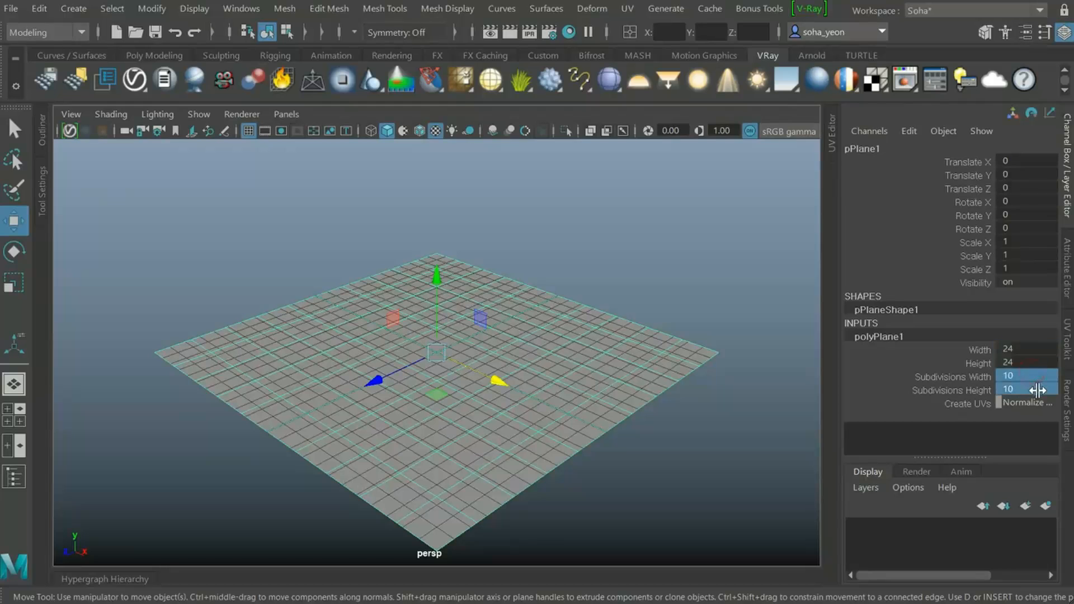
Set the plane's width and height subdivisions to 1
key("Return")
left_click_drag(649, 350, 576, 274, "alt")
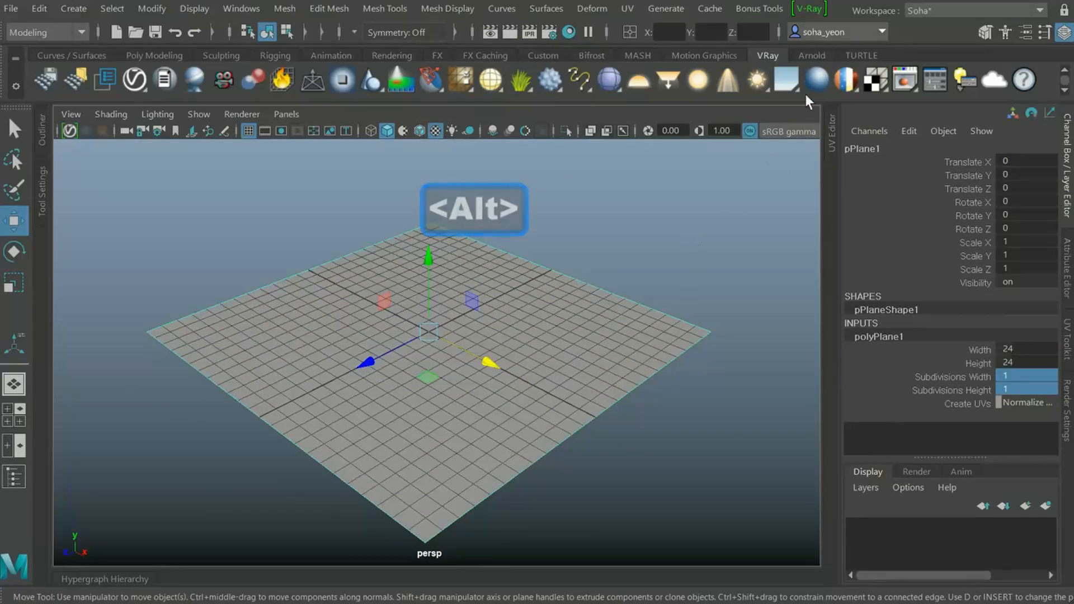
Assign a new V-Ray material to the plane with can_top_4k.jpg as its diffuse color file texture, and check it in textured display
left_click(817, 80)
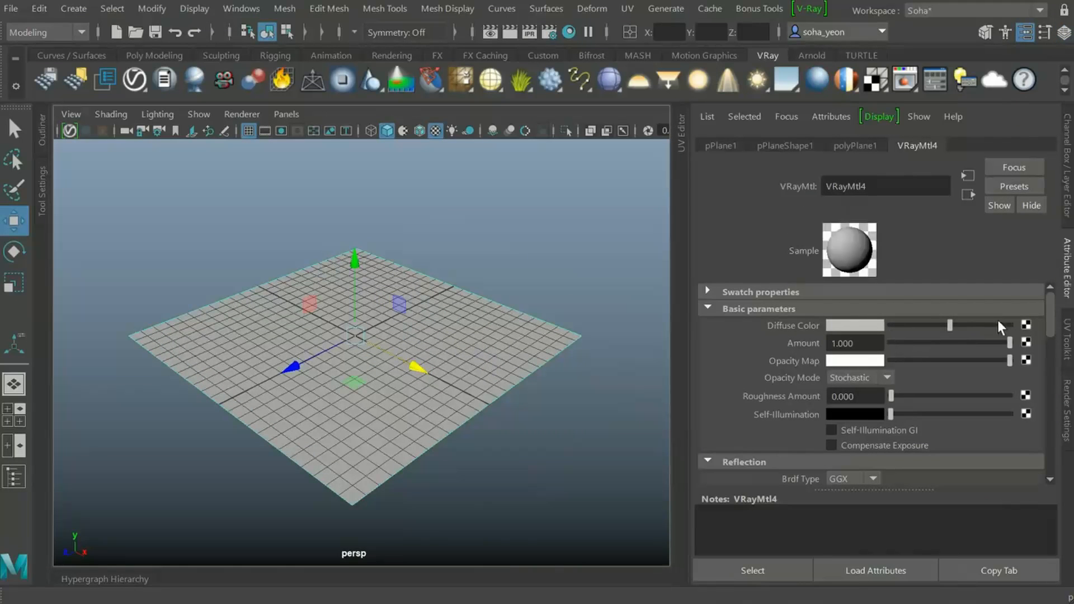
left_click(1027, 325)
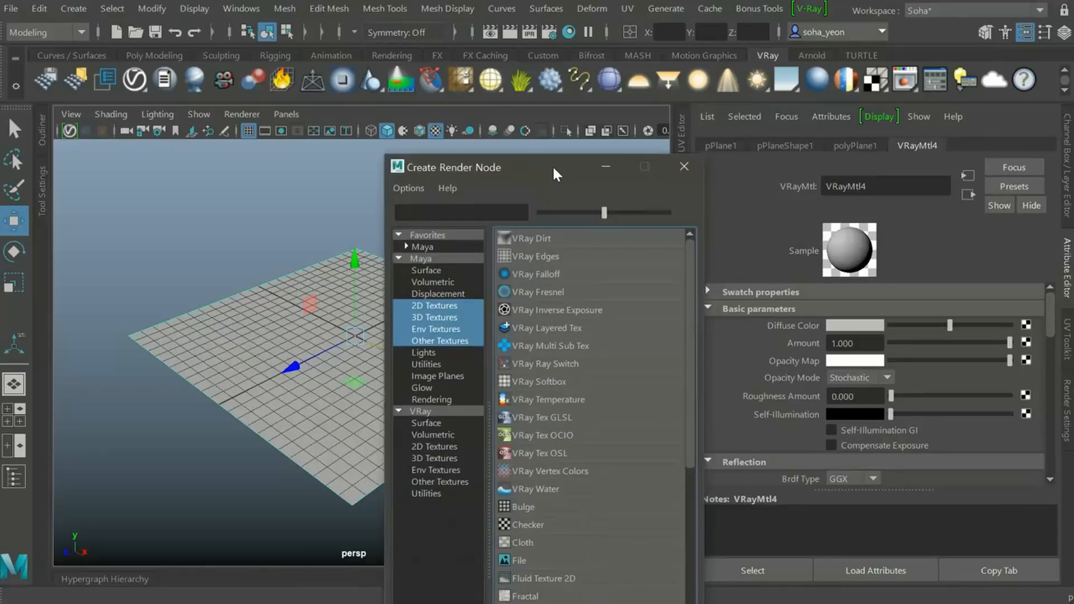
left_click(510, 472)
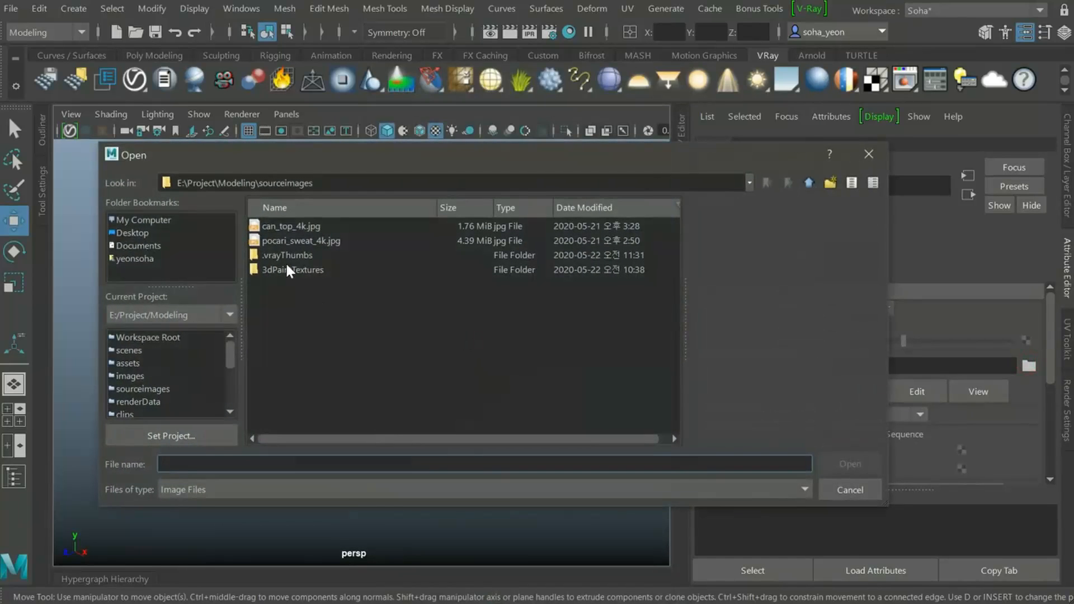
left_click(283, 225)
left_click(851, 462)
left_click_drag(441, 407, 438, 393, "alt")
left_click(463, 413)
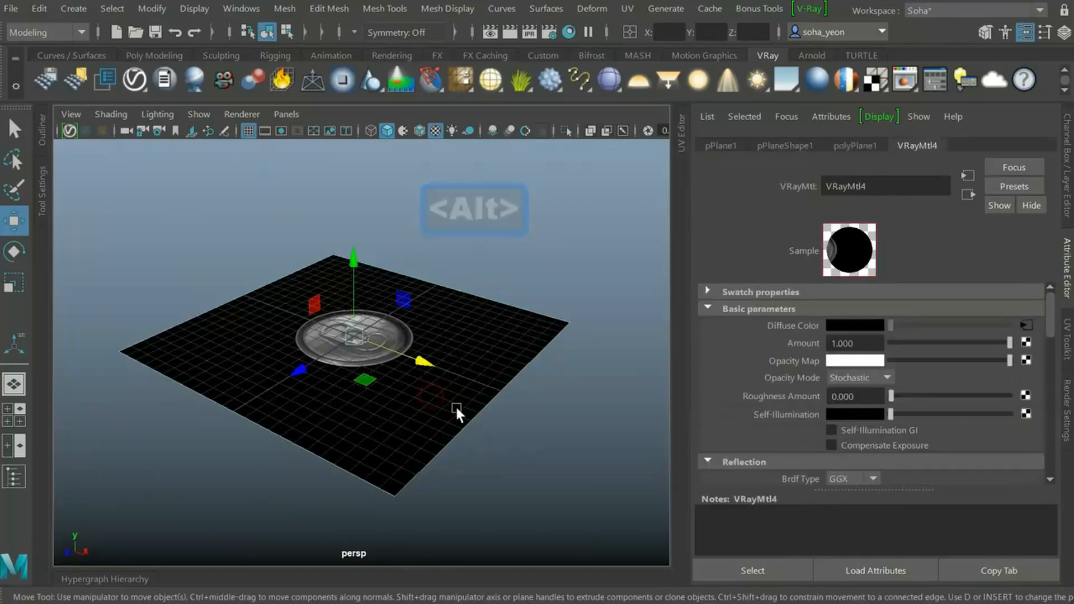
key("4")
key("5")
key("6")
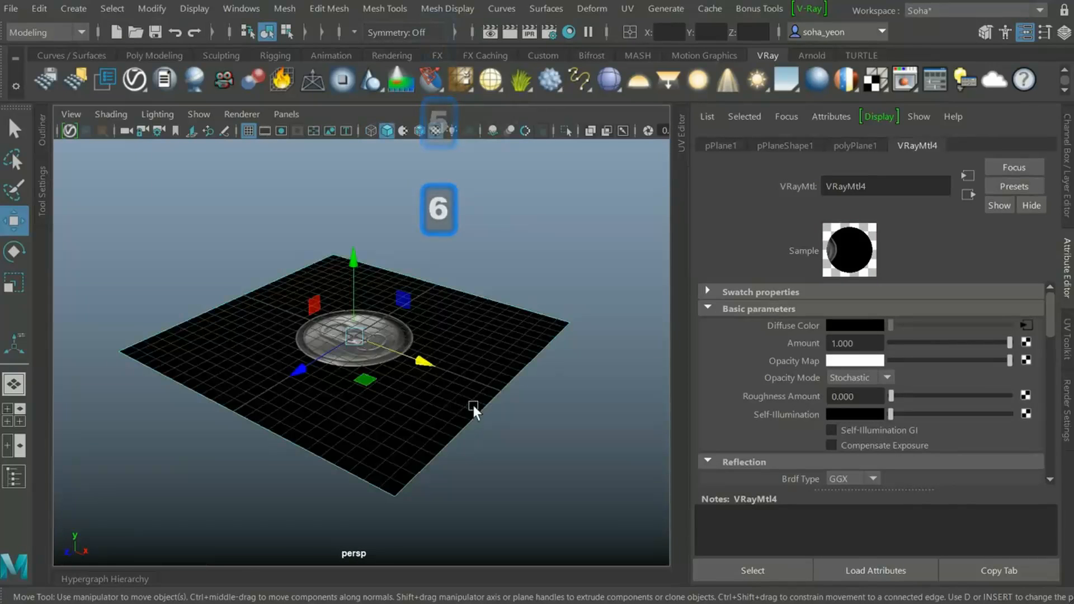
Duplicate the textured plane and rotate the copy 90 degrees around X so it stands upright
key("ctrl+d")
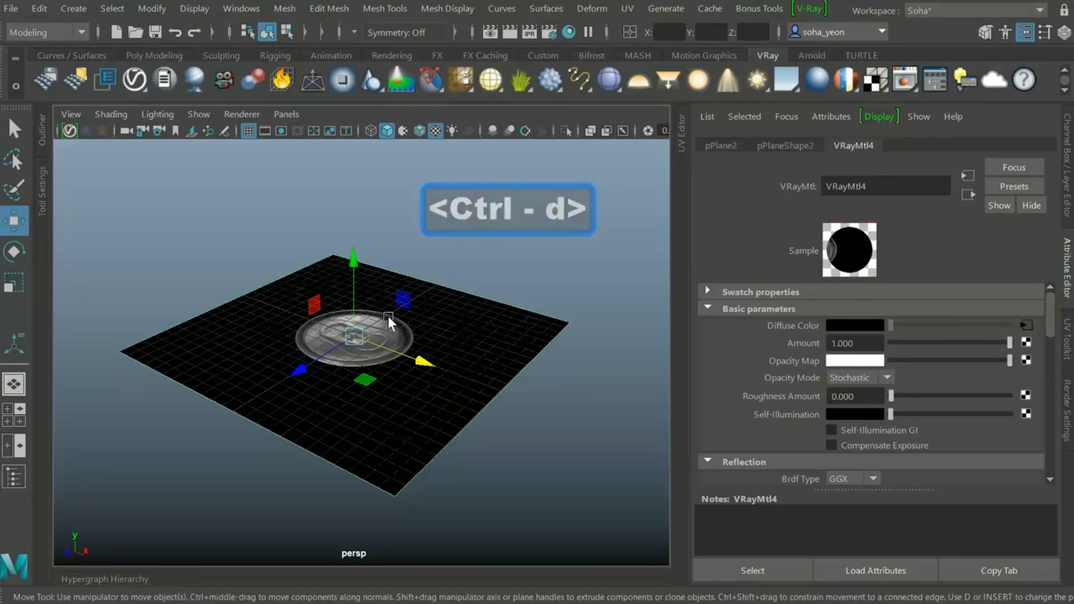
key("e")
key("j")
left_click_drag(338, 272, 504, 316)
Assign a new V-Ray material to the upright plane with pocari_sweat_4k.jpg as its diffuse color file texture
left_click(817, 86)
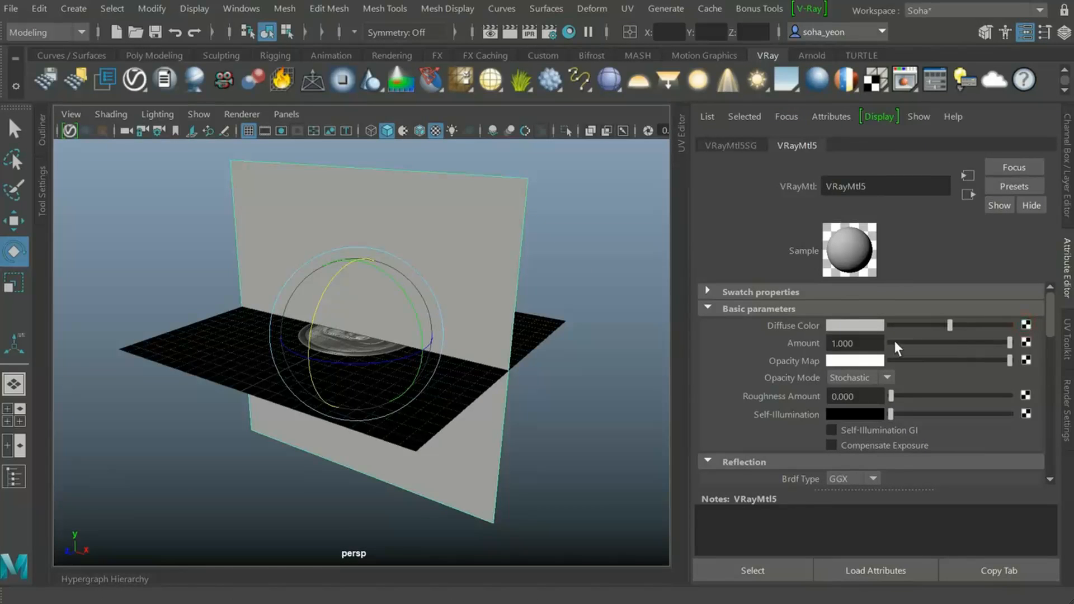
left_click_drag(511, 369, 470, 92)
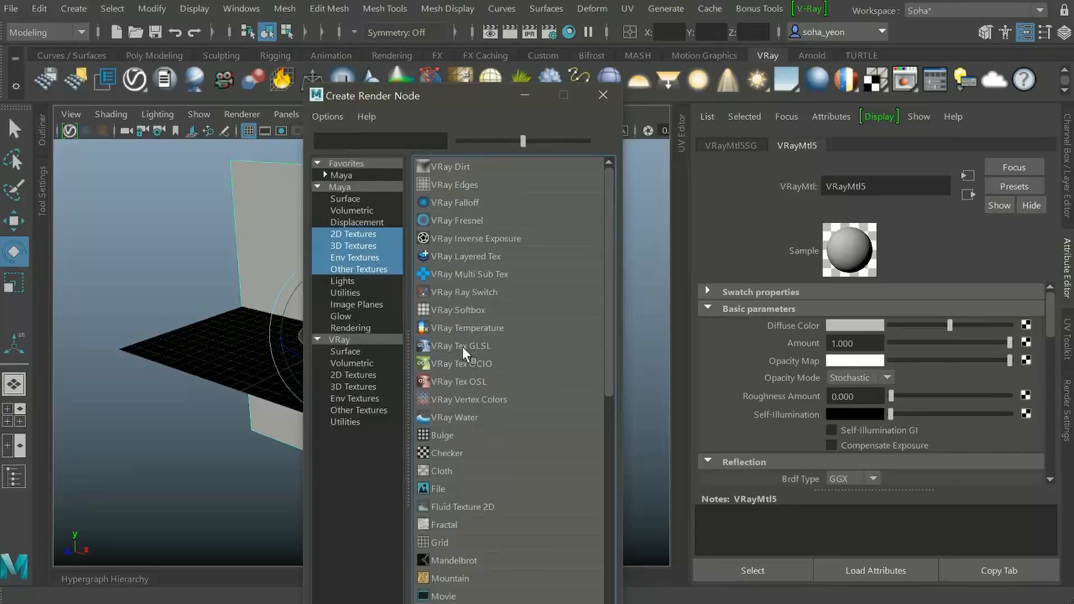
left_click(441, 489)
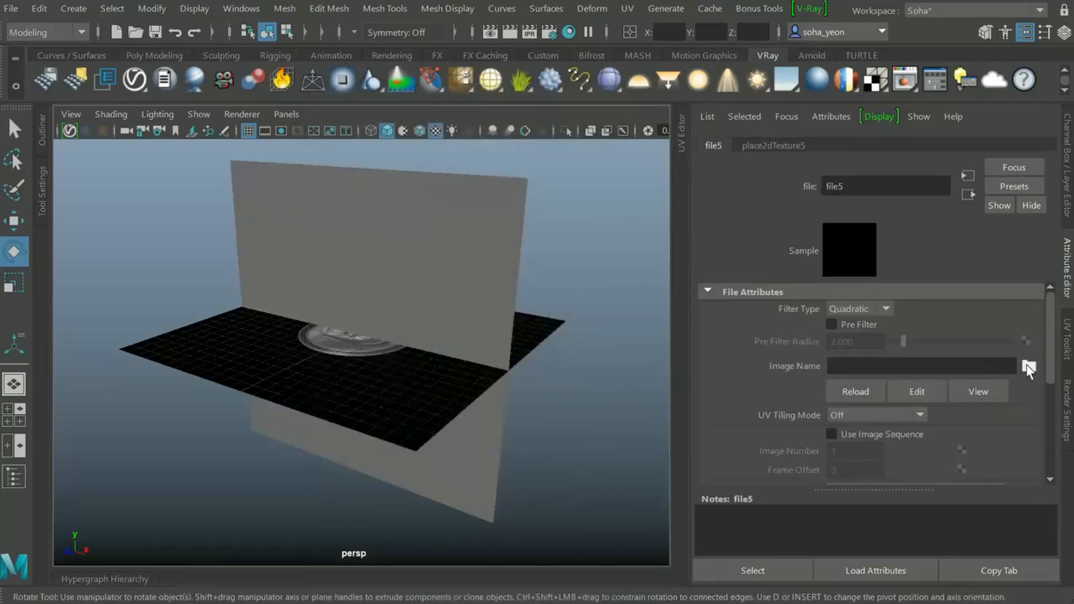
left_click(1028, 367)
left_click(311, 240)
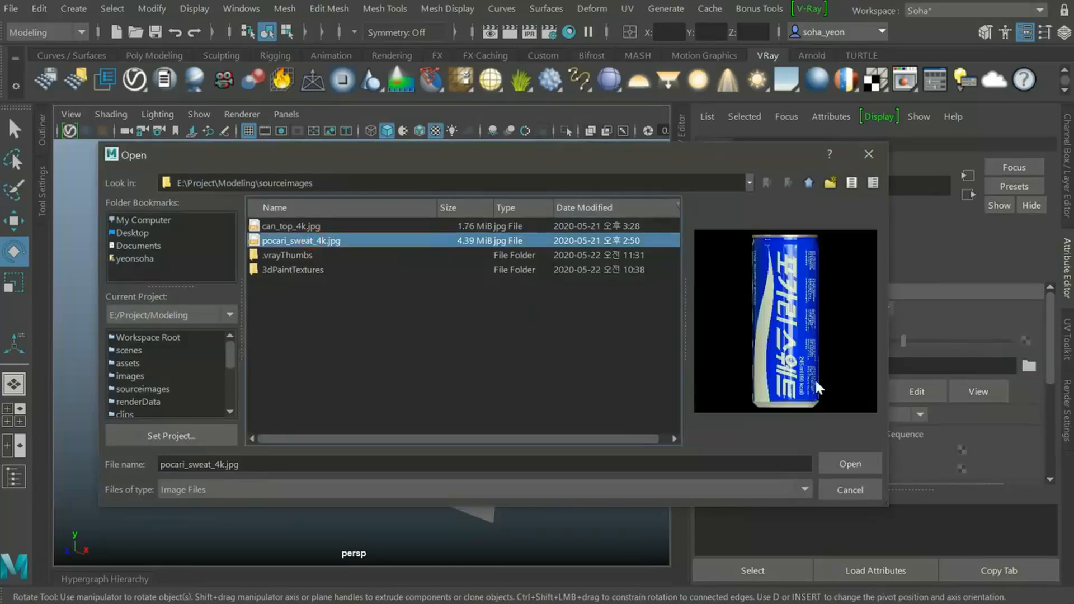
left_click(845, 464)
left_click_drag(504, 405, 425, 291, "alt")
left_click(397, 199)
left_click_drag(538, 258, 461, 254, "alt")
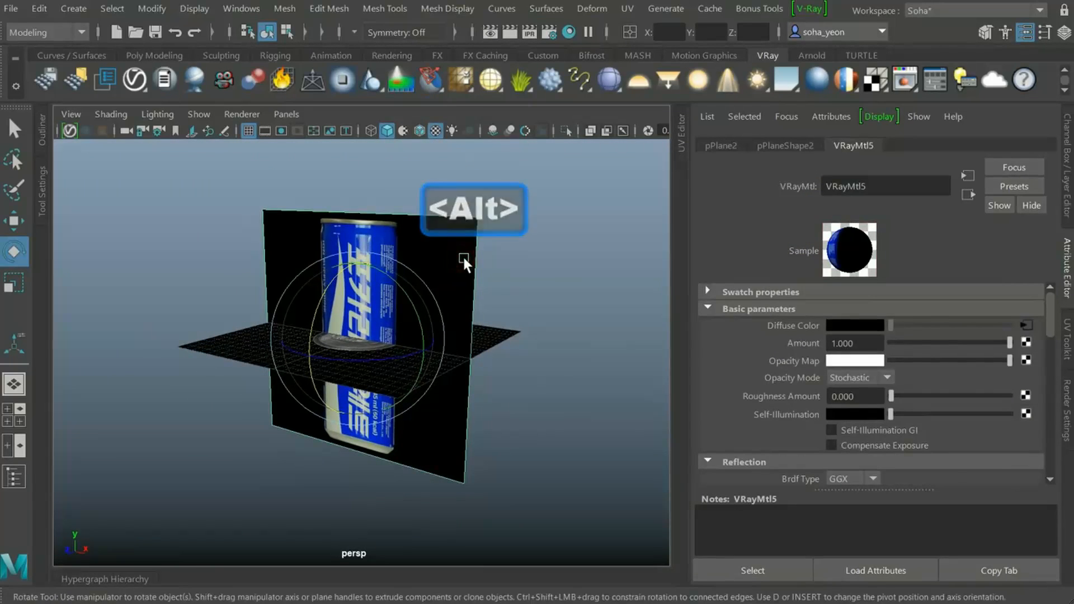
Move the upright can plane back to about -38.26 in Z and lower the can-top plane to about -16.37 in Y
key("w")
left_click_drag(353, 357, 507, 277, "alt")
left_click(419, 369)
left_click_drag(363, 270, 385, 414)
left_click_drag(484, 383, 569, 363, "alt")
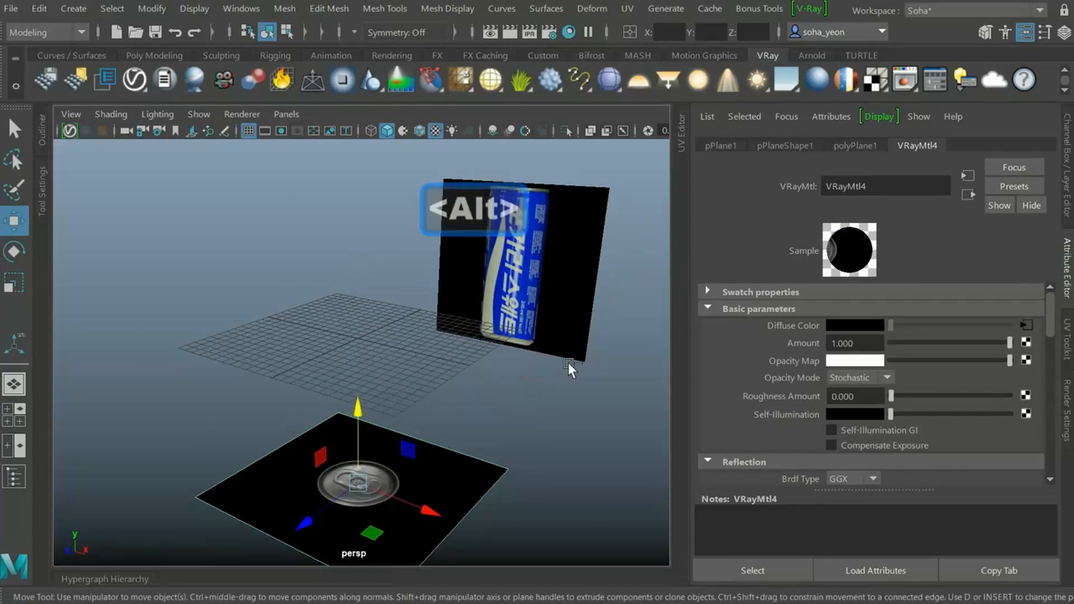
Put both image planes into a new display layer, set it to Reference, and test that the planes cannot be selected
key("ctrl+a")
right_click_drag(569, 362, 542, 359, "alt")
middle_click_drag(543, 359, 522, 352, "alt")
left_click_drag(562, 347, 576, 344, "alt")
left_click_drag(692, 504, 245, 210)
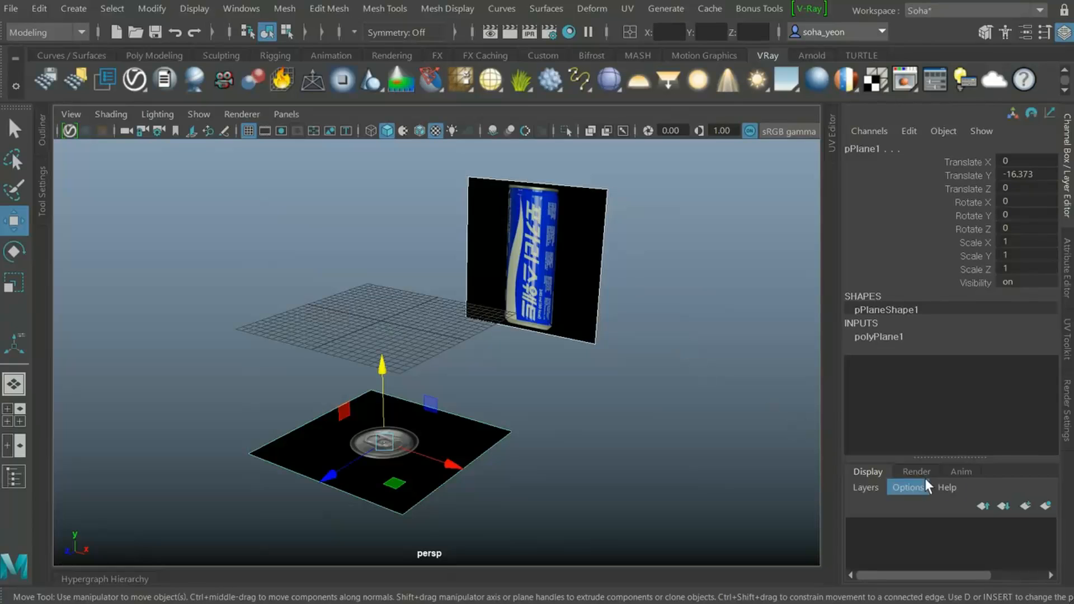
left_click(1044, 505)
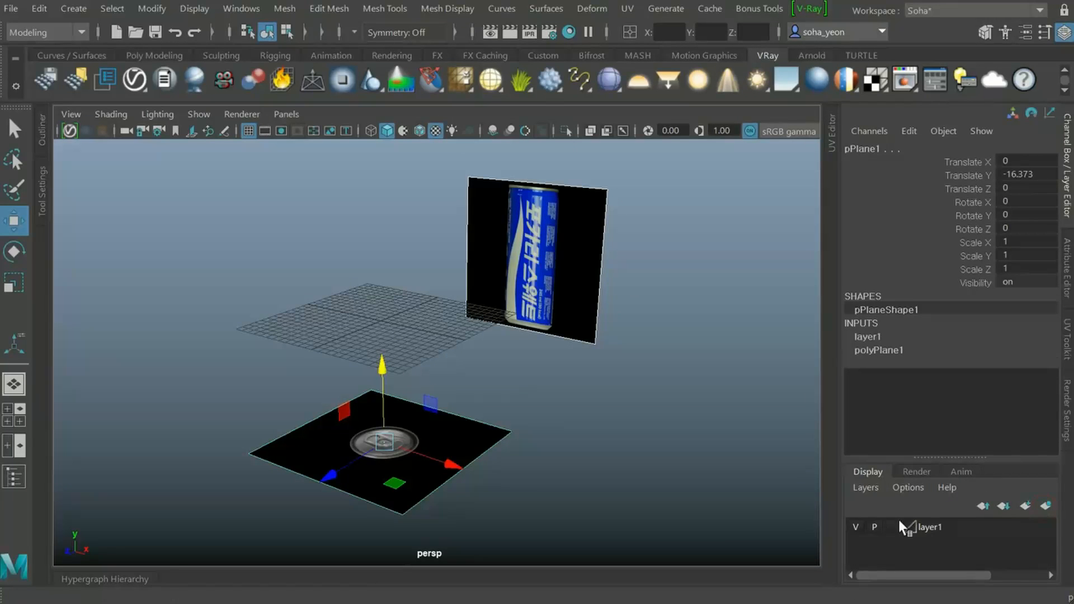
left_click(893, 527)
left_click(893, 527)
left_click(659, 416)
left_click_drag(221, 211, 662, 518)
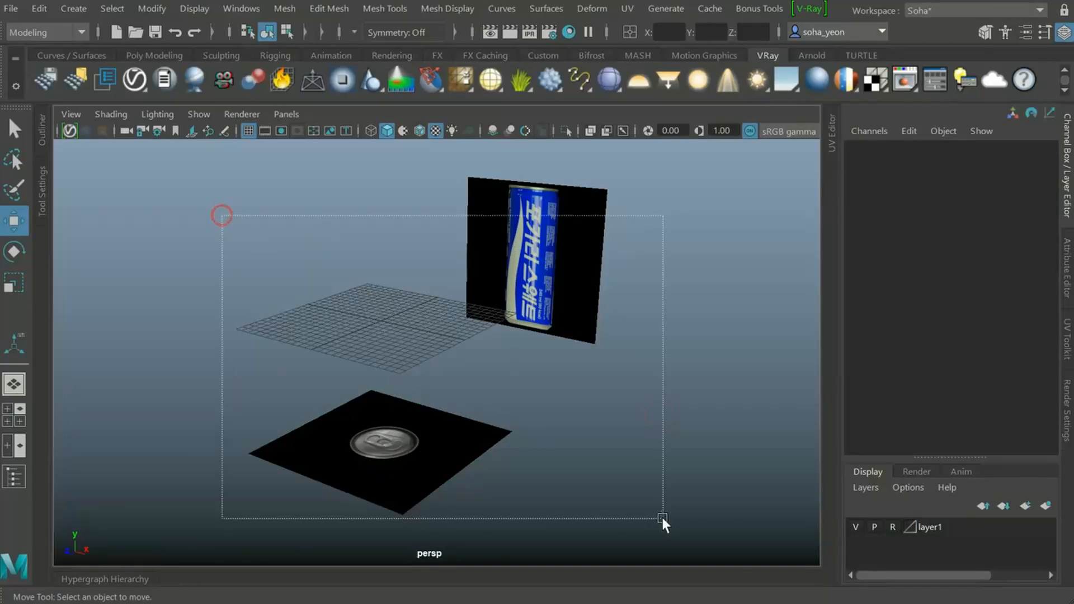
Rename the new display layer as guide_L and save the layer settings
double_click(932, 529)
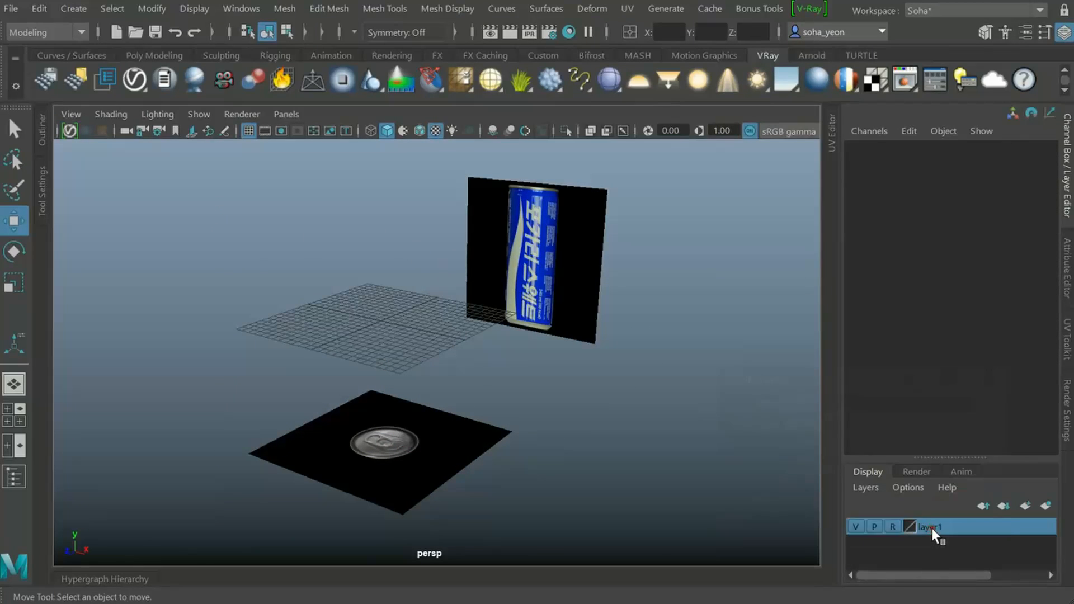
type("guid")
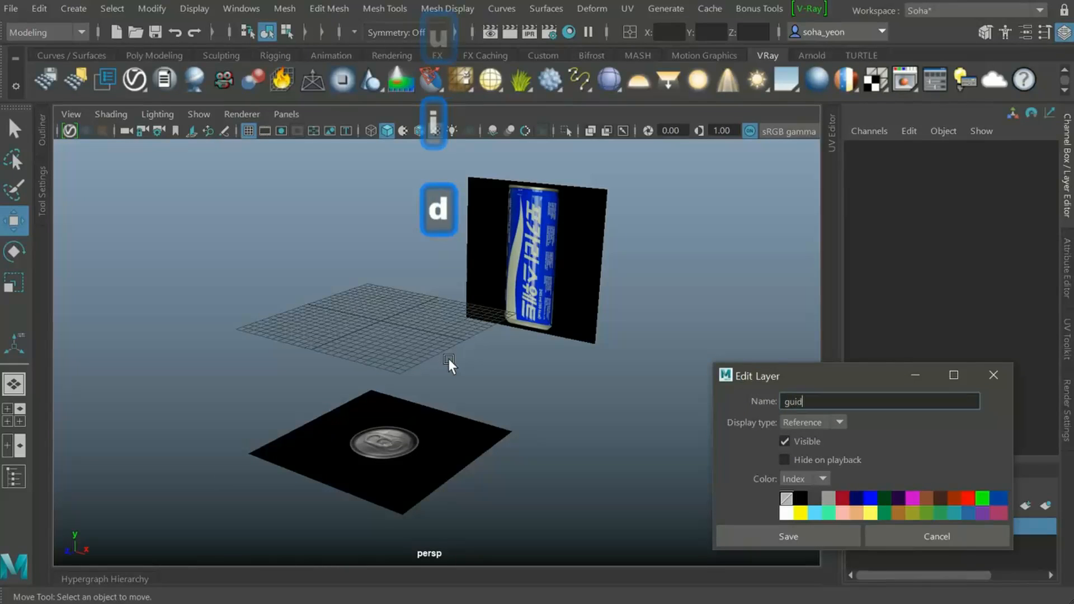
type("e_L")
key("Return")
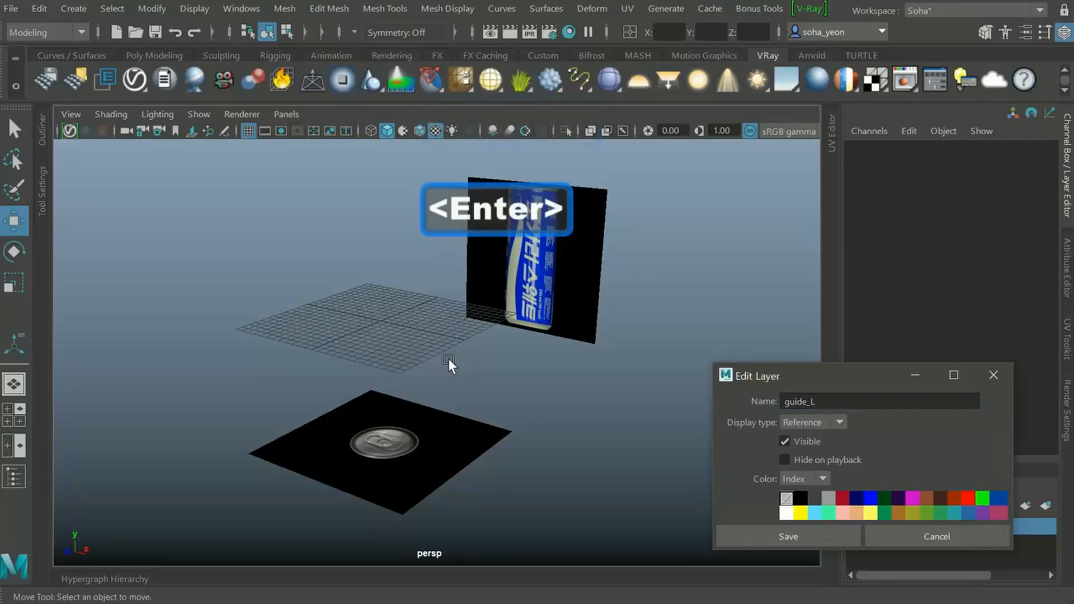
left_click(573, 354)
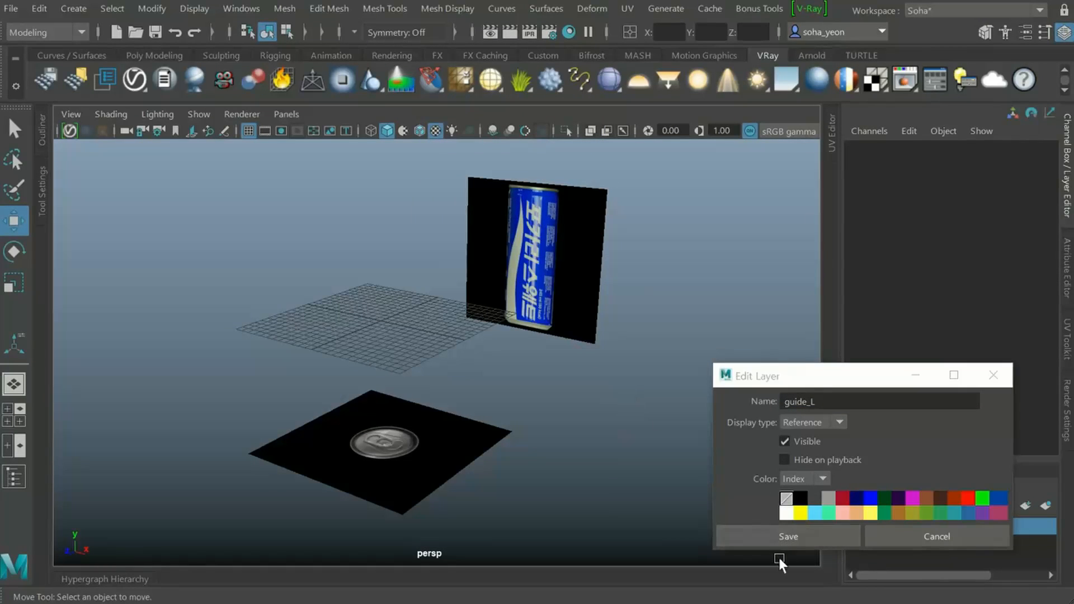
left_click(793, 537)
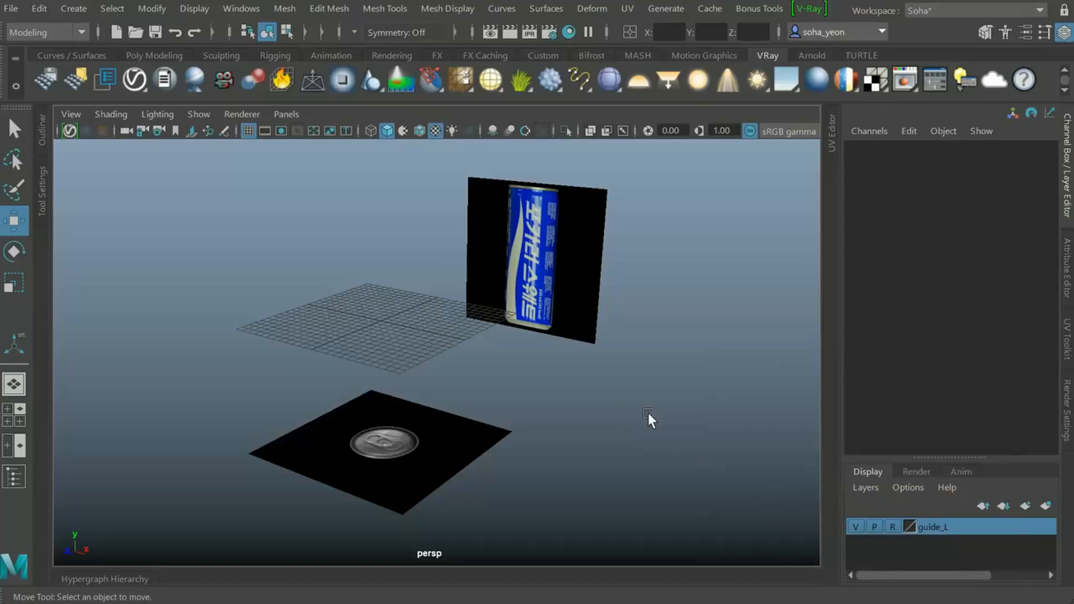
Show the Outliner and rename the can-top plane pPlane1 as top_guide
left_click_drag(609, 389, 612, 384, "alt")
left_click(532, 324)
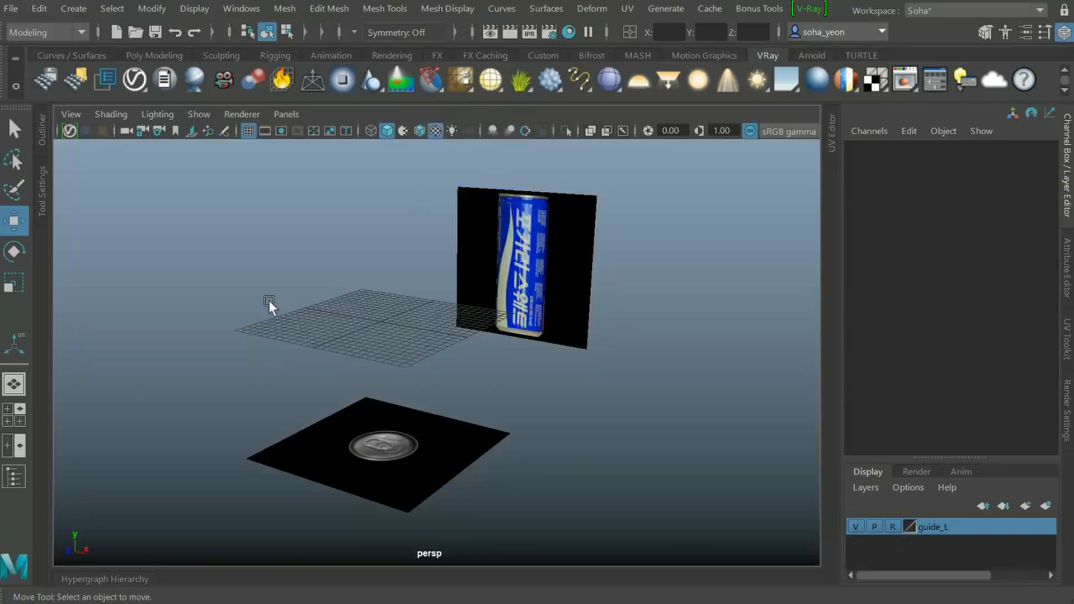
left_click(14, 477)
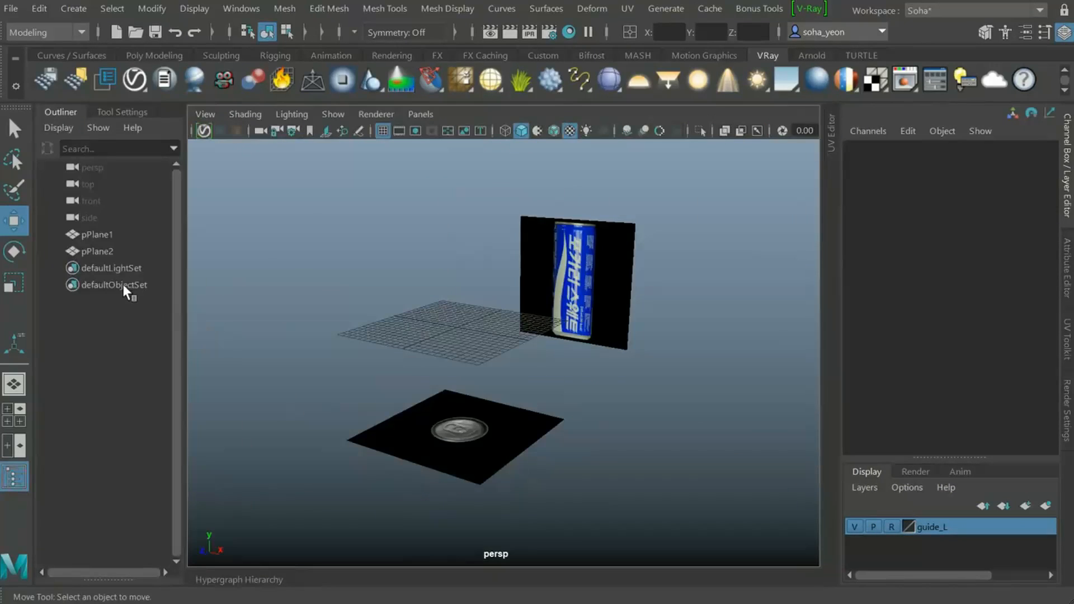
left_click(98, 235)
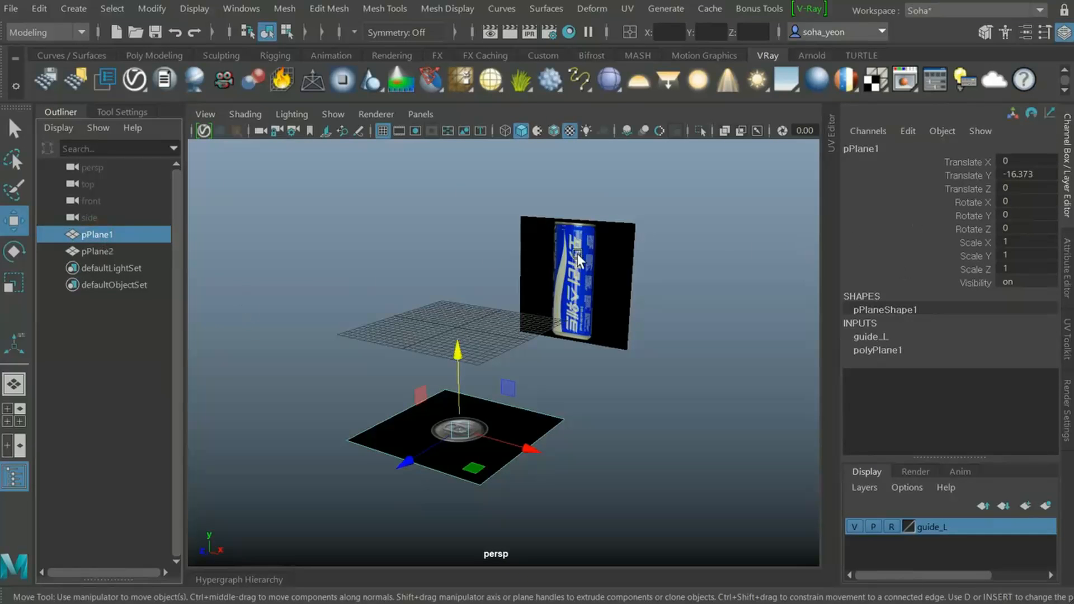
double_click(96, 238)
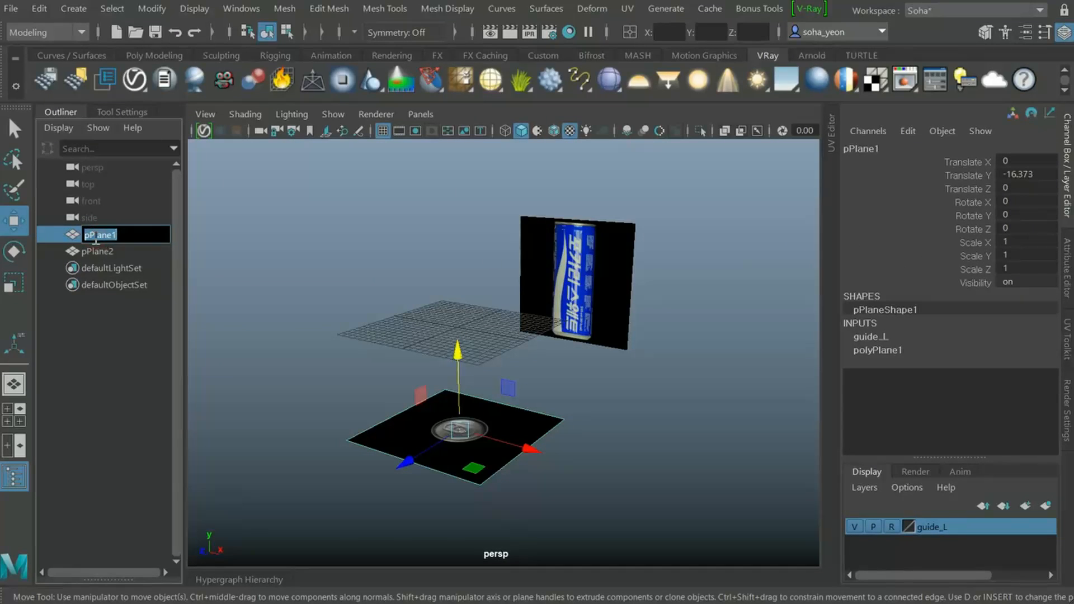
type("top")
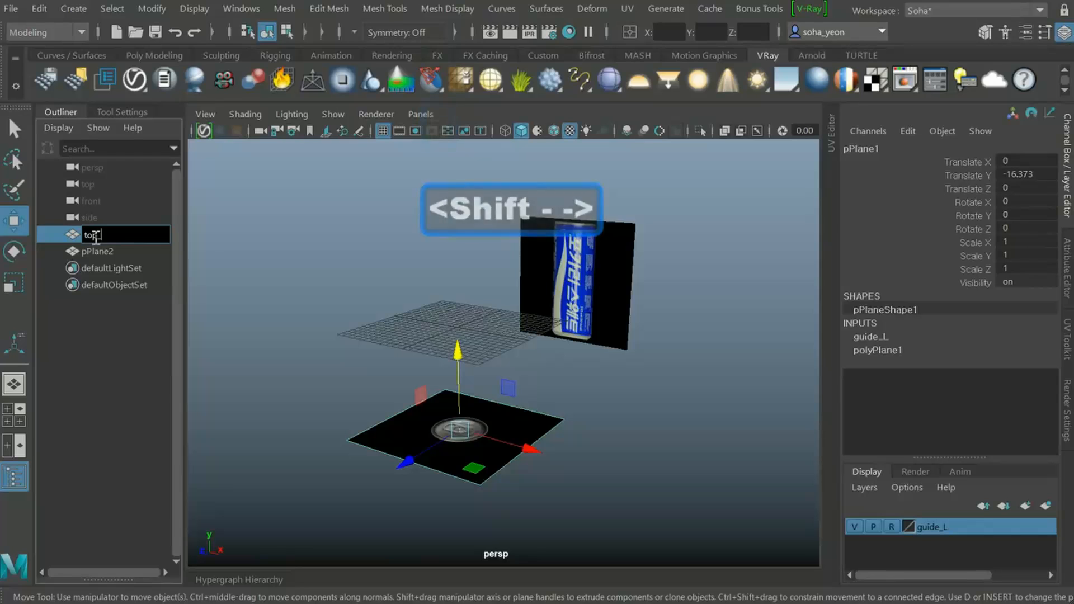
type("_guide")
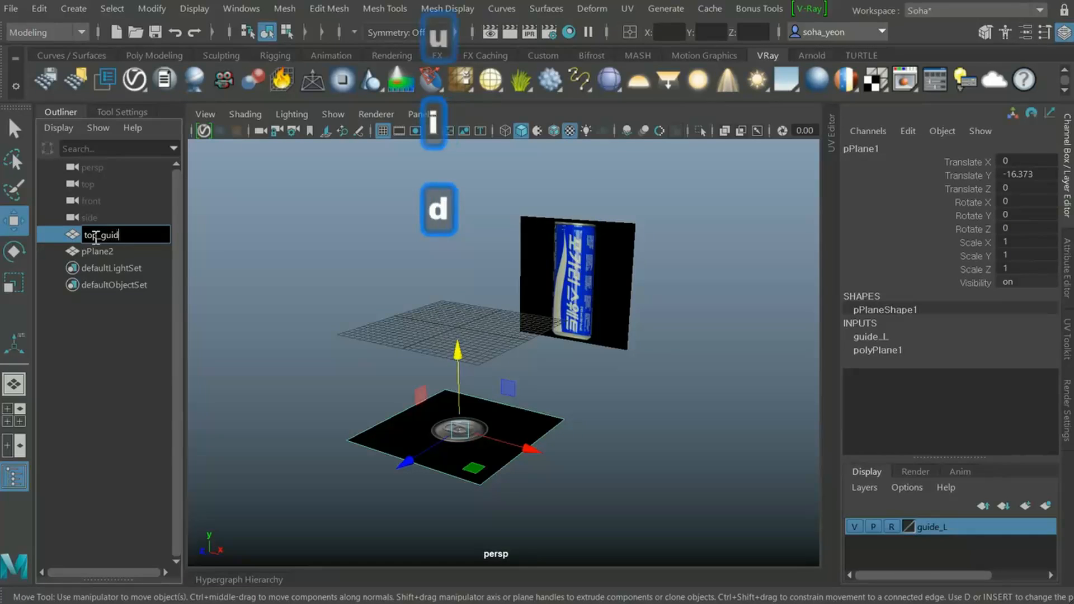
key("Return")
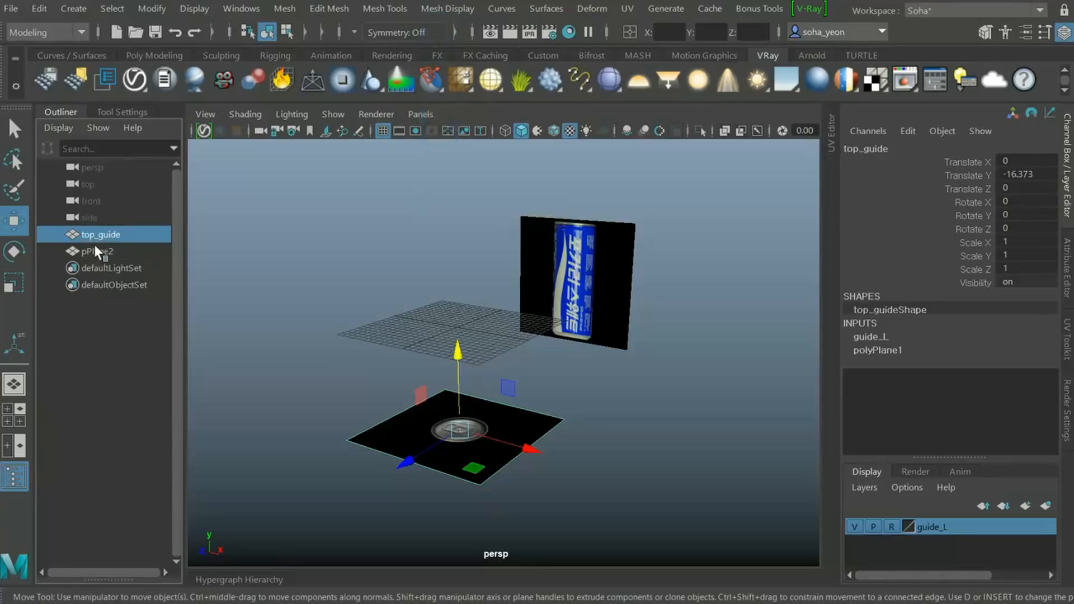
Rename the upright can plane pPlane2 as front_guide
left_click(95, 251)
double_click(96, 252)
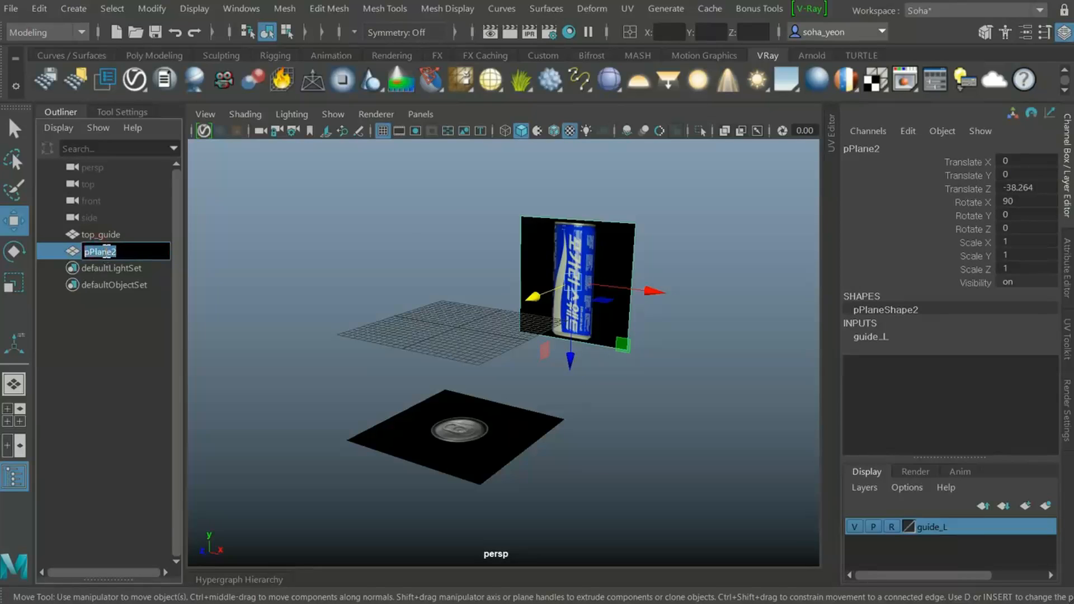
type("fr")
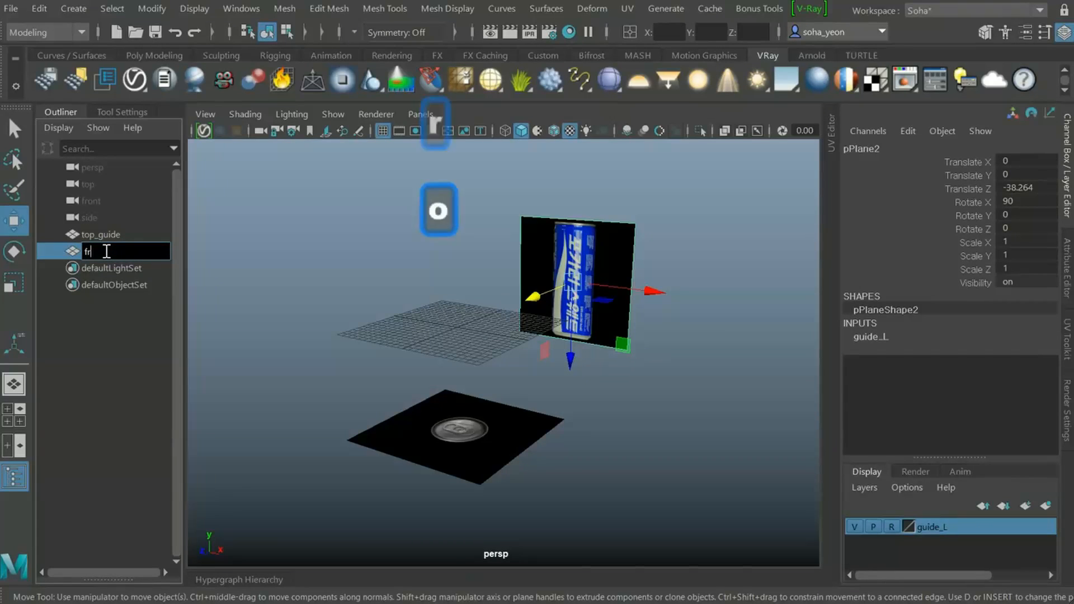
type("ont_gui")
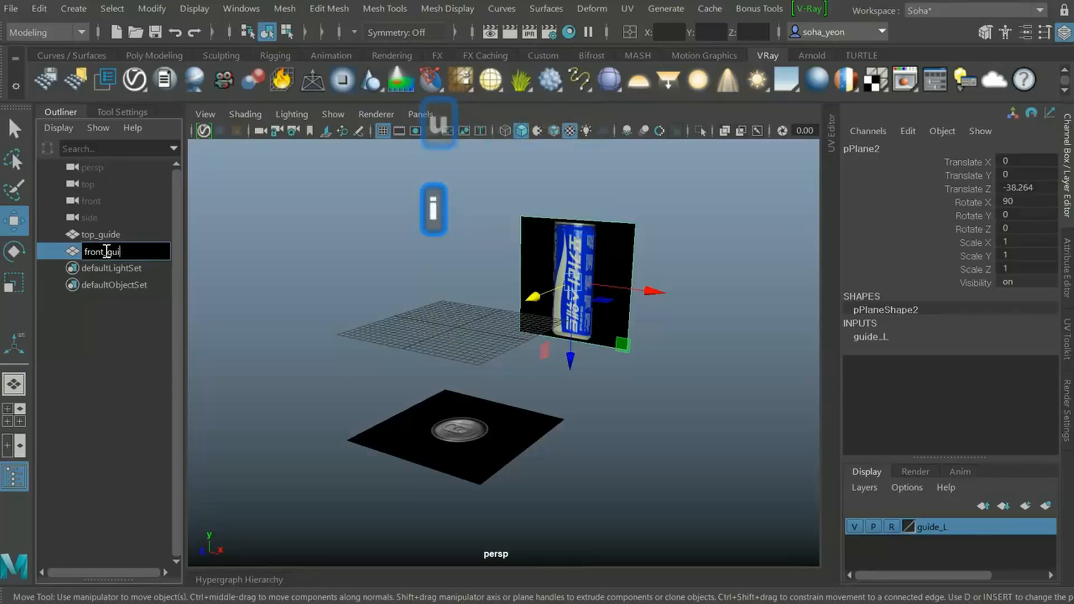
type("de")
key("Return")
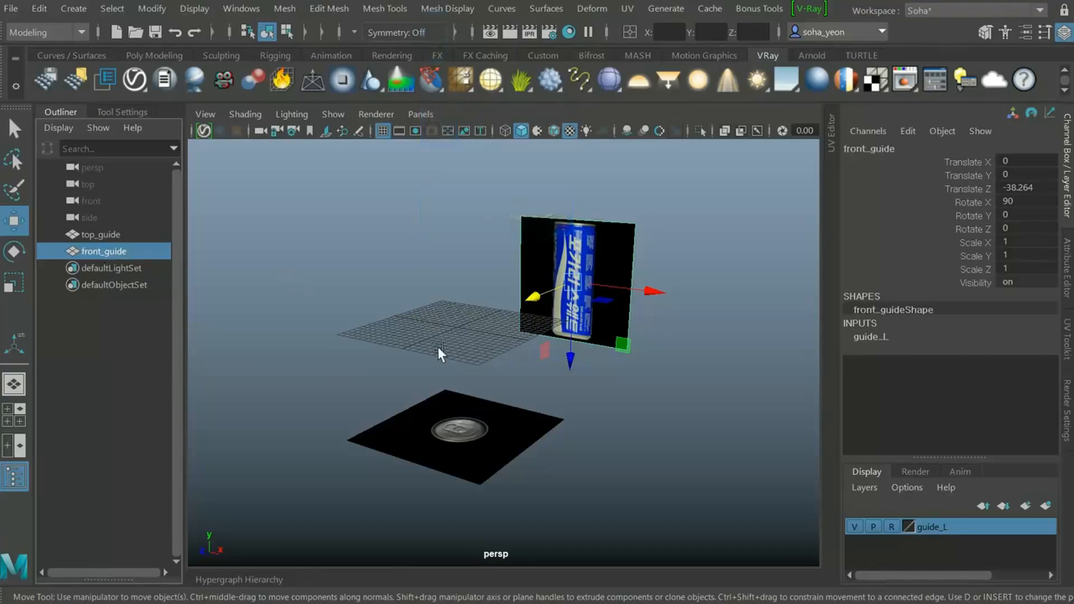
Deselect the front guide plane and hide the Outliner to restore the wide perspective view
left_click(562, 396)
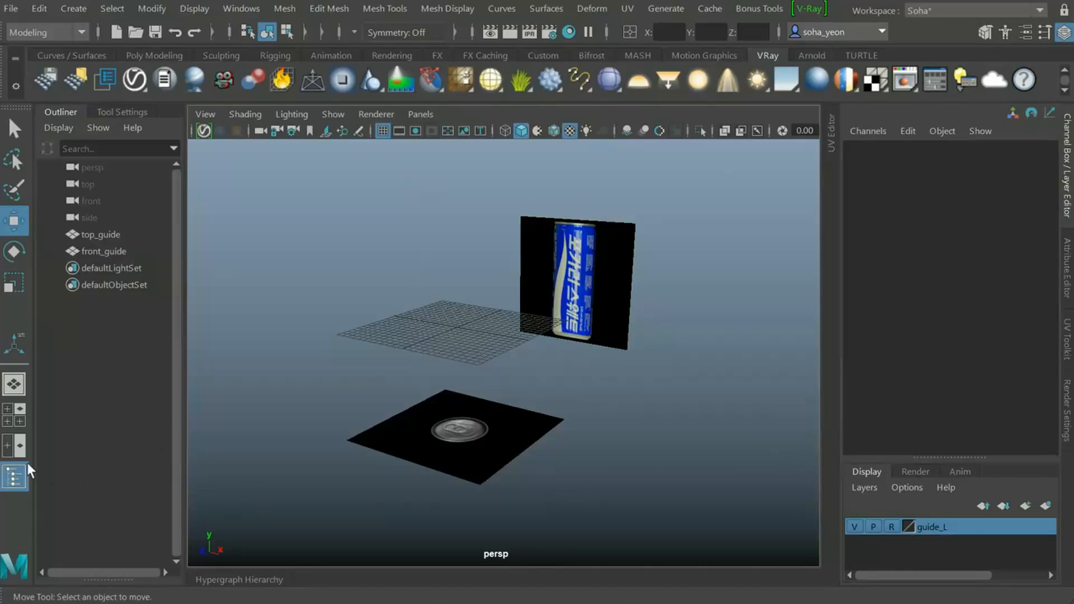
left_click(14, 476)
left_click_drag(73, 113, 111, 129)
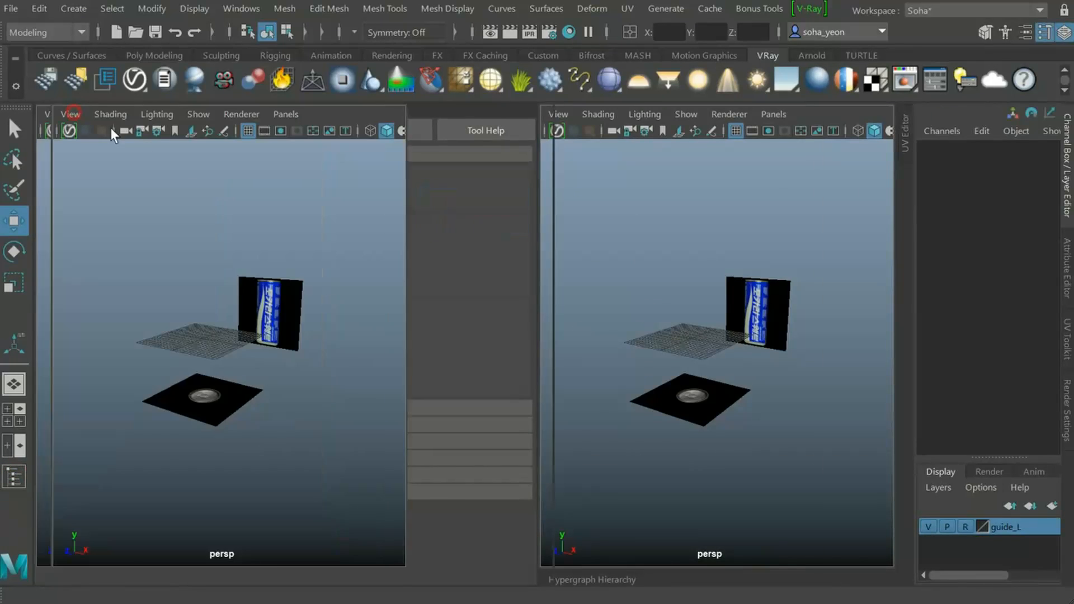
left_click_drag(524, 334, 568, 331, "alt")
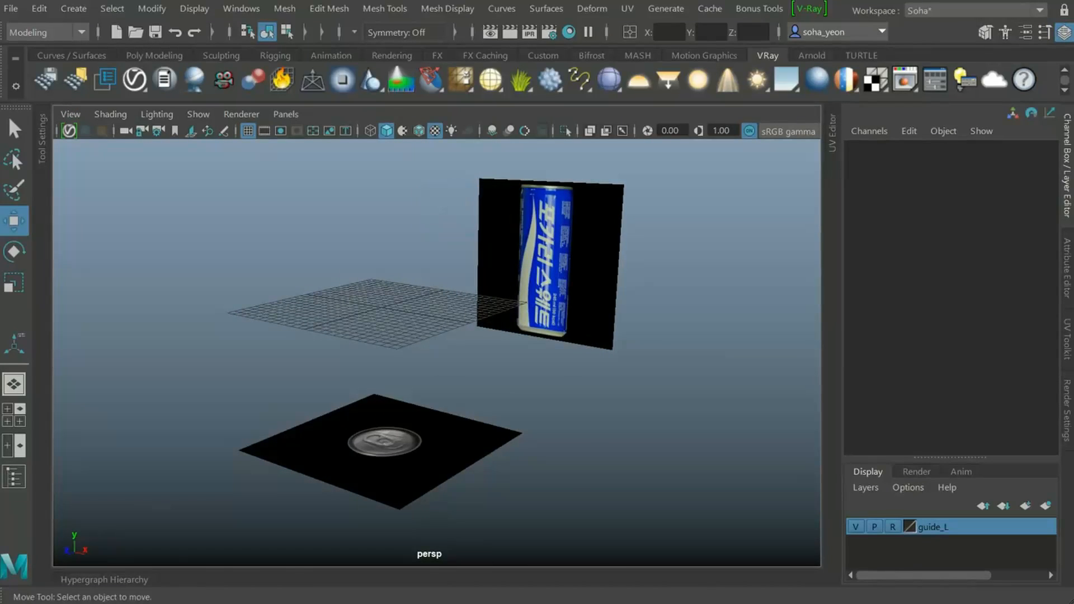
Create a polygon cylinder at the centre of the can lid reference in the top view
left_click_drag(568, 330, 533, 369, "alt")
key("shift+2")
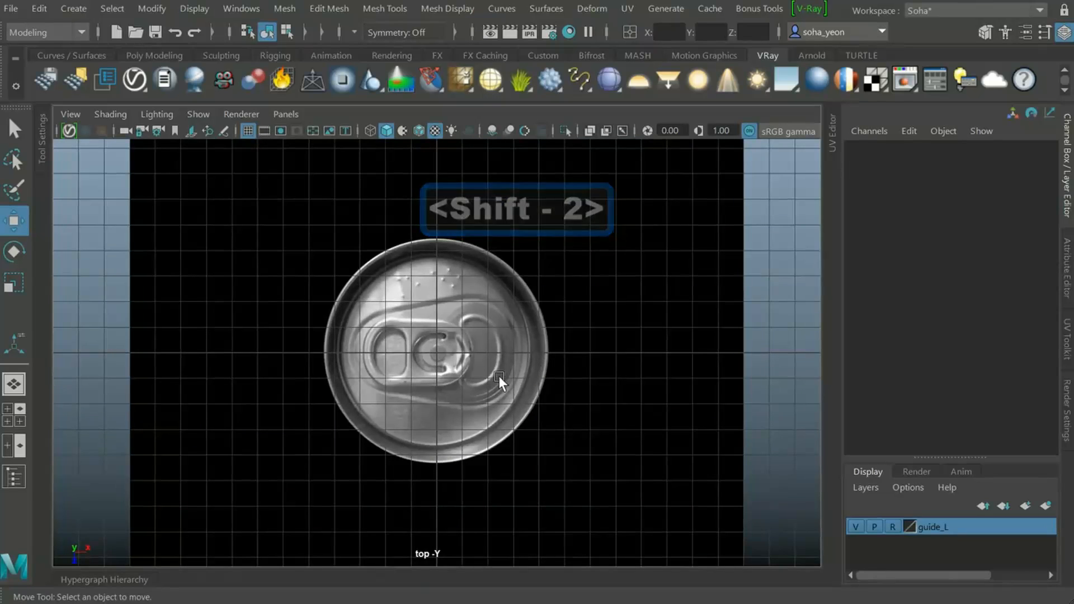
middle_click_drag(499, 377, 509, 375, "alt")
right_click_drag(509, 375, 516, 373, "alt")
right_click(546, 319, "shift")
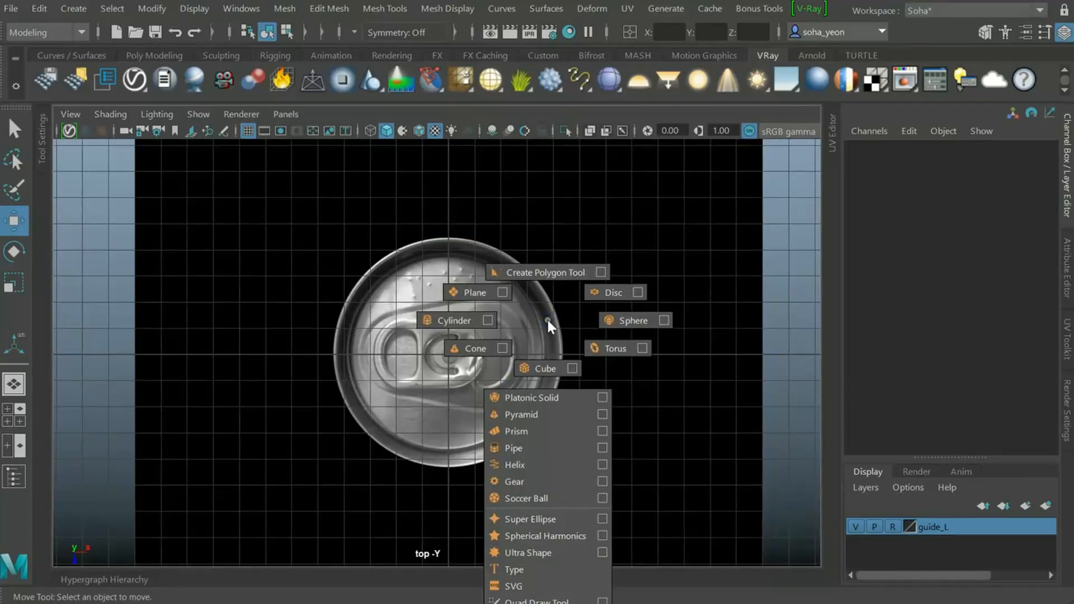
left_click(449, 320)
scroll(517, 325, "up", 2)
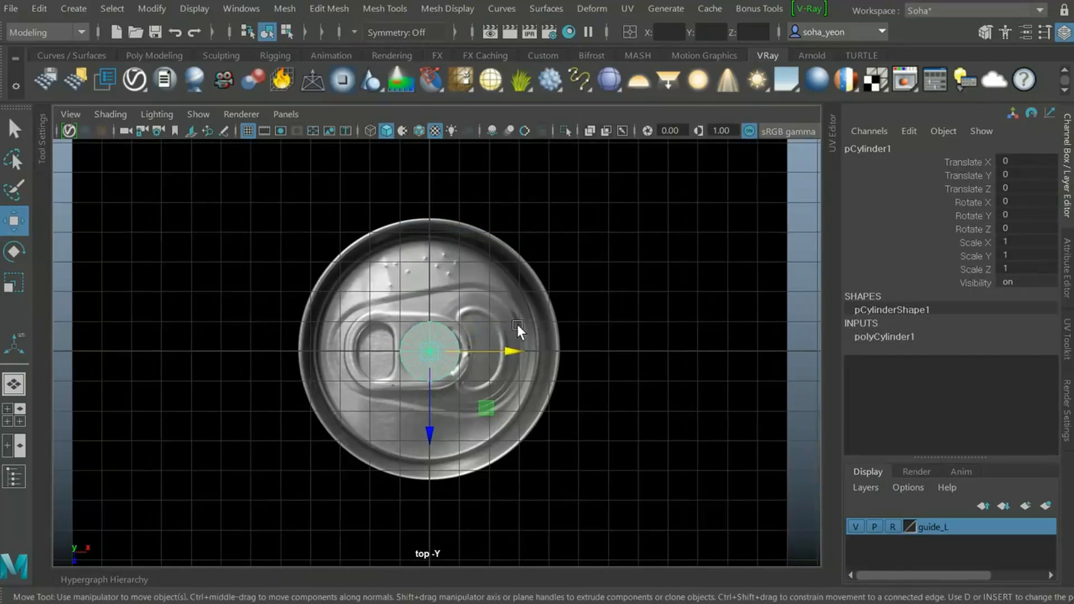
Set the new cylinder's Subdivisions Axis to 16 and Subdivisions Caps to 2
key("t")
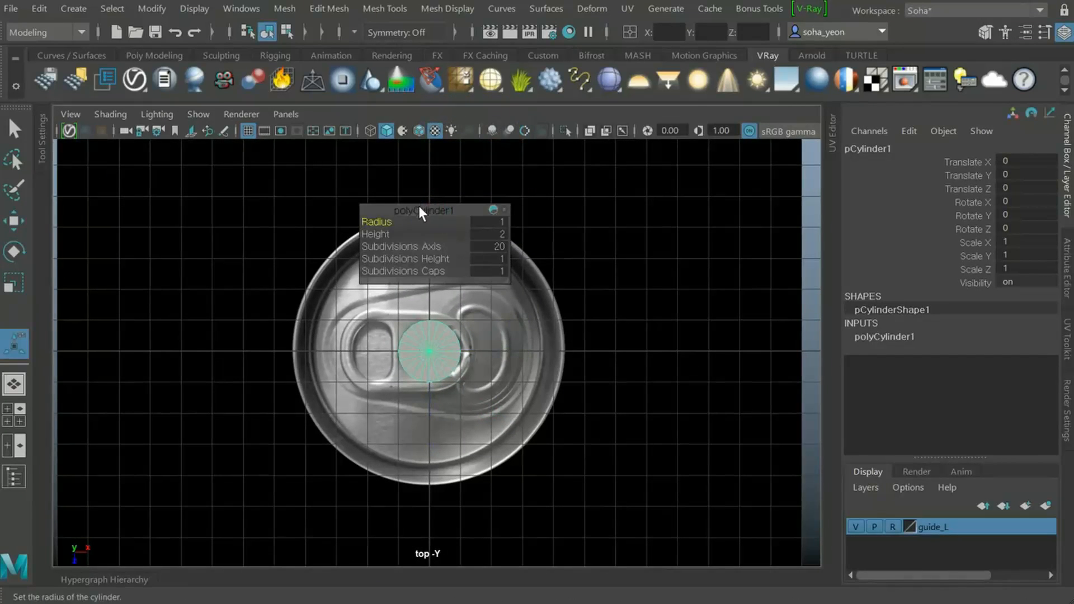
left_click_drag(421, 212, 679, 283)
type("16")
key("Return")
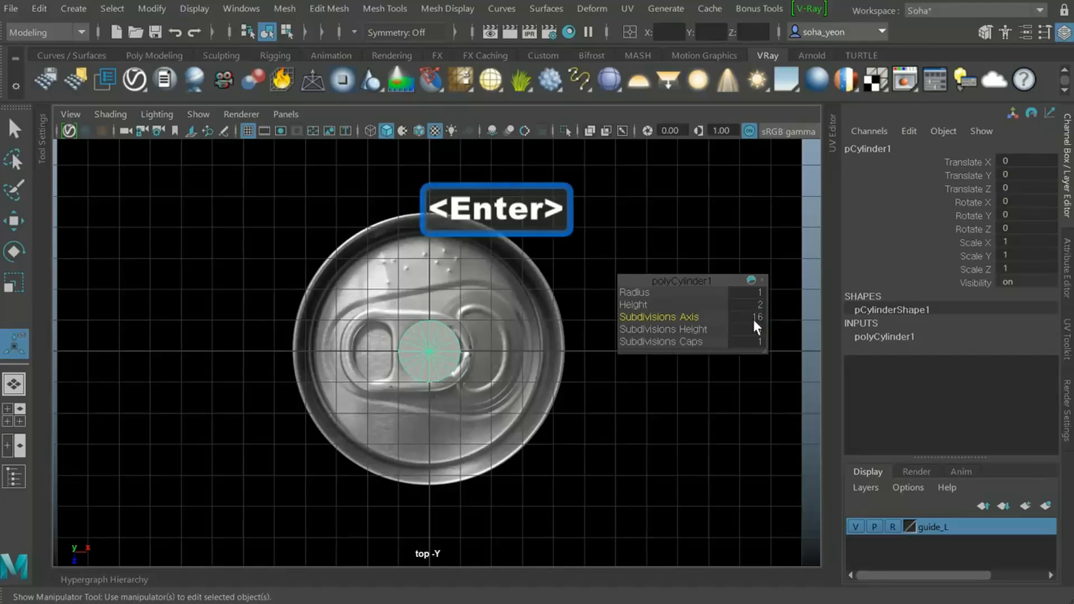
left_click(756, 341)
type("2")
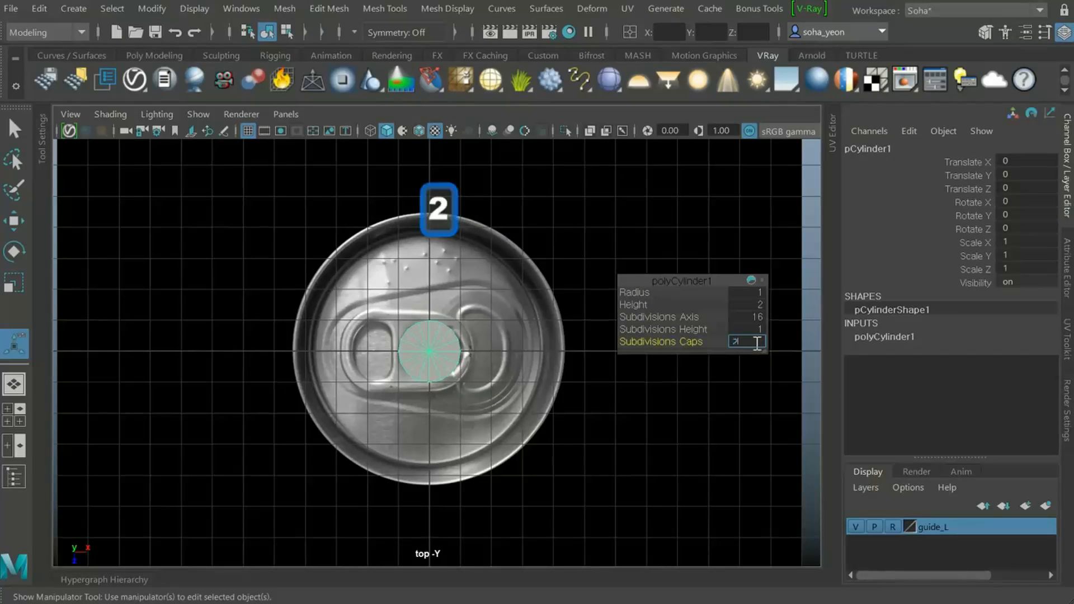
key("Return")
Turn on X-ray shading and increase the cylinder's radius to 3.62 to match the lid's inner rim
right_click_drag(443, 349, 475, 360, "alt")
mouse_move(475, 359)
middle_mouse_down("alt")
mouse_move(455, 329)
mouse_move(465, 356)
middle_mouse_up("alt")
key("alt+shift+x")
right_click_drag(466, 358, 506, 368, "alt")
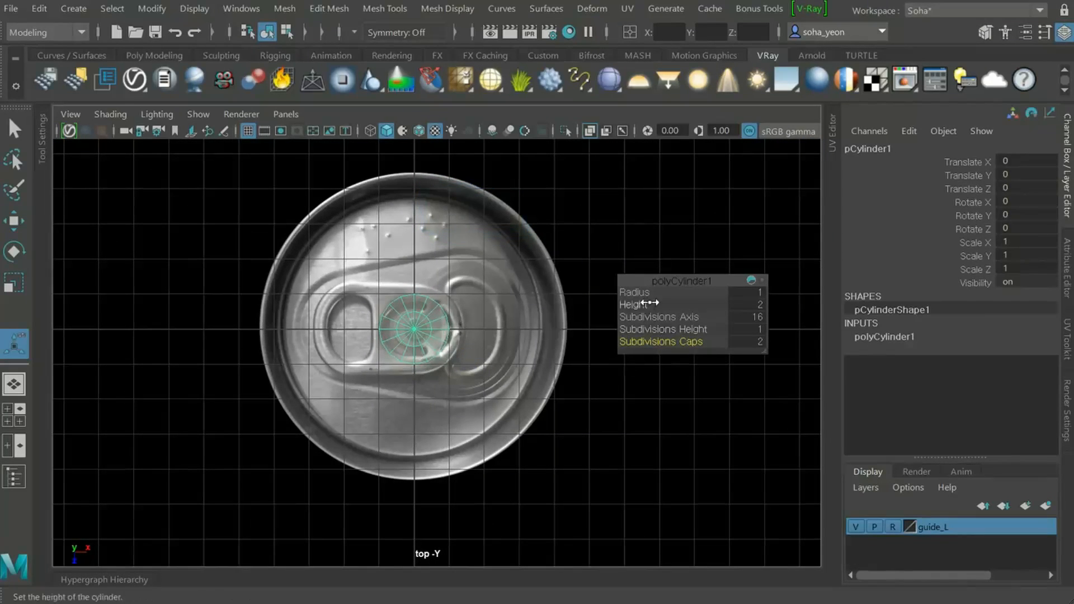
left_click_drag(635, 292, 790, 323)
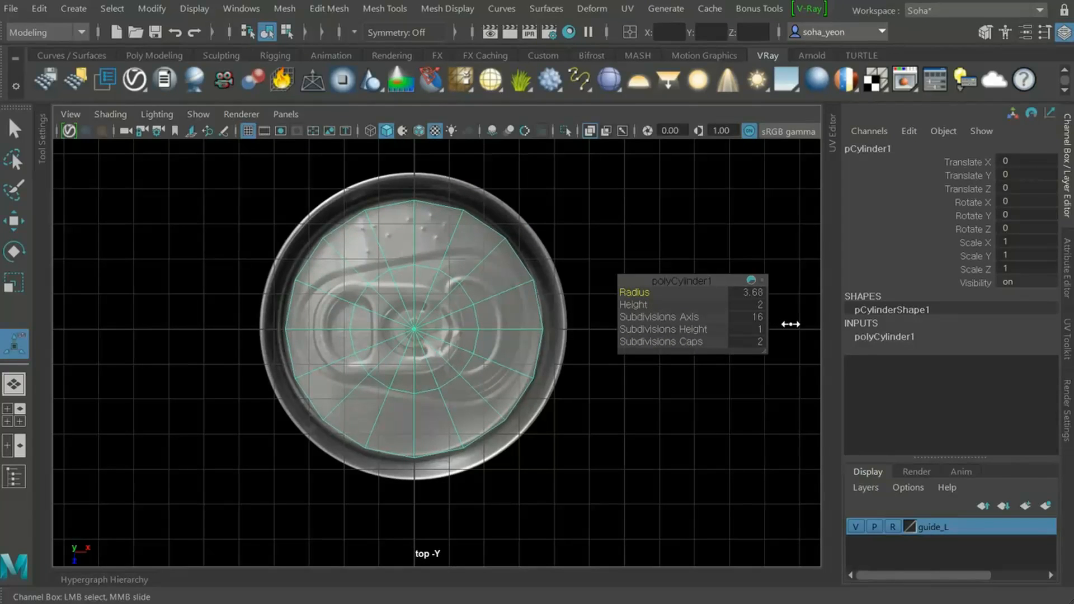
left_click_drag(791, 324, 784, 324)
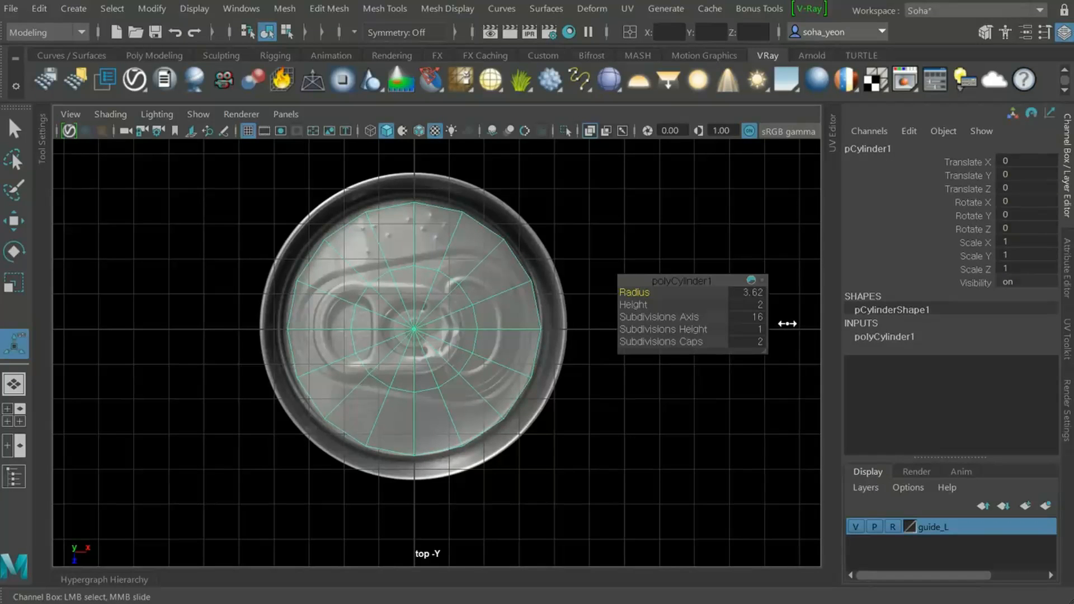
Take the guide_L layer out of reference mode and select the top_guide plane for moving
middle_click_drag(461, 336, 490, 343, "alt")
right_click_drag(491, 343, 585, 355, "alt")
right_click_drag(420, 321, 484, 367, "alt")
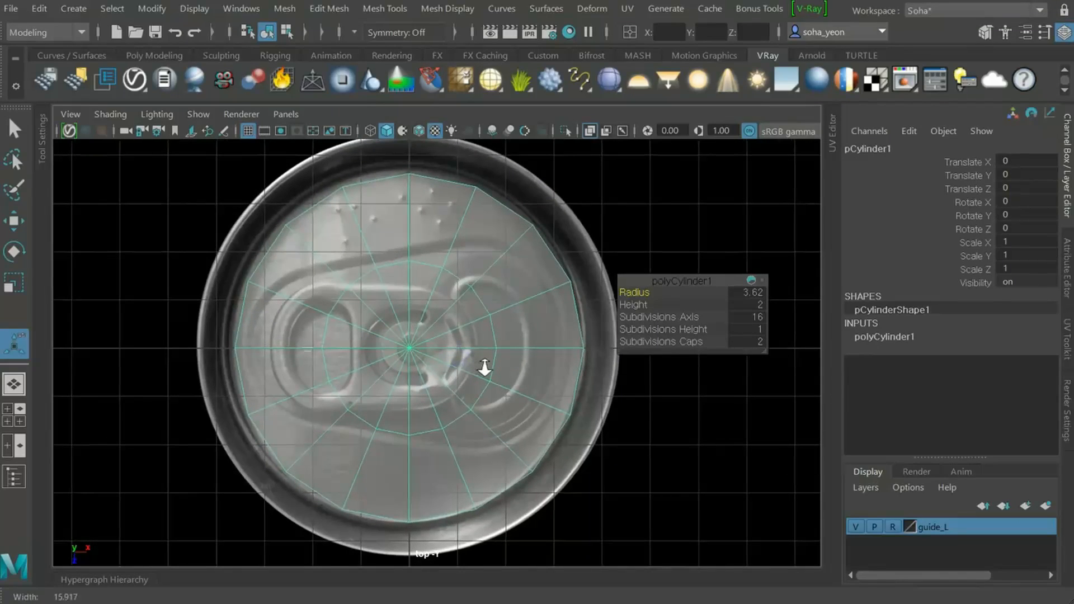
key("alt")
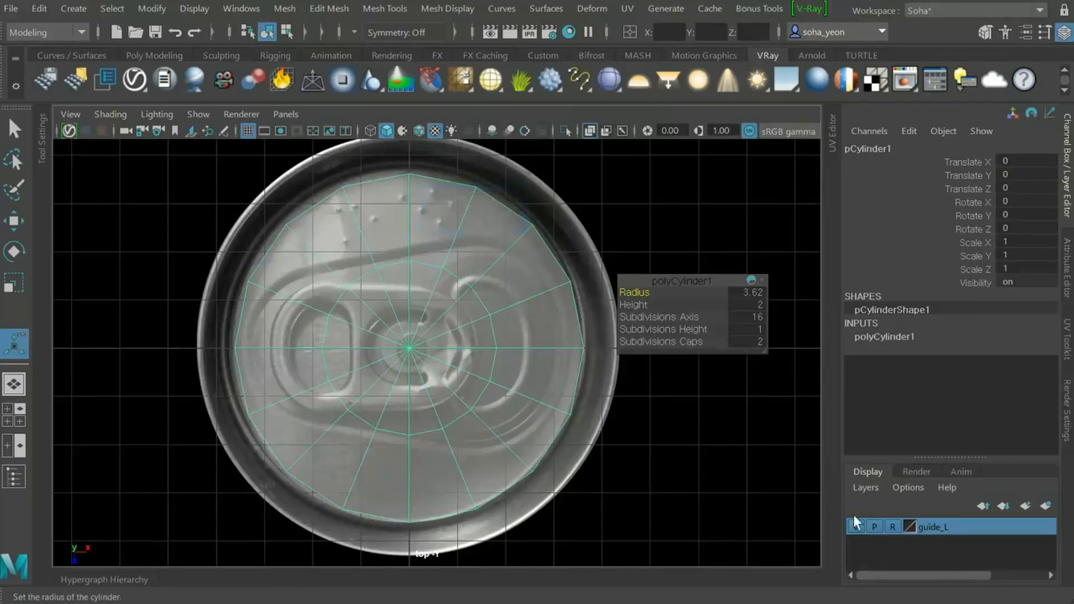
left_click(604, 441)
right_click_drag(645, 448, 876, 180, "alt")
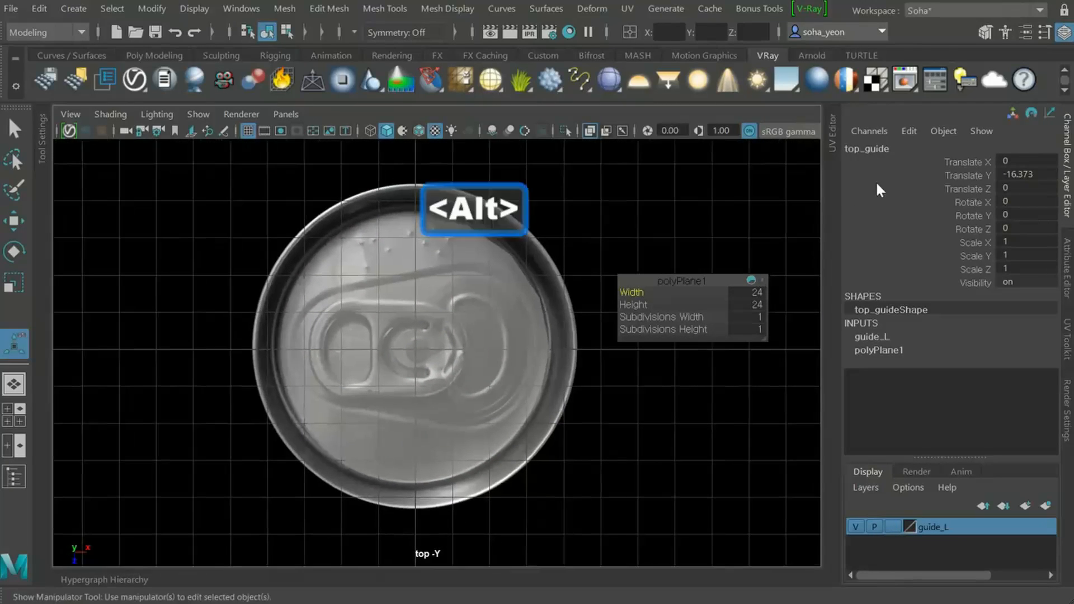
key("w")
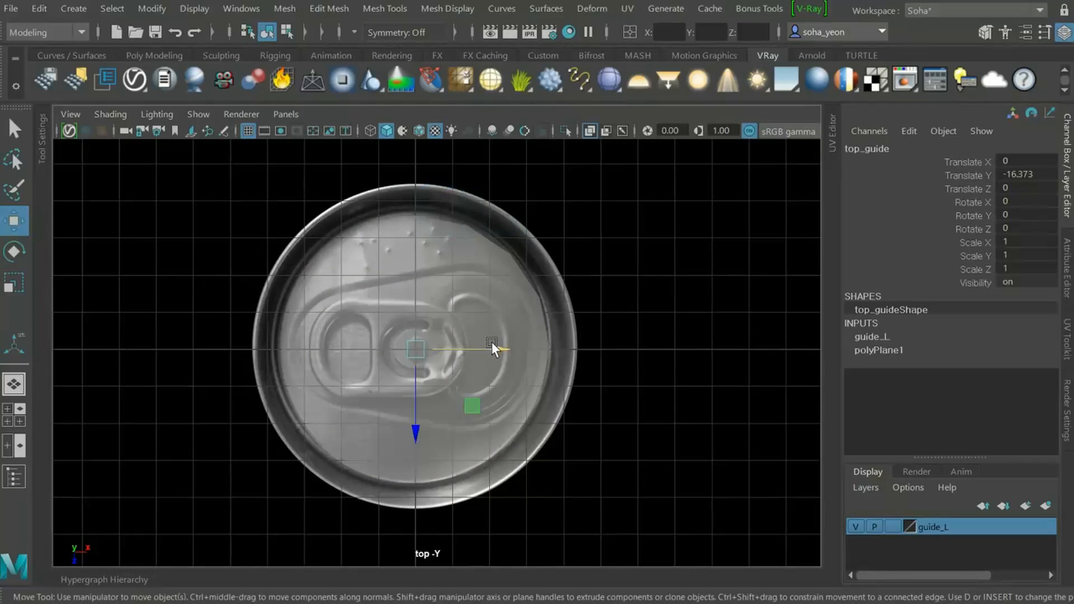
Shift the top_guide plane to Translate X 0.06 so the lid lines up with the cylinder, and return guide_L to reference mode
left_click_drag(491, 342, 495, 342)
left_click_drag(511, 377, 532, 391)
right_click_drag(394, 380, 536, 410, "alt")
scroll(536, 413, "up", 1)
key("alt")
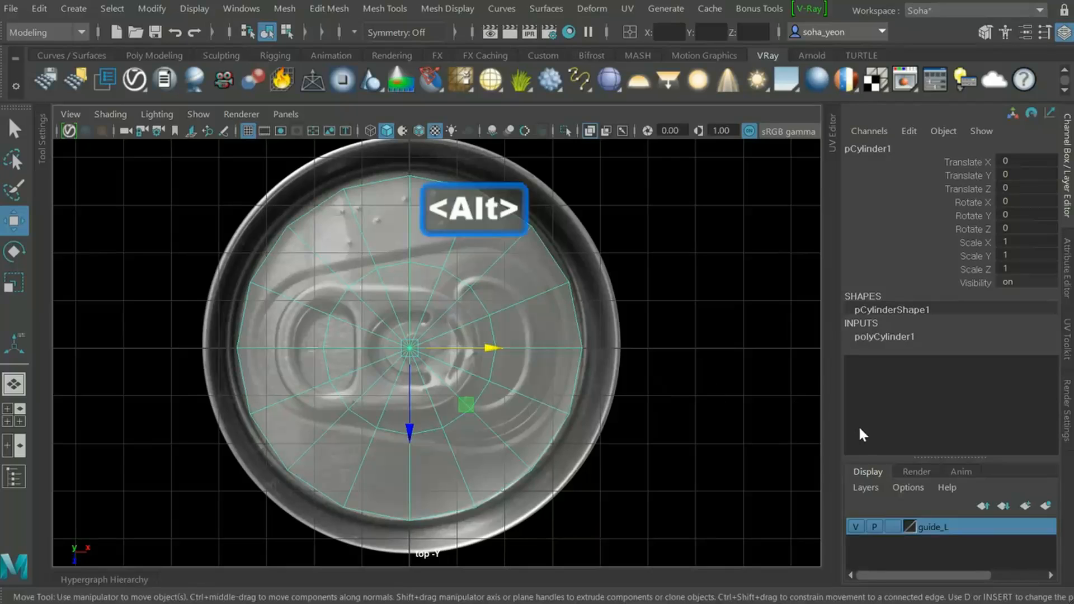
left_click_drag(682, 312, 683, 313)
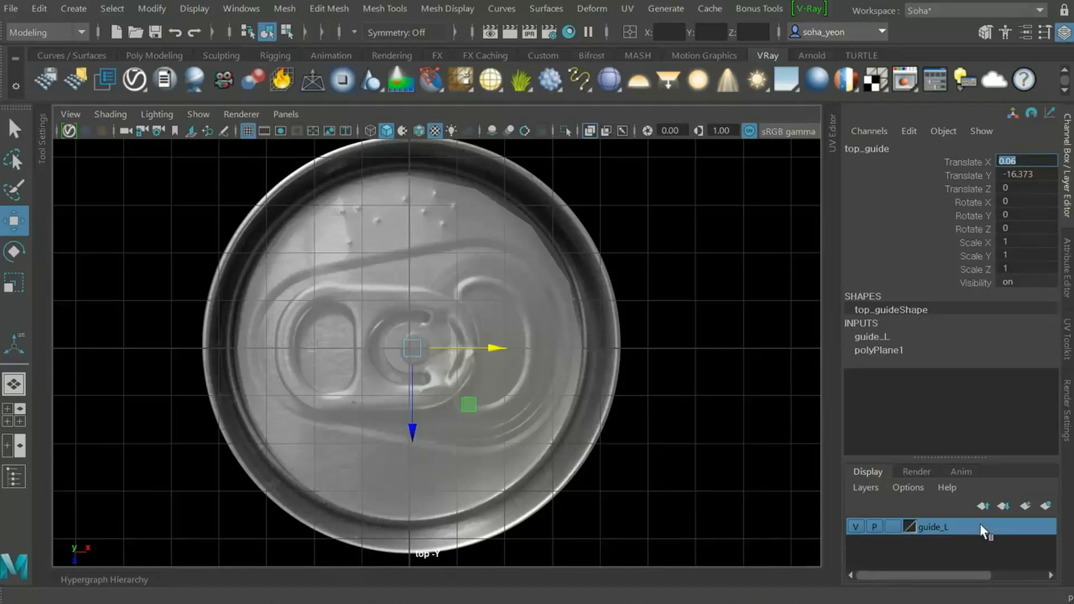
left_click(892, 527)
left_click(737, 504)
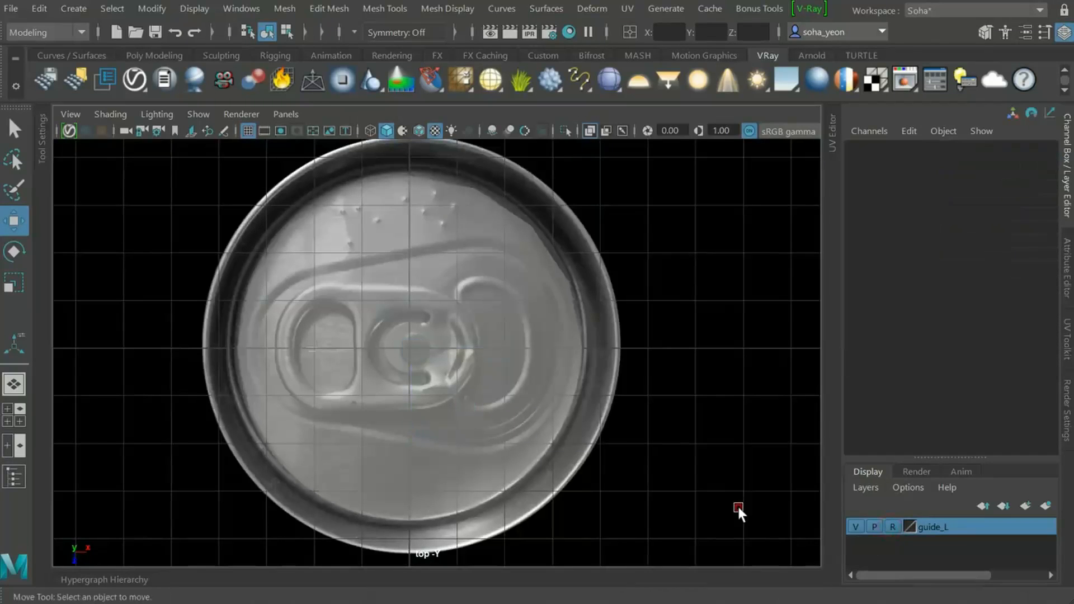
Select the cylinder and examine how its cap edges fit the lid reference up close
left_click(344, 314)
middle_click_drag(501, 324, 529, 305, "alt")
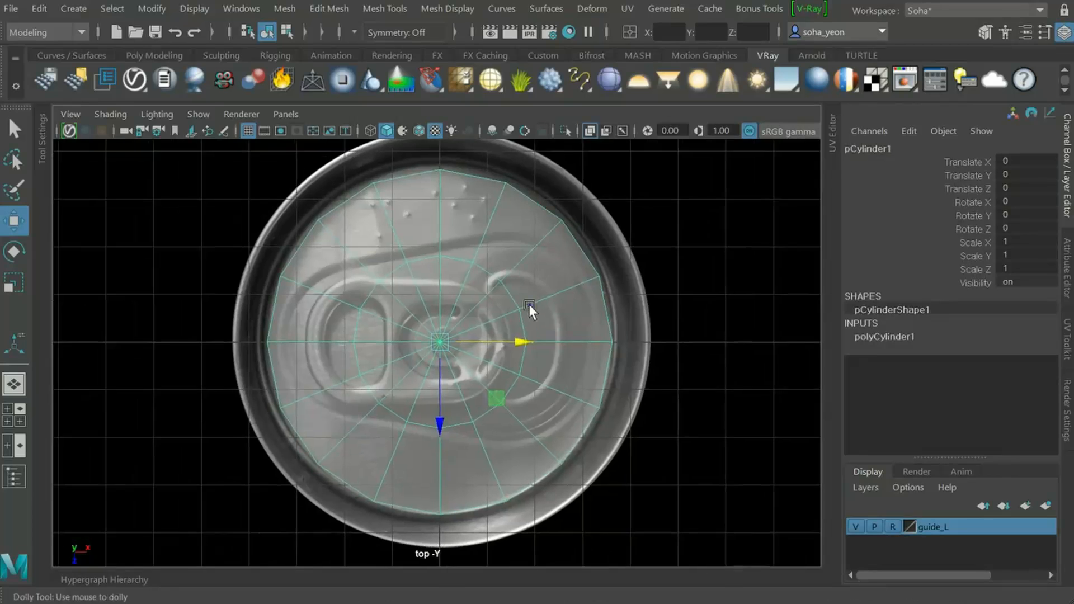
right_click_drag(529, 304, 560, 306, "alt")
middle_click_drag(512, 293, 518, 297, "alt")
right_click_drag(518, 297, 535, 305, "alt")
middle_click_drag(535, 304, 543, 315, "alt")
right_click_drag(543, 315, 557, 318, "alt")
scroll(557, 317, "up", 2)
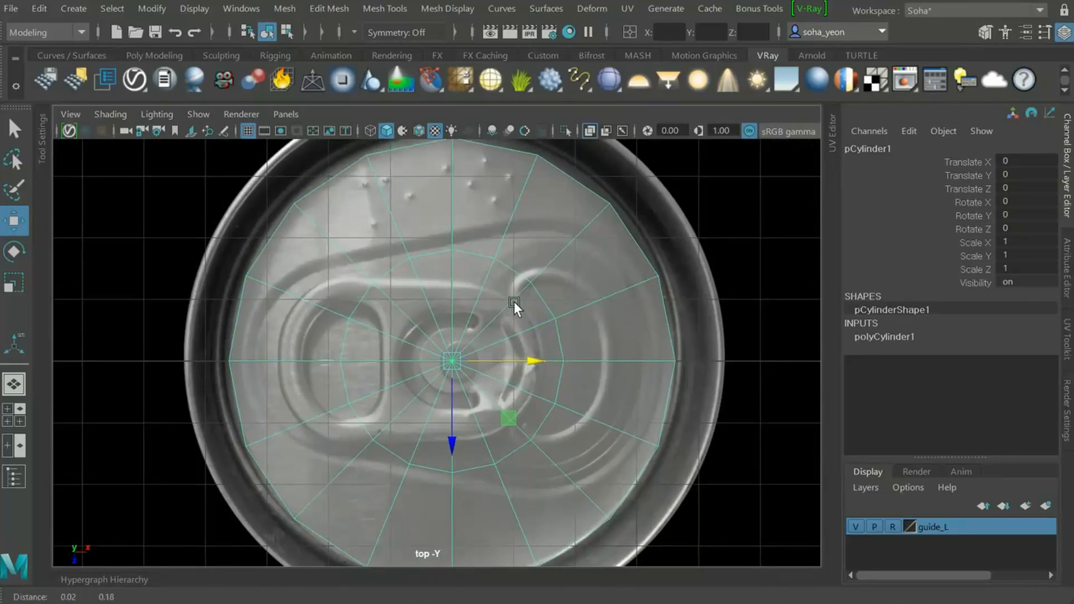
right_click_drag(570, 277, 558, 281, "alt")
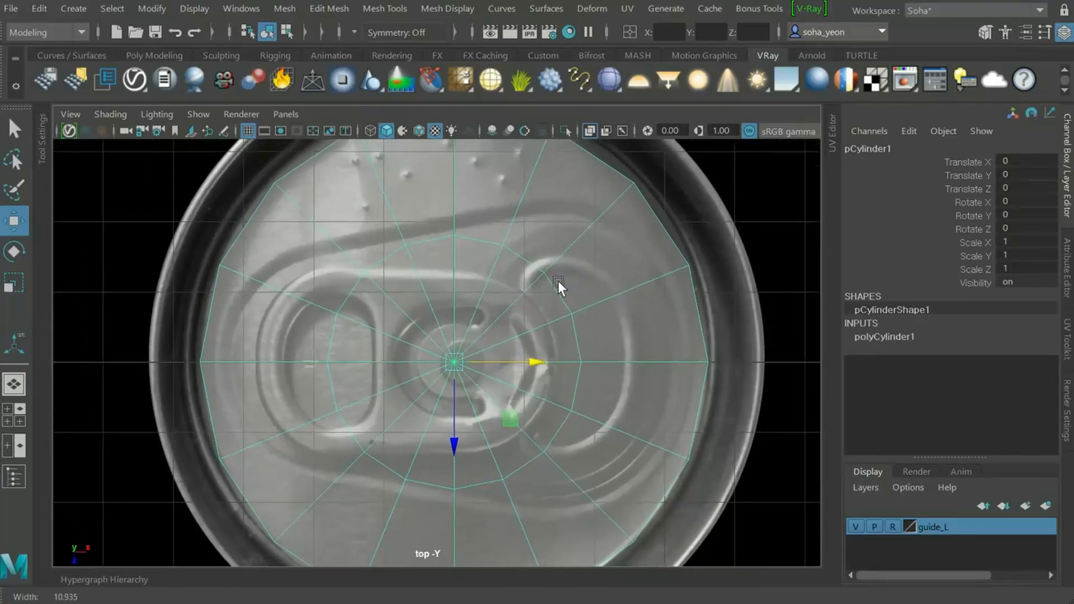
Delete the cylinder's side and bottom faces in the front view, keeping only the top cap
key("shift+3")
right_click_drag(544, 334, 592, 367, "alt")
key("alt+3")
left_click_drag(648, 437, 261, 337)
key("ctrl+Delete")
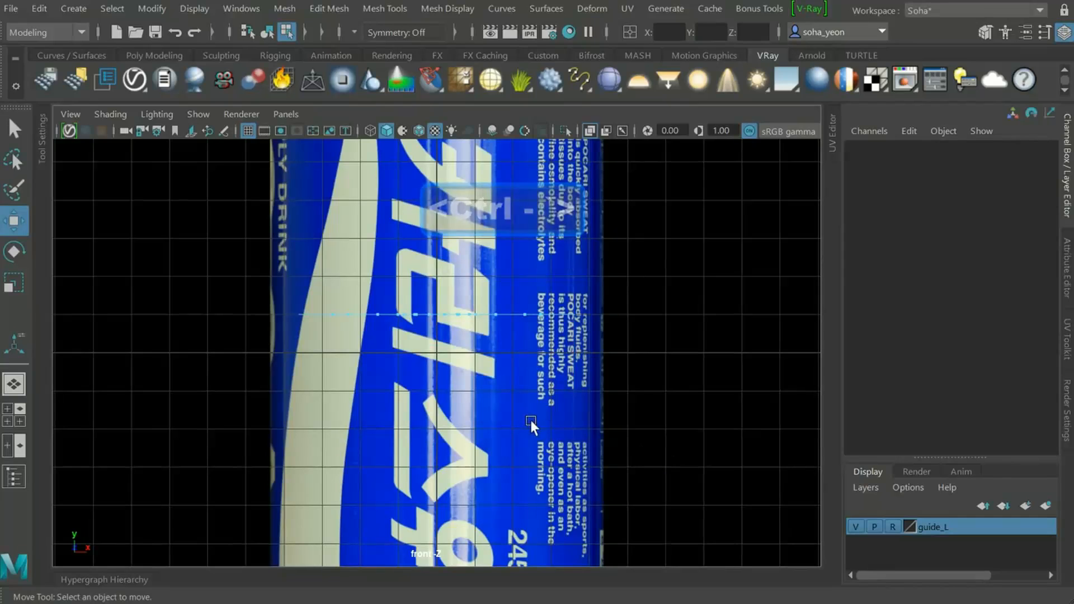
Select all vertices of the remaining cap and snap them vertically to the grid's horizontal centre line
key("alt+1")
left_click_drag(202, 254, 730, 398)
middle_click_drag(497, 341, 508, 355, "alt")
right_click_drag(526, 356, 541, 356, "alt")
key("x")
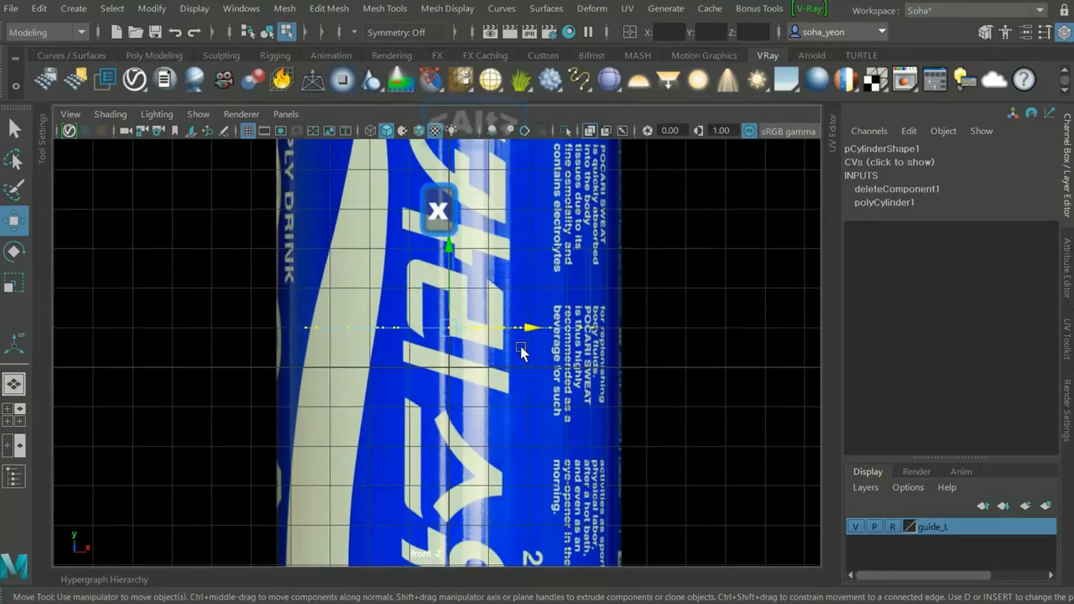
mouse_move(449, 329)
left_mouse_down()
mouse_move(451, 250)
mouse_move(448, 324)
left_mouse_up()
left_click_drag(448, 361, 448, 363)
scroll(437, 370, "up", 1)
middle_click_drag(430, 376, 431, 348, "alt")
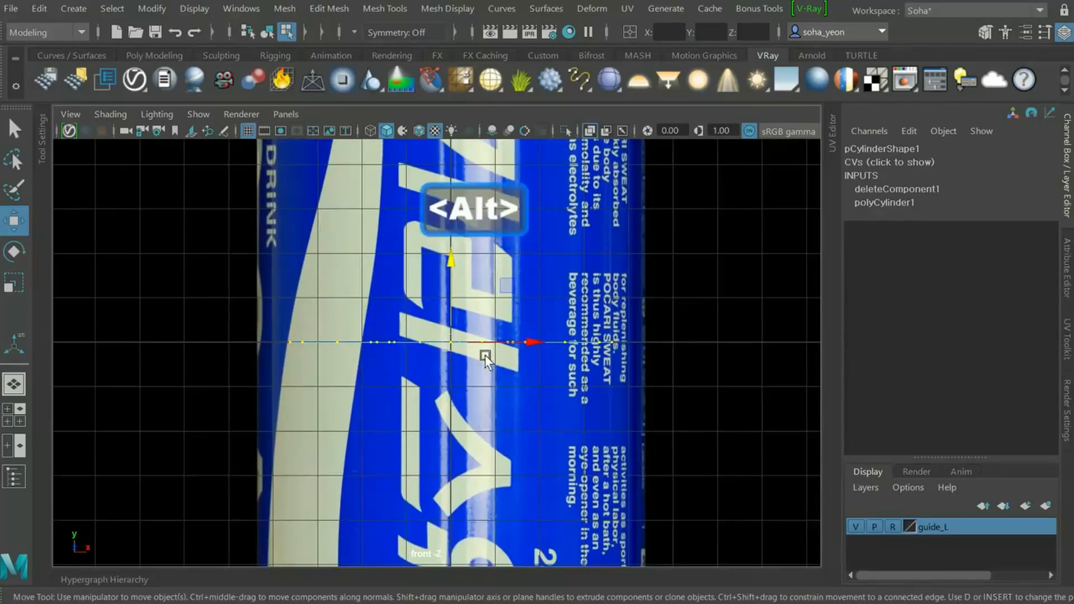
Set the Move tool's axis orientation to World and show its snap setting for component spacing
double_click(15, 222)
left_click(163, 176)
left_click(190, 203)
left_click(133, 425)
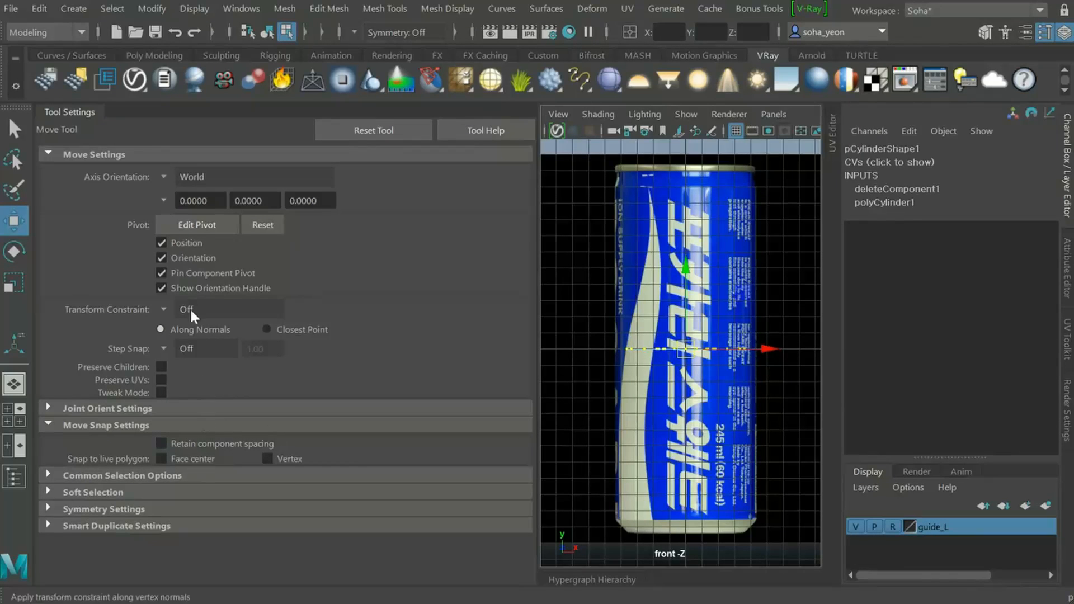
left_click(66, 113)
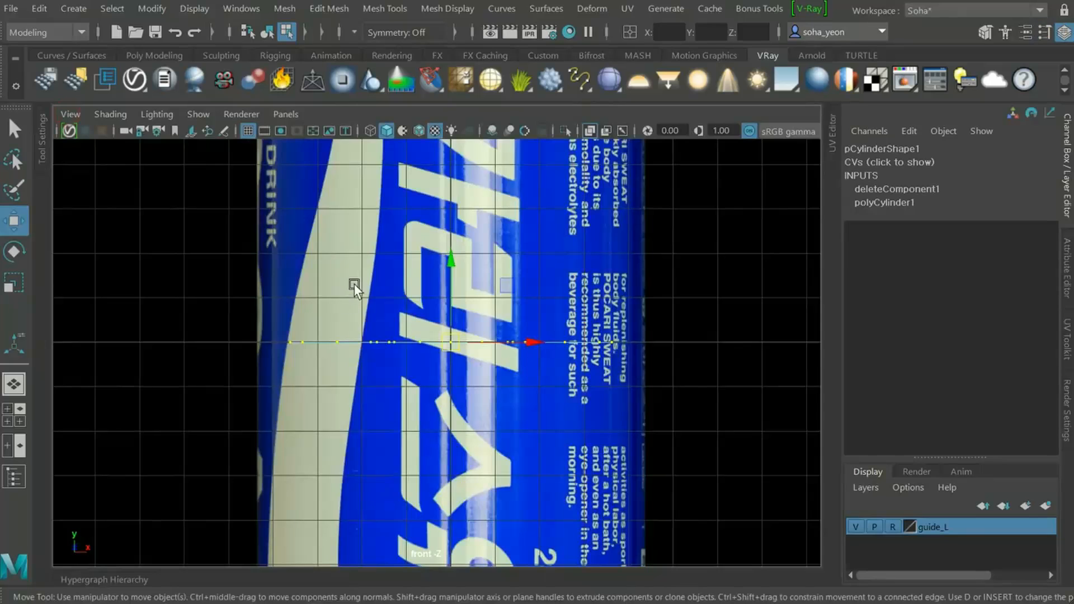
Select the cap's inner edge loop in the top view and scale it up slightly
key("alt")
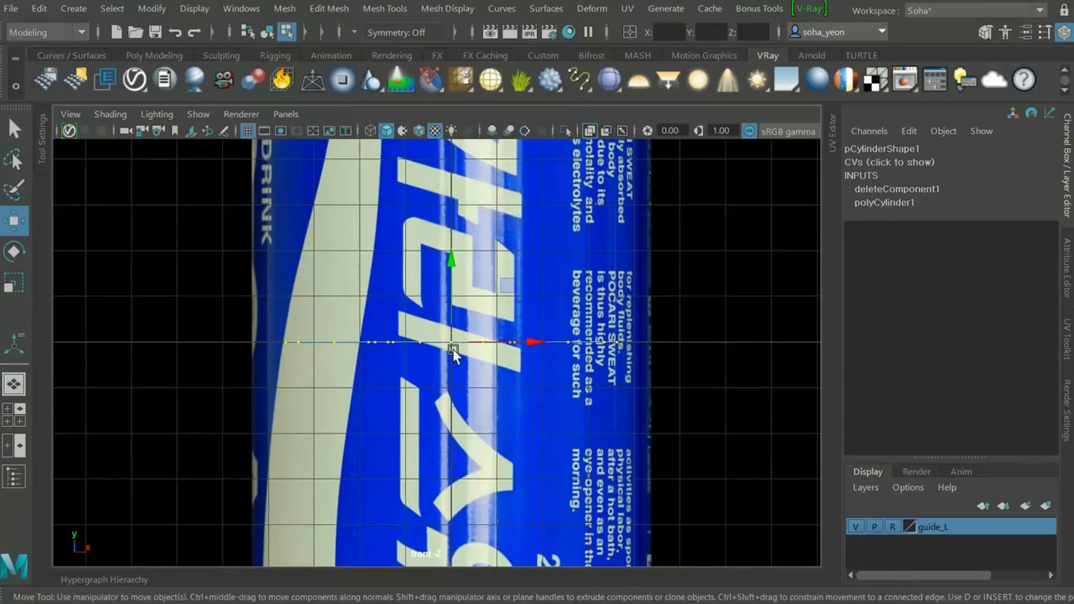
key("shift+2")
key("alt+2")
double_click(467, 254)
scroll(519, 306, "up", 3)
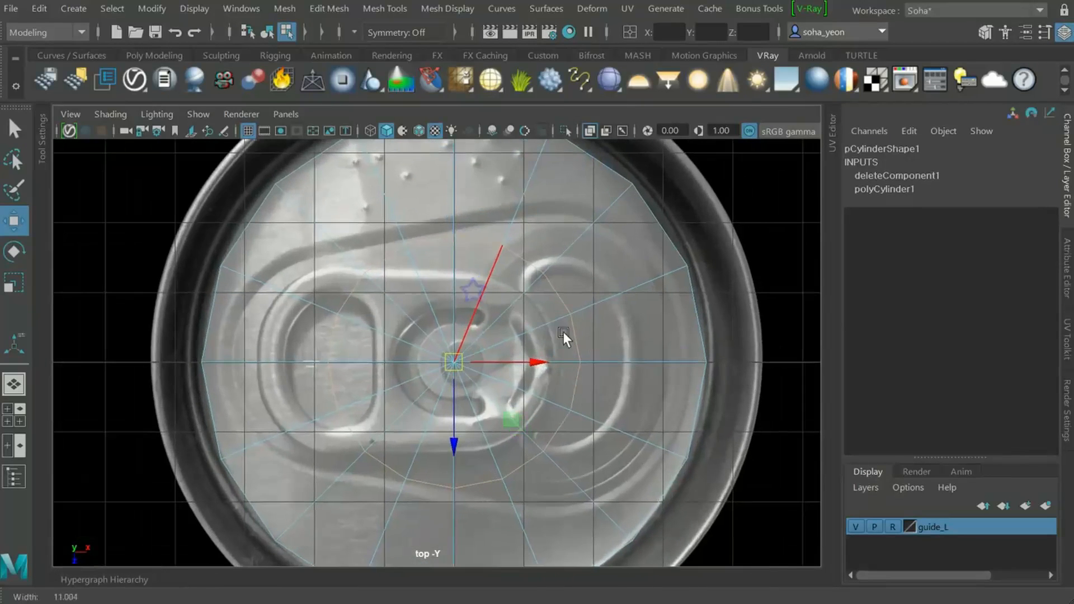
key("alt")
key("r")
mouse_move(457, 366)
left_mouse_down()
mouse_move(452, 357)
mouse_move(474, 362)
left_mouse_up()
left_click_drag(474, 361, 475, 361)
Turn on Object Z symmetry for editing the lid mesh
middle_click_drag(438, 329, 438, 362, "alt")
right_click_drag(439, 362, 507, 377, "alt")
middle_click_drag(437, 269, 454, 286, "alt")
middle_click_drag(458, 367, 390, 301, "alt")
right_click_drag(390, 302, 382, 301, "alt")
middle_click_drag(350, 277, 379, 355, "alt")
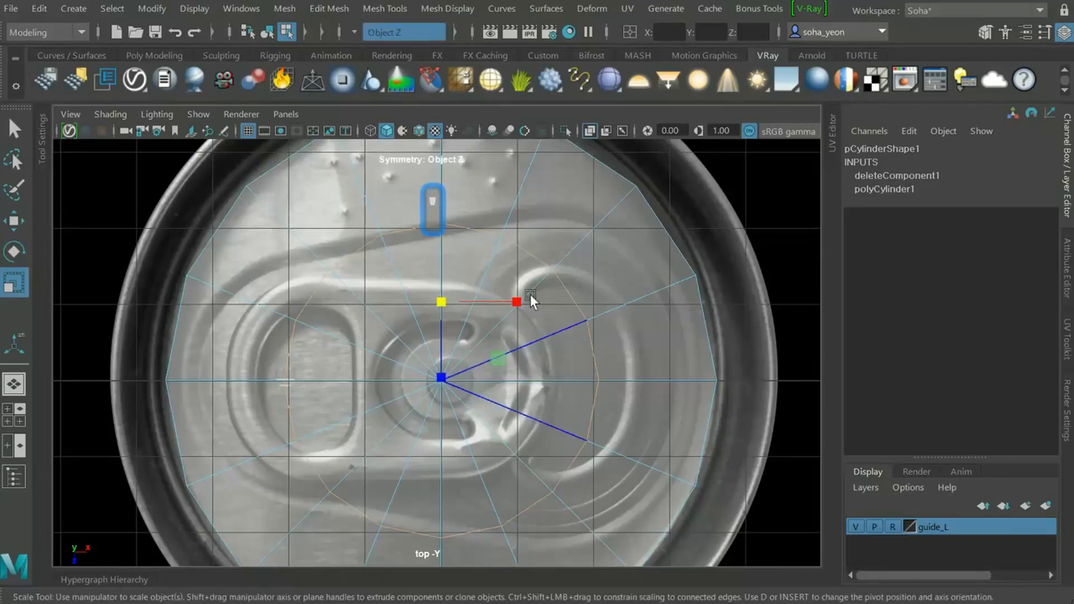
left_click(373, 37)
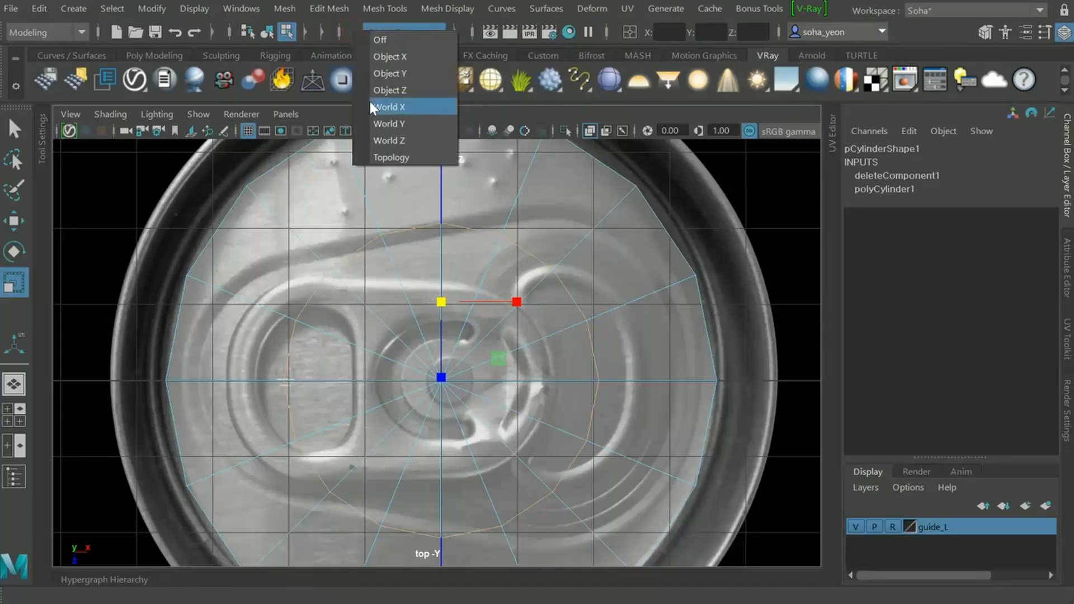
left_click(616, 114)
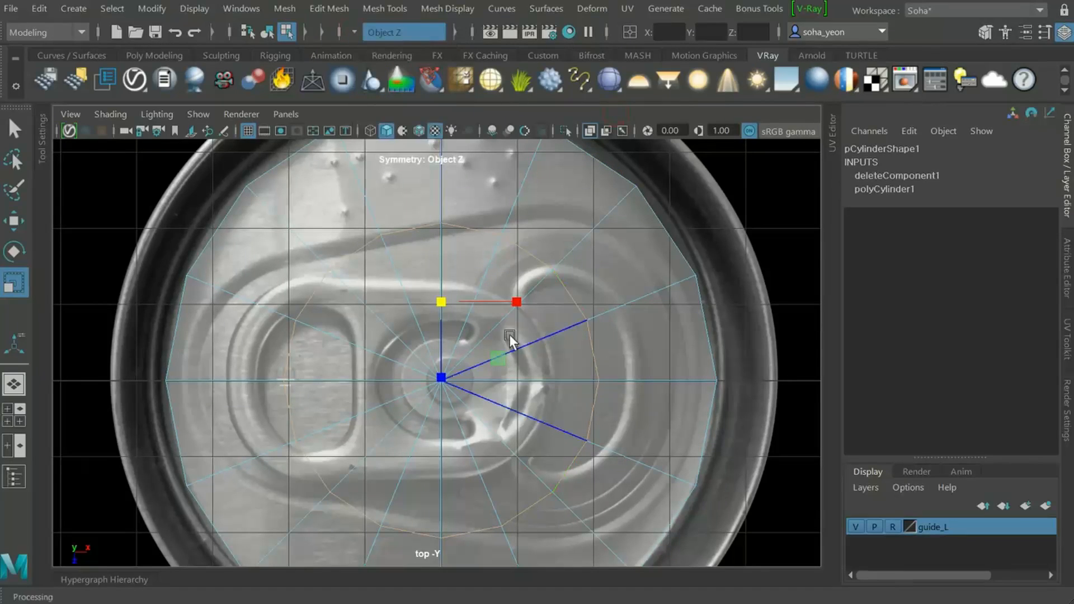
Switch to vertex editing and move the inner ring's leftmost vertex outward to the end of the embossed panel outline
middle_click_drag(499, 318, 503, 310, "alt")
key("alt+1")
left_click_drag(259, 352, 267, 371)
key("w")
right_click_drag(328, 348, 357, 352, "alt")
middle_click_drag(357, 353, 395, 375, "alt")
Move the mirrored inner-ring vertex pair beside the leftmost one outward onto the rounded end of the embossed outline
left_click_drag(329, 313, 352, 341)
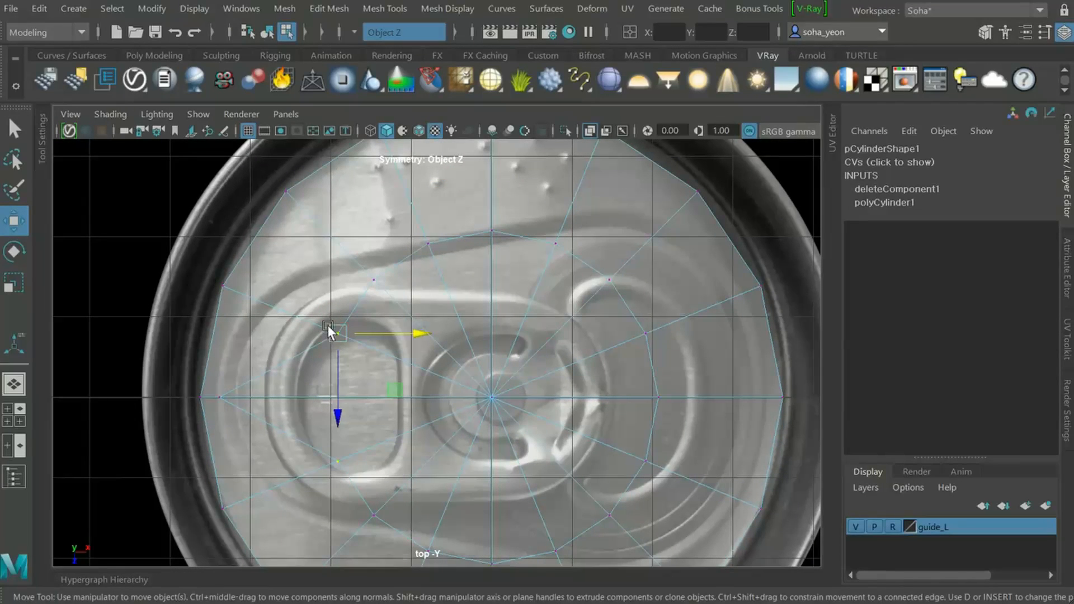
middle_click_drag(390, 347, 433, 345, "alt")
right_click_drag(433, 344, 441, 336, "alt")
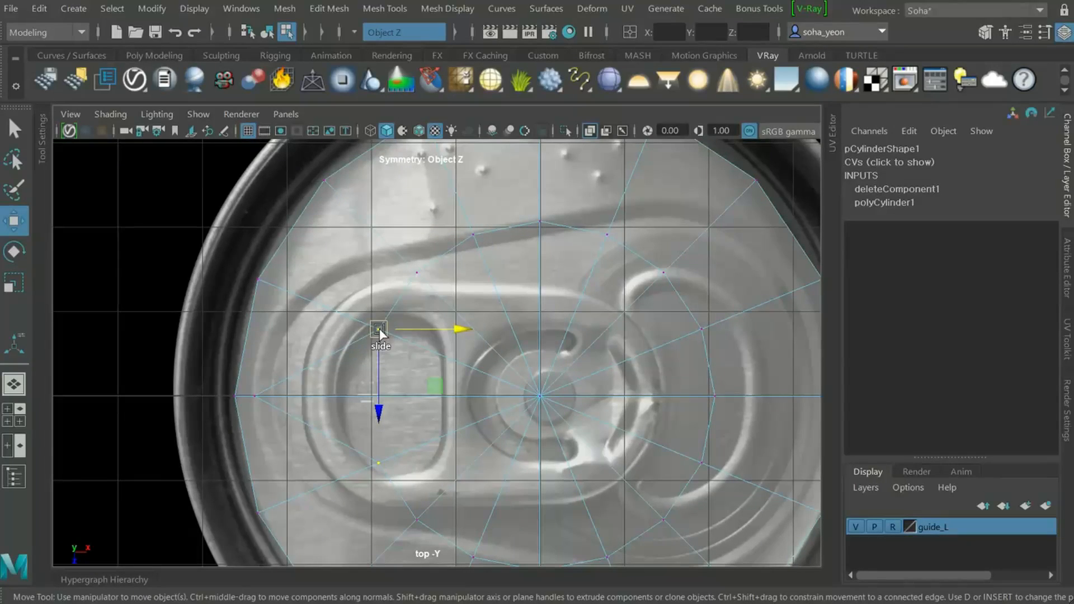
left_click_drag(378, 330, 292, 296)
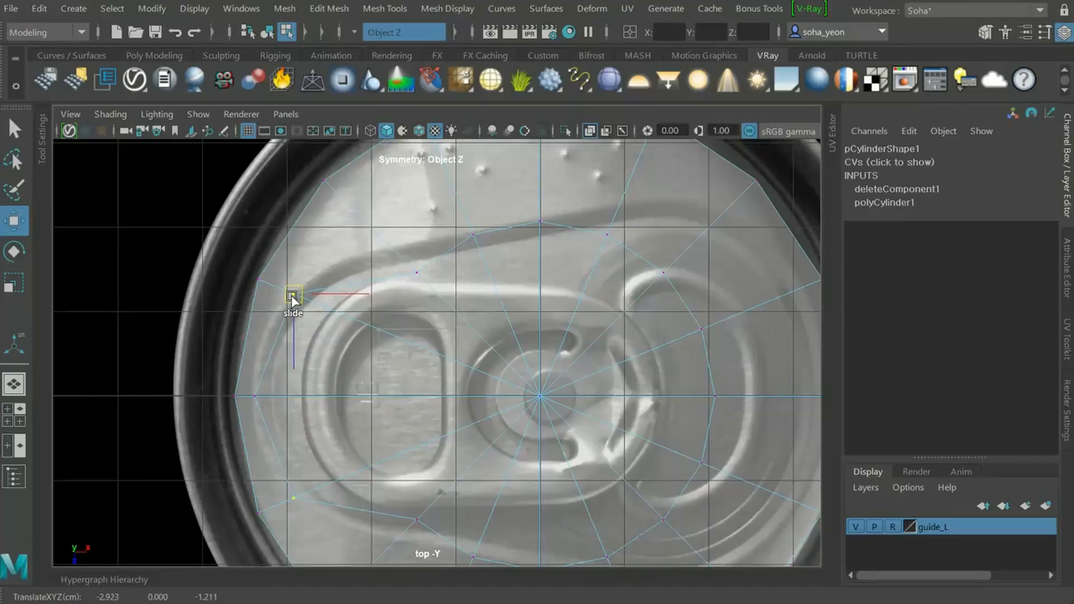
Move the following two inner-ring vertices left of the centre line onto the slanted embossed outline
left_click_drag(386, 247, 439, 300)
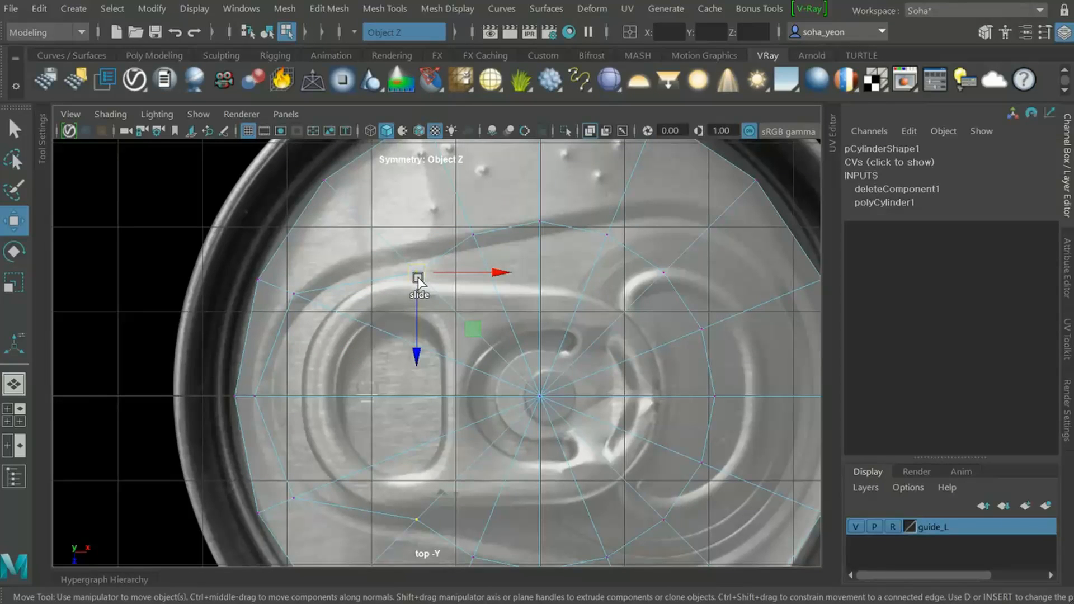
left_click_drag(415, 278, 388, 253)
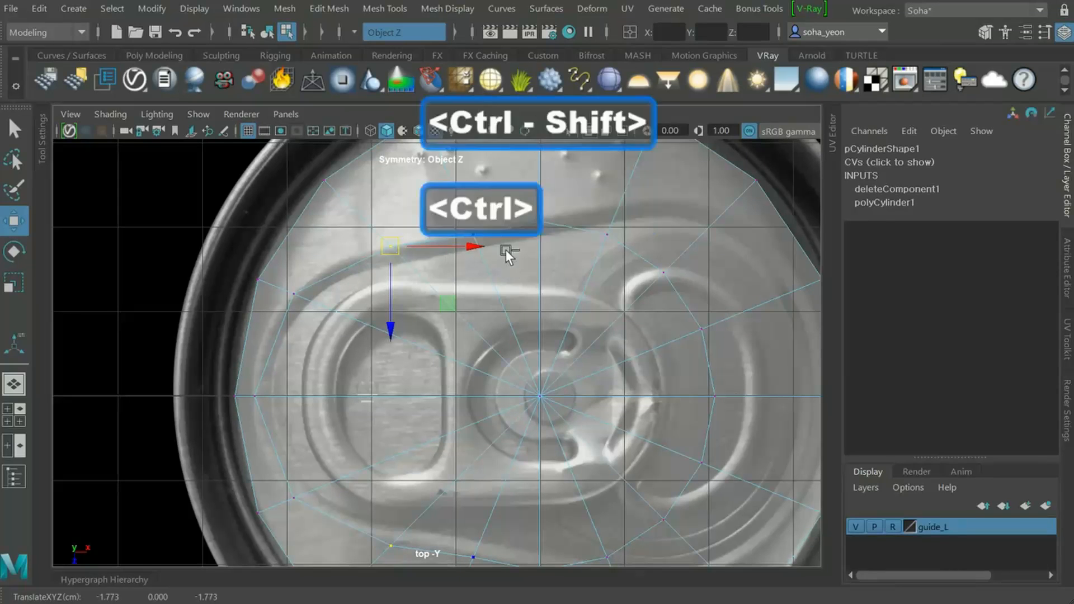
scroll(470, 235, "up", 5)
right_click_drag(494, 308, 510, 299, "alt")
left_click_drag(441, 209, 551, 300)
left_click_drag(483, 248, 480, 246, "ctrl+shift")
Move the inner-ring vertices at and just left of the vertical centre line onto the slanted embossed outline
middle_click_drag(790, 279, 532, 324, "alt")
right_click_drag(532, 324, 520, 351, "alt")
left_click_drag(487, 271, 630, 378)
left_click_drag(538, 300, 562, 246, "ctrl+shift")
left_click_drag(338, 237, 410, 292)
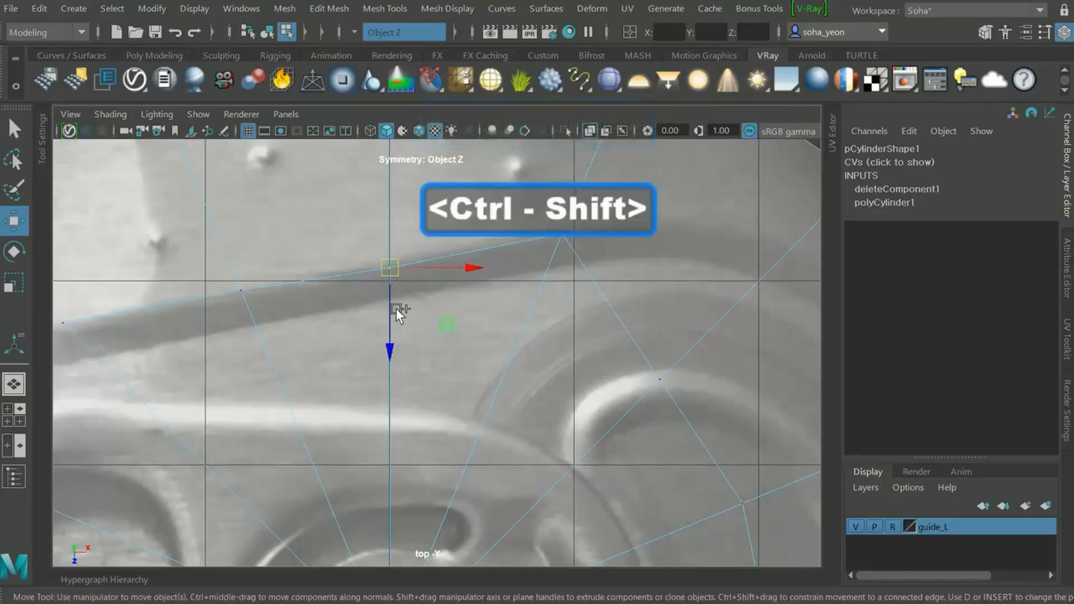
Move the next two mirrored inner-ring vertex pairs right of the vertical centre line onto the embossed outline's wide end
left_click_drag(385, 346, 384, 344)
middle_click_drag(563, 348, 422, 349, "alt")
left_click_drag(470, 336, 586, 424)
left_click_drag(519, 380, 674, 281, "ctrl+shift")
middle_click_drag(657, 357, 507, 336, "alt")
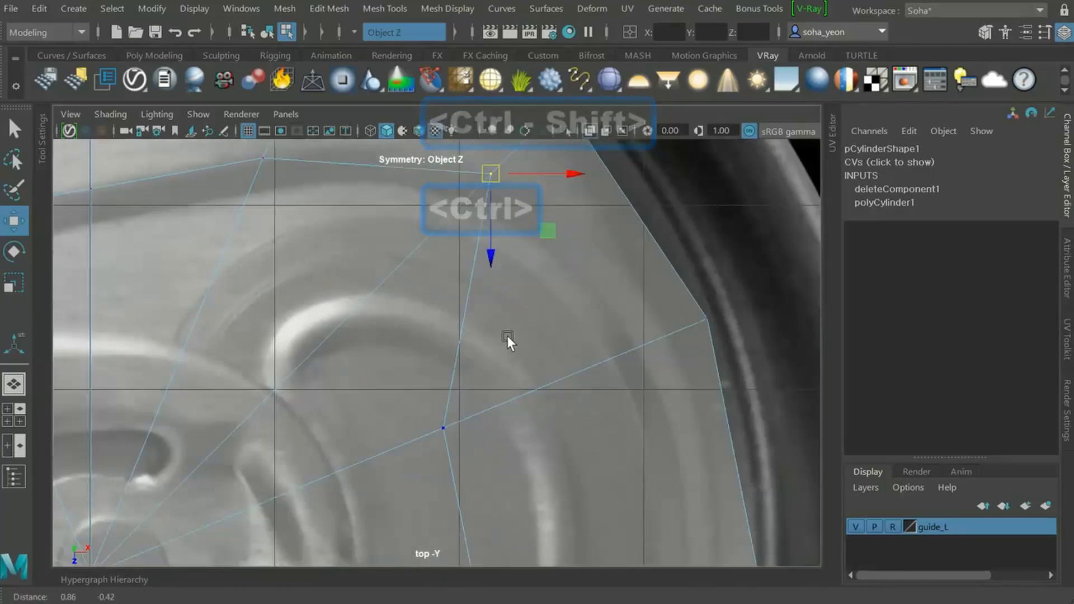
Move the mirrored inner-ring vertex pair beside the rightmost one outward onto the curved end of the embossed outline
left_click(444, 428)
left_click_drag(444, 428, 656, 375, "ctrl+shift")
middle_click_drag(669, 464, 603, 495, "alt")
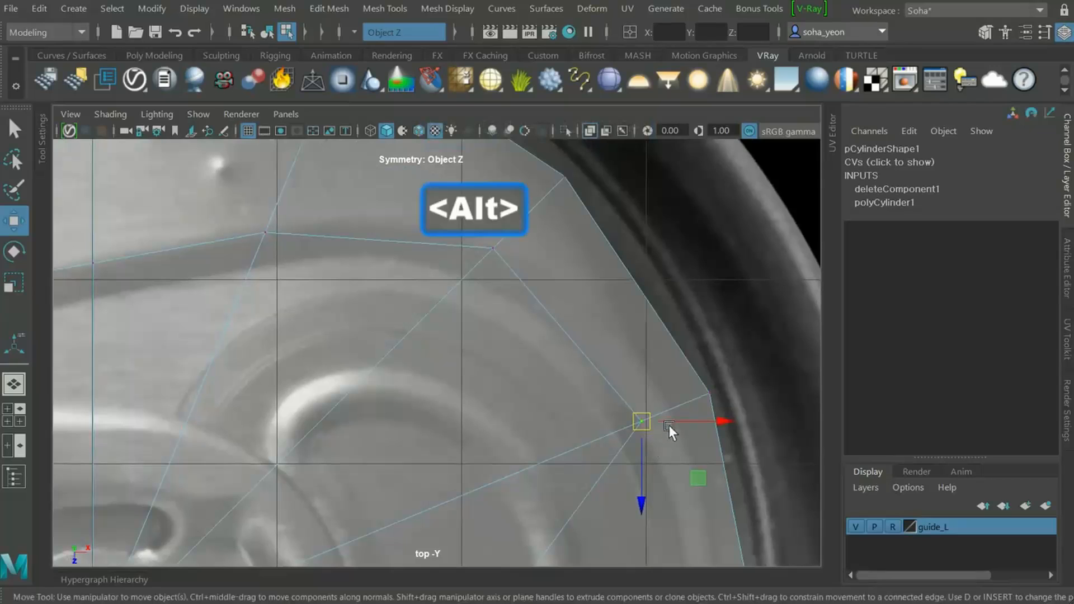
left_click_drag(640, 422, 679, 427, "ctrl+shift")
Move the rightmost inner-ring vertex outward along the horizontal centre line to the end of the embossed outline
scroll(604, 461, "down", 5)
middle_click_drag(598, 474, 593, 382, "alt")
scroll(588, 383, "up", 2)
left_click(453, 413)
left_click_drag(550, 422, 693, 442)
scroll(606, 434, "down", 2)
scroll(351, 398, "down", 5)
scroll(537, 418, "up", 4)
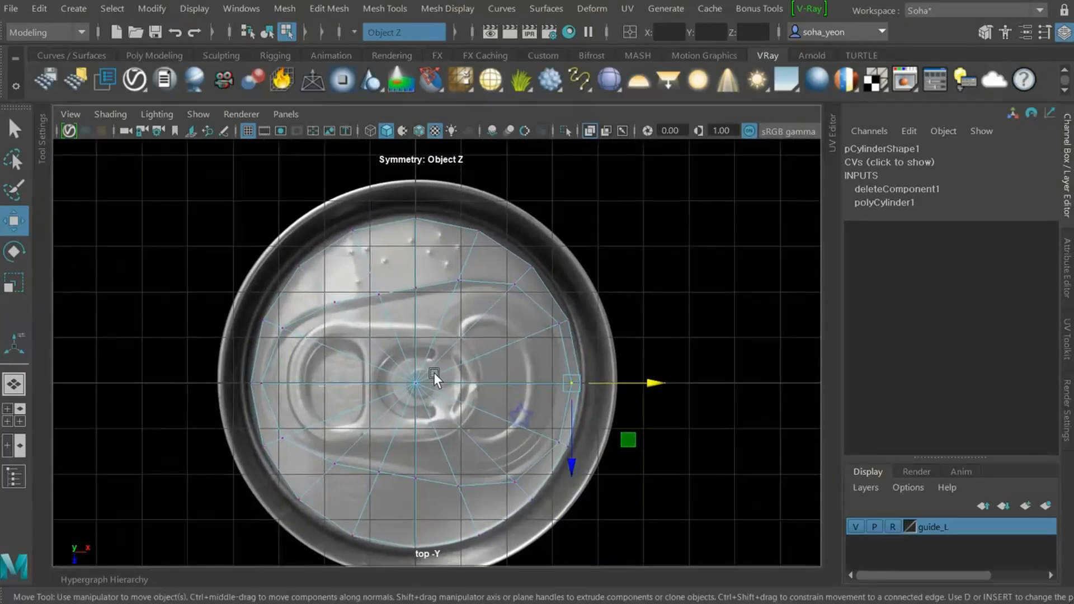
middle_click_drag(434, 373, 483, 391, "alt")
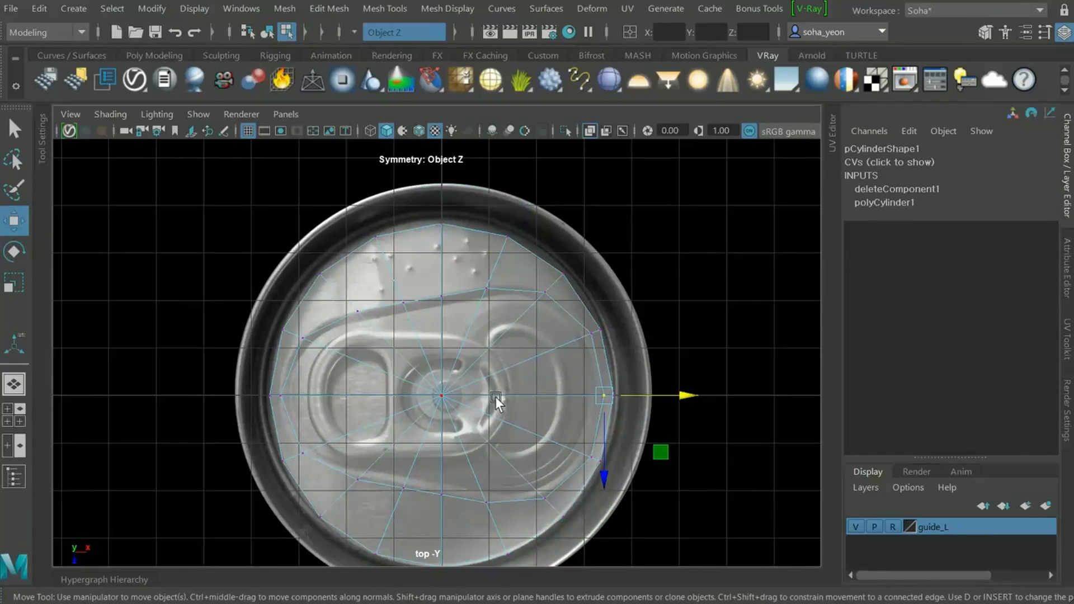
Turn off symmetry and return the lid mesh to object mode
key("s")
middle_click_drag(443, 351, 422, 311, "alt")
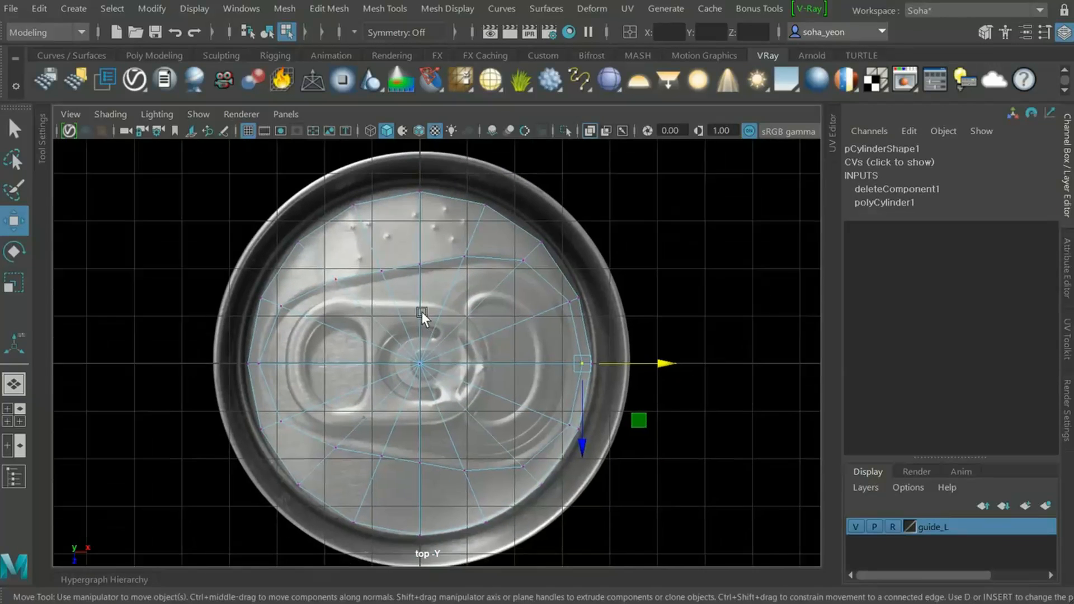
right_click_drag(421, 311, 483, 357, "alt")
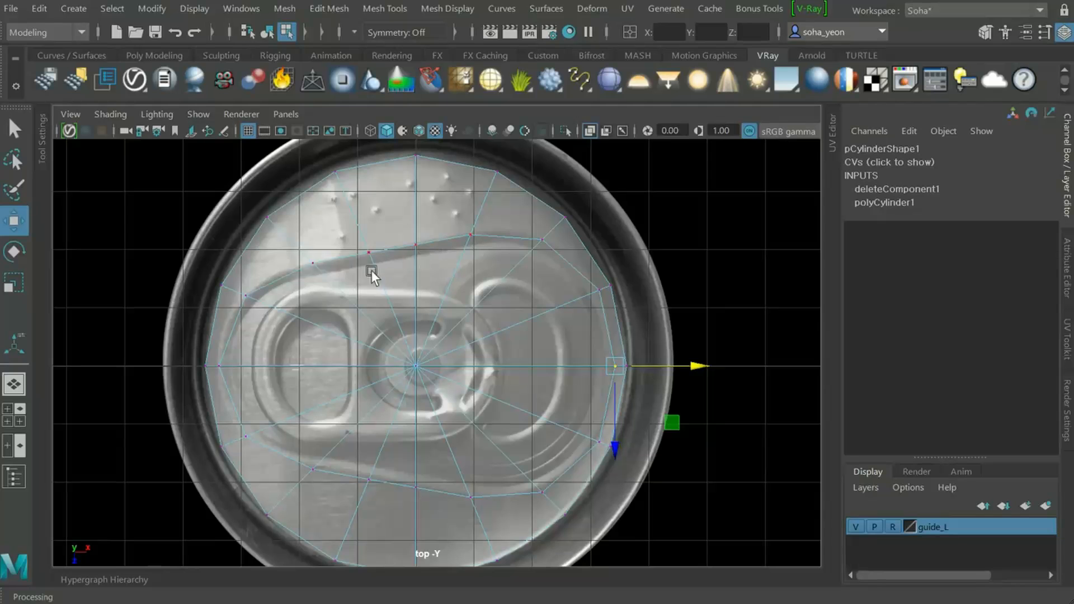
key("alt+grave")
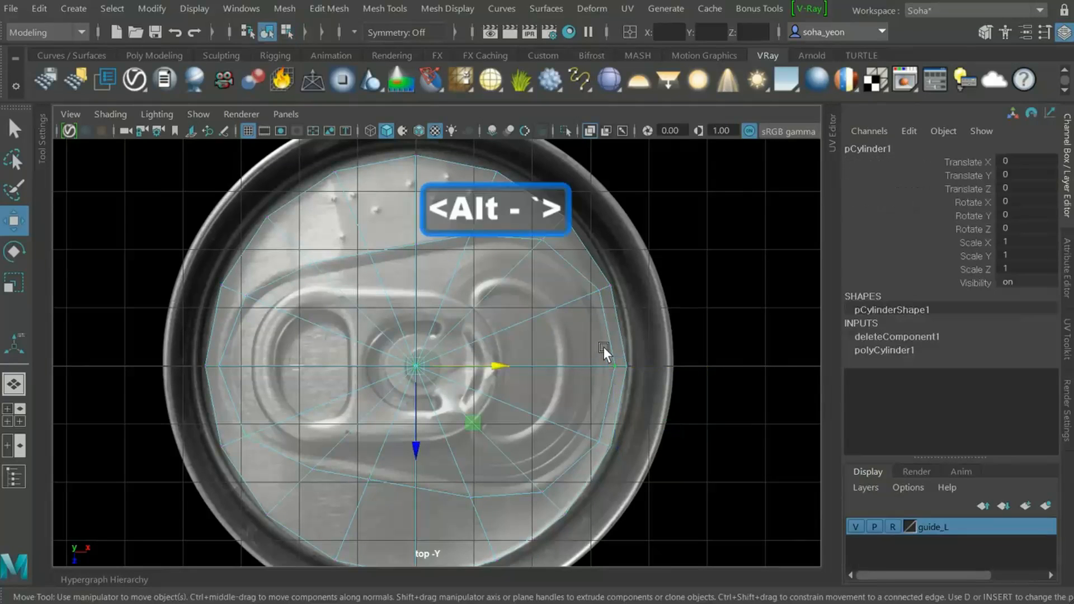
middle_click_drag(557, 348, 596, 341, "alt")
right_click_drag(593, 343, 616, 336, "alt")
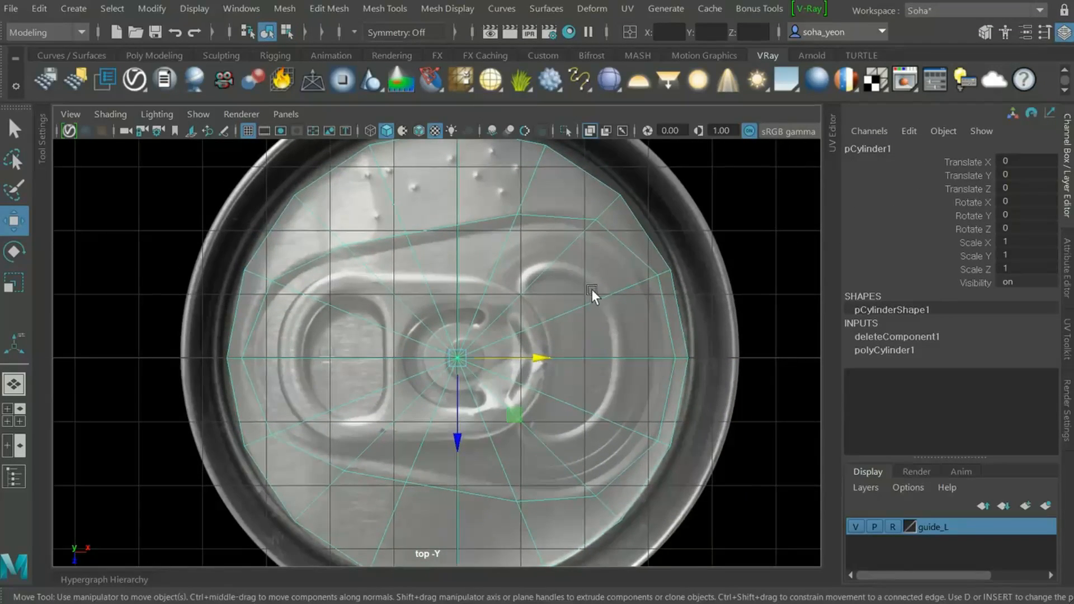
middle_click_drag(590, 289, 623, 294, "alt")
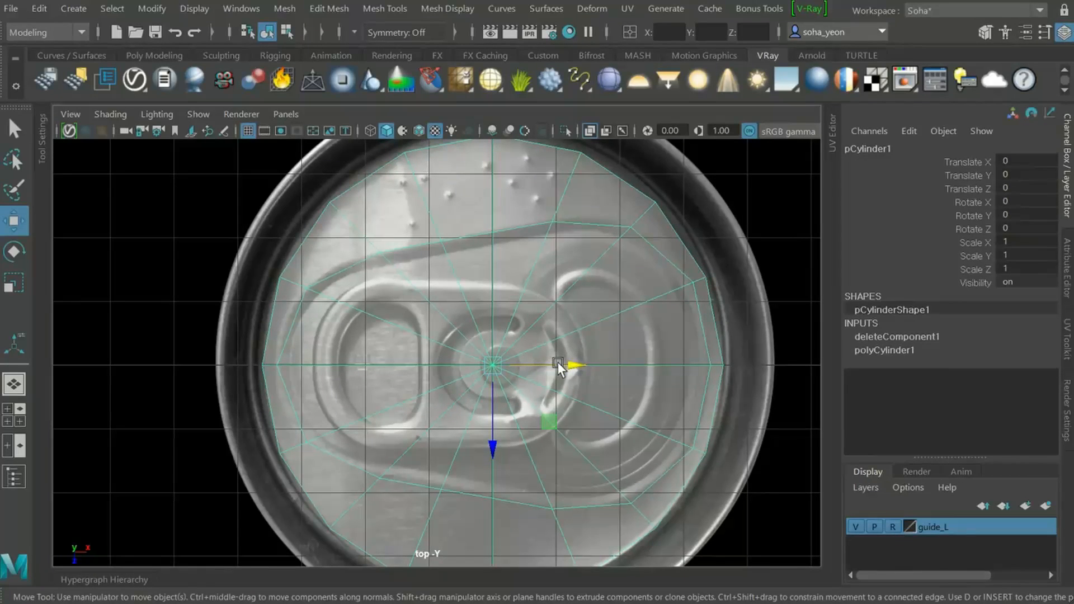
Select the faces inside the embossed outline and extrude them inward with an offset of 0.17
key("alt+1")
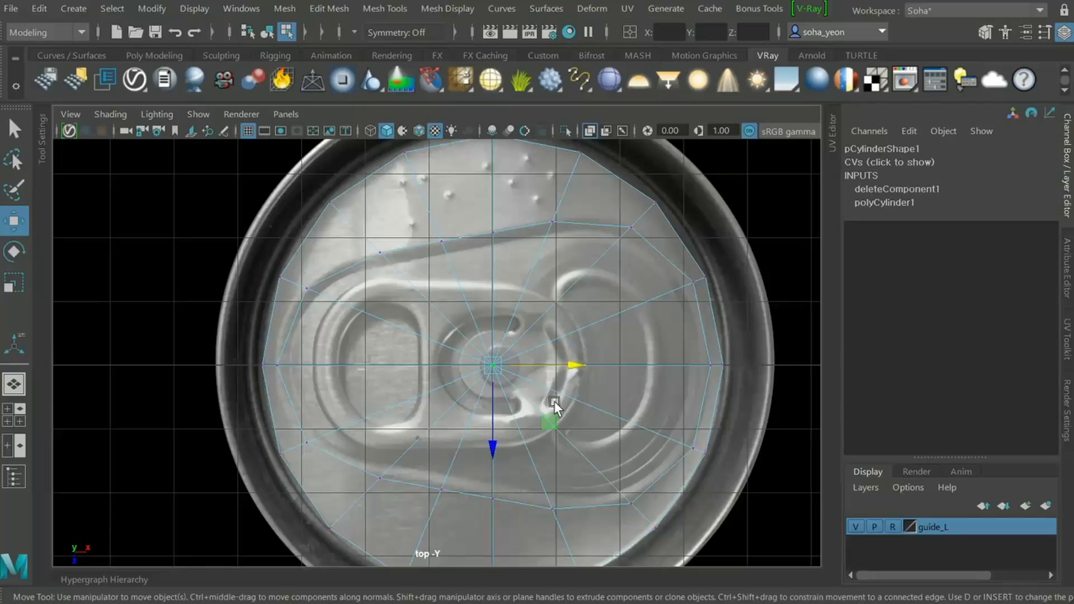
key("ctrl+3")
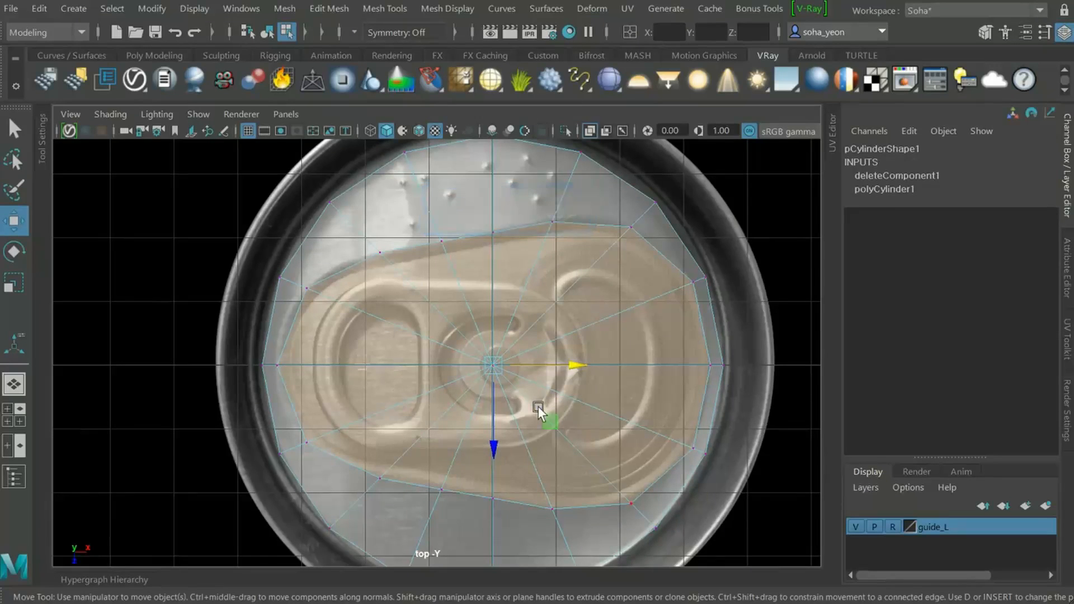
scroll(657, 432, "up", 2)
key("alt+w")
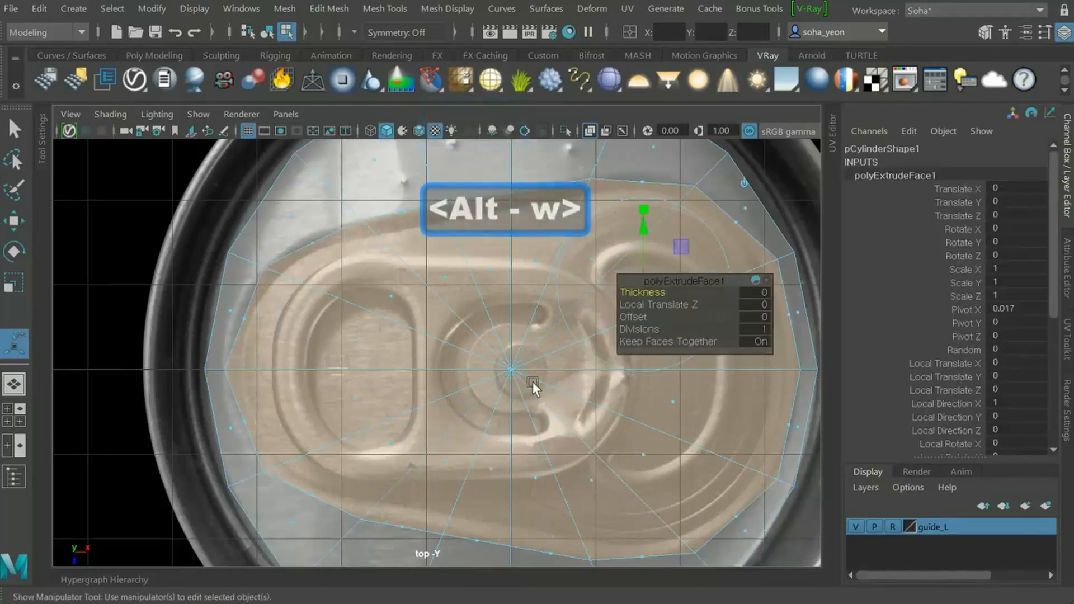
middle_click_drag(536, 384, 493, 384, "alt")
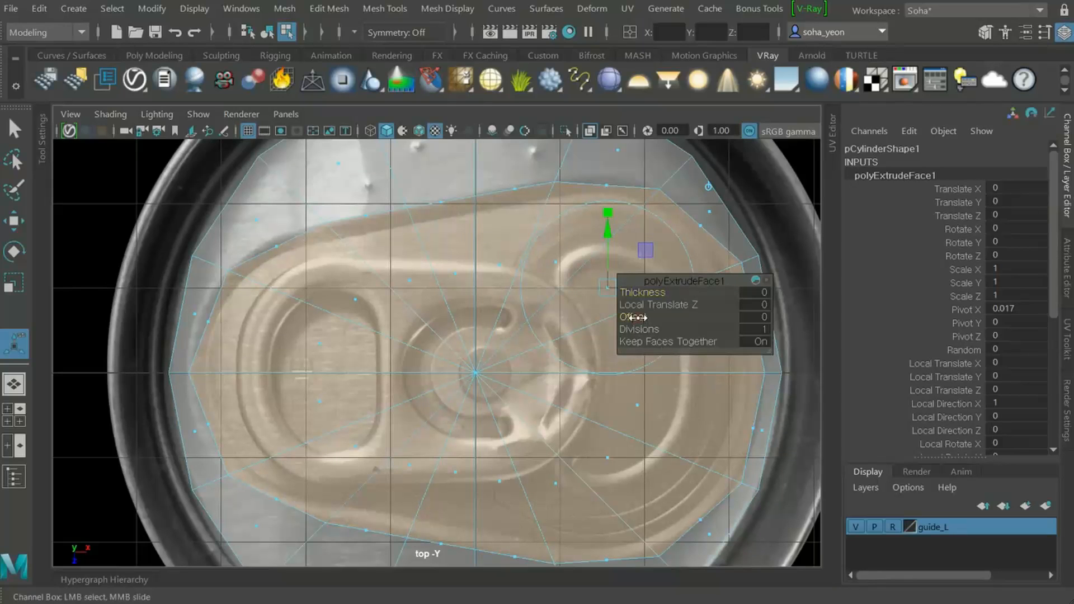
left_click_drag(636, 318, 648, 318)
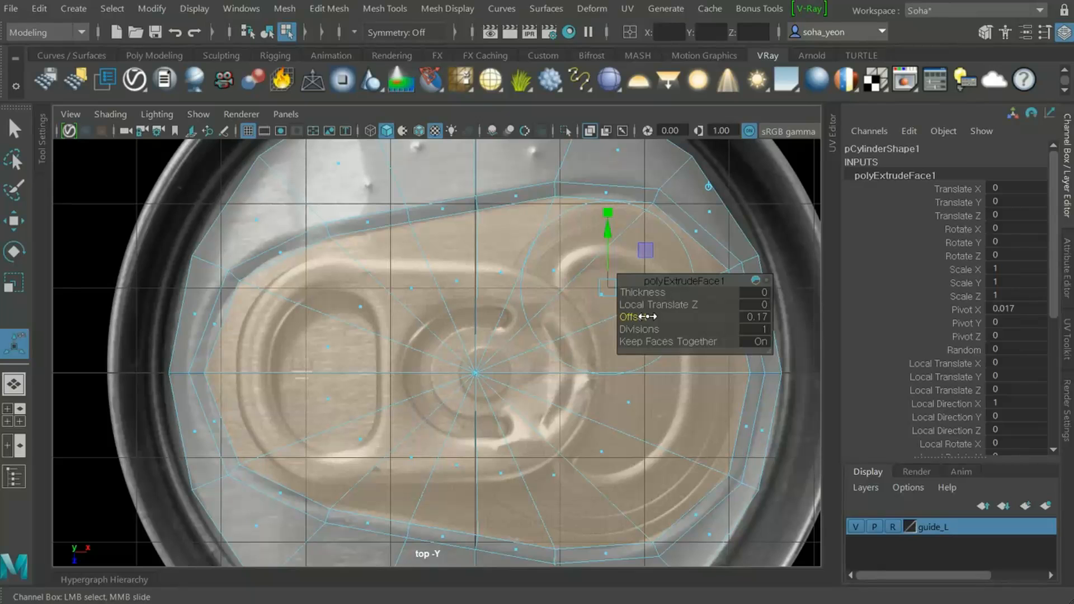
Delete the inner faces left inside the extruded border and return to object mode
middle_click_drag(558, 394, 497, 387, "alt")
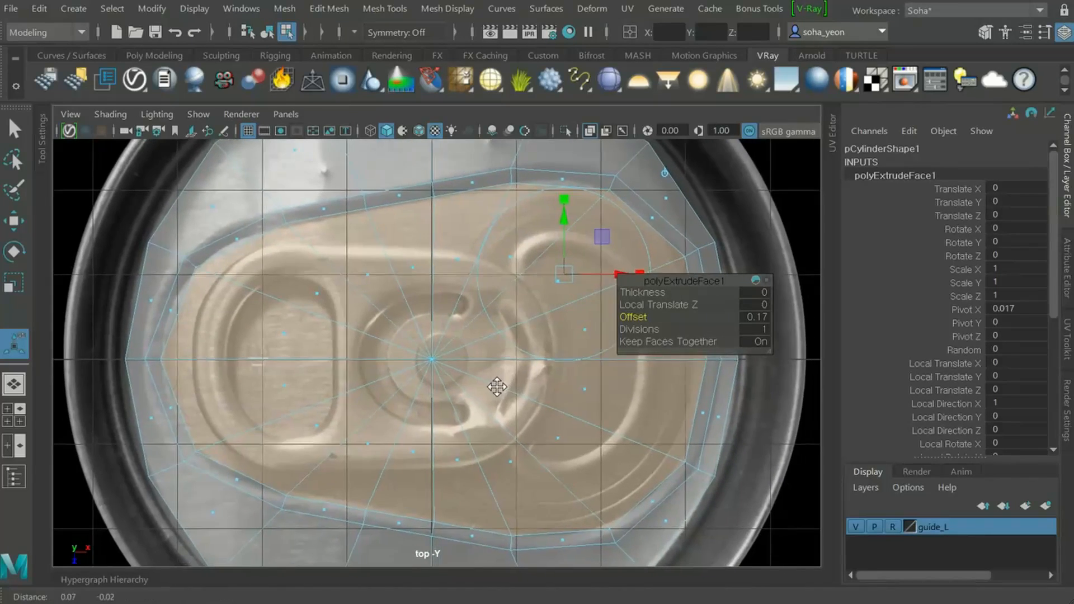
right_click_drag(497, 387, 414, 382, "alt")
middle_click_drag(414, 381, 402, 383, "alt")
right_click_drag(401, 383, 515, 390, "alt")
key("ctrl+grave")
key("alt+grave")
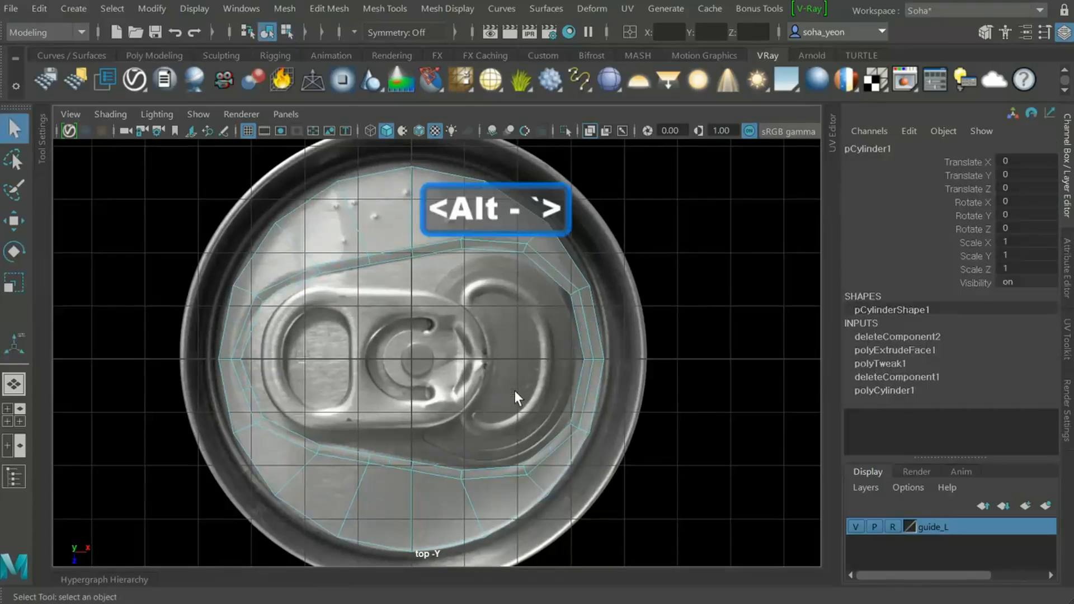
Examine the opened lid mesh against the embossed panel and pull tab in the reference image
middle_click_drag(468, 385, 482, 388, "alt")
right_click_drag(482, 388, 514, 390, "alt")
middle_click_drag(514, 389, 507, 393, "alt")
right_click_drag(508, 393, 571, 406, "alt")
middle_click_drag(513, 393, 452, 392, "alt")
right_click_drag(451, 391, 532, 413, "alt")
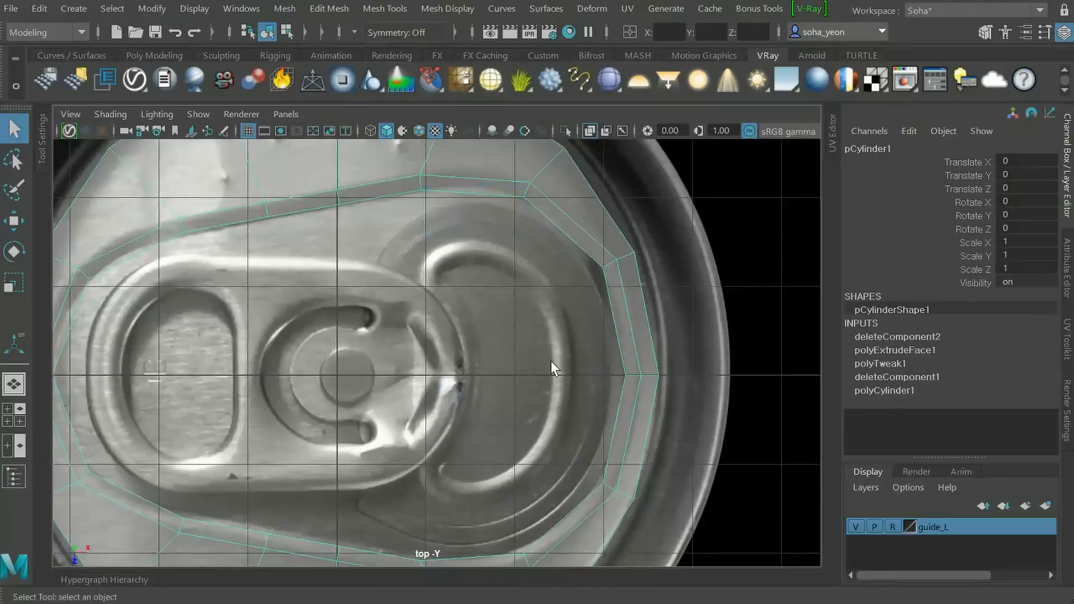
right_click_drag(509, 415, 338, 403, "alt")
middle_click_drag(409, 378, 437, 378, "alt")
right_click_drag(475, 392, 519, 408, "alt")
key("alt")
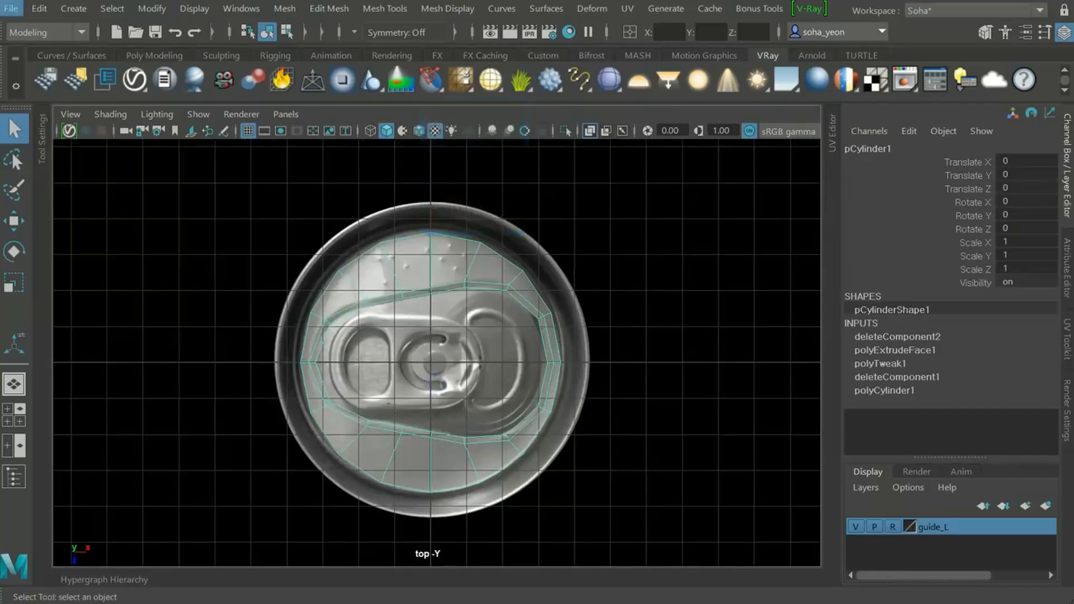
Deselect the lid mesh and set the polygon cylinder options to 16 axis divisions and 2 cap divisions
key("t")
left_click(588, 428)
scroll(491, 383, "up", 3)
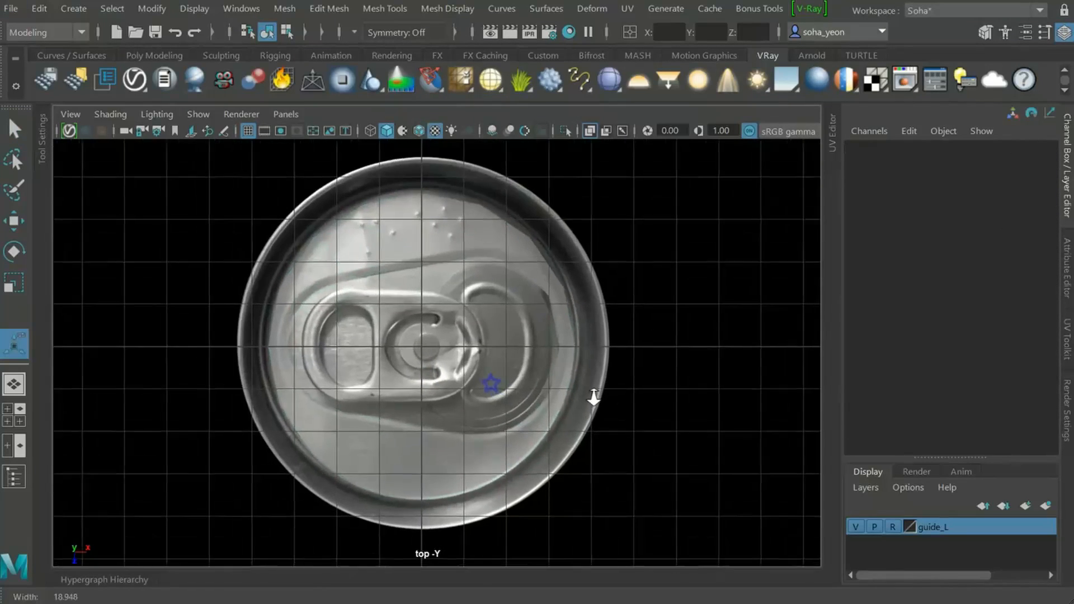
right_click_drag(526, 341, 470, 344, "shift")
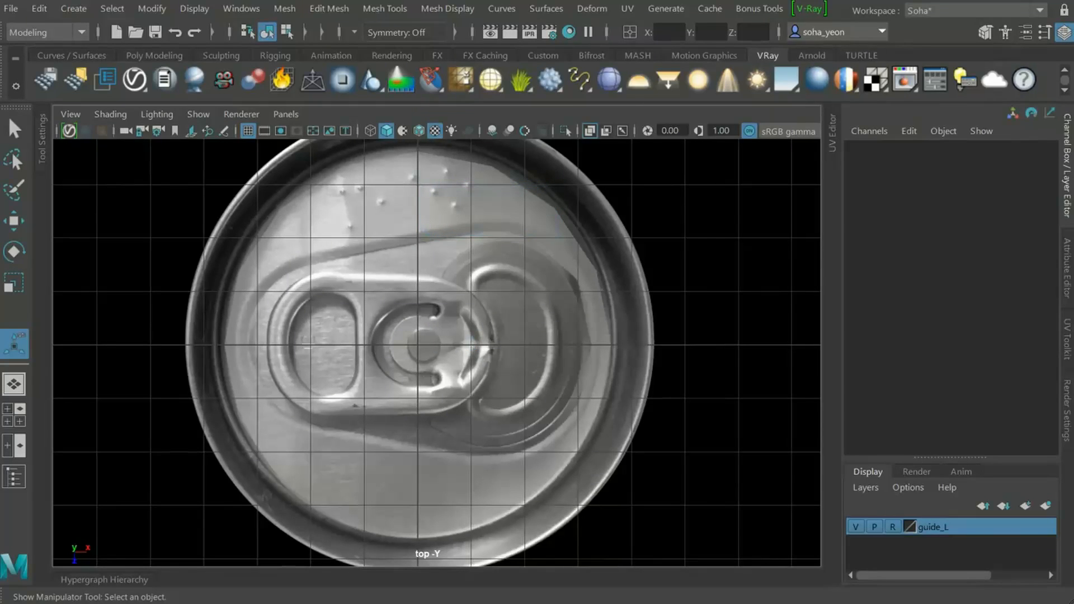
left_click_drag(291, 234, 544, 212)
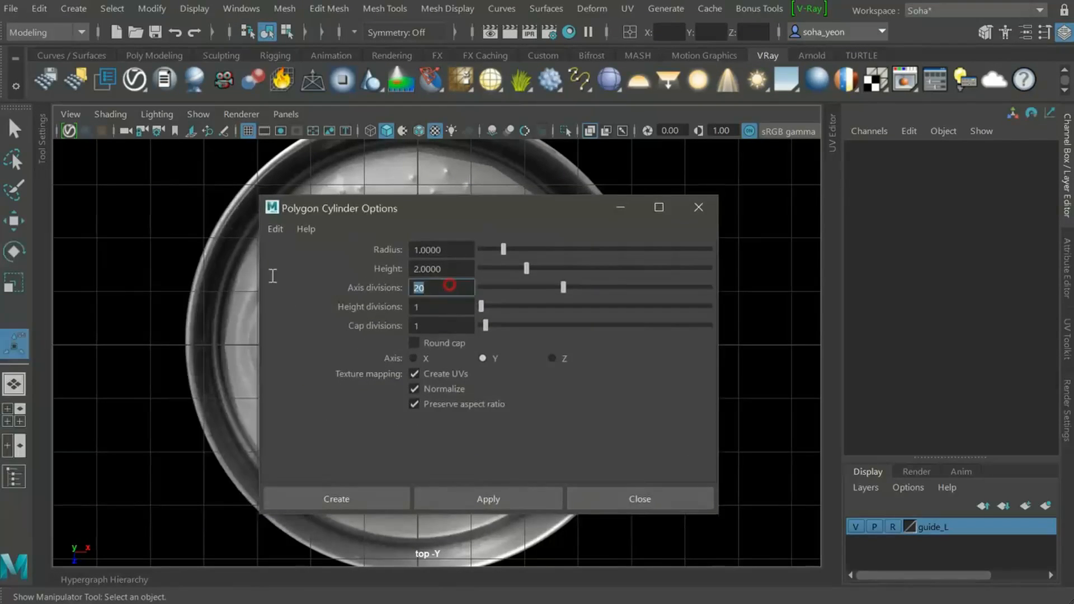
type("16")
left_click(449, 309)
double_click(441, 325)
type("2")
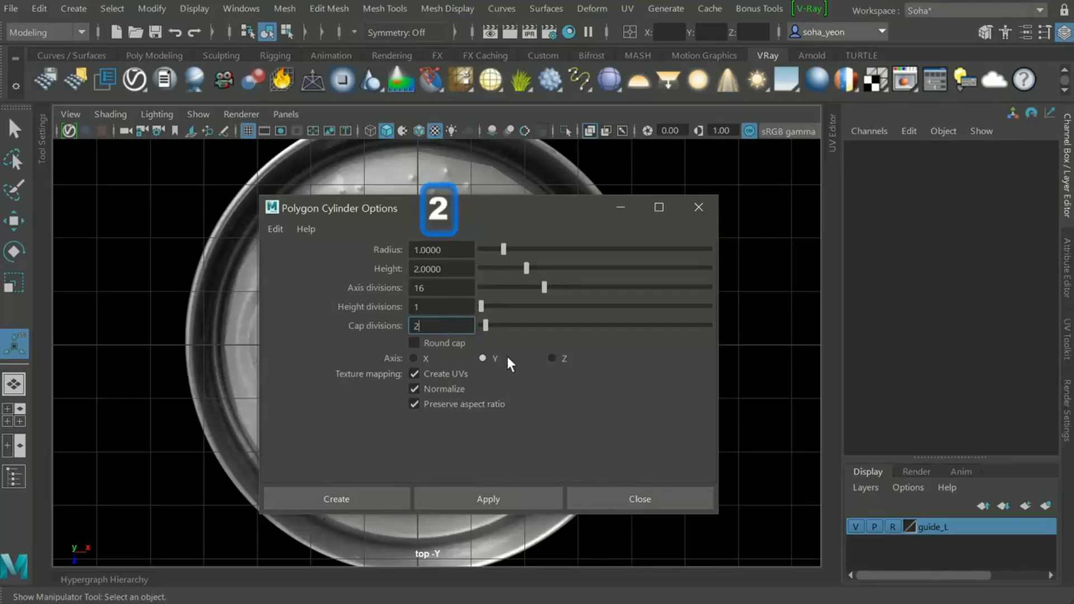
Save the polygon cylinder settings with 1 height division and create the cylinder
left_click(425, 307)
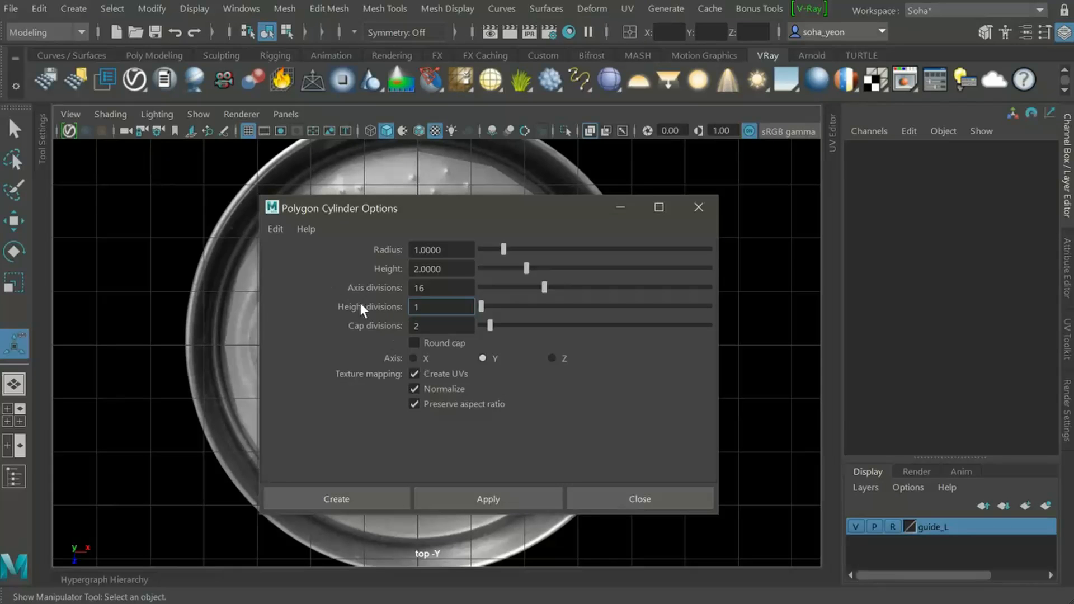
left_click(280, 231)
left_click(310, 249)
left_click(343, 495)
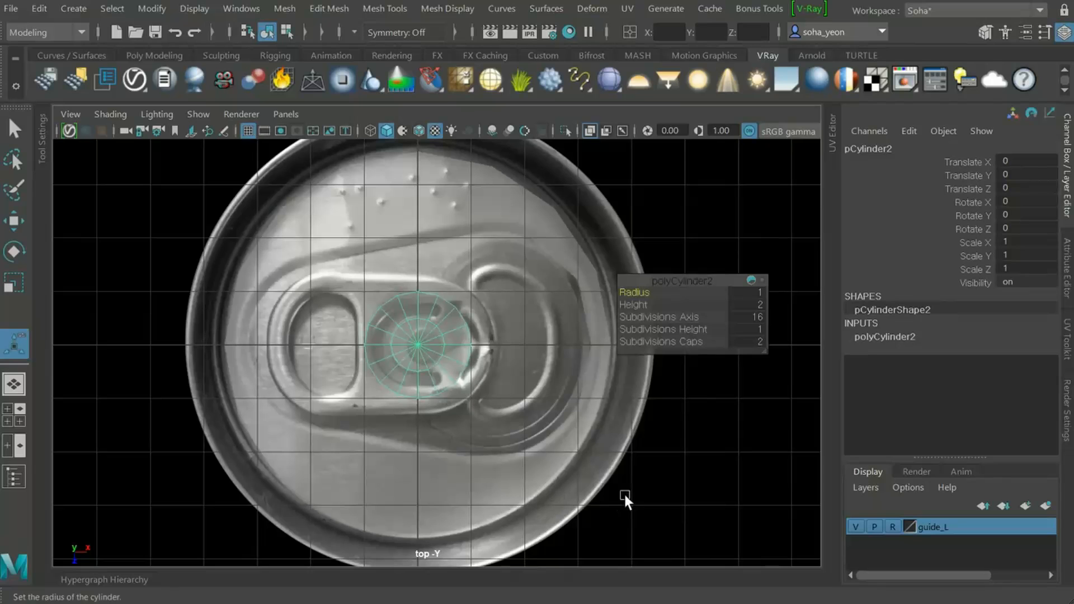
Move the new cylinder along X to 1.65, over the curved recess beside the pull tab
right_click_drag(485, 388, 656, 408, "alt")
key("w")
left_click_drag(504, 355, 609, 354)
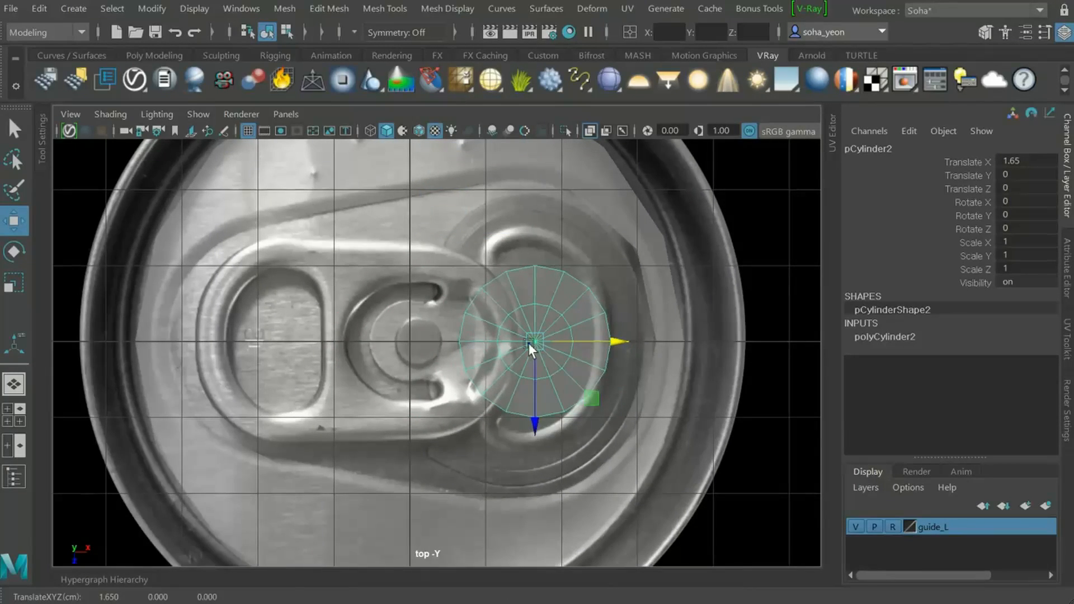
right_click_drag(529, 346, 667, 381, "alt")
middle_click_drag(566, 368, 445, 397, "alt")
right_click_drag(445, 397, 611, 381, "alt")
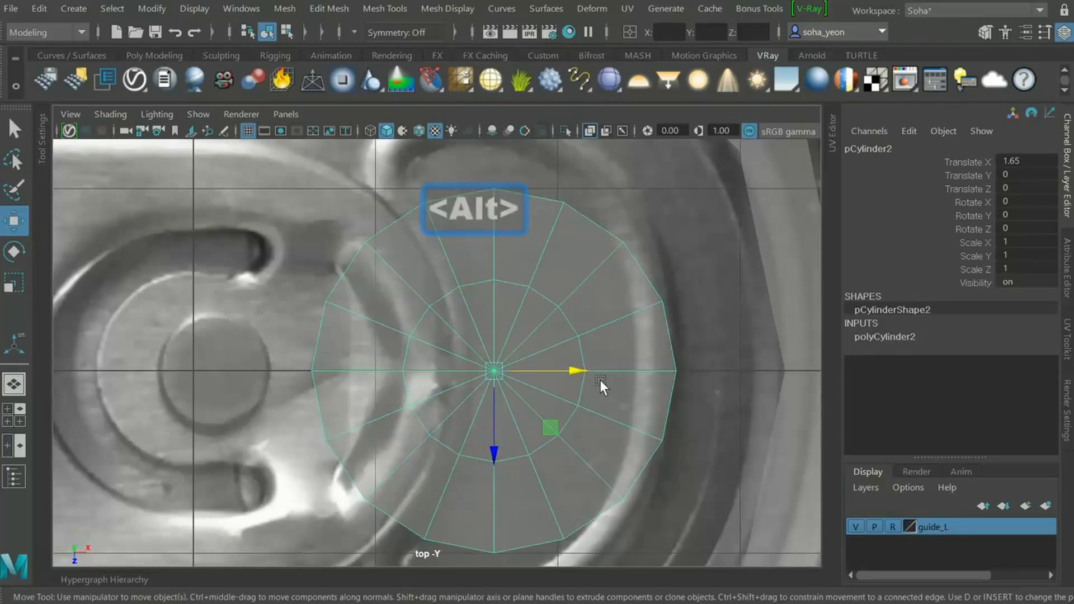
left_click_drag(582, 369, 582, 368)
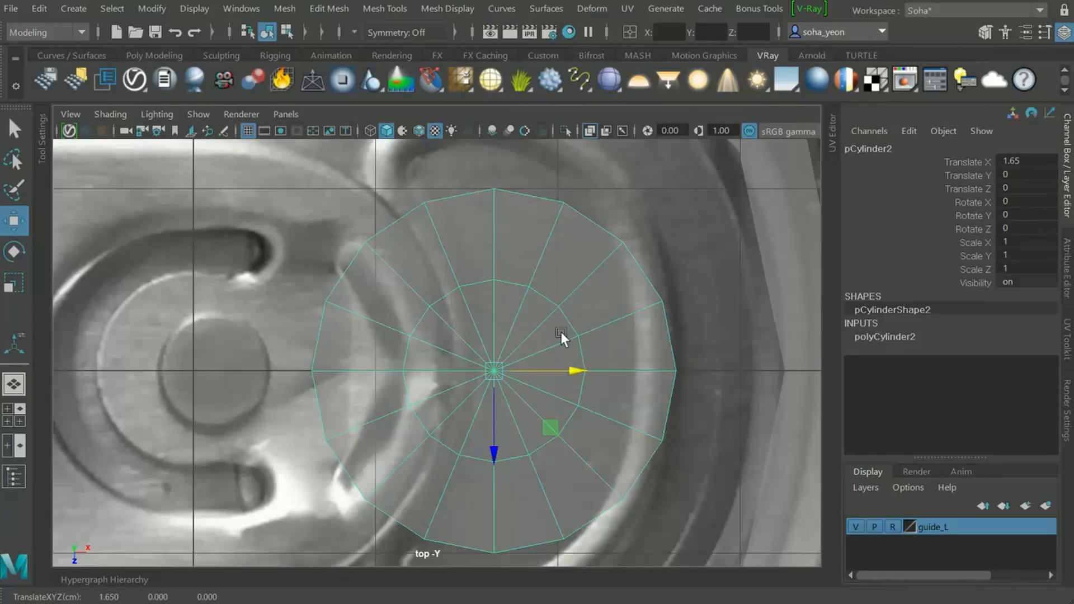
In the front view, delete the new cylinder's side and bottom faces, keeping only the top cap
key("alt")
key("shift+3")
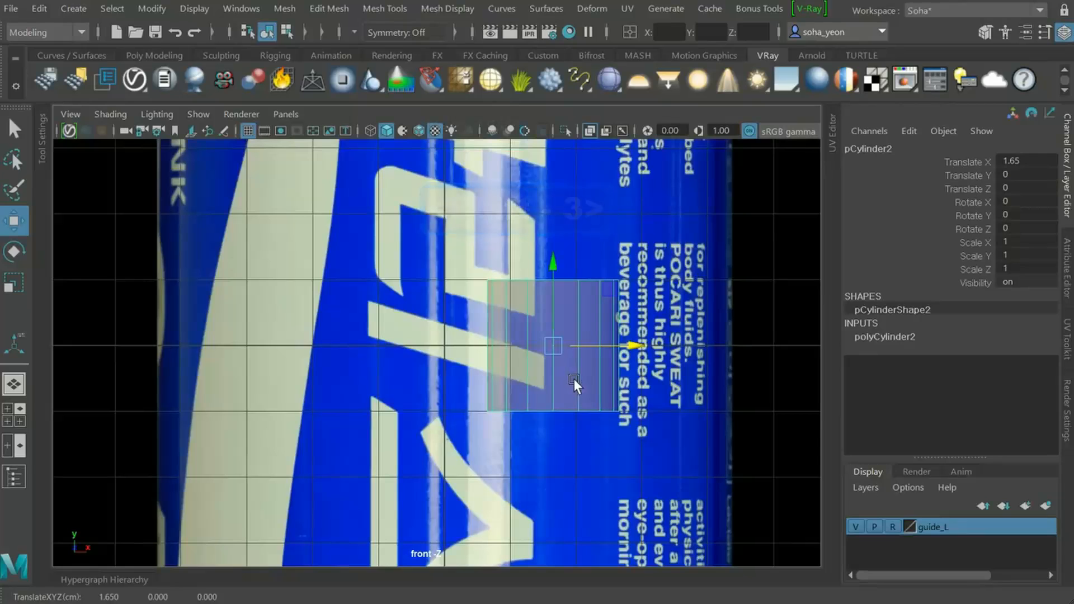
key("alt+3")
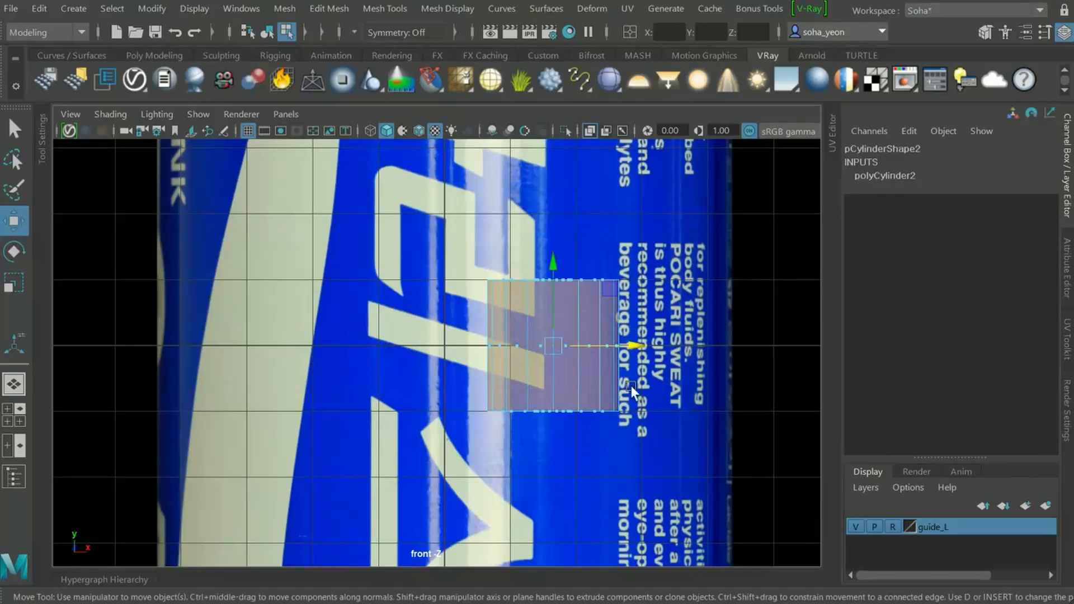
key("ctrl+grave")
key("alt+grave")
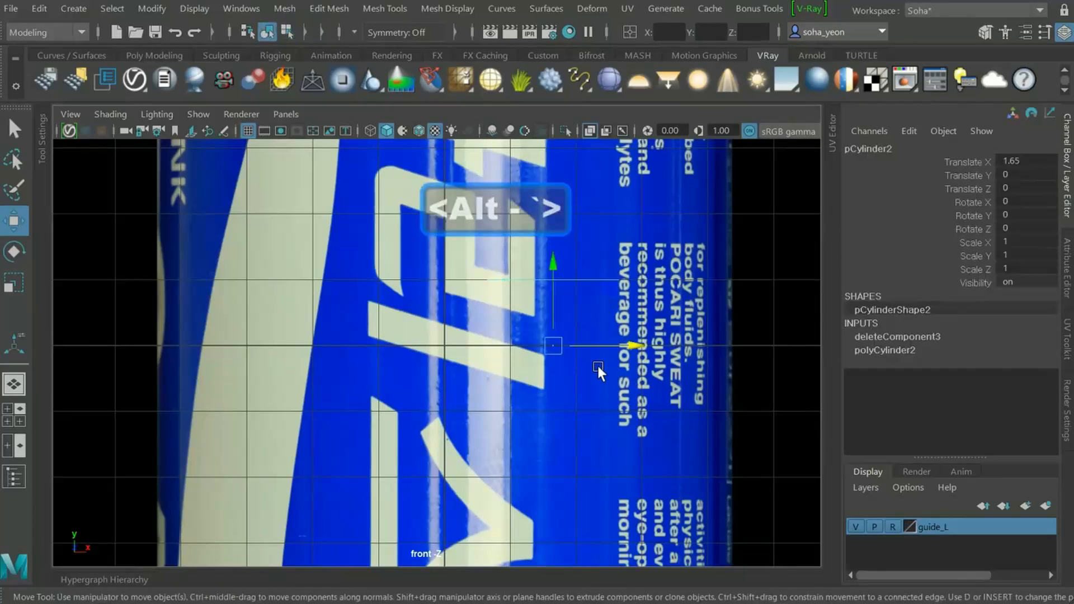
Select all the cap's vertices, snap them down to the horizontal grid axis and return to object mode
key("alt+1")
left_click_drag(432, 250, 641, 300)
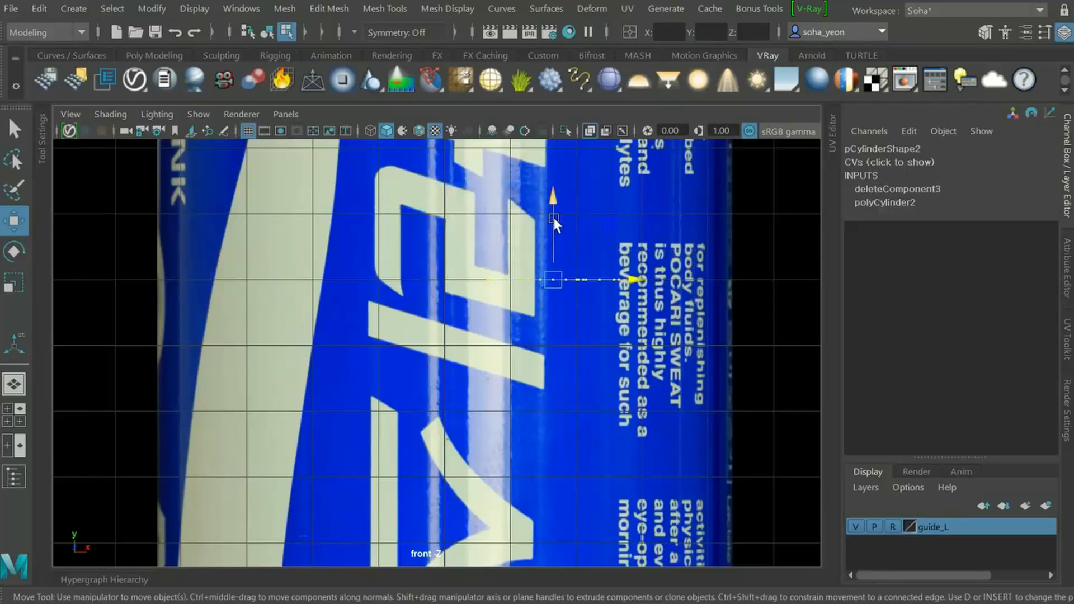
key("x")
left_click_drag(552, 209, 573, 329)
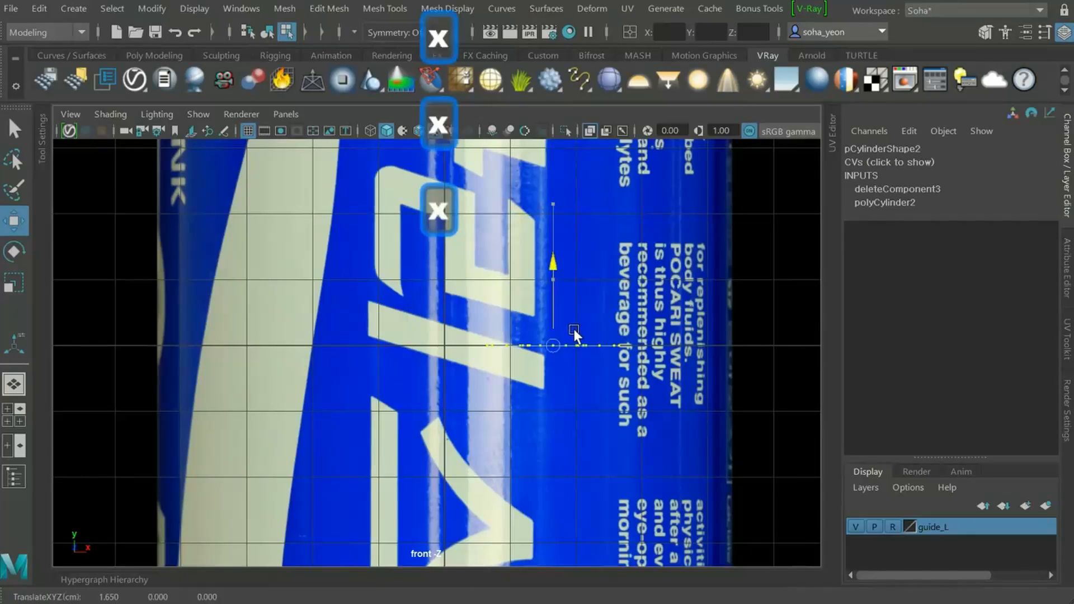
key("alt+3")
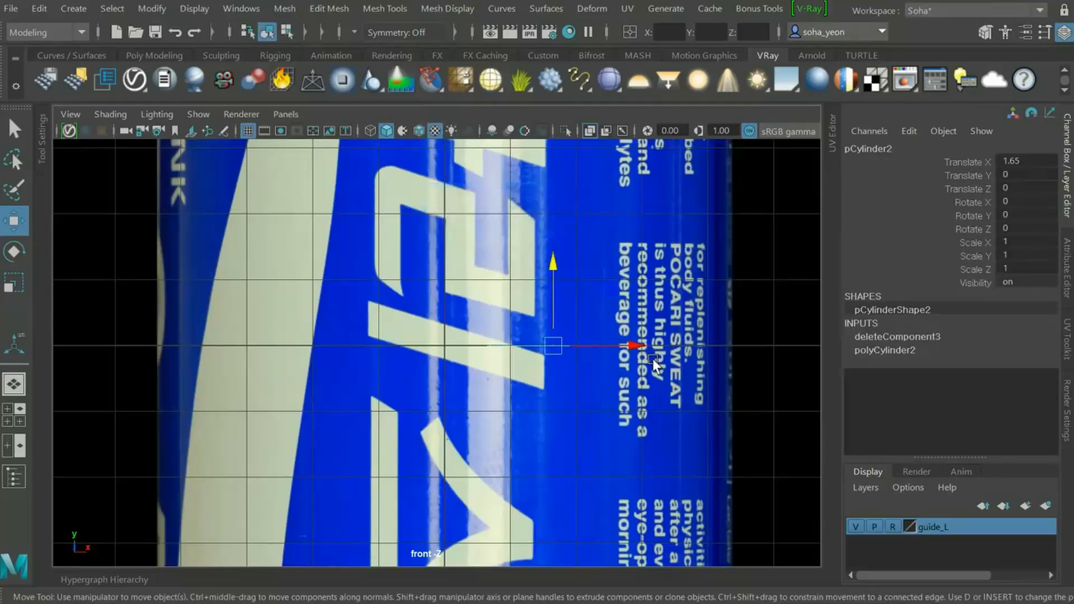
In the top view, scale the cap's inner edge ring outward so it sits close to the outer rim
key("shift+2")
key("alt+2")
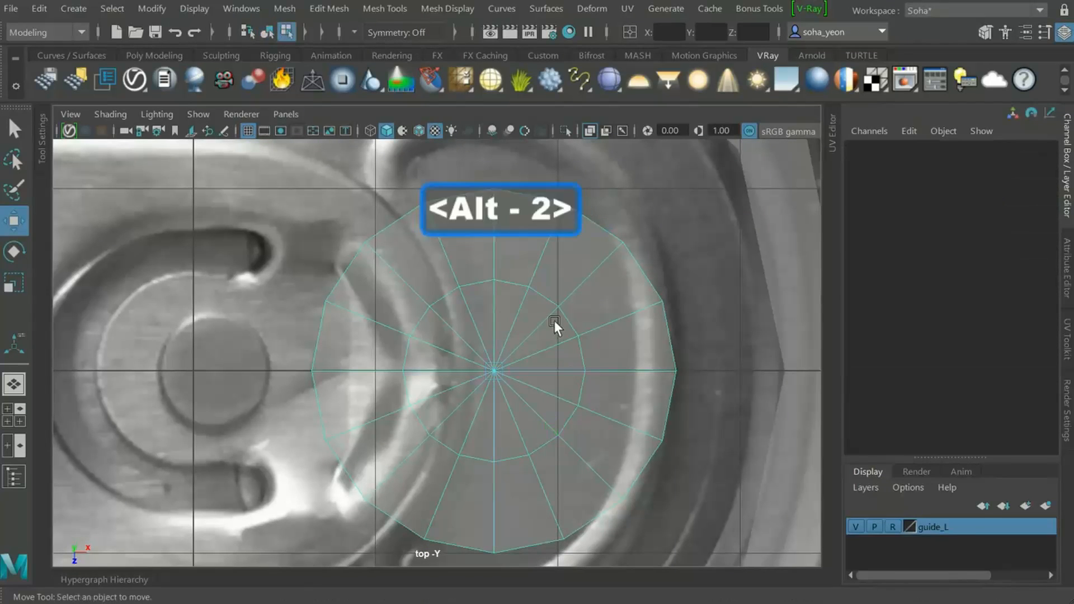
double_click(506, 281)
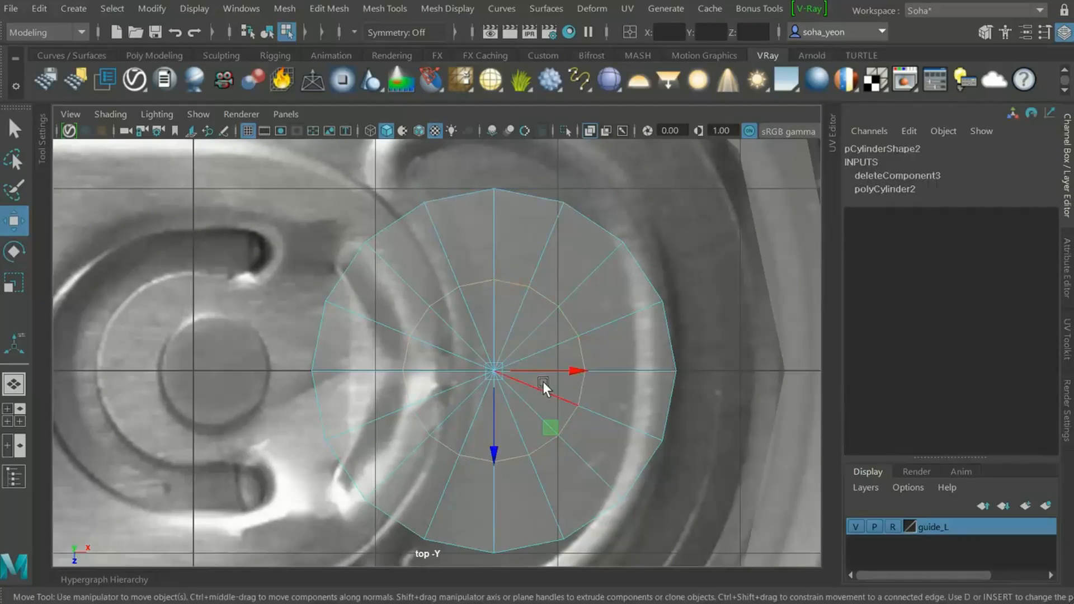
key("r")
left_click_drag(503, 372, 569, 409)
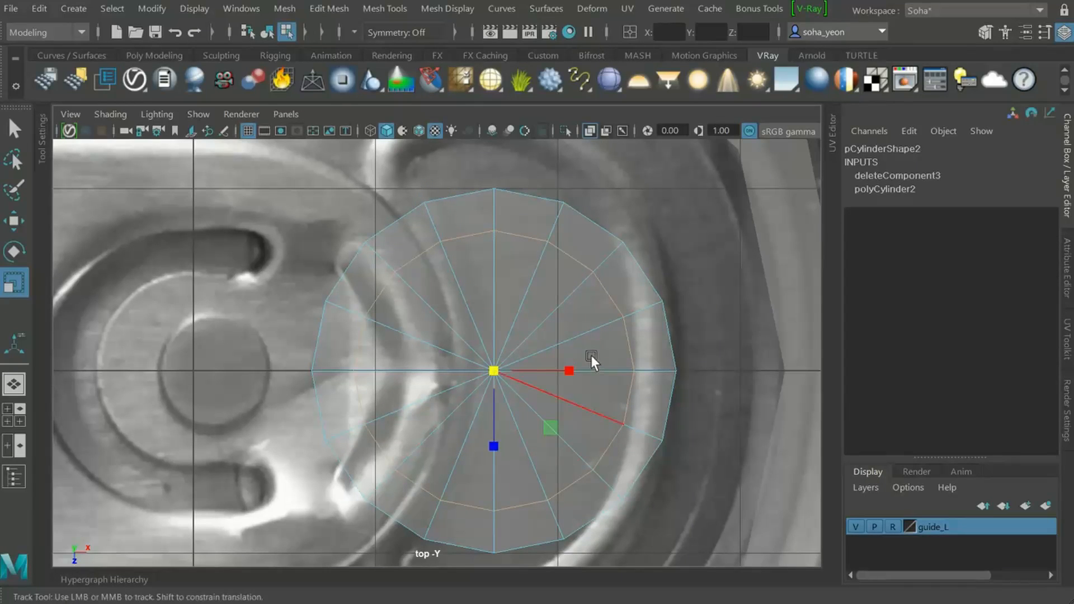
Stretch the whole cap along Z to a scale of 1.489, matching the height of the curved recess
key("alt+grave")
right_click_drag(565, 316, 519, 363, "alt")
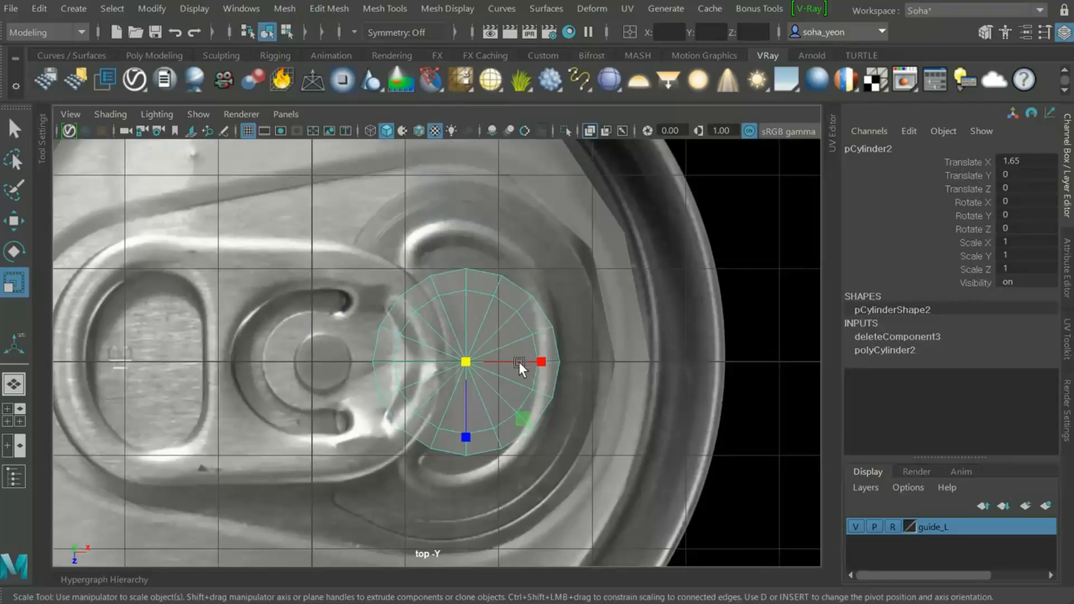
left_click_drag(470, 438, 469, 475)
Delete the faces on the +Z half of the stretched cap
key("alt+3")
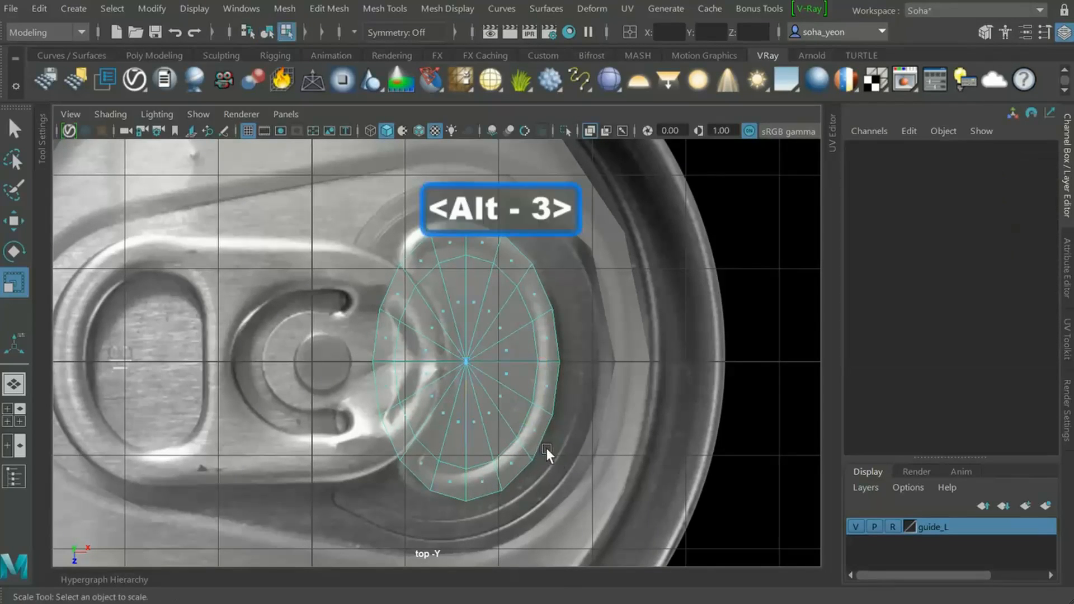
left_click_drag(621, 523, 315, 365)
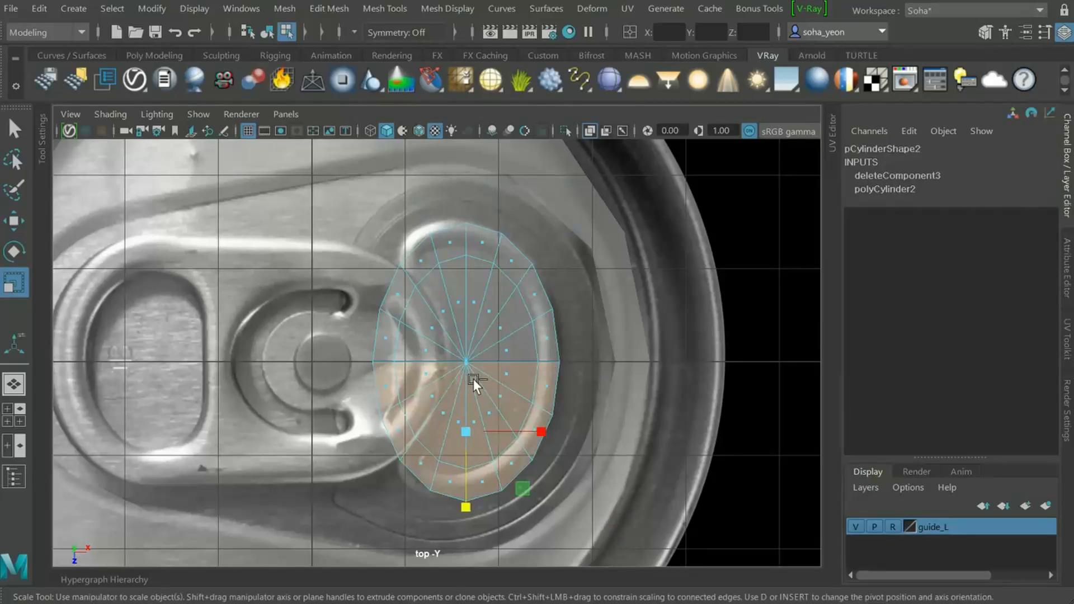
key("Delete")
Delete the remaining central triangular faces, keeping only the outer arch-shaped band of faces
middle_click_drag(502, 361, 518, 385, "alt")
right_click_drag(431, 391, 618, 438, "alt")
left_click_drag(568, 368, 456, 292)
key("ctrl+grave")
left_click_drag(513, 438, 442, 357)
key("ctrl+grave")
middle_click_drag(511, 344, 502, 380, "alt")
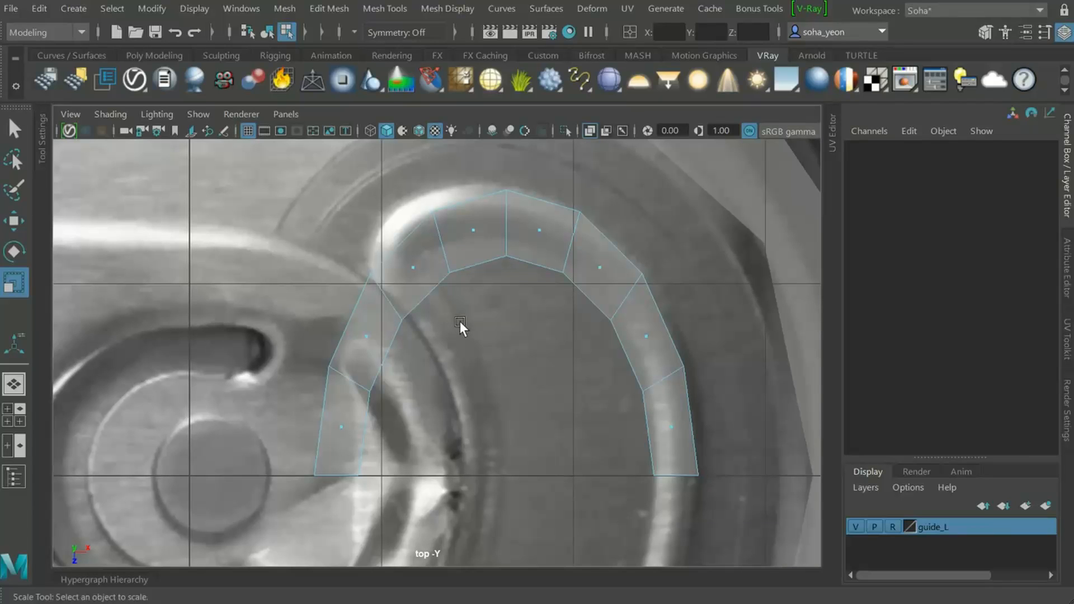
Move the two inner vertices on the arch's rim-facing side upward to fit the recess in the reference image
right_click_drag(466, 323, 510, 324, "alt")
key("alt+1")
right_click_drag(494, 404, 595, 388, "alt")
middle_click_drag(562, 364, 483, 357, "alt")
right_click_drag(535, 368, 620, 374, "alt")
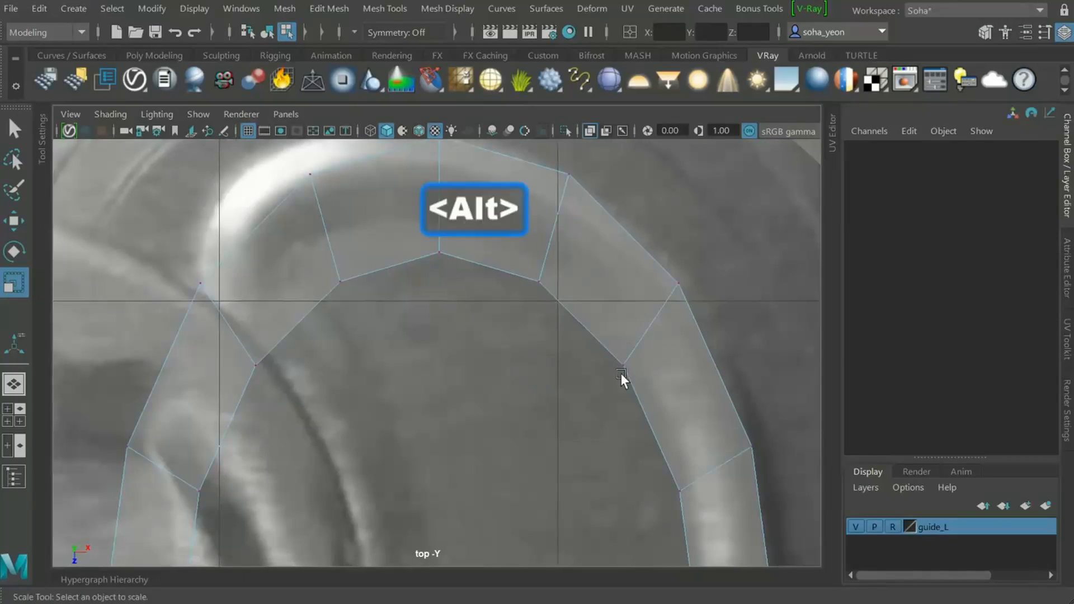
left_click(623, 364)
key("w")
left_click_drag(624, 364, 625, 344)
left_click(682, 492)
left_click_drag(686, 495, 683, 482)
Reposition the inner vertices along the crown of the arch to follow the recess's inner outline
middle_click_drag(698, 426, 609, 421, "alt")
left_click_drag(631, 411, 703, 443)
left_click(589, 280)
left_click_drag(589, 280, 596, 277)
middle_click_drag(583, 277, 791, 392, "alt")
left_click(656, 387)
left_click_drag(656, 387, 562, 331)
Adjust the vertex pair near the rounded corner and the outer crown vertices to match the recess's curved highlight
left_click_drag(370, 252, 492, 414)
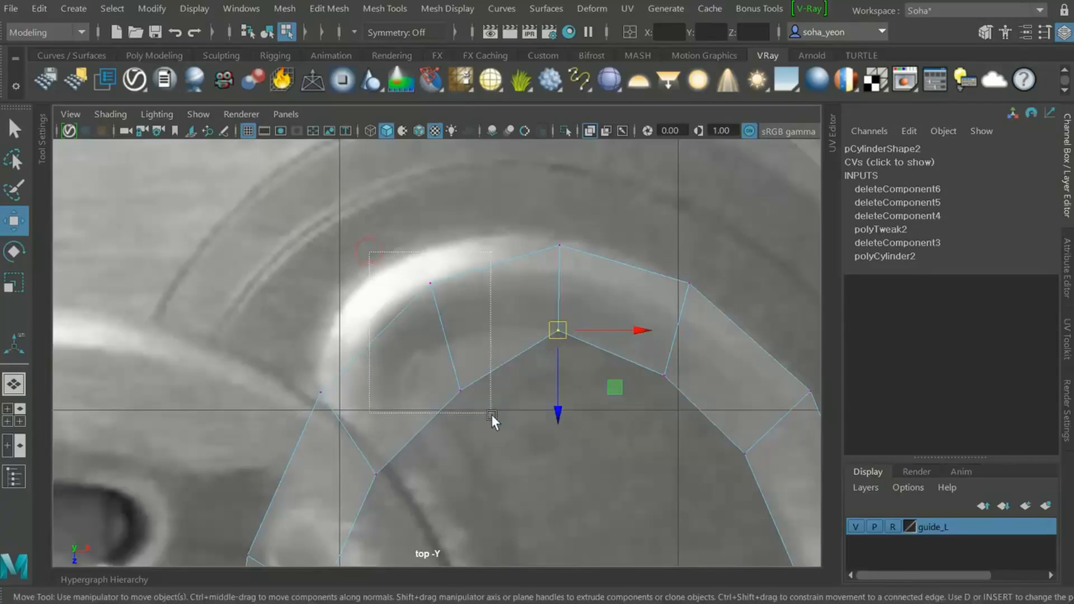
left_click_drag(440, 334, 427, 304)
left_click(448, 361)
left_click_drag(441, 348, 439, 333)
left_click_drag(559, 245, 560, 235)
left_click(690, 282)
left_click_drag(689, 282, 701, 285)
Move and rotate the tab-side vertex pairs so this leg of the band follows the recess's inward-curving edge
middle_click_drag(404, 330, 543, 283, "alt")
left_click_drag(464, 348, 474, 283)
left_click_drag(538, 444, 547, 340)
middle_click_drag(548, 340, 424, 267, "alt")
right_click_drag(425, 267, 441, 326, "alt")
left_click_drag(276, 425, 553, 441)
left_click_drag(299, 301, 535, 341)
key("e")
left_click_drag(495, 290, 435, 253)
key("w")
left_click_drag(513, 335, 532, 337)
left_click_drag(424, 411, 520, 462)
Insert two edge loops across the long band face just below the recess's rounded corner
scroll(499, 346, "up", 5)
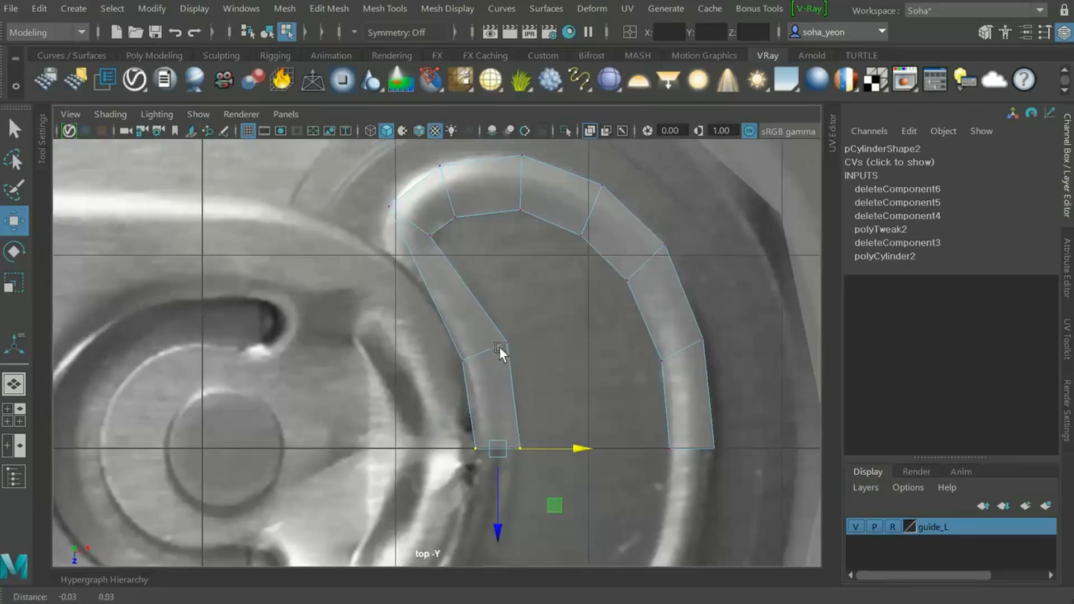
right_click_drag(586, 375, 552, 395, "alt")
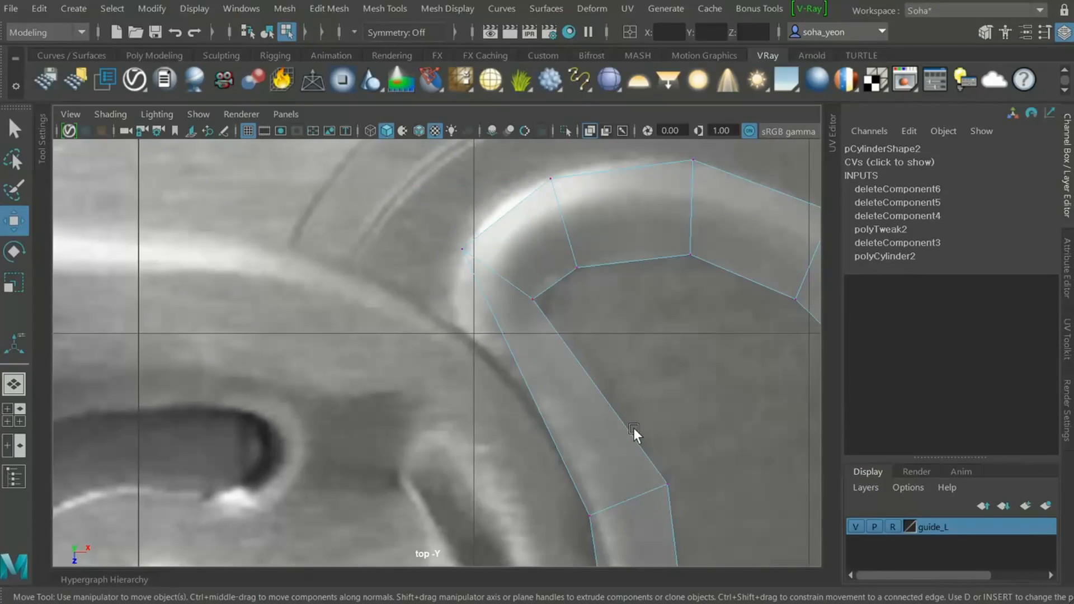
key("alt+e")
left_click_drag(610, 404, 620, 420)
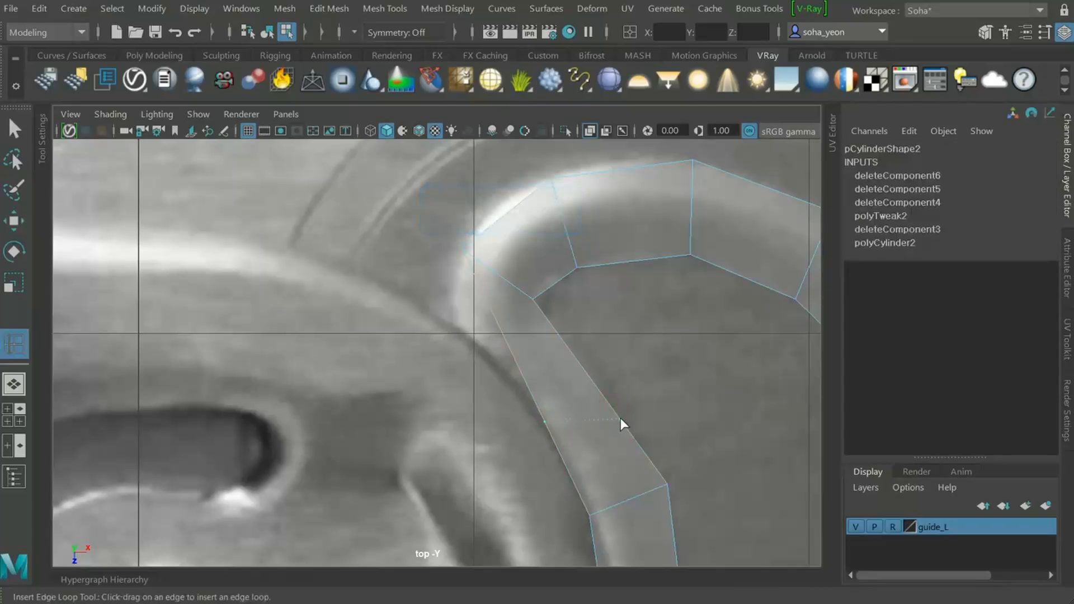
left_click(578, 354)
Move the upper new loop and the neighbouring vertices outward to wrap the band around the recess's rounded corner
key("w")
key("alt+1")
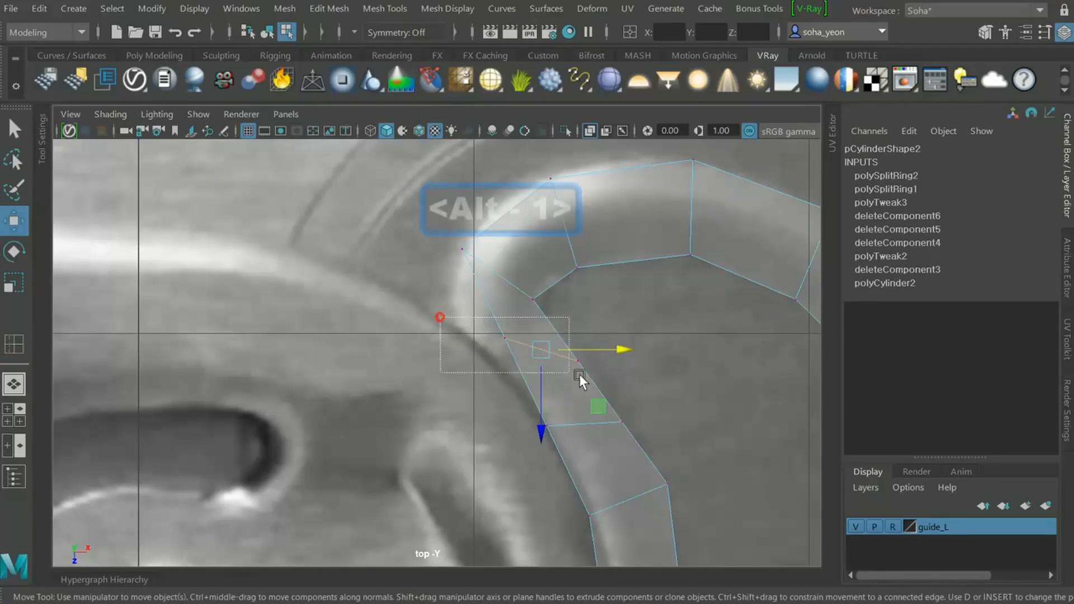
left_click_drag(541, 351, 503, 334)
mouse_move(521, 289)
left_mouse_down()
mouse_move(546, 310)
mouse_move(542, 290)
left_mouse_up()
left_click_drag(433, 218, 473, 239)
left_click(467, 329)
Reposition the inner vertices of the two new loops and the outer vertex below them to even the band's width
left_click_drag(591, 377, 520, 329)
left_click_drag(544, 344, 544, 316)
left_click(621, 421)
left_click_drag(621, 418, 615, 385)
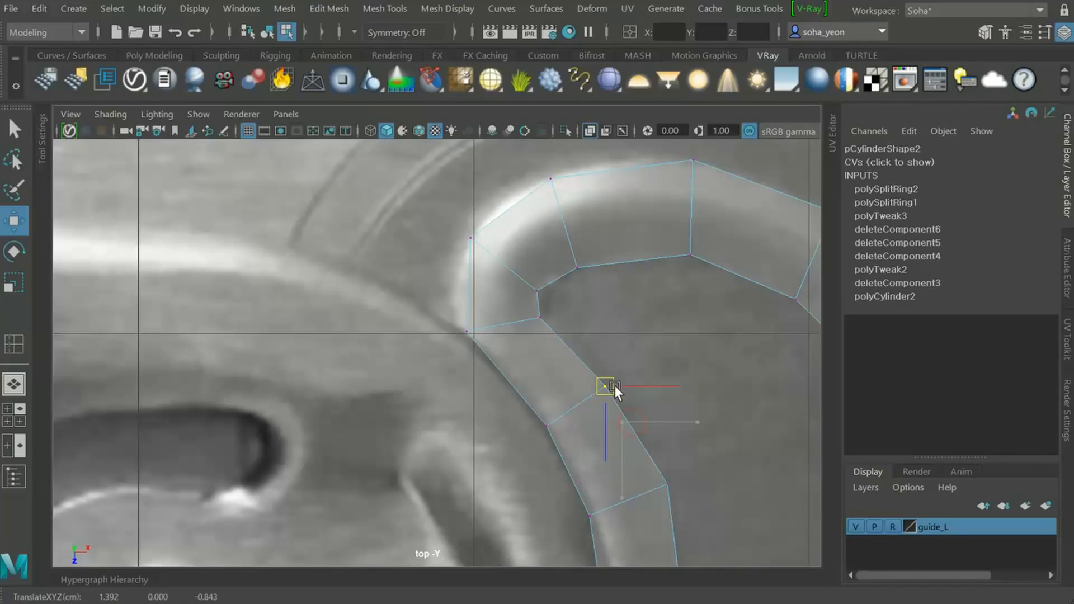
left_click(591, 513)
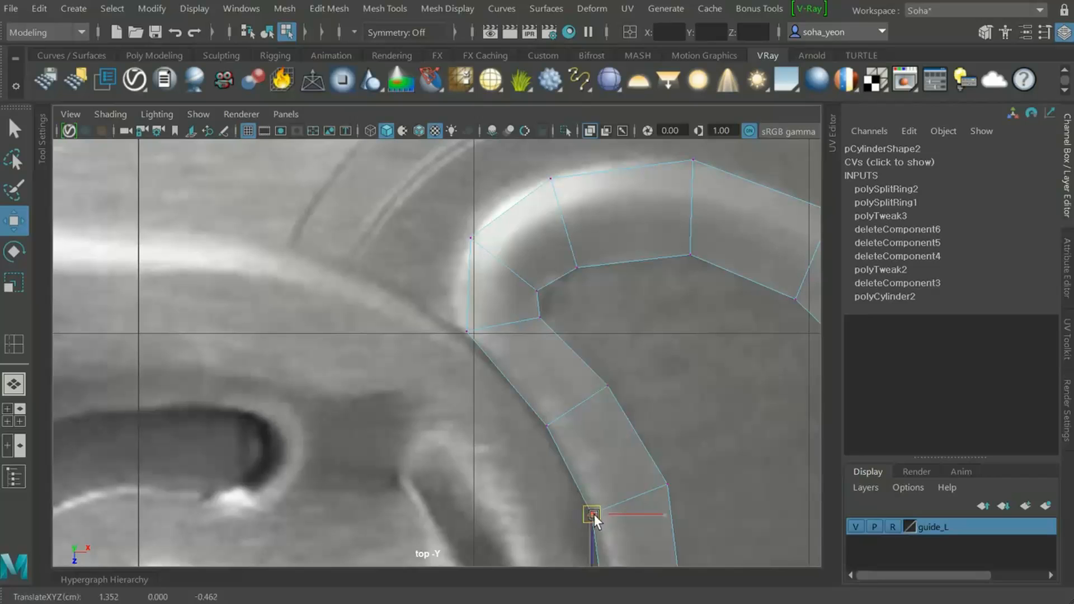
Insert an edge loop across the last band face of the tab-side leg, above the horizontal axis
scroll(674, 523, "down", 2)
middle_click_drag(571, 421, 513, 208, "alt")
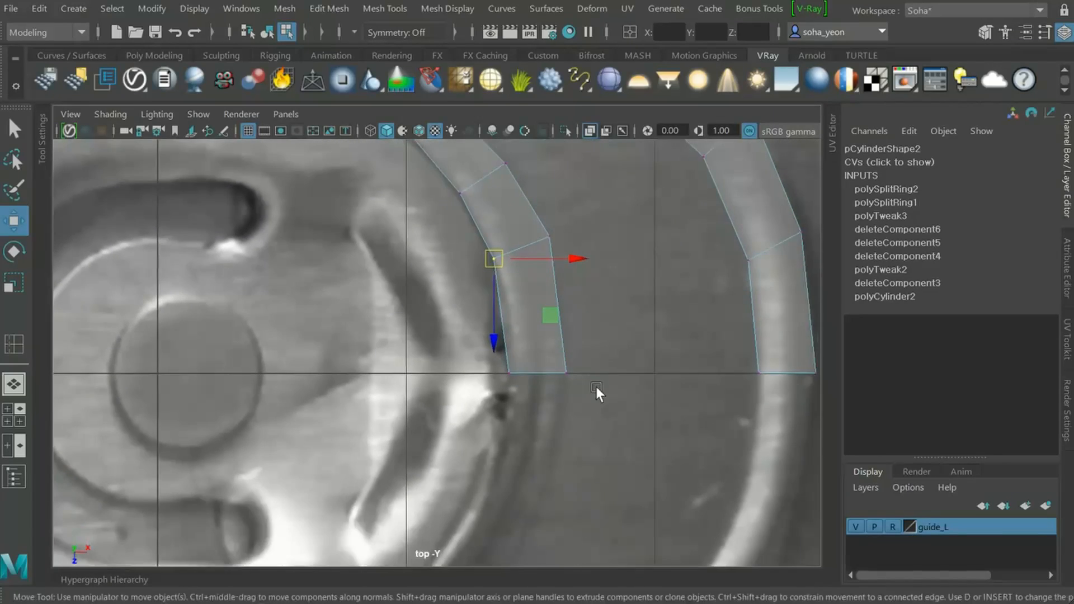
right_click_drag(596, 389, 602, 393, "alt")
middle_click_drag(602, 393, 572, 494, "alt")
key("alt")
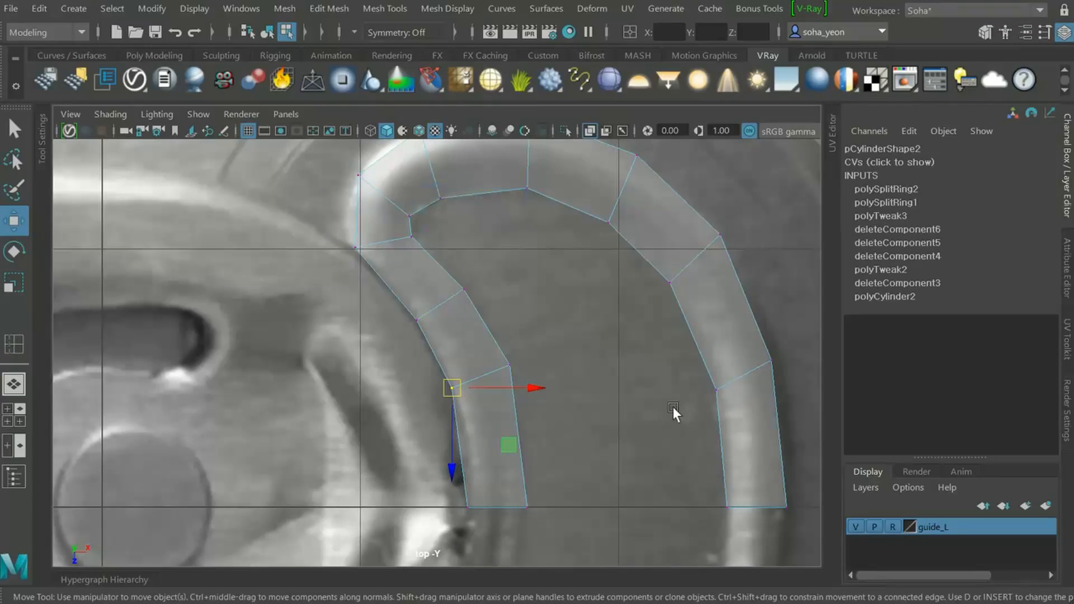
middle_click_drag(593, 445, 651, 432, "alt")
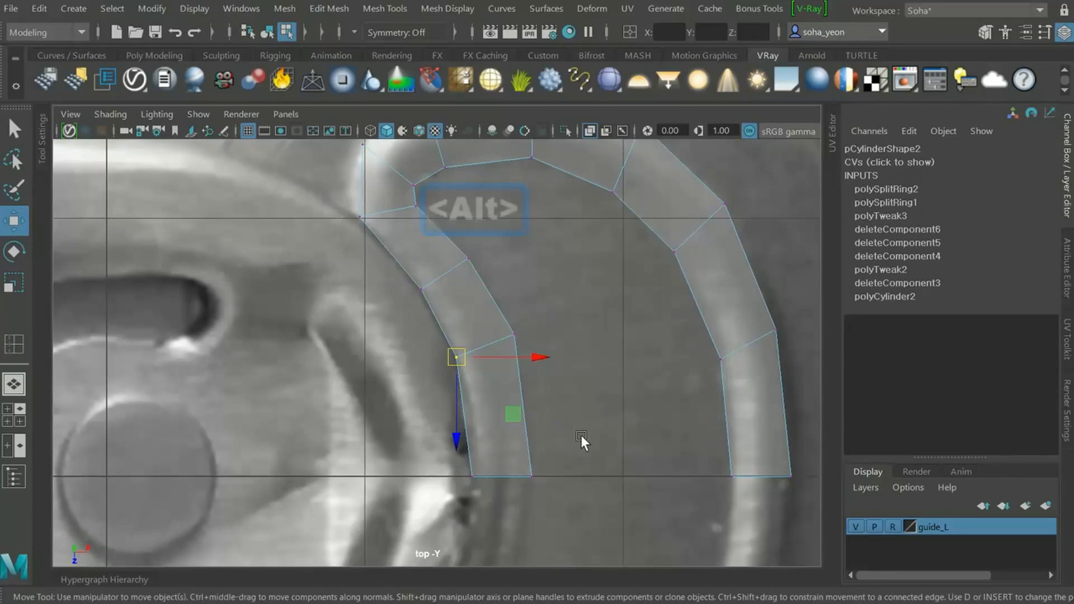
key("alt+e")
left_click(525, 412)
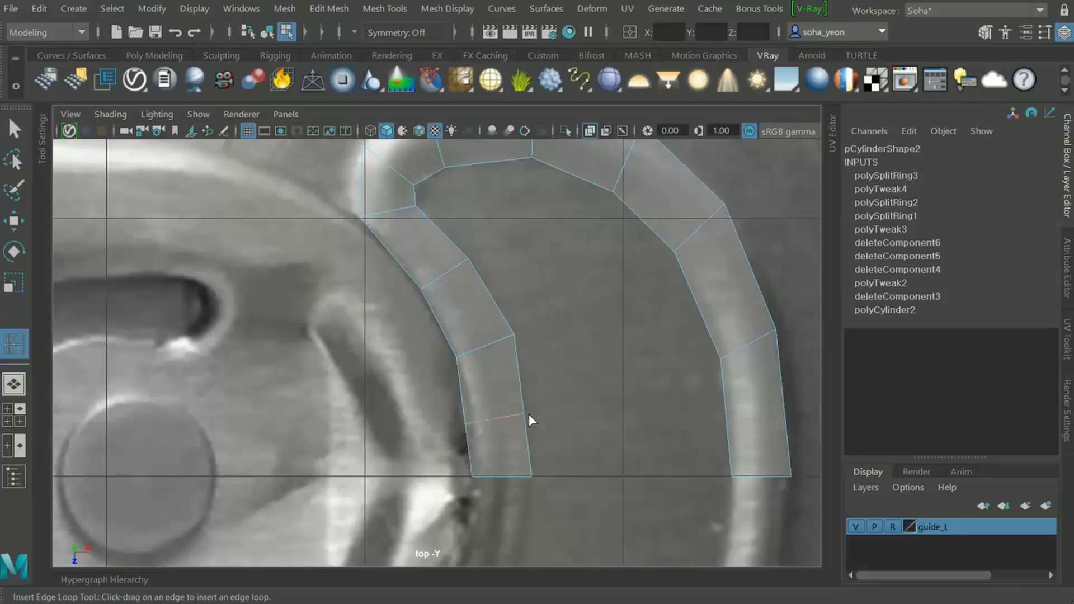
Move the new loop's vertices along X to round out the leg and return to object mode
key("alt+1")
key("w")
left_click_drag(567, 421, 569, 417)
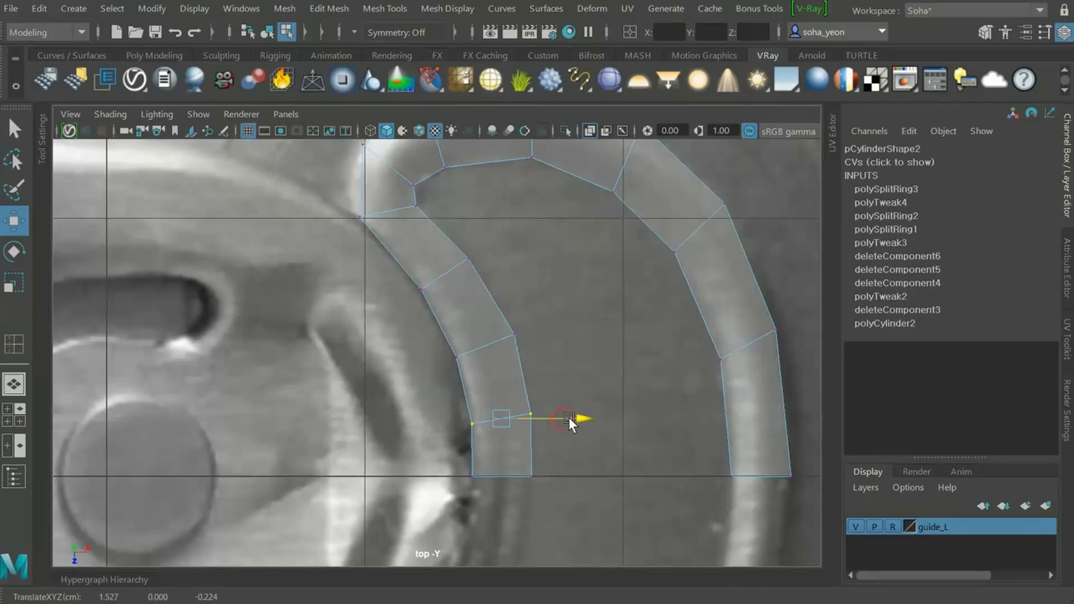
right_click_drag(648, 418, 673, 418, "alt")
key("alt+grave")
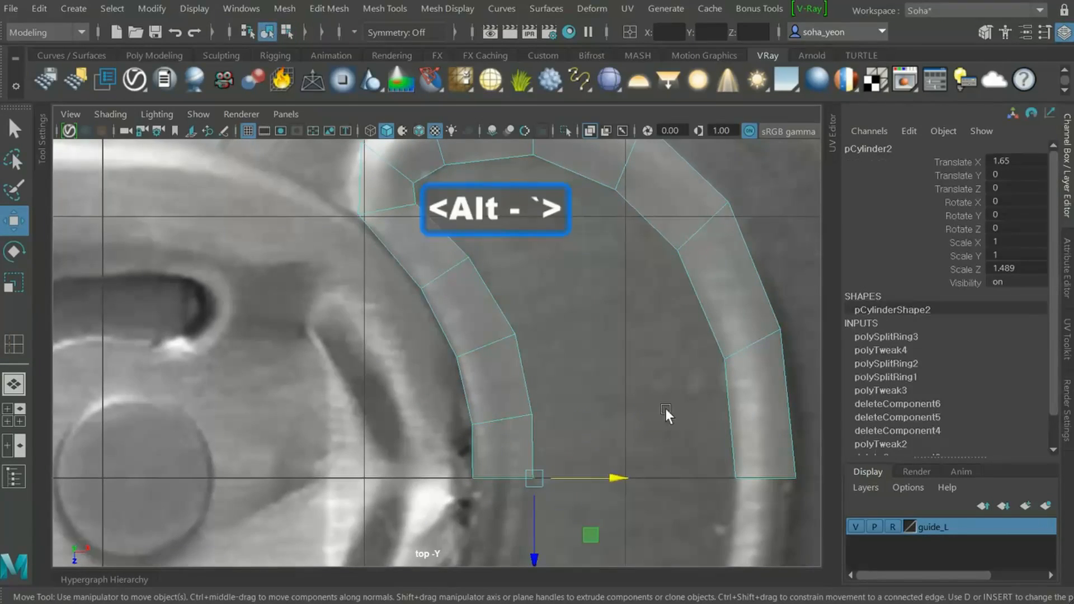
middle_click_drag(658, 401, 668, 425, "alt")
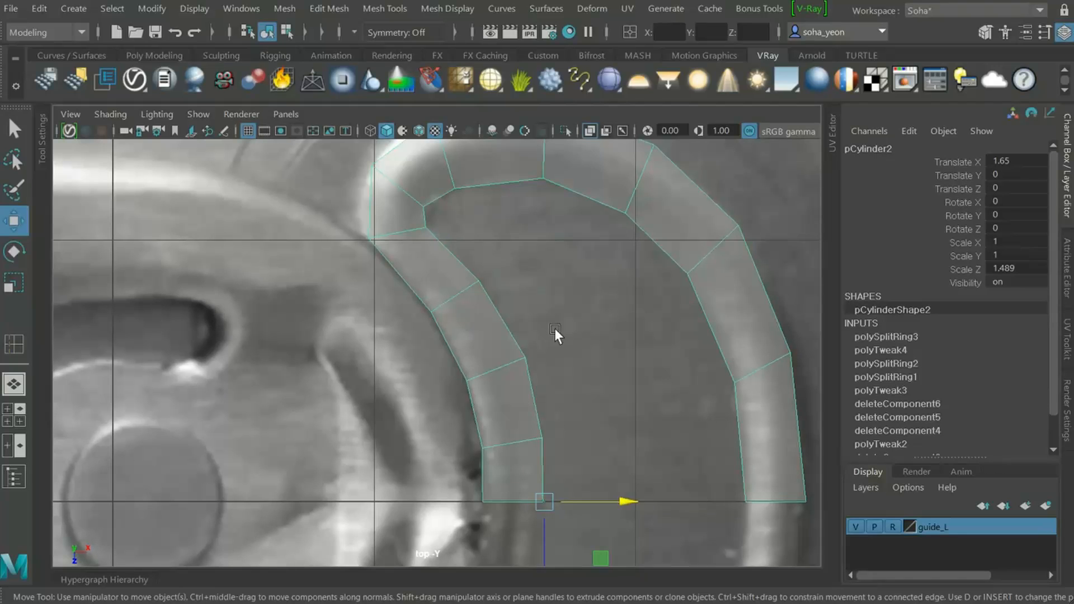
Nudge the inner vertex just past the arch's crown on the rim-facing side to smooth the recess band
middle_click_drag(696, 253, 709, 331, "alt")
right_click_drag(704, 332, 726, 331, "alt")
key("alt+1")
left_click_drag(656, 255, 702, 300)
left_click_drag(686, 279, 681, 267)
Inspect the fit of the recess band against the reference image in object mode
right_click_drag(679, 267, 535, 412, "alt")
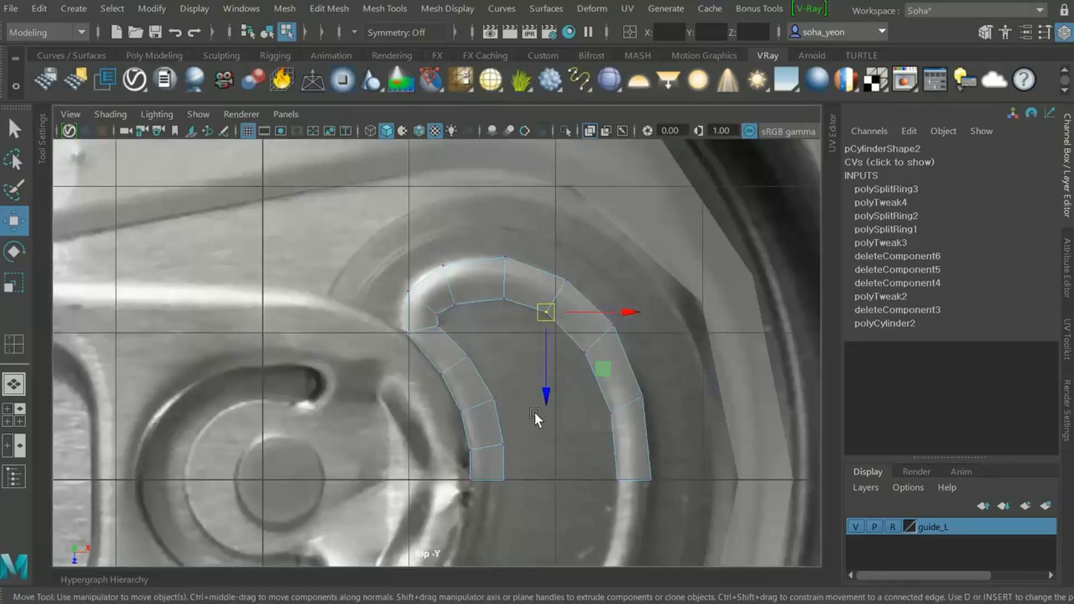
middle_click_drag(744, 433, 710, 427, "alt")
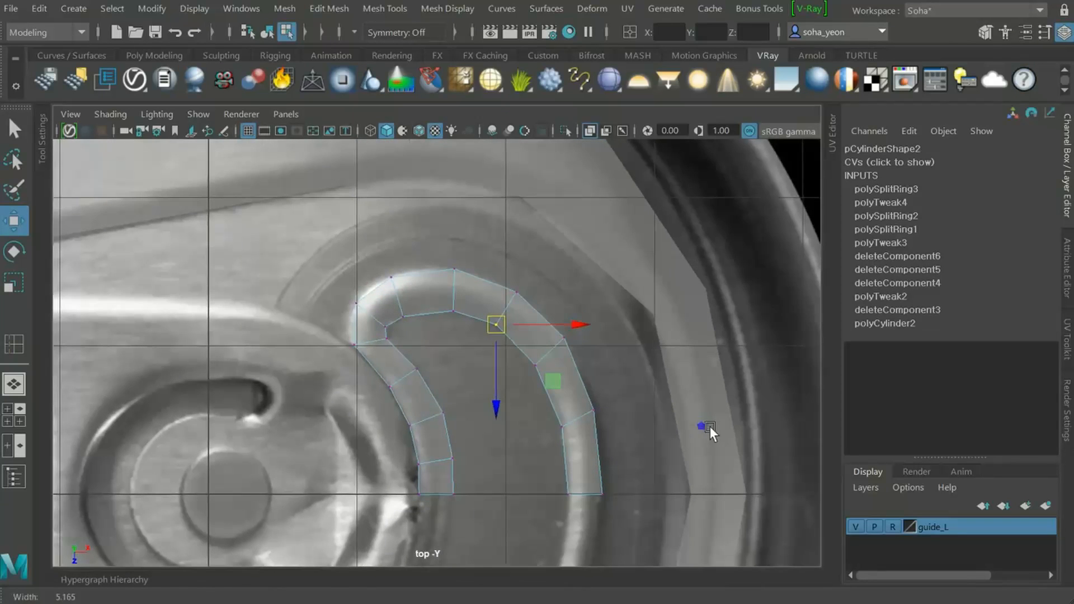
key("alt+grave")
middle_click_drag(643, 411, 760, 369, "alt")
right_click_drag(647, 374, 745, 406, "alt")
middle_click_drag(685, 443, 686, 418, "alt")
right_click_drag(681, 419, 706, 413, "alt")
middle_click_drag(665, 409, 622, 409, "alt")
right_click_drag(629, 409, 629, 362, "alt")
middle_click_drag(574, 363, 542, 343, "alt")
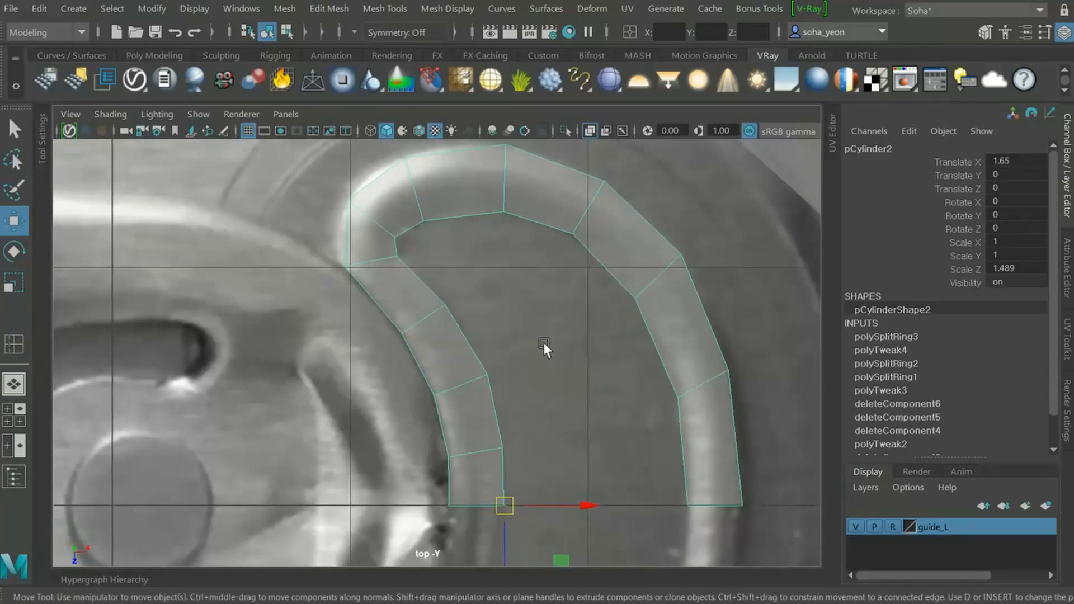
Bridge the three lowest inner edges of both legs across the recess with 0 divisions
key("alt+2")
left_click(460, 326)
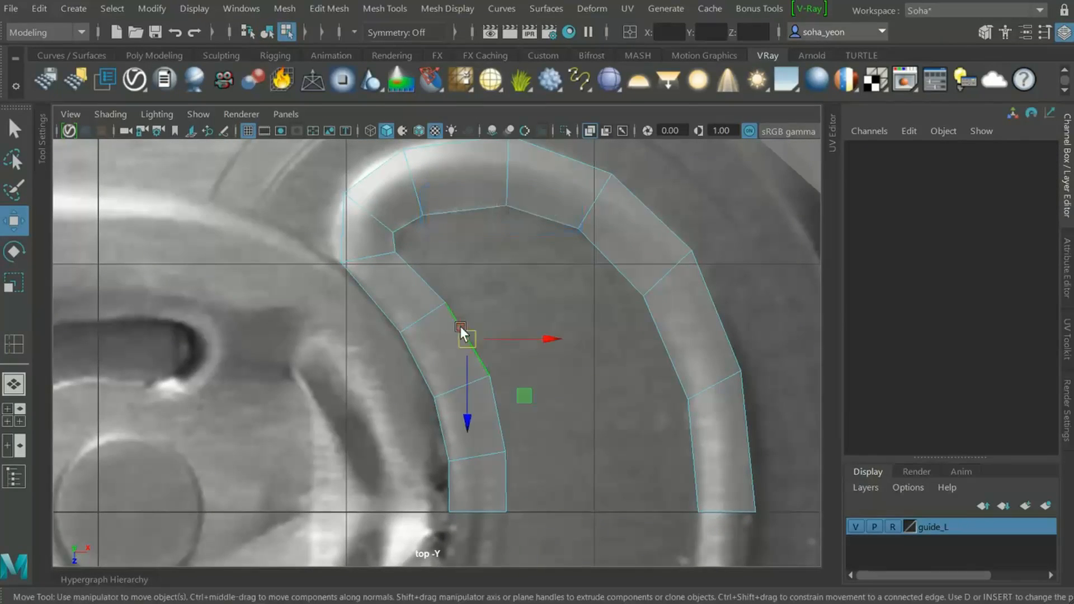
double_click(506, 482, "shift")
middle_click_drag(567, 401, 538, 402, "alt")
right_click_drag(539, 401, 565, 314, "alt")
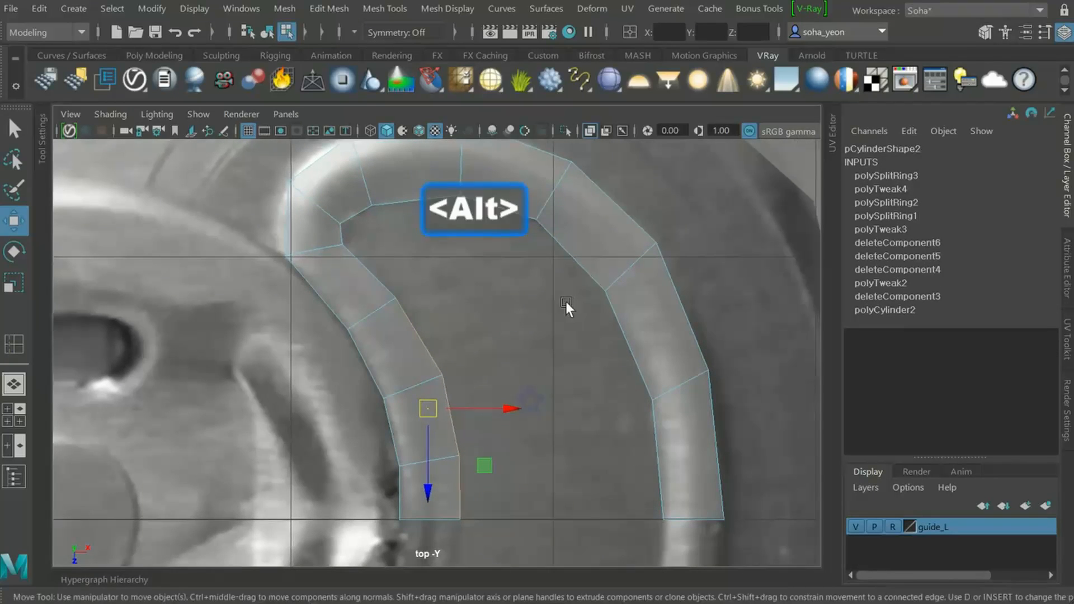
left_click(567, 251, "shift")
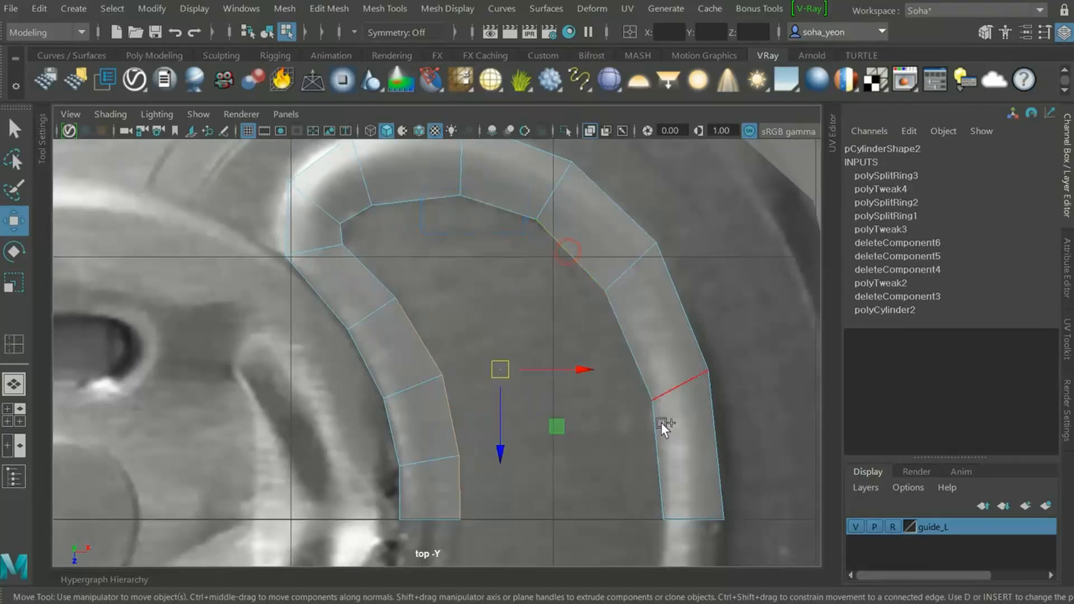
left_click(659, 463, "shift")
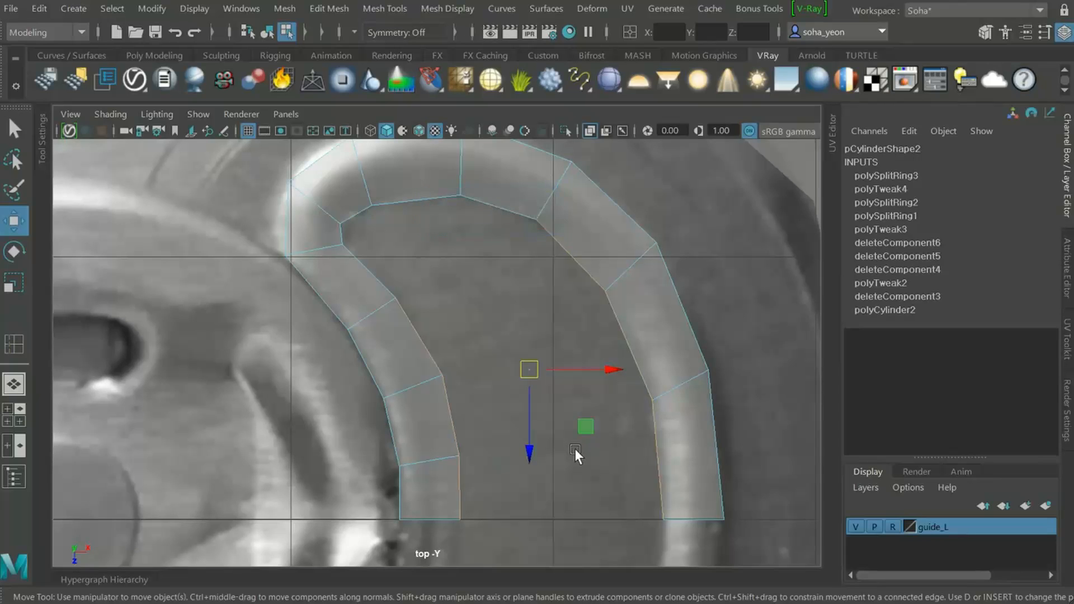
key("alt+r")
middle_click_drag(600, 456, 533, 409, "alt")
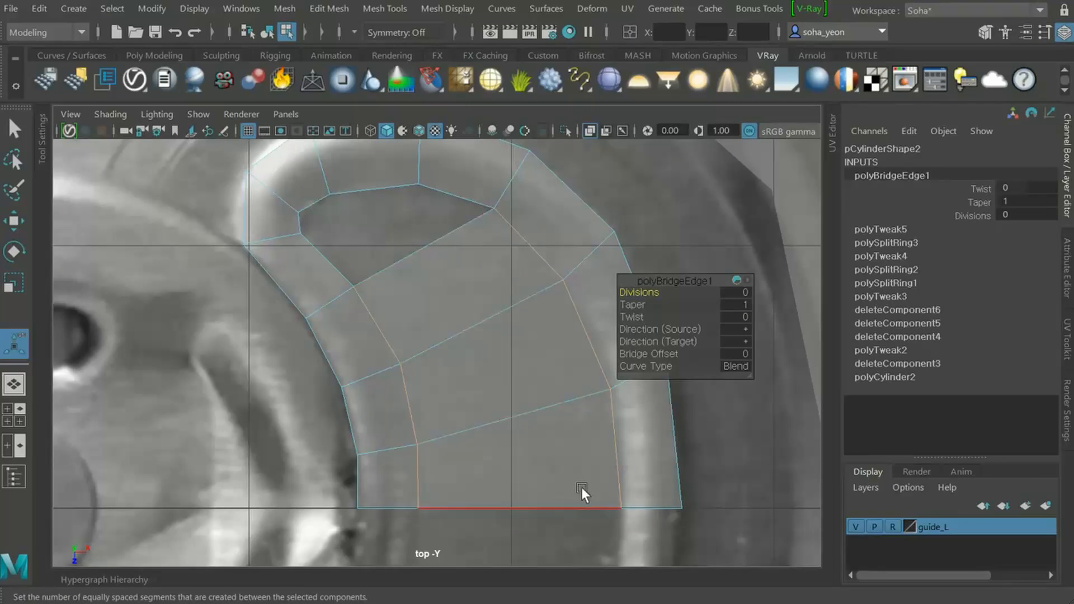
left_click_drag(649, 292, 653, 293)
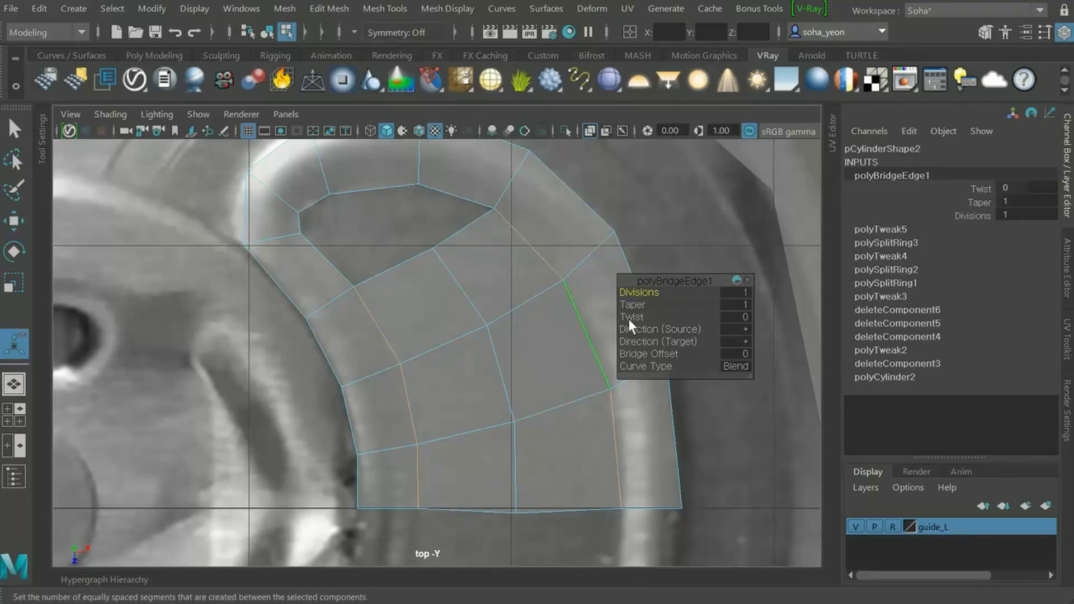
left_click_drag(638, 292, 607, 288)
Add an edge loop through the middle of the bridged faces with Multi-Cut and return to edge selection
middle_click_drag(514, 382, 521, 364, "alt")
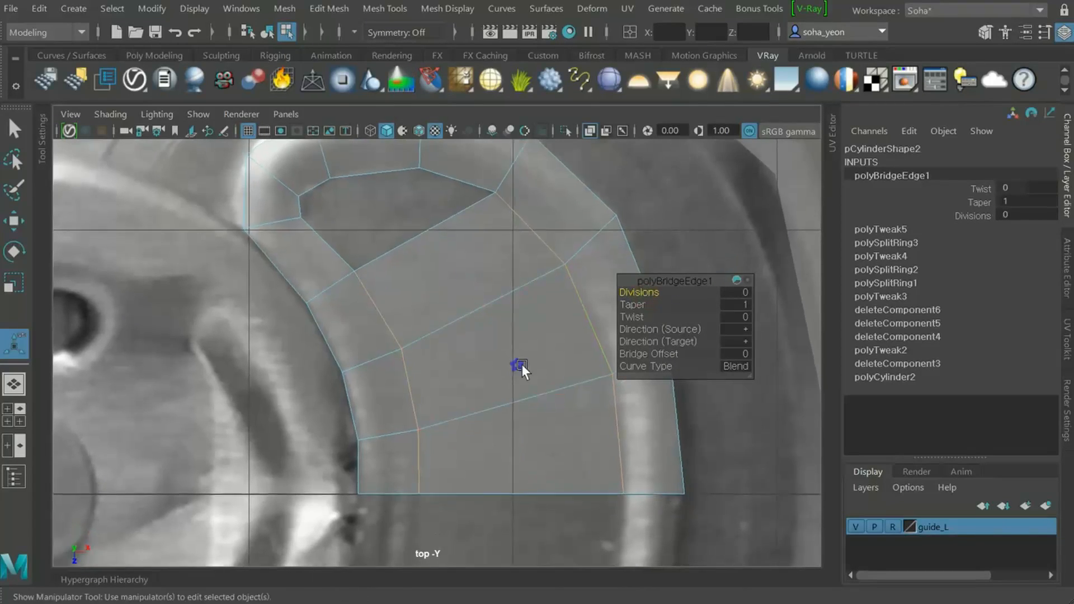
key("alt+s")
left_click(418, 430)
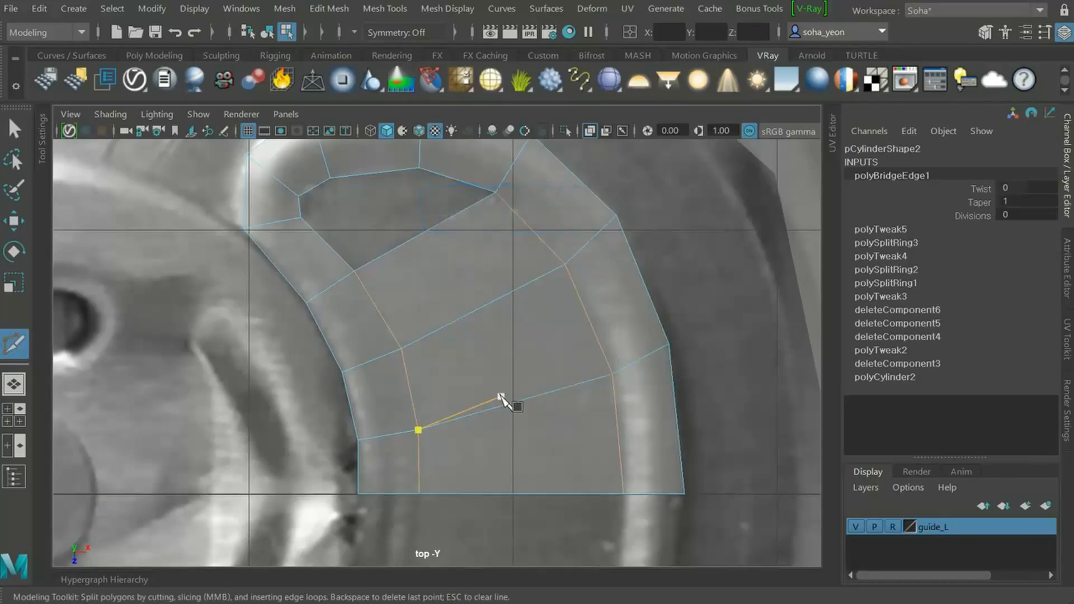
key("ctrl")
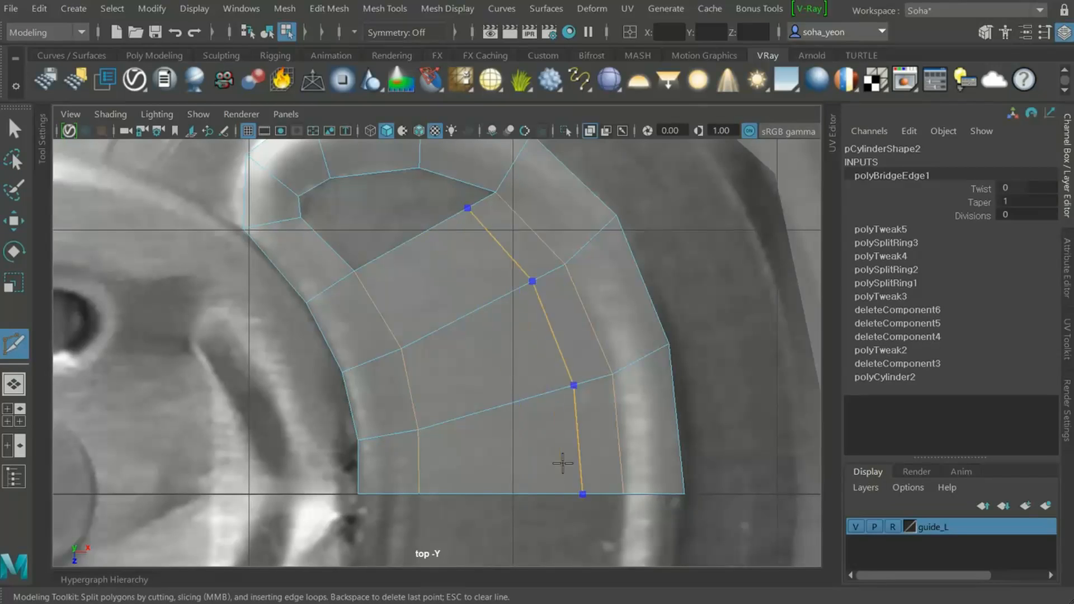
left_click(507, 464, "ctrl+shift")
middle_click_drag(542, 406, 657, 525, "alt")
right_click_drag(657, 525, 770, 479, "alt")
key("w")
middle_click_drag(554, 350, 528, 359, "alt")
right_click_drag(529, 360, 544, 352, "alt")
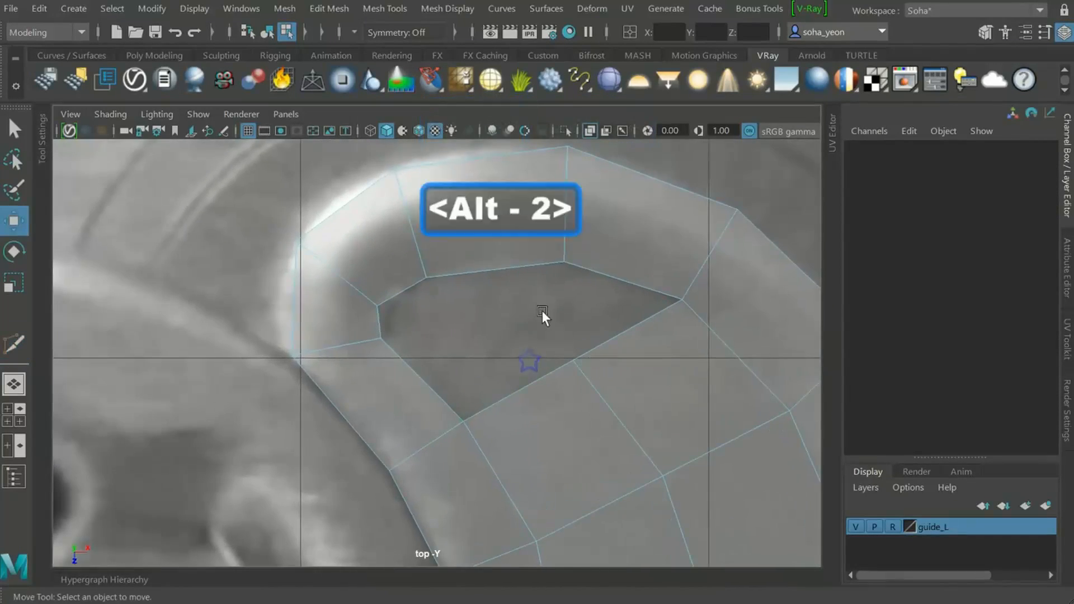
Fill the remaining opening at the recess's rounded end with a face using its border edge loop
double_click(519, 271)
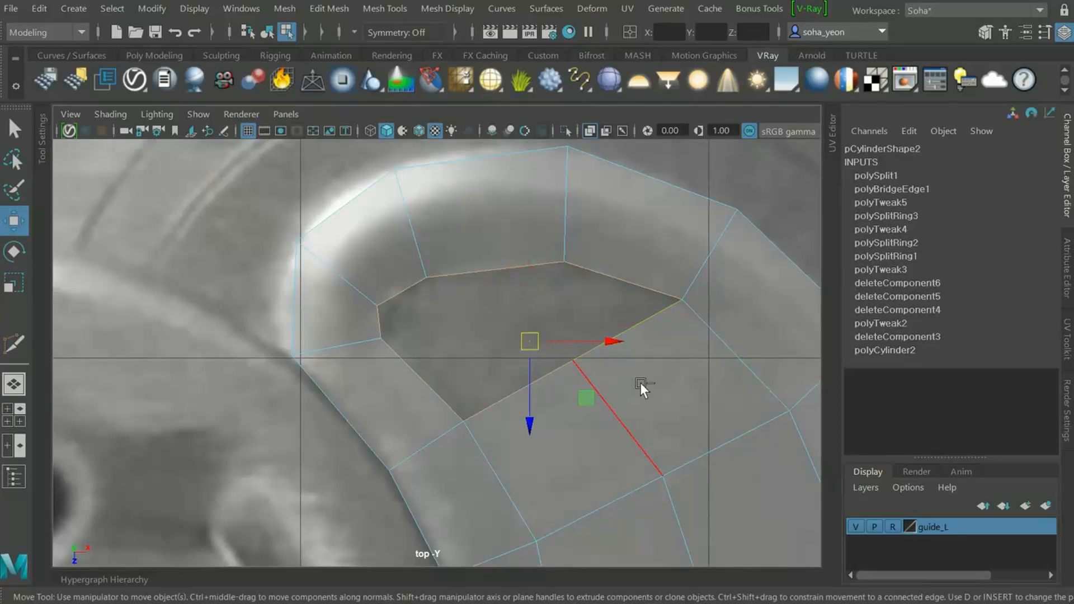
key("ctrl+f")
right_click_drag(648, 374, 673, 371, "alt")
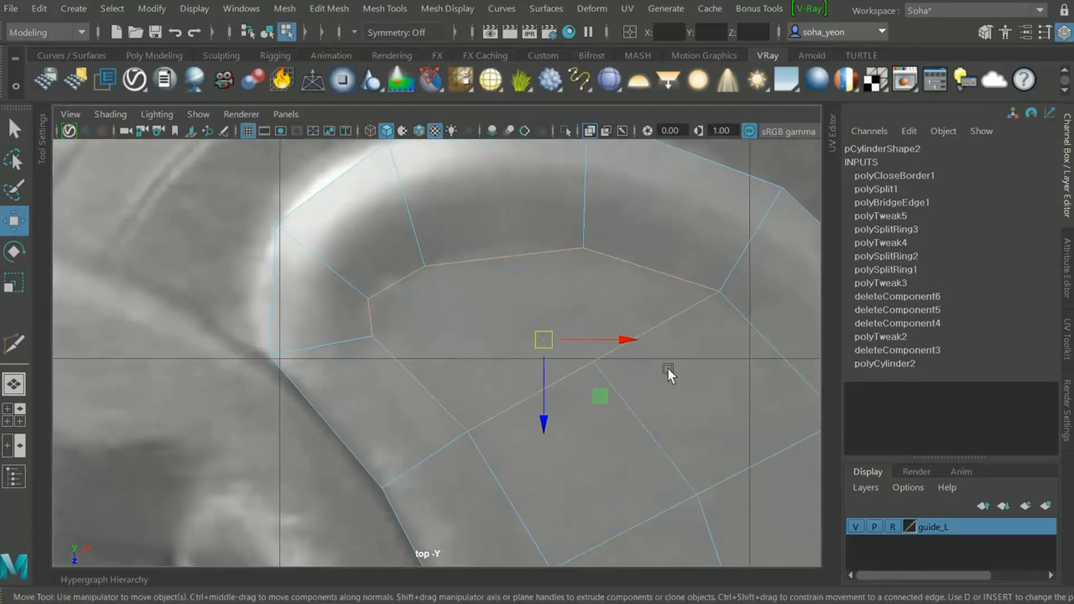
Cut an edge with Multi-Cut from the middle vertex of the bridged boundary to the arch's upper-left inner vertex
key("alt+s")
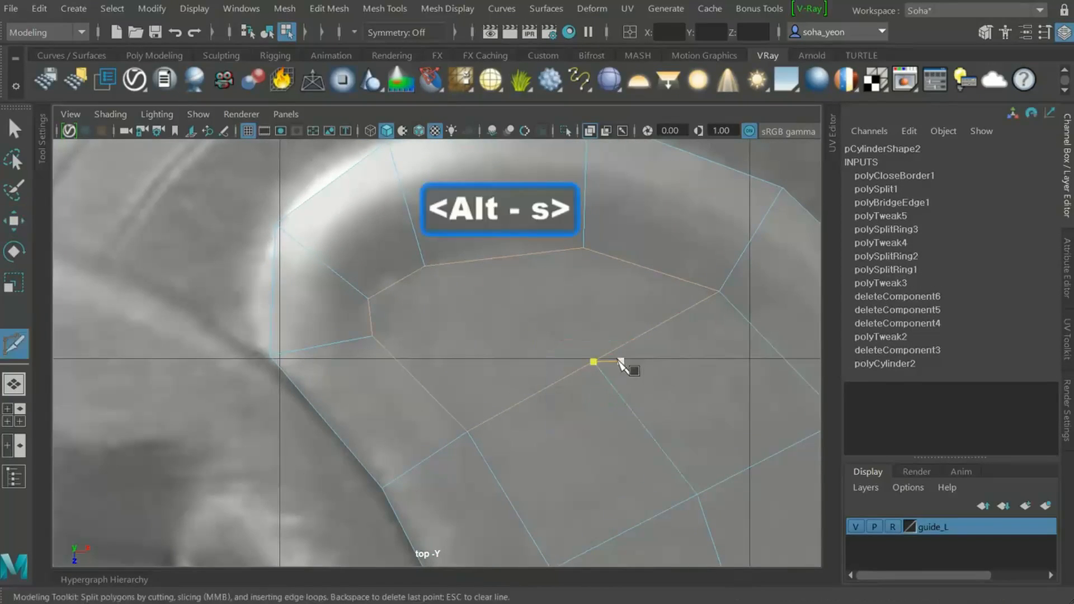
left_click(424, 268)
key("w")
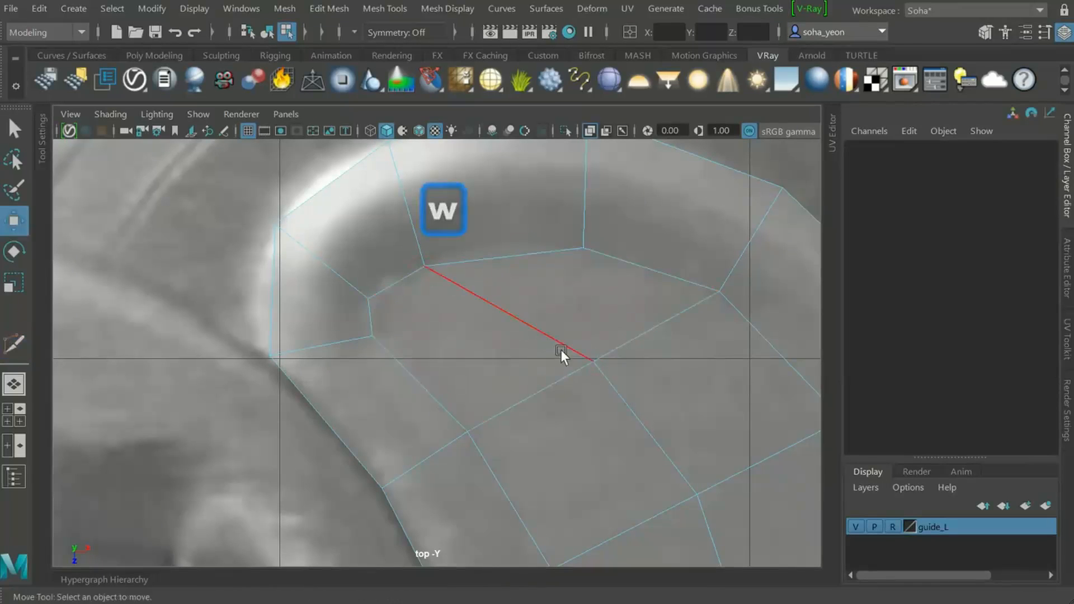
scroll(566, 361, "down", 3)
mouse_move(563, 362)
right_mouse_down("alt")
mouse_move(529, 359)
mouse_move(576, 359)
right_mouse_up("alt")
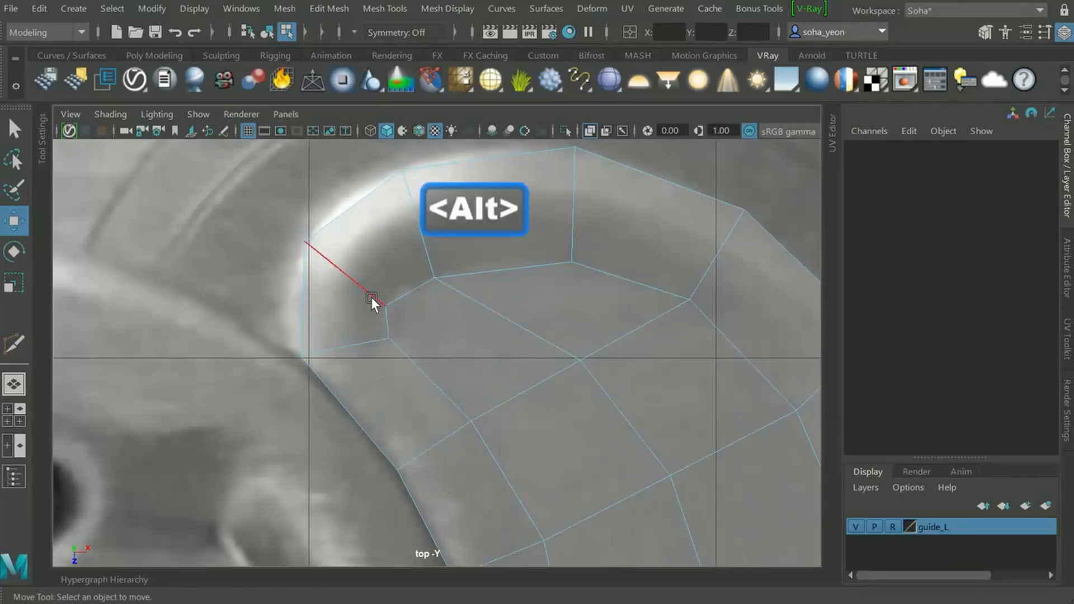
Cut a second edge from that middle vertex across the band's short inner edge to its outer edge at the rounded tip
middle_click_drag(409, 343, 440, 339, "alt")
right_click_drag(440, 339, 476, 341, "alt")
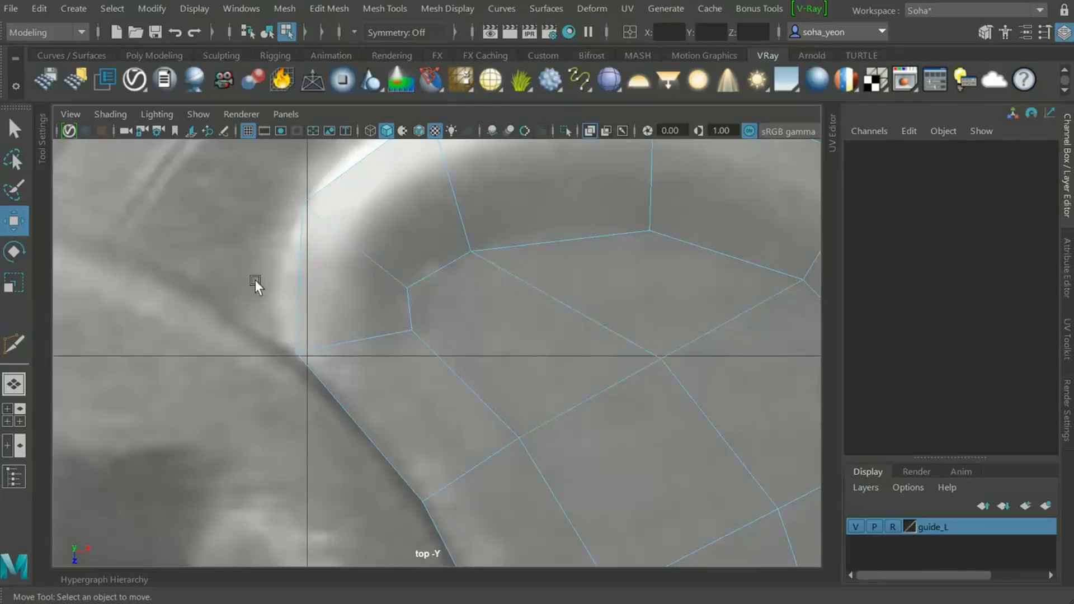
key("alt+s")
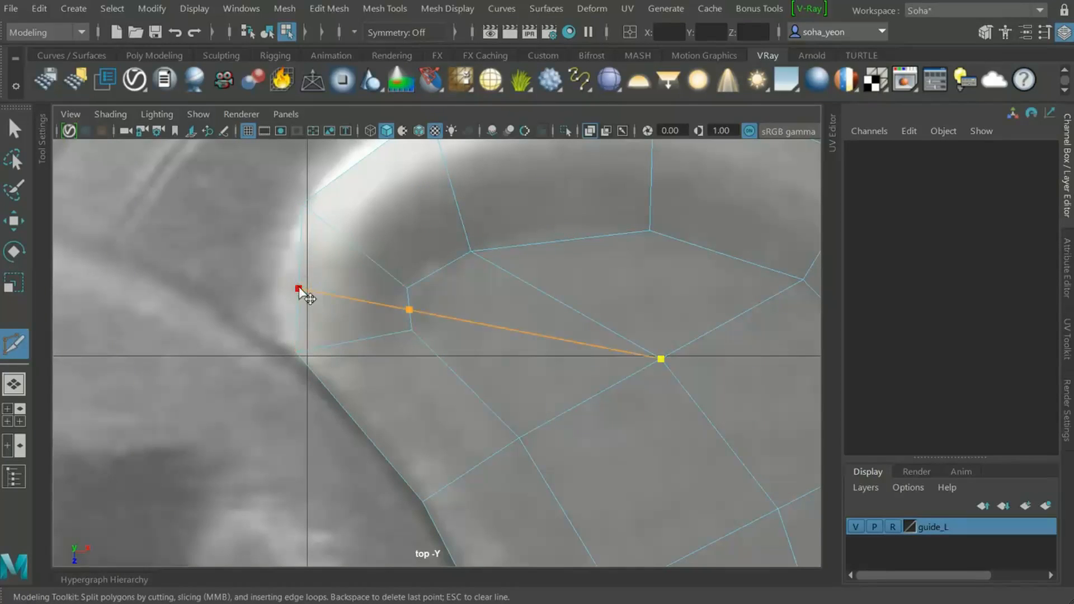
key("w")
Move the new outer vertex outward to the reference curve and slide the adjacent corner vertex down along the tab's rim
key("alt+1")
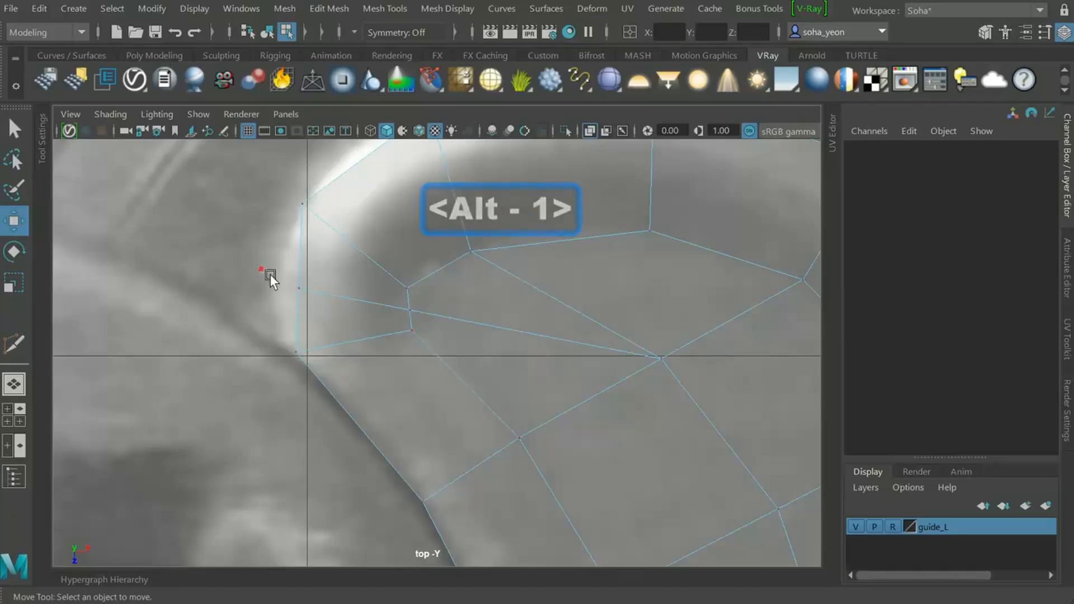
left_click(300, 291)
left_click_drag(300, 291, 274, 290)
left_click_drag(336, 378, 255, 328)
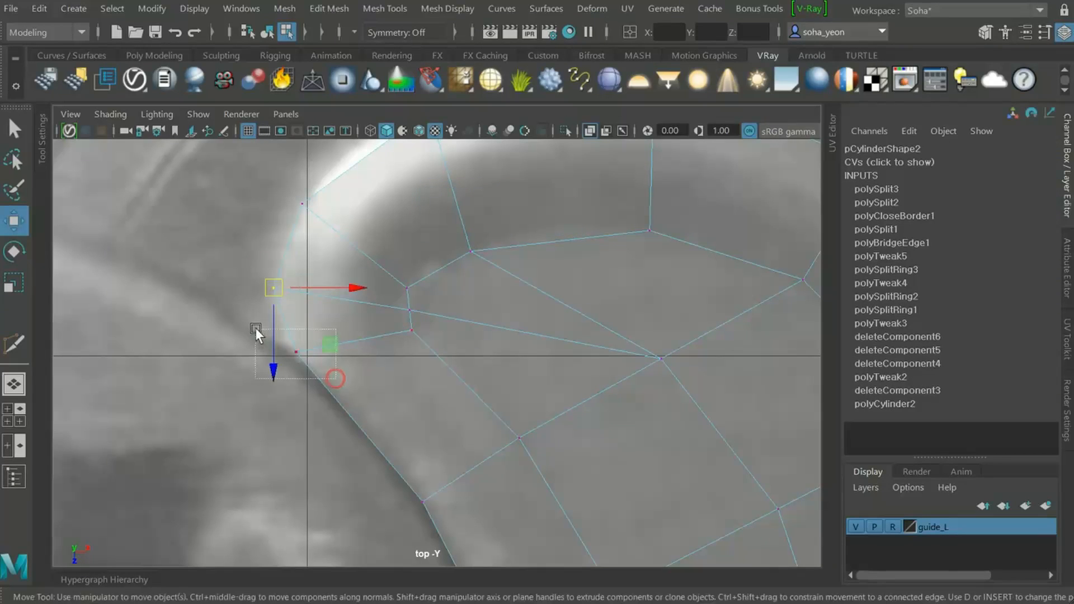
left_click_drag(300, 355, 333, 394)
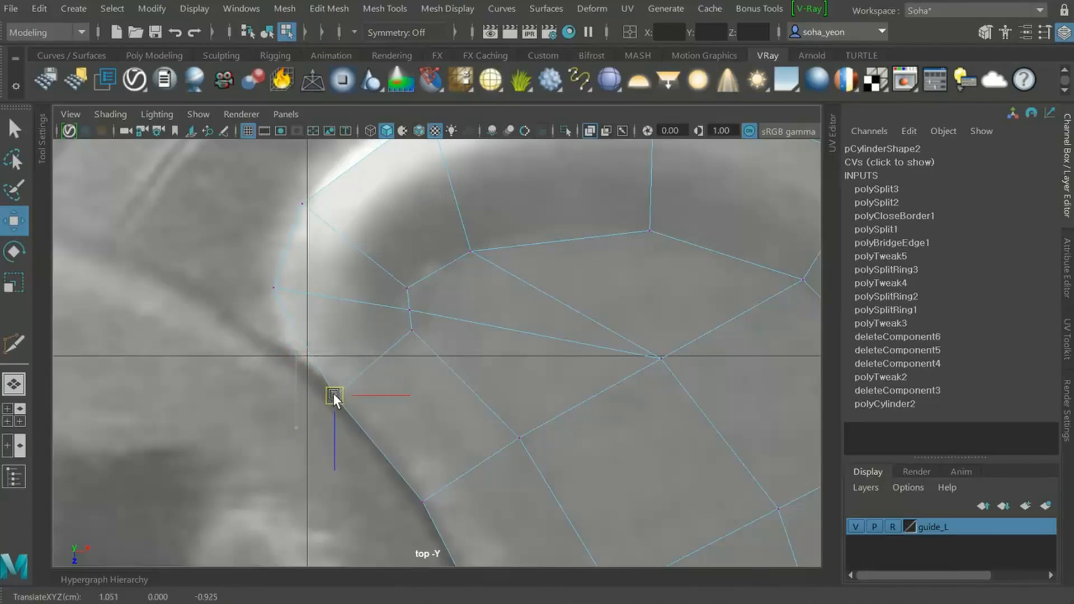
Reposition the inner vertices on both sides of the new cut to round the band's inner contour at the tip
left_click(403, 327)
left_click_drag(415, 334, 427, 345)
left_click_drag(404, 274, 405, 281)
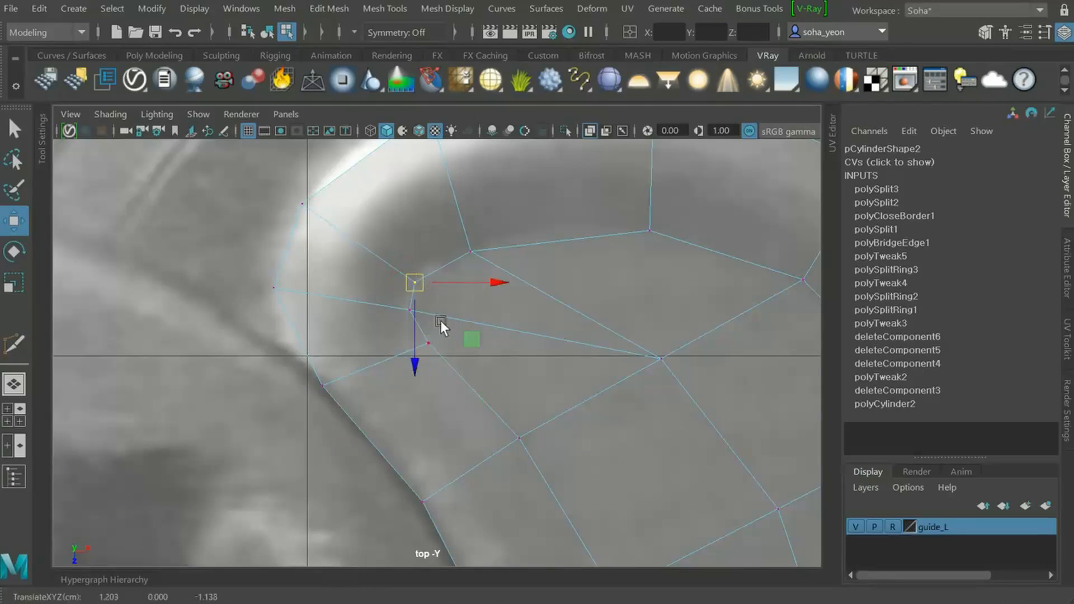
left_click_drag(425, 338, 420, 339)
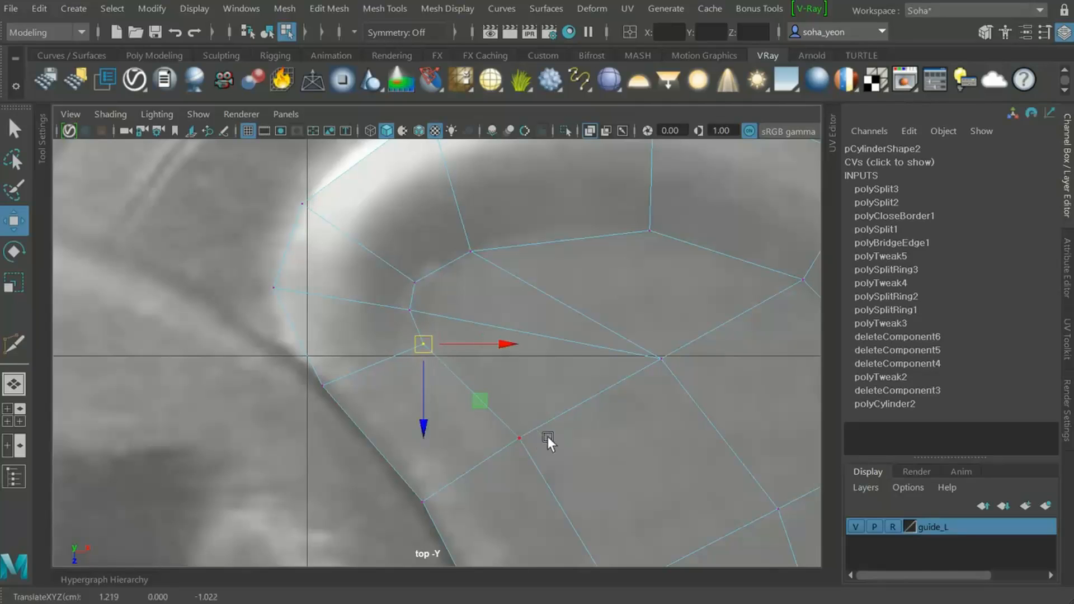
Fine-tune the vertices around the recess's rounded tip to follow the reference image
key("alt")
left_click_drag(303, 365, 349, 398)
left_click_drag(326, 381, 320, 380)
middle_click_drag(424, 357, 407, 369, "alt")
right_click_drag(407, 370, 422, 369, "alt")
middle_click_drag(456, 371, 452, 371, "alt")
right_click_drag(448, 372, 408, 368, "alt")
middle_click_drag(432, 363, 432, 369, "alt")
right_click_drag(432, 368, 459, 370, "alt")
right_click_drag(394, 321, 696, 388, "alt")
middle_click_drag(392, 285, 461, 374, "alt")
left_click_drag(343, 308, 382, 344)
left_click_drag(374, 333, 381, 321)
left_click(468, 403)
left_click_drag(468, 403, 476, 394)
Move the next two inner-and-outer vertex pairs along the arch to align the band with the reference highlight
left_click(480, 247)
left_click(540, 399, "shift")
left_click_drag(504, 315, 526, 305)
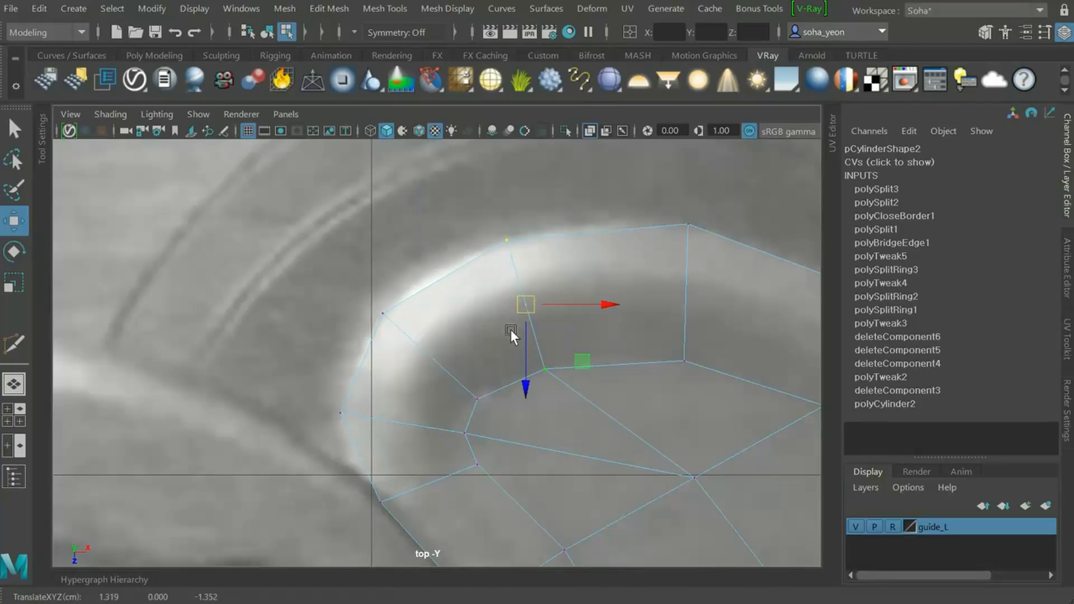
left_click(383, 313)
left_click(484, 398, "shift")
left_click_drag(432, 357, 436, 344)
scroll(436, 344, "down", 6)
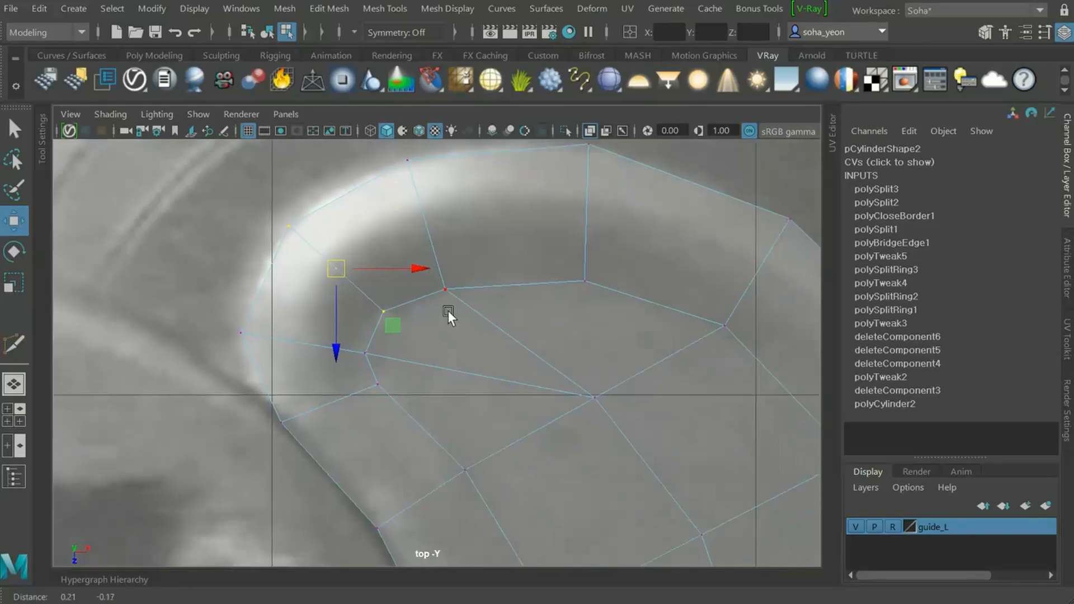
Inspect the fit of the filled recess mesh against the reference image
scroll(618, 401, "up", 6)
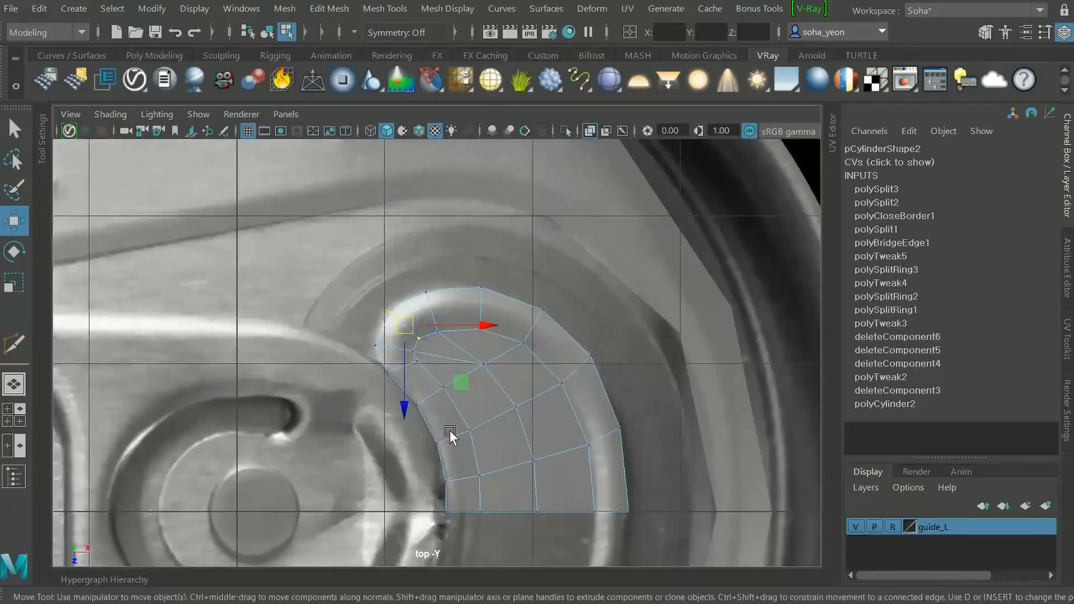
key("alt")
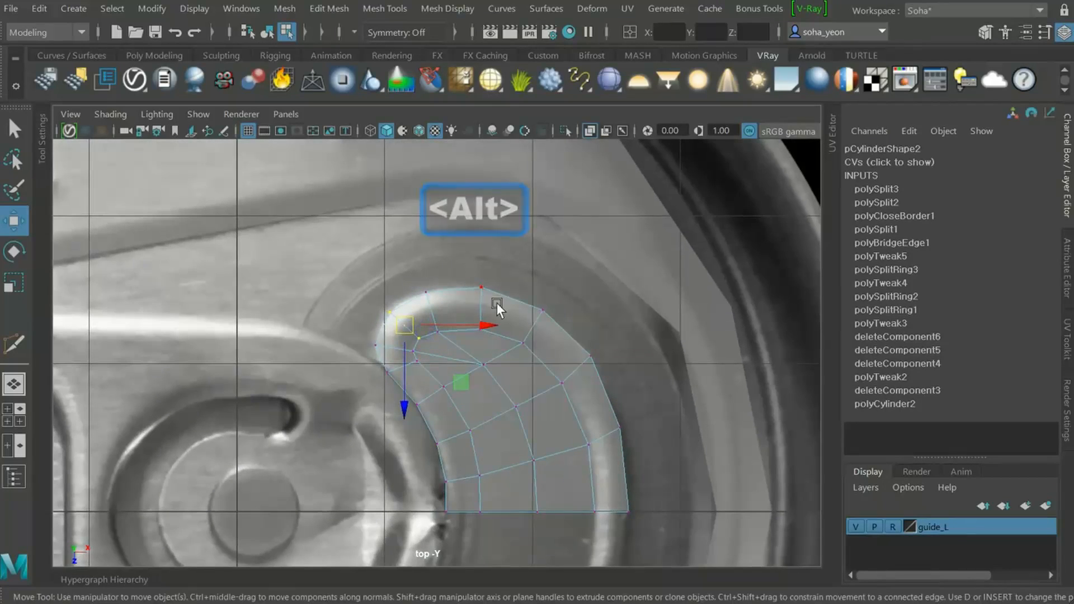
mouse_move(474, 345)
right_mouse_down("alt")
mouse_move(436, 359)
mouse_move(538, 382)
mouse_move(488, 354)
right_mouse_up("alt")
middle_click_drag(489, 354, 490, 237, "alt")
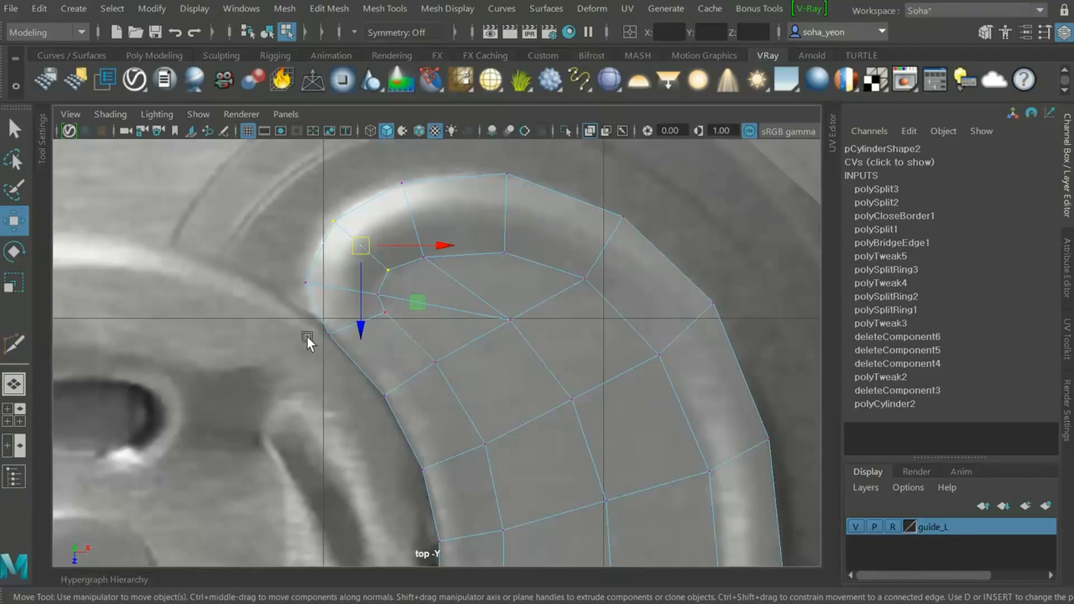
middle_click_drag(501, 356, 525, 367, "alt")
right_click_drag(540, 381, 618, 386, "alt")
right_click_drag(550, 351, 583, 314, "alt")
middle_click_drag(577, 299, 548, 322, "alt")
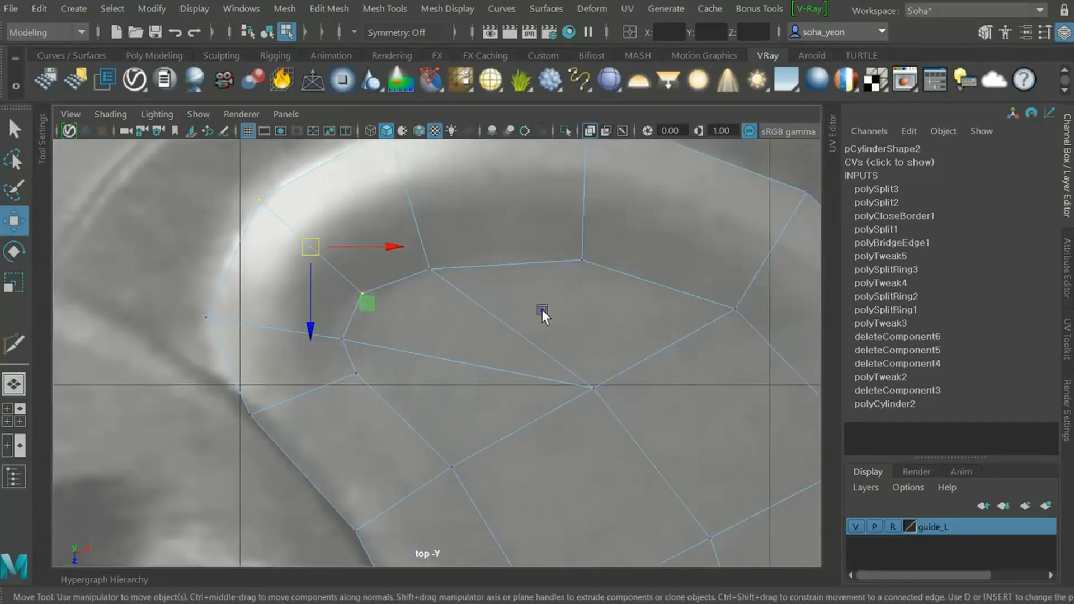
right_click_drag(543, 311, 475, 328, "alt")
key("alt+s")
left_click(586, 255)
key("w")
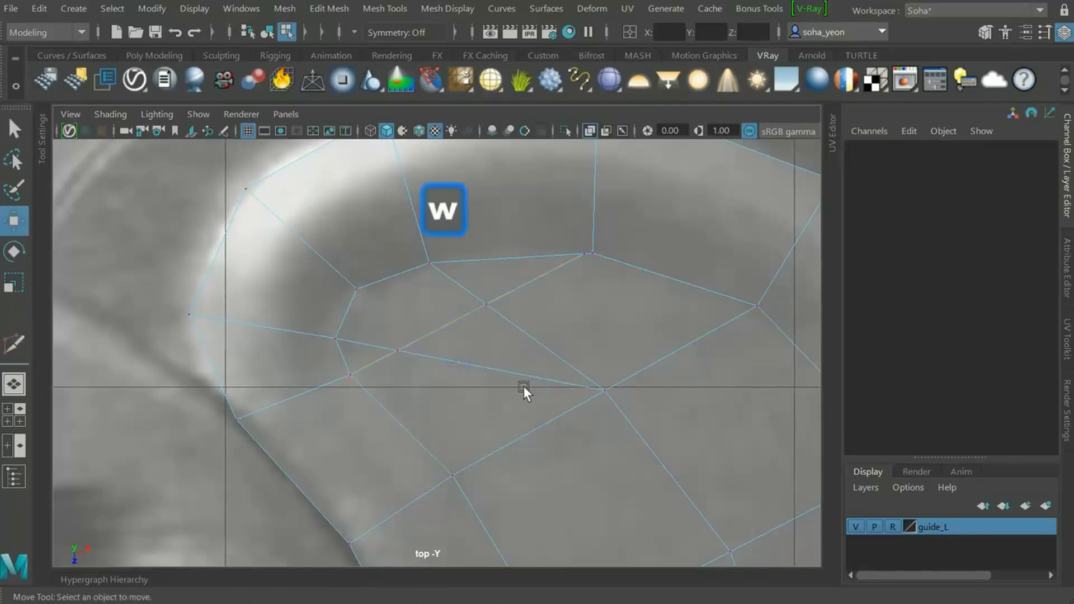
key("alt+2")
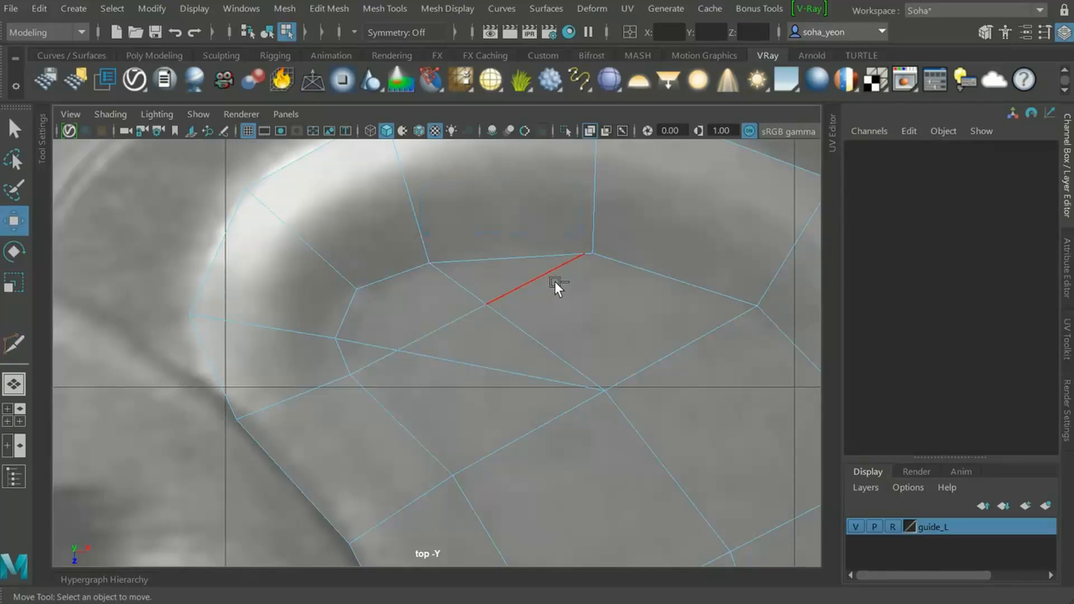
key("ctrl+z")
Cut an edge with Multi-Cut from the inner vertex at the arch's crown to the lower inner vertex beside the tip
key("alt+s")
left_click(592, 255)
left_click(353, 373)
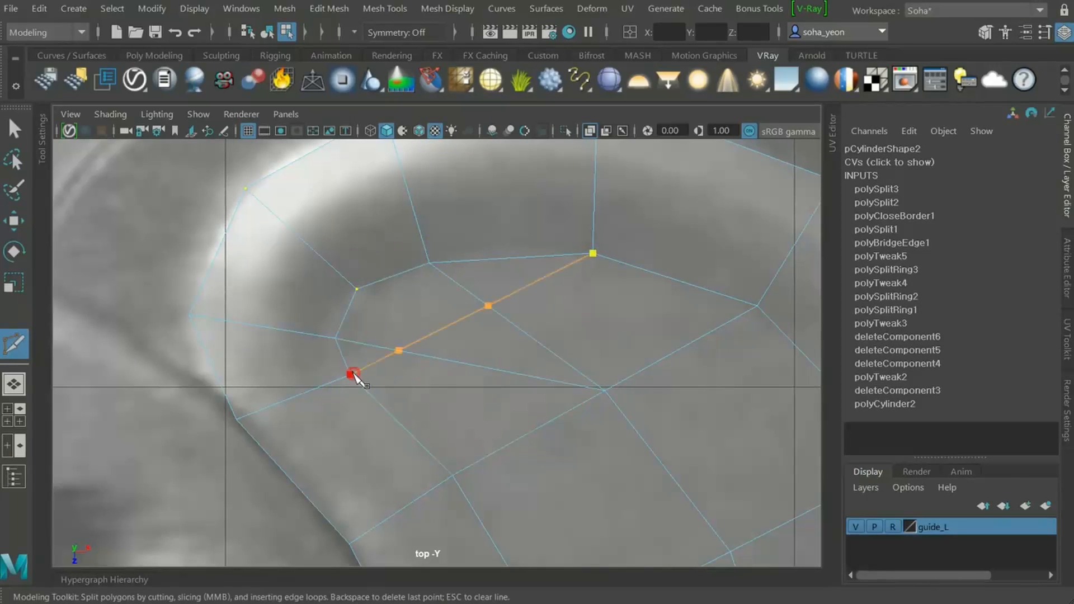
key("w")
Delete the redundant fan edges at the recess's tip and the short diagonal to the upper-left inner vertex
key("alt+2")
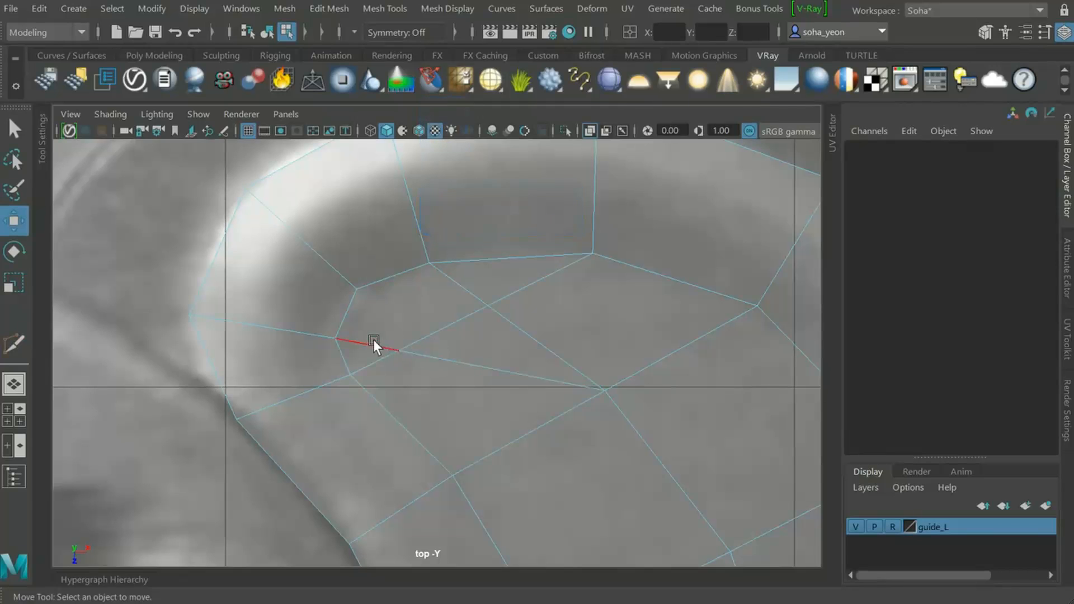
left_click(373, 344)
left_click(468, 363, "shift")
key("alt+q")
left_click(457, 280)
left_click(521, 325)
left_click(467, 285)
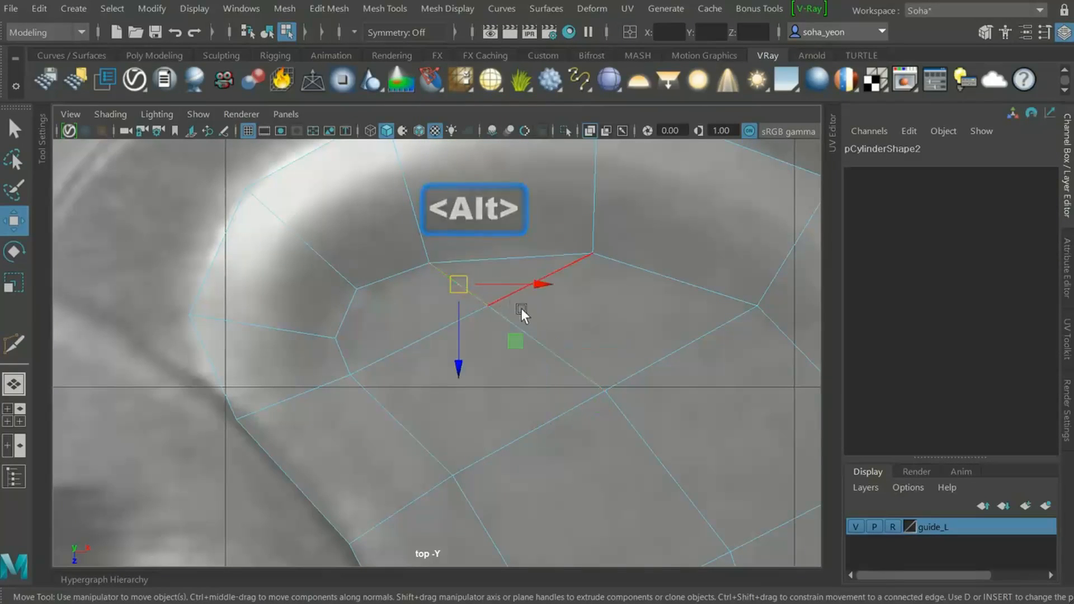
key("alt+q")
Cut an edge from the new interior crossing vertex to the inner vertex on the arch's shoulder, just above the tip
key("alt+s")
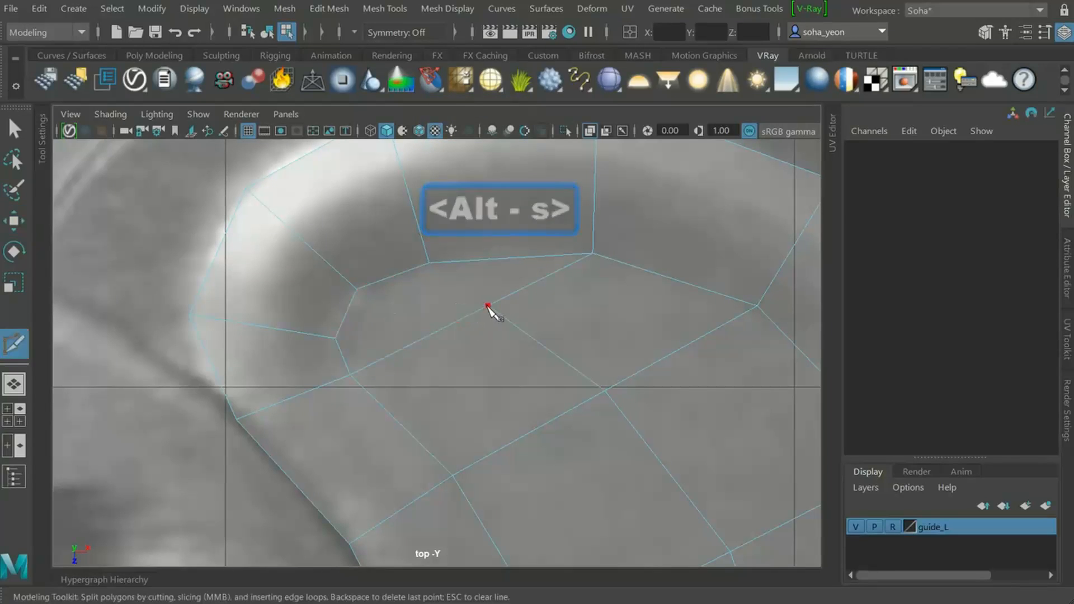
left_click(488, 306)
left_click(357, 289)
key("w")
Shift the interior crossing vertex toward the tip and nudge the neighbouring middle vertex to even out the faces
key("alt+1")
left_click(489, 307)
left_click_drag(487, 311, 469, 319)
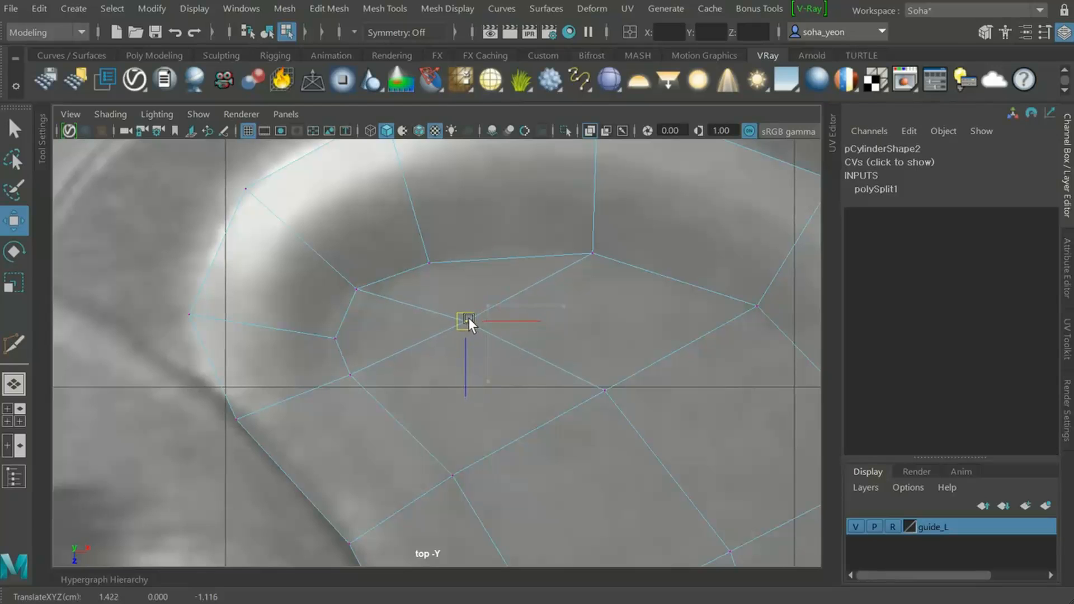
left_click(606, 391)
left_click_drag(614, 393, 609, 401)
Return to object mode and show wireframes over the shaded meshes to compare the recess with the lid
scroll(609, 401, "down", 5)
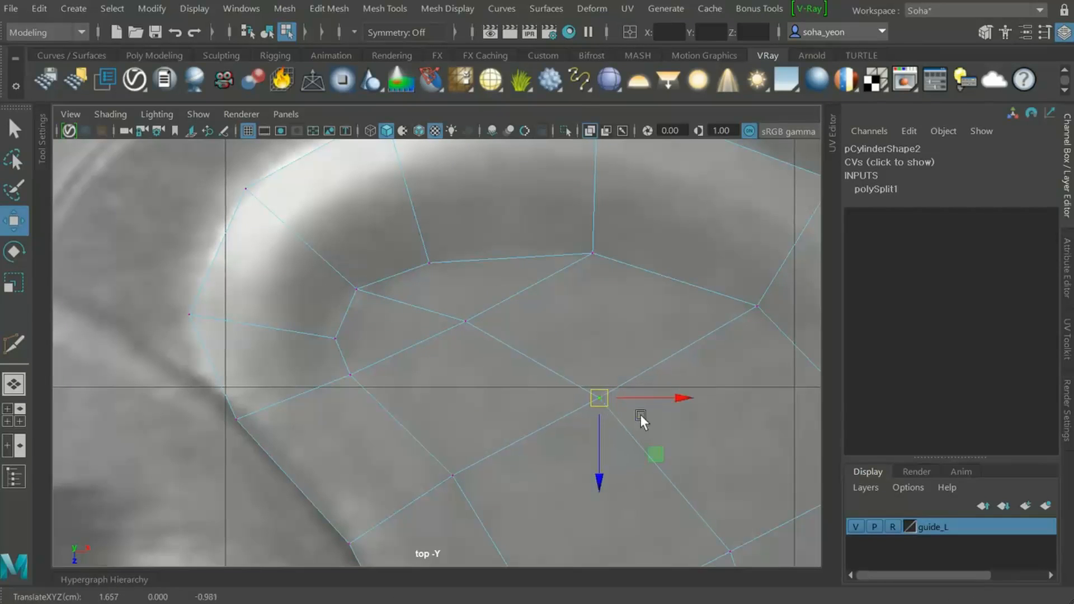
scroll(692, 415, "down", 6)
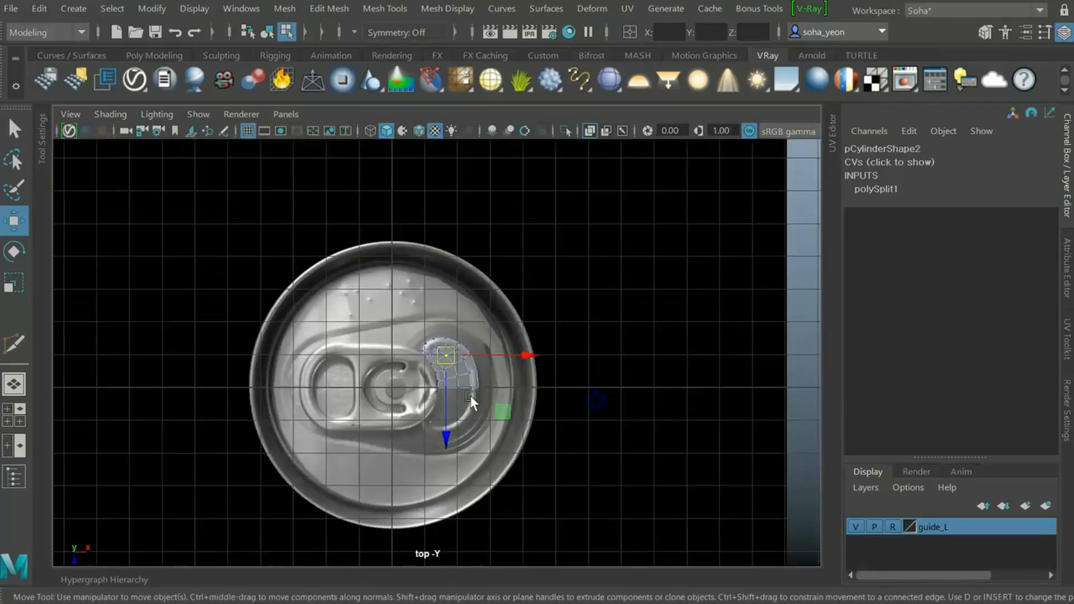
scroll(772, 461, "up", 2)
scroll(583, 401, "up", 2)
scroll(476, 330, "up", 2)
key("alt+grave")
middle_click_drag(476, 331, 498, 333, "alt")
right_click_drag(498, 332, 515, 344, "alt")
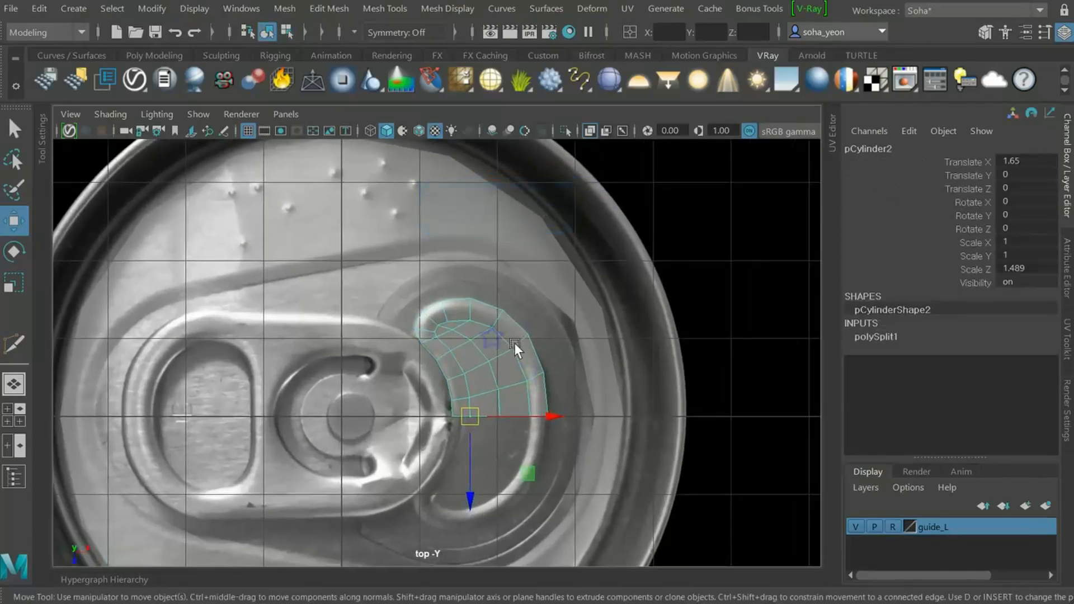
key("shift+alt+w")
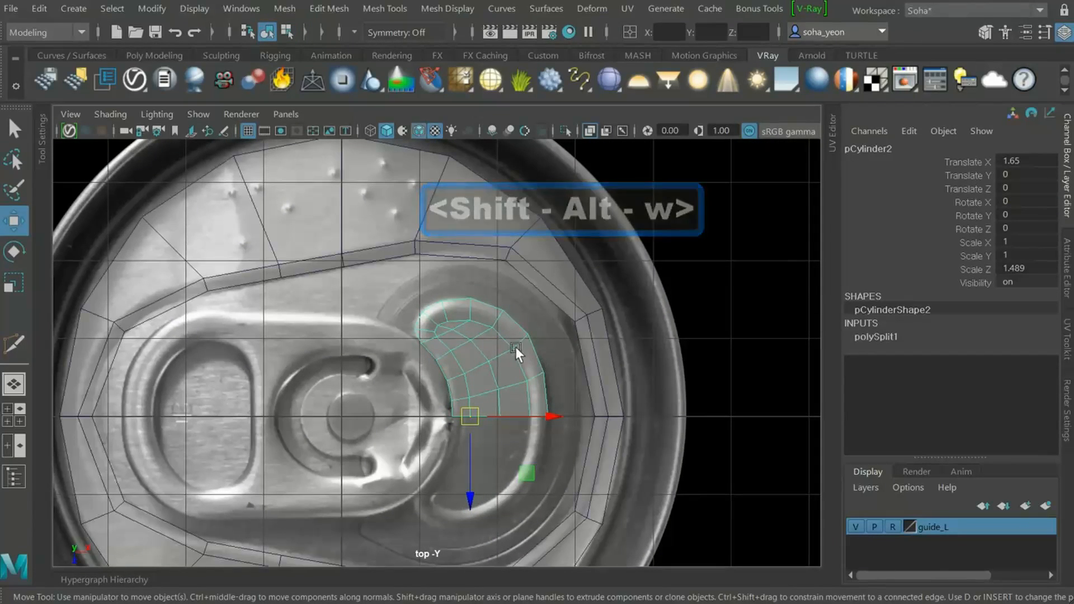
middle_click_drag(515, 347, 544, 341, "alt")
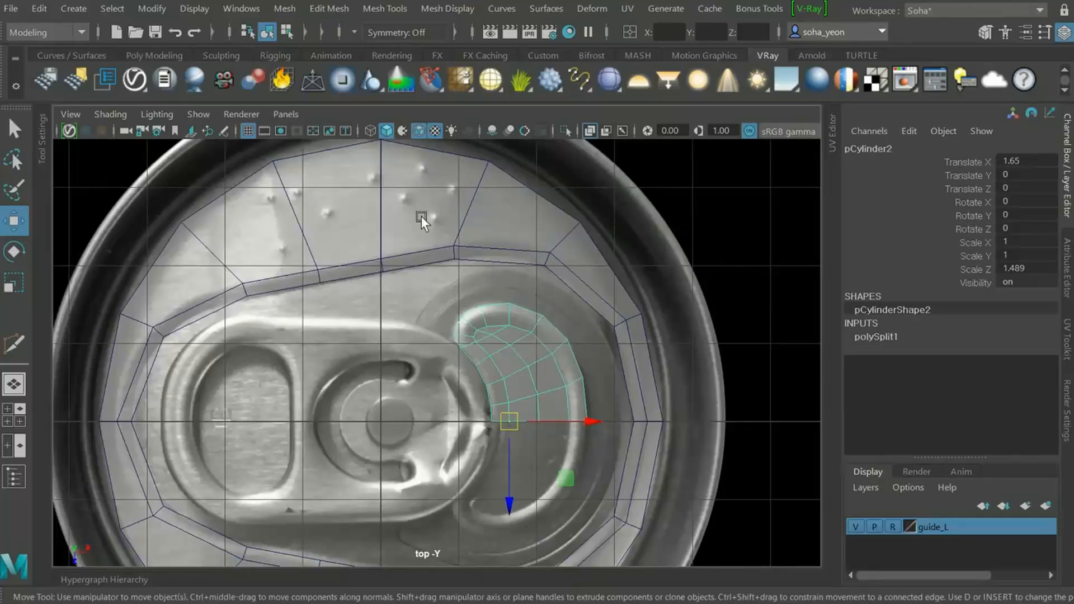
key("alt")
Select the lid mesh together with the recess and examine how their edges line up around the recess
key("shift+alt+g")
key("alt")
left_click(530, 261, "shift")
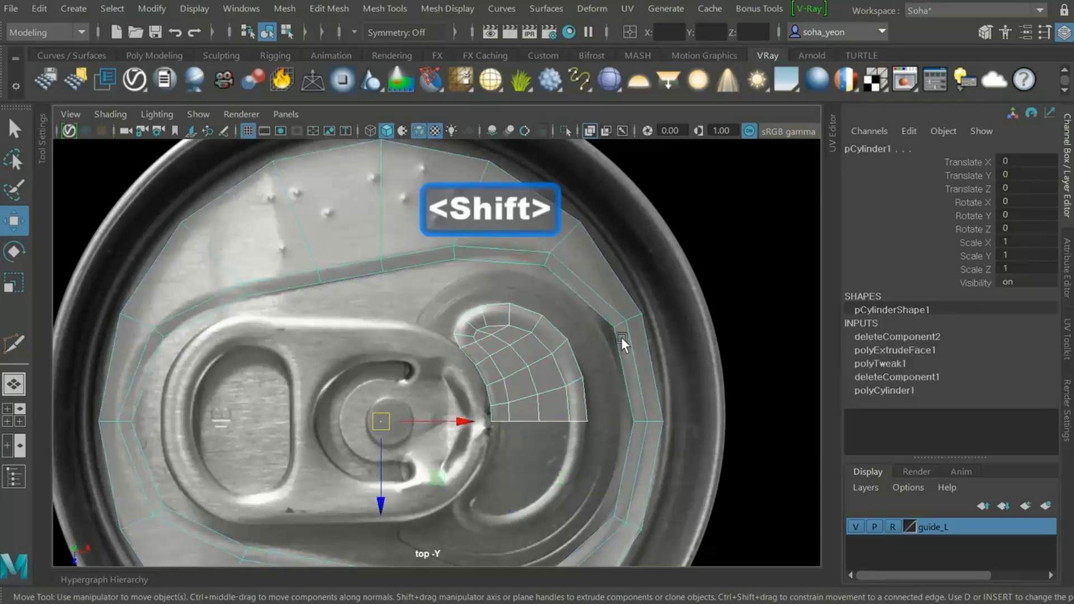
middle_click_drag(572, 394, 538, 314, "alt")
right_click_drag(543, 321, 617, 337, "alt")
middle_click_drag(512, 225, 475, 262, "alt")
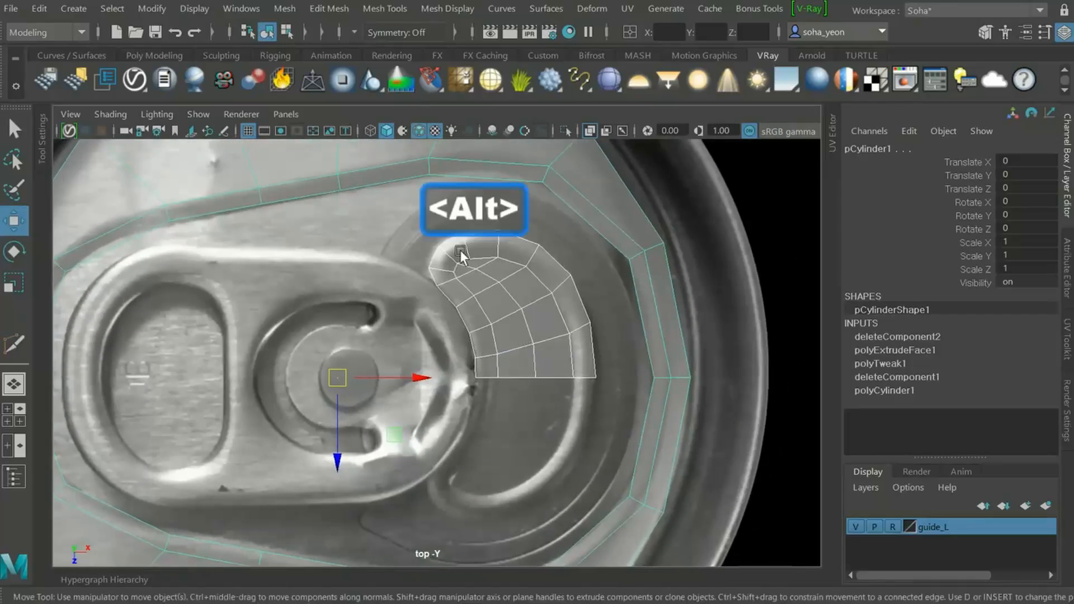
middle_click_drag(494, 381, 462, 368, "alt")
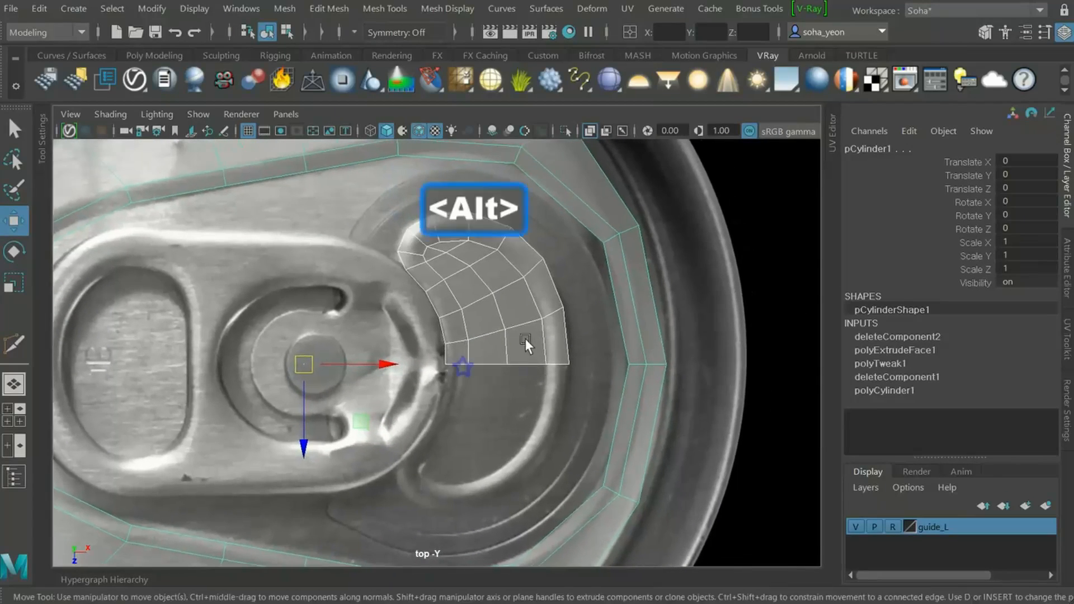
Mirror the recess mesh about its object position on the Z axis in the + direction, combining it with the original and merging border vertices
left_click(497, 297)
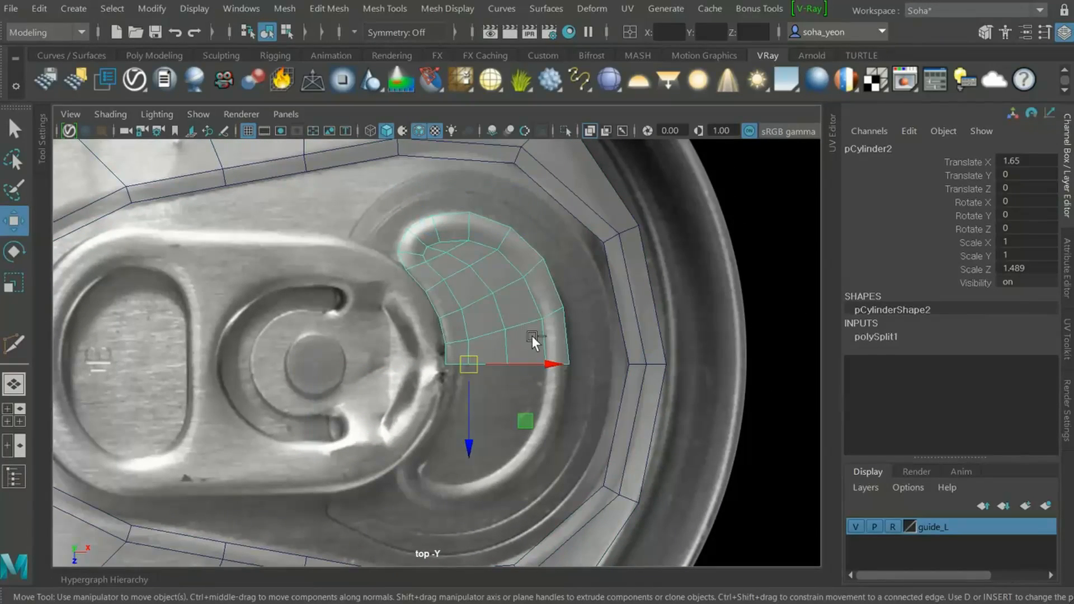
key("ctrl+e")
left_click_drag(458, 211, 768, 130)
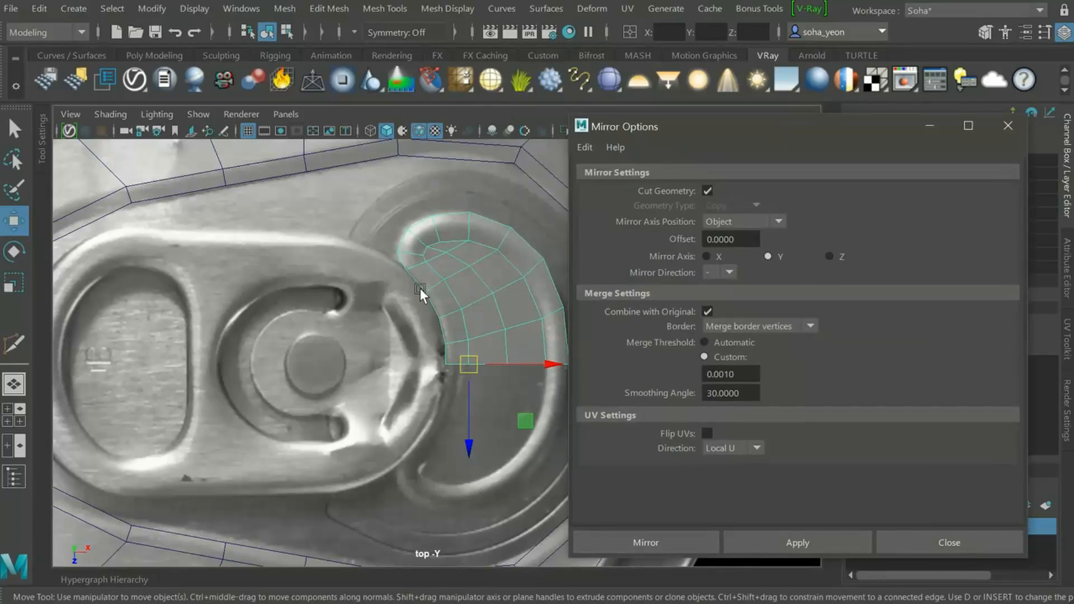
middle_click_drag(441, 290, 372, 270, "alt")
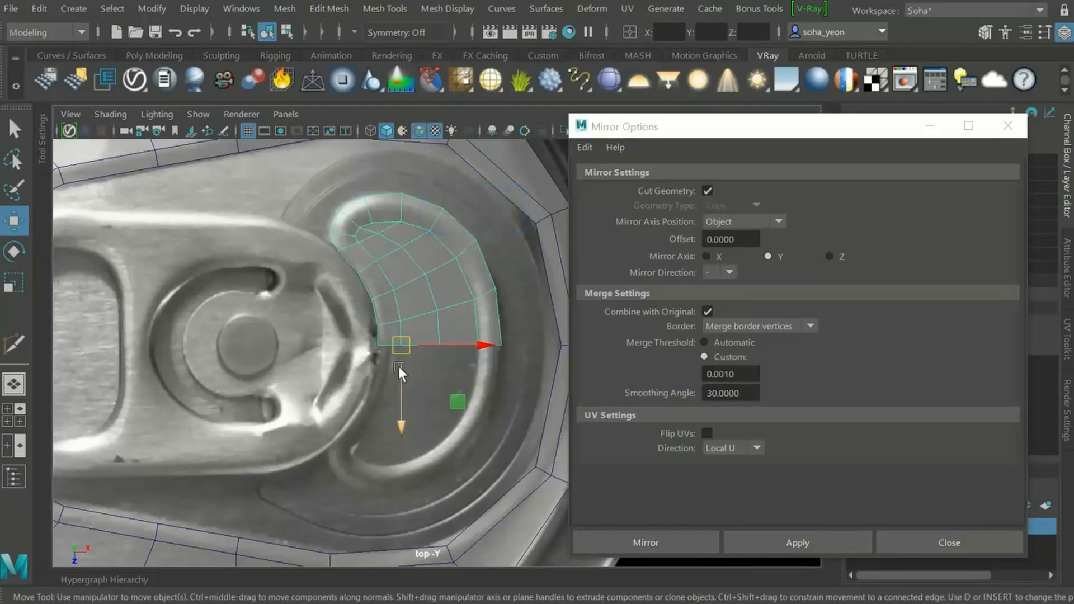
left_click(829, 257)
left_click(728, 272)
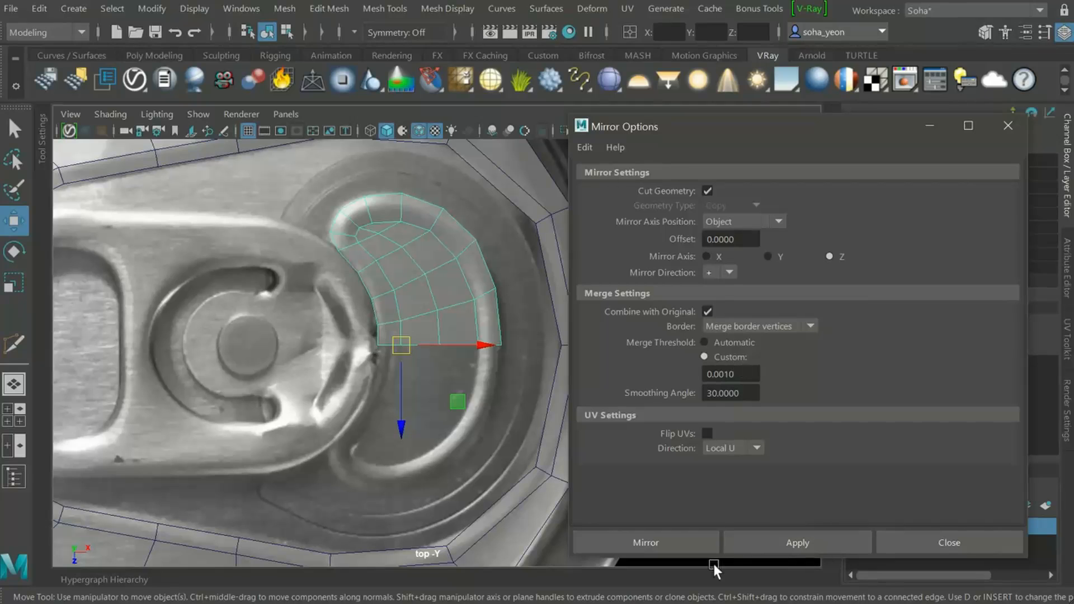
left_click(695, 549)
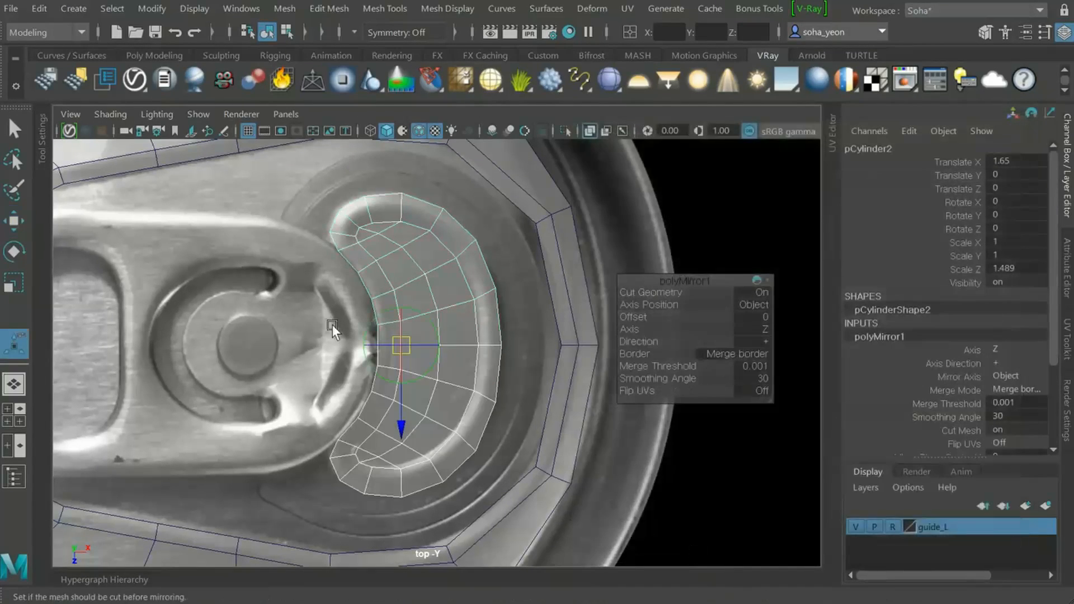
right_click_drag(430, 377, 447, 380, "alt")
key("w")
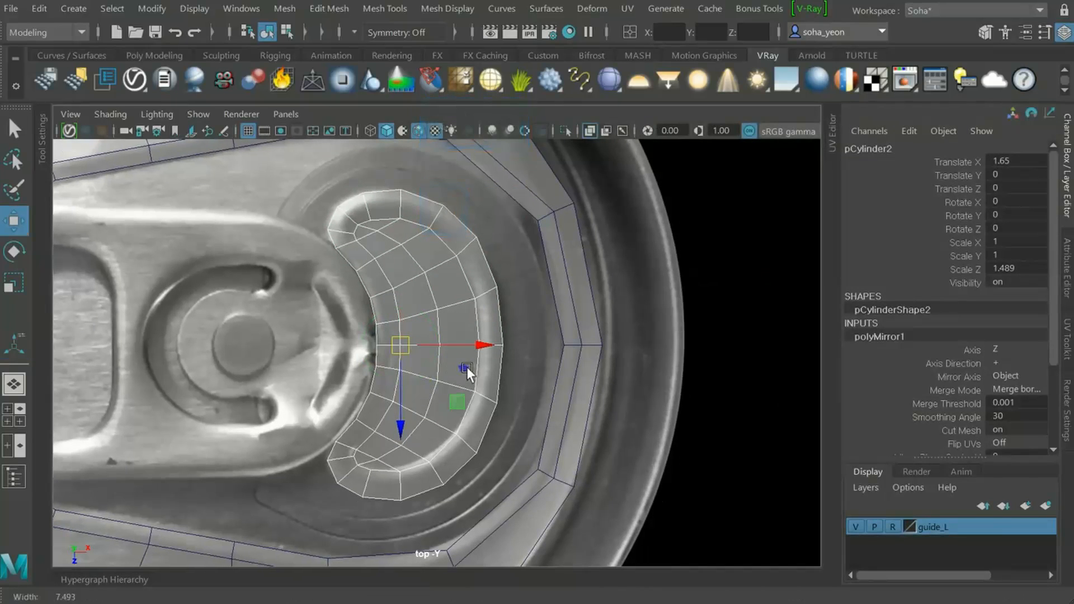
Move the vertex row along the mirrored recess's centre line slightly outward in X to smooth the curve through the seam
scroll(585, 383, "up", 5)
scroll(532, 364, "up", 2)
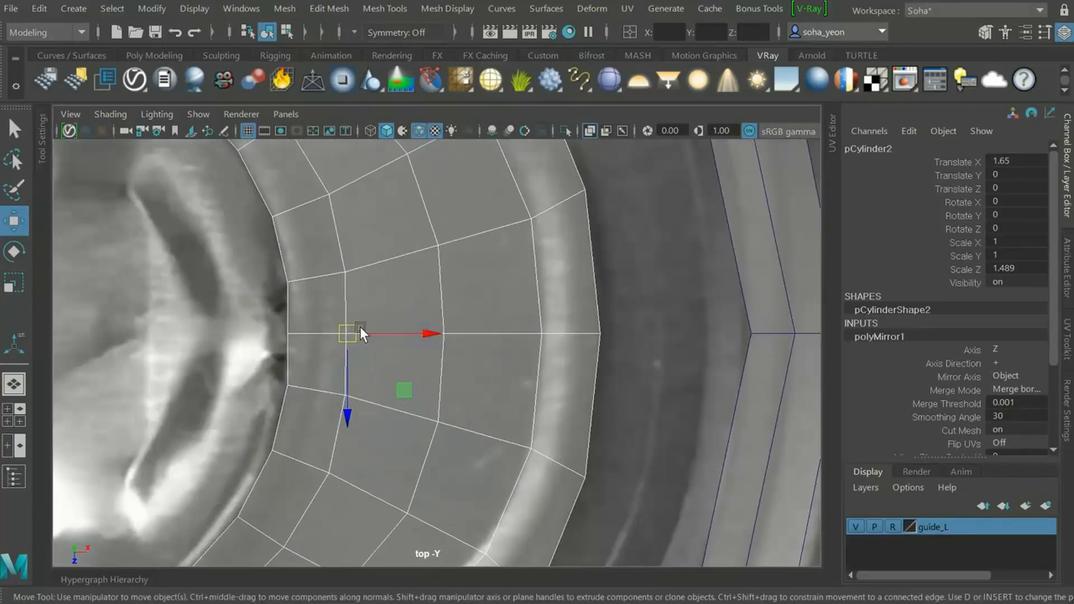
key("alt+1")
scroll(361, 327, "up", 2)
left_click_drag(256, 317, 634, 353)
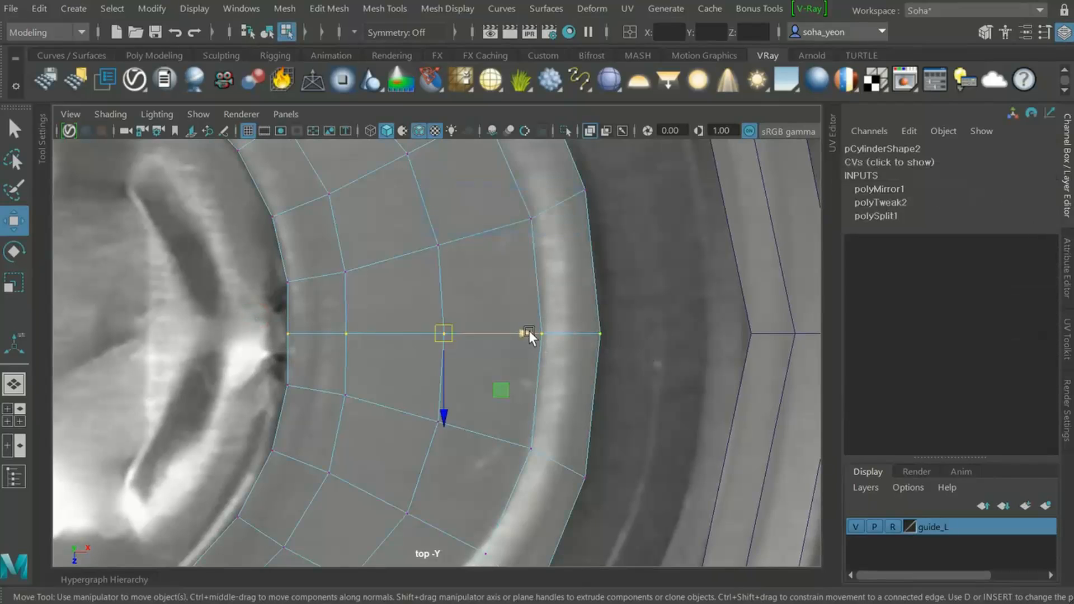
left_click(526, 330)
left_click_drag(526, 330, 529, 330)
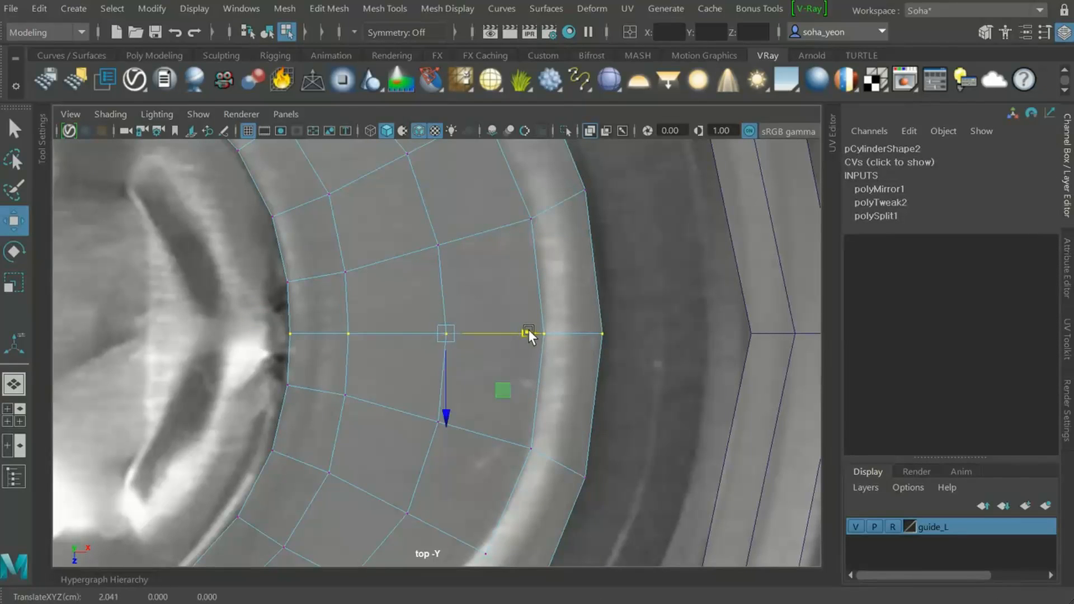
scroll(599, 341, "down", 8)
right_click_drag(582, 335, 619, 335, "alt")
Return to object mode and combine the recess with the lid mesh into one object
key("alt+grave")
middle_click_drag(523, 308, 567, 317, "alt")
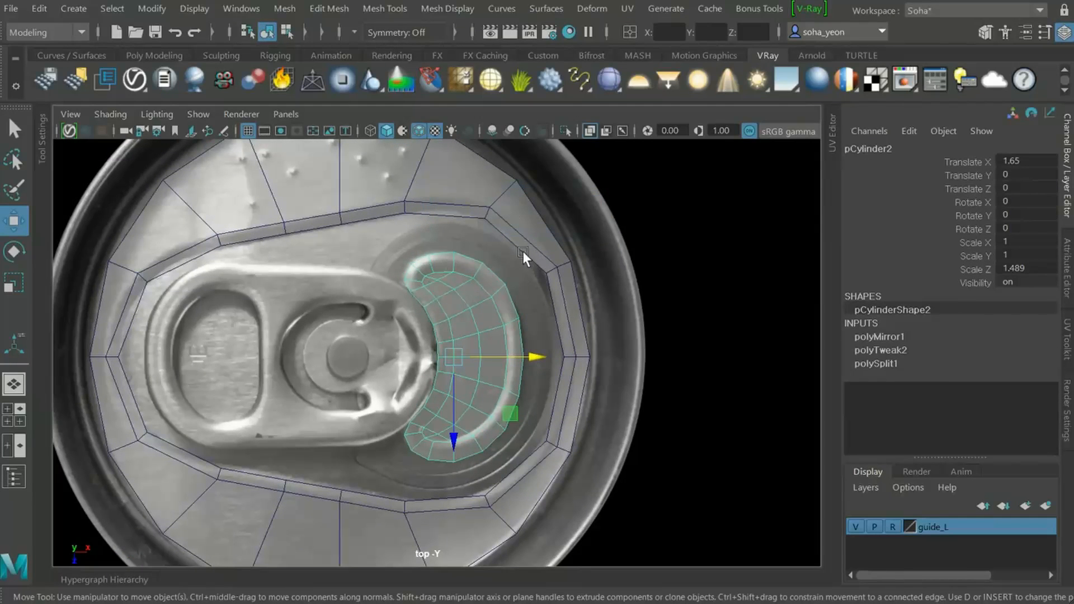
left_click(515, 232, "shift")
key("shift+a")
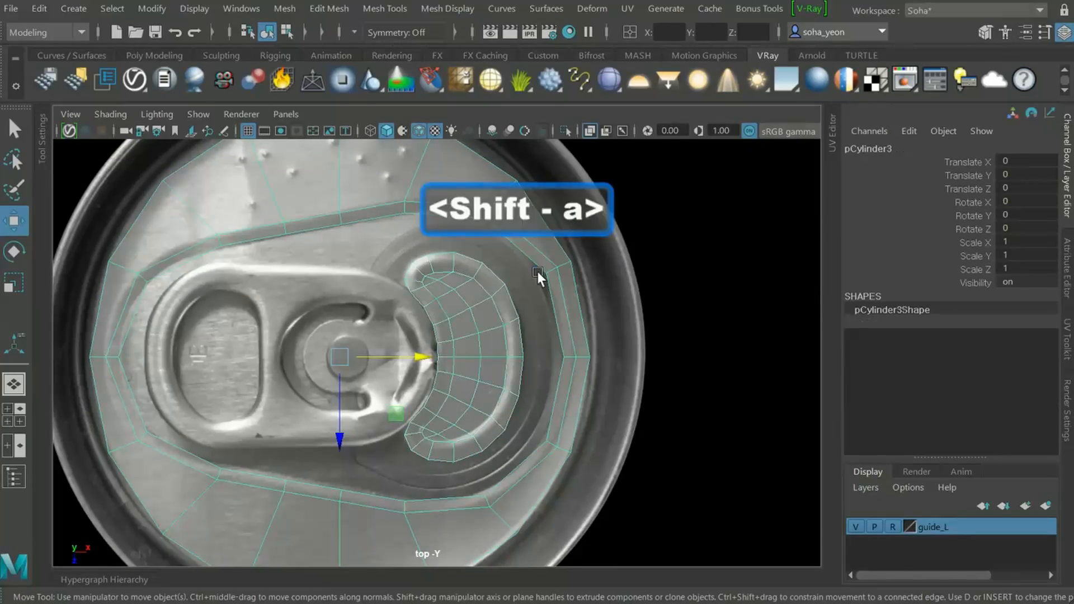
scroll(499, 291, "up", 3)
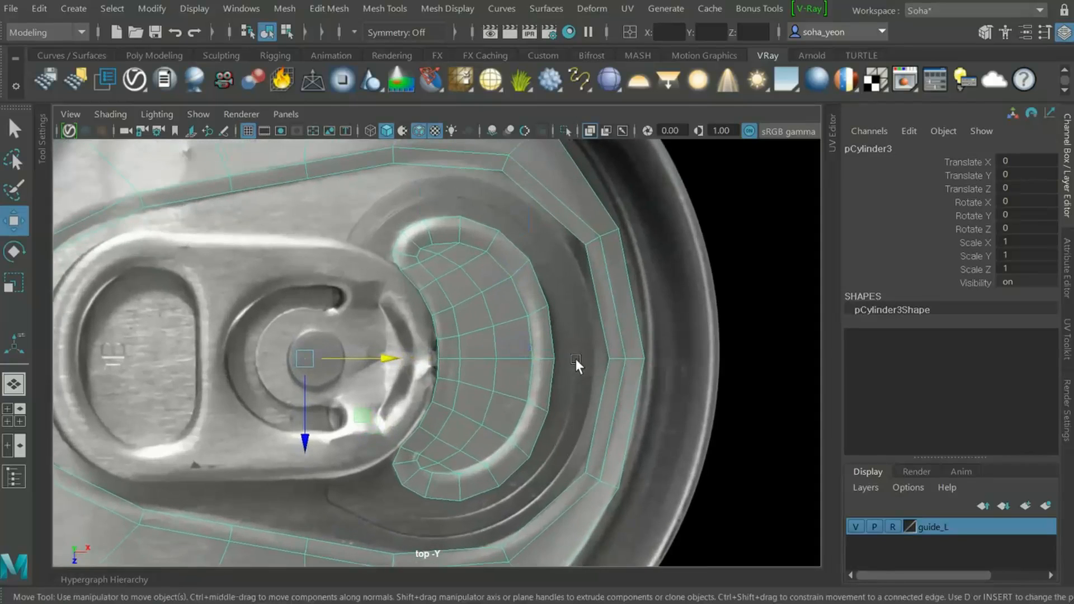
Adjust the two outer border vertices on the recess's upper-right curve to follow the rim in the reference image
middle_click_drag(526, 272, 498, 327, "alt")
right_click_drag(499, 327, 666, 338, "alt")
middle_click_drag(522, 311, 508, 352, "alt")
right_click_drag(508, 352, 680, 373, "alt")
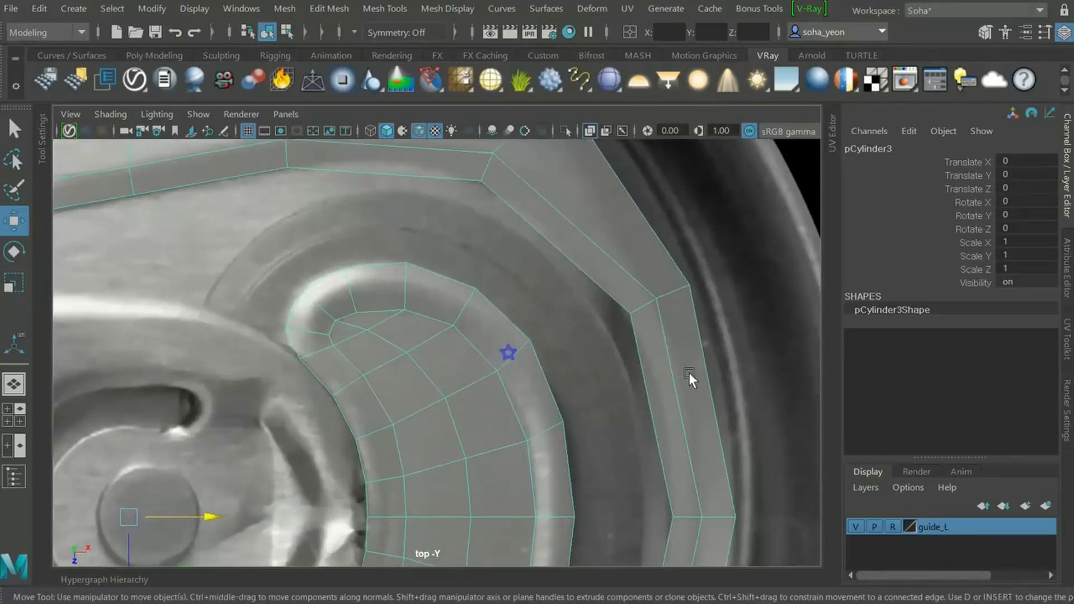
right_click_drag(605, 363, 740, 388, "alt")
key("alt+1")
left_click(566, 331)
left_click_drag(566, 330, 575, 342)
middle_click_drag(656, 369, 589, 268, "alt")
right_click_drag(633, 354, 807, 421, "alt")
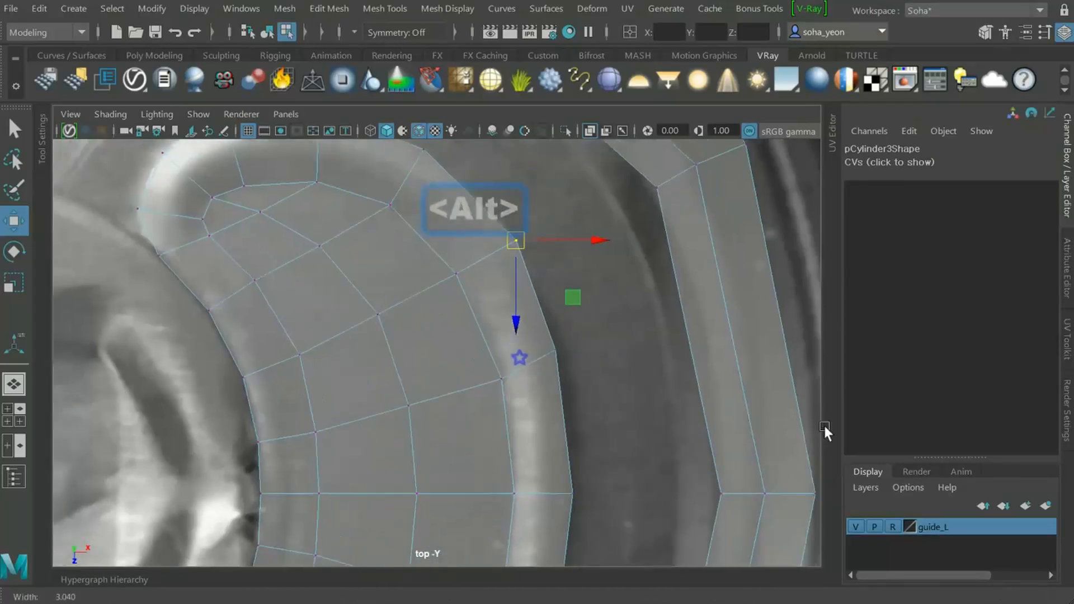
left_click(562, 346)
left_click_drag(563, 345, 561, 352)
right_click_drag(639, 365, 620, 370, "alt")
middle_click_drag(660, 351, 629, 375, "alt")
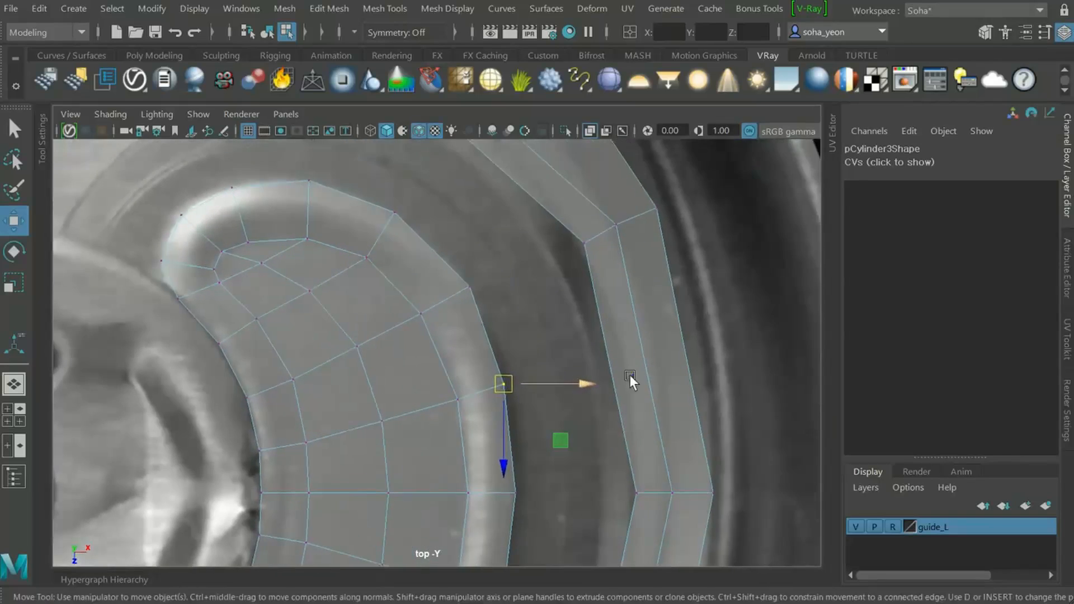
right_click_drag(630, 375, 610, 377, "alt")
middle_click_drag(610, 378, 637, 358, "alt")
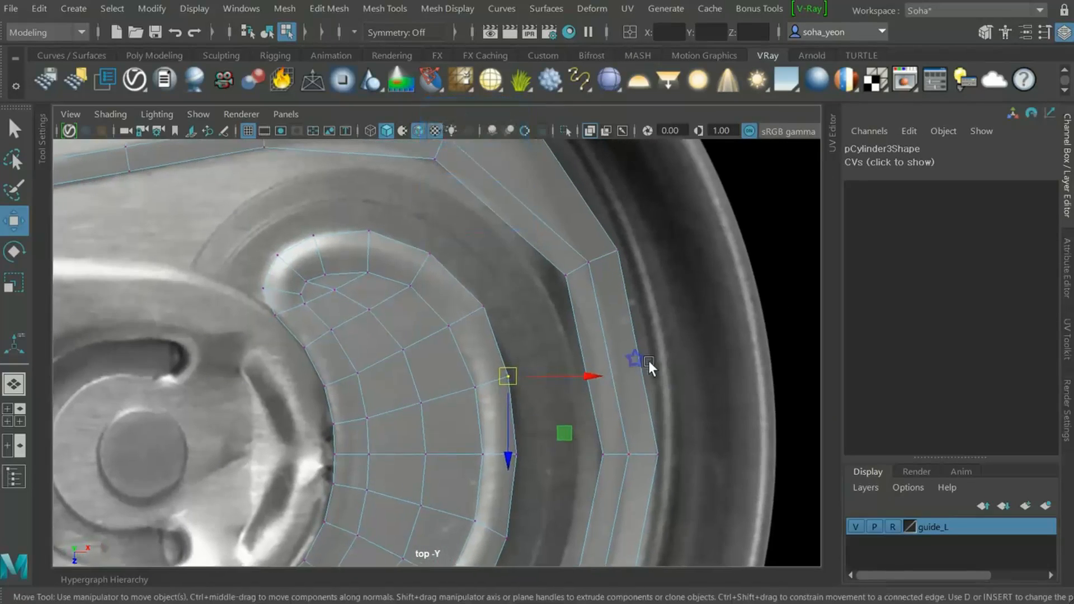
Insert two edge loops across the lid's ring, one in each of the two segments at the upper-right curve around the recess
key("alt+e")
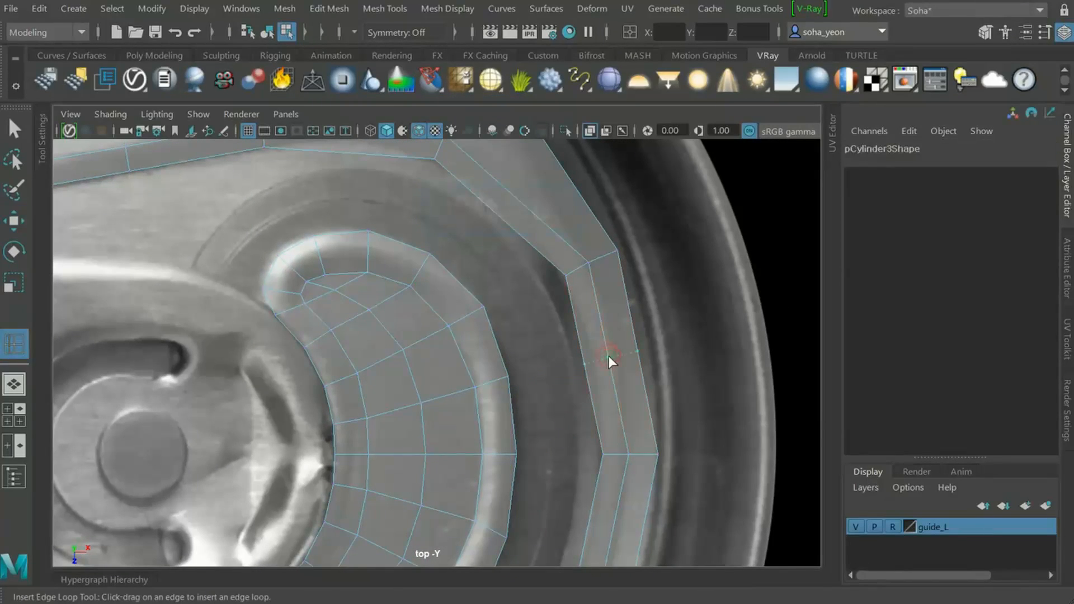
left_click(609, 355)
middle_click_drag(566, 300, 650, 401, "alt")
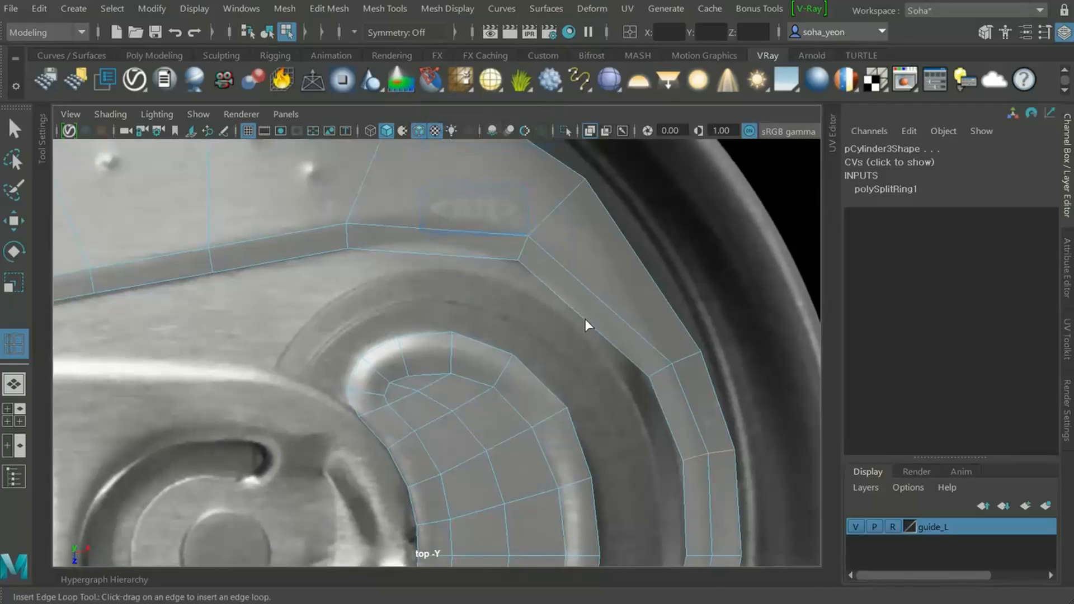
left_click(586, 319)
right_click_drag(664, 340, 606, 340, "alt")
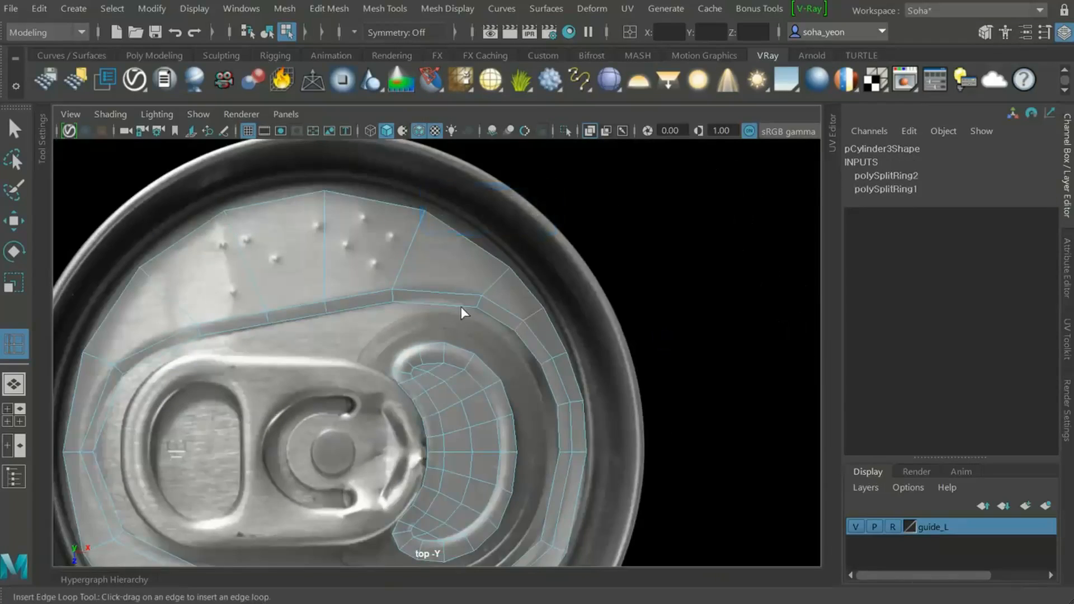
Insert four more edge loops across the lid's upper side, subdividing the segments from above the recess toward the pull tab's finger hole
scroll(606, 364, "up", 2)
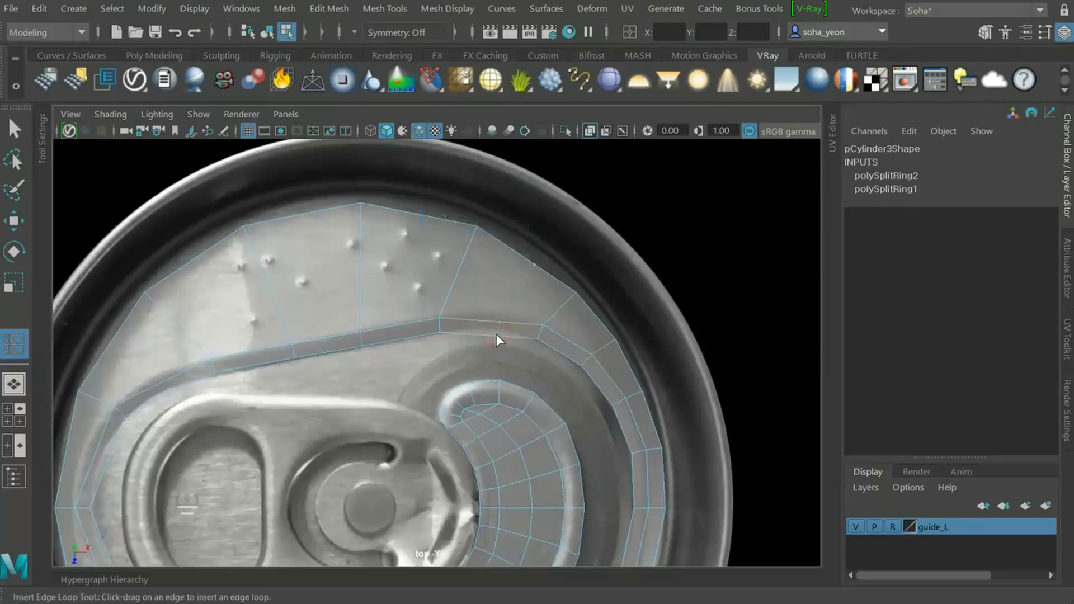
left_click(492, 334)
middle_click_drag(609, 395, 594, 369, "alt")
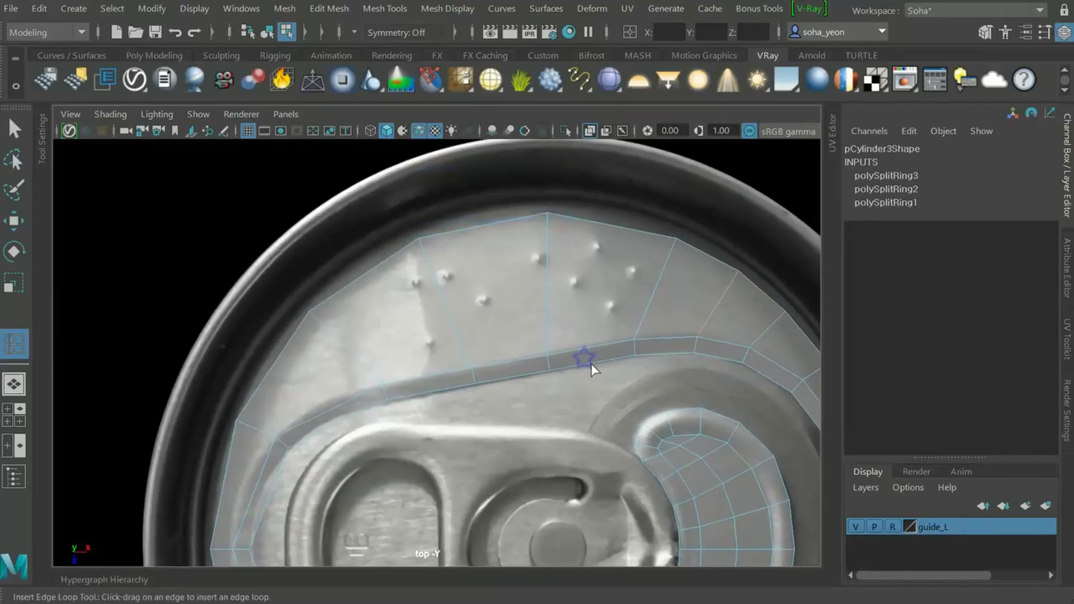
left_click_drag(591, 368, 589, 365)
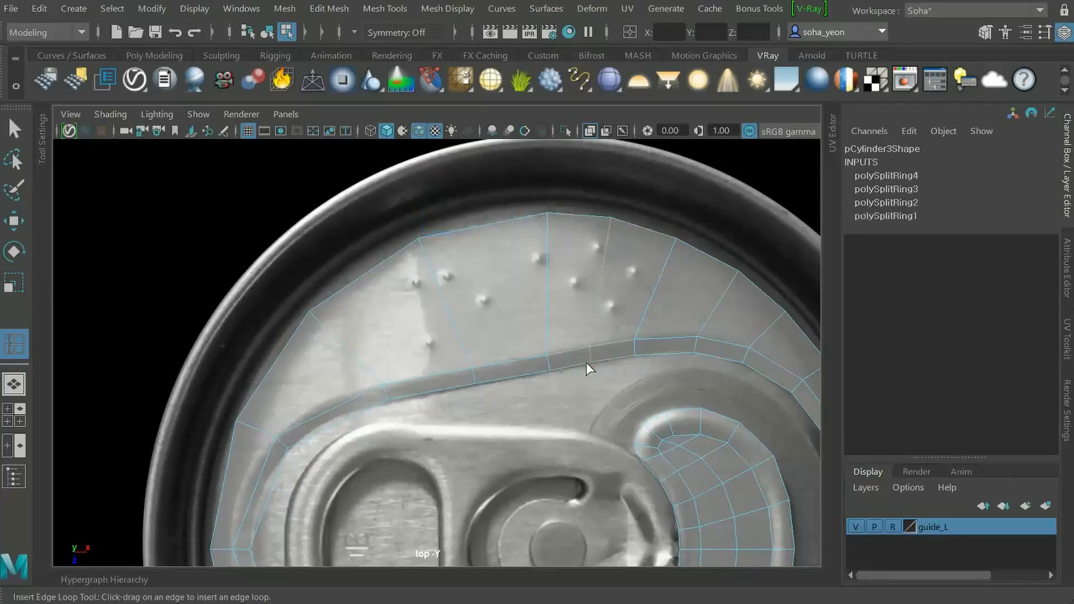
left_click(512, 362)
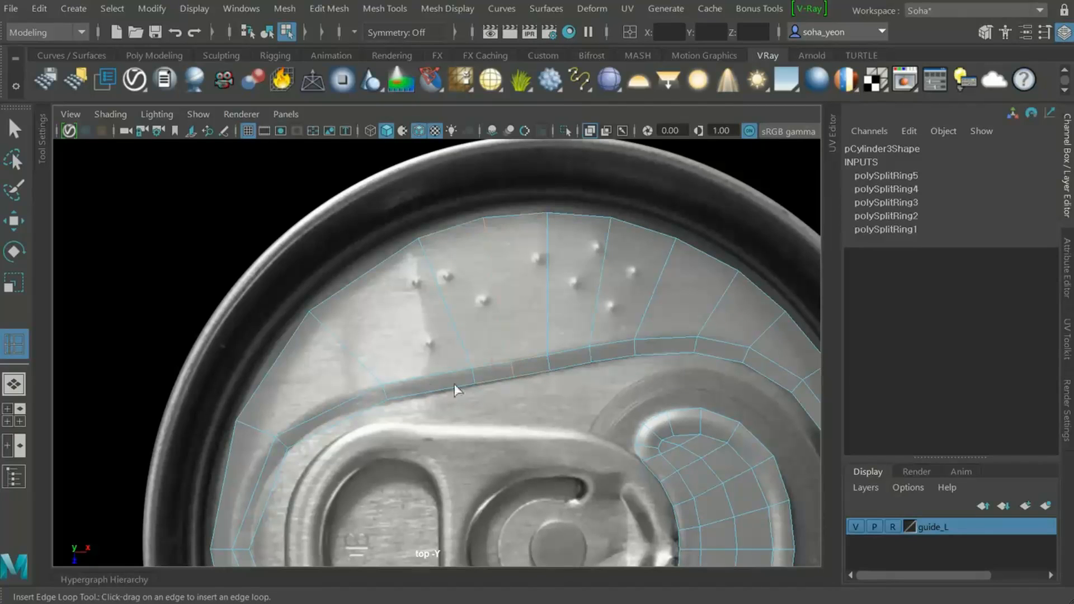
left_click(426, 378)
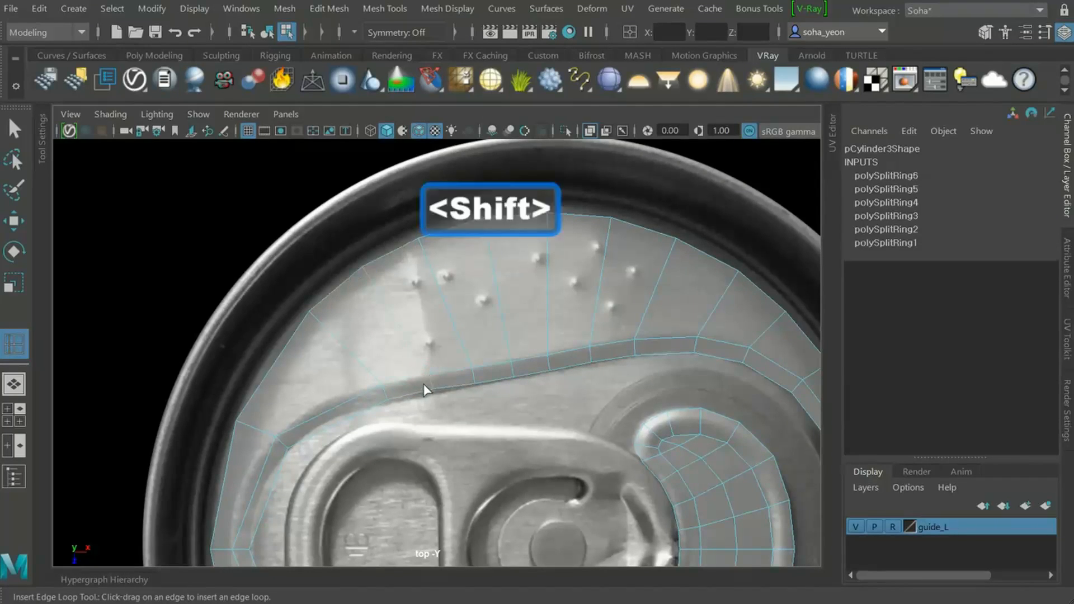
Insert two edge loops across the lid's segments around the far end behind the pull tab, and return to the Move tool
middle_click_drag(427, 386, 493, 324, "alt")
left_click(396, 348)
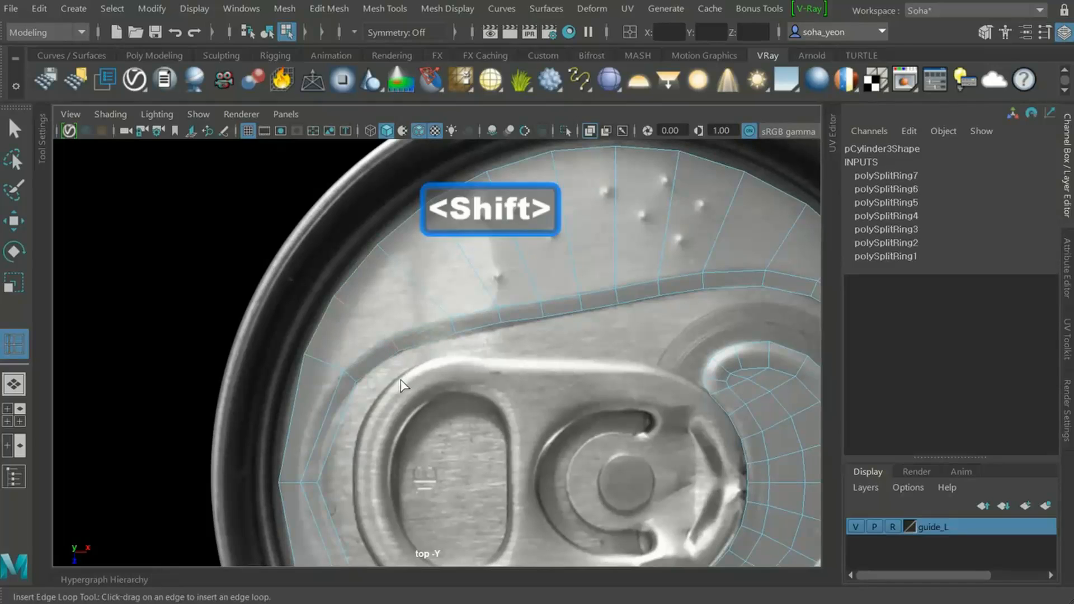
middle_click_drag(412, 379, 431, 347, "alt")
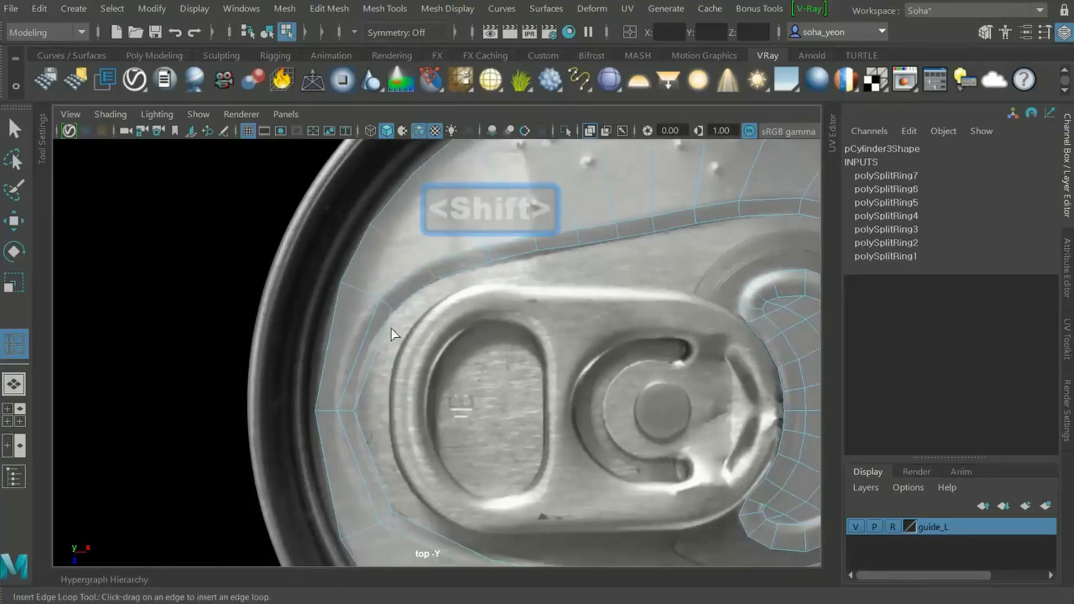
left_click(358, 352)
middle_click_drag(748, 355, 565, 342, "alt")
key("w")
Select the upper-half border edges of the lid opening and the recess, and compare how the segments of the two borders match
scroll(582, 351, "up", 5)
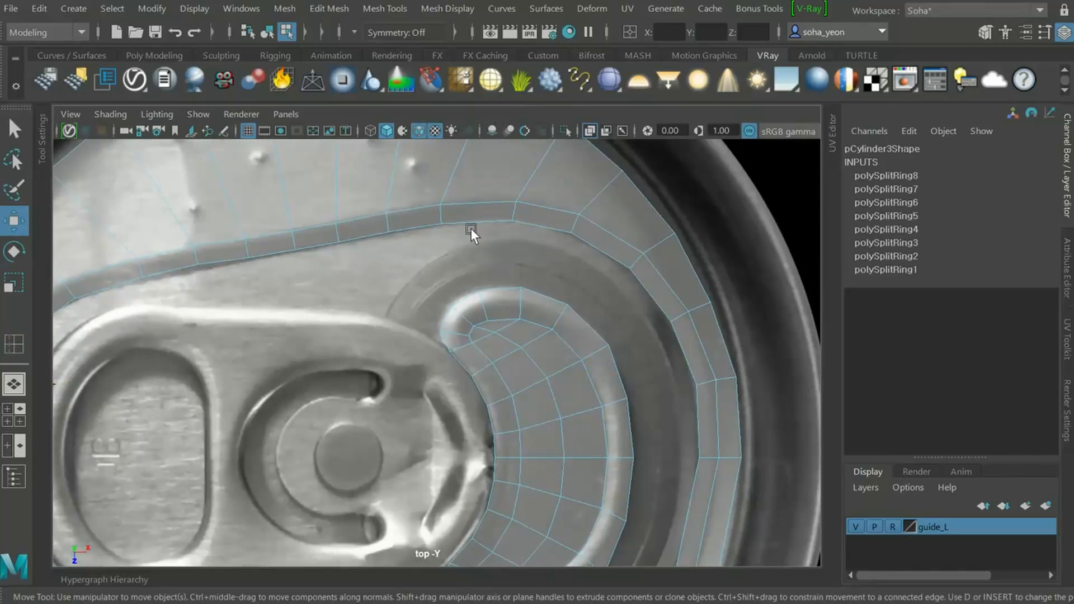
scroll(490, 230, "down", 3)
key("alt+2")
left_click(666, 394)
scroll(657, 398, "up", 3)
key("alt")
left_click(392, 237, "shift")
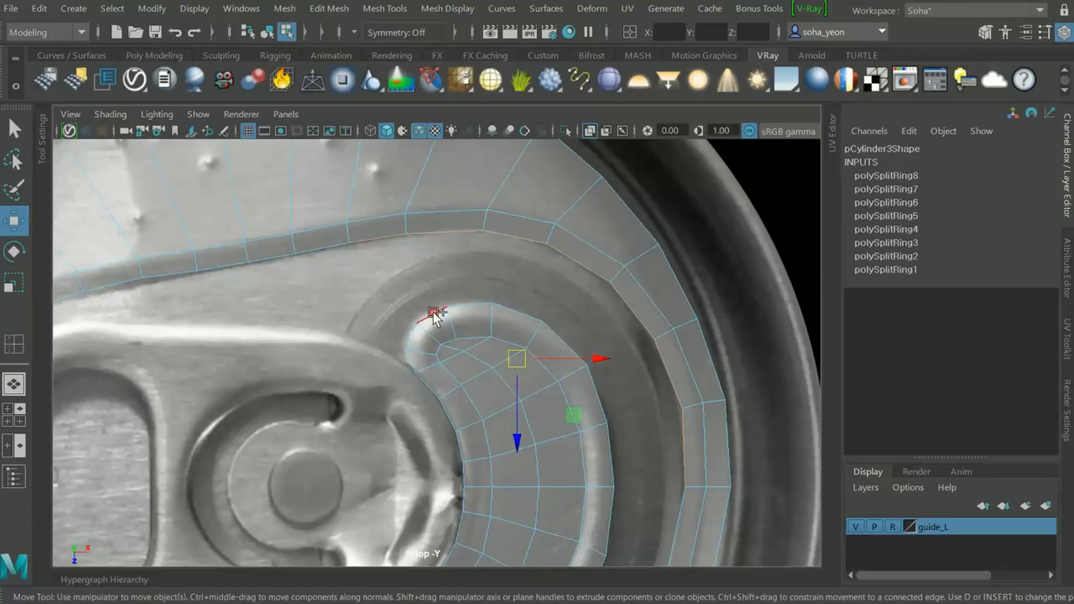
key("shift")
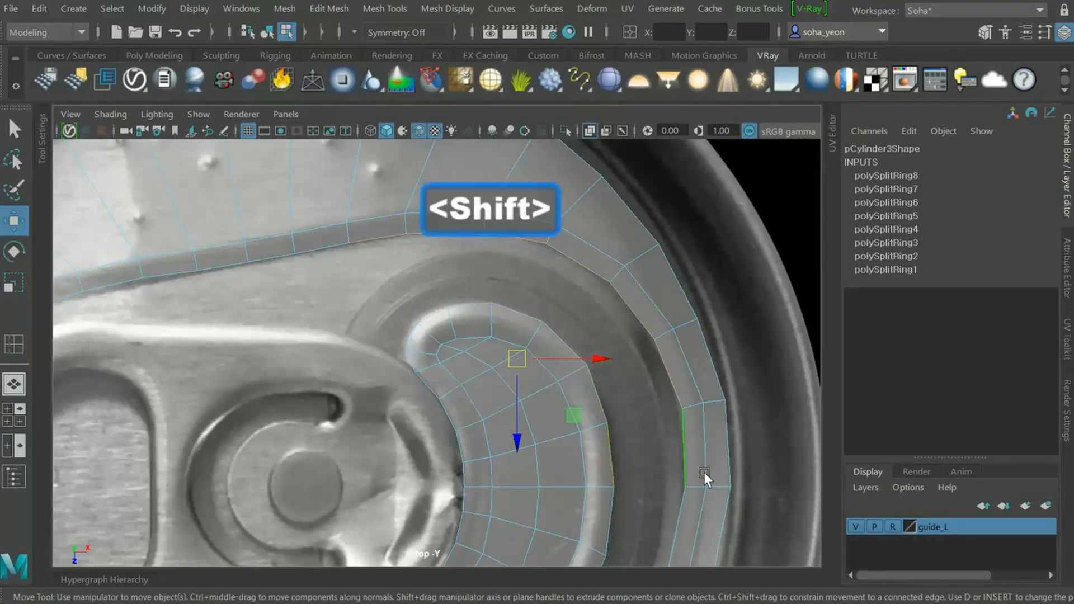
key("alt+r")
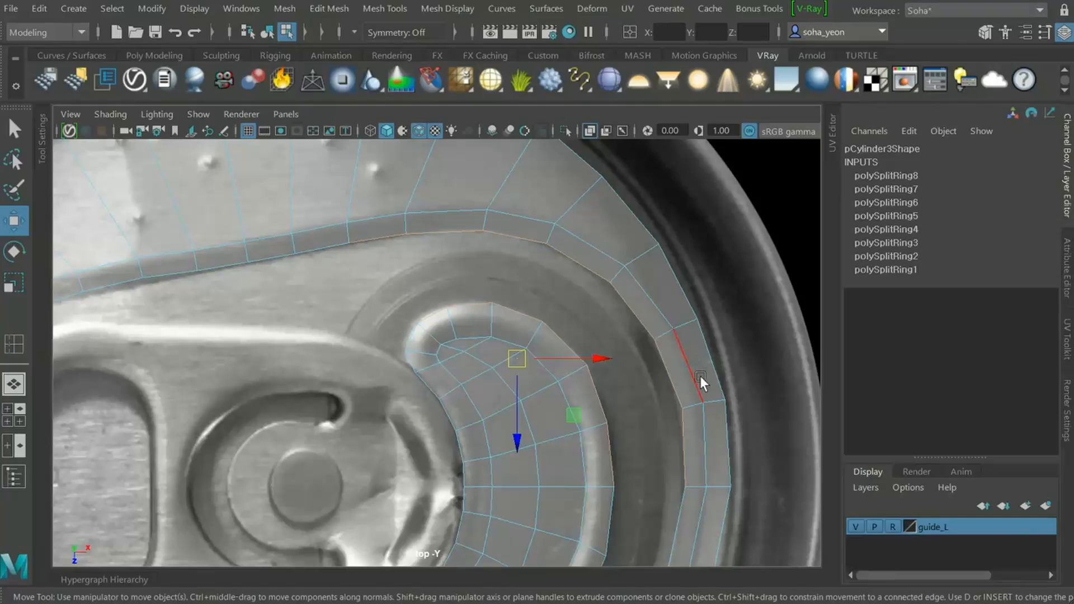
right_click_drag(616, 397, 656, 423, "alt")
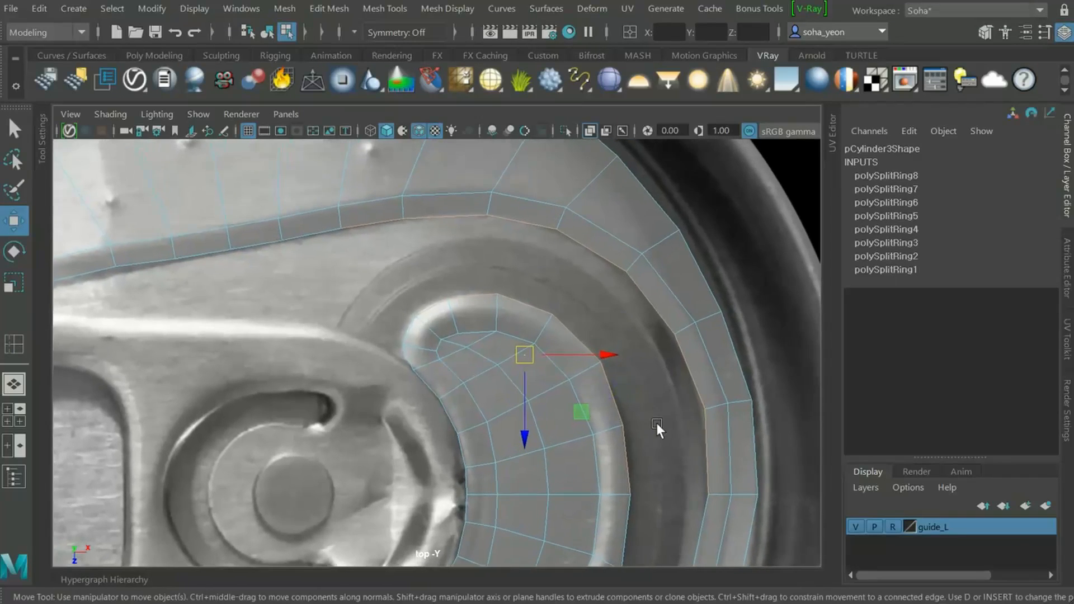
middle_click_drag(687, 452, 667, 430, "alt")
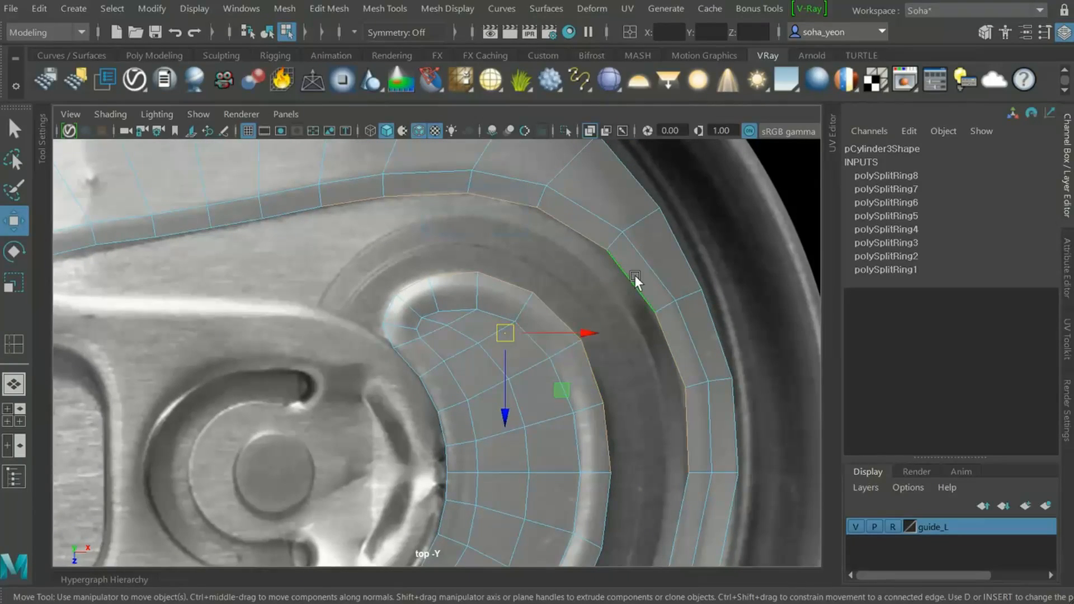
middle_click_drag(550, 299, 568, 296, "alt")
right_click_drag(660, 309, 750, 324, "alt")
middle_click_drag(551, 308, 541, 321, "alt")
middle_click_drag(587, 283, 569, 310, "alt")
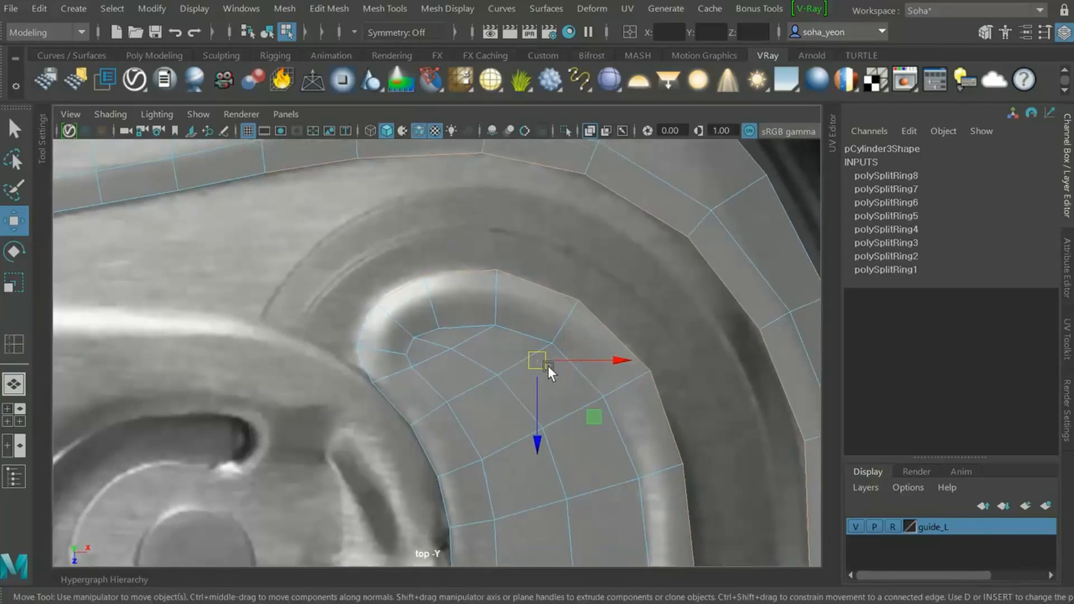
right_click_drag(547, 372, 602, 368, "alt")
Insert an edge loop across the recess between its topmost border vertex and the neighbouring vertex toward the outer curve
key("alt+e")
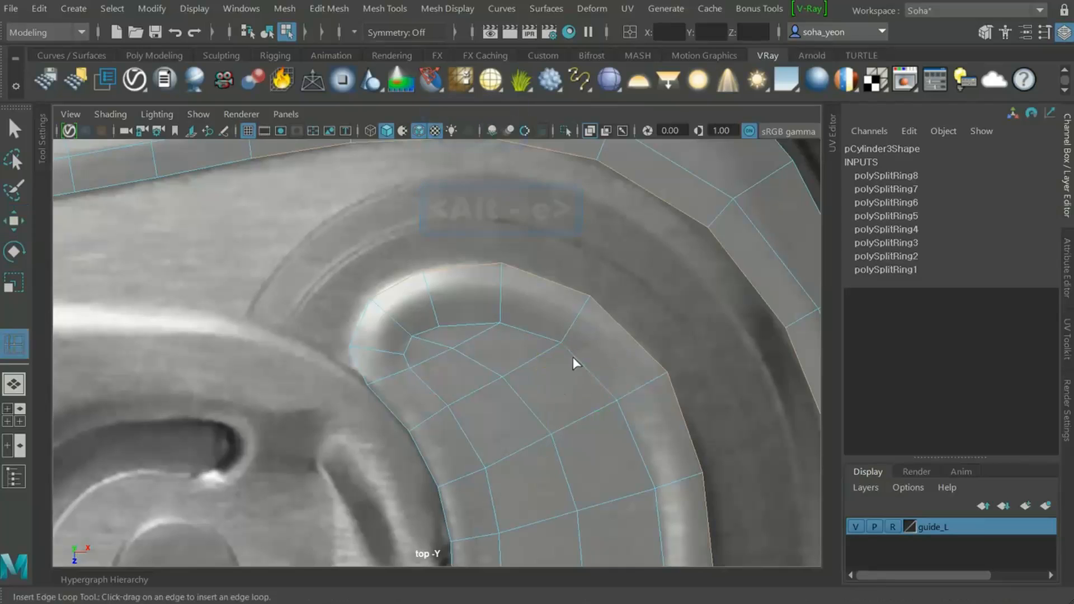
key("alt")
left_click(539, 331)
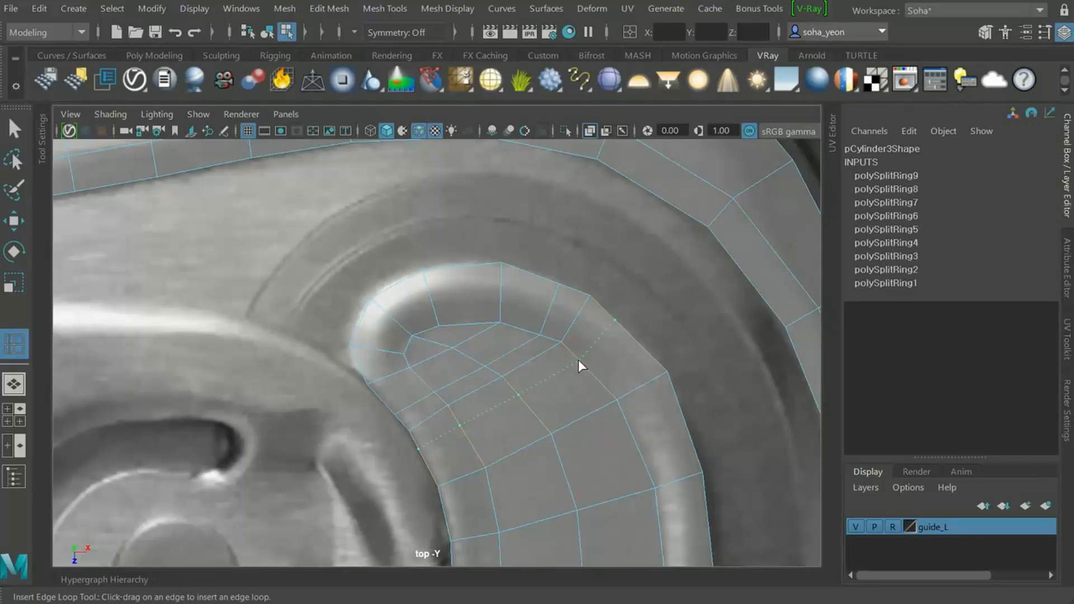
Insert another edge loop across the recess, just below its rounded upper end, and return to the Move tool
left_click(579, 359)
key("w")
key("alt+q")
right_click_drag(658, 338, 573, 354, "alt")
middle_click_drag(573, 355, 566, 316, "alt")
right_click_drag(566, 317, 598, 336, "alt")
Select the facing upper-half border edges of the recess and the lid opening, bridge them, and return to object selection
left_click(547, 385)
middle_click_drag(546, 363, 558, 419, "alt")
right_click_drag(558, 419, 579, 417, "alt")
left_click(427, 330, "shift")
left_click(382, 267, "shift")
left_click(645, 441, "shift")
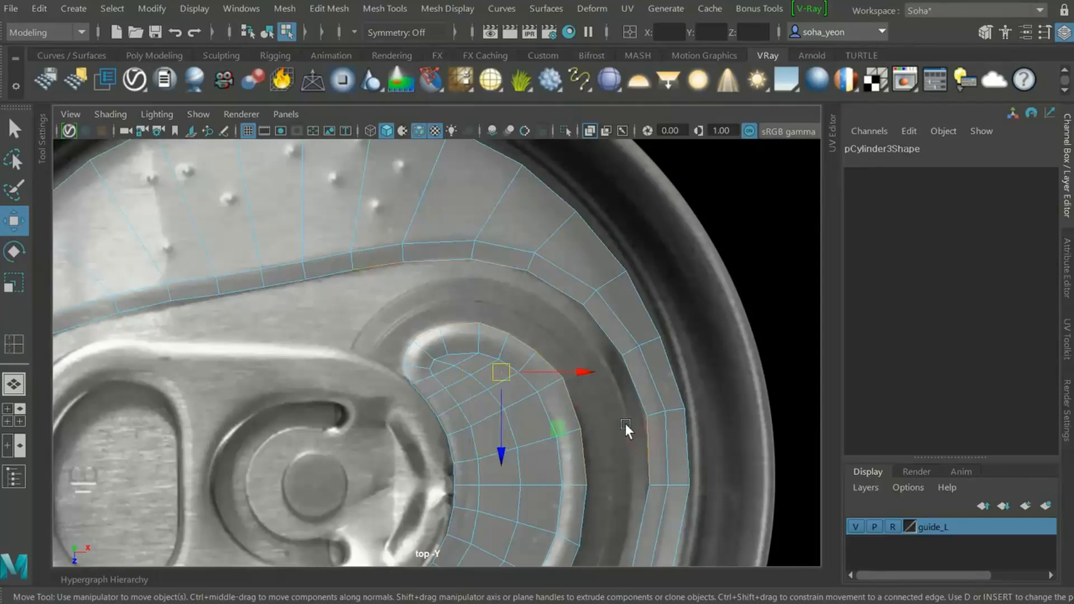
key("alt+r")
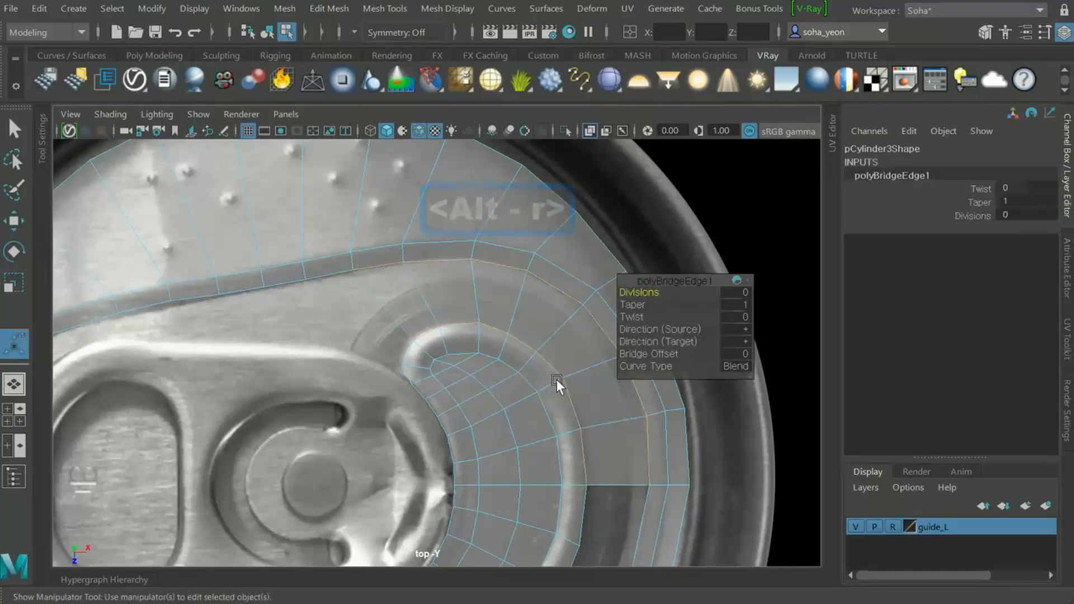
scroll(557, 380, "down", 3)
scroll(509, 349, "up", 2)
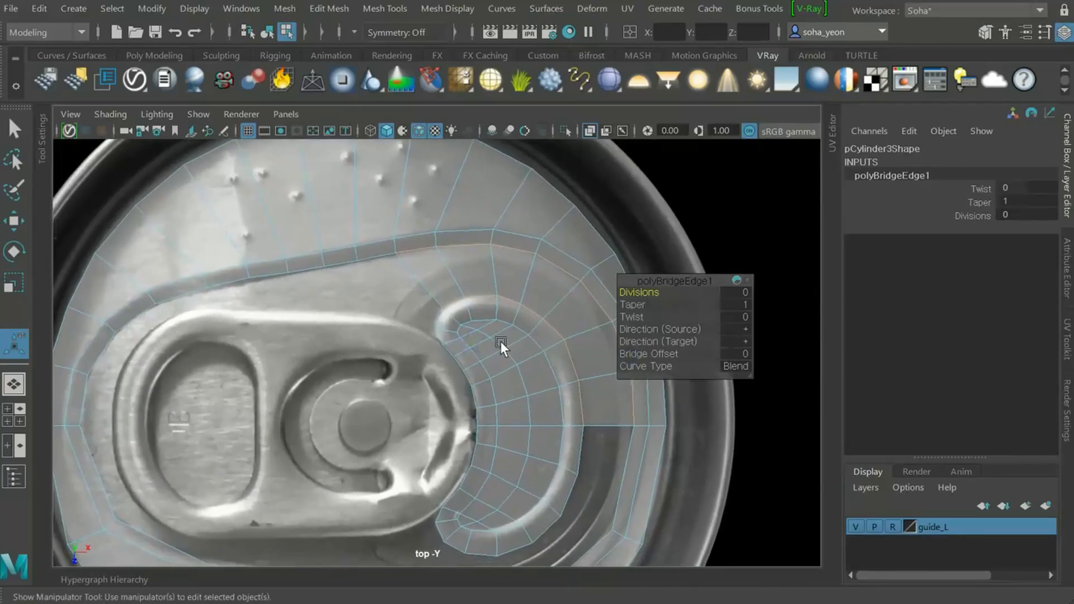
key("alt+grave")
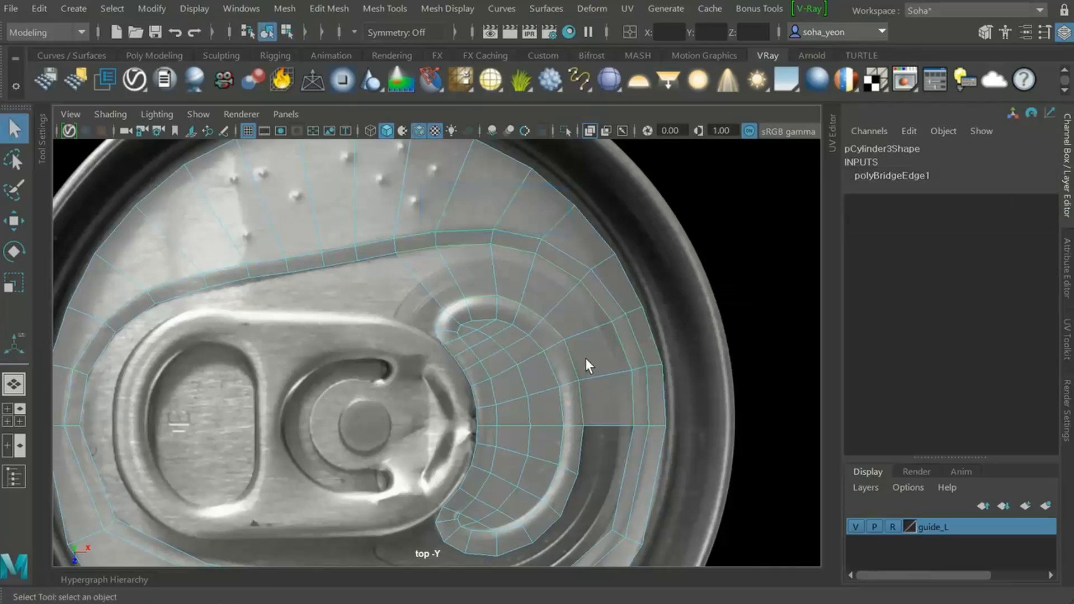
Append a polygon from the recess's inner border edge just above the centre line to the matching edge at the opening's far end
middle_click_drag(551, 372, 626, 377, "alt")
scroll(626, 377, "up", 1)
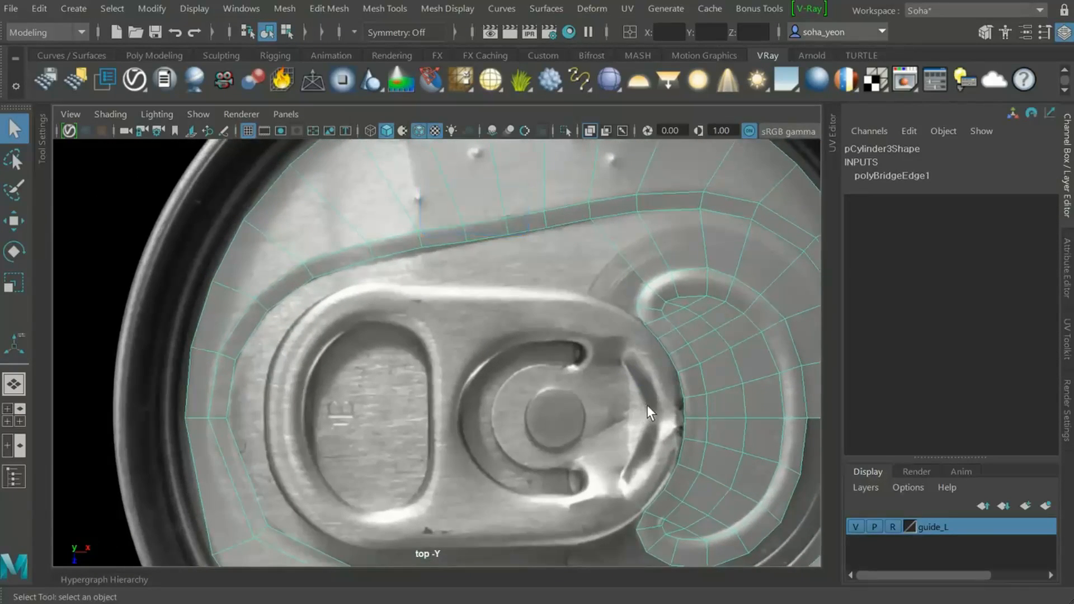
key("alt+a")
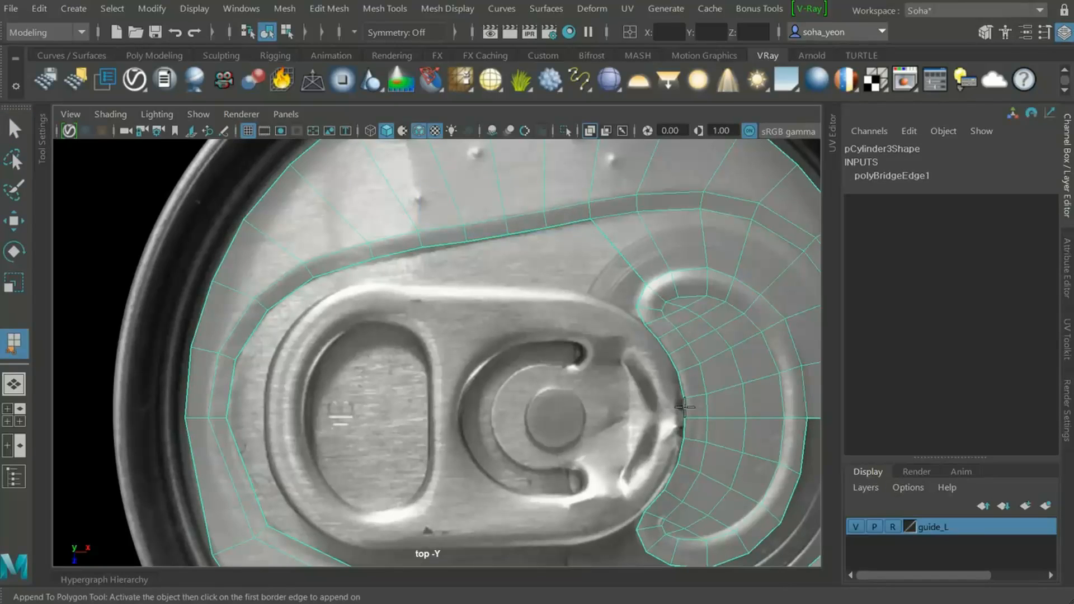
left_click(684, 408)
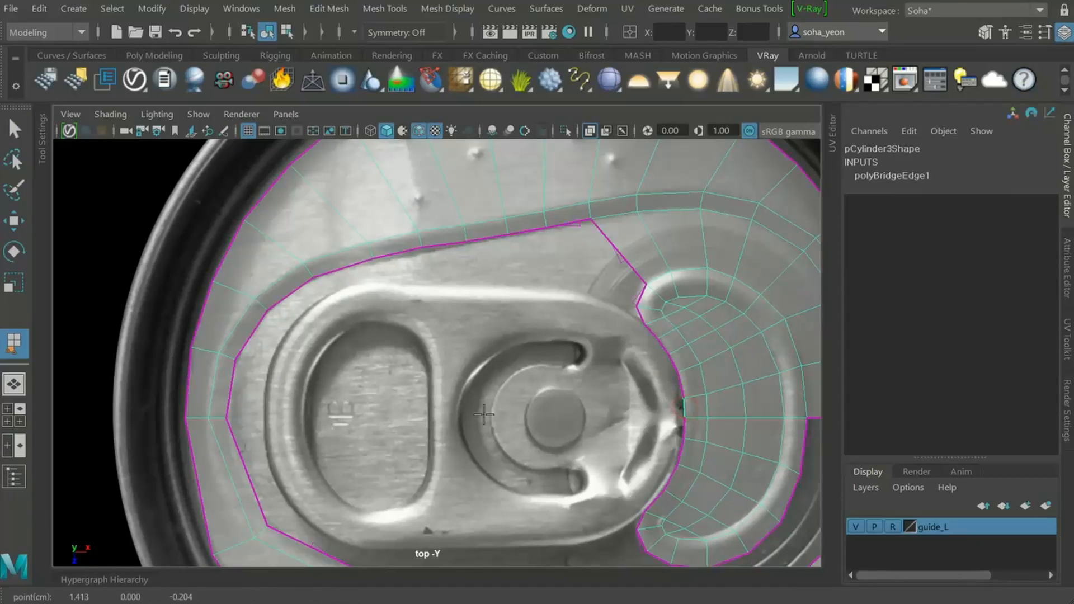
left_click(231, 398)
key("Return")
key("w")
scroll(594, 409, "down", 6)
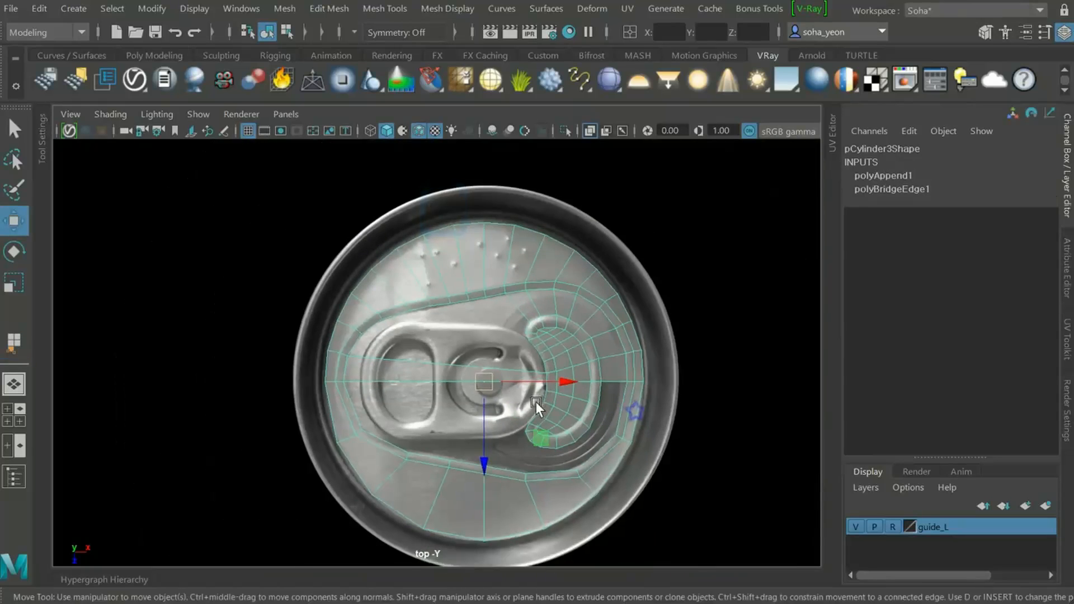
Delete all lid and recess faces below the horizontal centre line, keeping only the upper half of the mesh
key("alt+3")
left_click_drag(695, 520, 267, 342)
key("Delete")
scroll(425, 352, "up", 4)
left_click_drag(677, 371, 591, 329)
key("ctrl+grave")
middle_click_drag(441, 316, 456, 376, "alt")
mouse_move(456, 375)
right_mouse_down("alt")
mouse_move(512, 381)
mouse_move(468, 376)
right_mouse_up("alt")
key("alt+1")
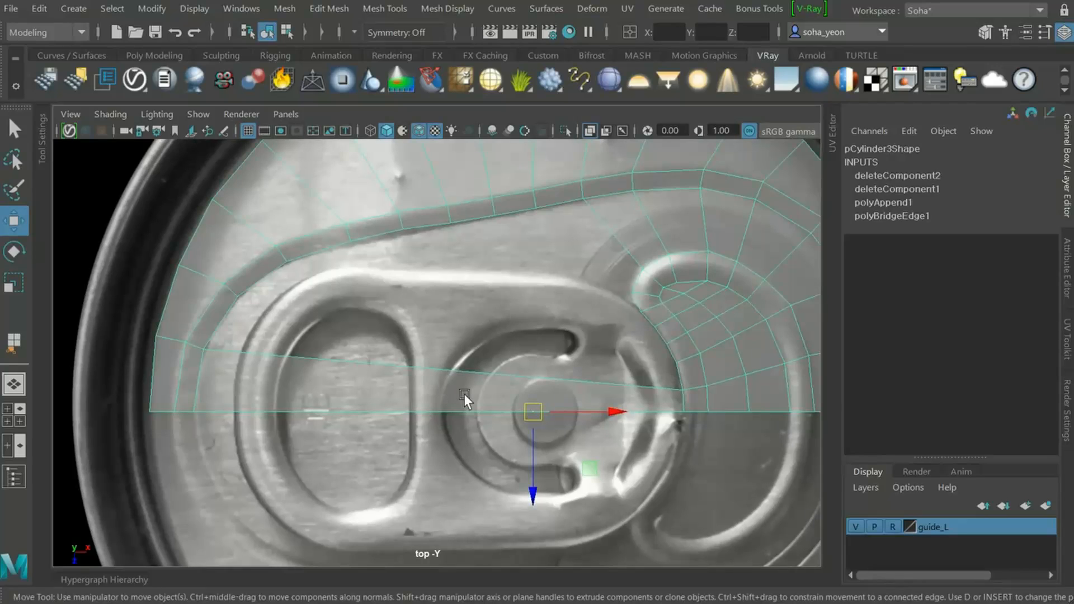
key("alt+3")
left_click(394, 384)
middle_click_drag(486, 446, 458, 442, "alt")
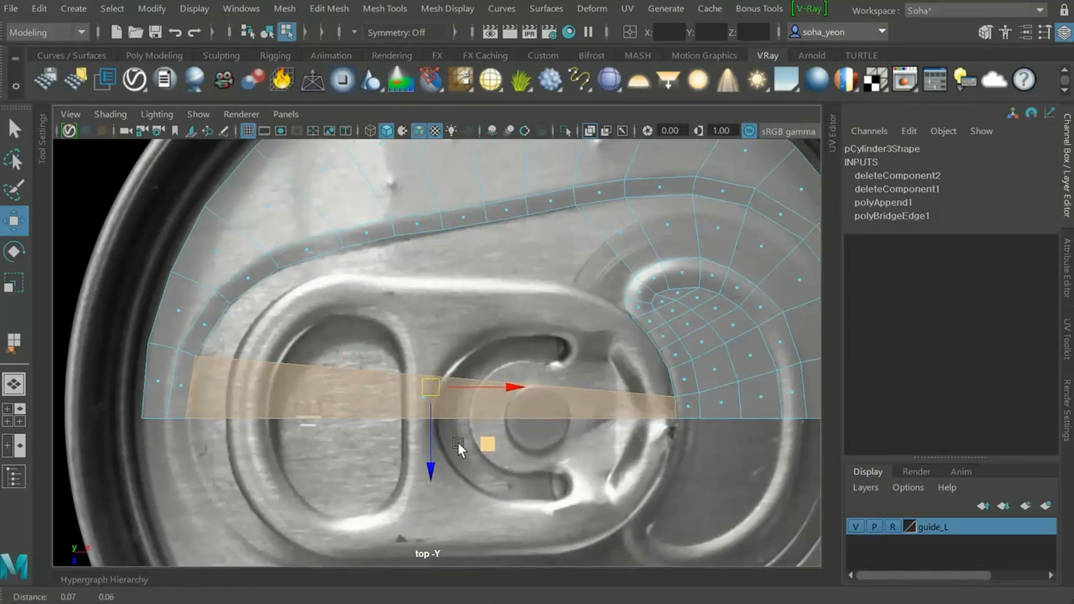
key("alt+t")
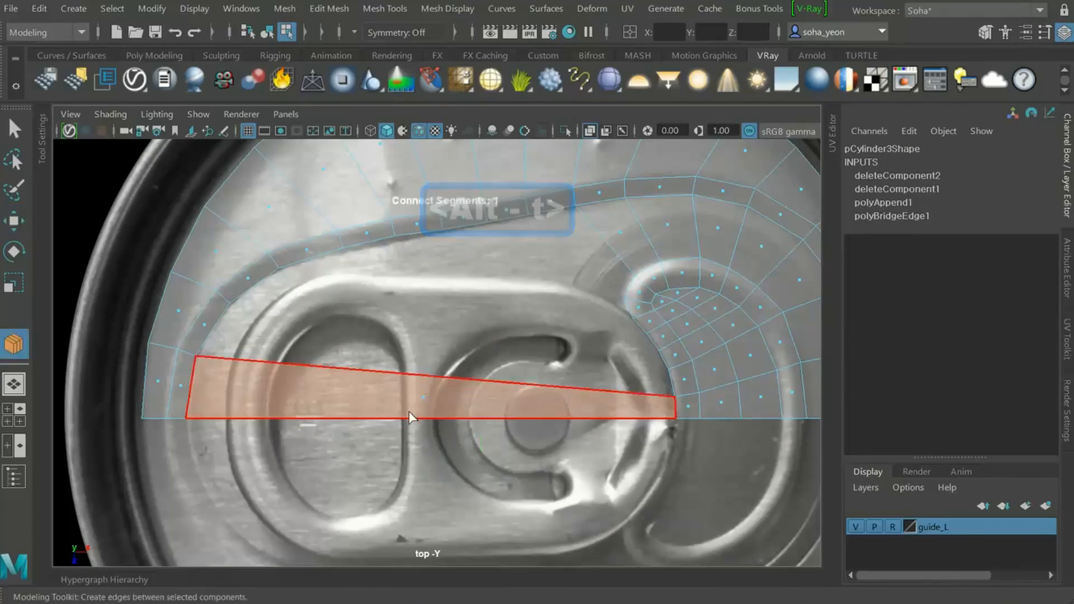
key("w")
scroll(481, 425, "up", 3)
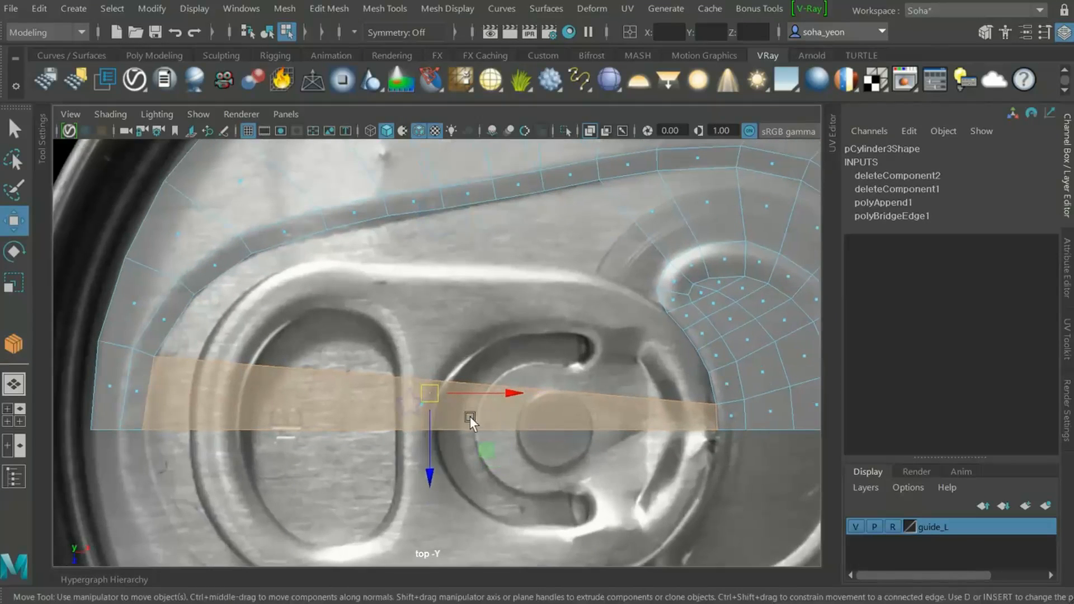
middle_click_drag(459, 416, 463, 441, "alt")
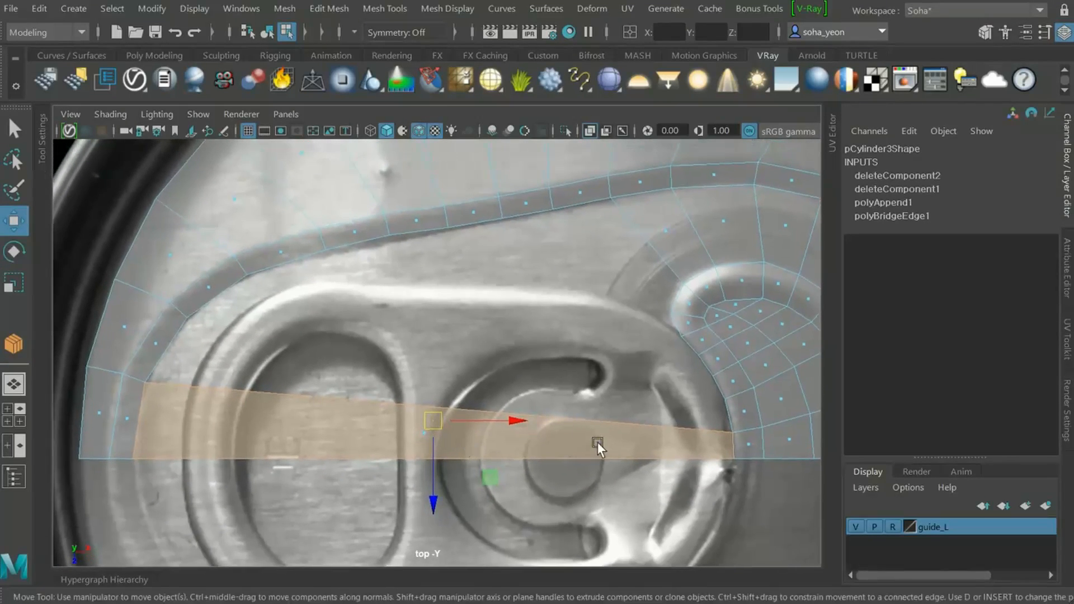
right_click_drag(596, 442, 620, 439, "alt")
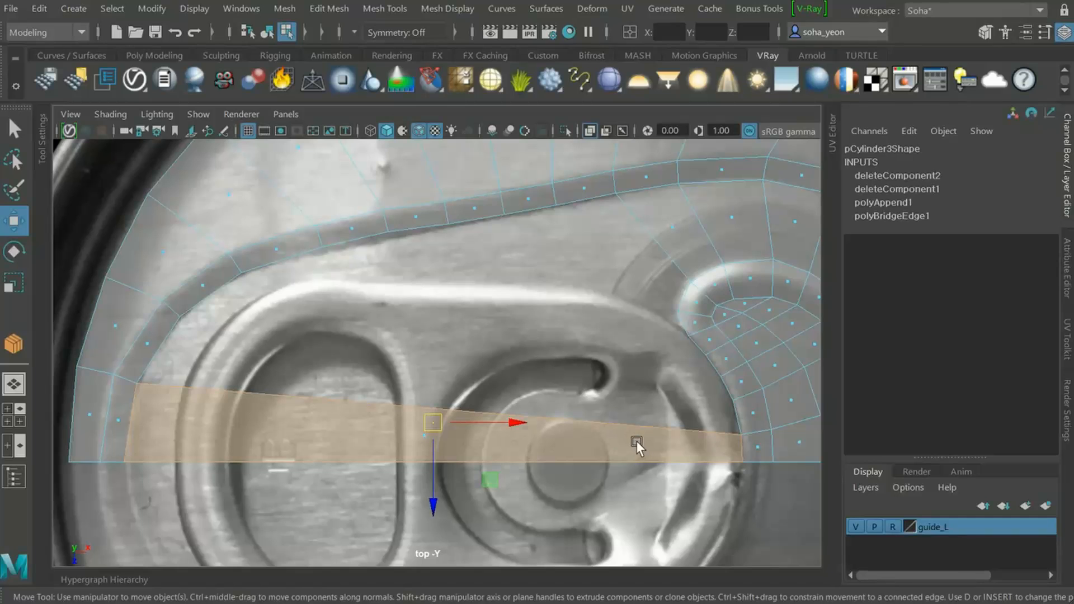
Append a second polygon directly above the first strip, joining the next recess border edge to the next edge of the lid opening
key("alt+a")
left_click(736, 413)
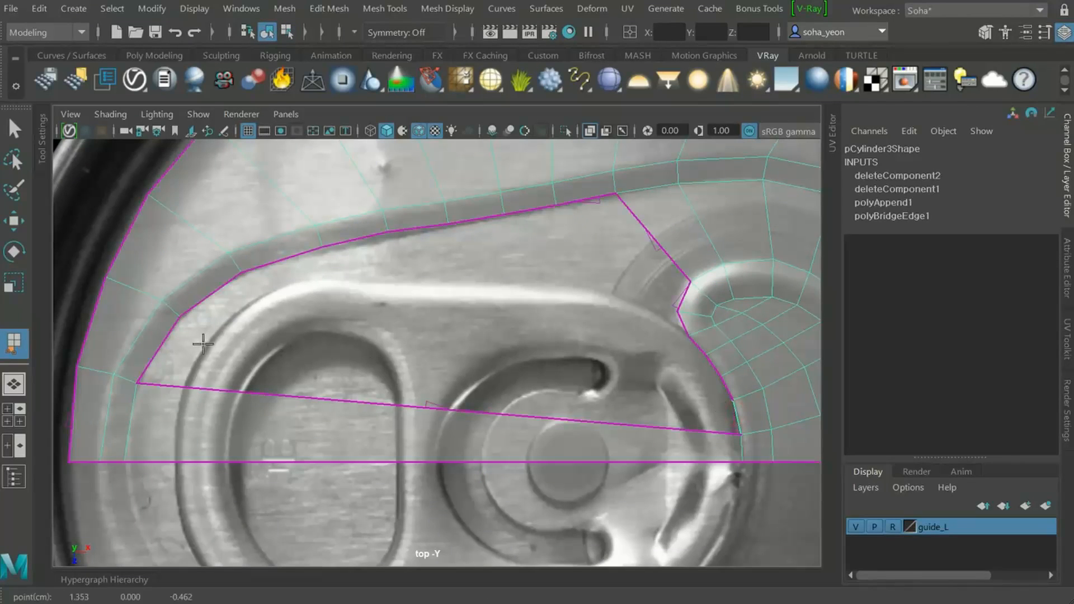
left_click(162, 341)
key("w")
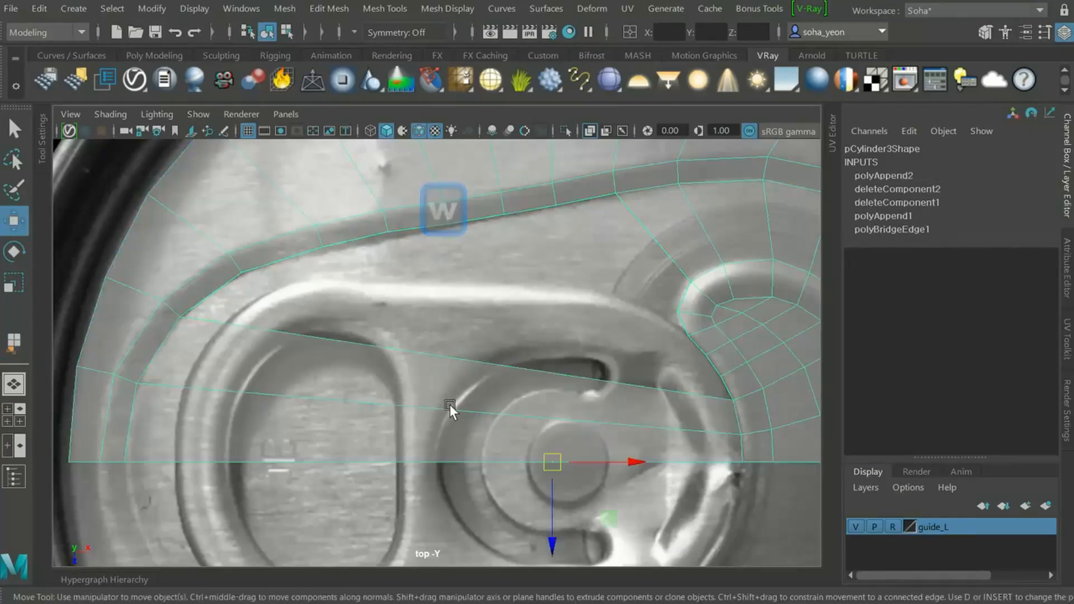
Divide the two long appended faces crosswise with Connect using 5 segments, and return to object selection
key("alt+3")
left_click_drag(371, 356, 492, 448)
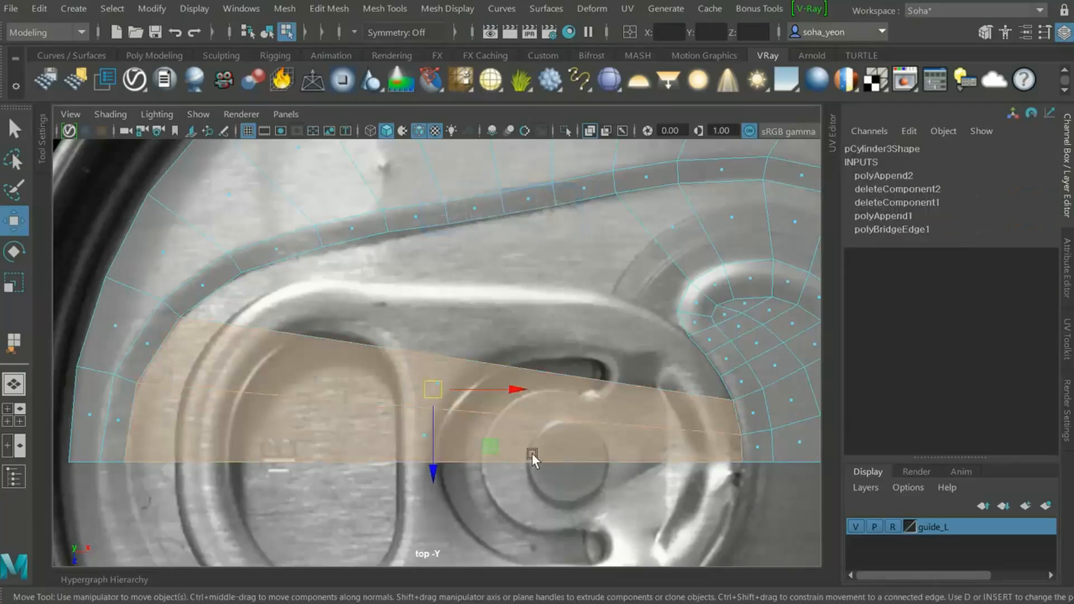
key("alt+t")
middle_click_drag(408, 425, 478, 425, "ctrl")
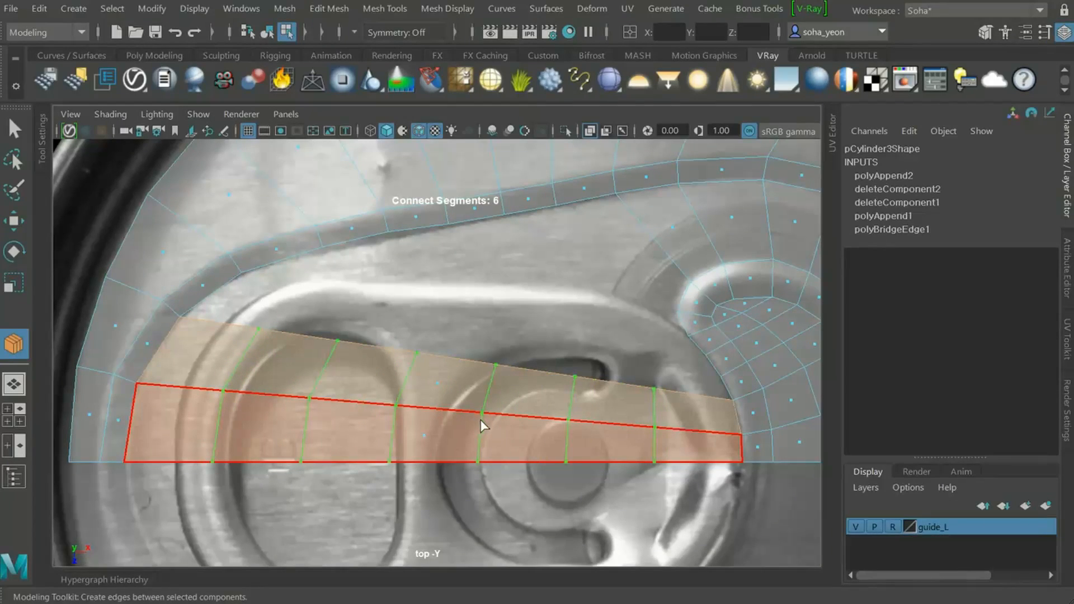
middle_click_drag(481, 421, 487, 421, "ctrl")
middle_click_drag(486, 421, 469, 416, "ctrl")
key("w")
middle_click_drag(352, 364, 427, 411, "alt")
right_click_drag(426, 411, 471, 412, "alt")
scroll(408, 377, "down", 4)
key("F8")
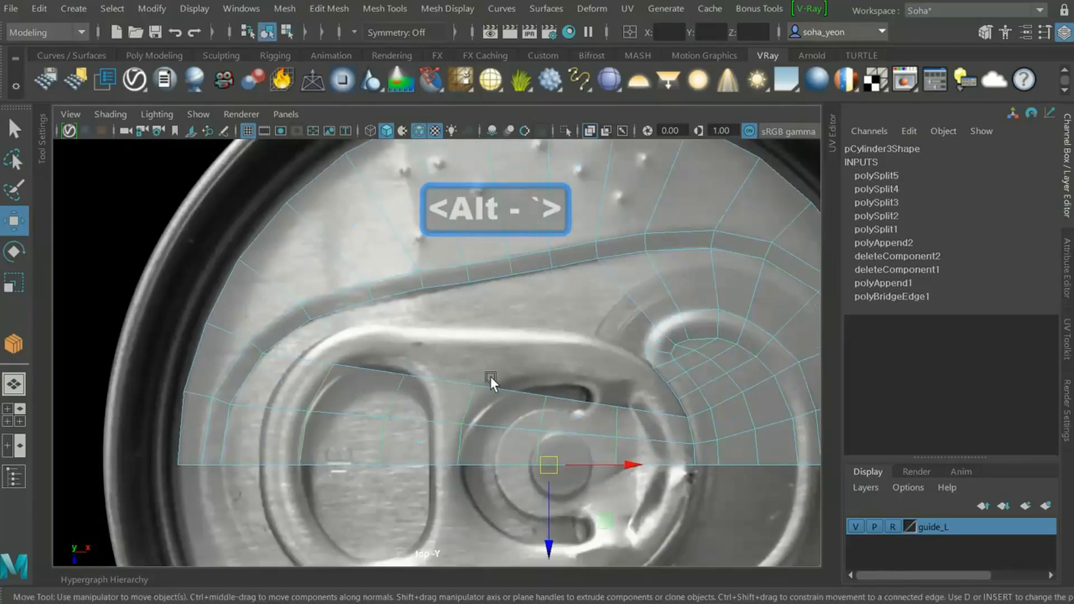
Turn off X-ray shading, isolate the lid mesh in the view, and switch to edge selection around the remaining hole
middle_click_drag(511, 384, 436, 376, "alt")
key("alt+shift+x")
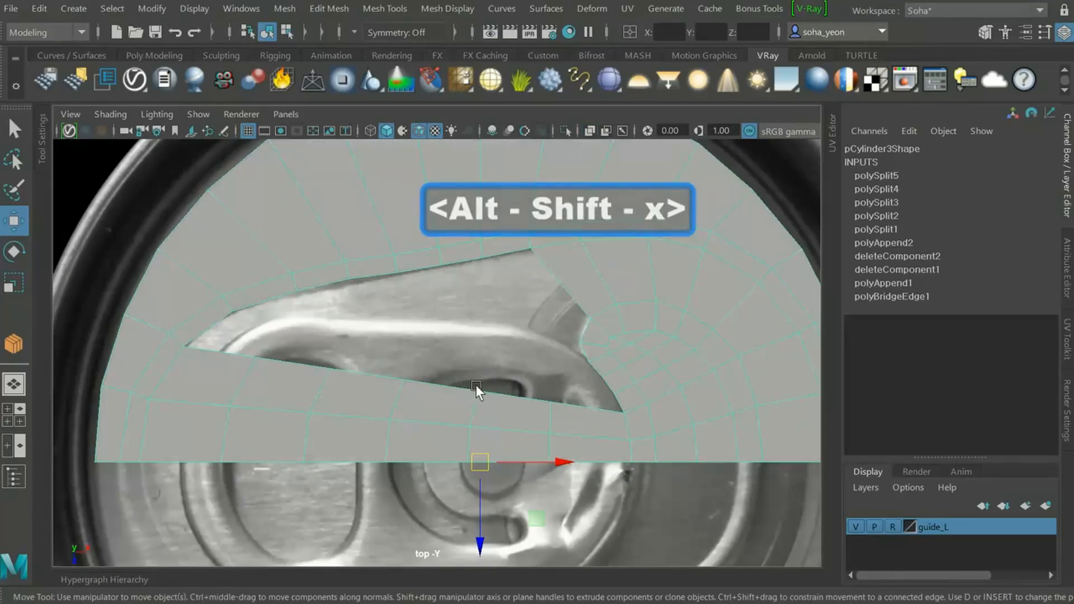
key("shift+alt+a")
middle_click_drag(351, 376, 437, 375, "alt")
scroll(364, 366, "down", 2)
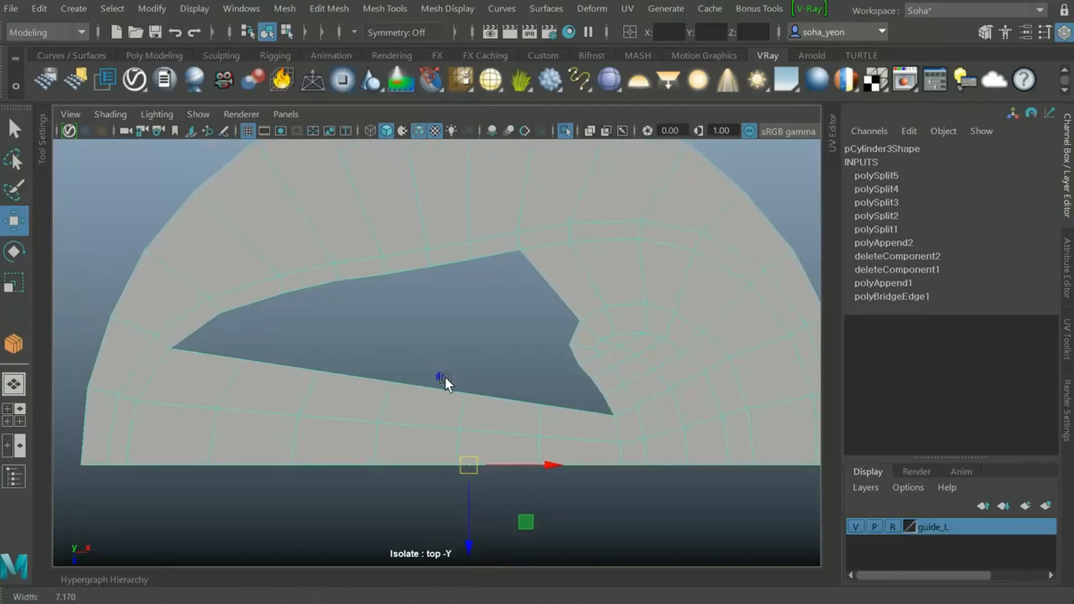
scroll(448, 378, "up", 2)
key("alt+2")
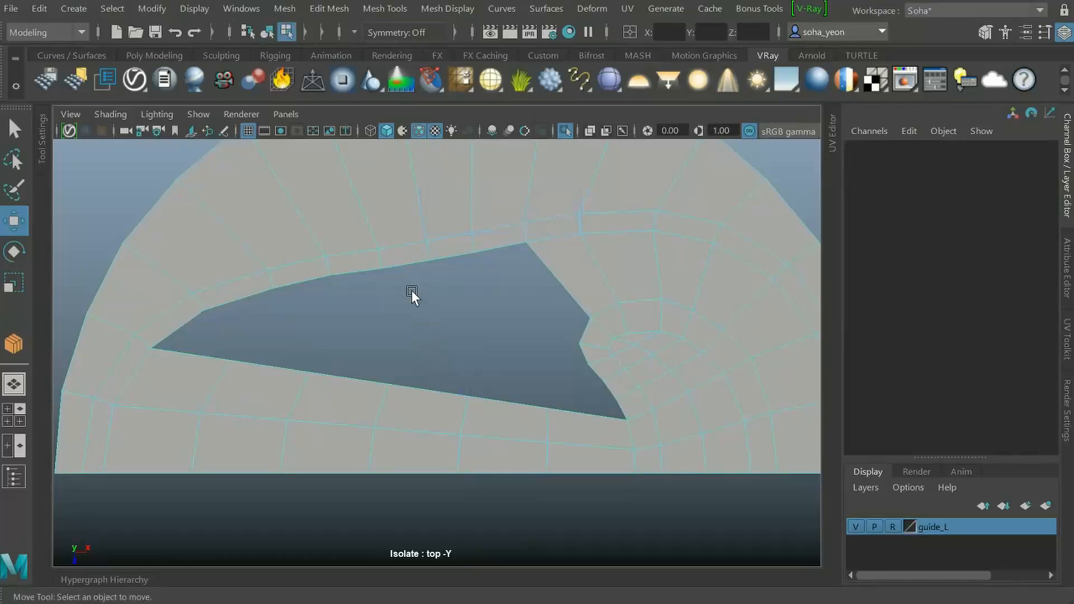
scroll(411, 291, "up", 1)
right_click_drag(488, 311, 501, 315, "alt")
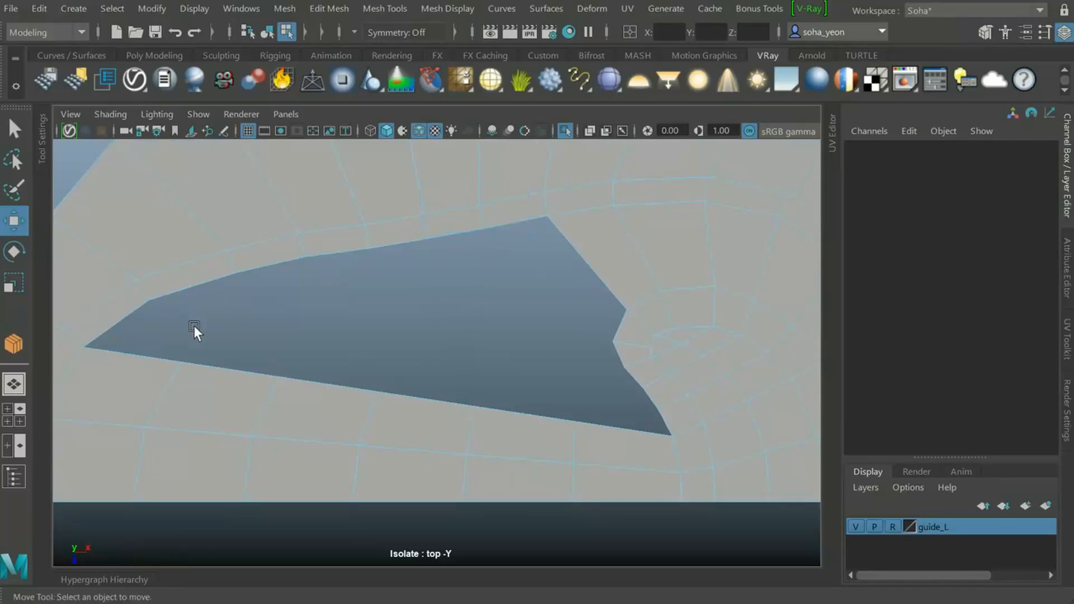
key("alt")
right_click_drag(482, 360, 480, 344, "alt")
key("alt")
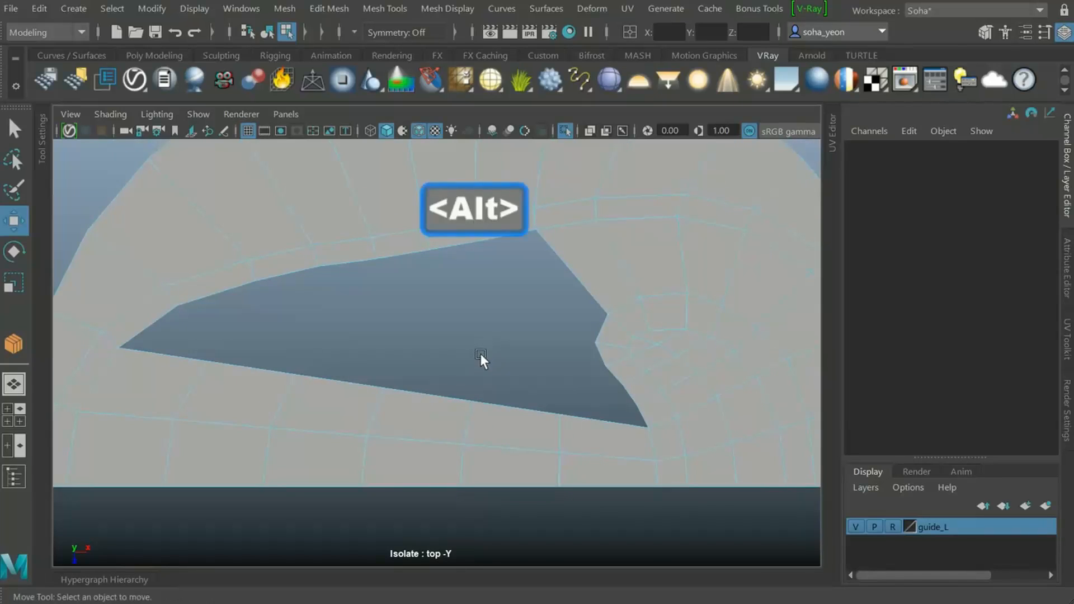
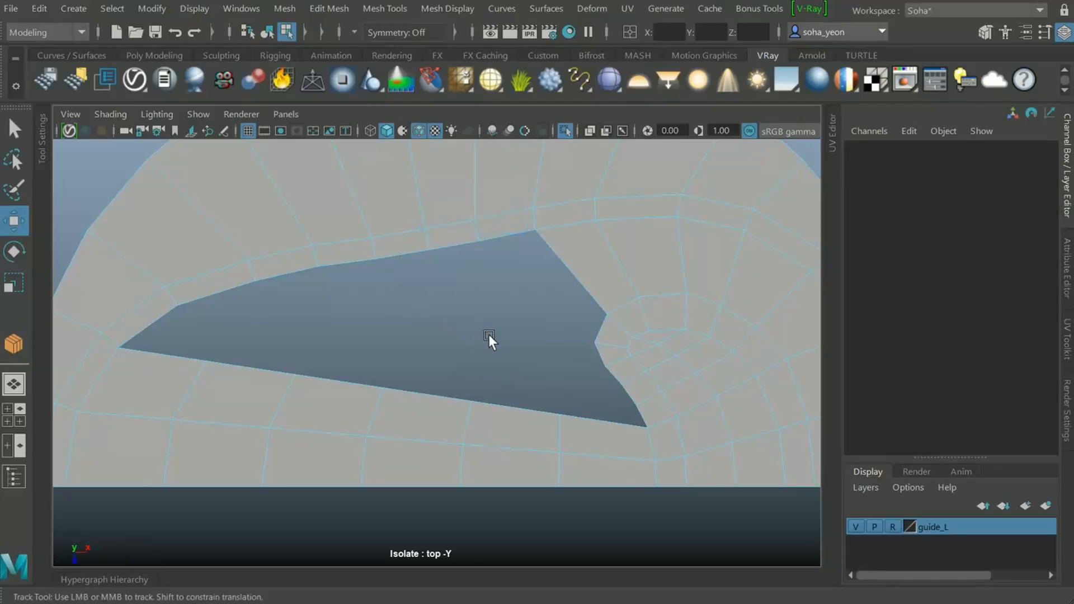
Select the isolated lid mesh and activate the Quad Draw tool on it for filling the hole
middle_click_drag(489, 335, 496, 353, "alt")
key("alt+grave")
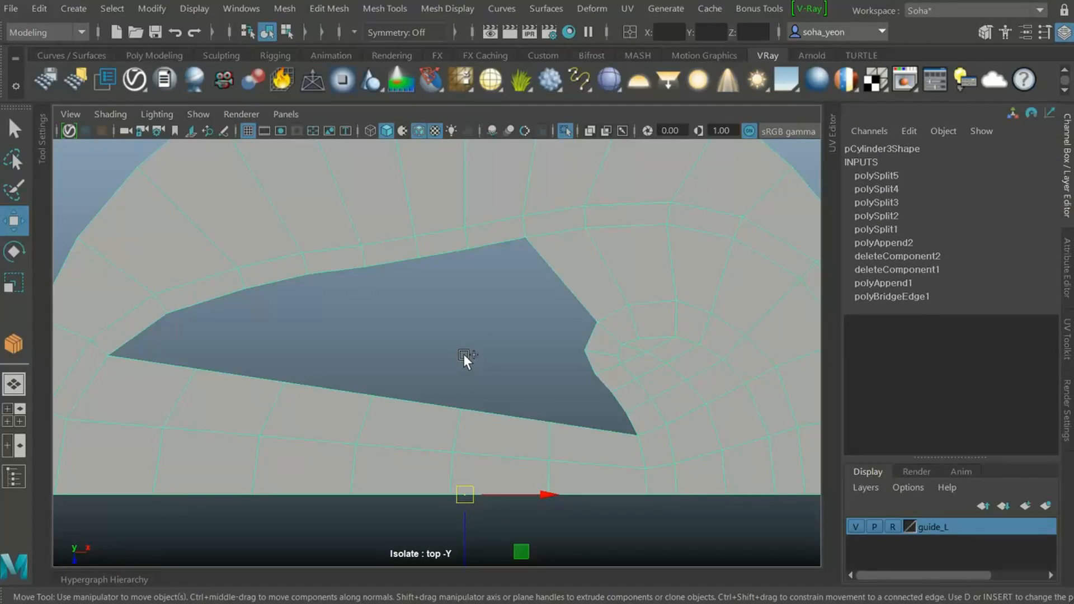
key("ctrl+alt+shift+z")
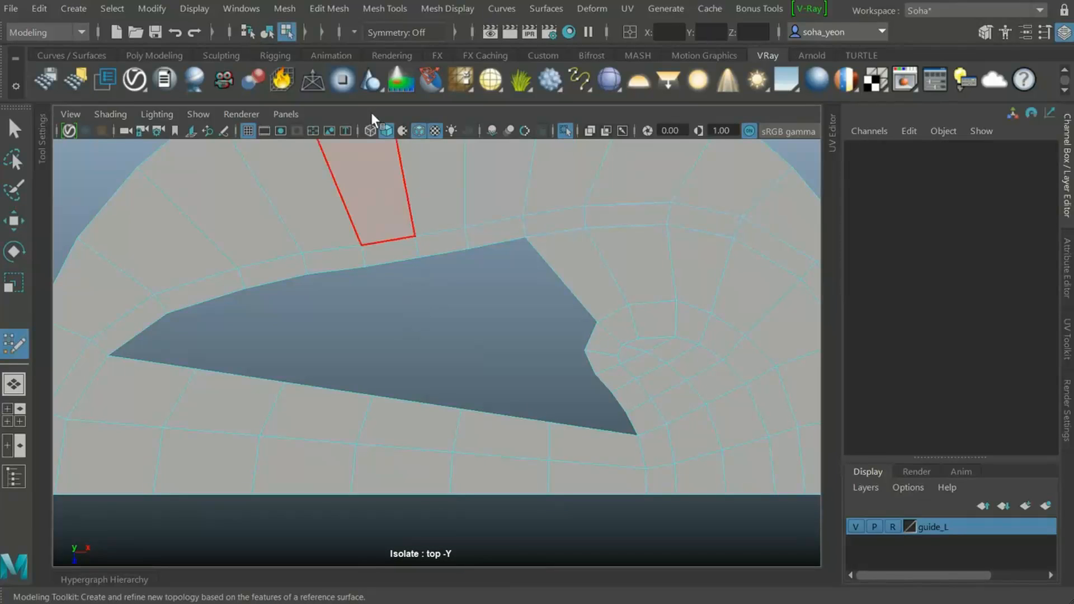
left_click(381, 9)
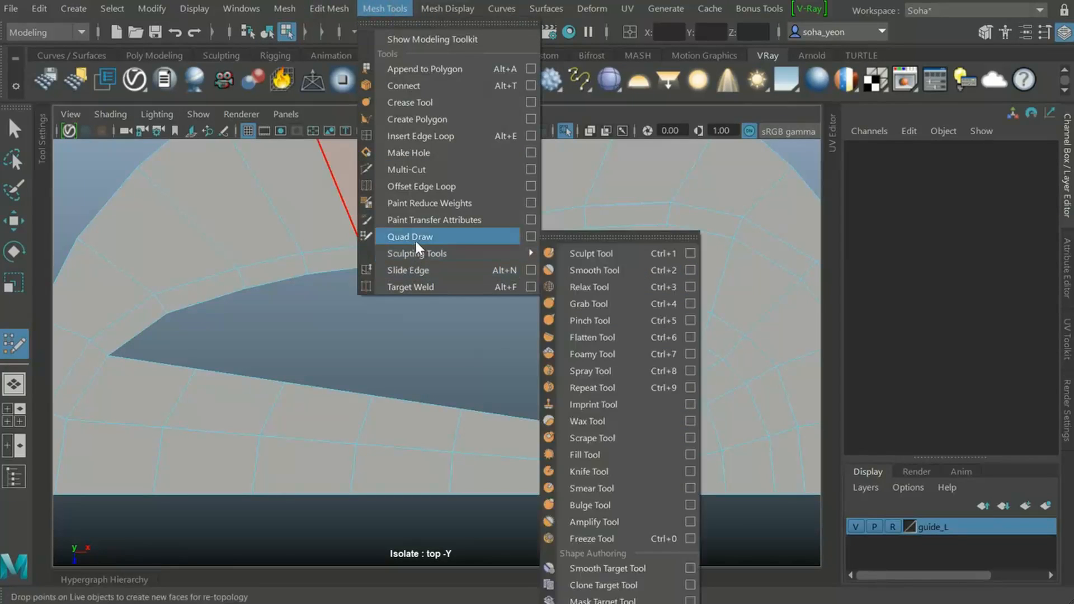
left_click(607, 108)
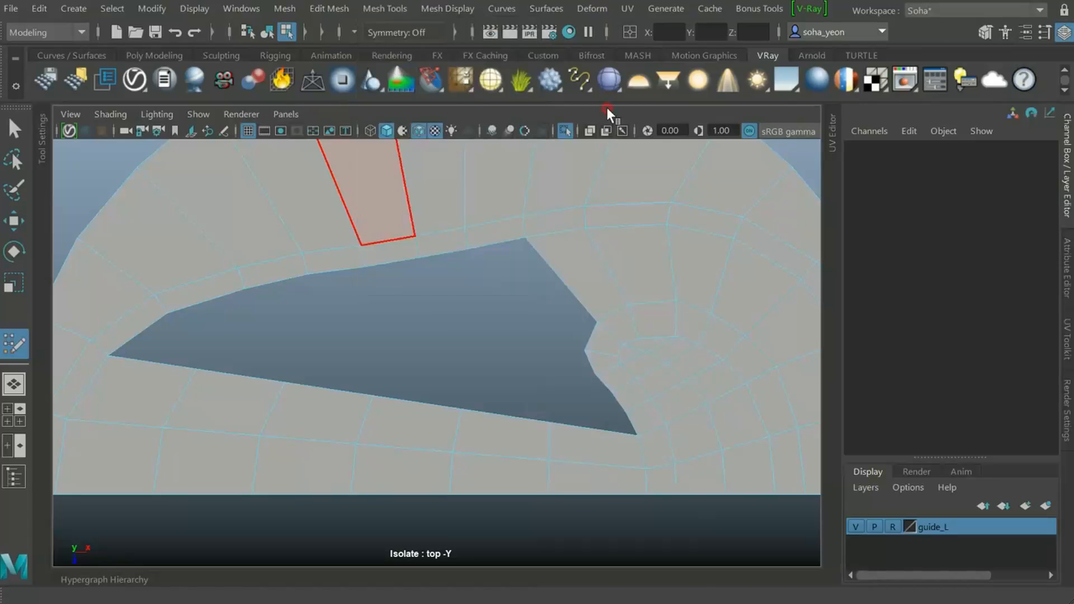
Fill the narrow left part of the hole with a row of quads spanning its upper and lower borders
middle_click_drag(264, 335, 345, 340, "alt")
right_click_drag(346, 341, 355, 350, "alt")
middle_click_drag(354, 349, 461, 364, "alt")
key("shift")
left_click(322, 348, "shift")
middle_click_drag(454, 365, 398, 345, "alt")
left_click(367, 335, "shift")
left_click(450, 345, "shift")
left_click(541, 340, "shift")
Place a point inside the hole and fill the quad at its upper-right corner and the neighbouring quad to the left
middle_click_drag(544, 343, 449, 339, "alt")
right_click_drag(448, 339, 508, 353, "alt")
middle_click_drag(508, 343, 499, 396, "alt")
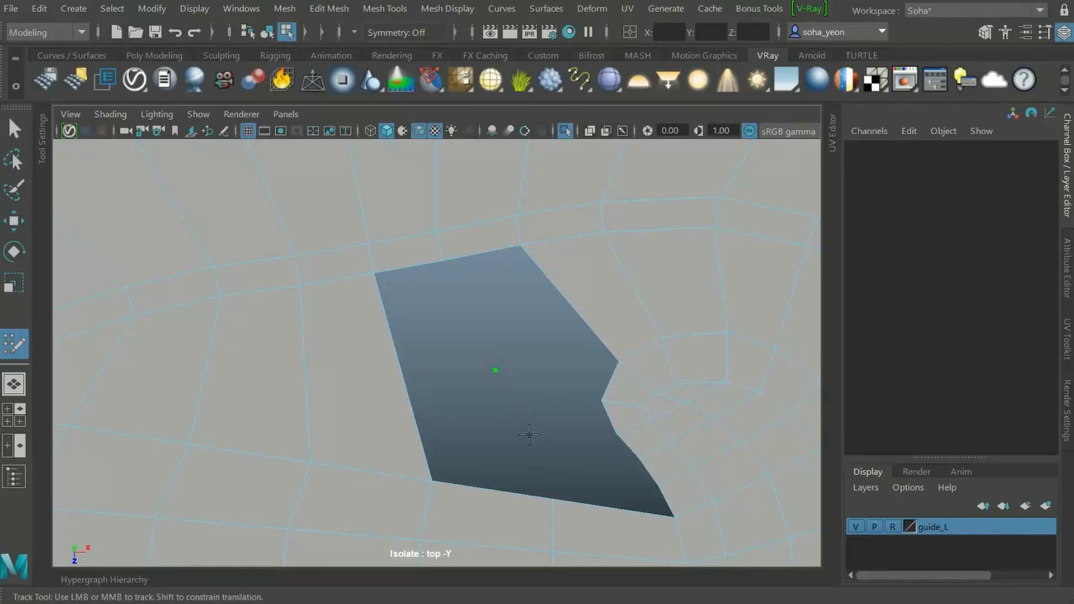
left_click(511, 314, "shift")
left_click(439, 329, "shift")
Place another point inside the remaining hole, then fill the quad along its upper edge and the one beside its left edge
middle_click_drag(554, 439, 489, 312, "alt")
right_click_drag(489, 313, 582, 335, "alt")
middle_click_drag(538, 340, 546, 380, "alt")
right_click_drag(546, 381, 632, 386, "alt")
middle_click_drag(526, 355, 523, 374, "alt")
right_click_drag(522, 375, 649, 381, "alt")
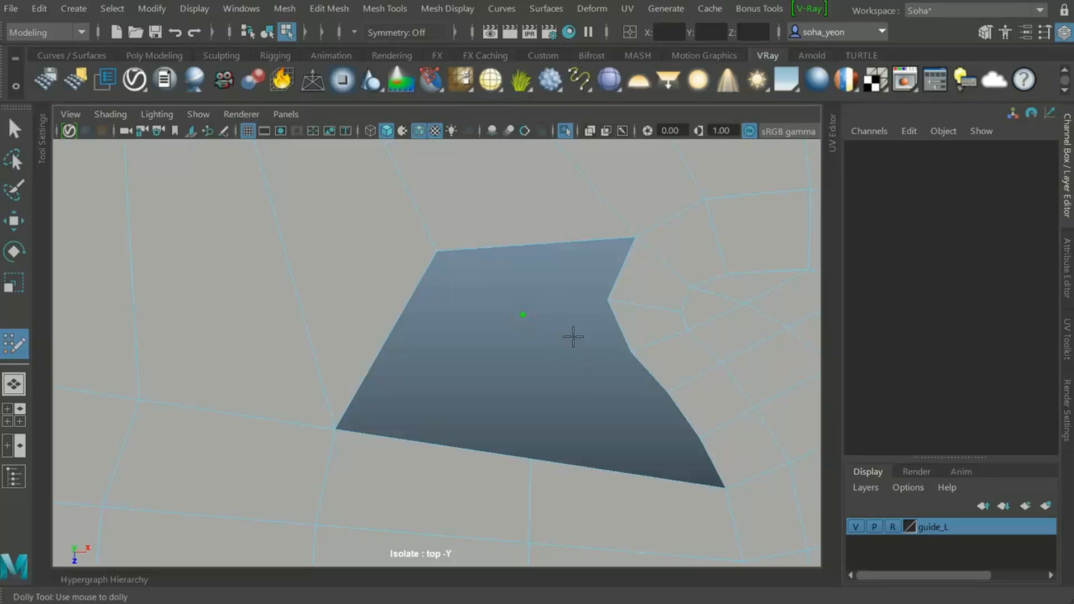
left_click(554, 272, "shift")
left_click(451, 362, "shift")
Place two points parallel to the recess border and fill the three quads around them at the top and left of the gap
middle_click_drag(545, 411, 484, 378, "alt")
right_click_drag(484, 377, 538, 391, "alt")
middle_click_drag(538, 391, 499, 387, "alt")
right_click_drag(499, 387, 548, 382, "alt")
middle_click_drag(547, 382, 499, 385, "alt")
right_click_drag(498, 386, 549, 388, "alt")
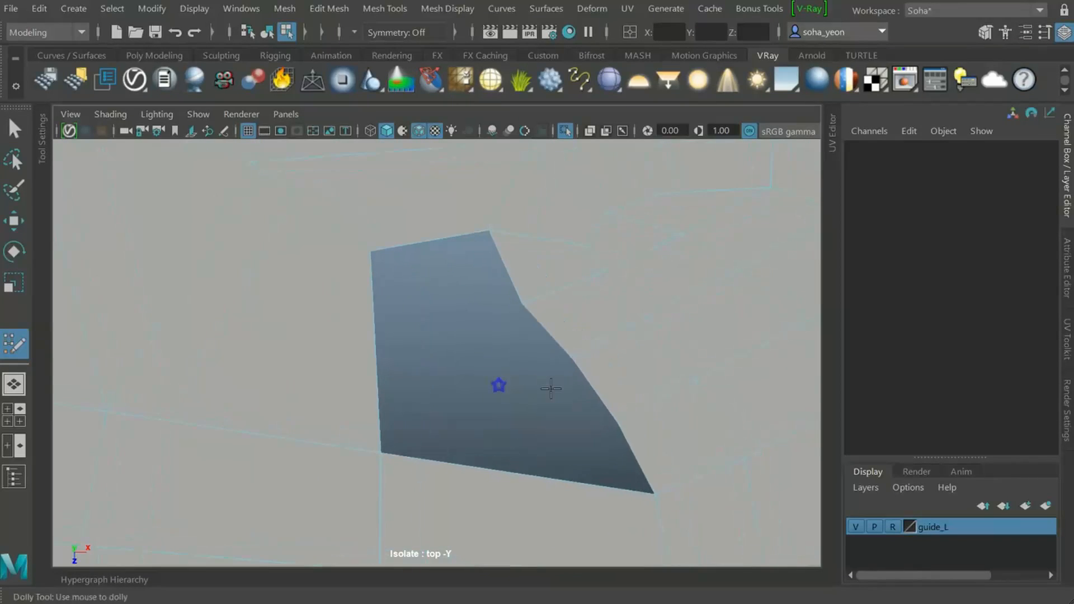
middle_click_drag(519, 348, 487, 357, "alt")
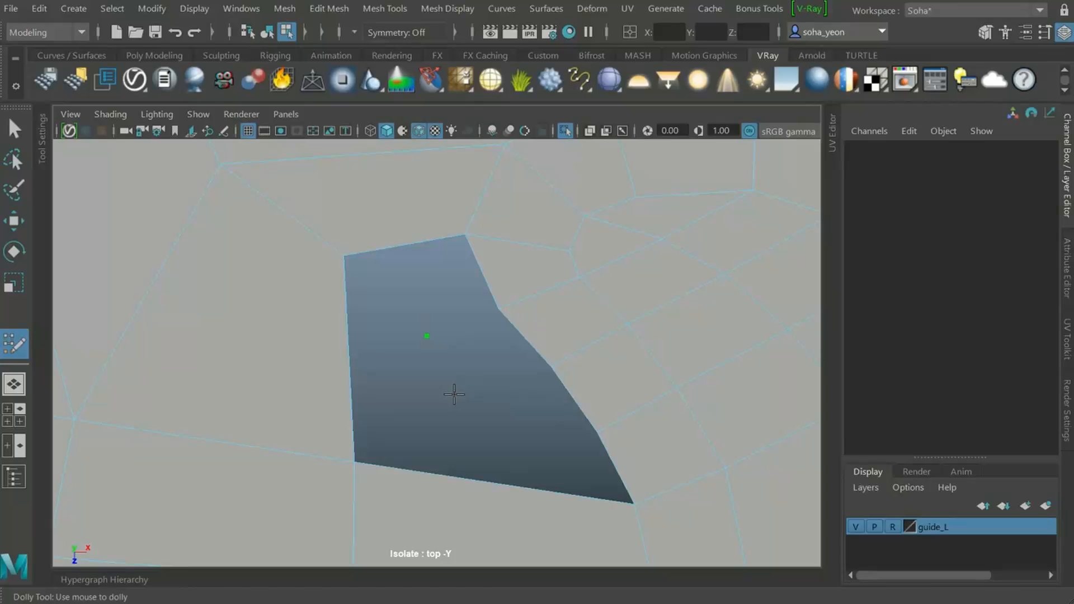
left_click(443, 312, "ctrl+shift")
left_click(478, 349, "ctrl+shift")
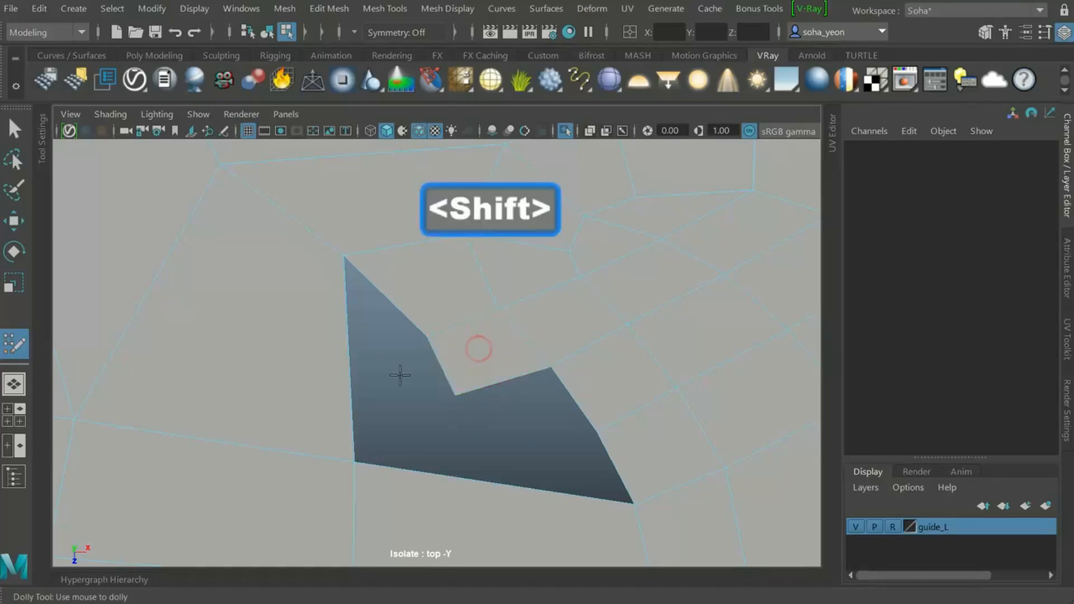
left_click(402, 373, "ctrl+shift")
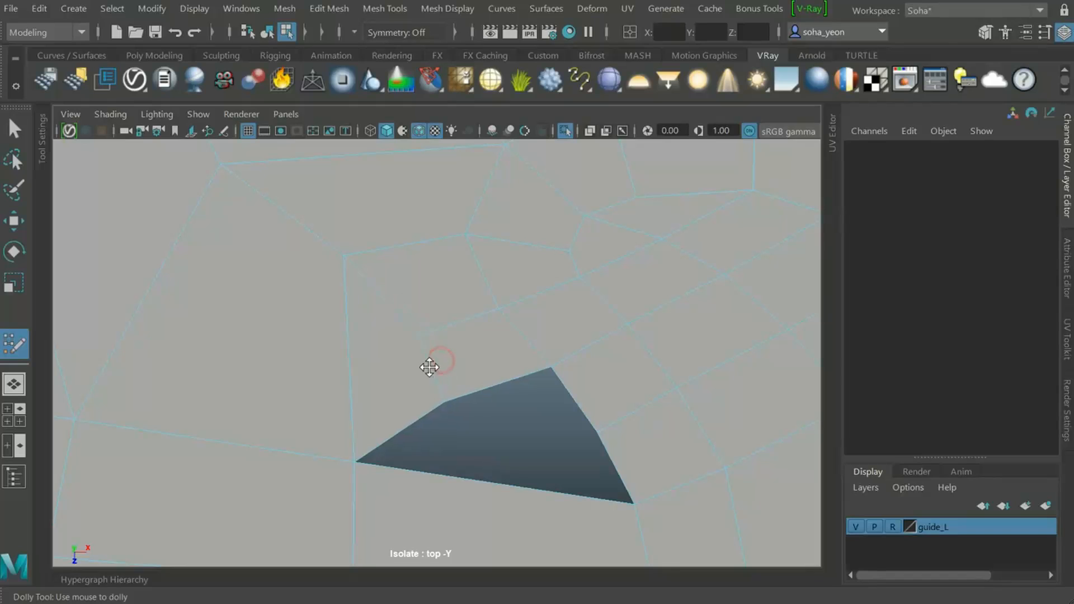
Shift the inner corner vertex of the gap slightly upward and fill one more quad along the recess border
left_click(479, 348, "ctrl+shift")
key("ctrl+z")
left_click(485, 353, "ctrl+shift")
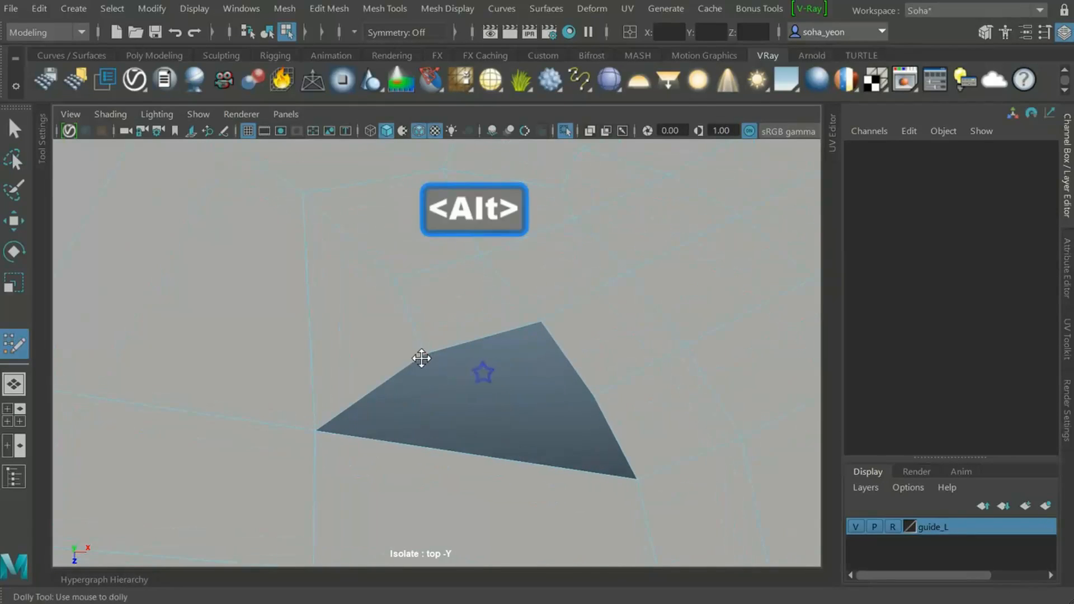
right_click_drag(420, 353, 415, 341, "alt")
middle_click_drag(465, 376, 463, 378, "alt")
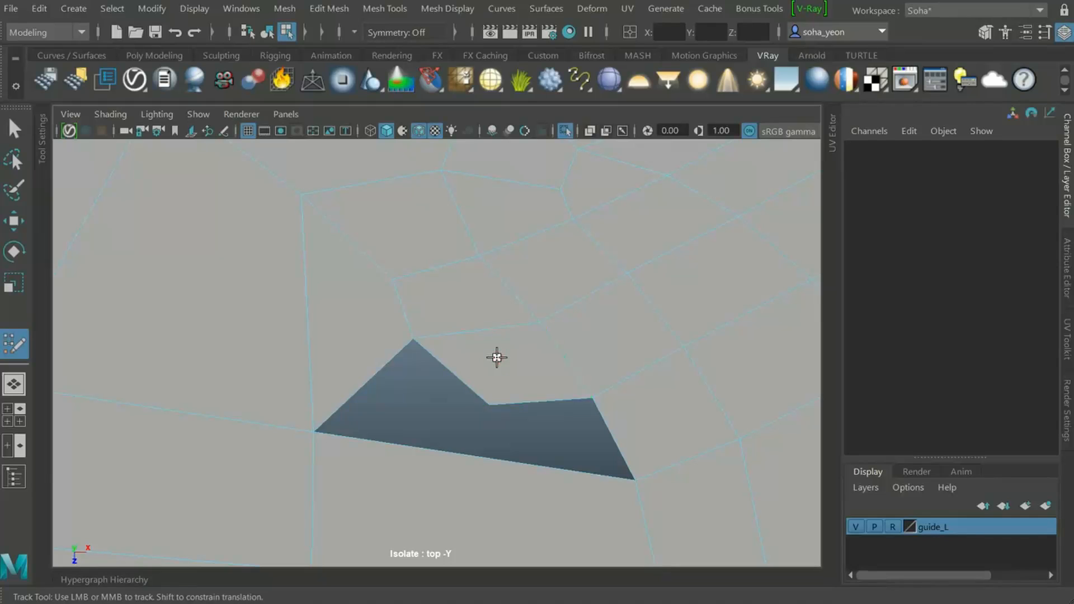
Insert an edge loop across the strip below the last gap and close the gap with two quads
right_click_drag(468, 499, 431, 445, "alt")
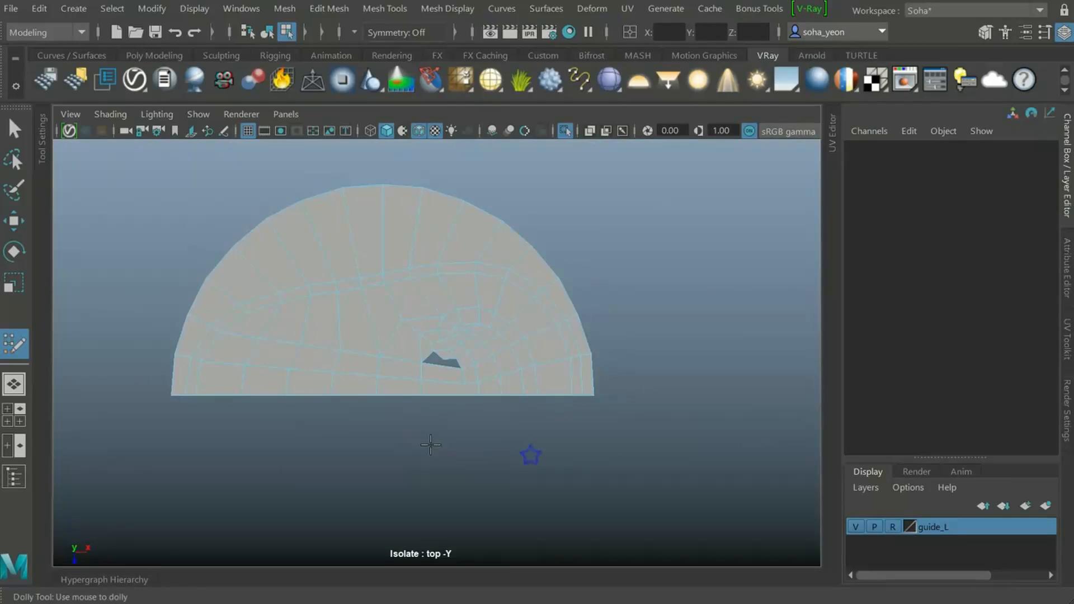
middle_click_drag(430, 446, 438, 439, "alt")
right_click_drag(444, 436, 750, 504, "alt")
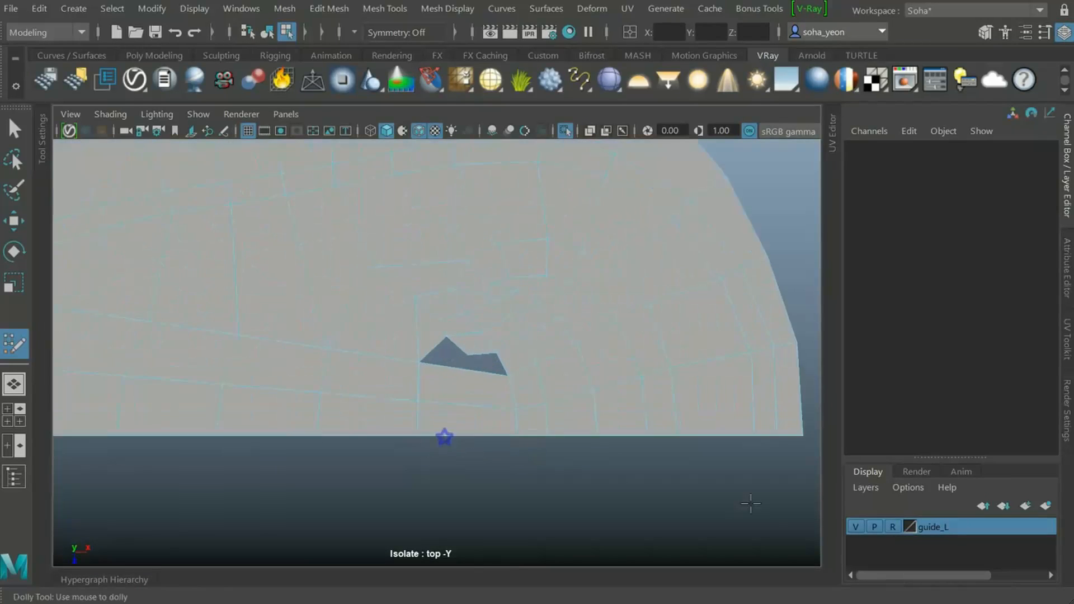
right_click_drag(431, 420, 468, 421, "alt")
left_click(475, 418, "ctrl")
right_click_drag(446, 380, 562, 391, "alt")
left_click(574, 382, "shift")
left_click(500, 367, "shift")
key("w")
Reposition the new interior vertices with Quad Draw to even out the quads beside the recess, then leave the tool
middle_click_drag(470, 384, 527, 402, "alt")
right_click_drag(559, 393, 627, 403, "alt")
middle_click_drag(485, 349, 464, 376, "alt")
right_click_drag(464, 376, 512, 373, "alt")
right_click_drag(442, 335, 546, 358, "alt")
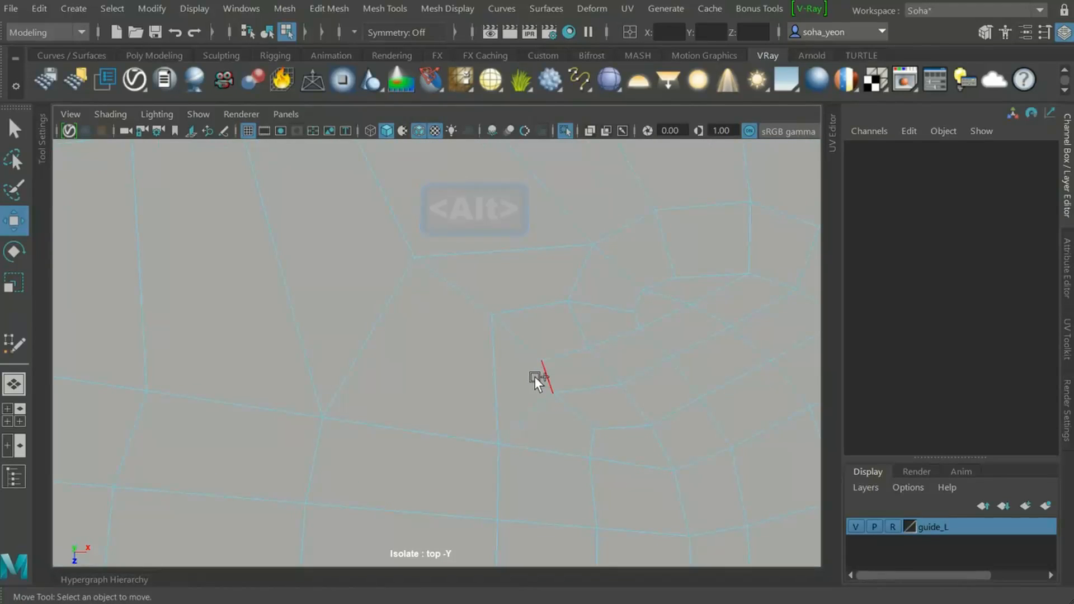
key("ctrl+alt+shift+z")
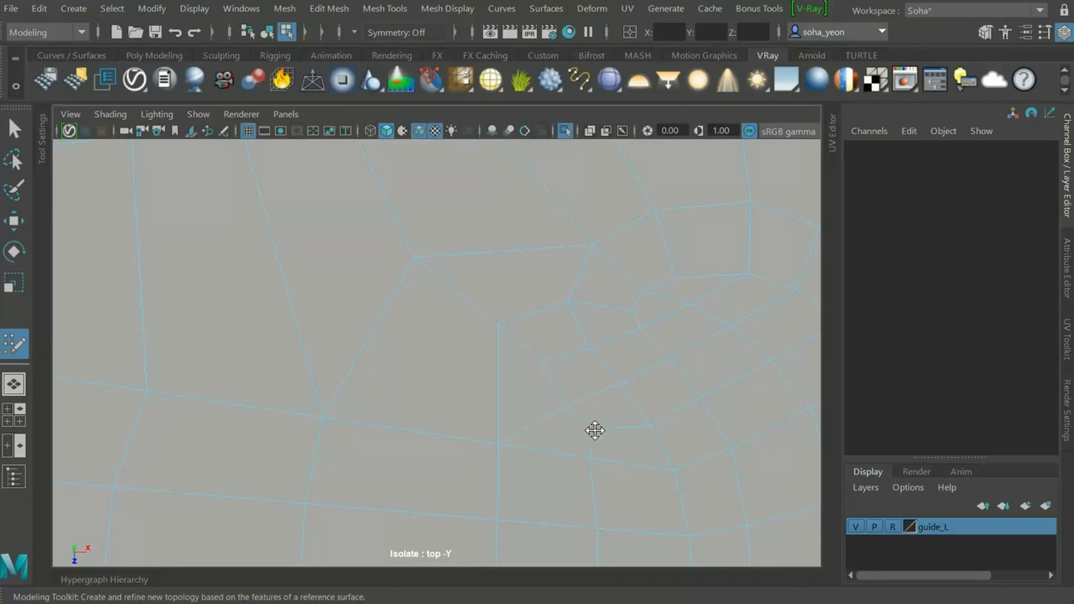
middle_click_drag(465, 371, 517, 442, "alt")
left_click_drag(466, 329, 476, 342)
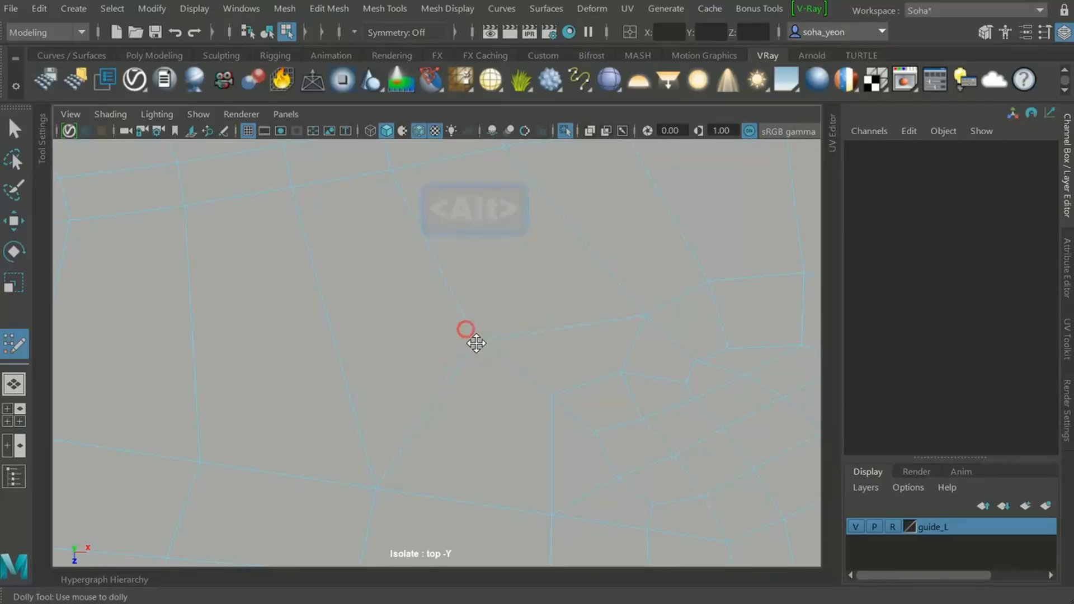
scroll(482, 350, "down", 5)
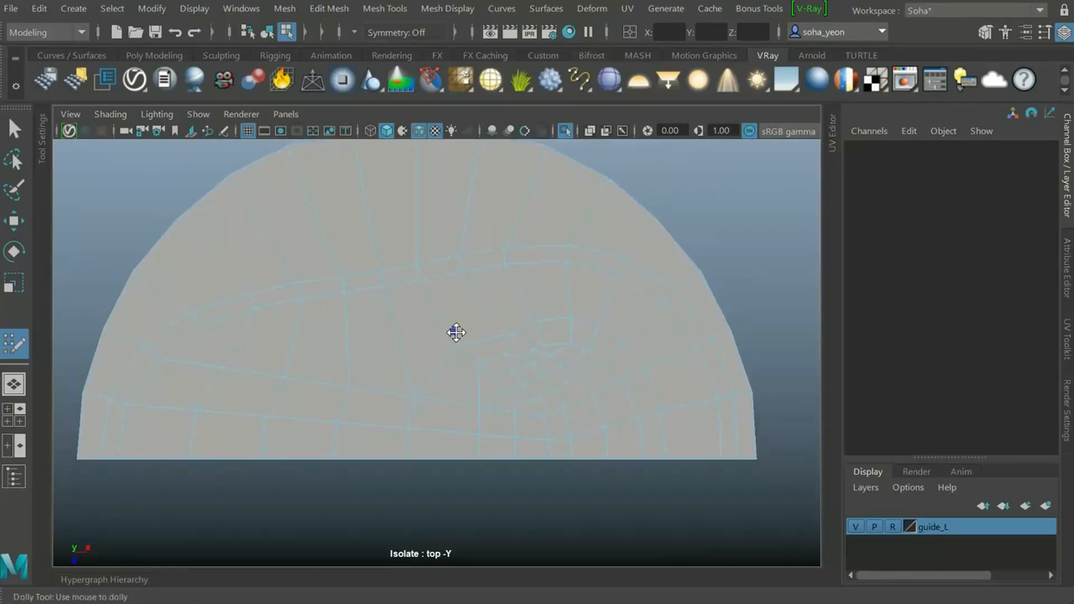
left_click_drag(419, 265, 504, 344, "ctrl+alt")
key("w")
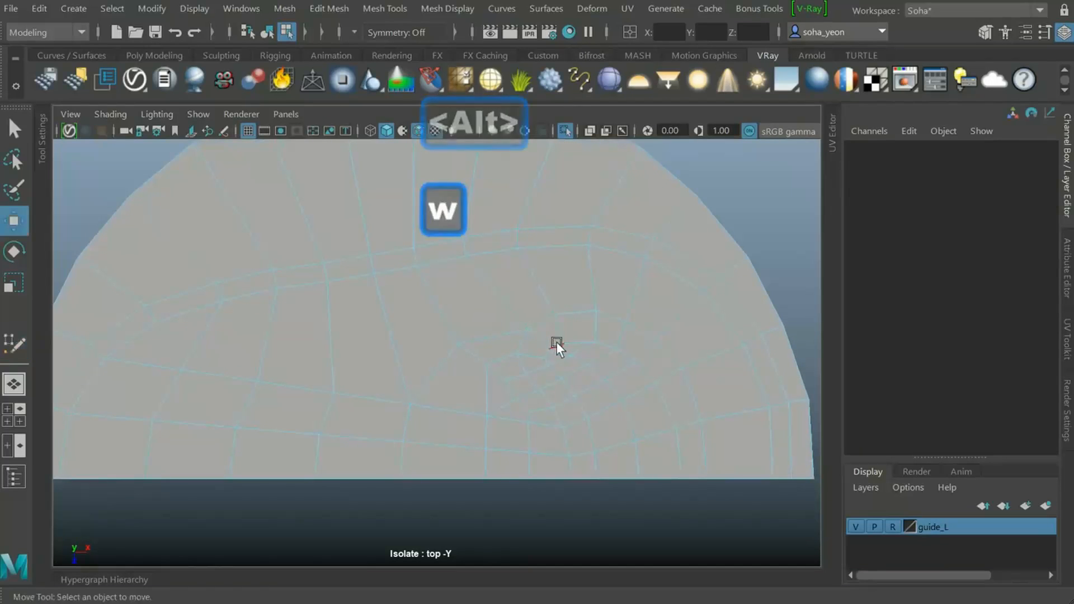
Return the lid mesh to object selection, end its isolation and turn on X-ray shading over the reference photo
scroll(473, 331, "up", 1)
key("alt+grave")
scroll(457, 358, "down", 7)
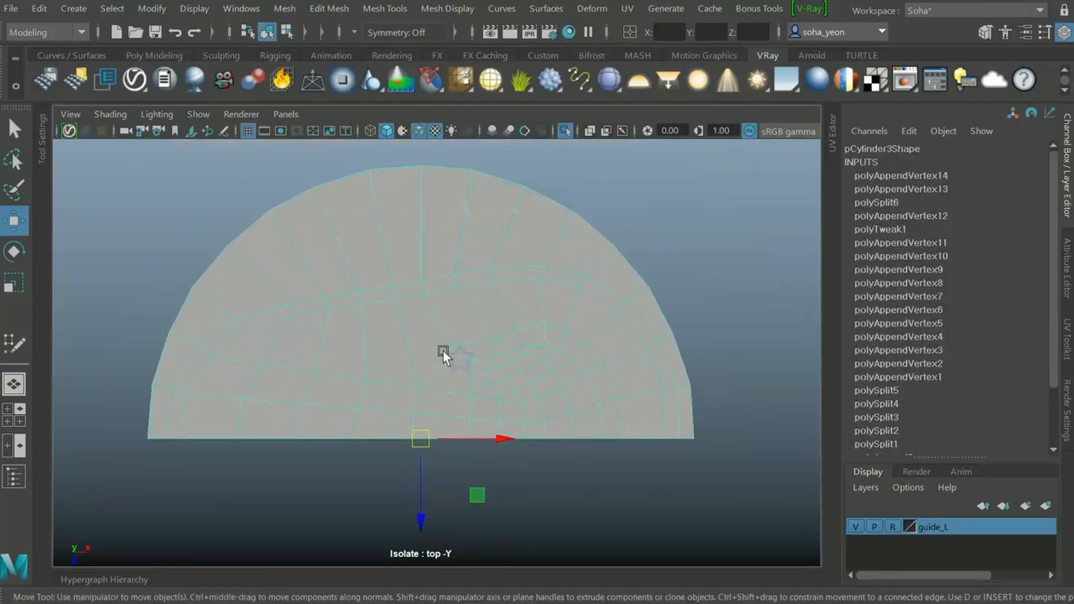
middle_click_drag(443, 351, 436, 354, "alt")
key("6")
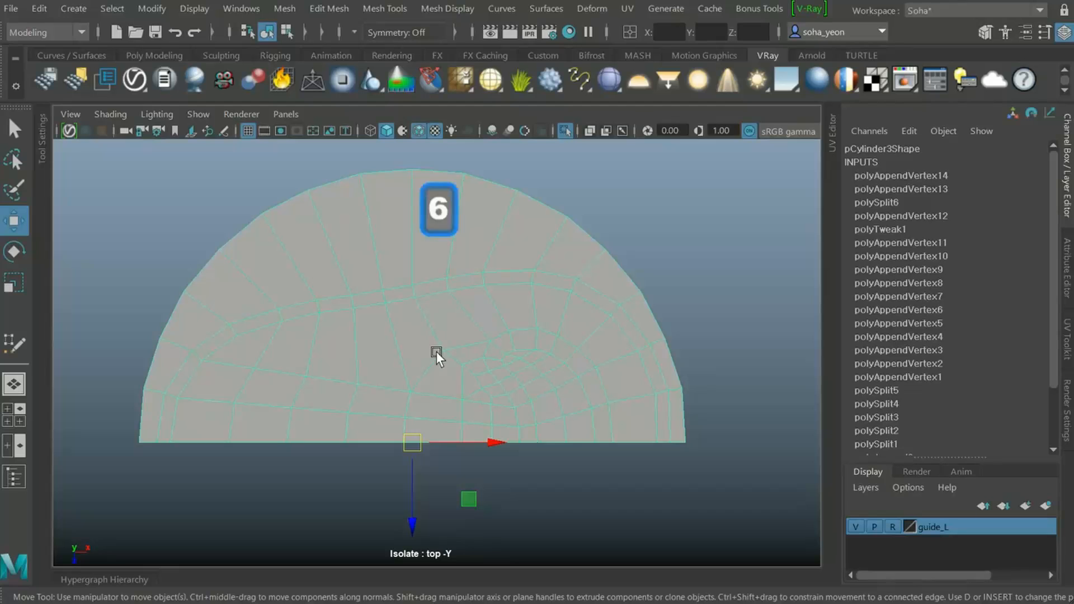
key("alt+shift+a")
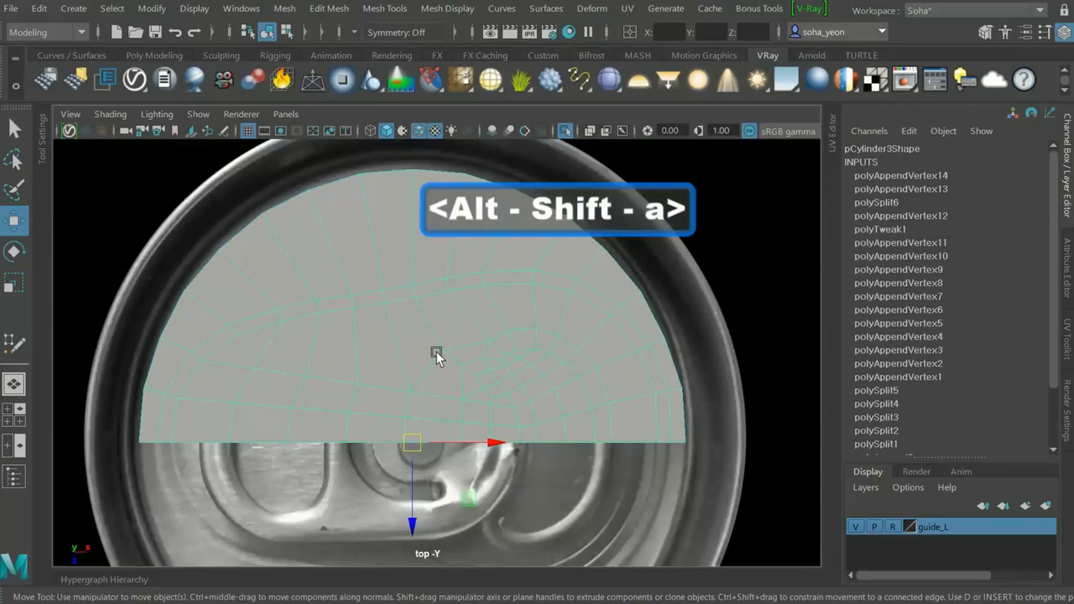
key("alt+shift+x")
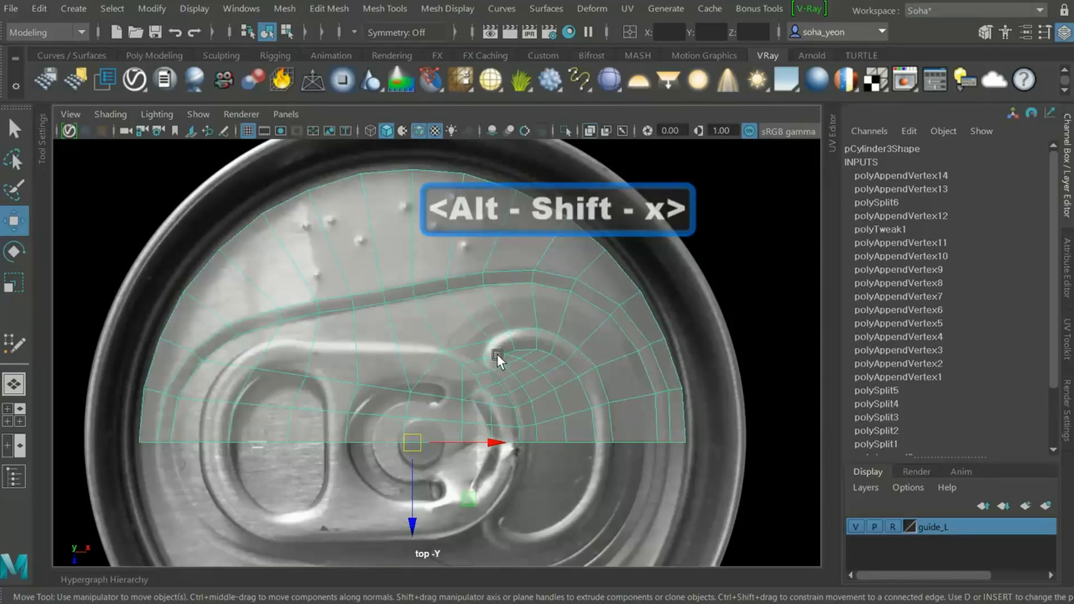
Compare the mesh edges around the recess with the curved grooves beside the tab in the reference photo
scroll(562, 381, "up", 3)
middle_click_drag(528, 377, 433, 368, "alt")
right_click_drag(435, 367, 529, 354, "alt")
middle_click_drag(509, 340, 468, 310, "alt")
right_click_drag(453, 310, 581, 336, "alt")
key("alt")
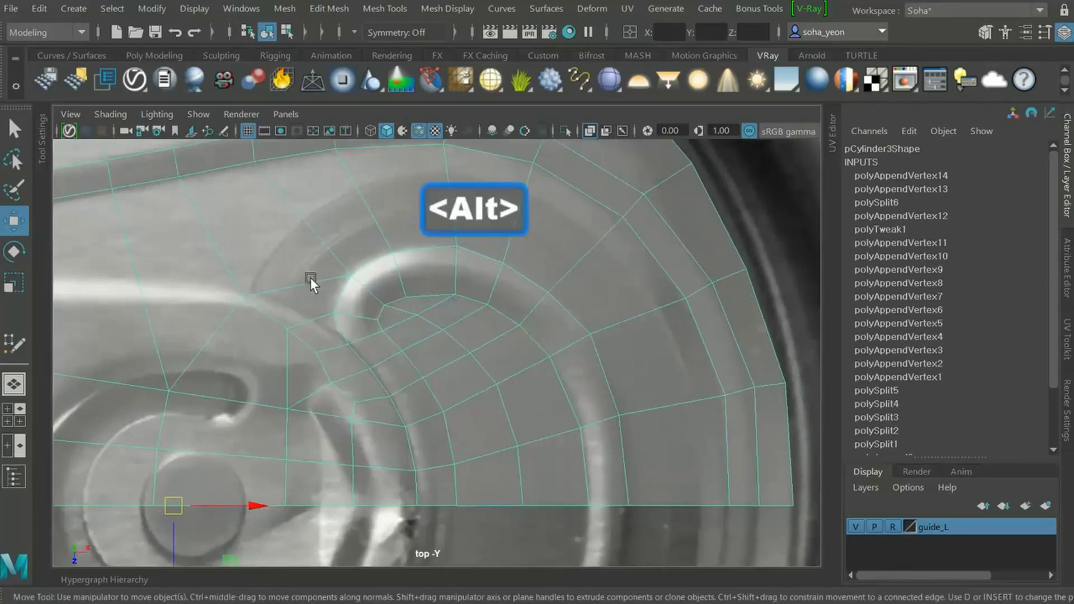
key("alt")
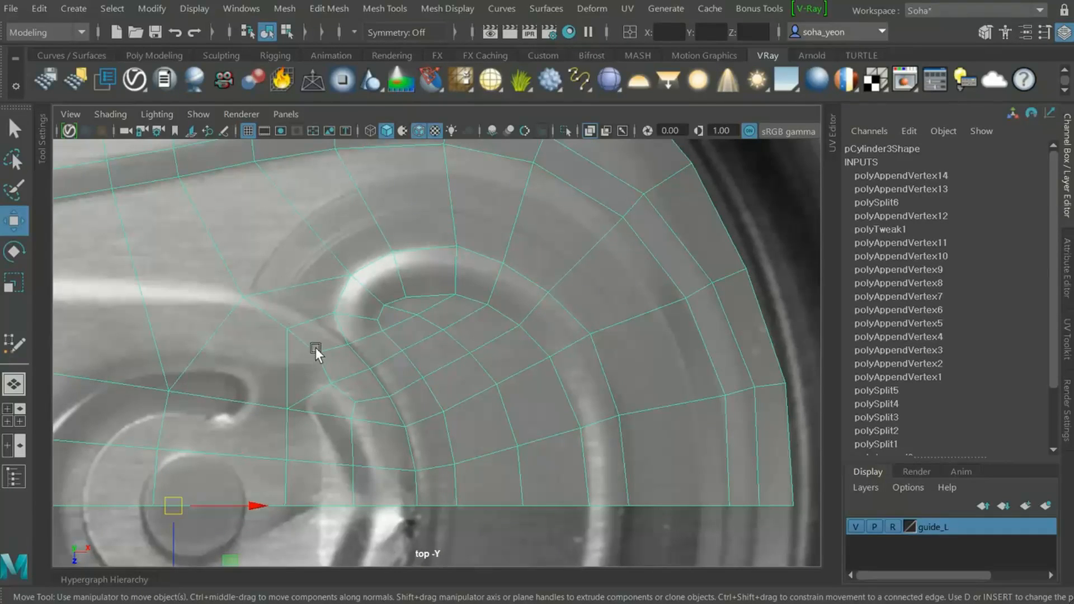
mouse_move(313, 313)
middle_mouse_down("alt")
mouse_move(385, 338)
mouse_move(354, 343)
mouse_move(327, 326)
middle_mouse_up("alt")
Cut an edge line with Multi-Cut along the outer groove arc, from the vertex at the tab outline to the mesh's lower border
scroll(384, 330, "up", 1)
scroll(320, 321, "up", 1)
key("alt+s")
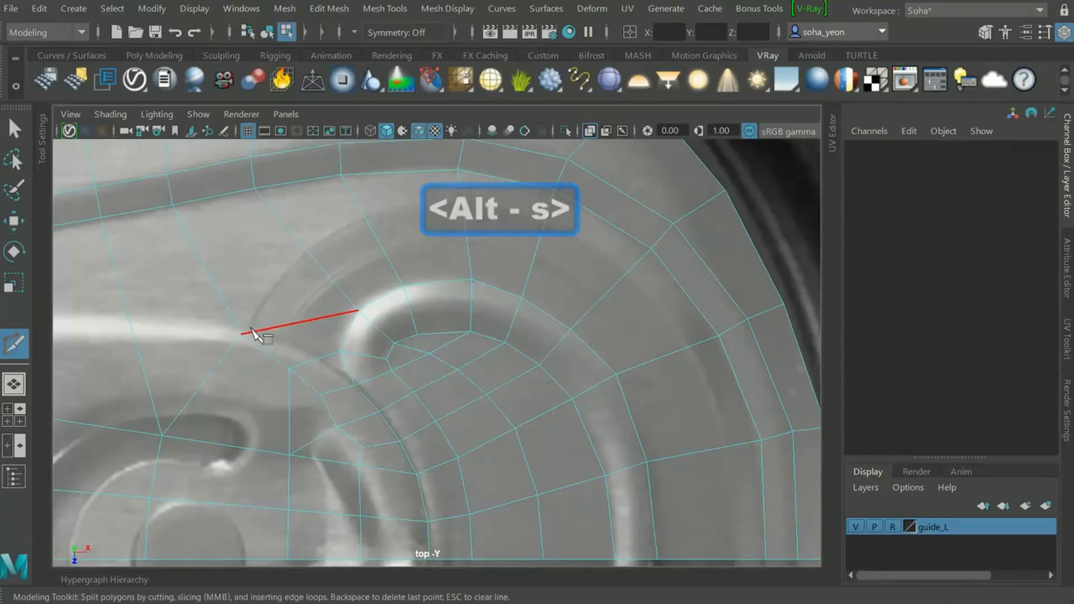
left_click(242, 334)
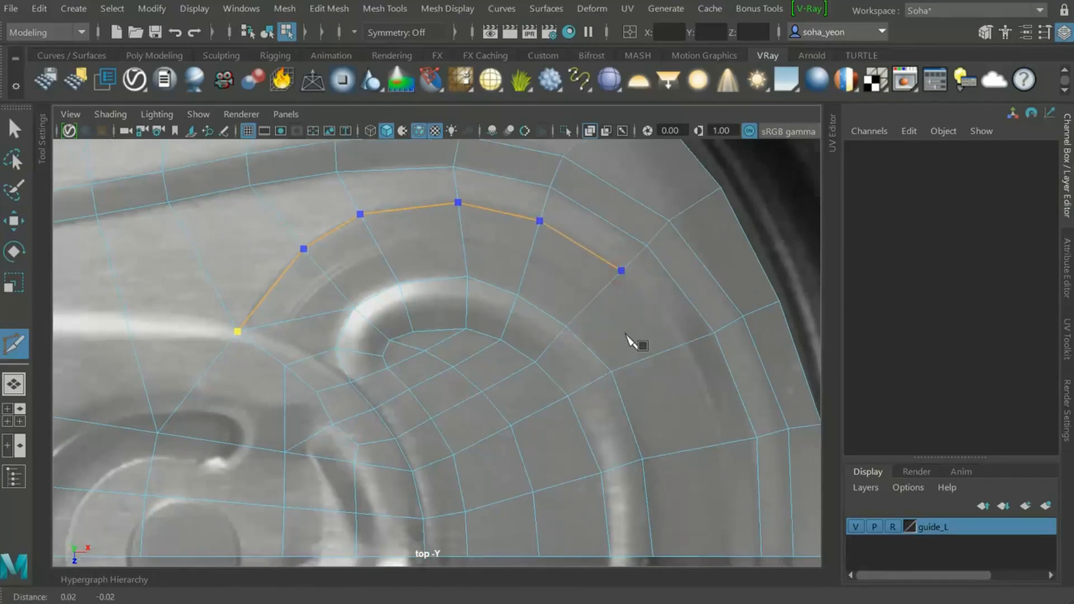
middle_click_drag(638, 347, 638, 304, "alt")
left_click(608, 282)
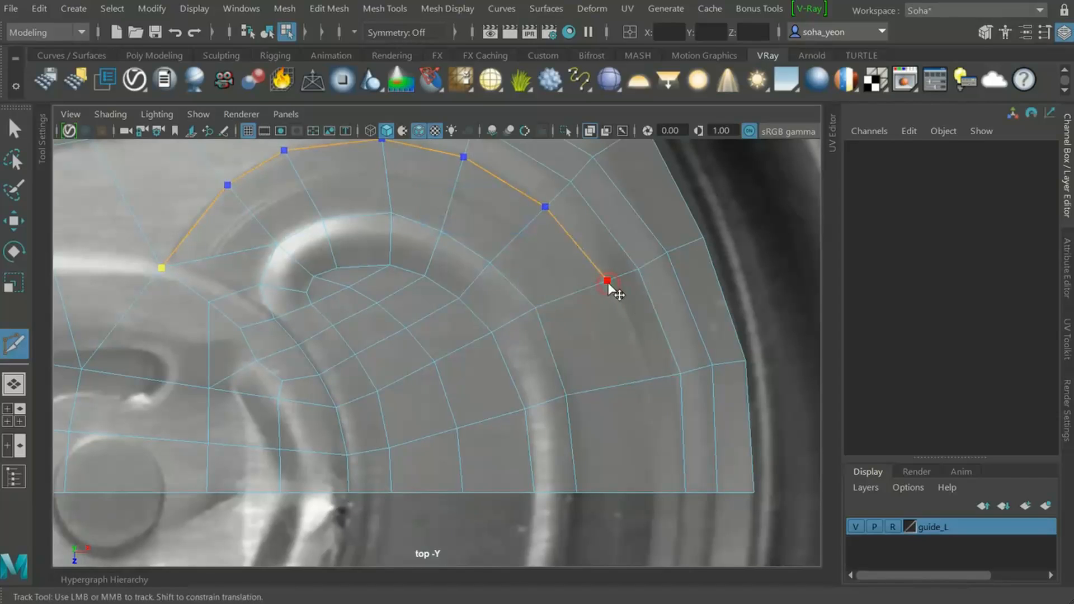
left_click(641, 382)
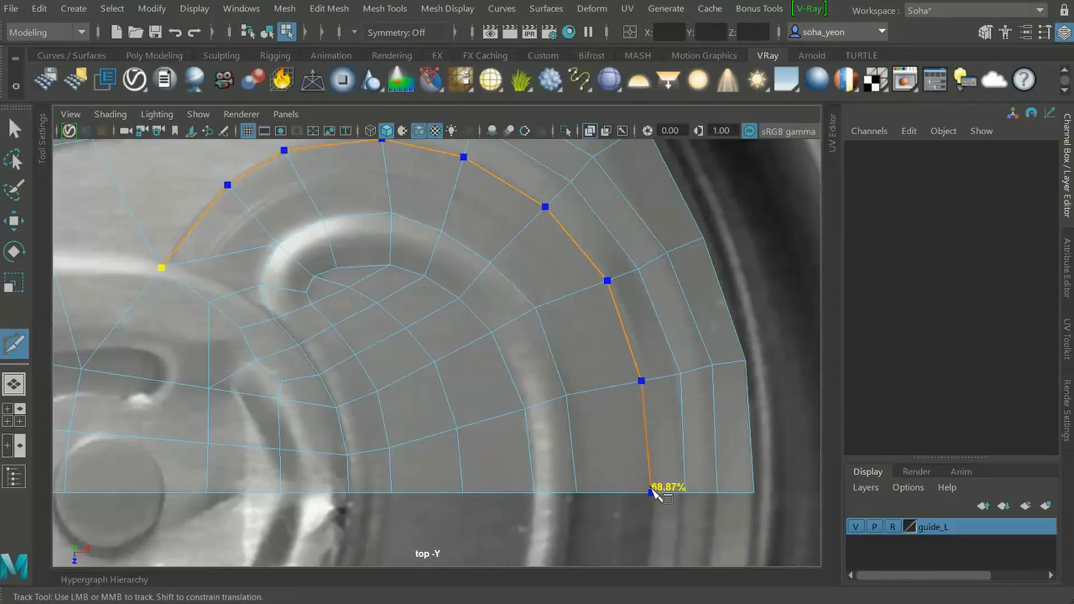
key("w")
middle_click_drag(459, 388, 397, 379, "alt")
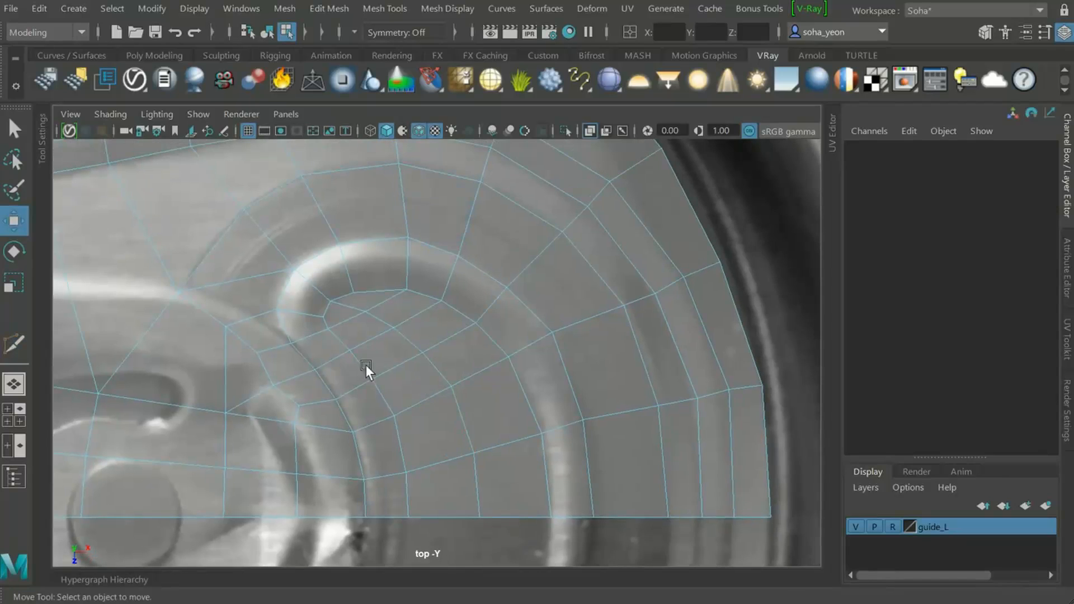
Cut a second edge line with Multi-Cut along the inner groove arc, between the first cut and the recess, down to the lower border
key("alt+s")
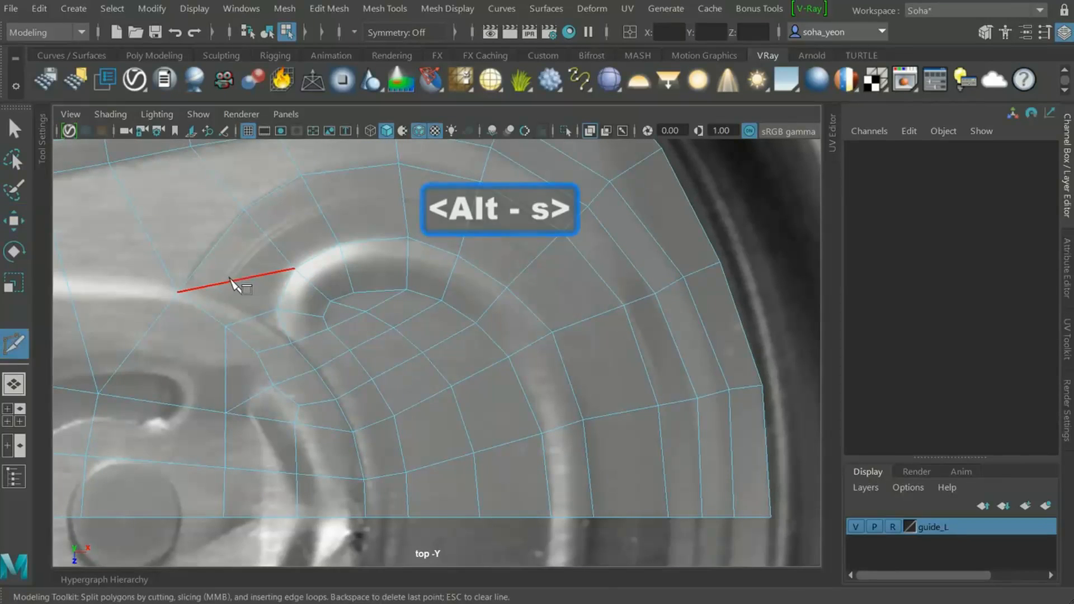
left_click(328, 209)
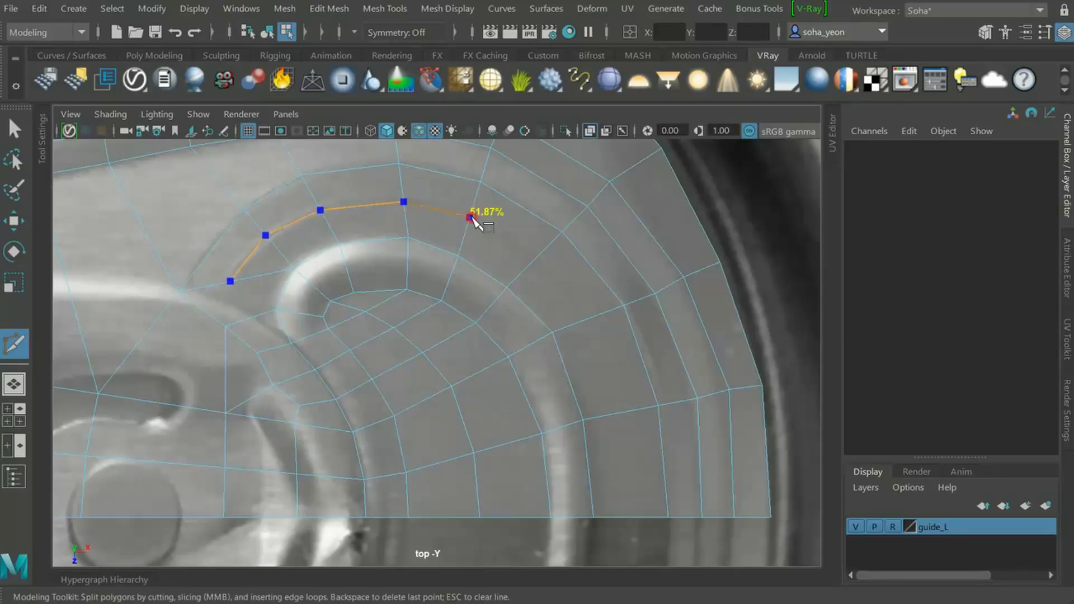
left_click(538, 259)
left_click(587, 324)
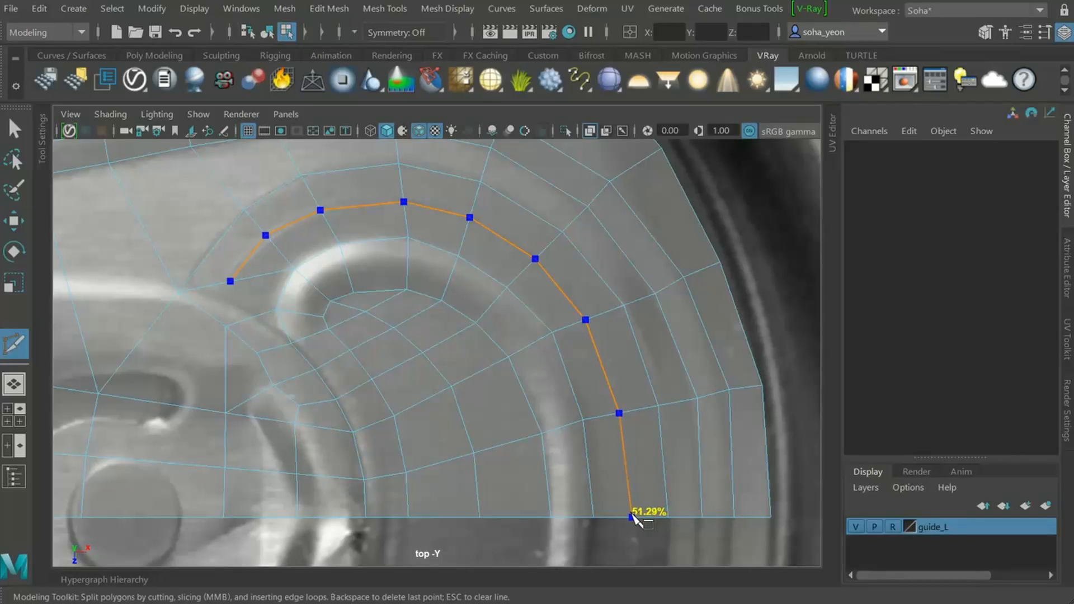
key("w")
Examine where the two new edge lines end near the tab outline against the reference photo
middle_click_drag(416, 372, 610, 340, "alt")
middle_click_drag(424, 299, 528, 388, "alt")
right_click_drag(528, 388, 644, 411, "alt")
middle_click_drag(521, 374, 518, 372, "alt")
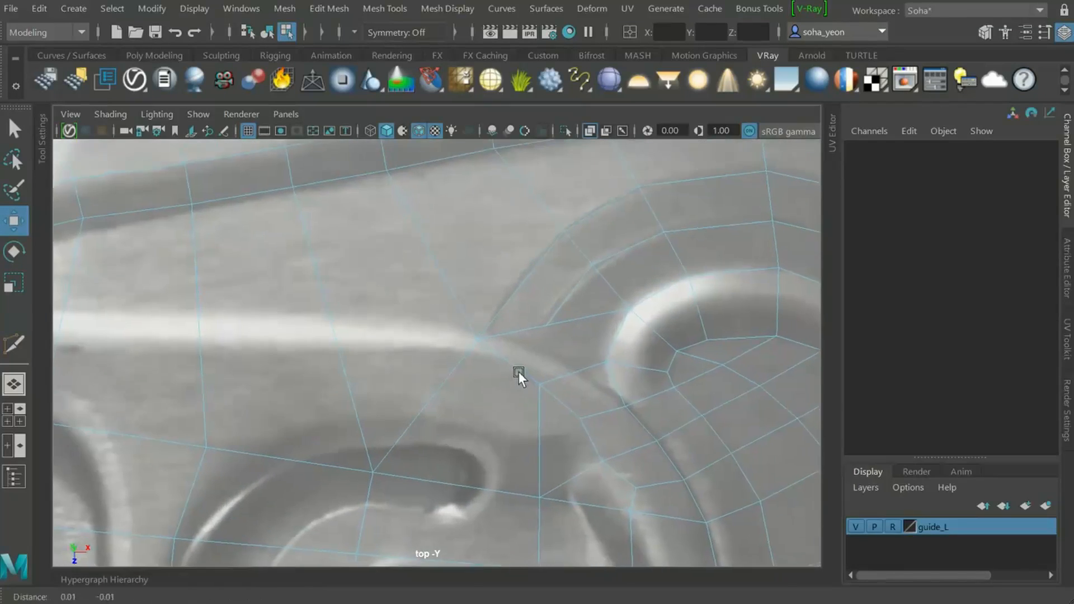
scroll(519, 372, "up", 1)
scroll(503, 341, "down", 2)
scroll(396, 342, "down", 2)
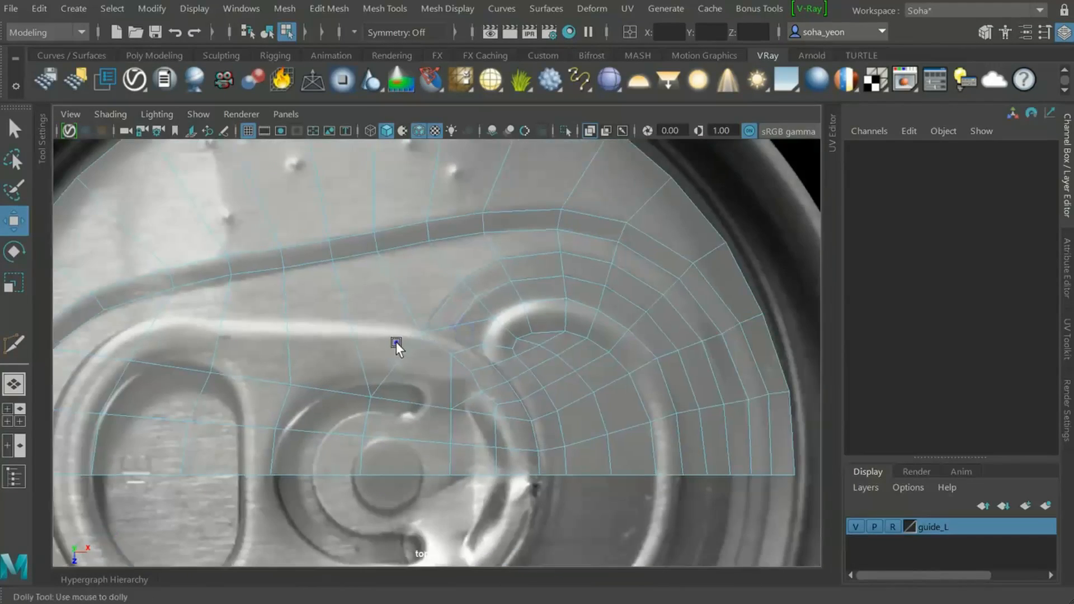
scroll(451, 386, "up", 2)
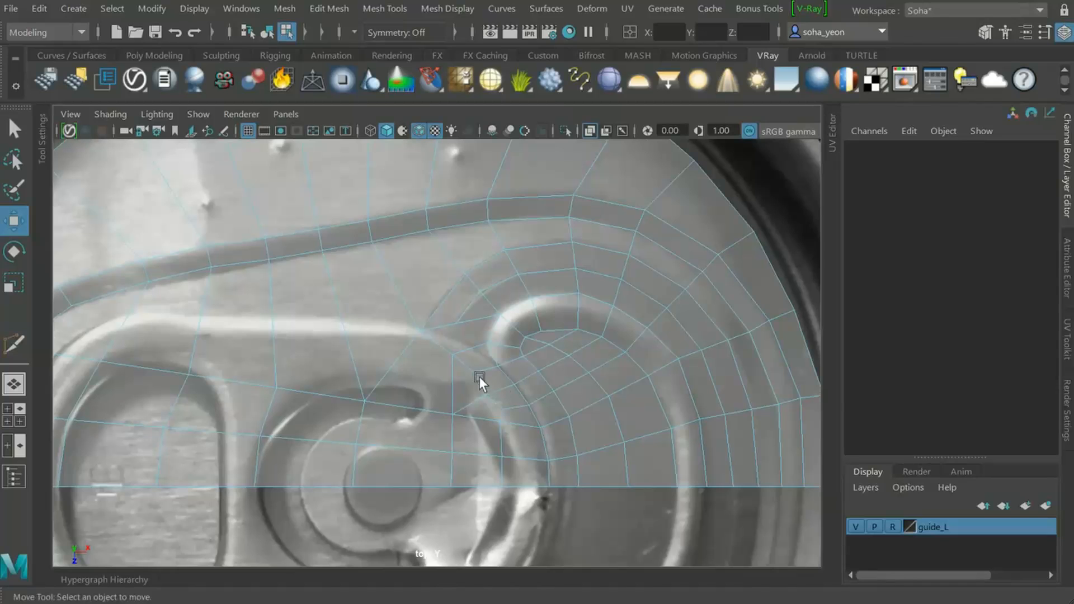
Connect the vertex beside the tab outline to the inner groove vertex with Multi-Cut, and delete the redundant edge above it
key("4")
right_click_drag(435, 367, 572, 388, "alt")
middle_click_drag(522, 369, 522, 377, "alt")
scroll(529, 341, "up", 3)
scroll(691, 376, "up", 2)
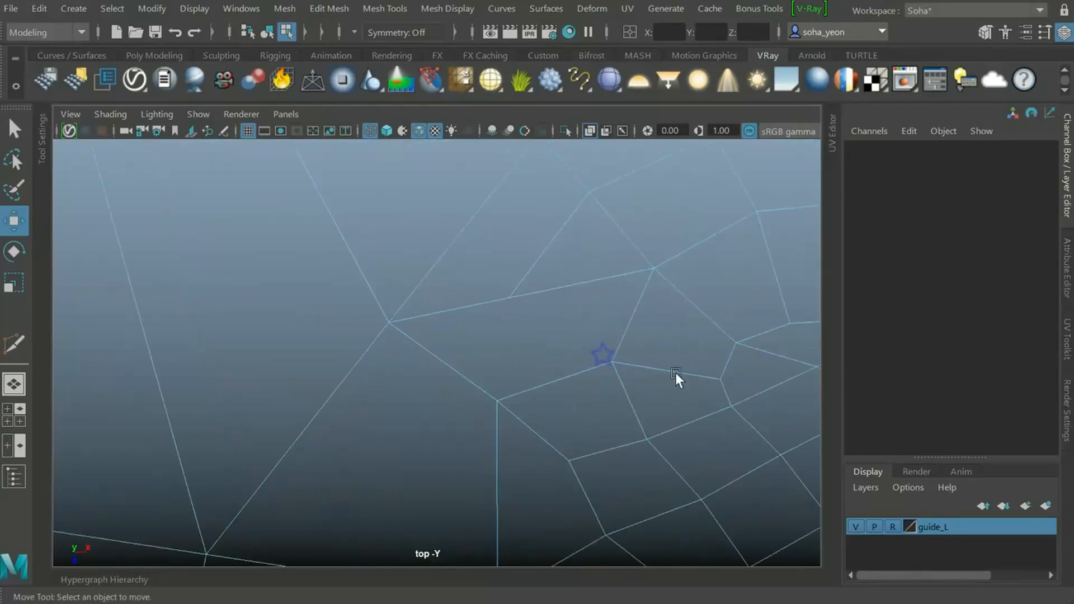
key("alt+s")
left_click(612, 362)
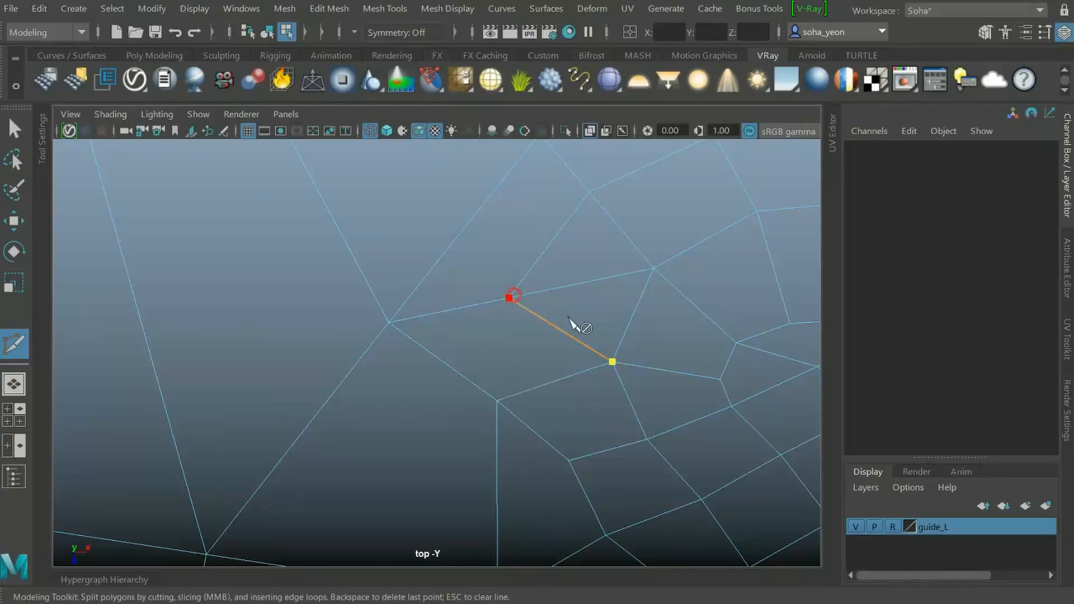
key("w")
key("alt+2")
left_click(577, 285)
key("alt+q")
Mirror the half lid across its object Z axis in the positive direction, merging border vertices with a 0.001 threshold
scroll(498, 401, "down", 2)
middle_click_drag(611, 422, 479, 358, "alt")
scroll(509, 348, "down", 2)
key("w")
middle_click_drag(559, 358, 543, 374, "alt")
key("alt+grave")
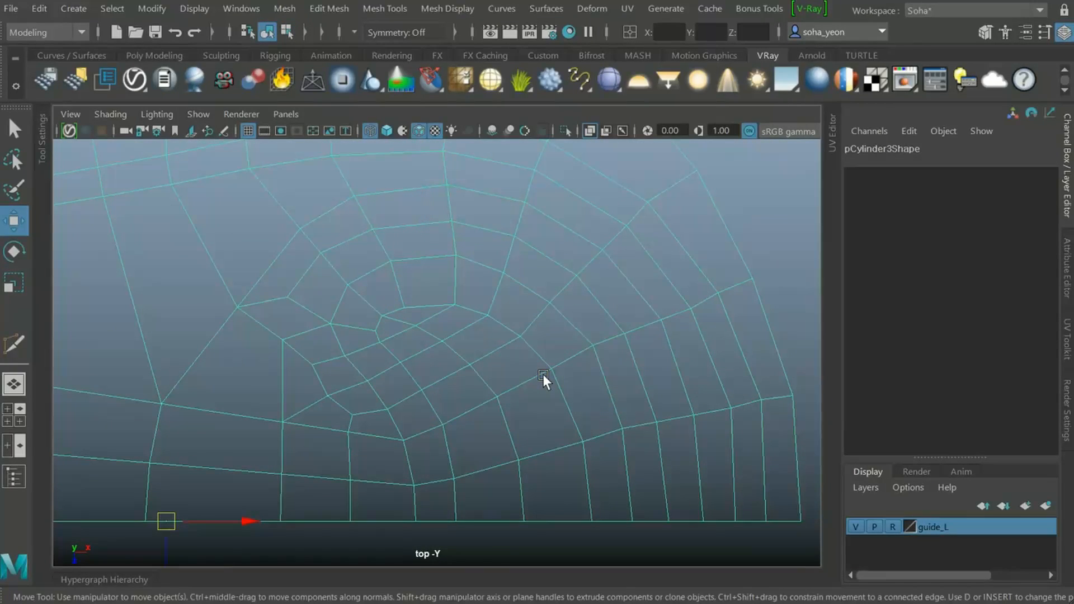
key("5")
scroll(503, 396, "down", 2)
right_click_drag(502, 397, 435, 378, "alt")
middle_click_drag(436, 377, 458, 368, "alt")
right_click_drag(458, 367, 527, 383, "alt")
middle_click_drag(442, 352, 480, 351, "alt")
right_click_drag(480, 351, 520, 361, "alt")
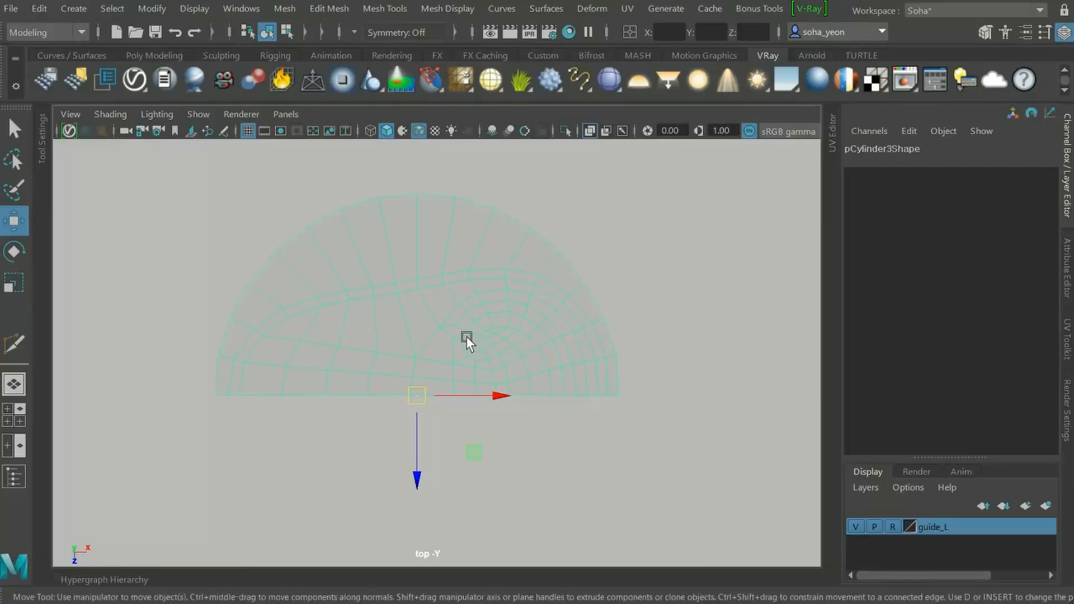
middle_click_drag(449, 439, 439, 415, "alt")
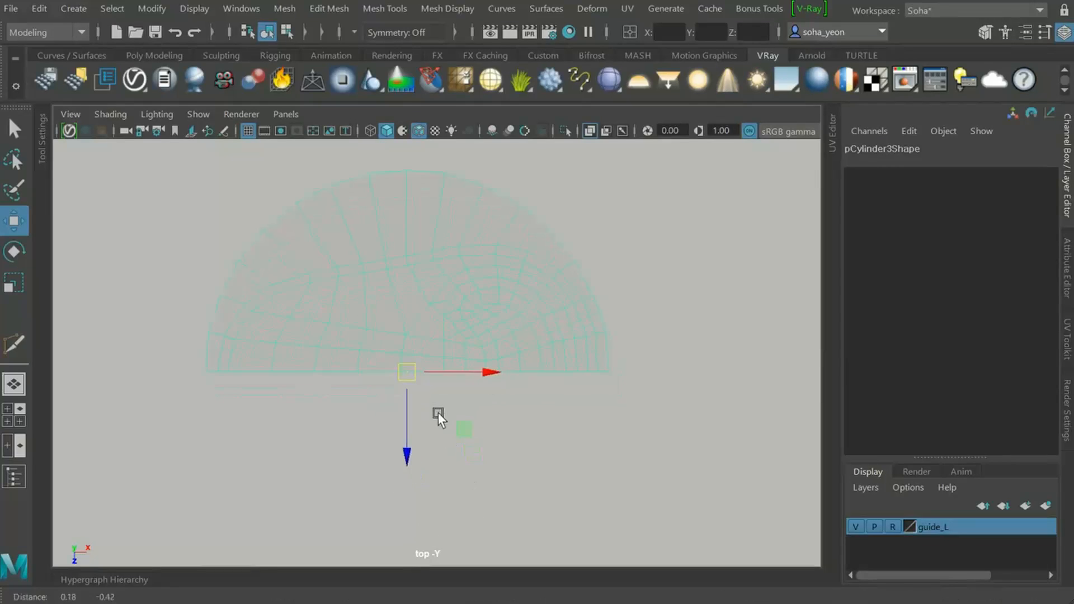
key("ctrl+e")
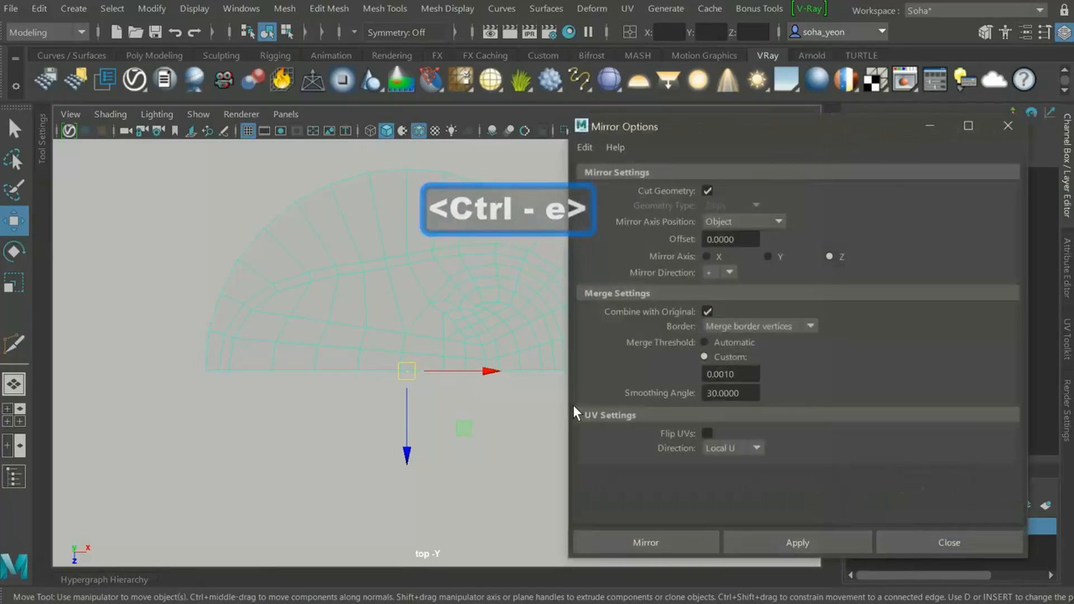
left_click(631, 540)
middle_click_drag(402, 447, 388, 437, "alt")
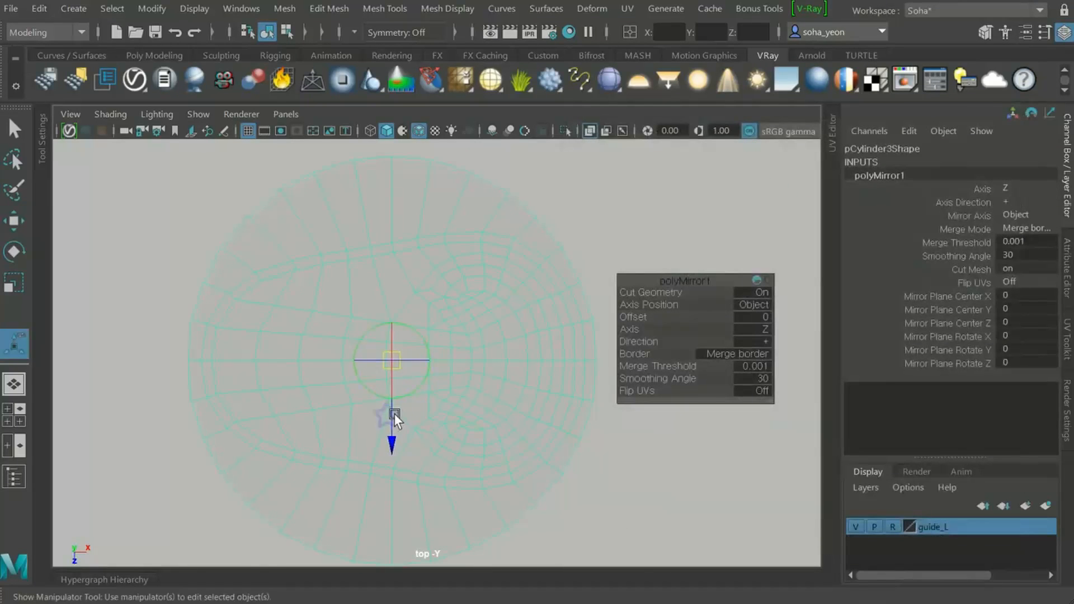
In the perspective view, raise the lid's outer border and the recess's outer outline loop to form a sloped recess wall
key("alt+shift+q")
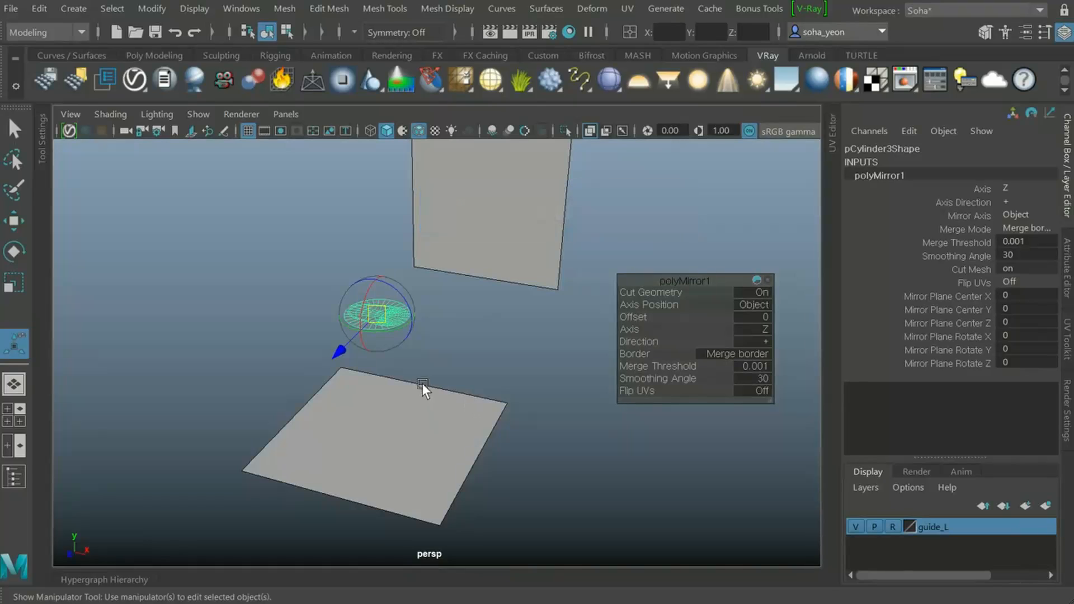
right_click_drag(422, 402, 608, 419, "alt")
middle_click_drag(361, 338, 432, 408, "alt")
right_click_drag(391, 381, 549, 402, "alt")
right_click_drag(373, 365, 425, 380, "alt")
middle_click_drag(400, 385, 421, 374, "alt")
right_click_drag(432, 374, 445, 380, "alt")
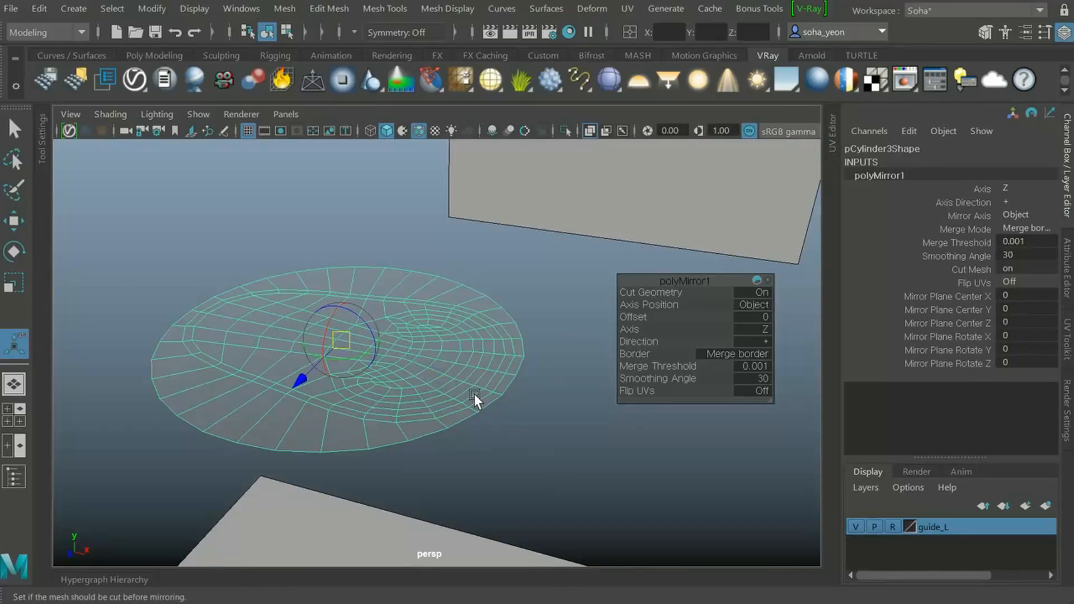
key("alt+shift+x")
scroll(424, 384, "up", 3)
middle_click_drag(419, 371, 418, 368, "alt")
left_click_drag(418, 368, 419, 288, "alt")
key("alt+2")
left_click(384, 232)
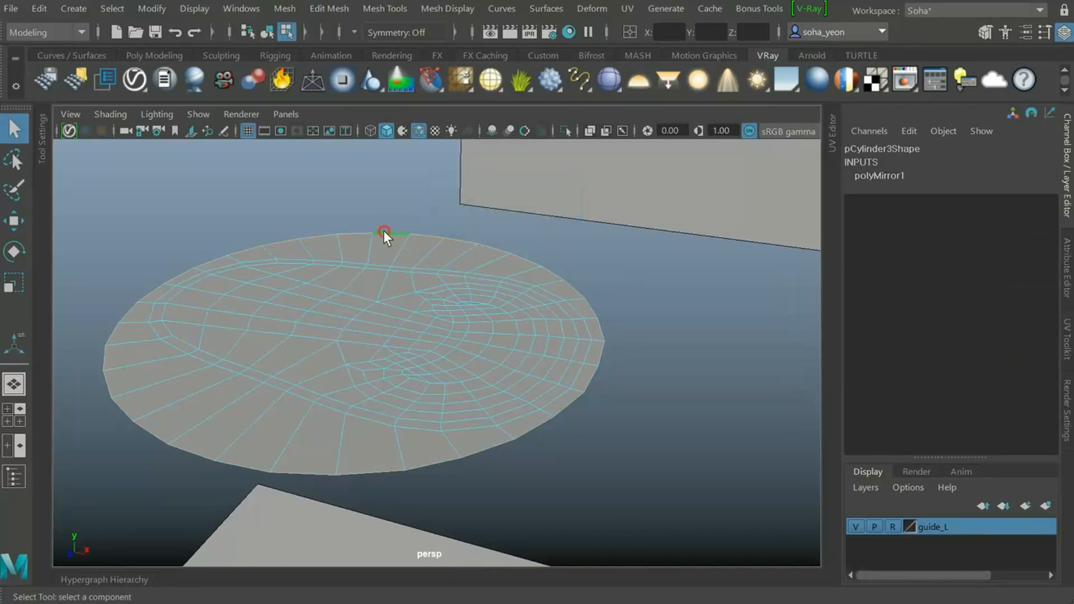
right_click_drag(352, 281, 368, 286, "alt")
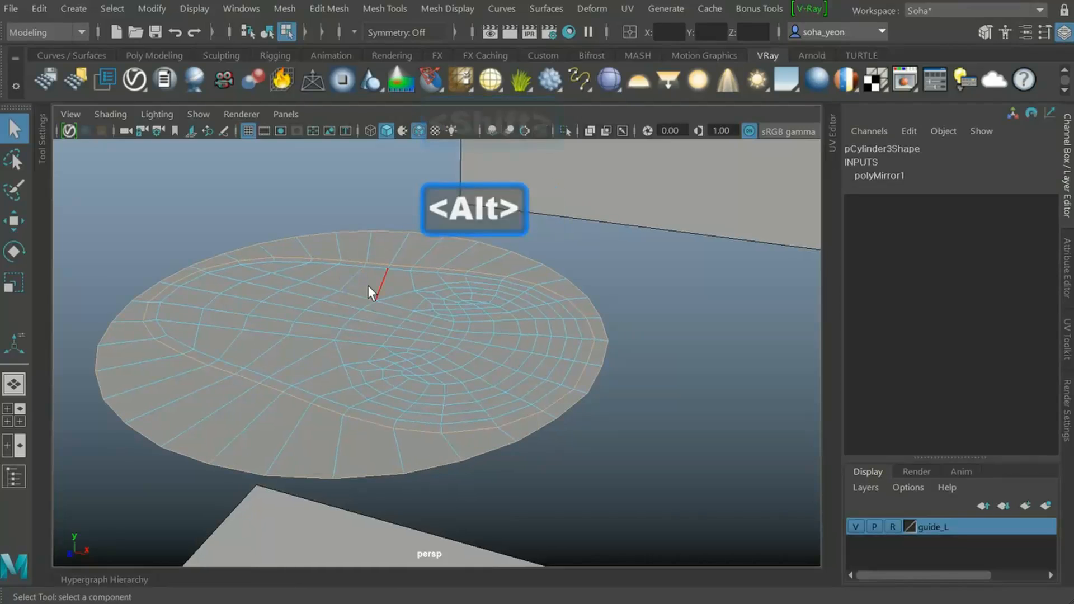
key("w")
left_click_drag(349, 251, 347, 244)
key("alt")
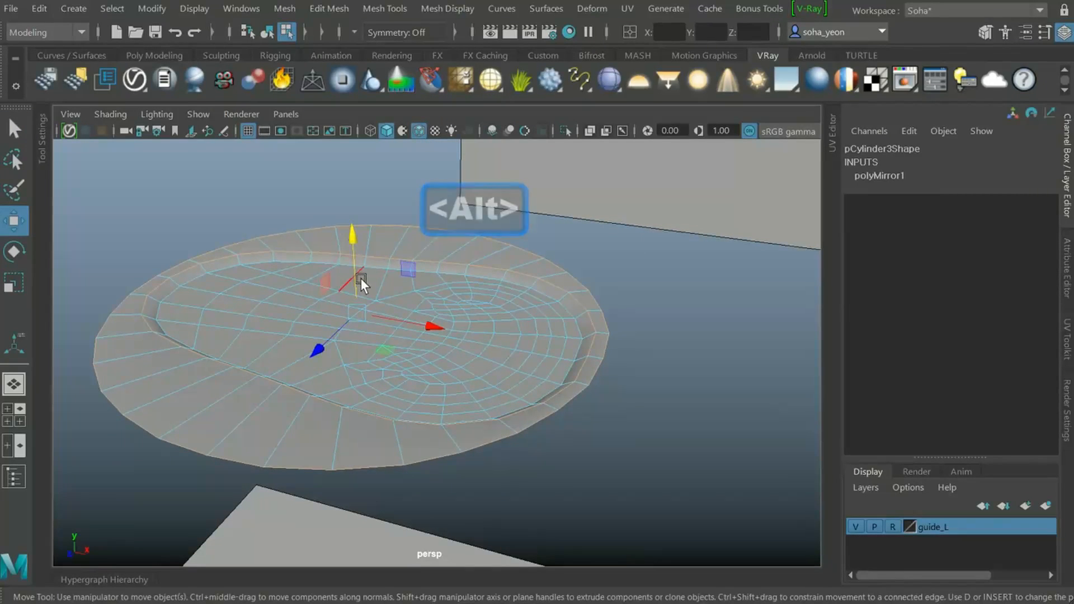
Apply Soften/Harden Edge to the lid mesh and turn off the wireframe overlay on shaded surfaces
key("alt+shift+f")
left_click_drag(320, 340, 492, 327, "alt")
left_click(637, 327)
key("alt+grave")
left_click(645, 356)
mouse_move(330, 367)
left_mouse_down("alt")
mouse_move(299, 384)
mouse_move(342, 362)
left_mouse_up("alt")
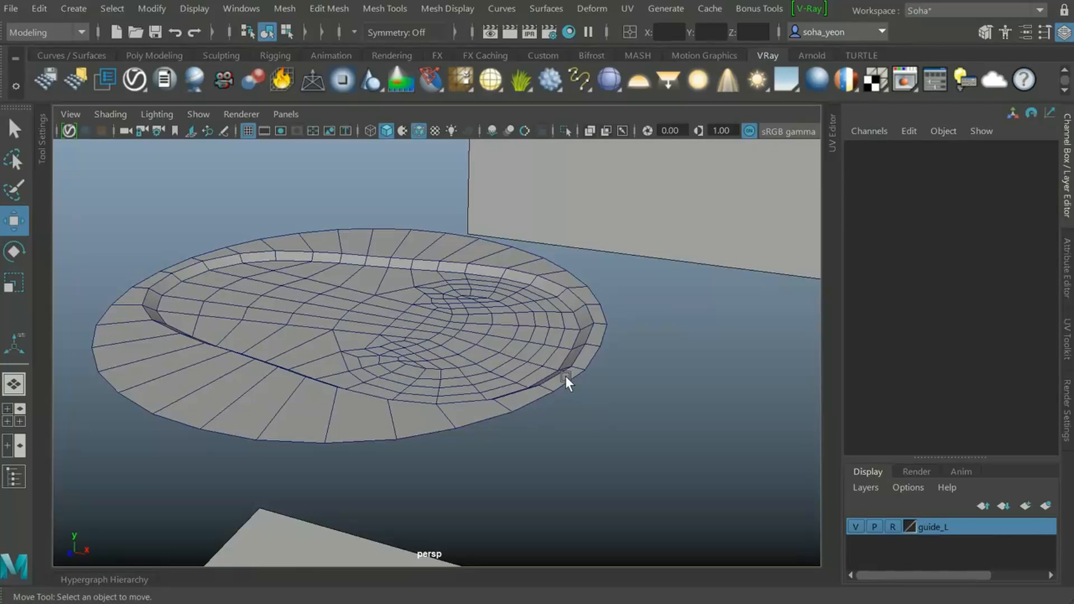
key("alt+shift+w")
mouse_move(566, 376)
left_mouse_down("alt")
mouse_move(304, 391)
mouse_move(378, 372)
mouse_move(343, 367)
mouse_move(330, 381)
mouse_move(435, 370)
mouse_move(432, 391)
mouse_move(396, 407)
left_mouse_up("alt")
left_click(342, 367)
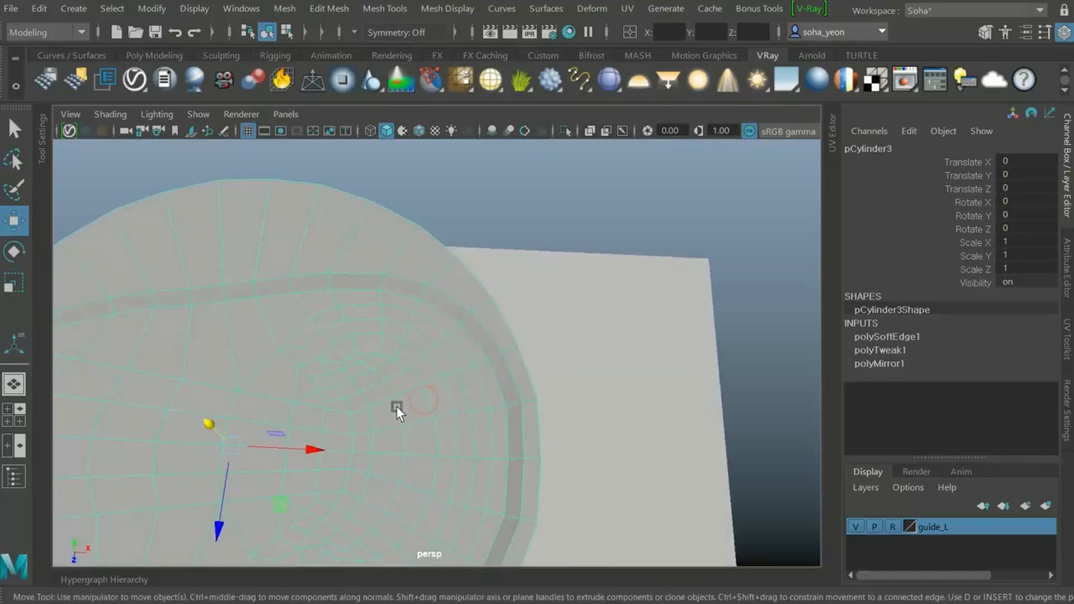
middle_click_drag(396, 406, 437, 341, "alt")
right_click_drag(436, 340, 465, 352, "alt")
left_click_drag(466, 351, 462, 358, "alt")
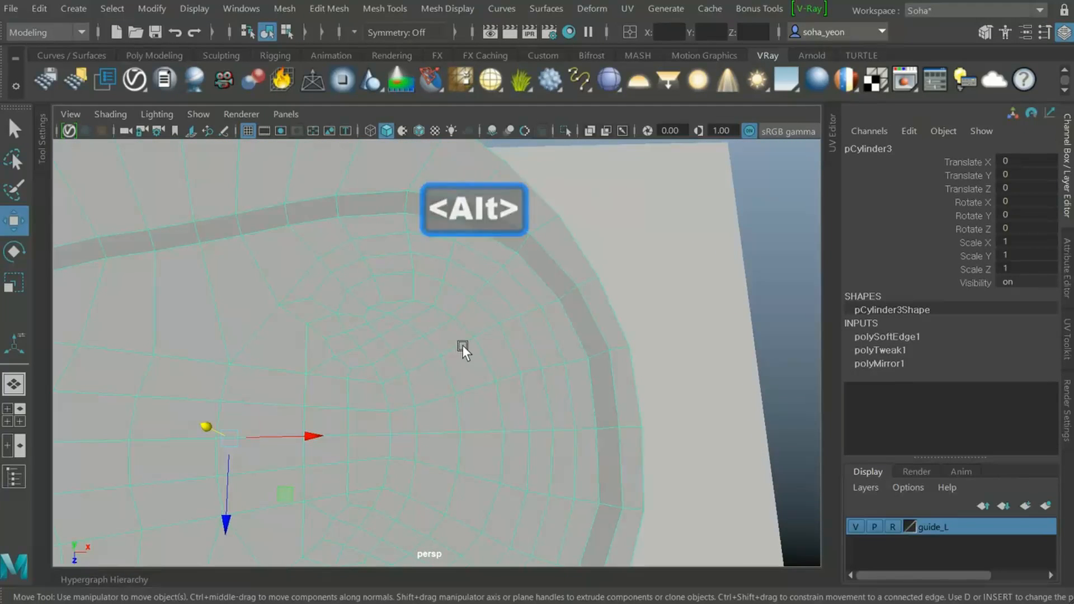
In the top view, insert an edge loop with Multi-Cut along the middle of the crescent-shaped band, following the reference photo
key("shift+2")
key("alt+shift+x")
key("5")
key("6")
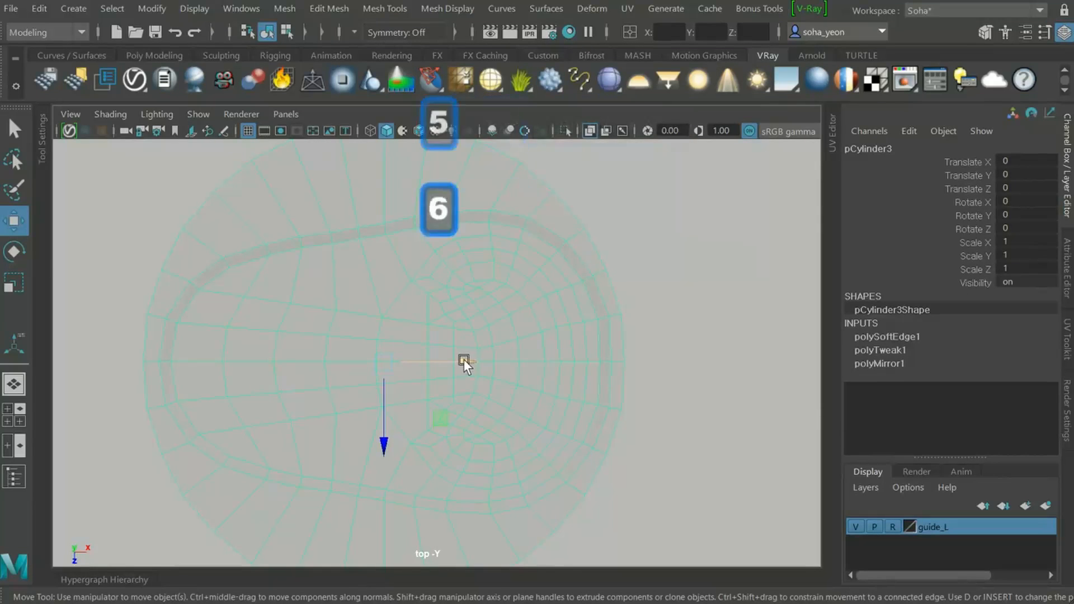
right_click_drag(384, 359, 608, 411, "alt")
middle_click_drag(521, 322, 456, 381, "alt")
right_click_drag(455, 381, 694, 437, "alt")
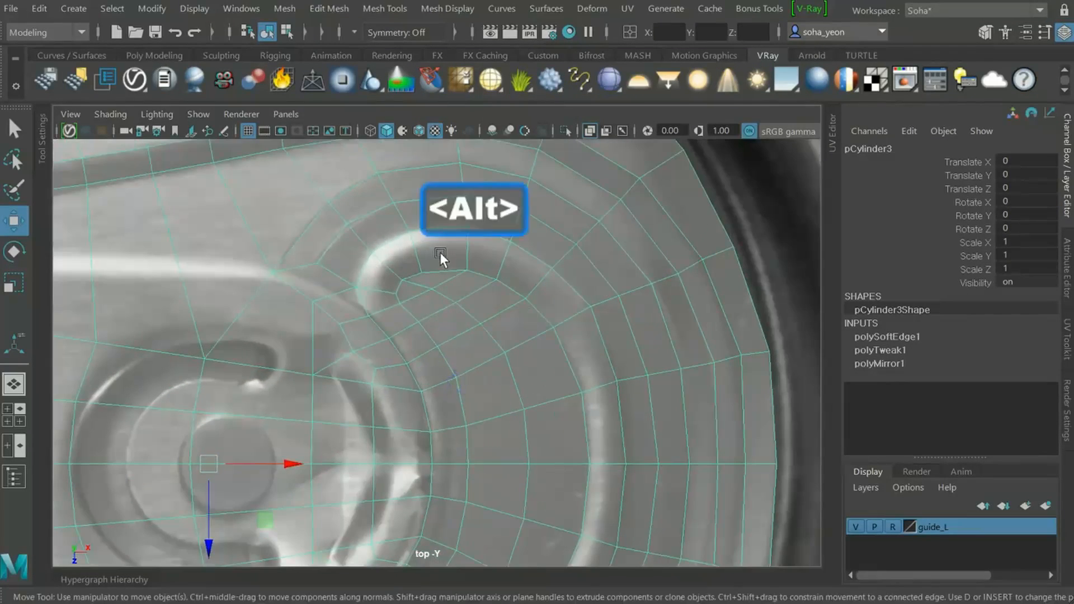
middle_click_drag(536, 317, 541, 281, "alt")
right_click_drag(564, 297, 552, 291, "alt")
middle_click_drag(552, 291, 573, 268, "alt")
right_click_drag(572, 269, 583, 261, "alt")
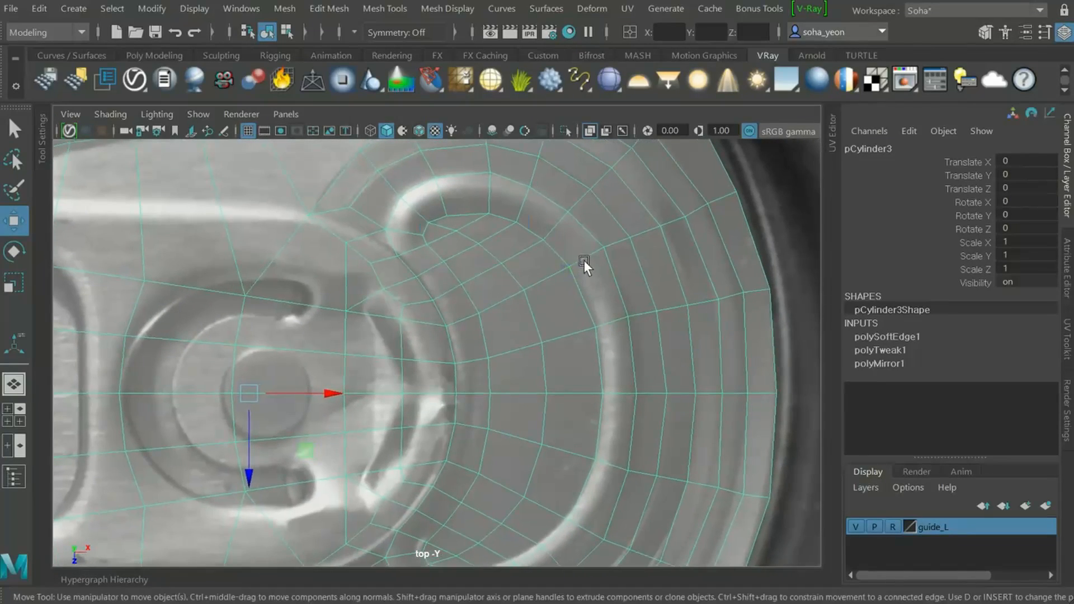
key("alt+s")
left_click(597, 270)
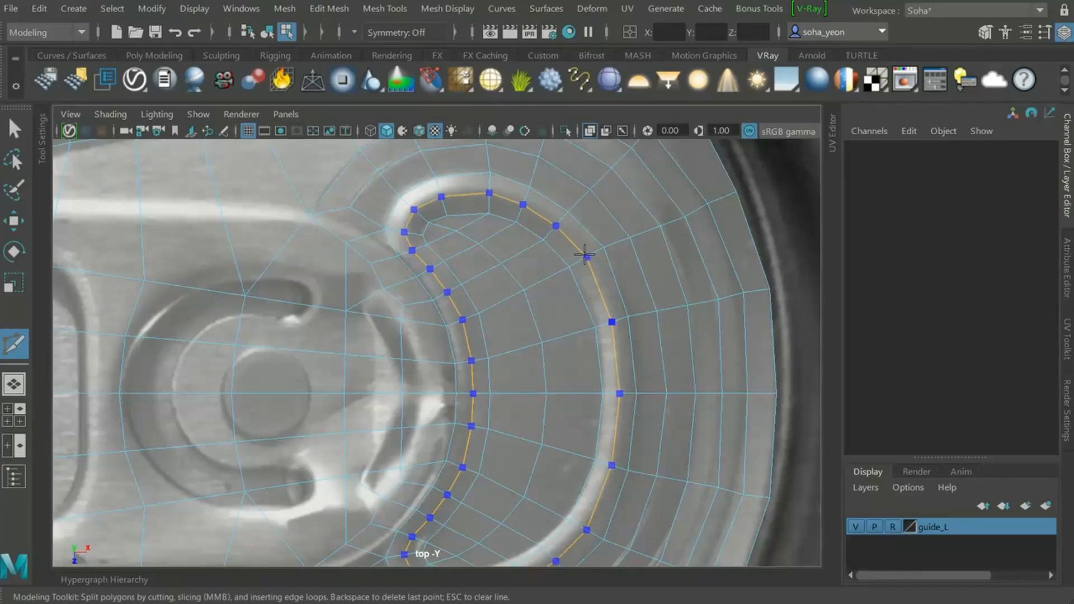
key("ctrl+shift")
key("w")
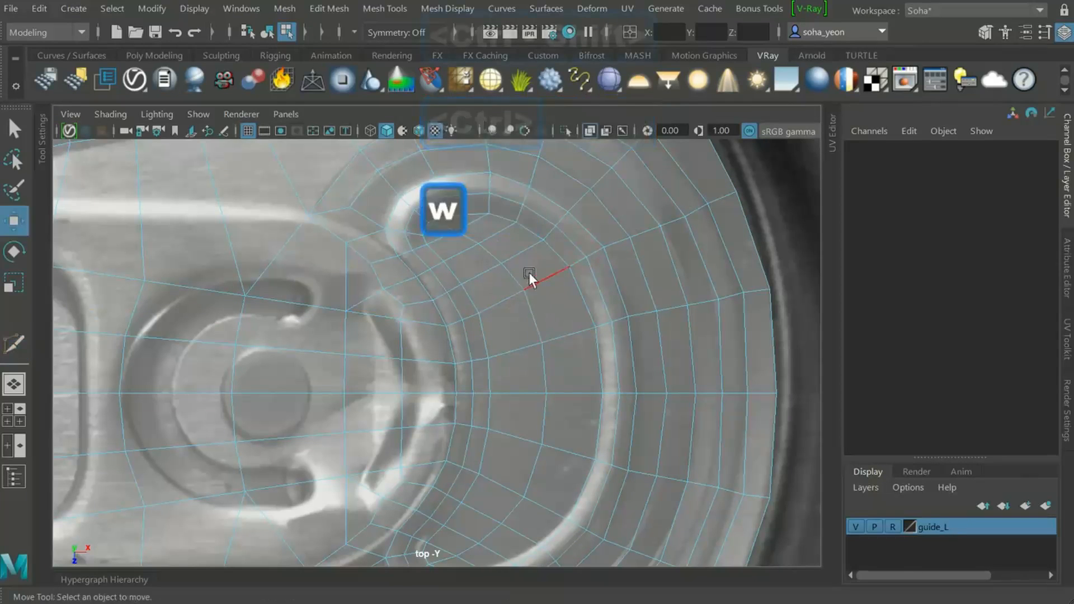
Raise the new middle edge loop in the perspective view to form a crescent-shaped ridge on the lid
double_click(534, 212)
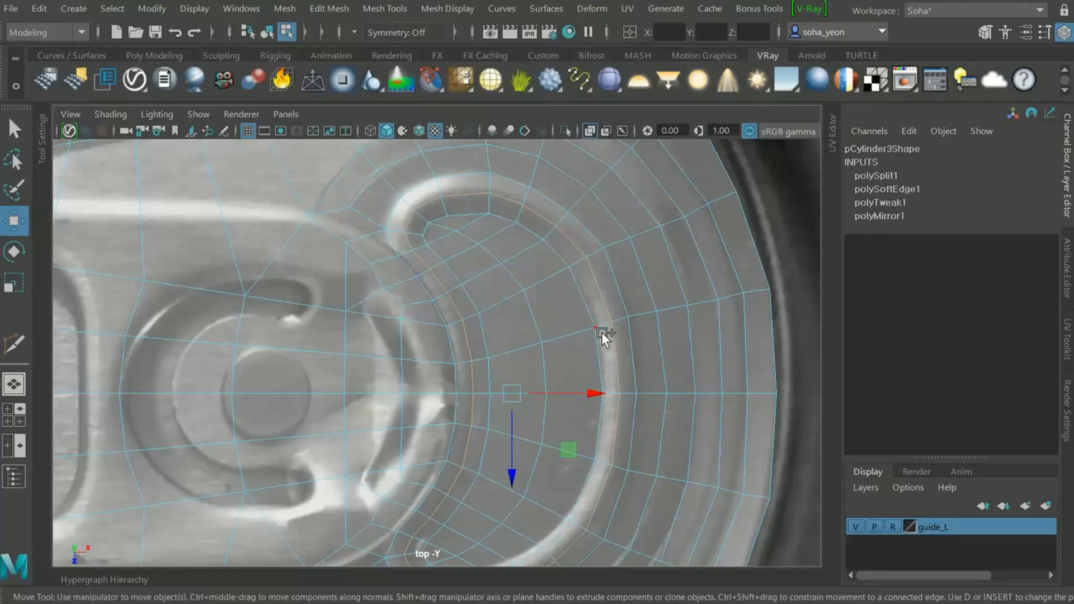
key("alt+shift+q")
left_click_drag(492, 334, 461, 281, "alt")
middle_click_drag(461, 281, 525, 357, "alt")
mouse_move(525, 358)
left_mouse_down("alt")
mouse_move(610, 391)
mouse_move(526, 352)
left_mouse_up("alt")
left_click_drag(478, 234, 416, 326)
key("alt+grave")
mouse_move(435, 364)
right_mouse_down("alt")
mouse_move(390, 360)
mouse_move(403, 365)
right_mouse_up("alt")
key("alt+shift+x")
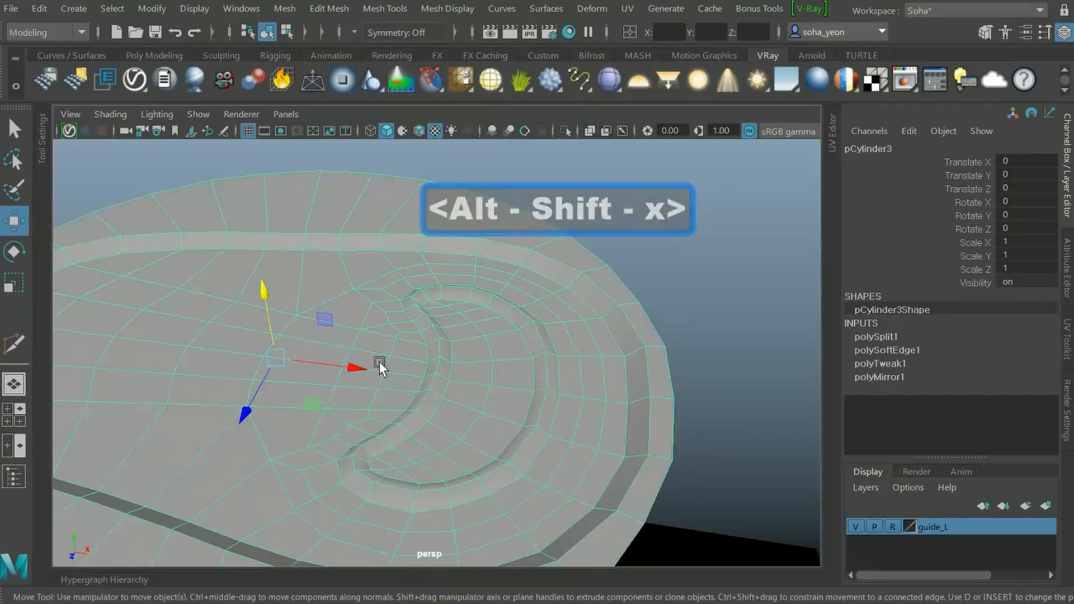
Examine the crescent ridge and recess wall from several angles, with and without smooth mesh preview
middle_click_drag(396, 344, 396, 317, "alt")
left_click(753, 288)
left_click_drag(604, 345, 573, 334, "alt")
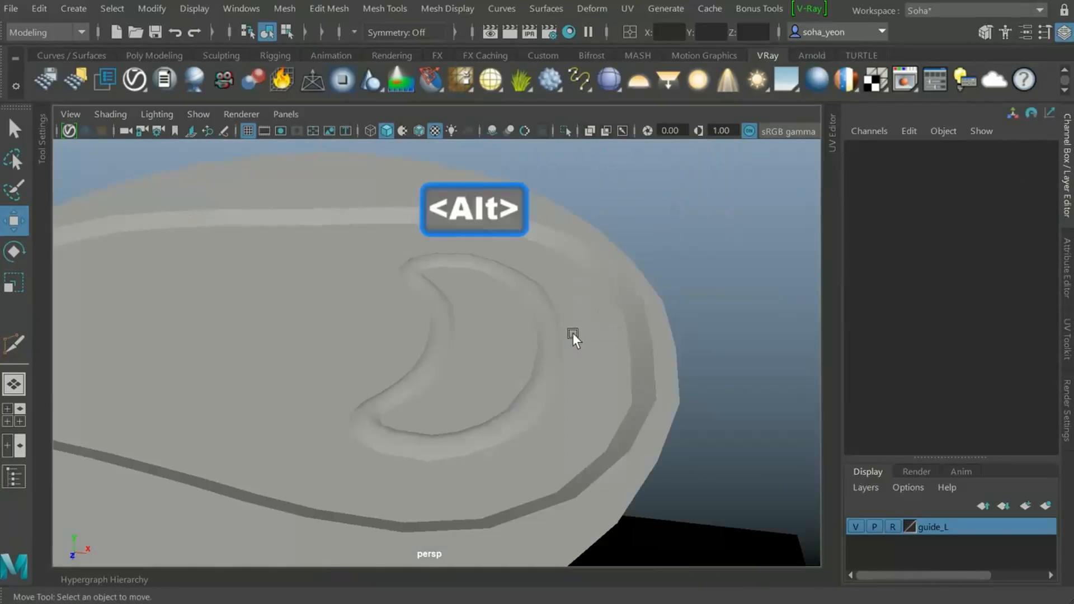
left_click(574, 336)
key("3")
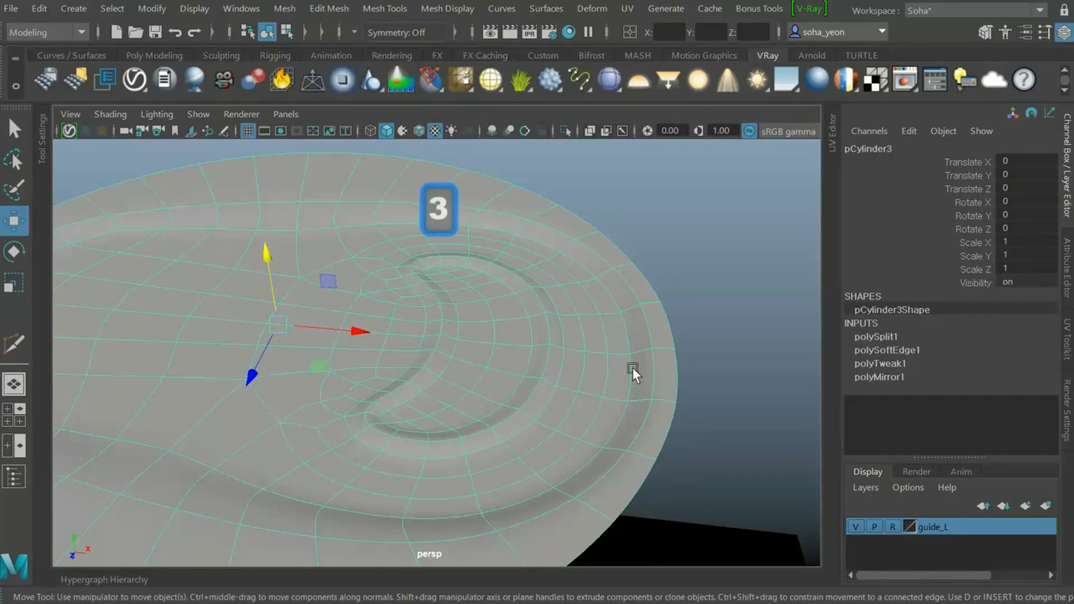
left_click(760, 351)
left_click_drag(445, 338, 424, 343, "alt")
left_click(351, 333)
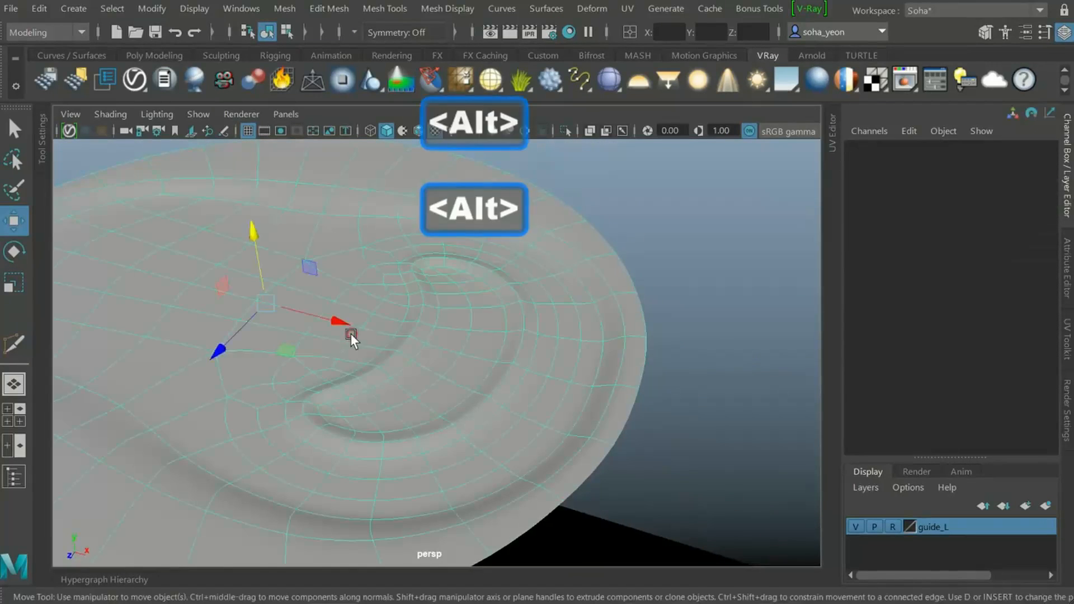
key("1")
middle_click_drag(437, 348, 508, 331, "alt")
left_click_drag(447, 323, 477, 332, "alt")
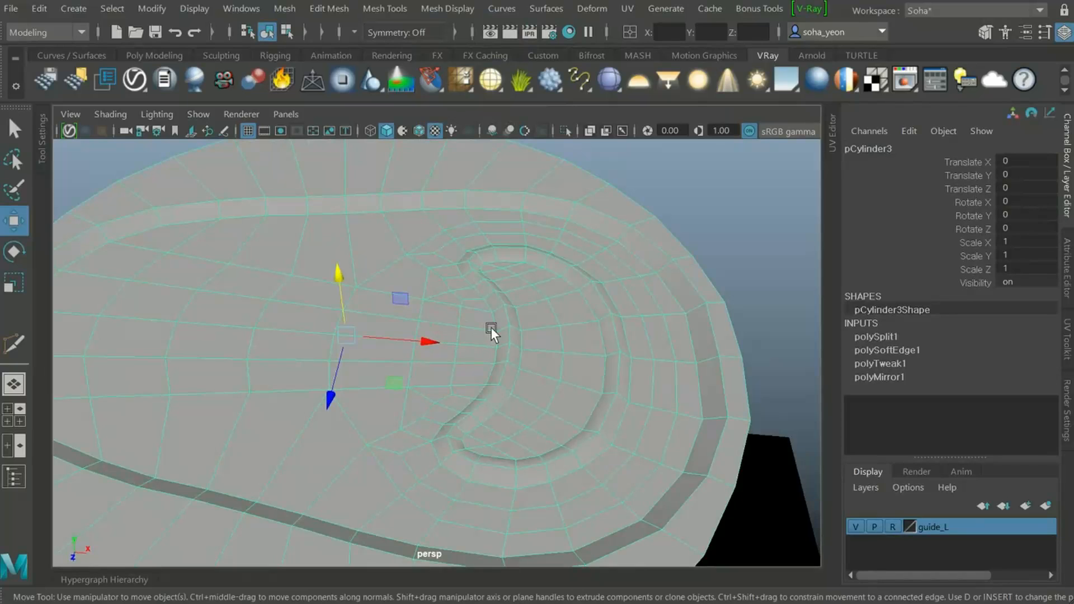
right_click_drag(502, 317, 425, 320, "alt")
left_click_drag(427, 313, 430, 321, "alt")
right_click_drag(431, 319, 413, 297)
Select the two full edge loops that bound the sloped wall of the large recess
key("alt+2")
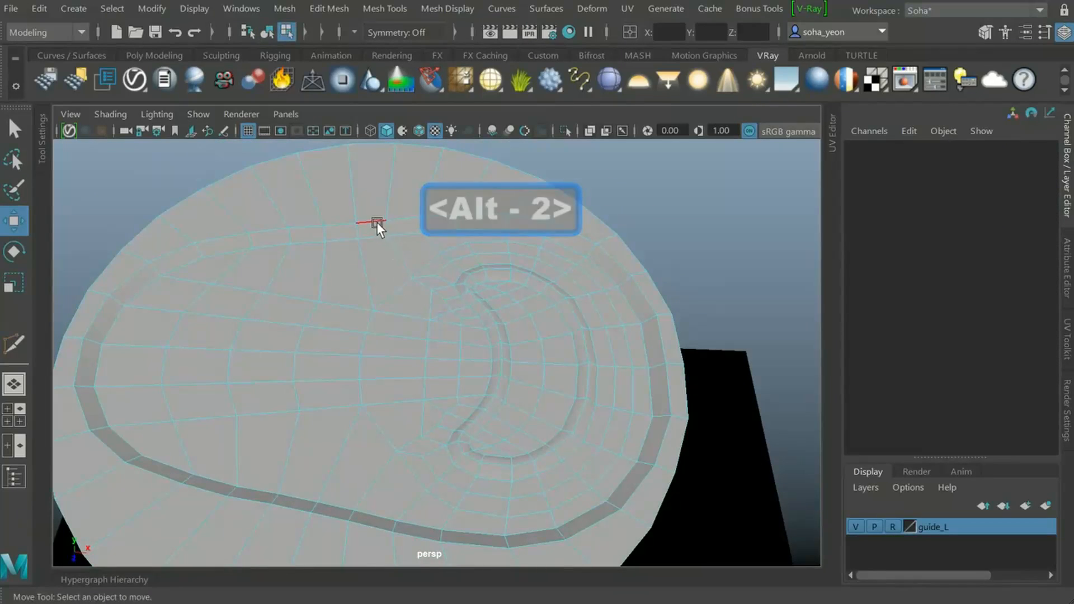
left_click(372, 222)
scroll(450, 260, "up", 3)
right_click_drag(450, 260, 465, 261, "alt")
middle_click_drag(377, 228, 430, 260, "alt")
double_click(348, 199)
right_click_drag(344, 254, 305, 264, "alt")
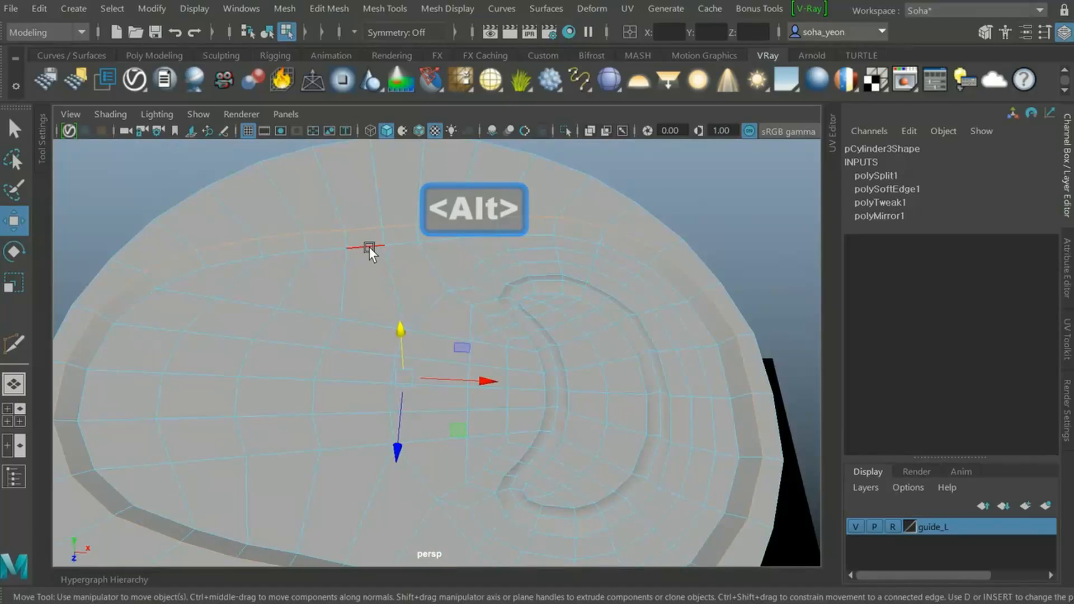
left_click_drag(364, 247, 372, 249, "alt")
left_click_drag(367, 333, 306, 234, "alt")
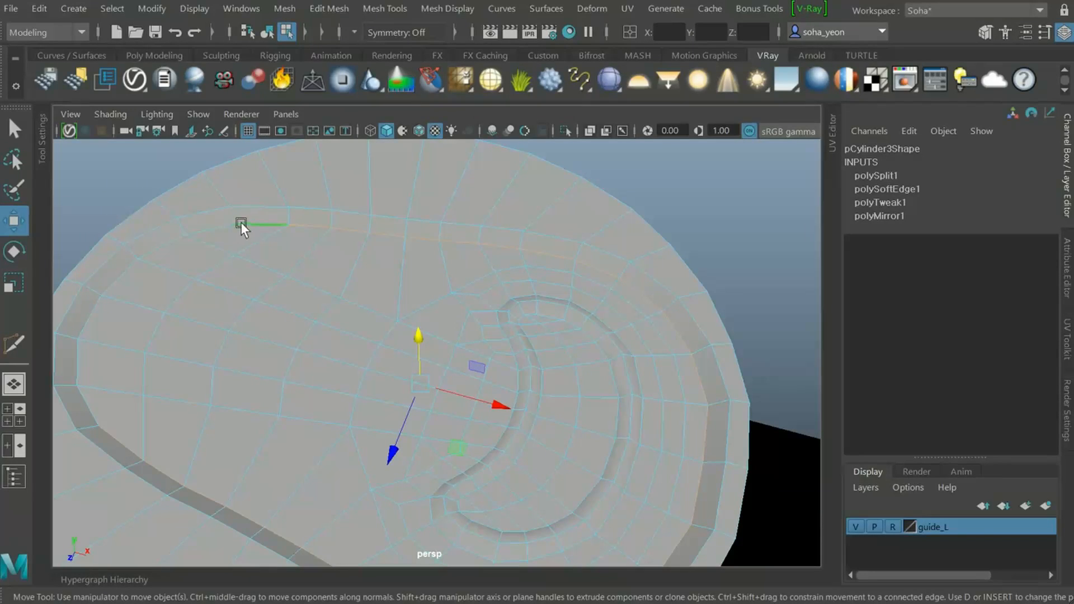
left_click(341, 228)
key("alt+c")
mouse_move(336, 365)
left_mouse_down("alt")
mouse_move(188, 381)
mouse_move(310, 383)
mouse_move(318, 370)
left_mouse_up("alt")
key("alt")
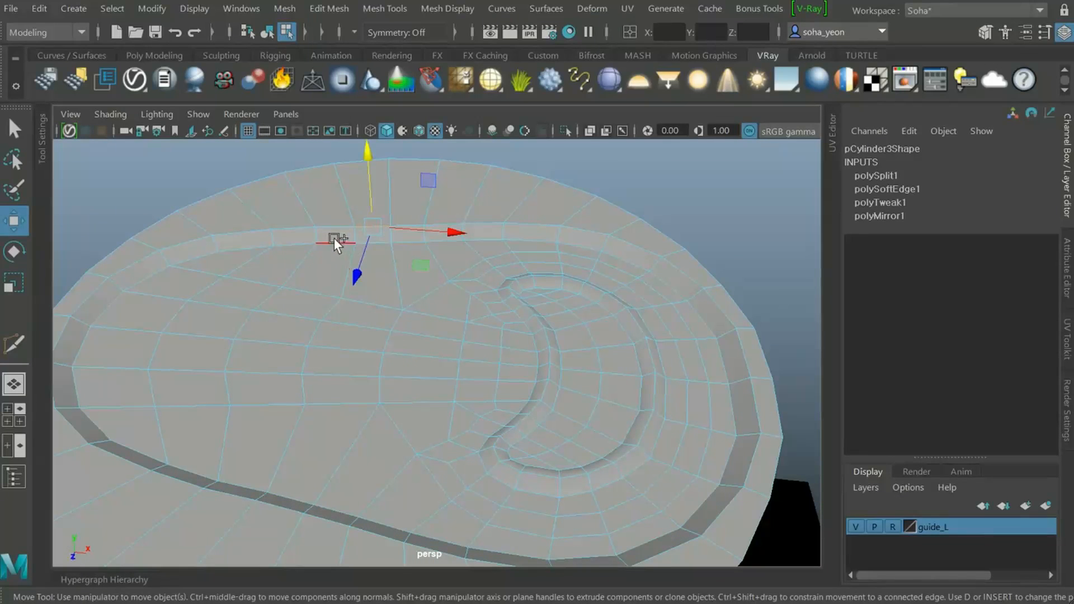
left_click(335, 239, "shift")
key("alt+c")
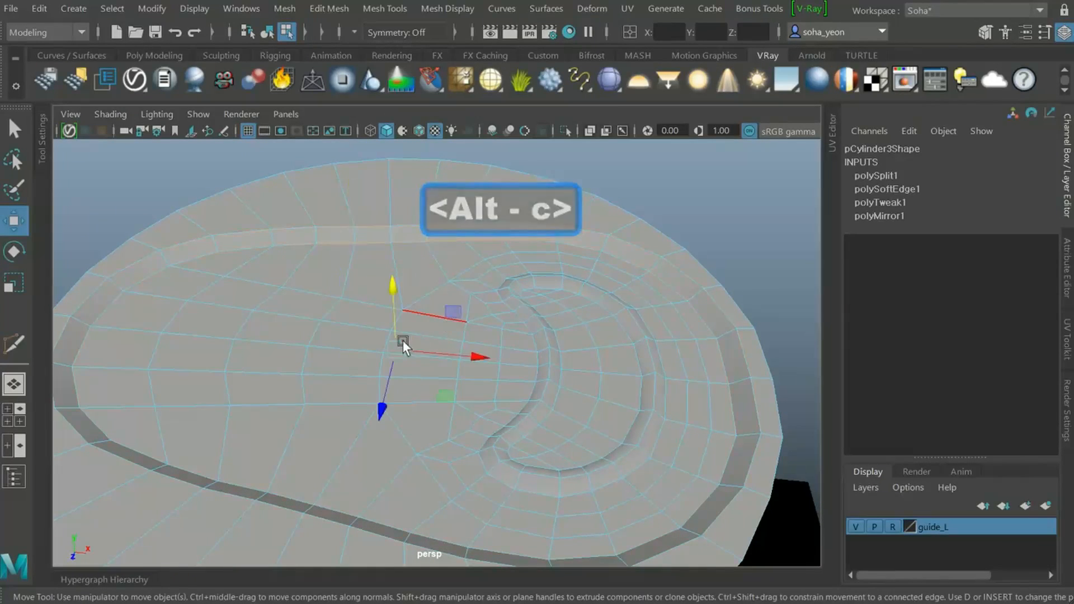
Add the edge loop along the inner base of the crescent ridge to the selection
left_click_drag(403, 340, 455, 339, "alt")
middle_click_drag(462, 337, 414, 355, "alt")
right_click_drag(414, 356, 529, 393, "alt")
left_click_drag(528, 393, 510, 392, "alt")
middle_click_drag(510, 391, 488, 385, "alt")
right_click_drag(488, 385, 522, 389, "alt")
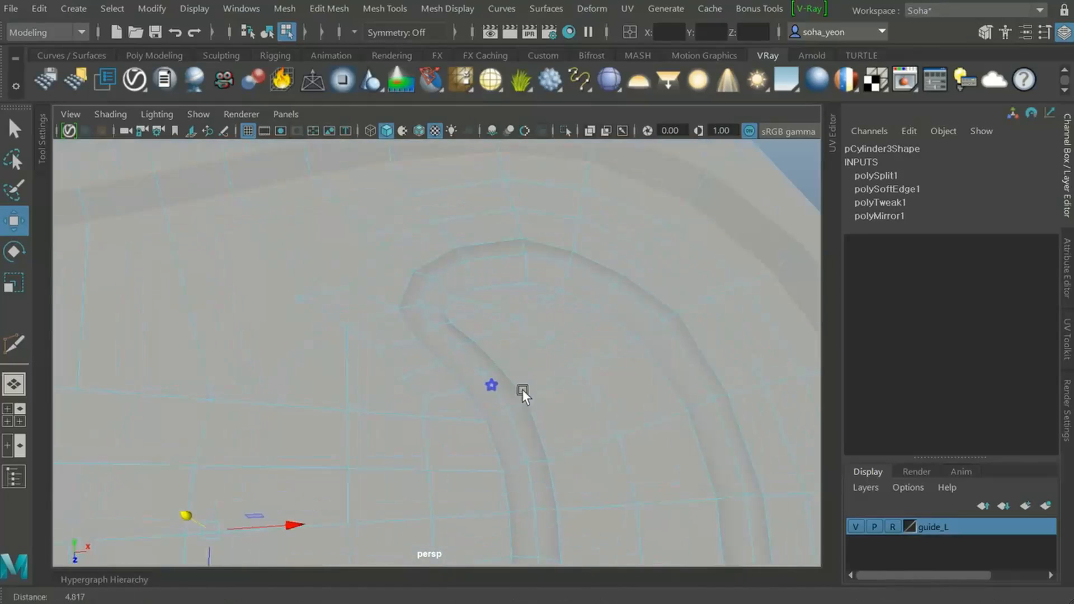
left_click(500, 283)
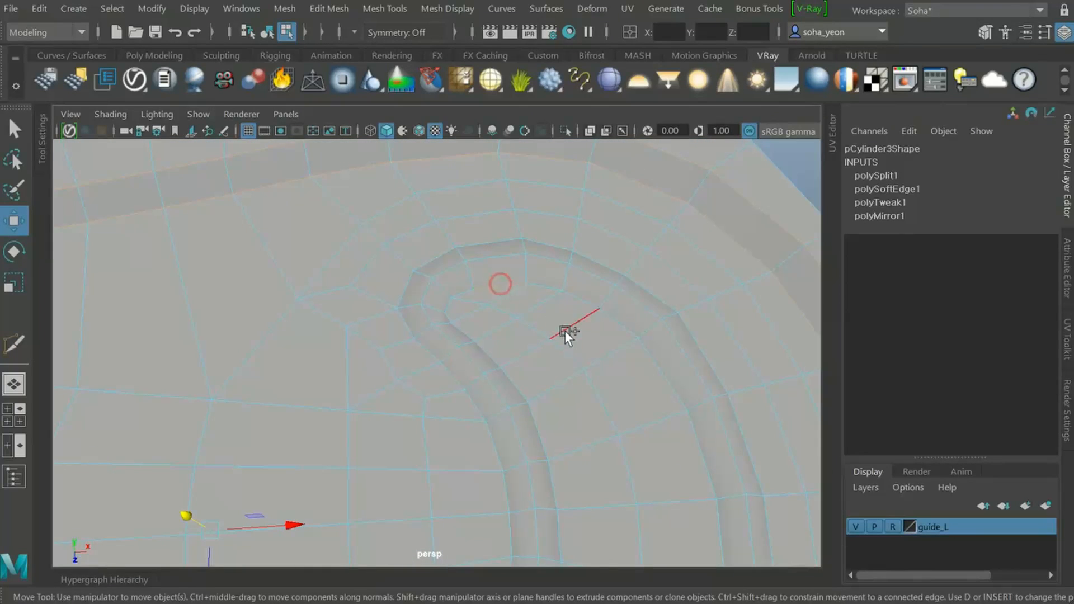
left_click(572, 345, "shift")
key("alt+c")
left_click(528, 358, "shift")
key("alt+c")
Add the edge loop along the outer base of the crescent ridge to the selection and check all selected loops
left_click_drag(498, 365, 548, 367, "alt")
right_click_drag(490, 343, 473, 295, "alt")
left_click(394, 302, "shift")
left_click(390, 248, "shift")
left_click(496, 382, "shift")
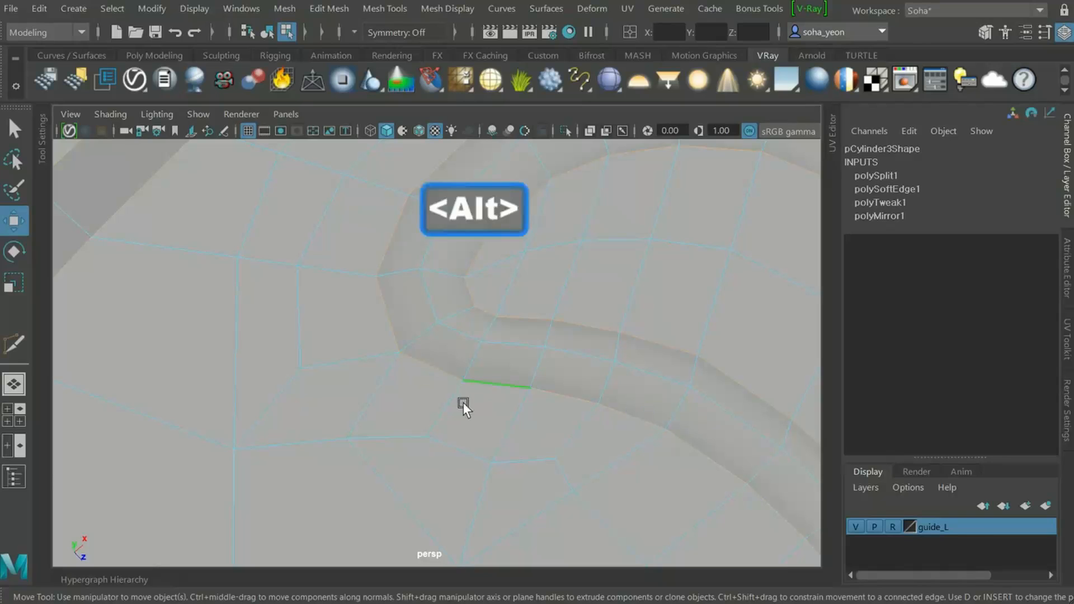
right_click_drag(636, 434, 333, 419, "alt")
right_click_drag(550, 438, 529, 451, "alt")
mouse_move(530, 451)
left_mouse_down("alt")
mouse_move(492, 417)
mouse_move(460, 418)
left_mouse_up("alt")
key("4")
left_click_drag(528, 431, 504, 415, "alt")
right_click_drag(504, 415, 499, 407, "alt")
key("5")
left_click_drag(509, 389, 514, 369, "alt")
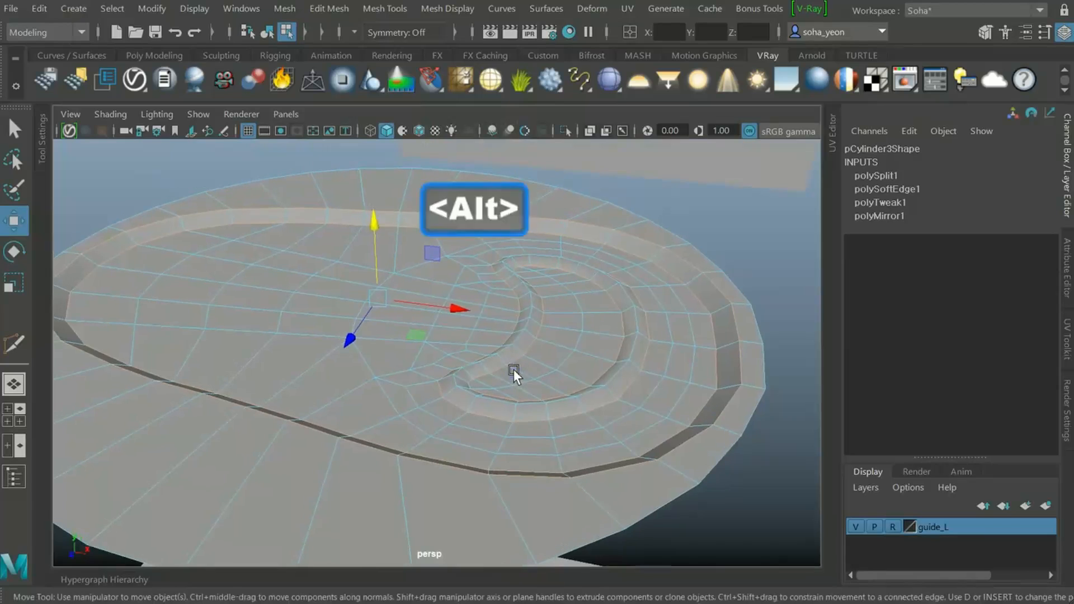
Try bevelling the selected recess and crescent ridge edge loops with 2 segments and a fraction of 0.37
key("shift+b")
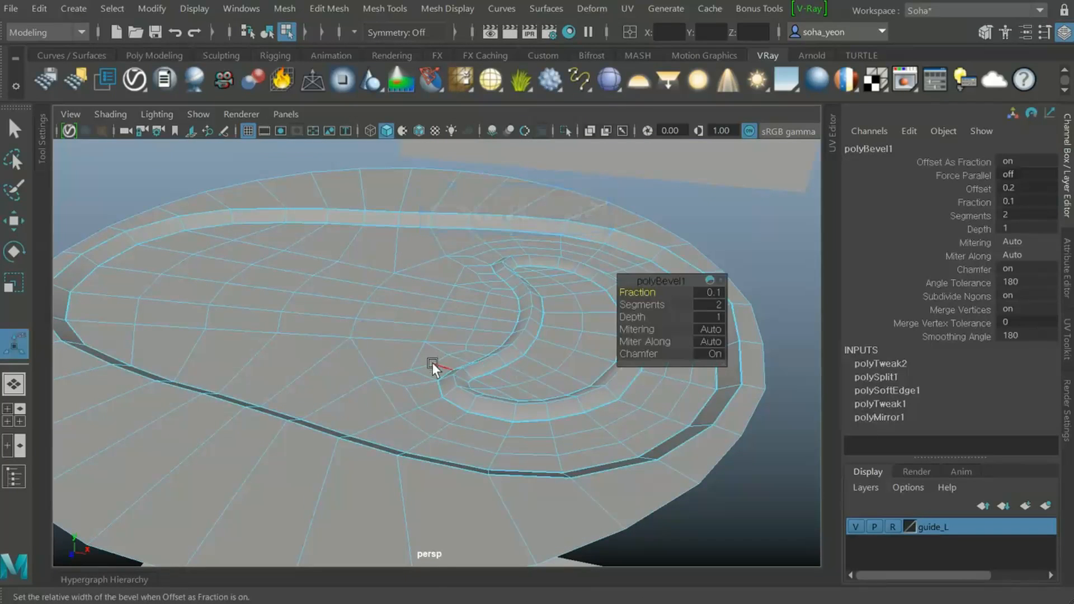
left_click_drag(409, 360, 413, 365, "alt")
right_click_drag(418, 364, 496, 361, "alt")
middle_click_drag(495, 360, 418, 367, "alt")
right_click_drag(418, 367, 569, 404, "alt")
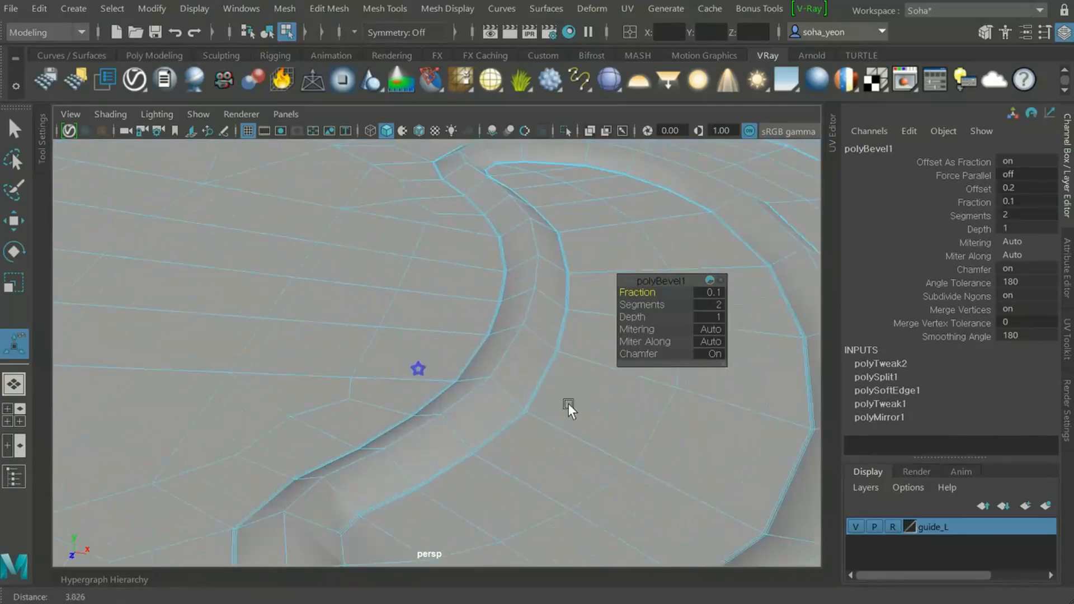
middle_click_drag(569, 404, 522, 293, "alt")
left_click_drag(503, 302, 535, 315, "alt")
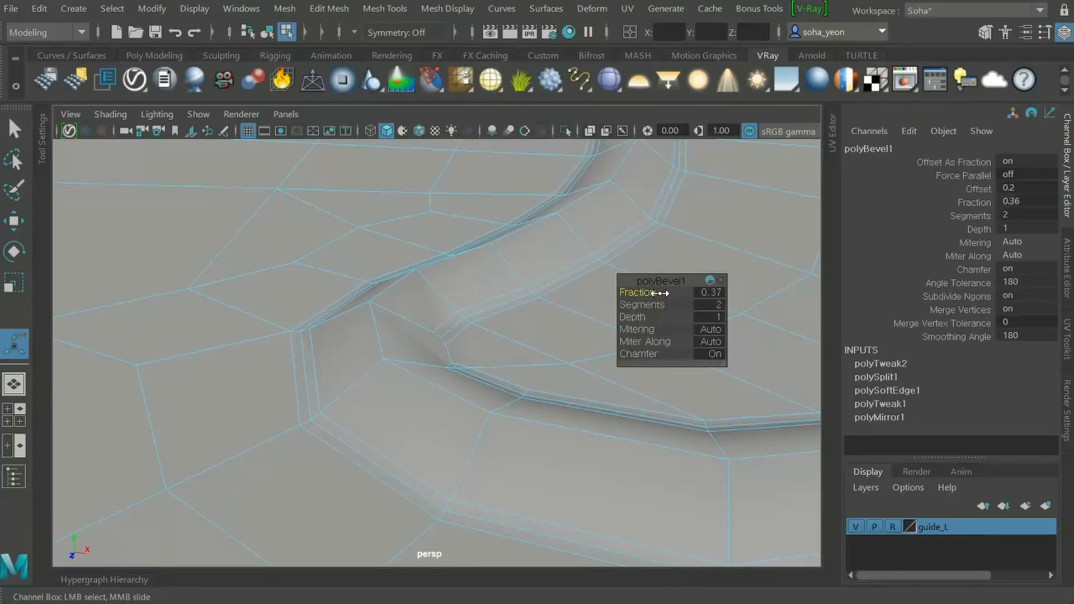
right_click_drag(570, 363, 485, 364, "ctrl")
Check the bevelled crescent ridge in smooth mesh preview and undo the bevel while keeping the edge loops selected
key("3")
left_click_drag(482, 365, 424, 371, "alt")
mouse_move(424, 372)
middle_mouse_down("alt")
mouse_move(395, 391)
mouse_move(429, 221)
middle_mouse_up("alt")
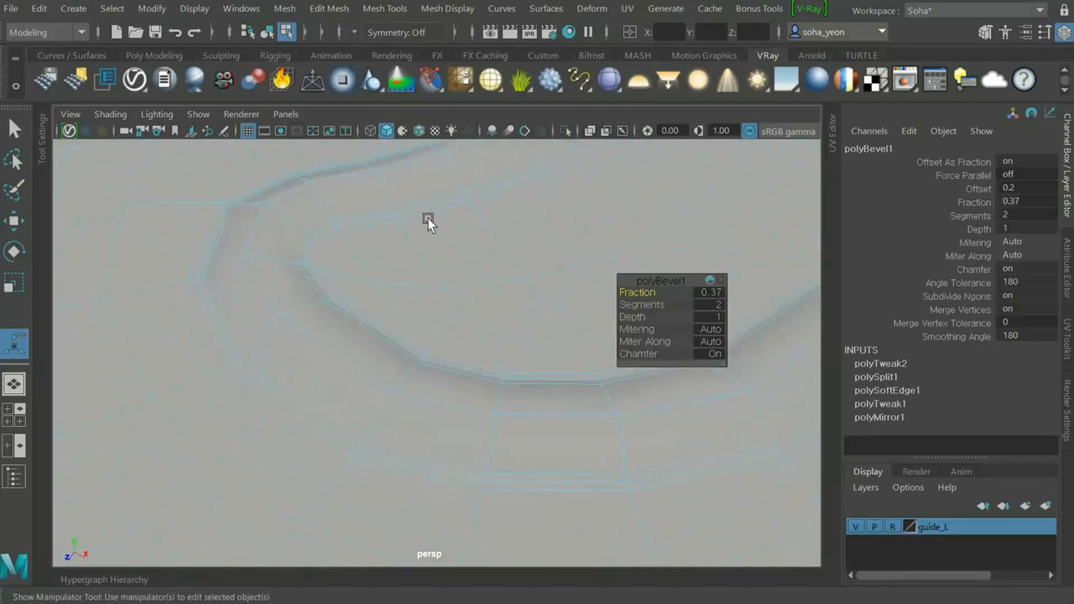
left_click_drag(429, 221, 382, 323, "alt")
key("ctrl+z")
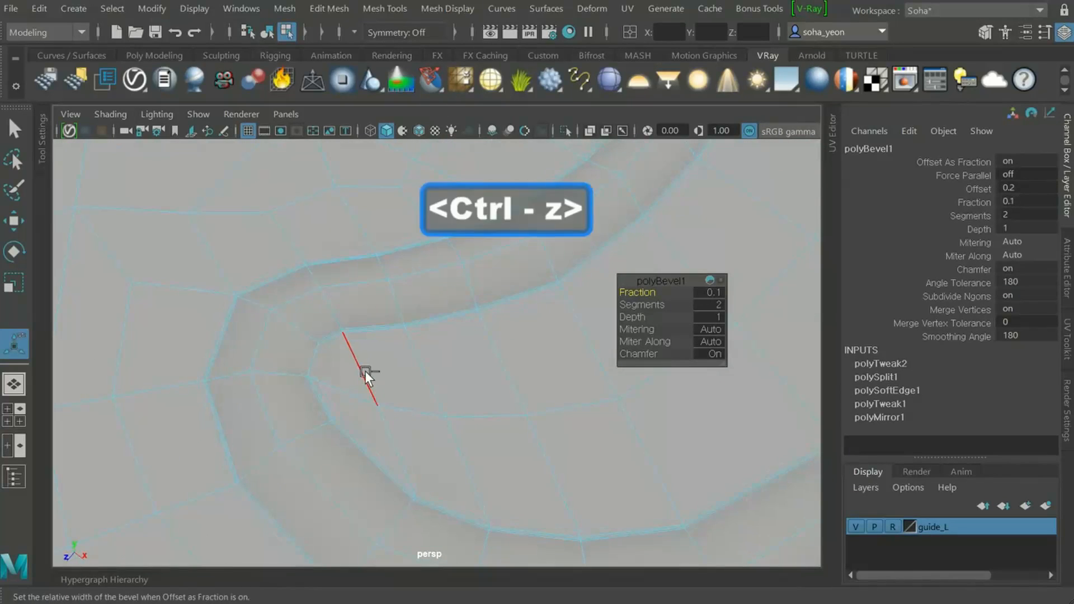
left_click(486, 386)
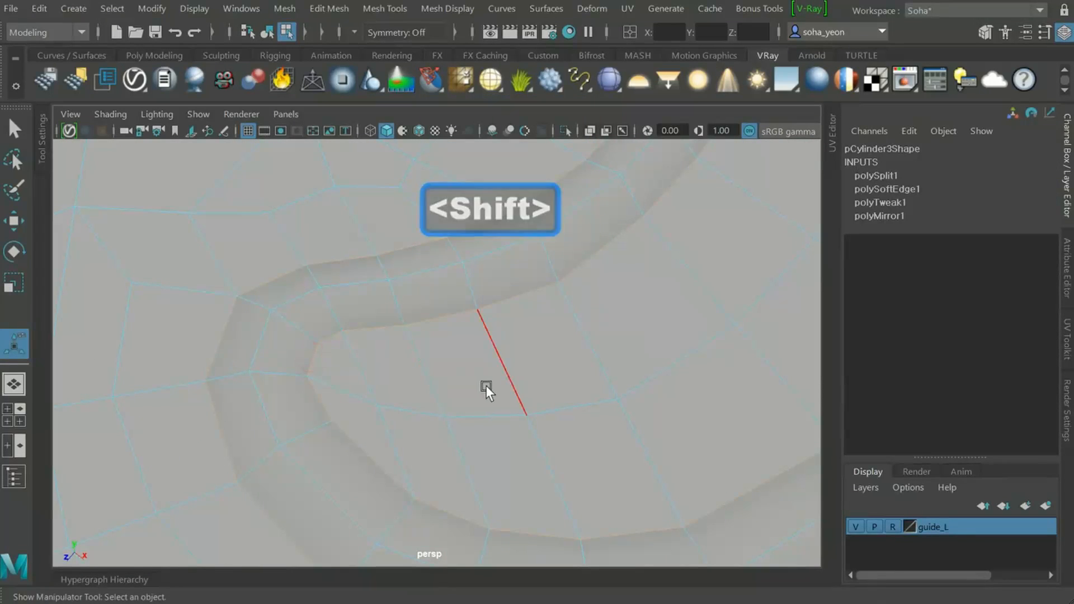
Bevel the selected recess wall and crescent ridge edge loops with 2 segments and fine-tune the bevel fraction
key("shift+b")
scroll(477, 362, "down", 8)
middle_click_drag(476, 363, 455, 391, "alt")
right_click_drag(454, 391, 518, 406, "alt")
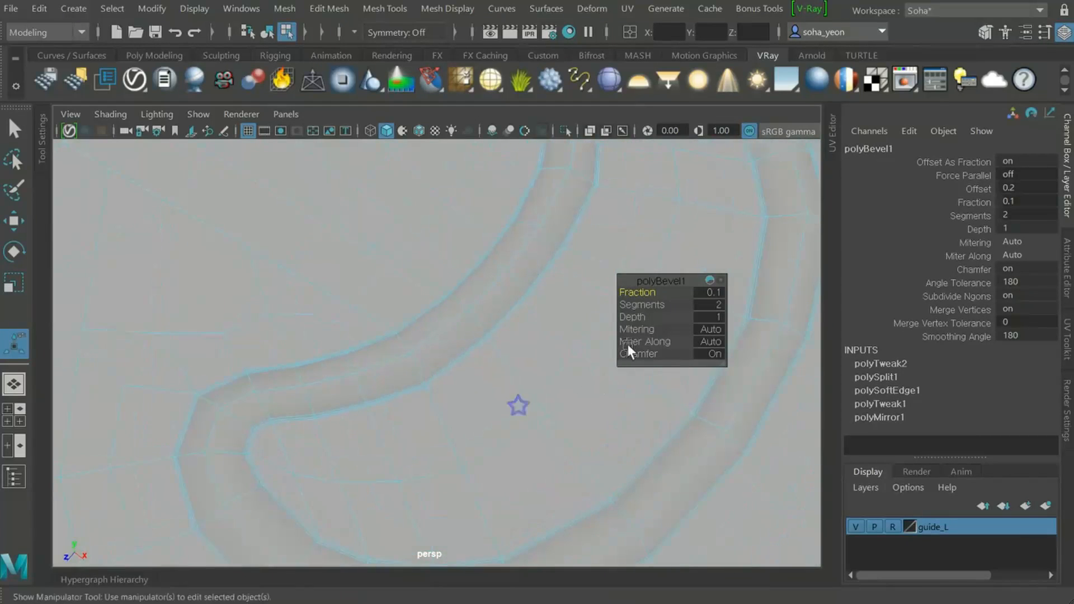
left_click_drag(639, 293, 647, 293)
right_click_drag(462, 425, 269, 427, "alt")
left_click_drag(432, 409, 523, 384, "alt")
Return to object selection and check the bevelled lid with and without smooth mesh preview
key("alt+grave")
left_click(575, 407)
left_click(475, 387)
key("3")
left_click(640, 377)
left_click_drag(456, 352, 497, 420, "alt")
left_click(381, 415)
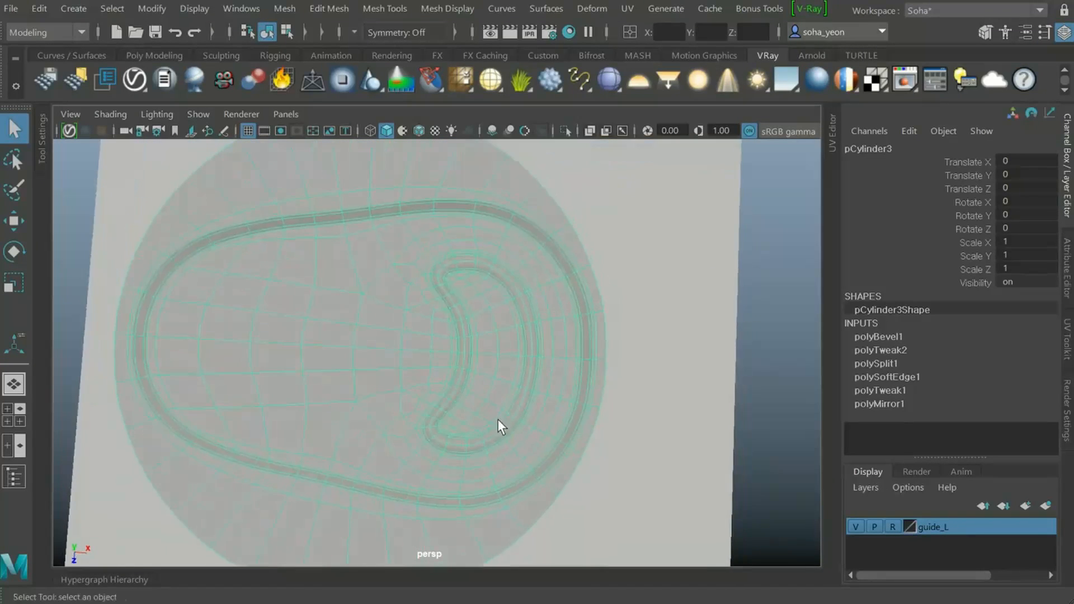
scroll(497, 419, "up", 2)
right_click_drag(430, 357, 500, 367, "alt")
key("1")
left_click_drag(440, 337, 458, 316, "alt")
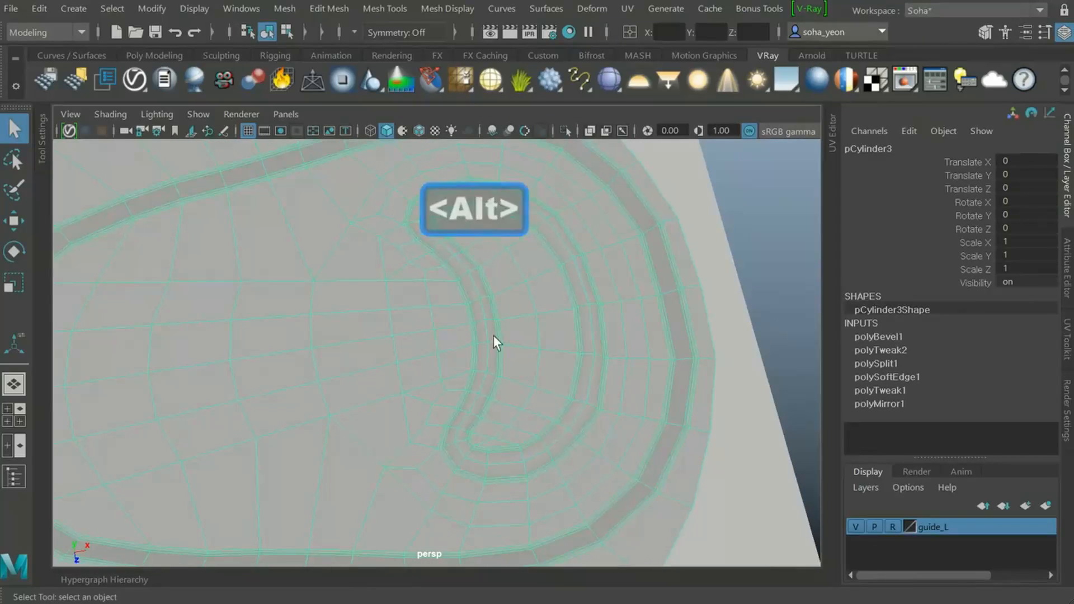
Show the lid mesh in the top view with textured shading over the reference photo
key("5")
left_click_drag(493, 334, 455, 357, "alt")
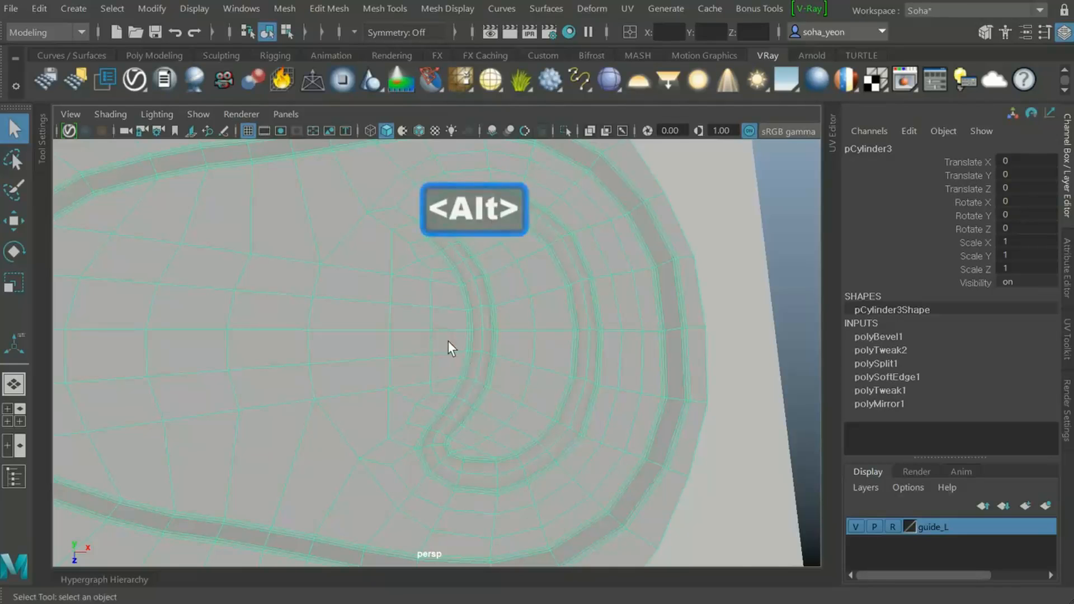
key("shift+2")
right_click_drag(521, 363, 484, 364, "alt")
scroll(484, 363, "down", 3)
scroll(602, 367, "up", 2)
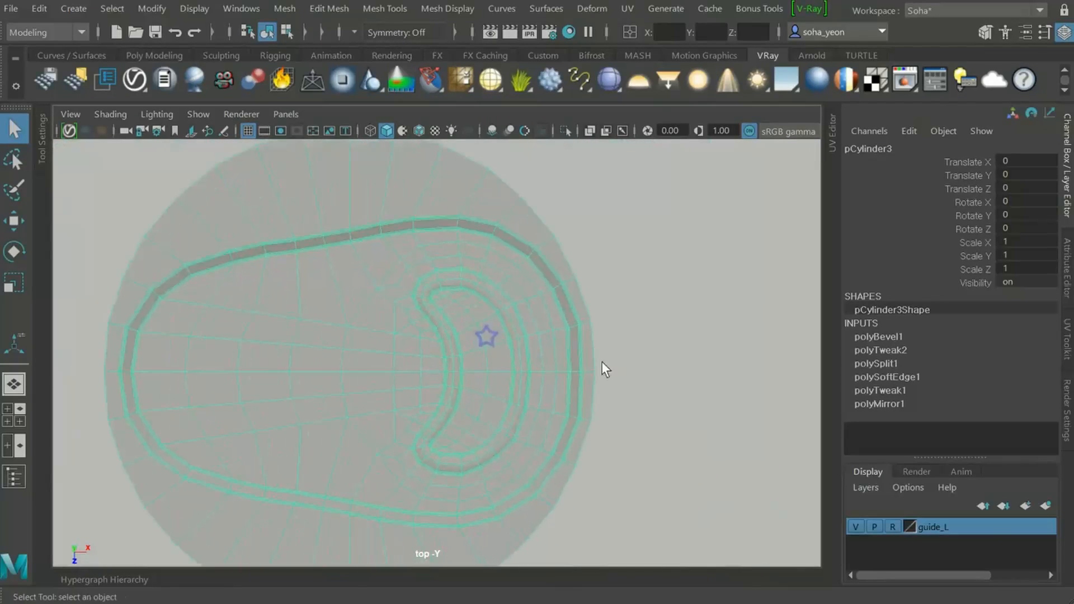
key("6")
right_click_drag(553, 385, 580, 379, "alt")
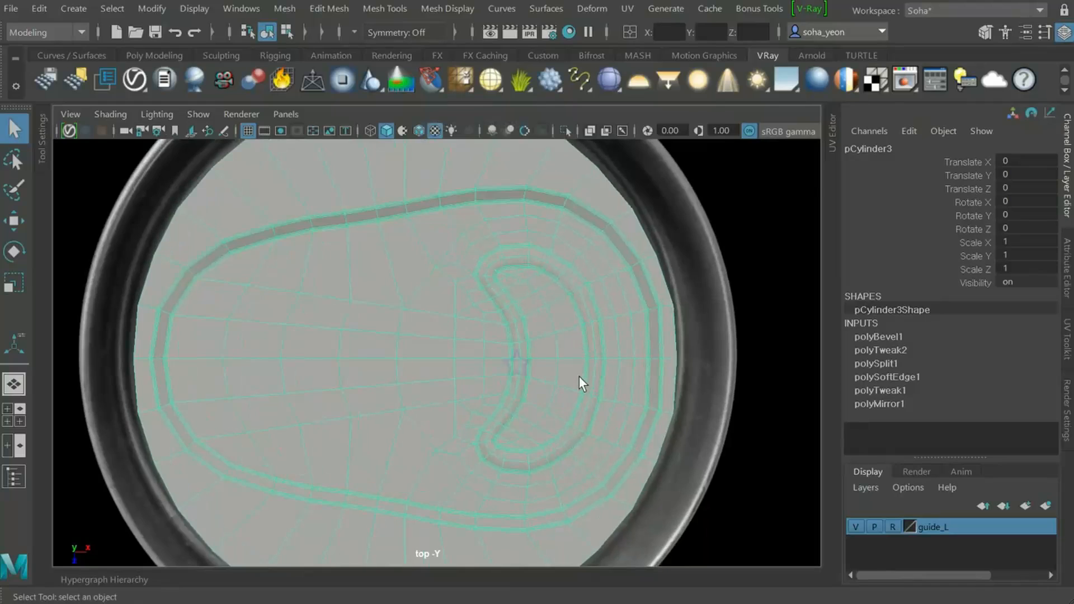
Enable X-Ray shading and compare the mesh around the crescent ridge's end with the reference photo
key("alt+shift+x")
right_click_drag(475, 387, 521, 391, "alt")
middle_click_drag(494, 336, 439, 417, "alt")
right_click_drag(439, 418, 754, 484, "alt")
middle_click_drag(389, 359, 360, 430, "alt")
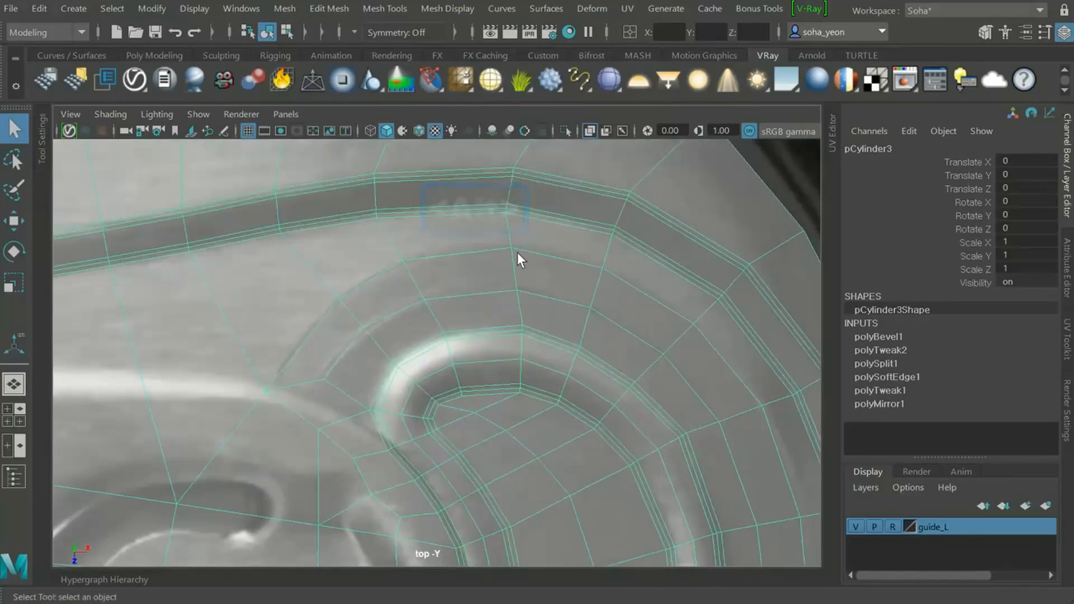
right_click_drag(470, 407, 341, 404, "alt")
middle_click_drag(394, 402, 384, 291, "alt")
right_click_drag(409, 326, 372, 323, "alt")
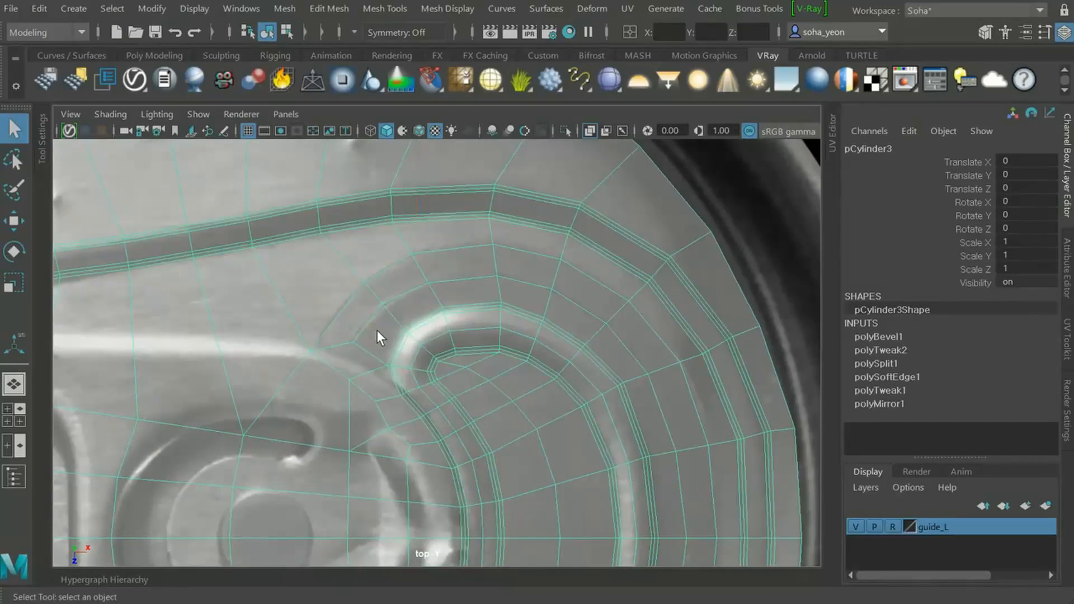
Select the two concentric edge loops around the outside of the crescent ridge, including the edges that join at their ends
key("alt+2")
left_click(340, 311)
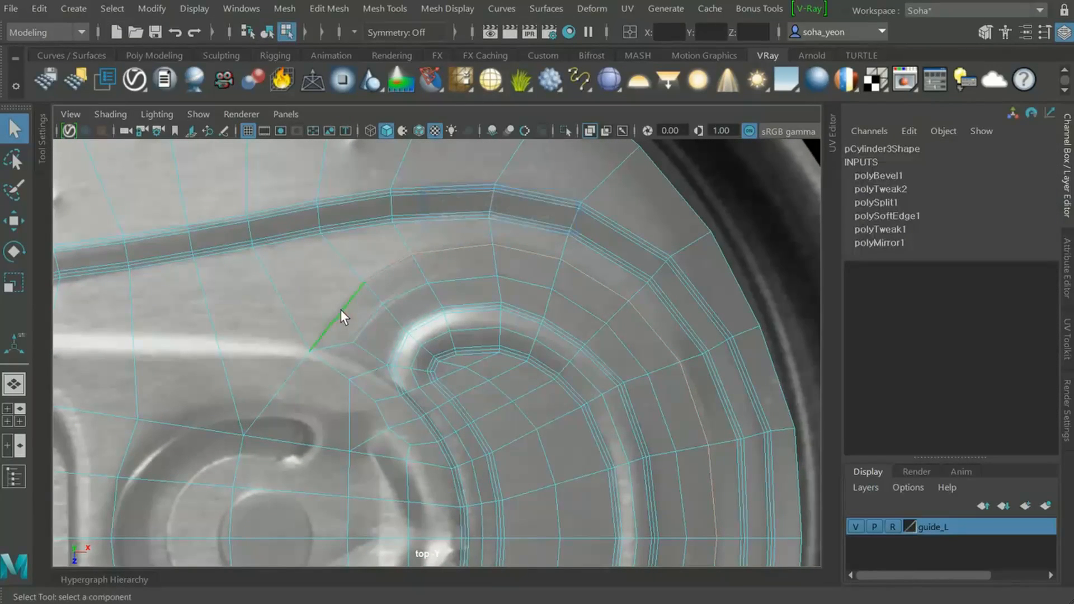
left_click(339, 343, "shift")
middle_click_drag(399, 442, 389, 203, "alt")
middle_click_drag(408, 467, 350, 378, "alt")
middle_click_drag(440, 381, 438, 413, "alt")
right_click_drag(477, 408, 388, 331, "alt")
middle_click_drag(389, 330, 389, 364, "alt")
right_click_drag(454, 367, 487, 380, "alt")
Bevel the selected concentric edge loops with a fraction of 0.1 and 2 segments, and inspect their end corner
key("alt+shift+q")
left_click_drag(468, 388, 429, 324, "alt")
key("shift+b")
right_click_drag(430, 324, 649, 392, "alt")
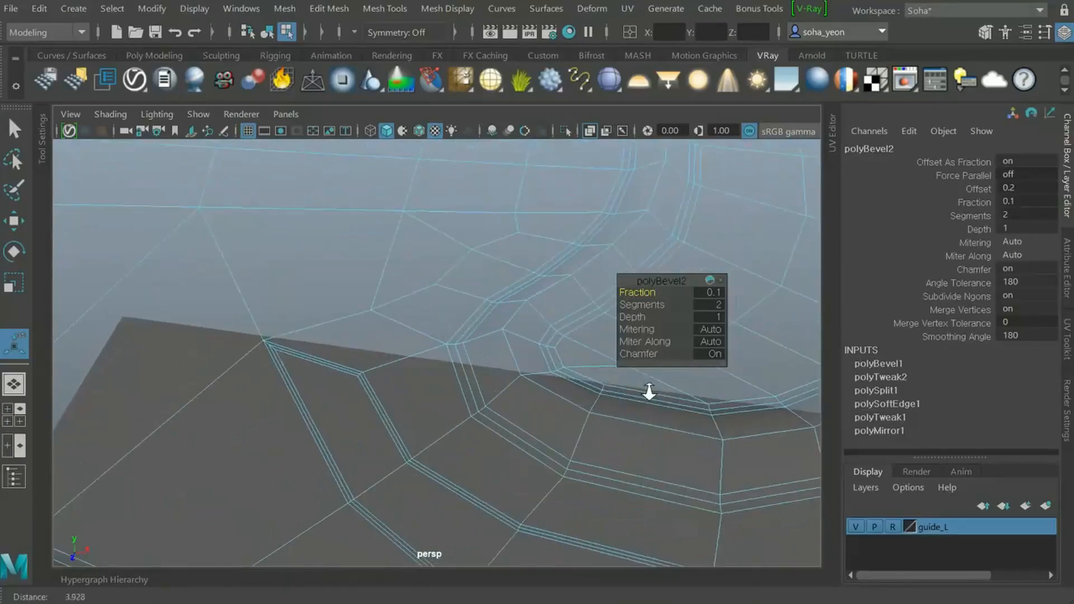
right_click_drag(367, 368, 466, 415, "alt")
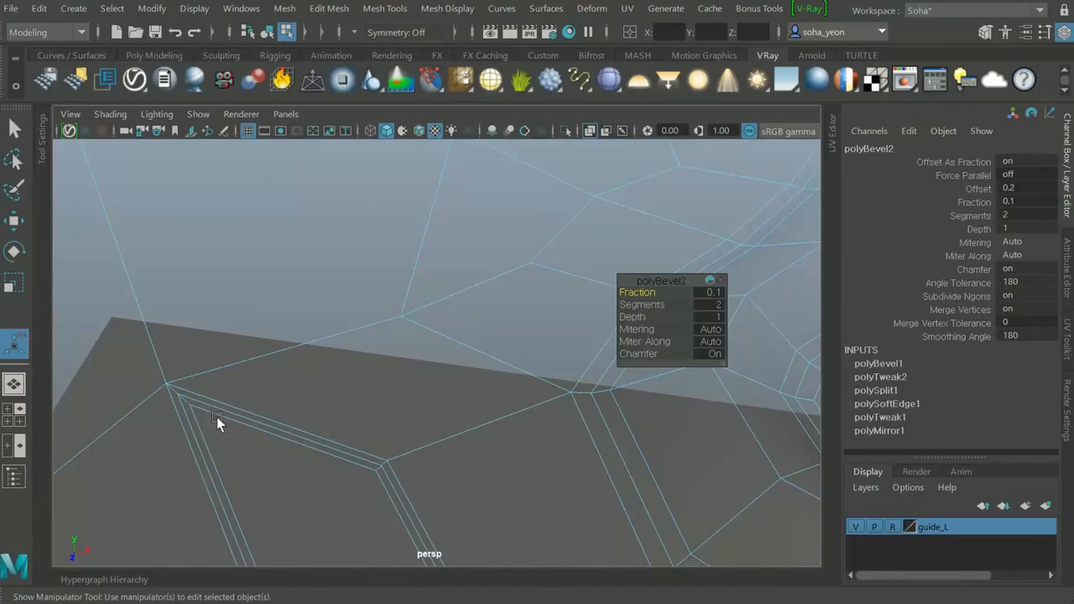
left_click_drag(448, 462, 421, 346, "alt")
Select the middle edge loops of the bevelled concentric bands and adjust their height to shape grooves
left_click(340, 295)
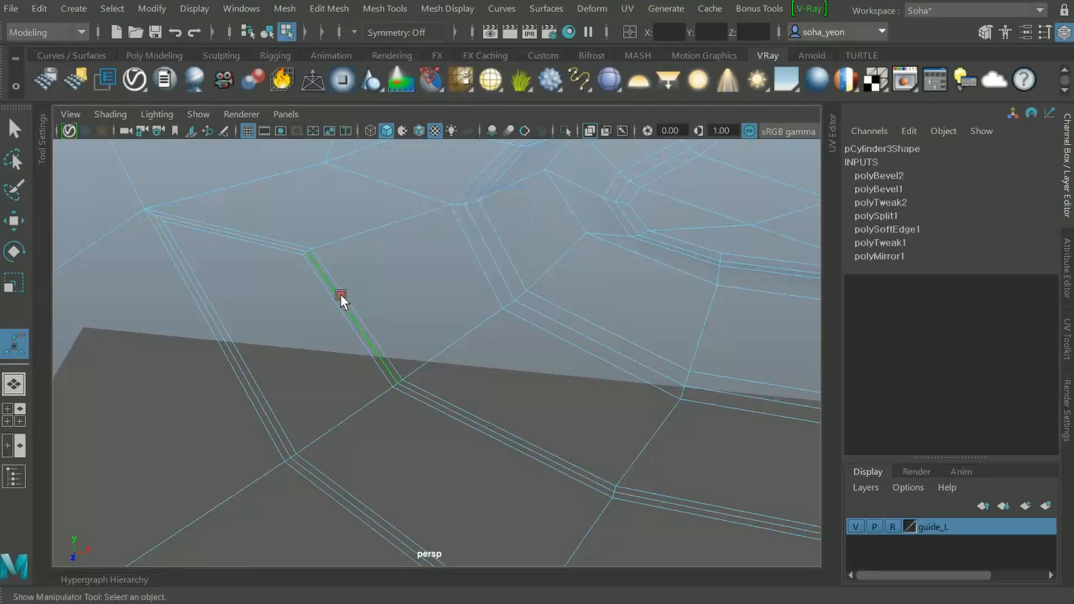
scroll(465, 327, "down", 5)
left_click_drag(465, 326, 472, 301, "alt")
key("w")
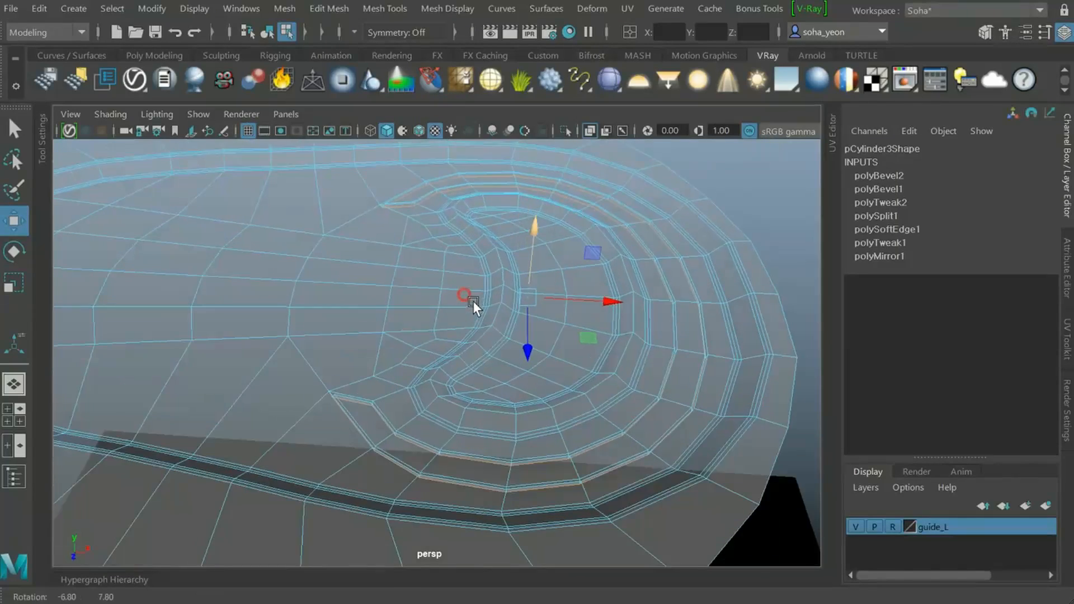
right_click_drag(475, 300, 455, 300, "alt")
Return to object selection, disable X-Ray shading and examine the concentric grooves with and without smooth mesh preview
key("alt+grave")
right_click_drag(446, 337, 397, 338, "alt")
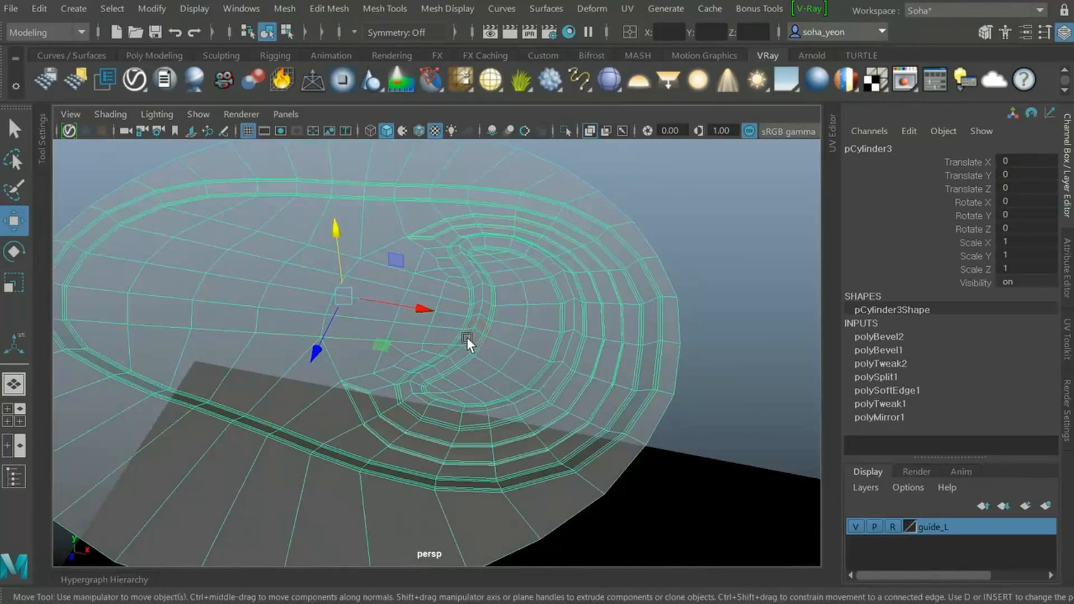
key("alt+shift+x")
left_click(746, 316)
left_click_drag(535, 311, 425, 312, "alt")
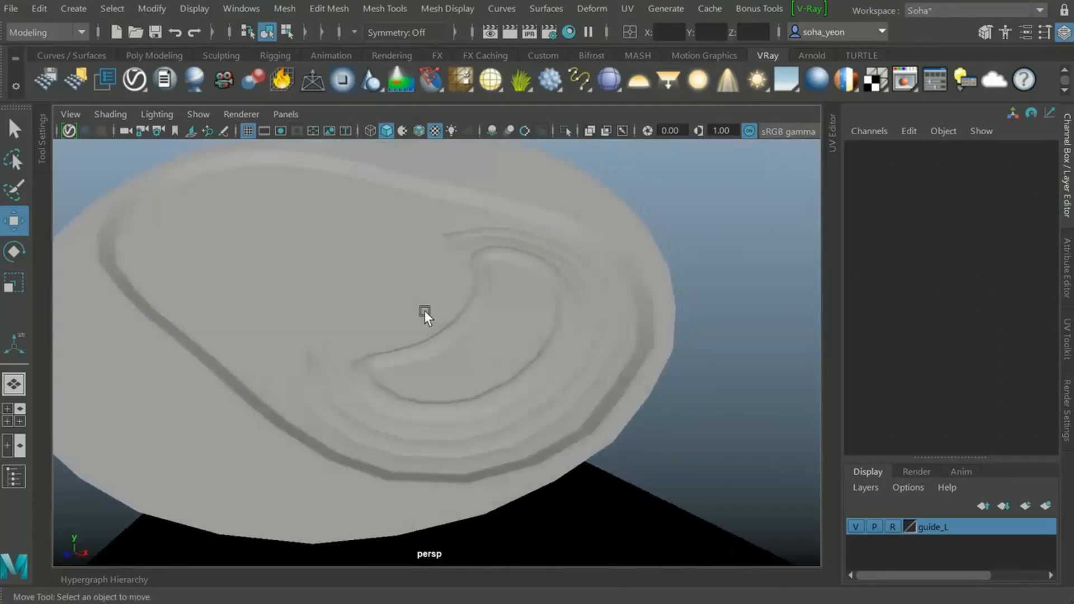
left_click(485, 341)
key("3")
left_click(731, 414)
mouse_move(731, 415)
left_mouse_down("alt")
mouse_move(600, 408)
mouse_move(636, 456)
mouse_move(496, 249)
mouse_move(439, 244)
mouse_move(542, 427)
mouse_move(495, 384)
mouse_move(472, 397)
mouse_move(435, 380)
mouse_move(396, 391)
mouse_move(450, 341)
mouse_move(512, 353)
mouse_move(435, 360)
mouse_move(503, 341)
mouse_move(532, 364)
mouse_move(499, 360)
mouse_move(517, 377)
mouse_move(557, 381)
mouse_move(523, 364)
left_mouse_up("alt")
left_click(401, 389)
key("1")
right_click_drag(526, 363, 547, 364, "alt")
left_click_drag(548, 364, 562, 357, "alt")
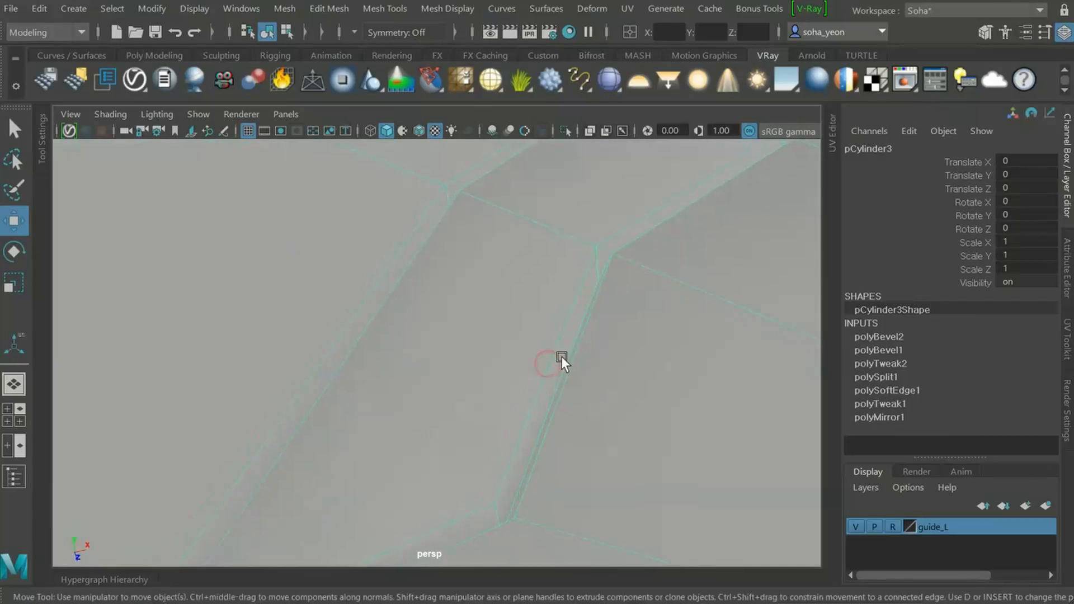
Select the middle edge loop of the concentric groove beside the crescent ridge
key("alt+2")
left_click(573, 335)
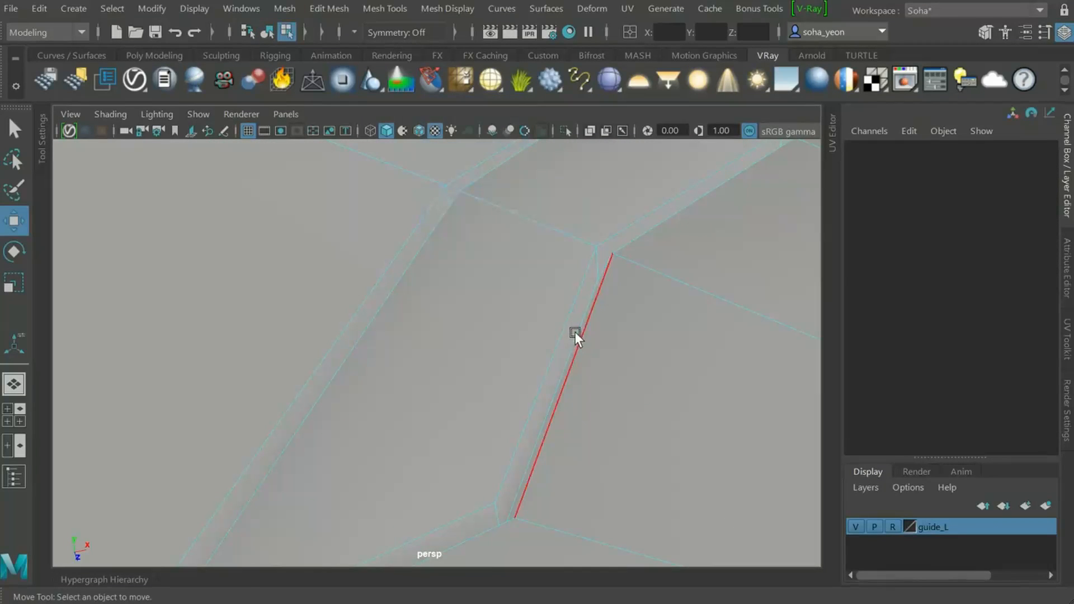
left_click_drag(569, 334, 587, 339, "alt")
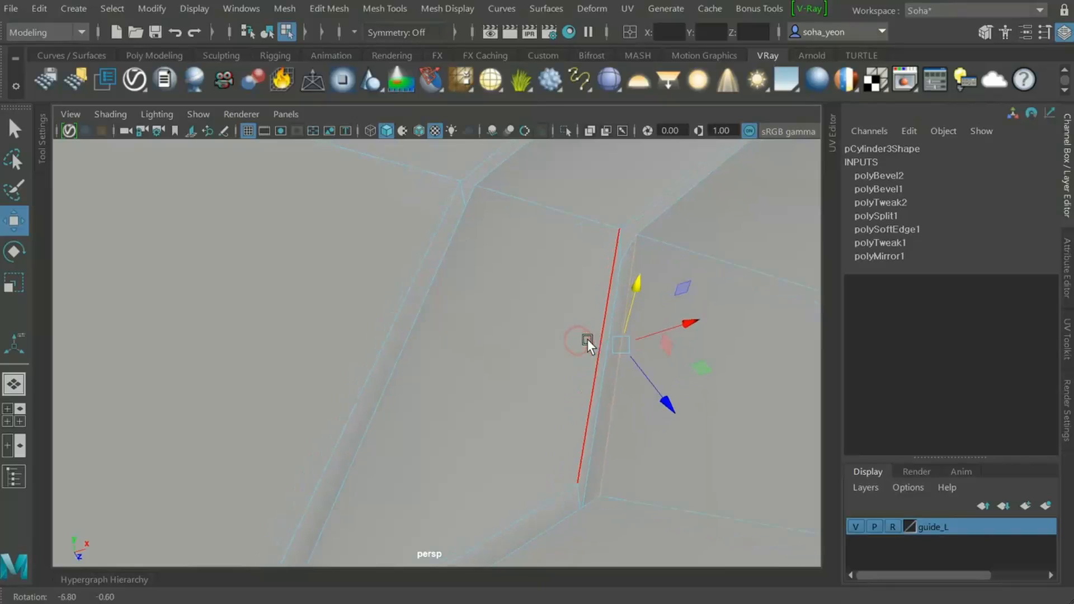
left_click(597, 424)
left_click(592, 428)
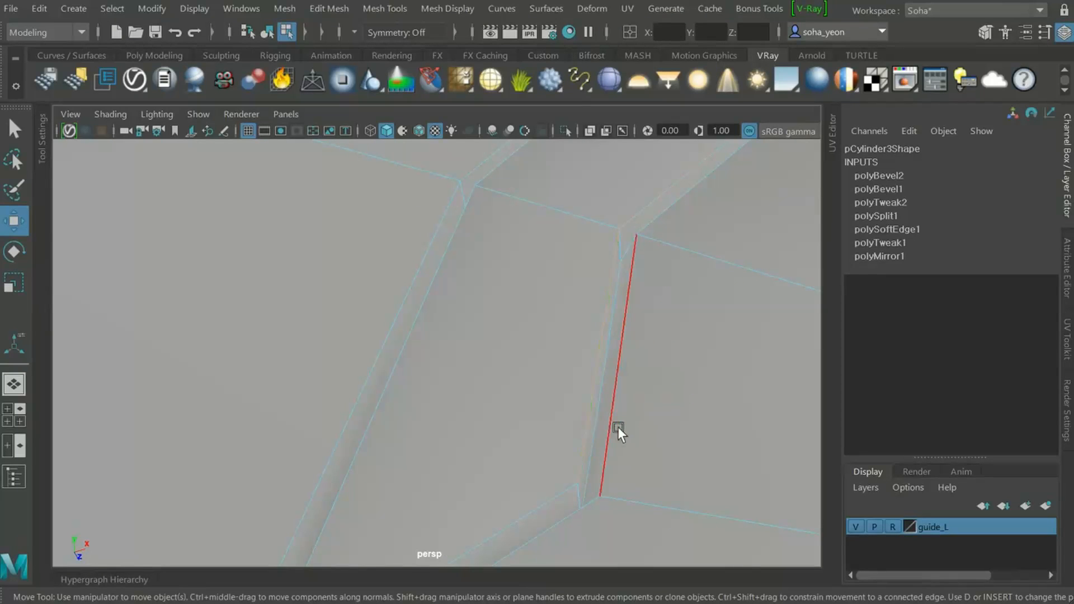
middle_click_drag(565, 424, 514, 391, "alt")
right_click_drag(513, 392, 460, 388, "alt")
double_click(553, 409)
Move the selected groove edge loop slightly along the vertical axis to refine the groove depth
left_click_drag(528, 375, 520, 308, "alt")
right_click_drag(519, 308, 591, 316, "alt")
middle_click_drag(591, 317, 630, 306, "alt")
left_click_drag(697, 246, 700, 240)
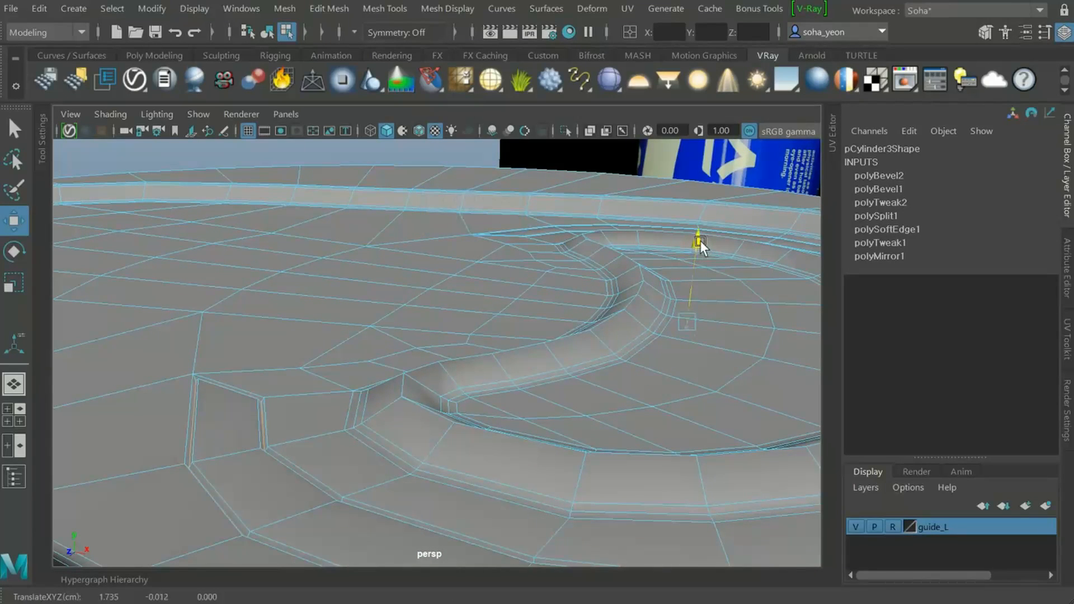
right_click_drag(518, 280, 424, 293, "alt")
key("w")
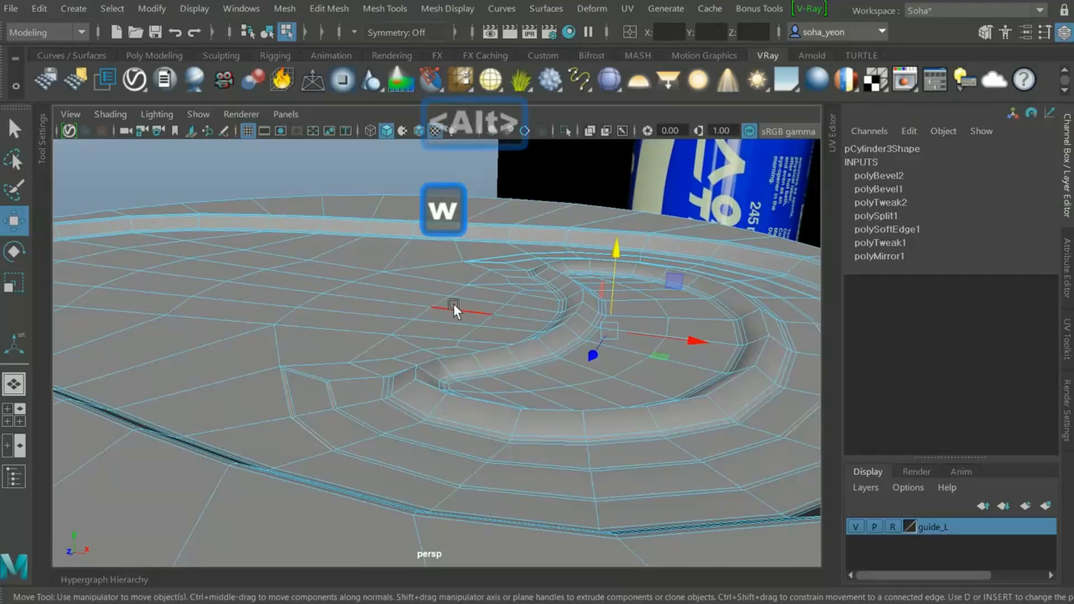
Return to object selection and view the whole lid in smooth mesh preview
key("alt+grave")
right_click_drag(509, 317, 334, 311, "alt")
left_click(334, 207)
left_click_drag(334, 207, 367, 340, "alt")
left_click(455, 380)
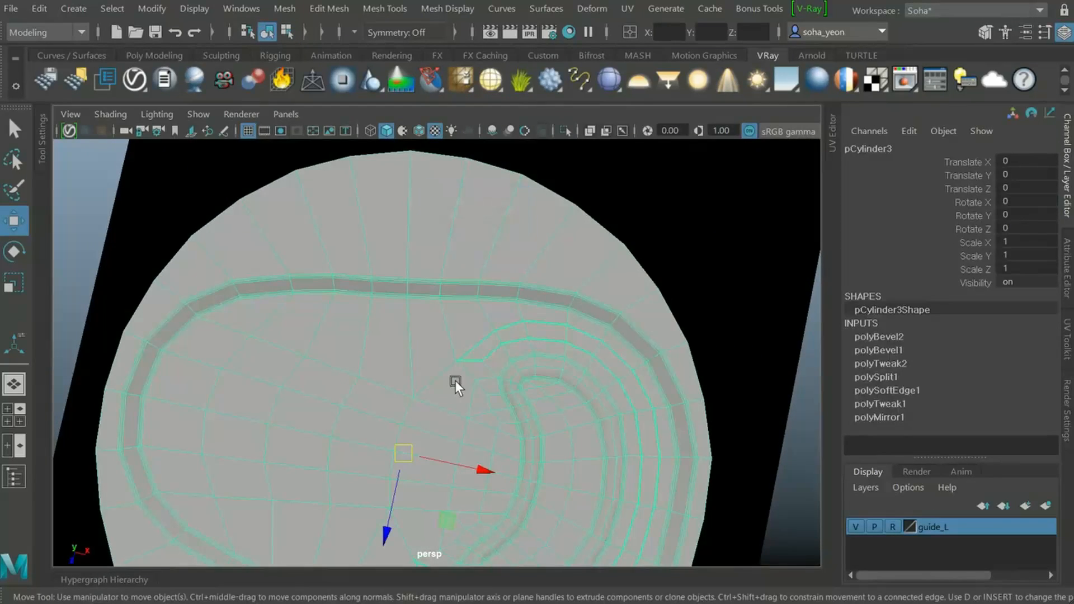
key("3")
left_click_drag(488, 392, 722, 193, "alt")
left_click(769, 185)
Examine the smoothed concentric grooves, crescent ridge and recess wall from several angles
left_click_drag(619, 235, 629, 257, "alt")
middle_click_drag(599, 267, 527, 329, "alt")
right_click_drag(528, 329, 626, 338, "alt")
left_click_drag(602, 321, 618, 308, "alt")
left_click_drag(604, 280, 595, 324, "alt")
right_click_drag(658, 330, 425, 326, "alt")
mouse_move(582, 367)
left_mouse_down("alt")
mouse_move(564, 361)
mouse_move(562, 396)
left_mouse_up("alt")
left_click_drag(572, 401, 538, 401, "alt")
right_click_drag(612, 401, 314, 371, "alt")
mouse_move(496, 413)
left_mouse_down("alt")
mouse_move(441, 404)
mouse_move(502, 383)
mouse_move(397, 356)
mouse_move(482, 362)
left_mouse_up("alt")
left_click(419, 378)
middle_click_drag(483, 361, 500, 334, "alt")
right_click_drag(500, 336, 607, 340, "alt")
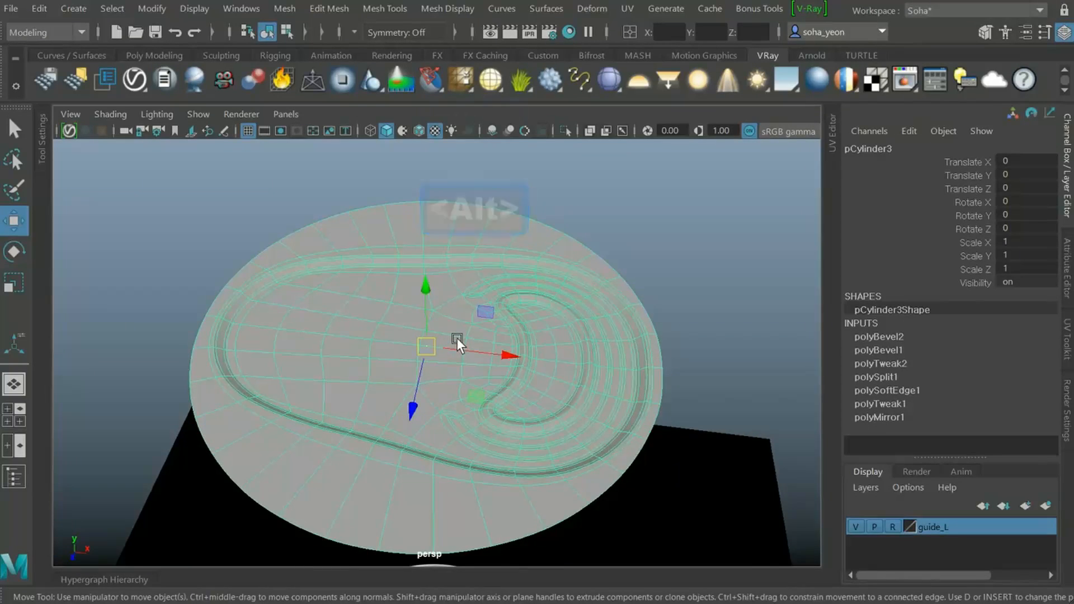
Compare the lid mesh with the reference photo in the top view using X-Ray shading, with and without smooth preview
key("shift+2")
key("alt+shift+x")
scroll(383, 310, "up", 3)
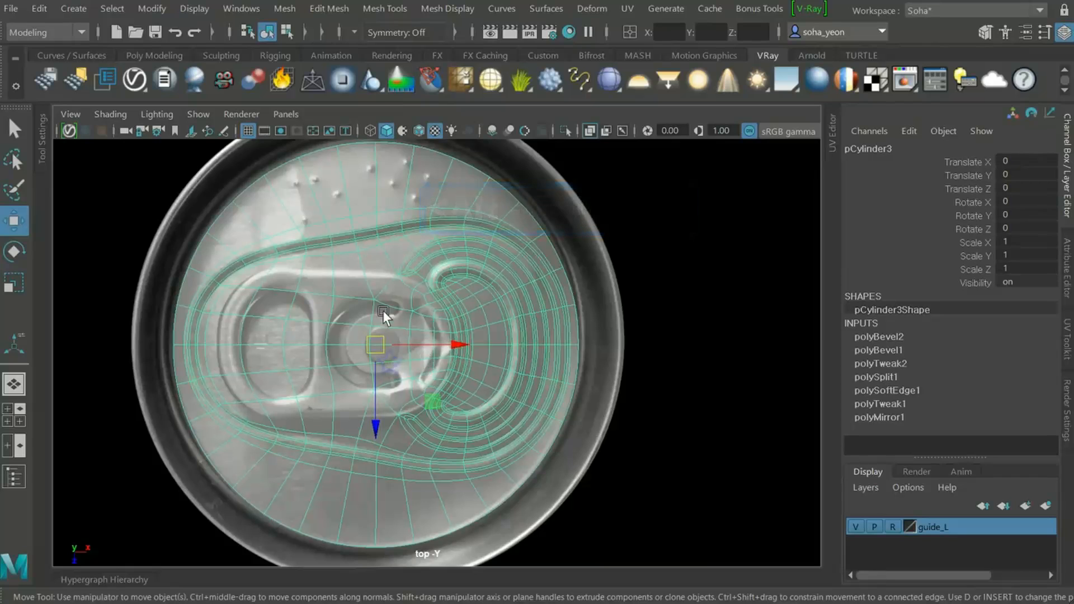
middle_click_drag(497, 344, 559, 354, "alt")
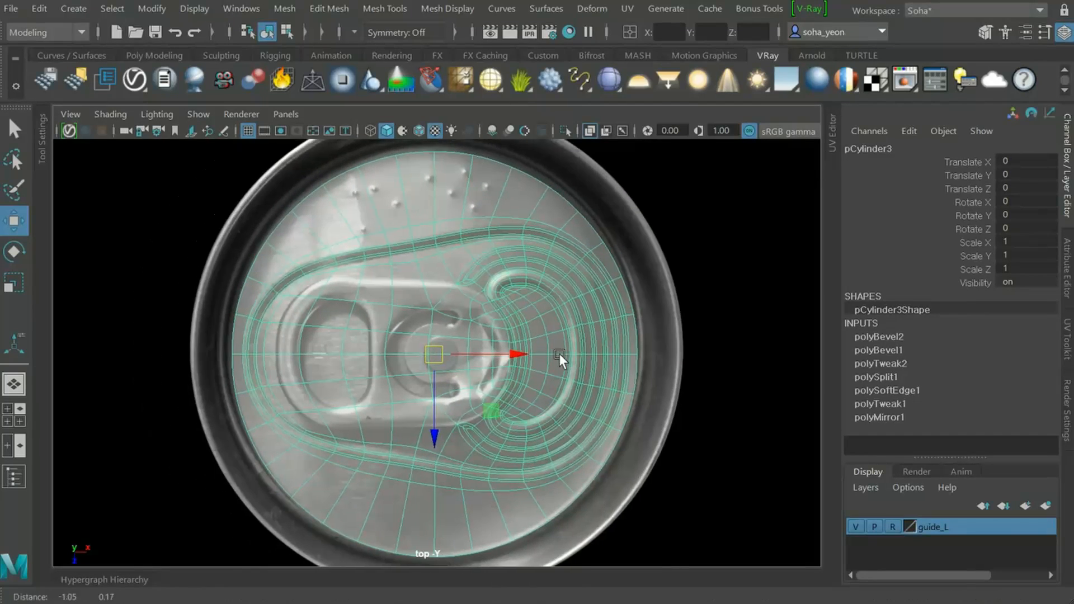
right_click_drag(559, 354, 590, 365, "alt")
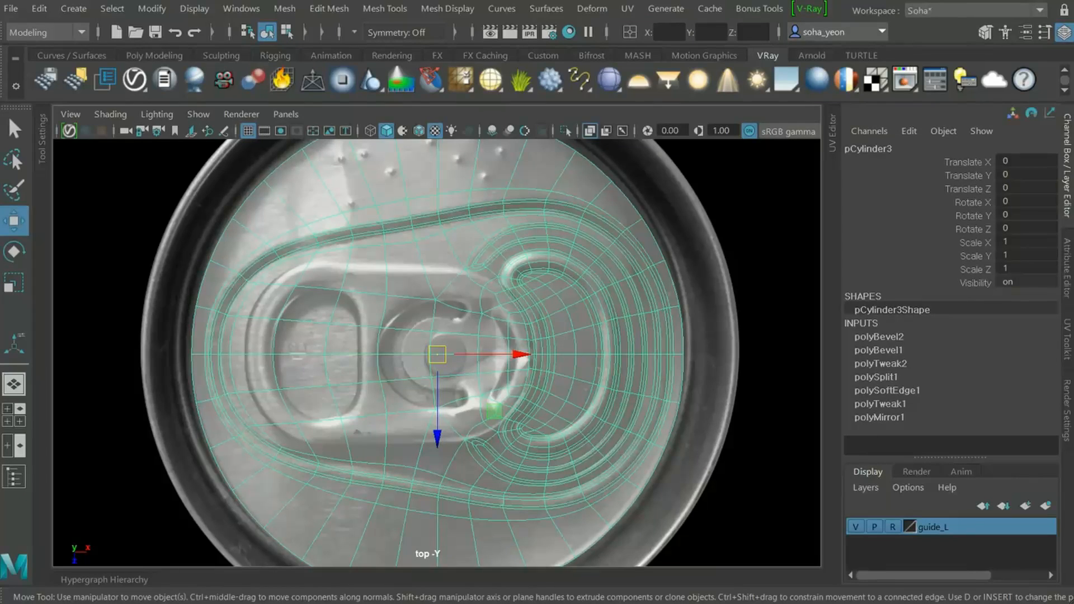
scroll(471, 314, "down", 2)
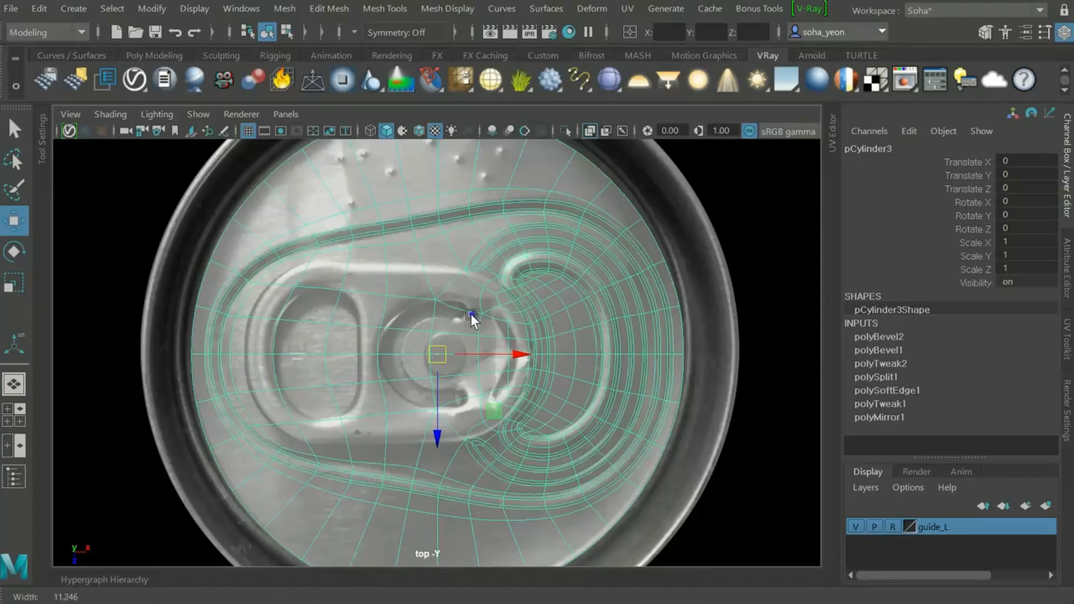
key("1")
scroll(429, 367, "up", 2)
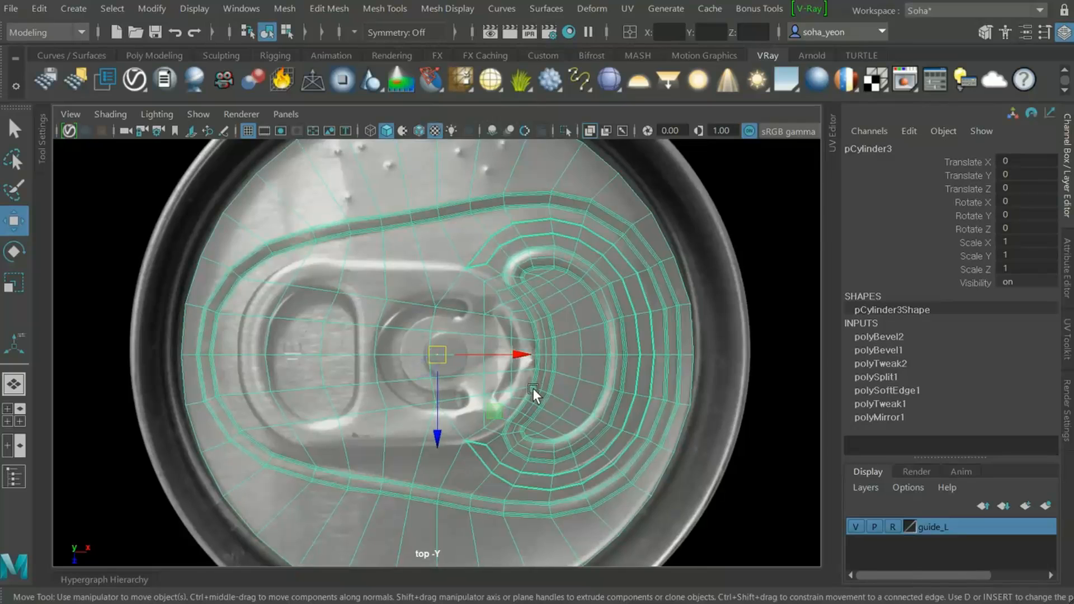
middle_click_drag(533, 389, 580, 387, "alt")
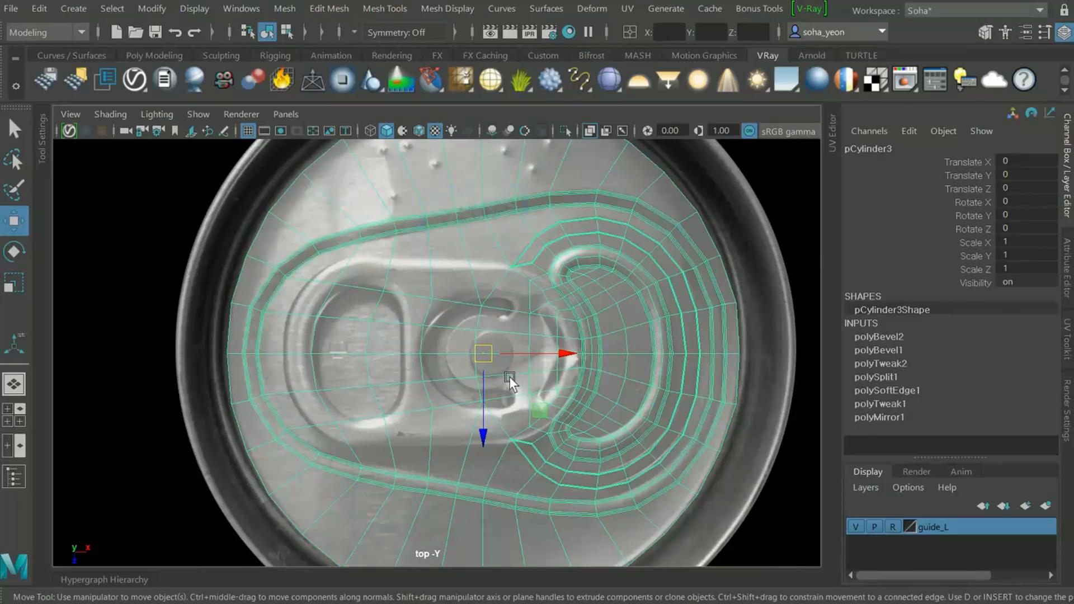
Hide the lid mesh and create a polygon cylinder at the origin over the pull tab
key("ctrl+h")
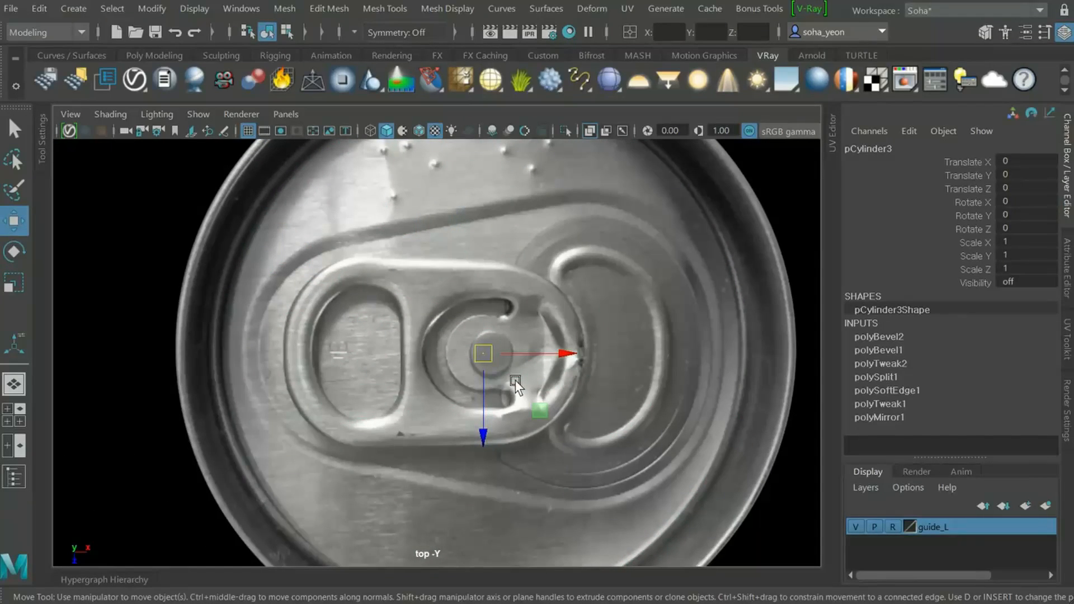
left_click(624, 354)
right_click_drag(626, 353, 539, 351, "shift")
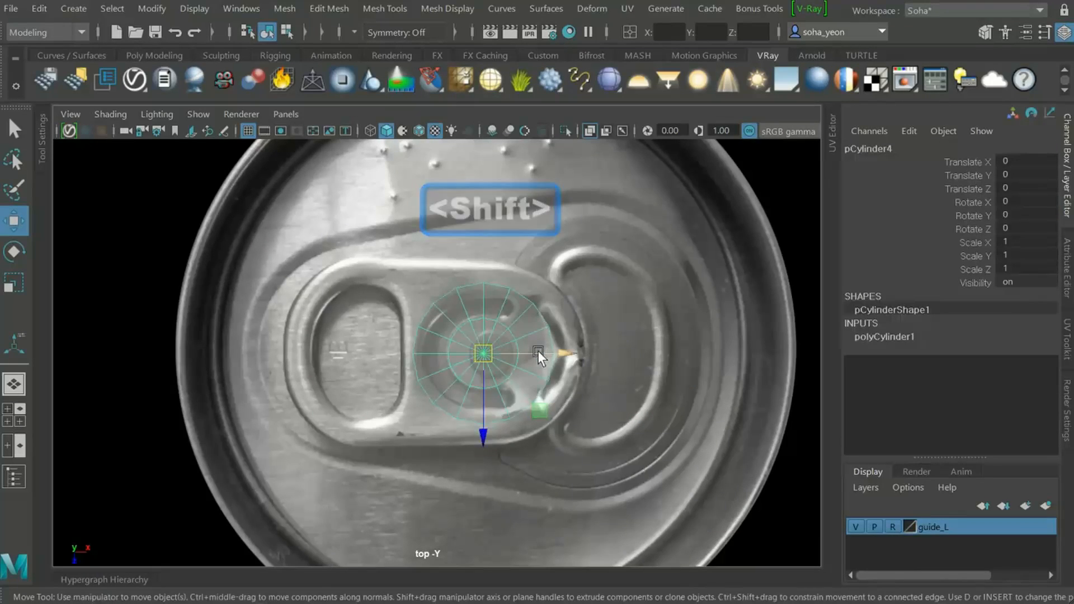
Move the cylinder to -0.028 along X so it centres on the tab's rivet in the reference photo
scroll(643, 367, "up", 5)
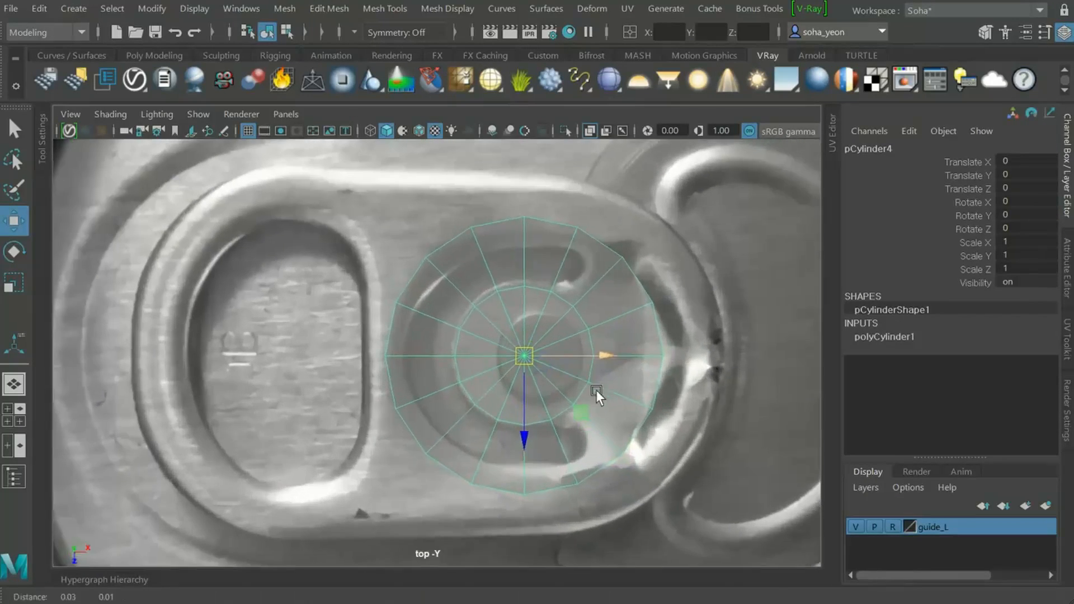
middle_click_drag(596, 390, 554, 407, "alt")
mouse_move(561, 371)
left_mouse_down()
mouse_move(616, 370)
mouse_move(557, 371)
left_mouse_up()
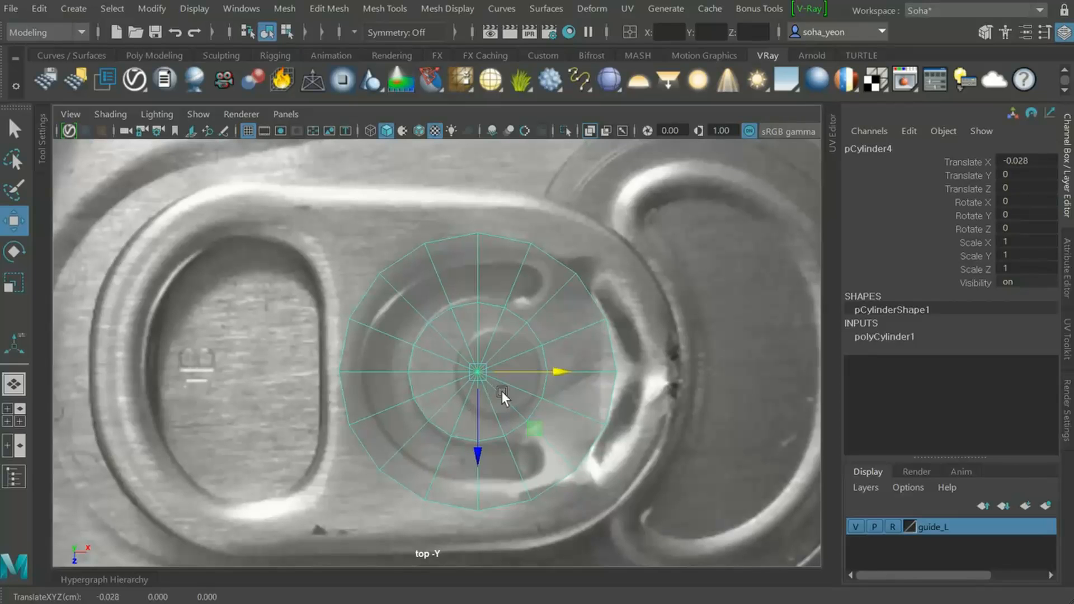
In the front view, delete the cylinder's side and bottom faces, keeping only the top cap
key("shift+3")
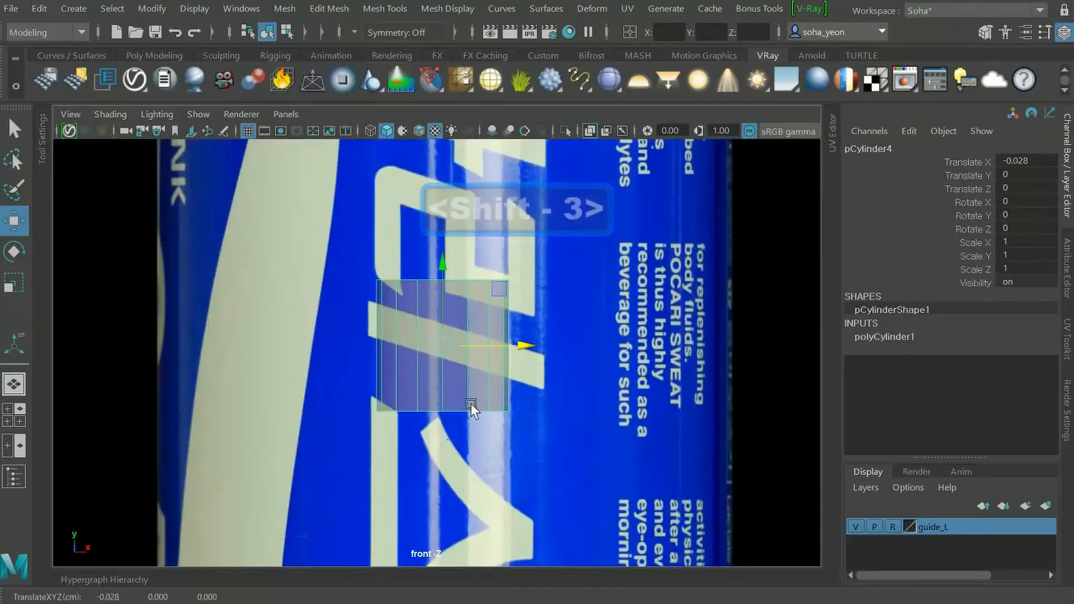
right_click_drag(478, 407, 590, 425, "alt")
key("alt+3")
left_click_drag(652, 479, 252, 285)
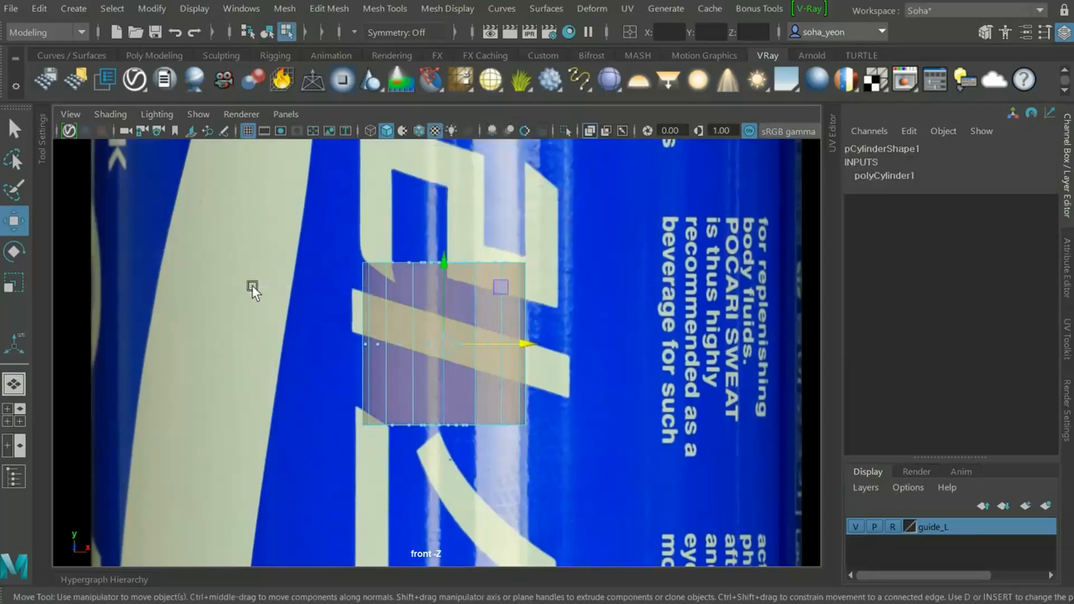
key("ctrl+grave")
Snap all the cap's vertices vertically down to the grid's origin line and return to object selection
key("alt+1")
left_click_drag(287, 243, 508, 276)
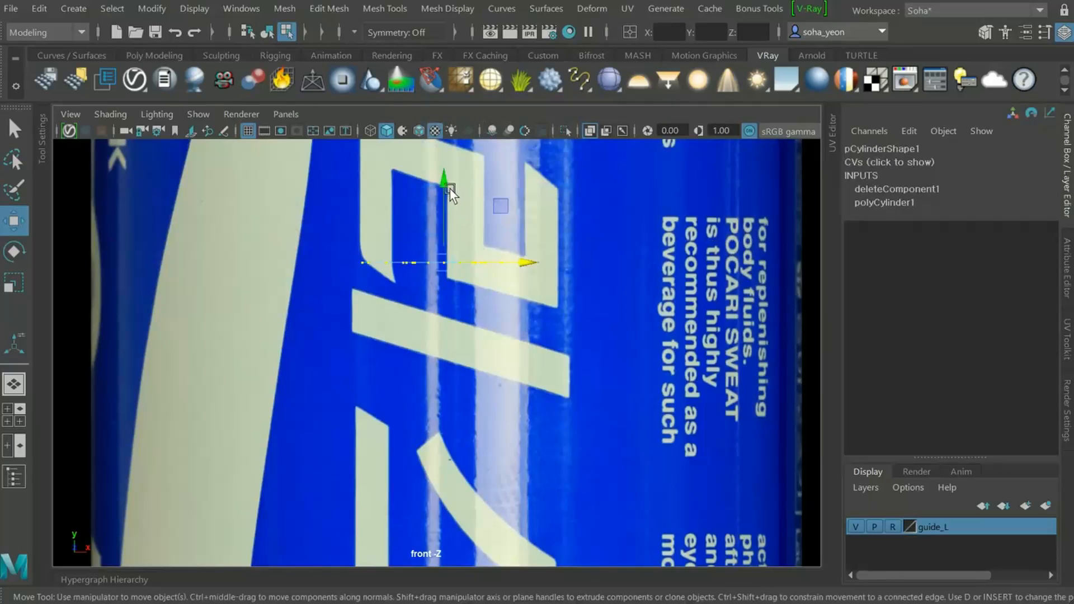
key("shift+alt+g")
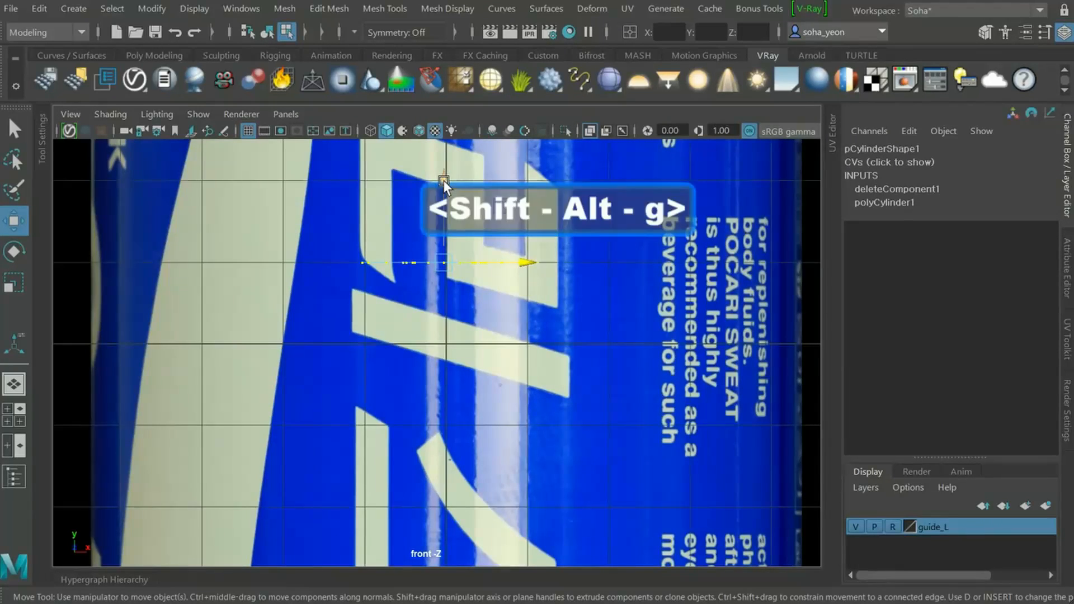
key("x")
left_click_drag(446, 193, 445, 331)
key("alt+grave")
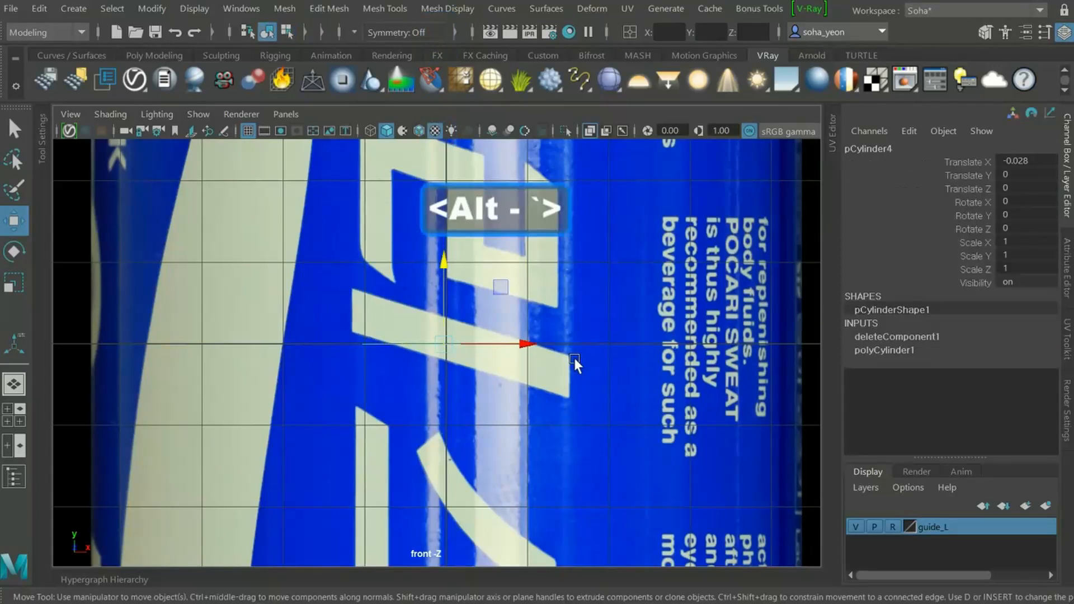
In the top view with the grid hidden, scale the disc uniformly to 1.279 to match the tab's height
key("shift+2")
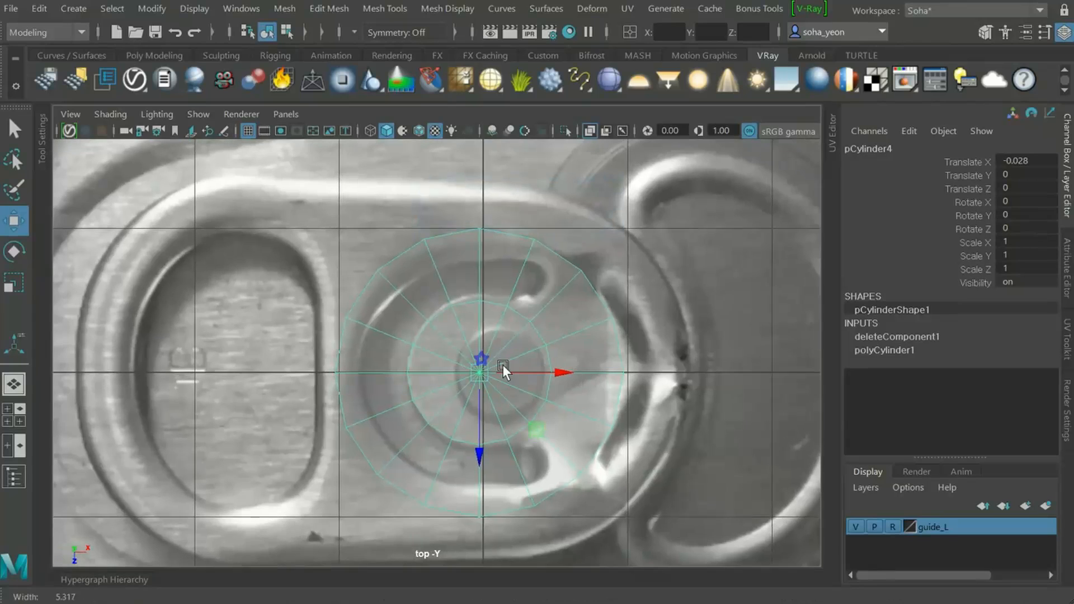
scroll(490, 378, "up", 1)
key("alt+shift+g")
scroll(487, 378, "down", 2)
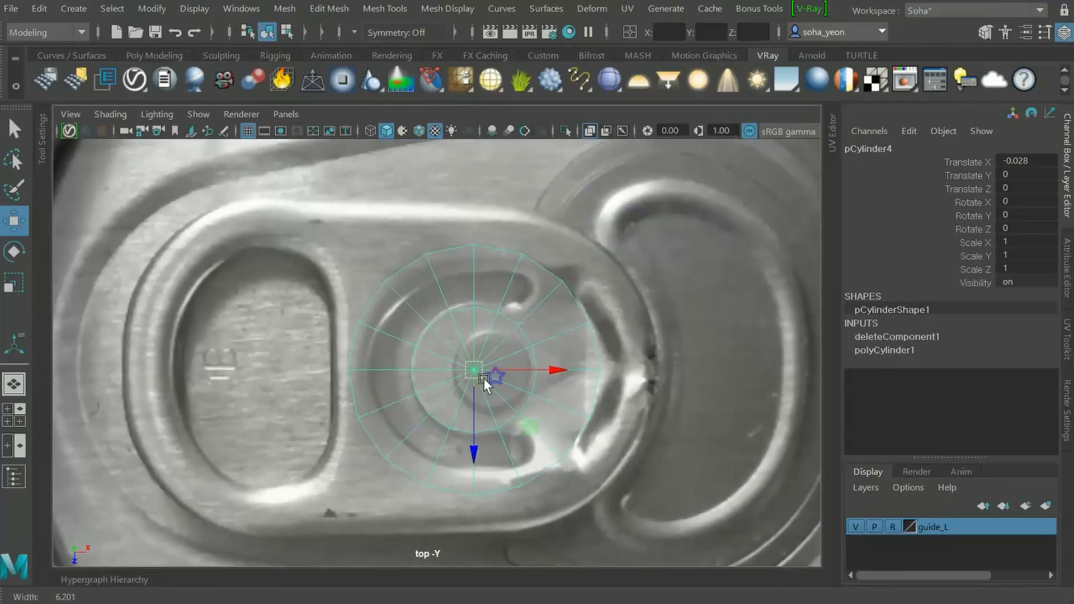
key("alt")
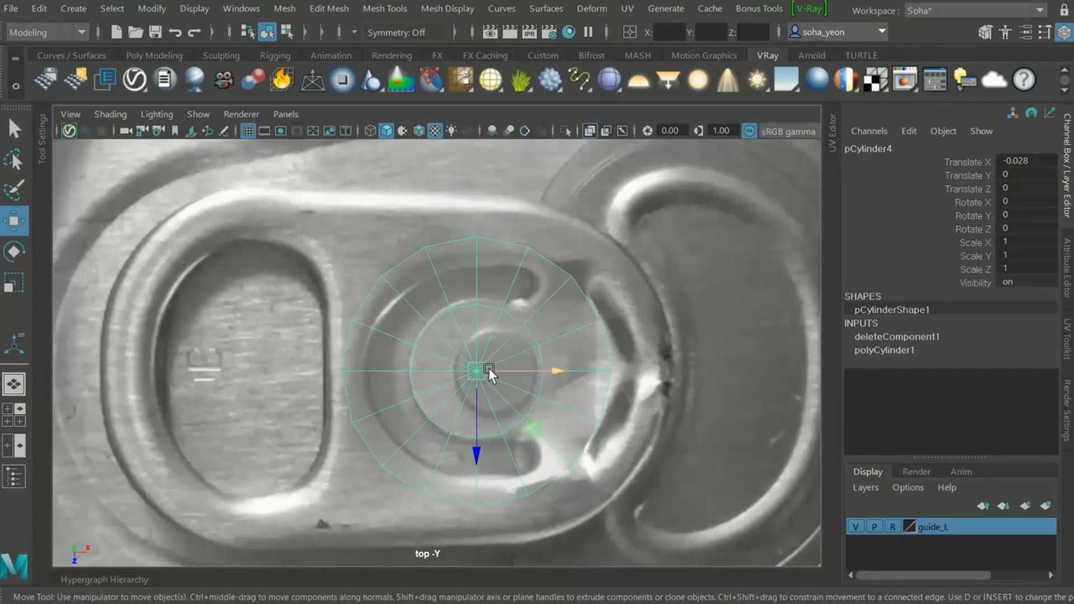
key("r")
left_click_drag(479, 368, 563, 372)
scroll(543, 387, "up", 1)
Try to stretch the disc object along X to a scale of 1.478
key("t")
scroll(594, 391, "up", 1)
key("r")
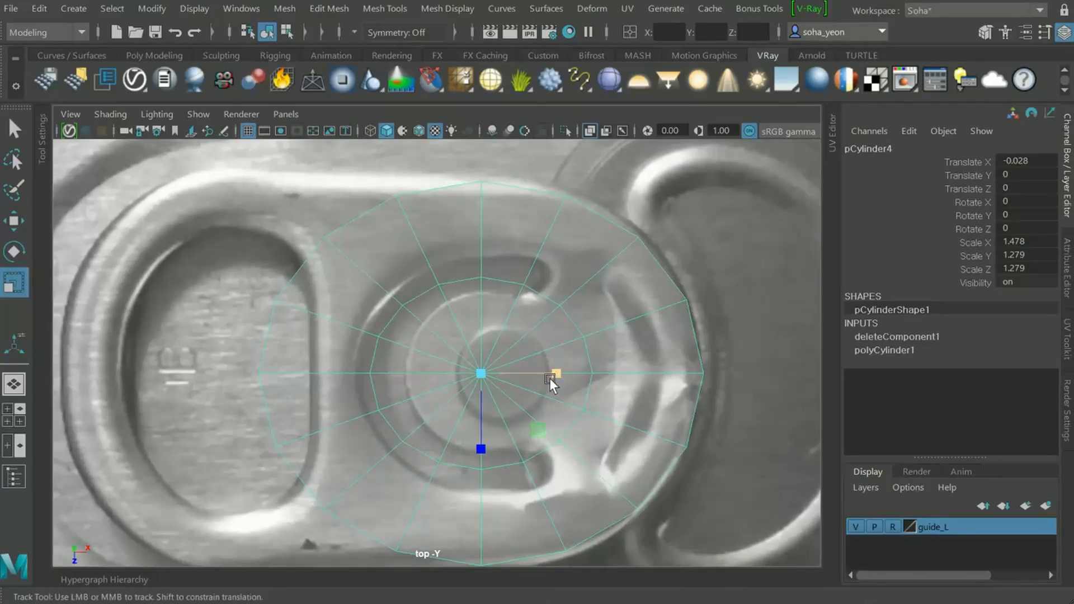
scroll(582, 385, "up", 3)
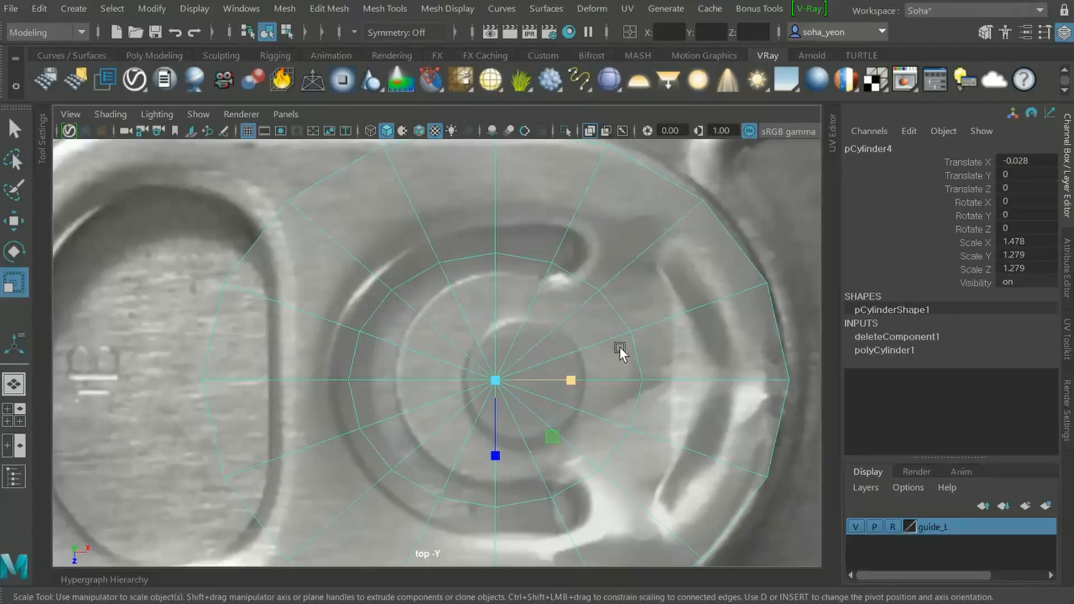
key("ctrl+z")
scroll(524, 359, "down", 5)
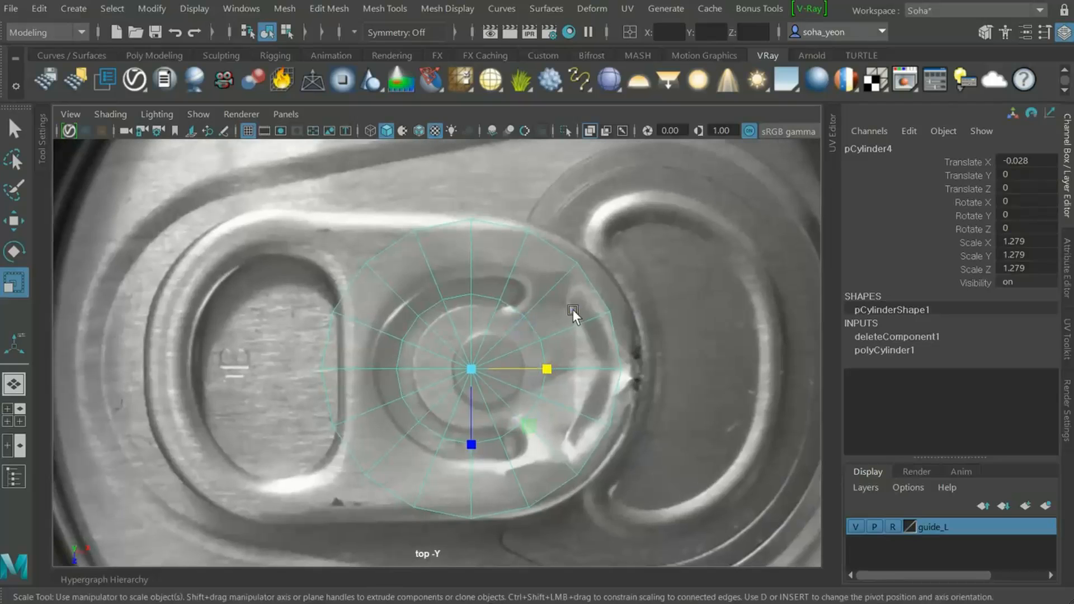
Stretch only the disc's border edge loop along X to fit the rounded end of the pull tab
key("alt+2")
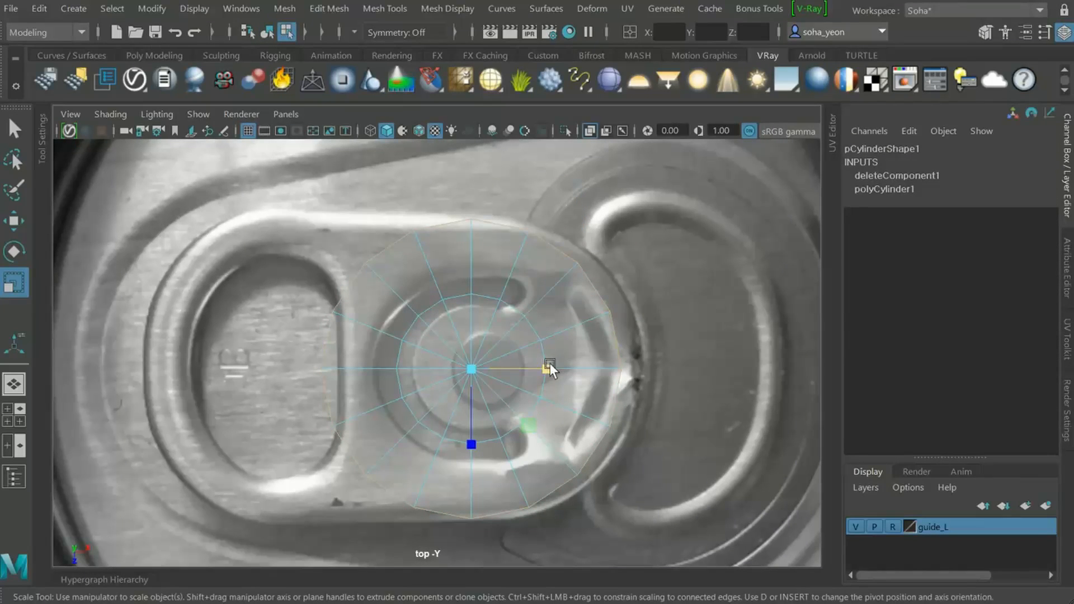
left_click_drag(549, 364, 560, 363)
scroll(705, 423, "up", 3)
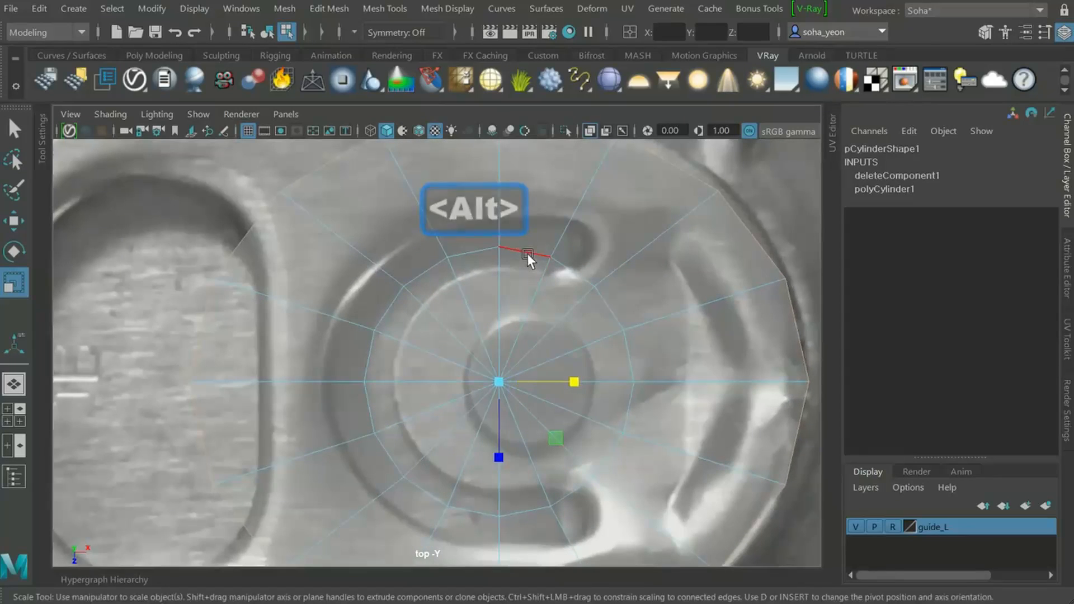
Shrink the disc's inner edge loop and shift it slightly along negative X to match the C-shaped slot's inner edge
left_click_drag(497, 393, 468, 386)
key("w")
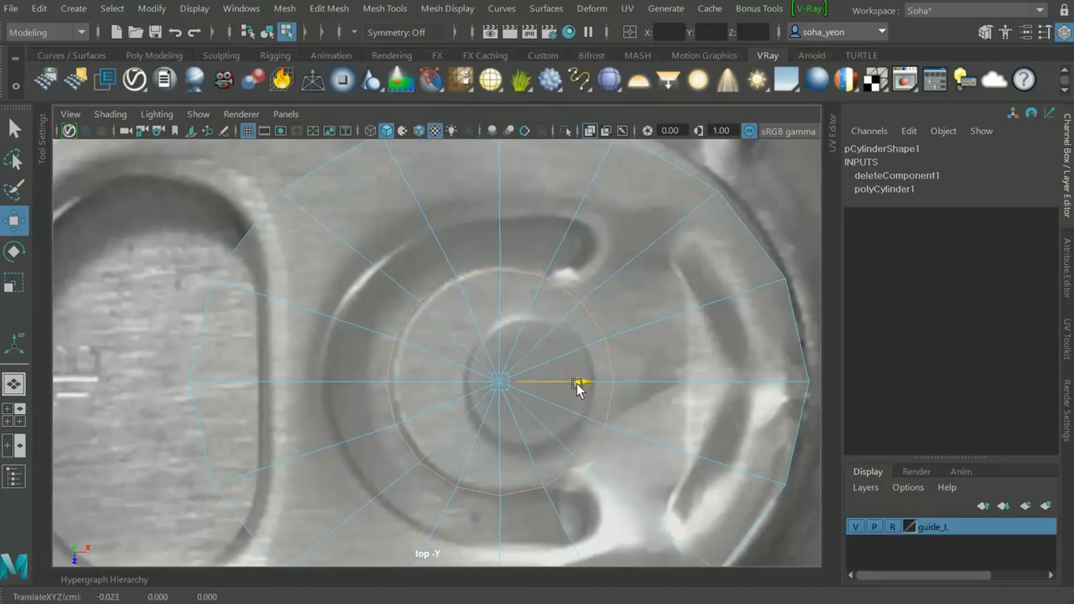
scroll(578, 384, "down", 1)
right_click_drag(583, 394, 525, 388, "alt")
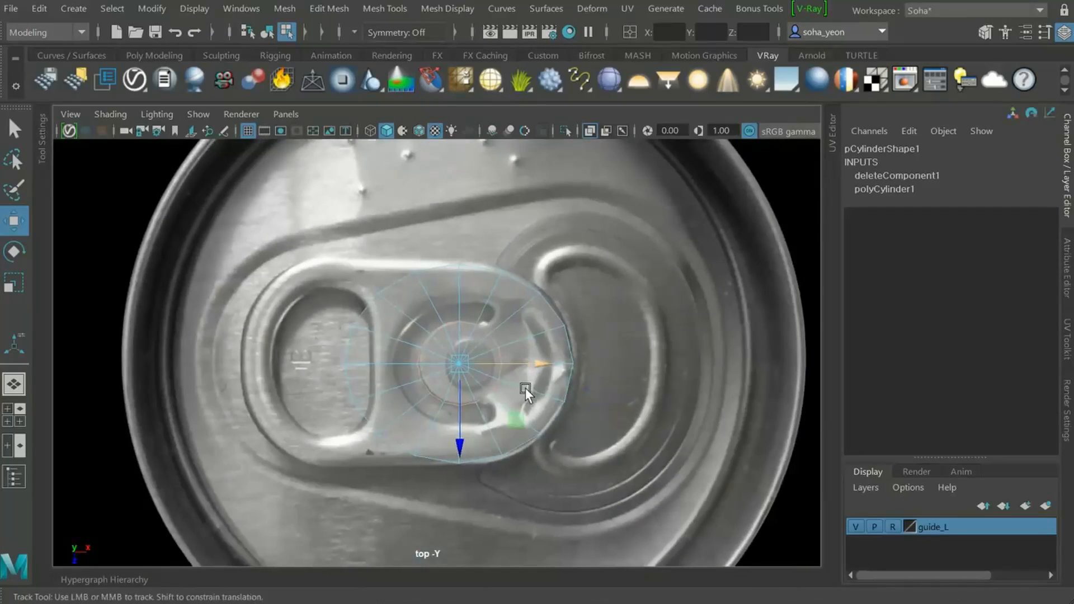
middle_click_drag(526, 388, 506, 390, "alt")
right_click_drag(498, 386, 727, 439, "alt")
right_click_drag(496, 363, 481, 353, "alt")
scroll(482, 354, "up", 1)
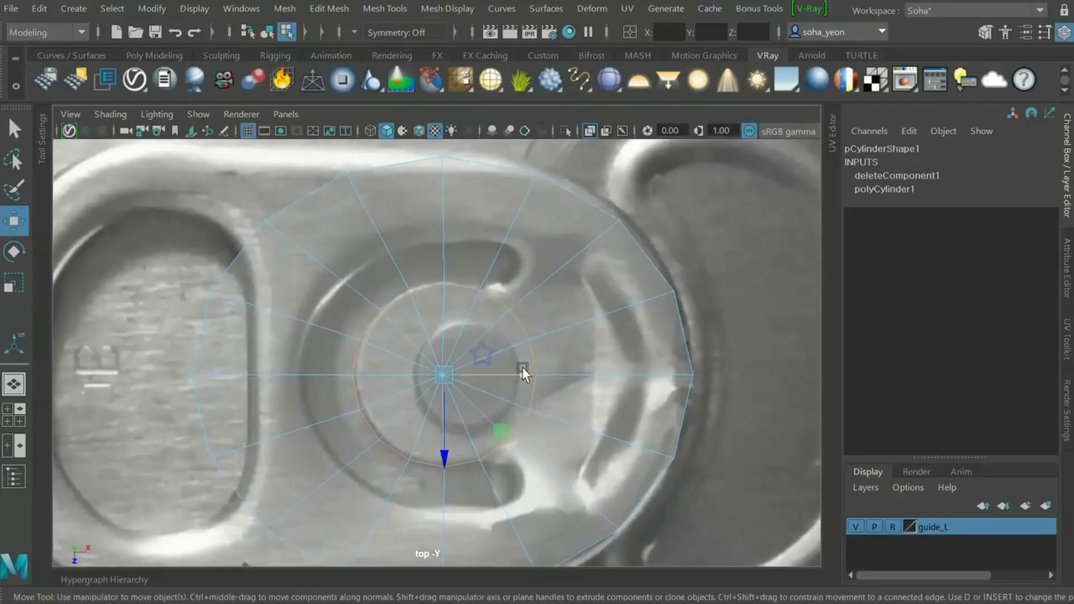
Insert two edge loops, one along the C-shaped slot's outer edge and one nearer the rim, and shift the outer one along X
key("alt+e")
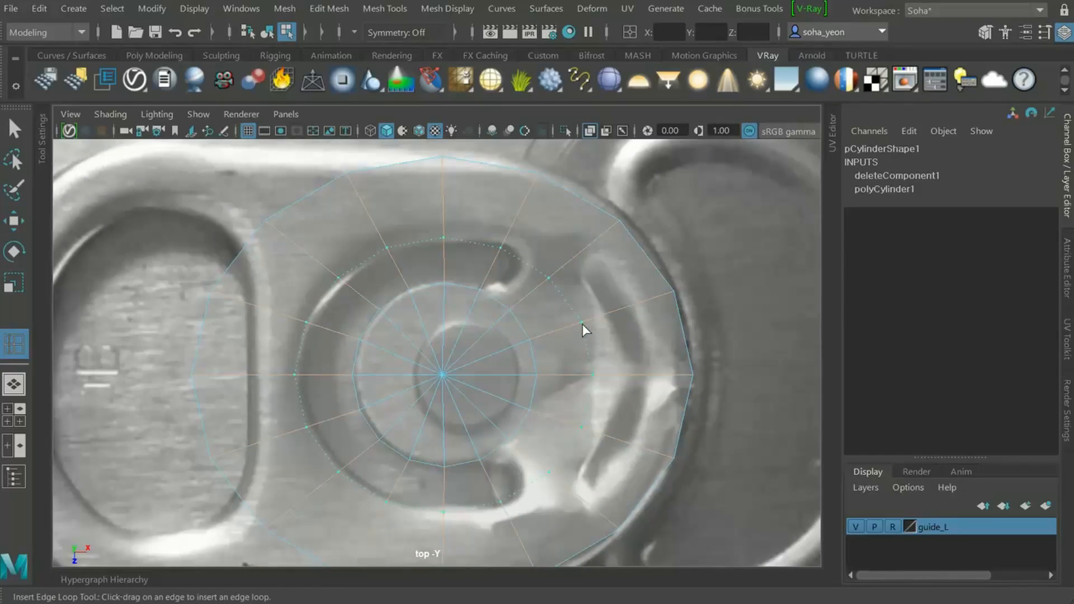
left_click(582, 324)
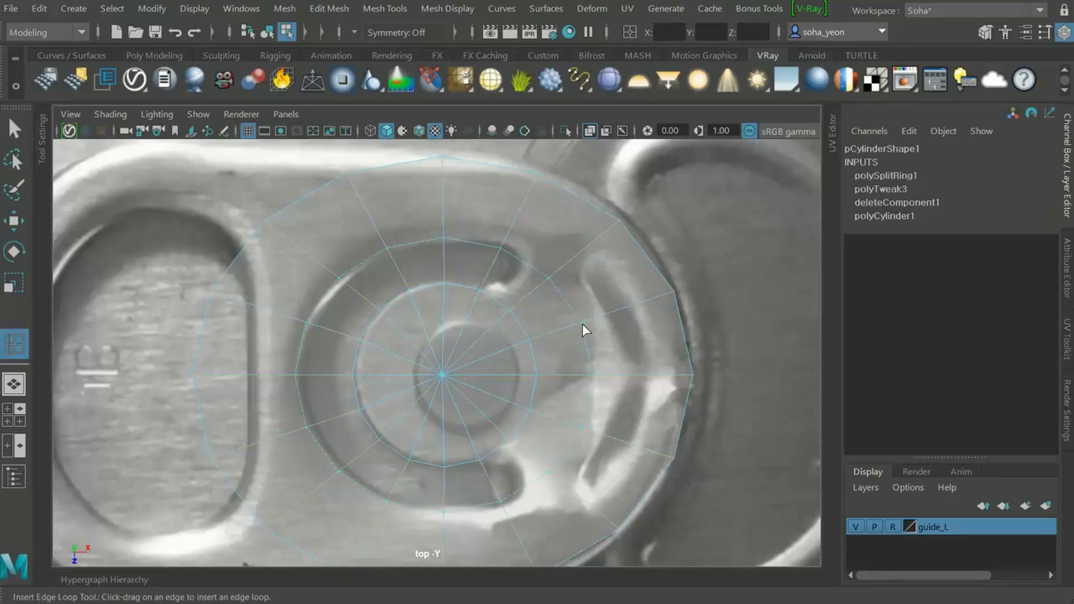
left_click(631, 307)
right_click_drag(484, 337, 451, 347, "alt")
middle_click_drag(452, 348, 470, 330, "alt")
right_click_drag(470, 329, 535, 344, "alt")
key("w")
right_click_drag(453, 351, 479, 352, "alt")
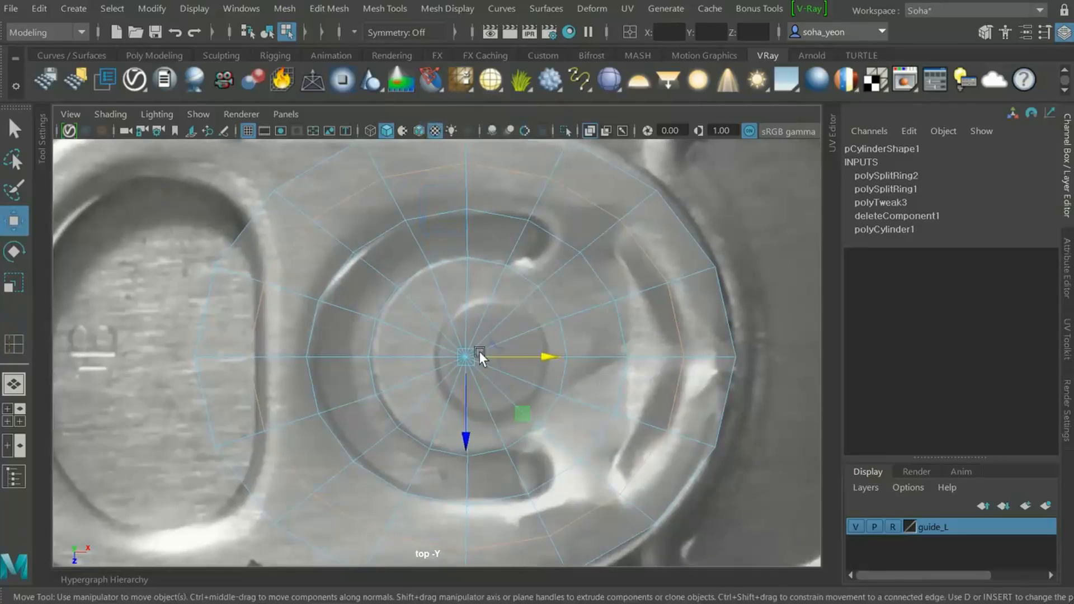
Delete the faces of the disc's lower half, below its horizontal centre line
middle_click_drag(479, 352, 500, 317, "alt")
right_click_drag(551, 314, 483, 361, "alt")
key("3")
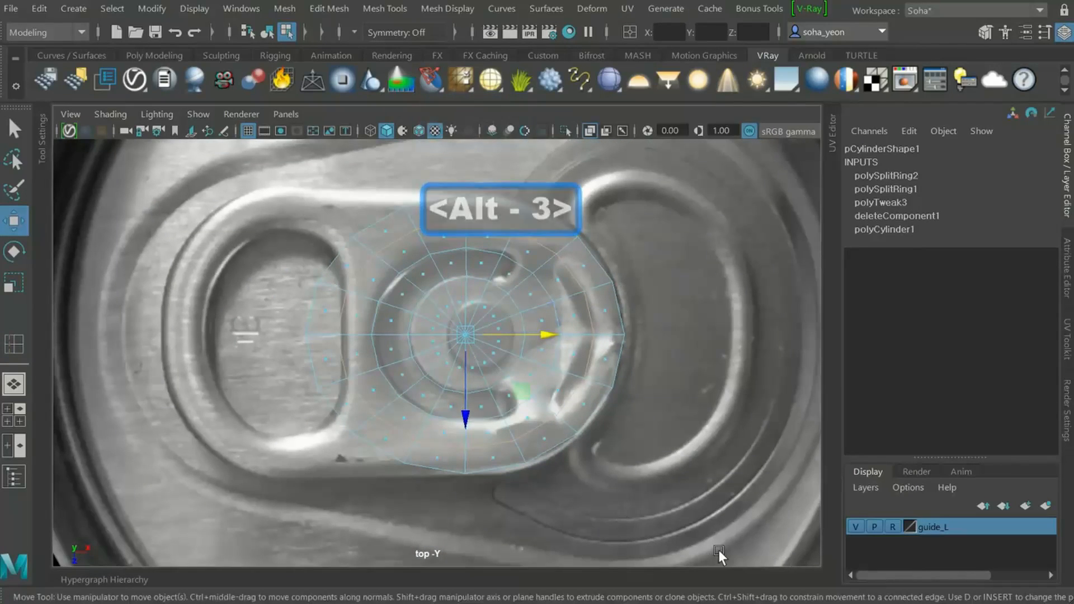
left_click_drag(527, 462, 230, 334)
key("ctrl+grave")
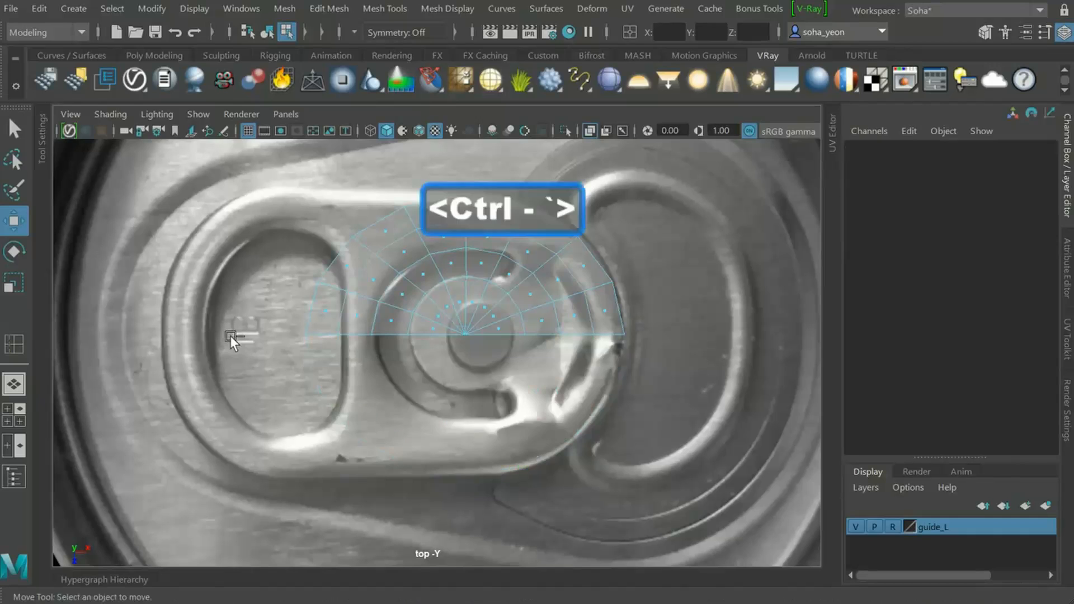
Delete the five faces covering the C-shaped slot to open it in the half disc
scroll(451, 377, "up", 3)
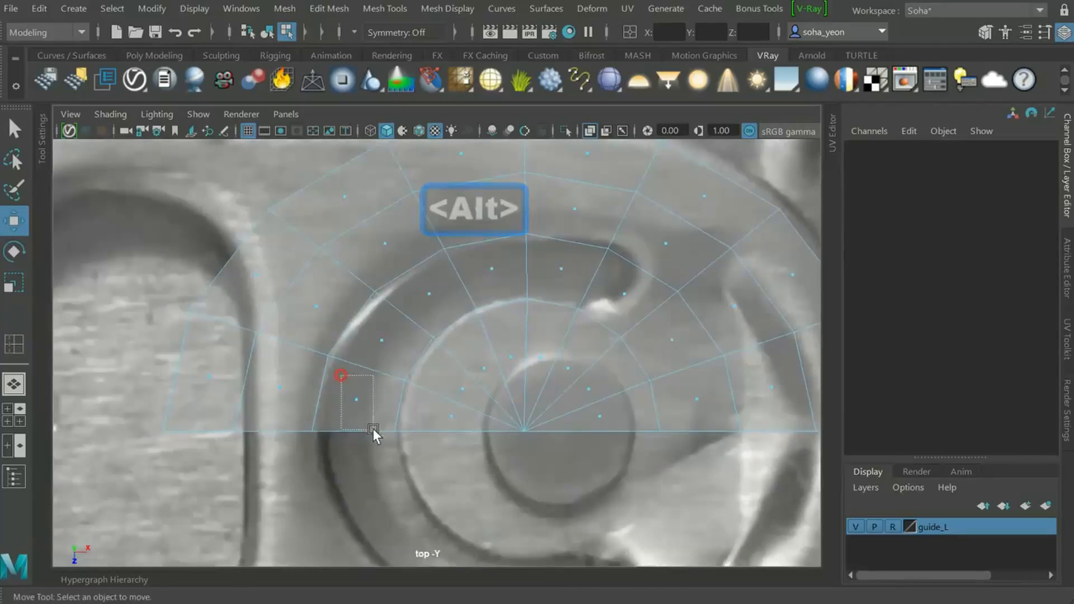
left_click(361, 400)
left_click_drag(356, 313, 589, 289, "shift")
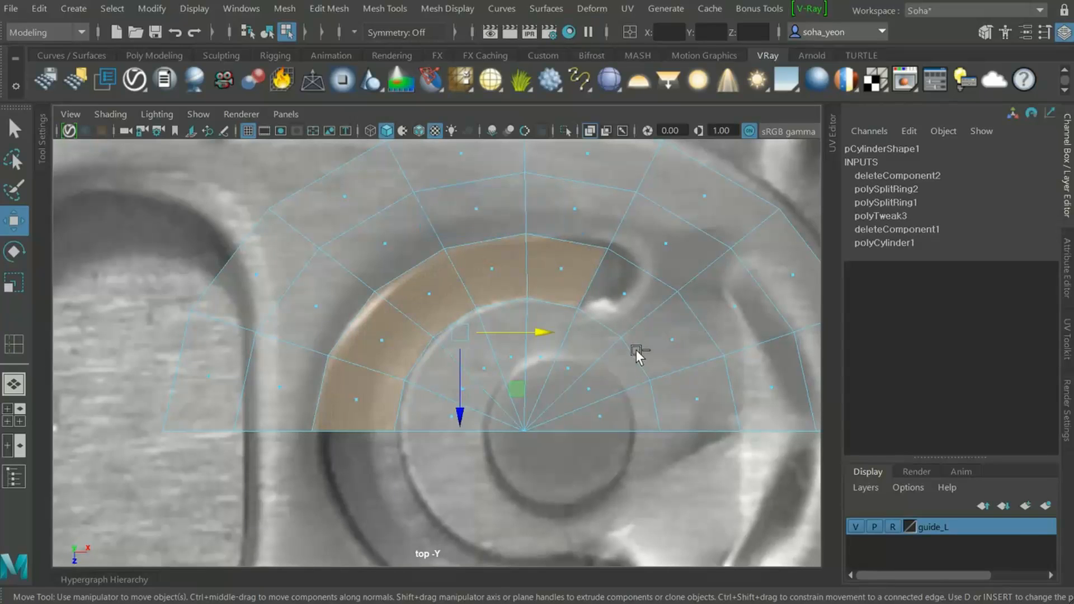
key("ctrl+grave")
Insert an edge loop through the remaining ring faces, starting midway along the slot's open end edge
middle_click_drag(571, 359, 513, 409, "alt")
right_click_drag(514, 409, 606, 447, "alt")
middle_click_drag(606, 447, 515, 405, "alt")
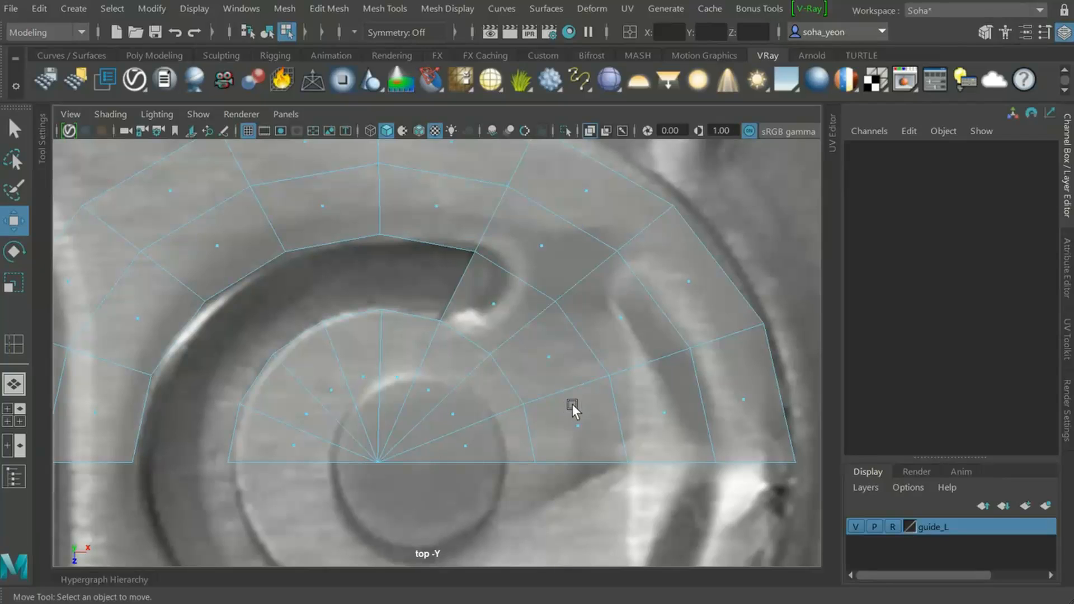
key("alt+e")
left_click_drag(559, 393, 570, 392)
right_click_drag(570, 392, 584, 367, "alt")
Move the middle and outer corner vertices of the slot's end outward to follow the rounded end in the photo
key("w")
key("alt+1")
left_click_drag(434, 249, 492, 297)
left_click_drag(463, 269, 502, 295)
middle_click_drag(505, 269, 543, 331, "alt")
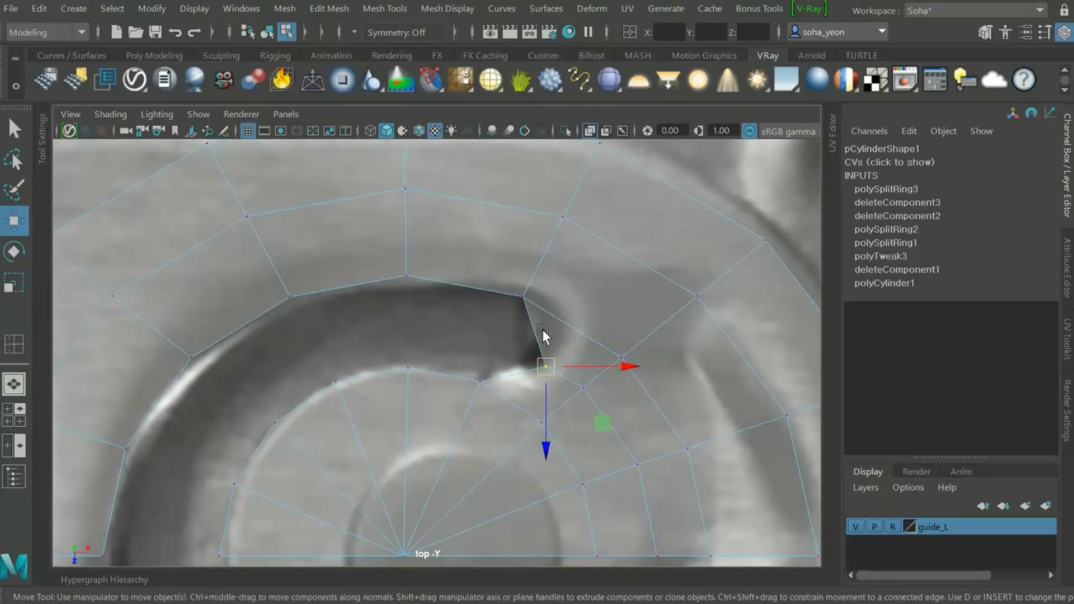
right_click_drag(542, 332, 547, 331, "alt")
mouse_move(514, 271)
left_mouse_down()
mouse_move(542, 308)
mouse_move(532, 280)
left_mouse_up()
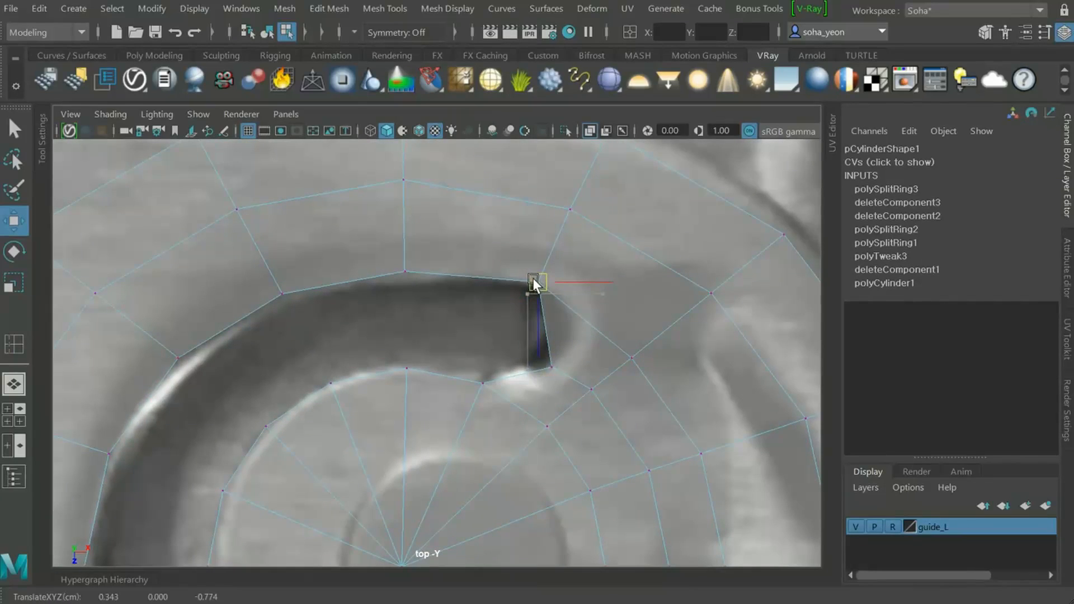
middle_click_drag(562, 337, 574, 333, "alt")
Adjust the slot end's inner corner vertex, refine its middle vertex against the photo, and return to object selection
left_click_drag(482, 355, 506, 378)
left_click_drag(490, 366, 496, 357)
right_click_drag(659, 429, 629, 386, "alt")
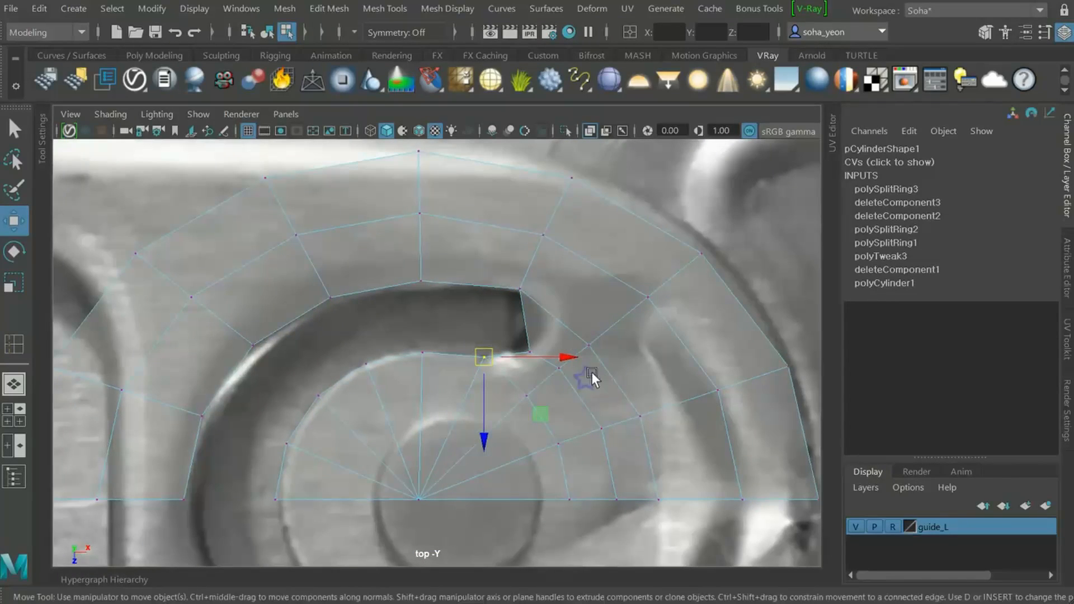
right_click_drag(573, 354, 697, 402, "alt")
left_click_drag(561, 337, 580, 362)
left_click_drag(570, 348, 578, 340)
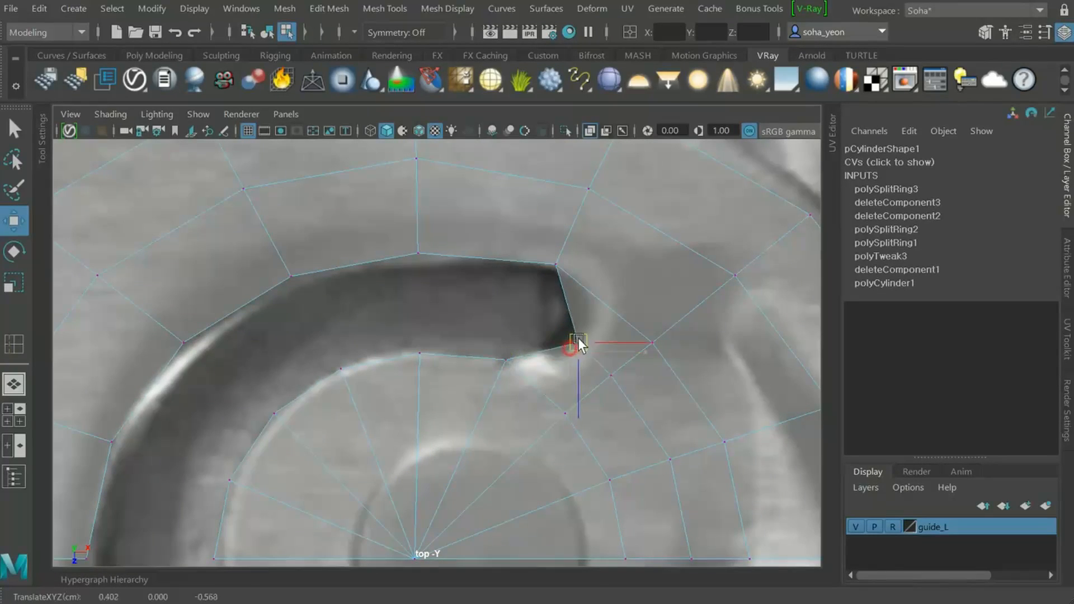
right_click_drag(688, 380, 757, 375, "alt")
key("alt+grave")
Cut a straight horizontal edge across the disc's central triangular fan with the Multi-Cut tool
middle_click_drag(544, 392, 604, 375, "alt")
right_click_drag(609, 371, 722, 407, "alt")
right_click_drag(514, 409, 589, 434, "alt")
middle_click_drag(561, 428, 512, 407, "alt")
right_click_drag(513, 407, 529, 411, "alt")
middle_click_drag(529, 411, 512, 396, "alt")
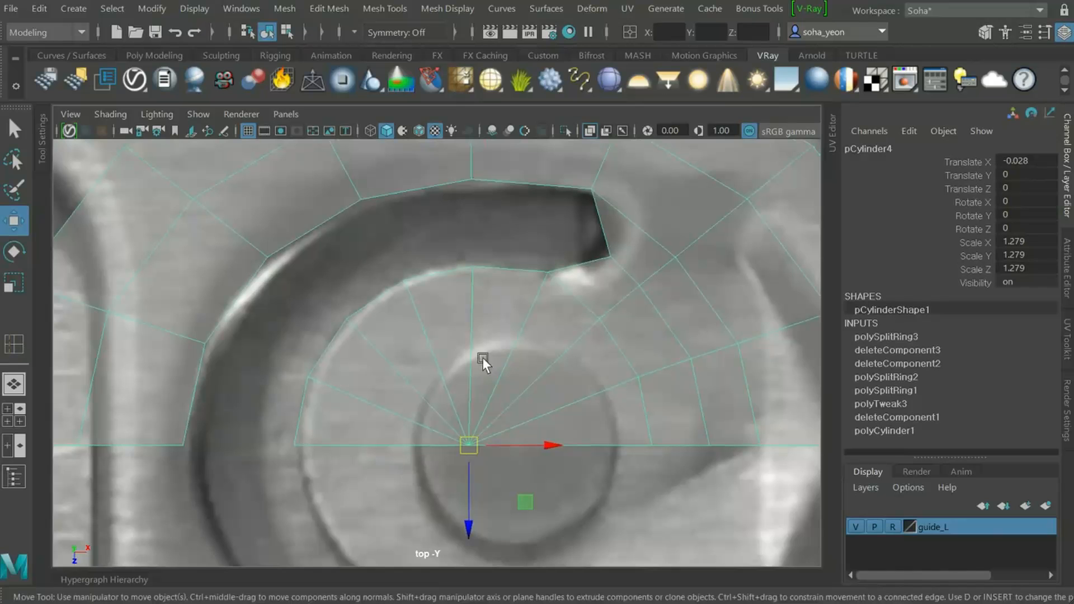
right_click_drag(489, 415, 643, 403, "alt")
key("alt+s")
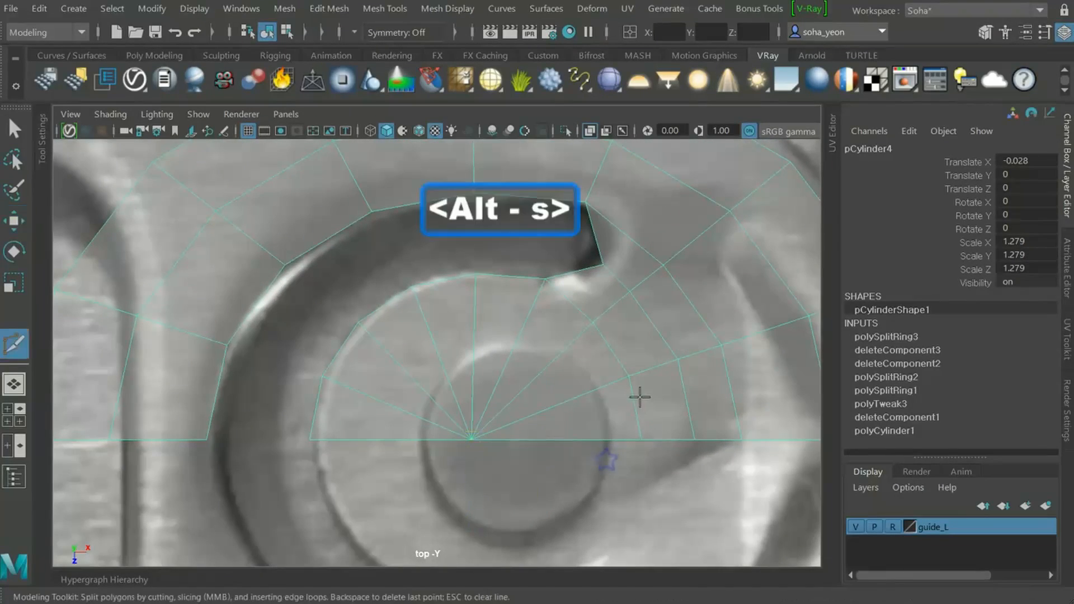
right_click(471, 417)
Delete the six slanted radial edges below the horizontal cut, keeping the vertical centre edge
key("w")
key("alt+2")
left_click(399, 404)
key("alt+q")
left_click(431, 392)
key("alt+q")
left_click(455, 388)
key("alt+q")
left_click(492, 390)
key("alt+q")
left_click(518, 392)
key("alt+q")
left_click(549, 413)
key("alt+q")
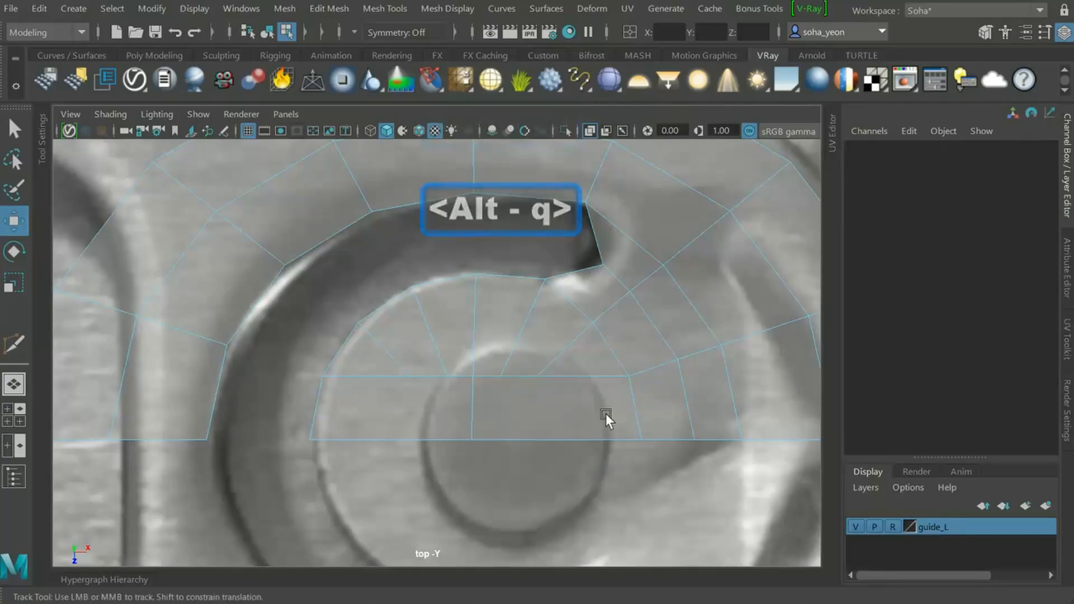
Cut vertical edges from the horizontal cut down to the half disc's straight border using the Multi-Cut tool
key("alt+s")
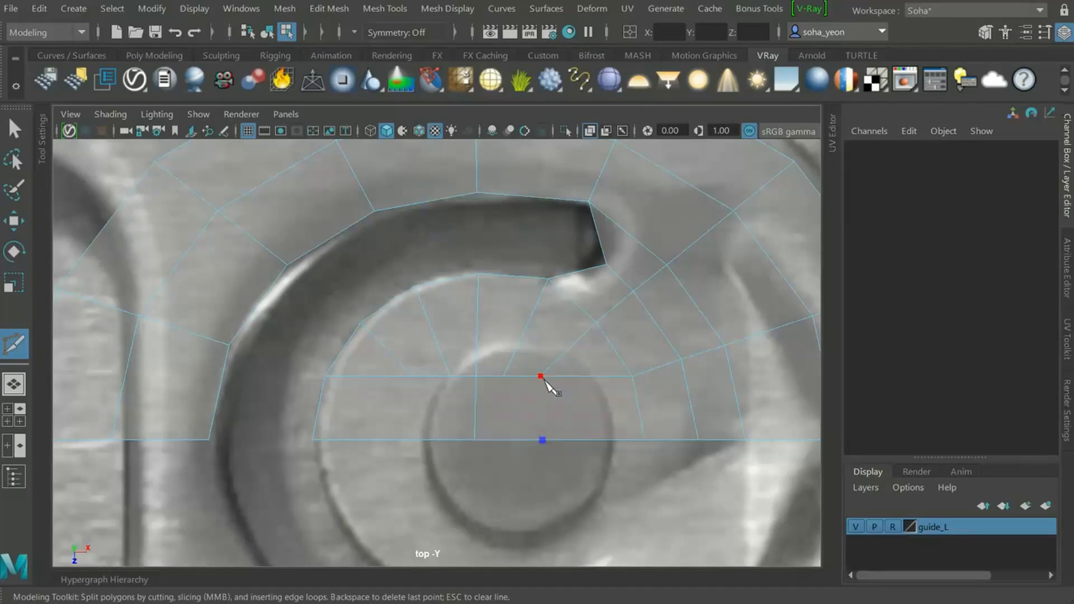
key("BackSpace")
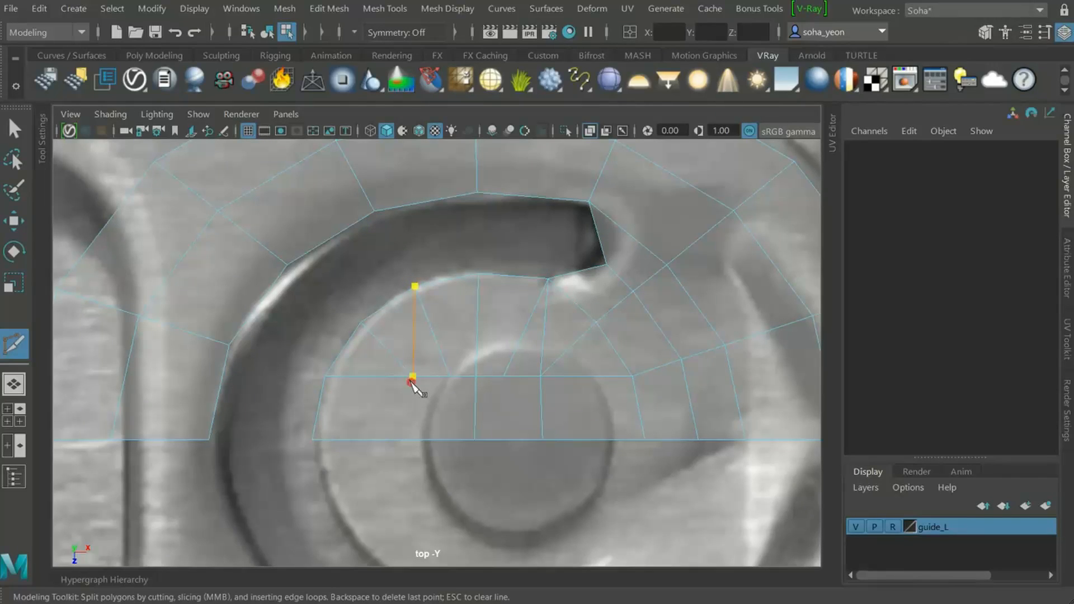
key("alt+2")
key("w")
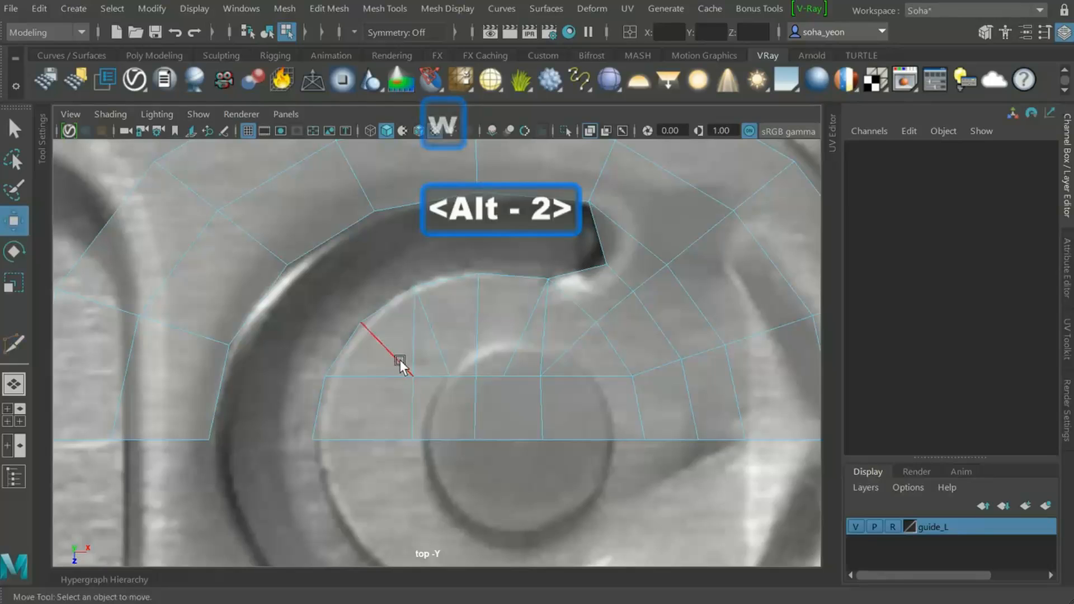
Delete the leftover slanted edges above the horizontal cut in the inner disc, keeping the vertical ones
left_click(386, 349)
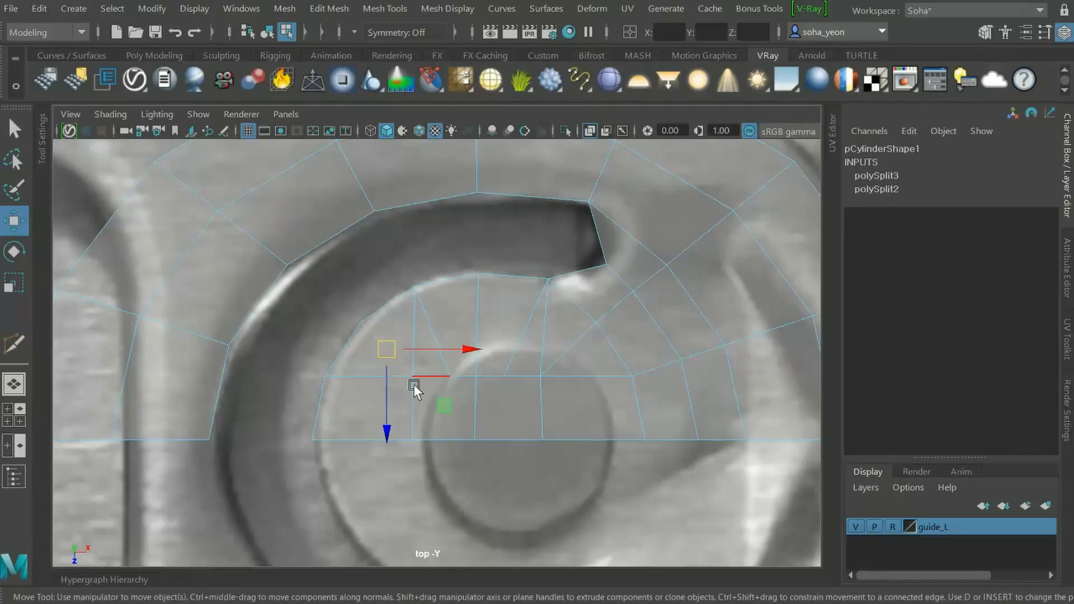
key("alt")
key("alt+q")
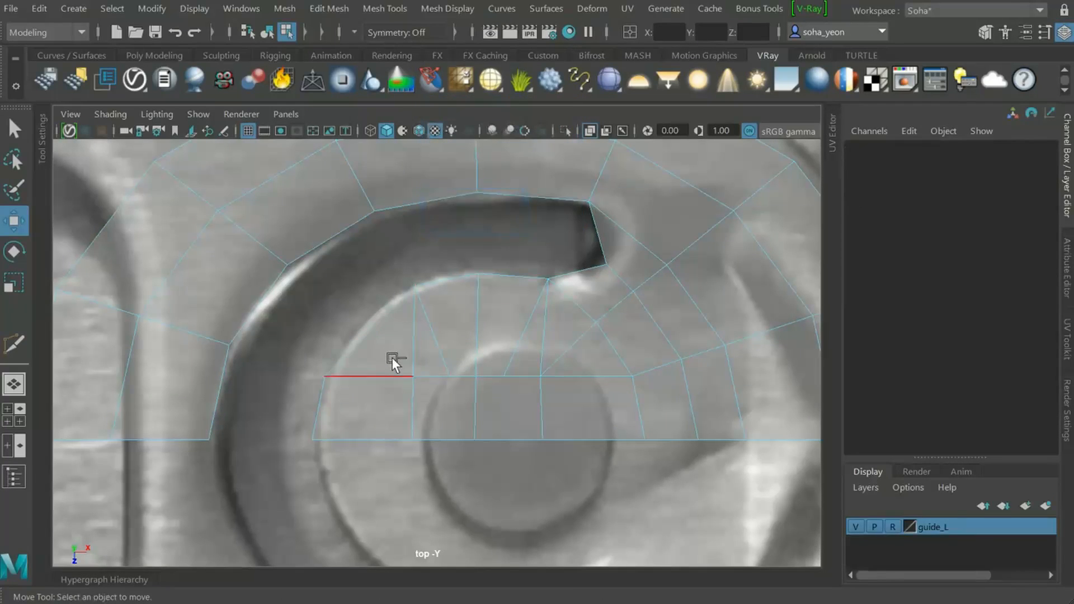
key("ctrl+z")
key("ctrl+y")
key("alt")
left_click(433, 329)
key("alt+q")
left_click(514, 333)
key("alt+q")
right_click_drag(401, 360, 401, 370, "alt")
middle_click_drag(449, 359, 413, 371, "alt")
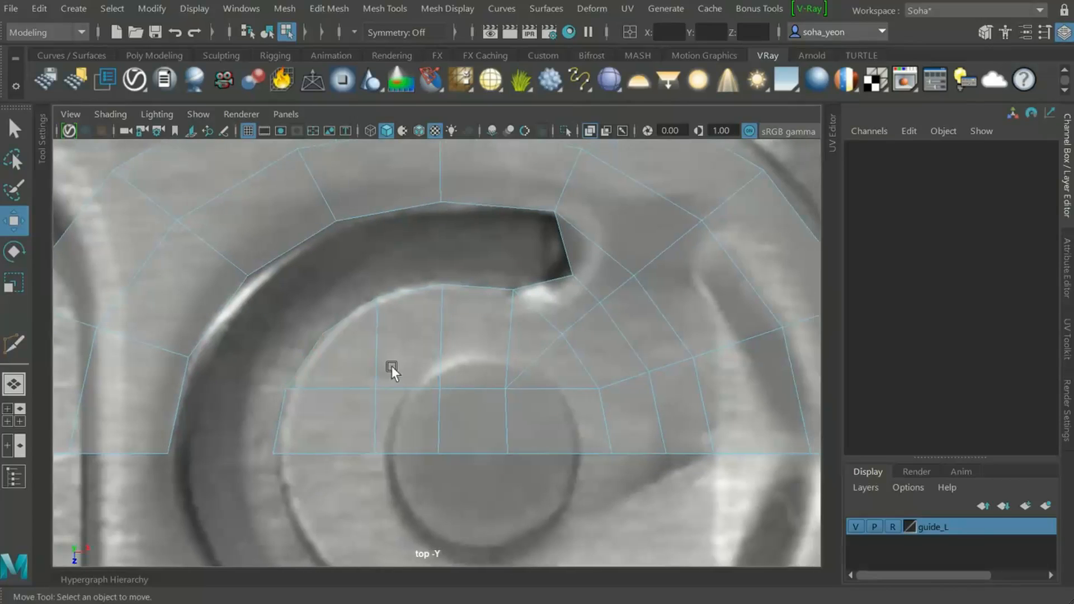
left_click(548, 355)
key("alt+q")
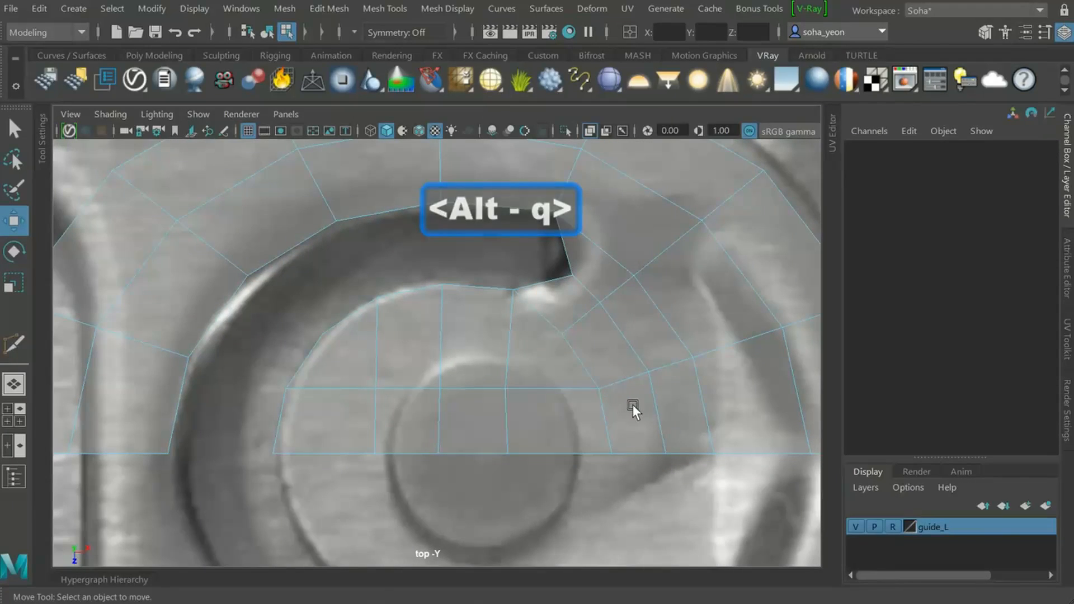
Examine the edge flow between the slot's rounded end, the inner disc and the outer rim against the photo
mouse_move(577, 420)
right_mouse_down("alt")
mouse_move(681, 432)
mouse_move(603, 418)
mouse_move(486, 436)
mouse_move(559, 447)
mouse_move(515, 394)
mouse_move(584, 431)
right_mouse_up("alt")
mouse_move(584, 431)
middle_mouse_down("alt")
mouse_move(458, 421)
mouse_move(529, 411)
mouse_move(507, 401)
middle_mouse_up("alt")
right_click_drag(542, 403, 608, 400, "alt")
middle_click_drag(539, 372, 524, 392, "alt")
right_click_drag(485, 312, 720, 509, "alt")
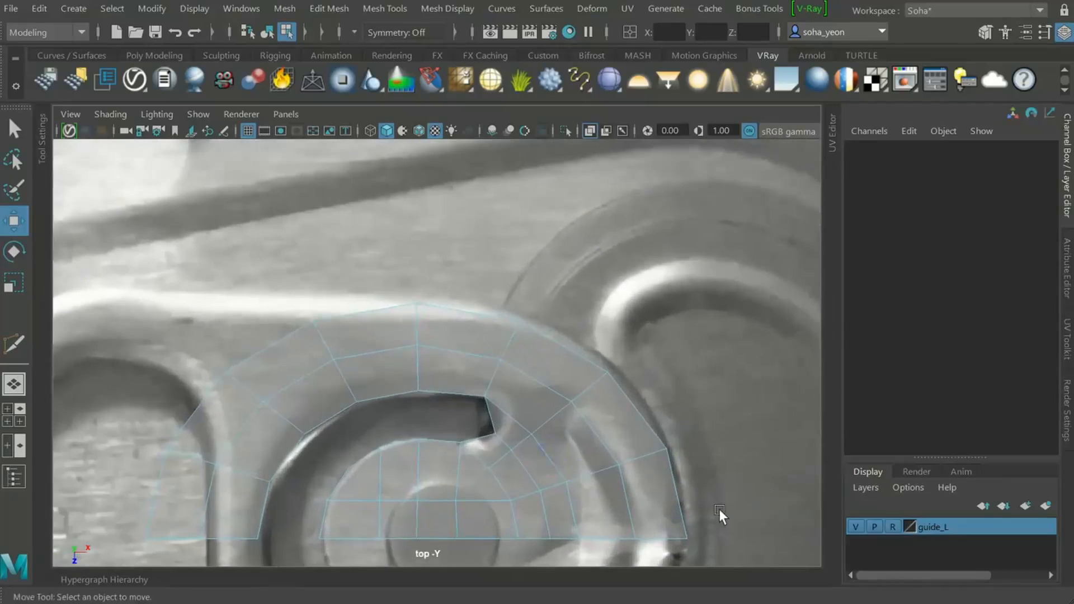
middle_click_drag(516, 435, 515, 385, "alt")
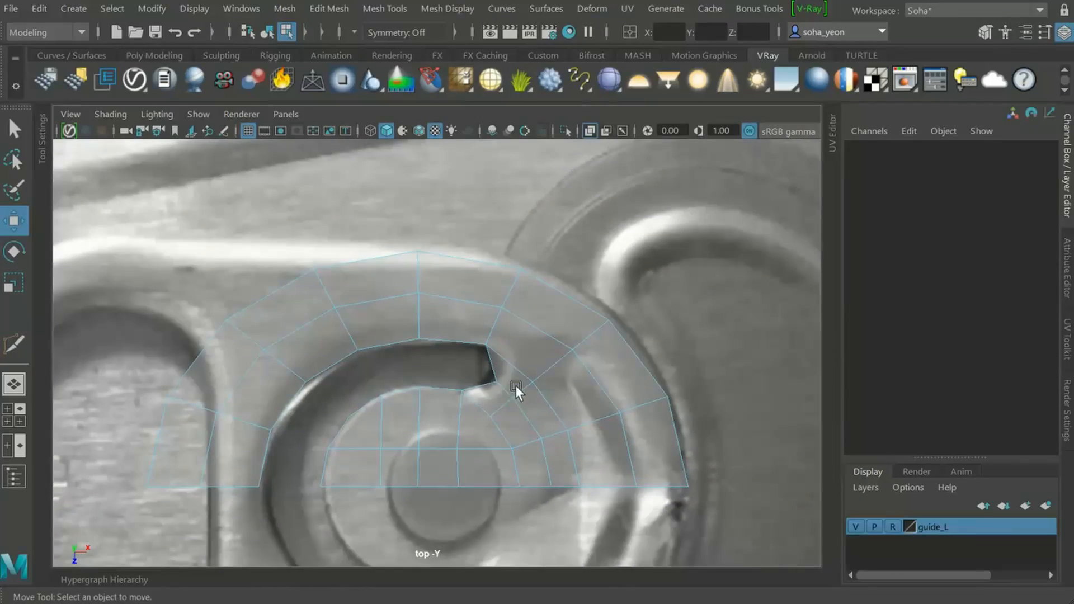
right_click_drag(515, 385, 634, 416, "alt")
middle_click_drag(573, 438, 586, 432, "alt")
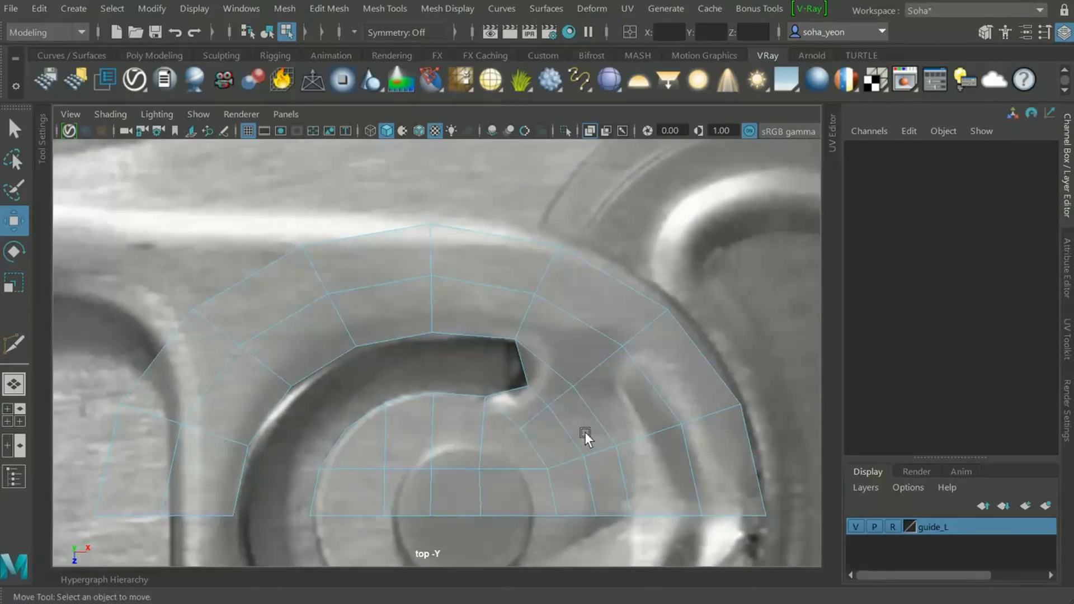
middle_click_drag(584, 488, 597, 444, "alt")
right_click_drag(597, 444, 737, 463, "alt")
key("alt+s")
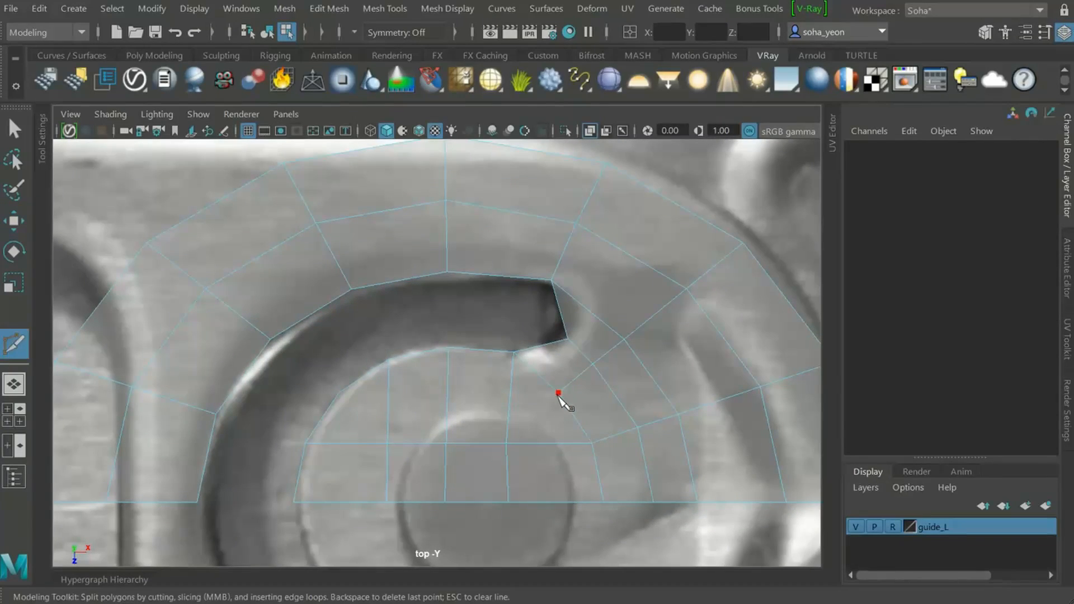
left_click(559, 394)
key("w")
middle_click_drag(580, 435, 522, 417, "alt")
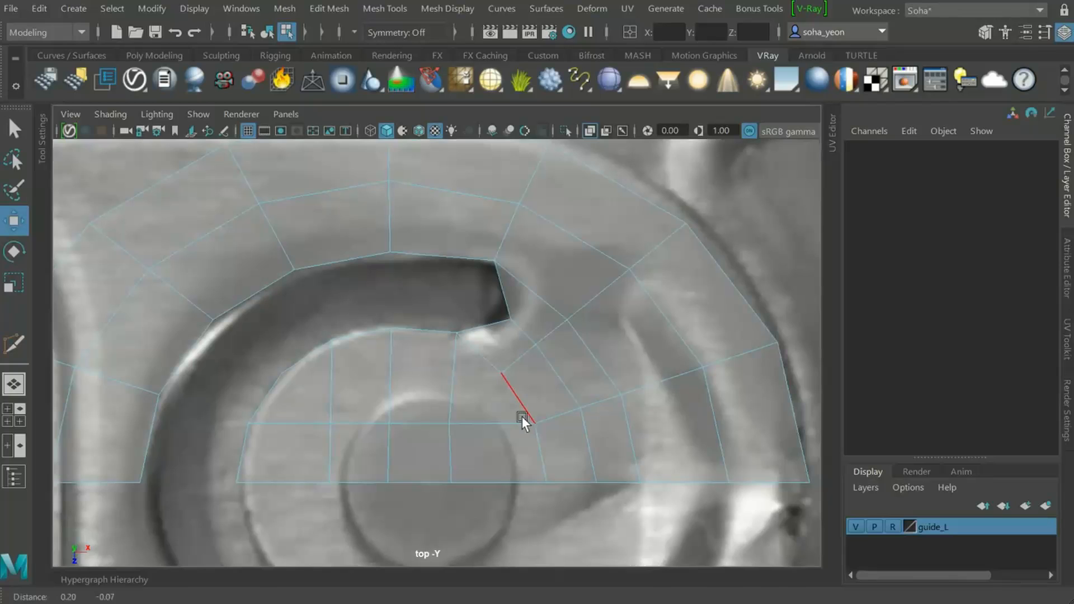
Straighten the inner disc's vertical edge lines nearest the slot end by shifting their vertices sideways, and return to object selection
right_click_drag(534, 432, 576, 451, "alt")
key("alt+1")
left_click_drag(521, 464, 605, 489)
left_click_drag(434, 414, 481, 495)
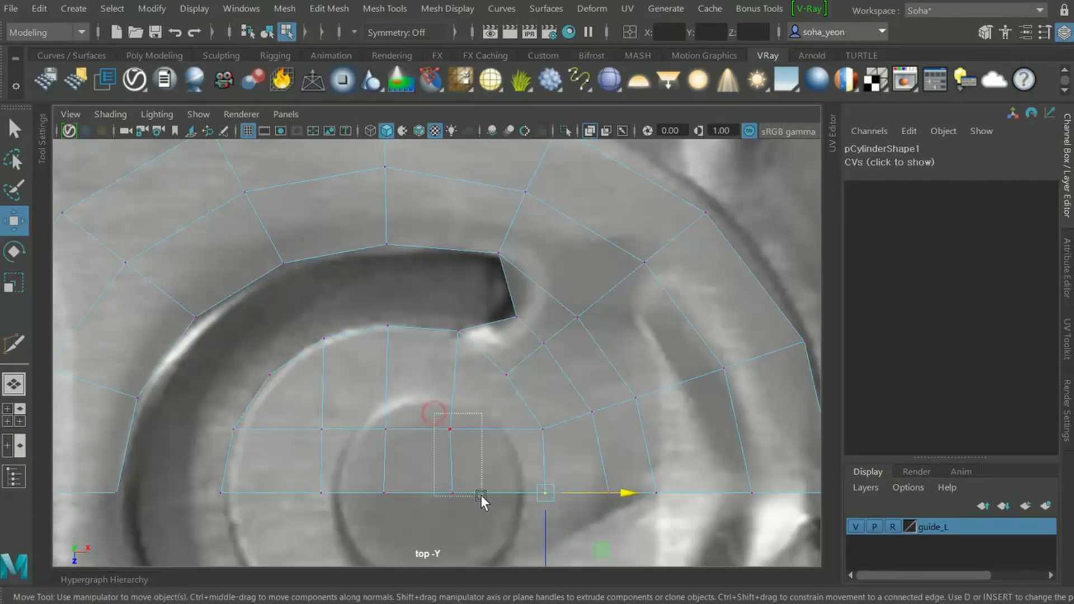
left_click_drag(510, 458, 519, 459)
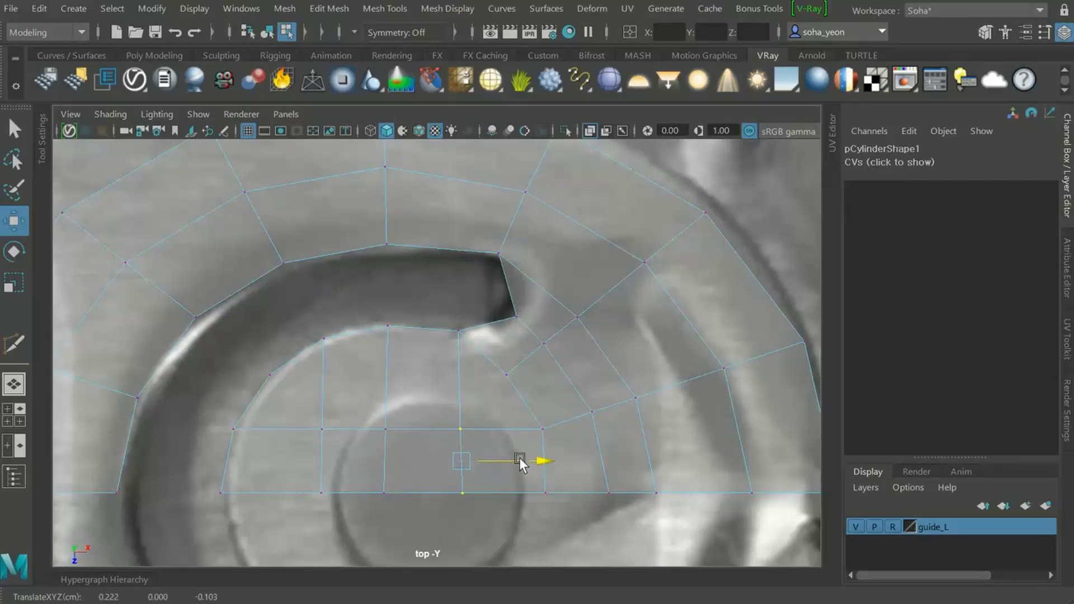
key("alt+grave")
Cut an edge line from the slot end's corner vertex diagonally outward to the disc's outer rim with the Multi-Cut tool
middle_click_drag(616, 444, 589, 458, "alt")
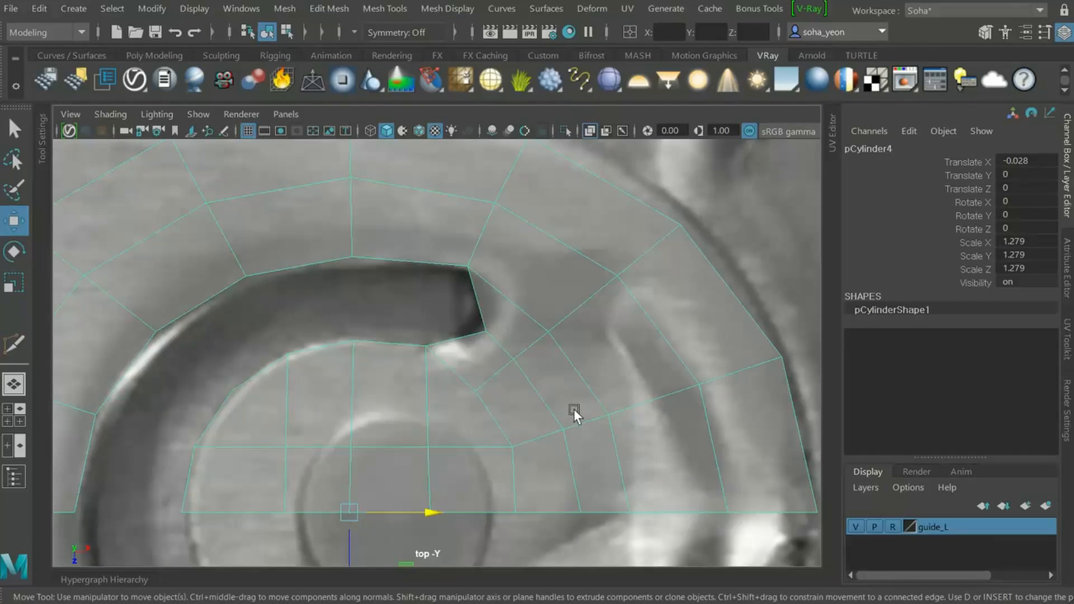
middle_click_drag(574, 413, 614, 479, "alt")
right_click_drag(617, 477, 692, 468, "alt")
key("alt")
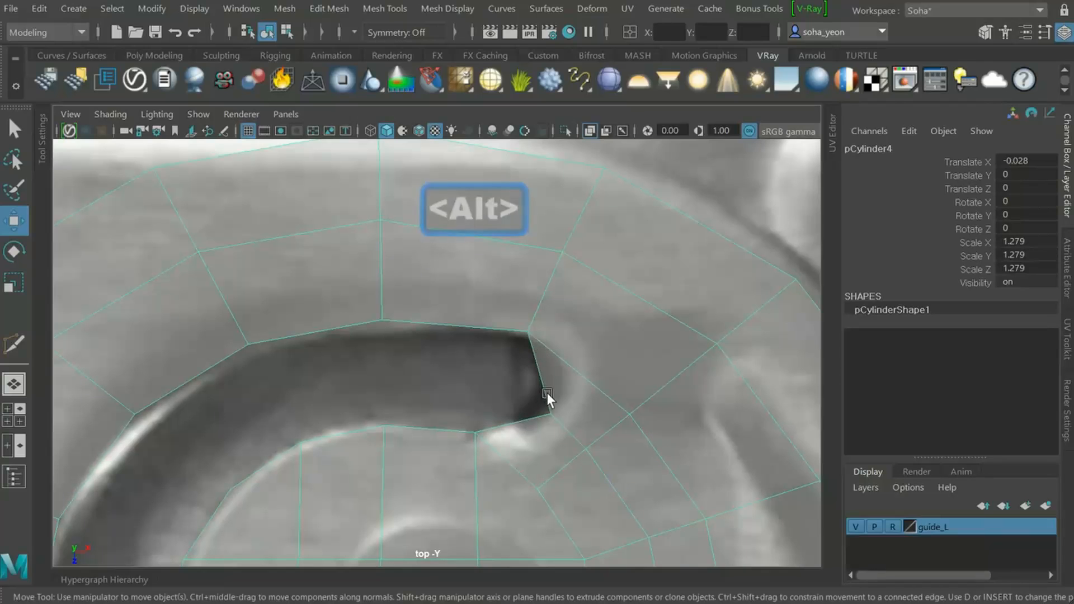
key("alt+s")
left_click(555, 417)
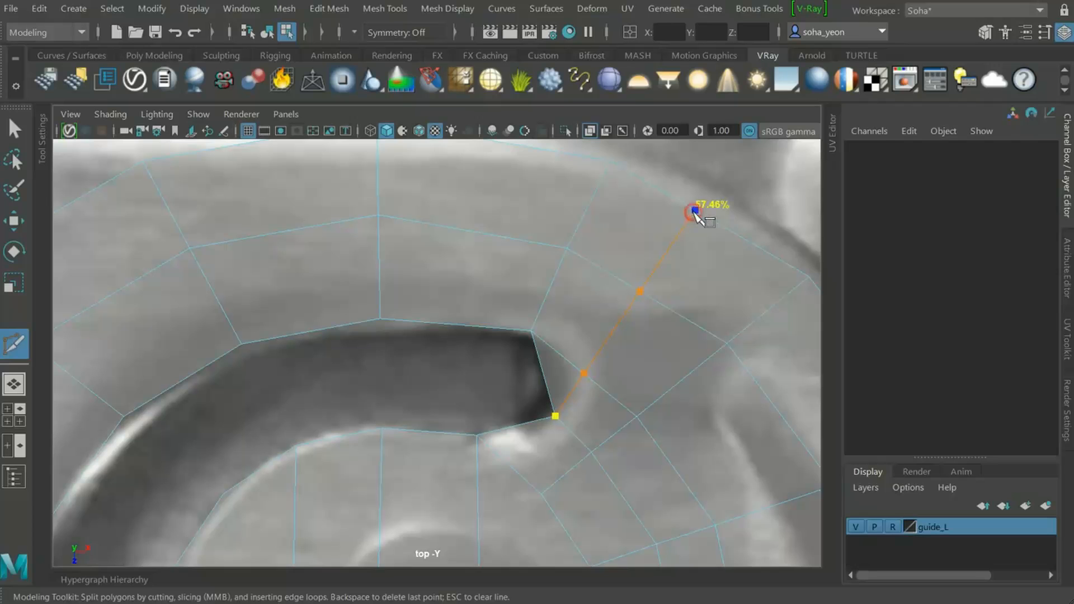
key("w")
Delete the small triangular face that covers the slot's rounded end
key("alt+3")
left_click_drag(525, 356, 574, 389)
key("ctrl+grave")
middle_click_drag(604, 387, 541, 404, "alt")
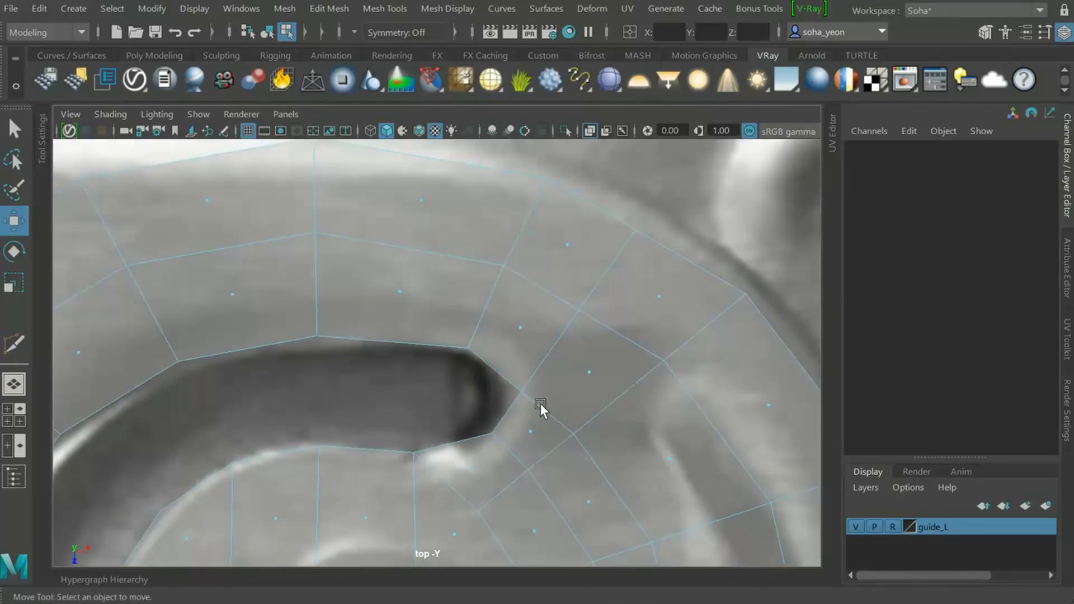
right_click_drag(541, 404, 607, 412, "alt")
Move the outer segment of the new diagonal cut outward to follow the rim's curve in the photo
key("alt+1")
key("alt+2")
left_click(626, 263)
left_click_drag(621, 270, 639, 244)
scroll(635, 254, "down", 1)
Move both segments of the neighbouring radial edge back along the slot, away from its rounded end
left_click(486, 298)
left_click(518, 227, "shift")
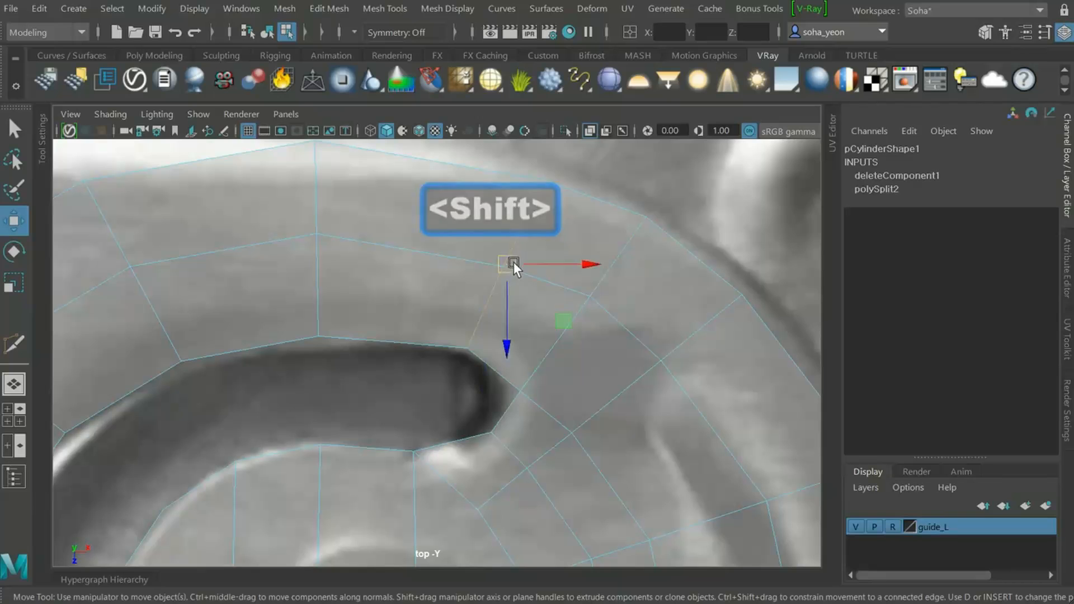
left_click_drag(514, 258, 487, 247)
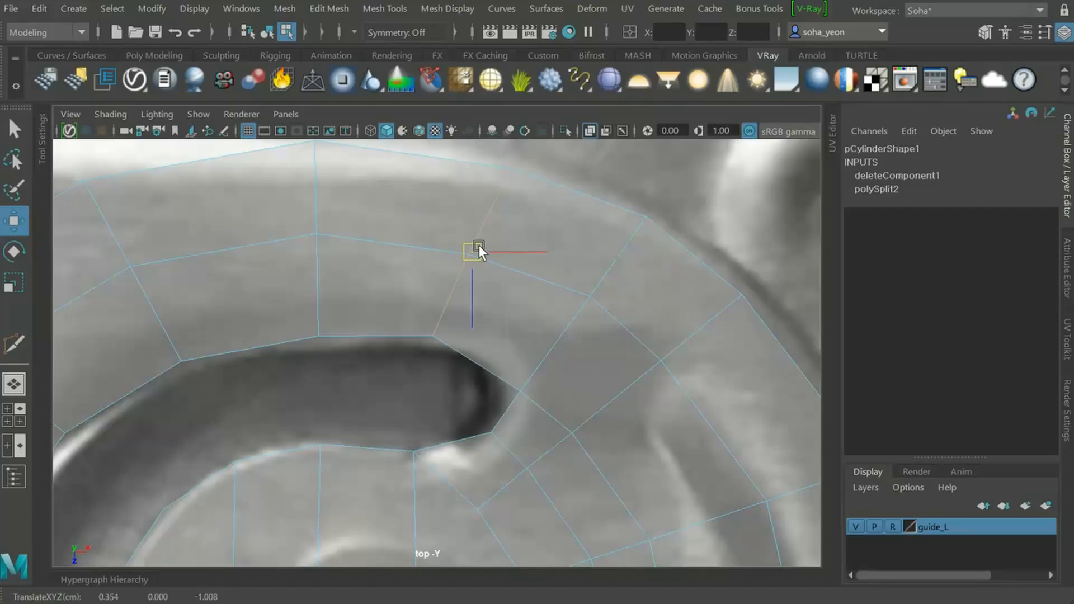
scroll(565, 315, "down", 6)
scroll(508, 328, "up", 5)
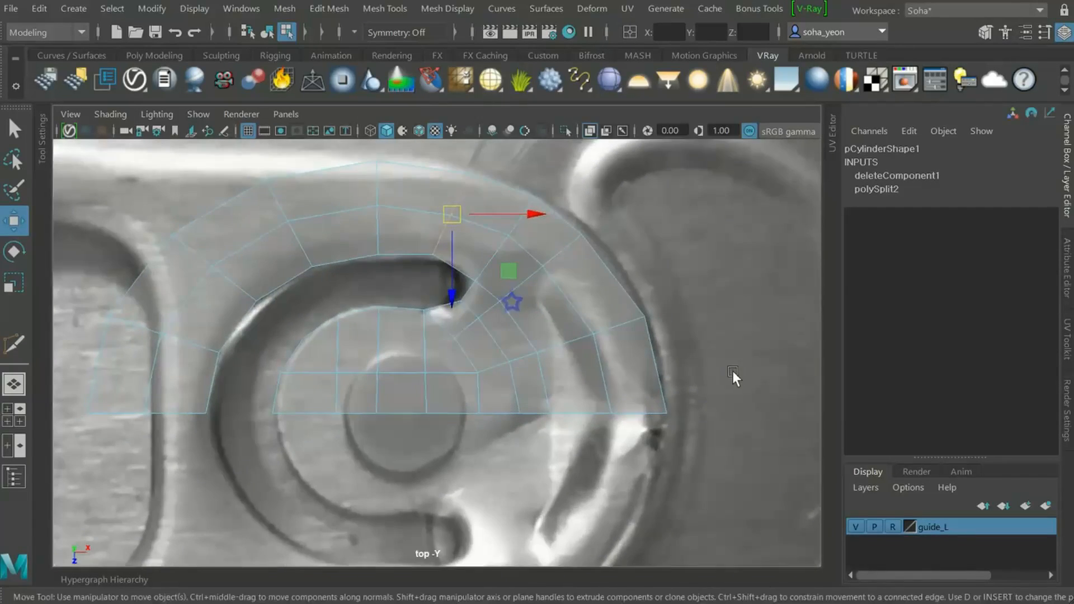
Cut a curved edge line across the inner disc from its corner vertex below the slot end, turning down to the straight border
scroll(675, 398, "up", 2)
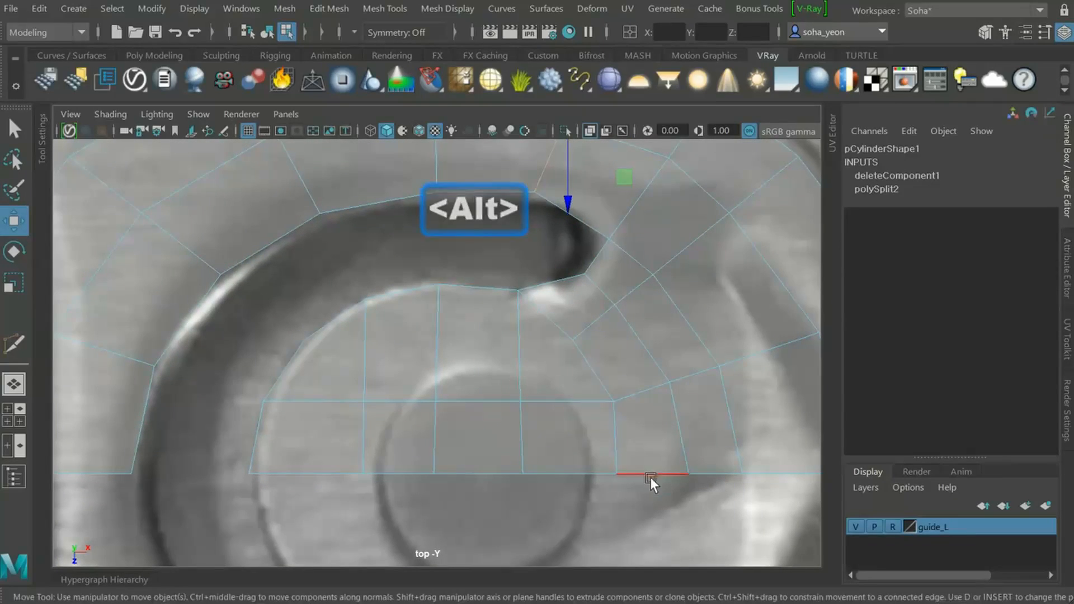
middle_click_drag(573, 430, 561, 407, "alt")
right_click_drag(560, 403, 613, 426, "alt")
key("alt+w")
middle_click_drag(583, 415, 601, 451, "alt")
scroll(593, 454, "down", 2)
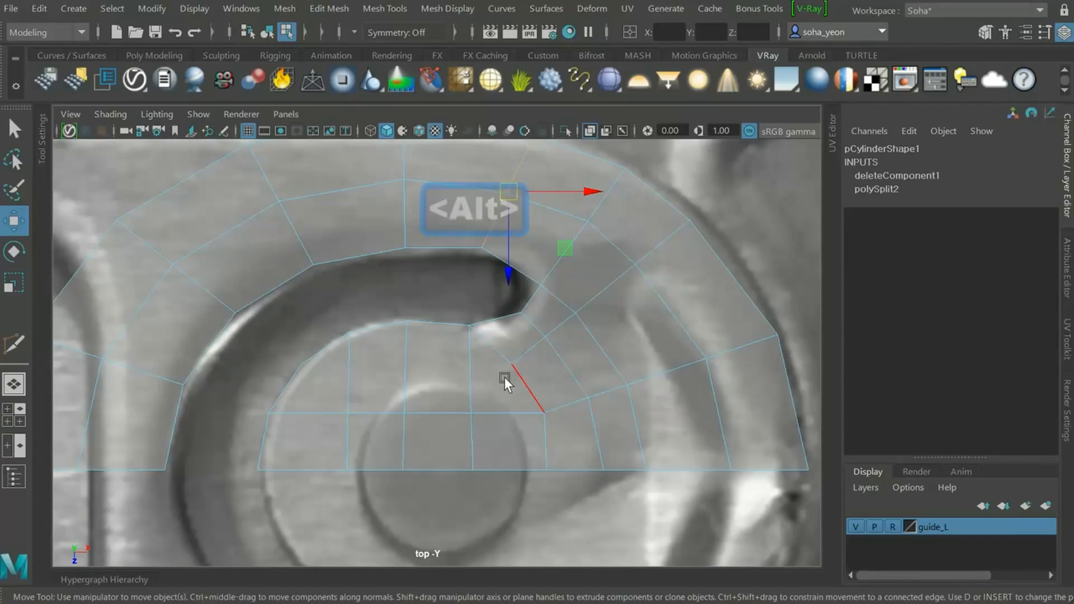
scroll(504, 336, "up", 2)
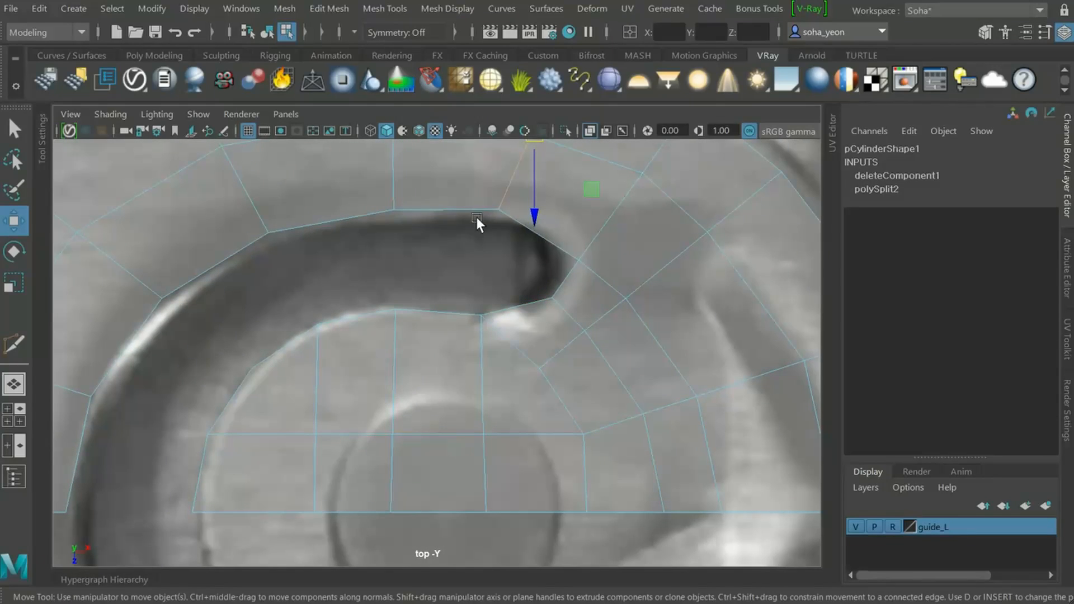
middle_click_drag(529, 367, 559, 342, "alt")
right_click_drag(559, 342, 635, 347, "alt")
key("alt+s")
left_click(582, 347)
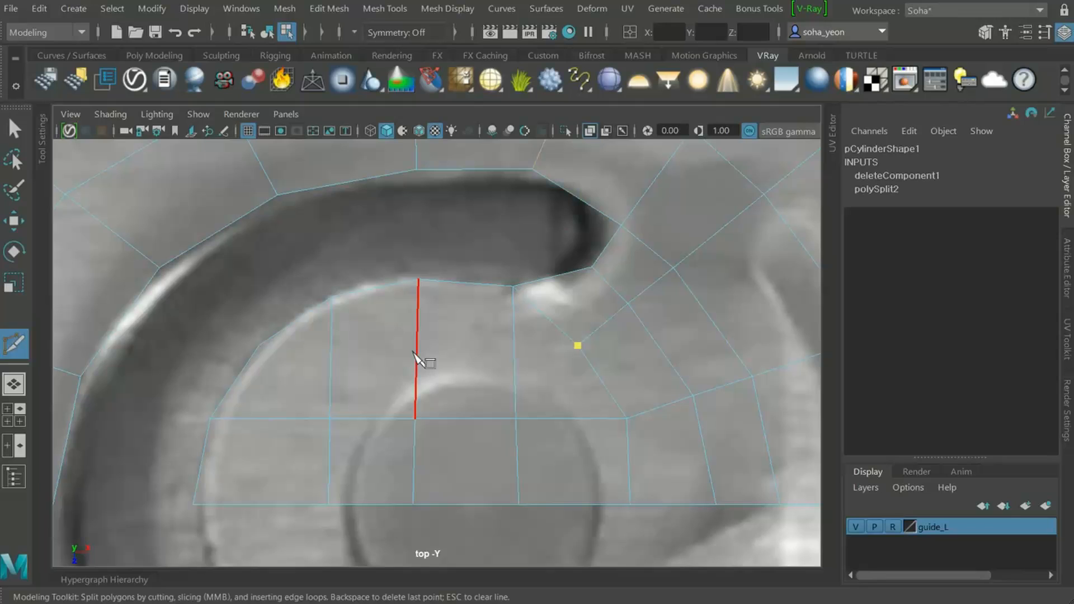
left_click(291, 418)
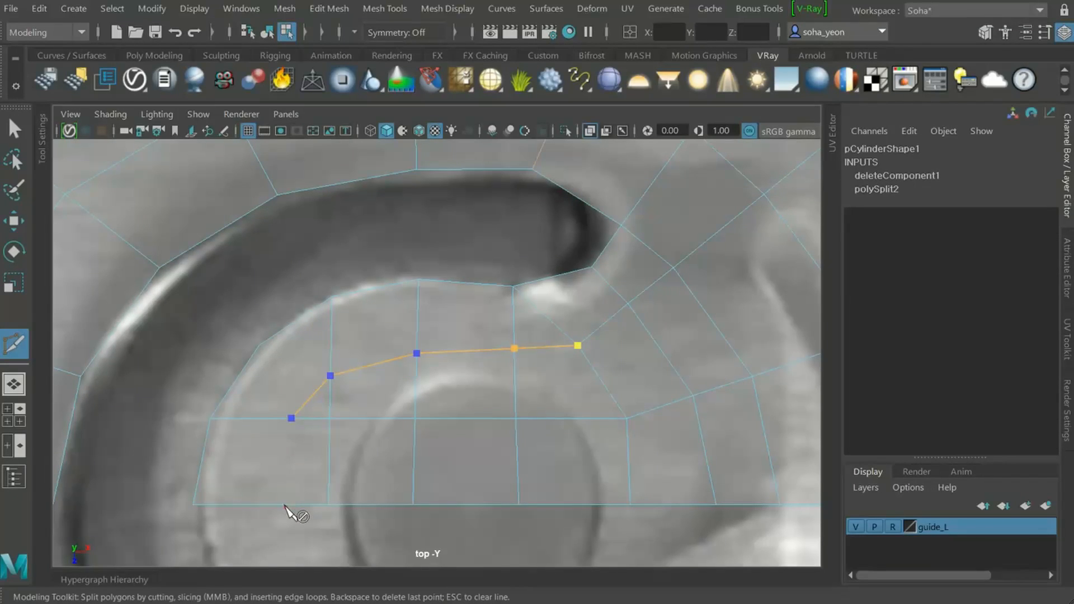
right_click(295, 494)
scroll(396, 431, "up", 1)
key("alt+s")
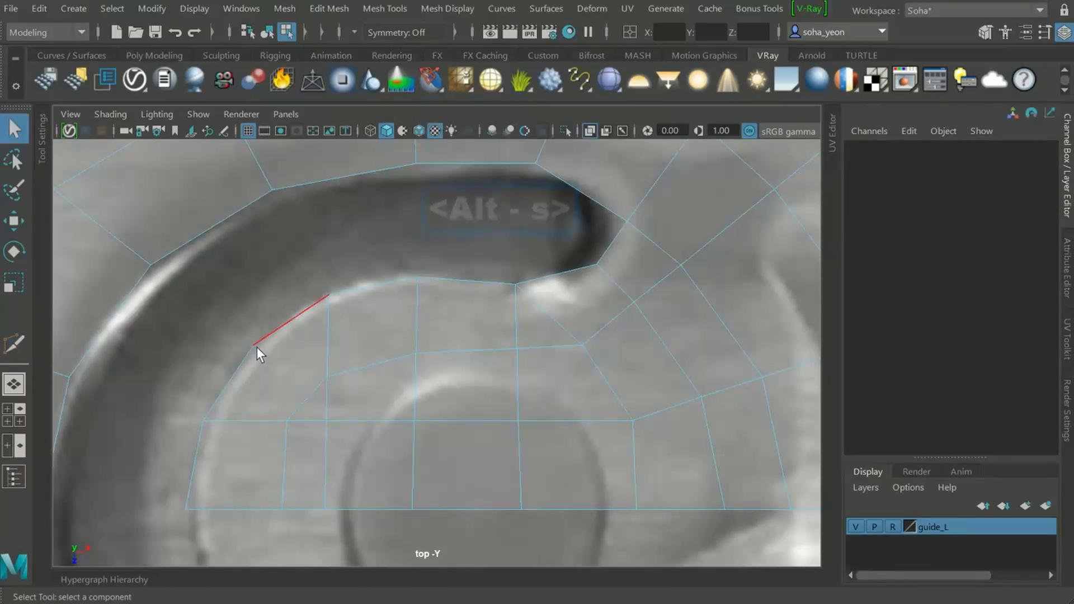
Cut a diagonal edge from the slot's inner boundary vertex to the bend of the new curved edge line
key("alt+s")
left_click(253, 345)
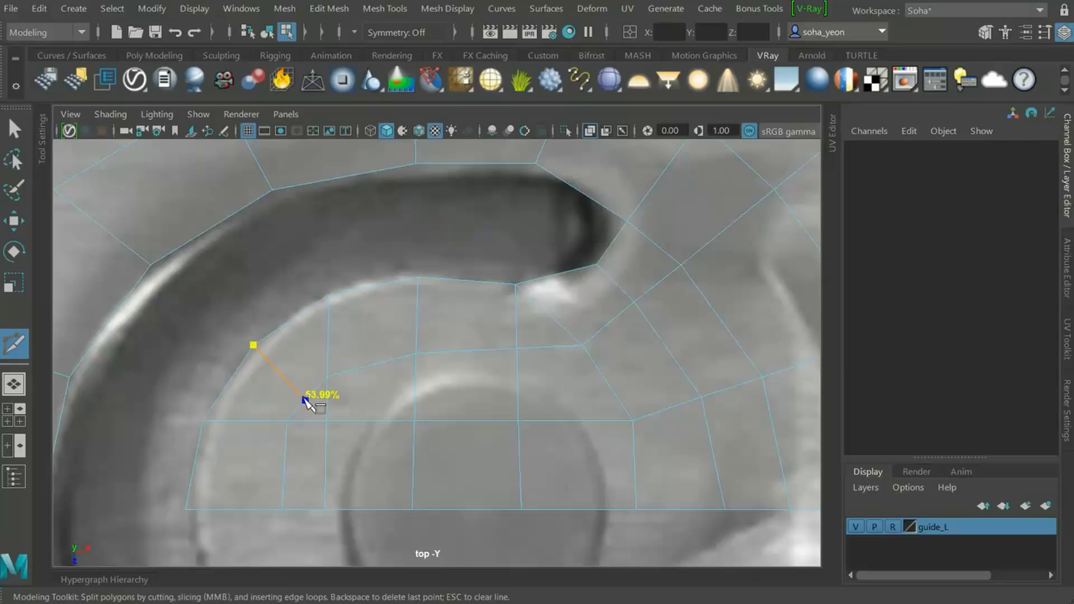
left_click(305, 400)
key("w")
Shift the two lower vertices of the new vertical edge line sideways, towards the slot
key("alt+1")
left_click(305, 401)
left_click_drag(305, 401, 306, 525)
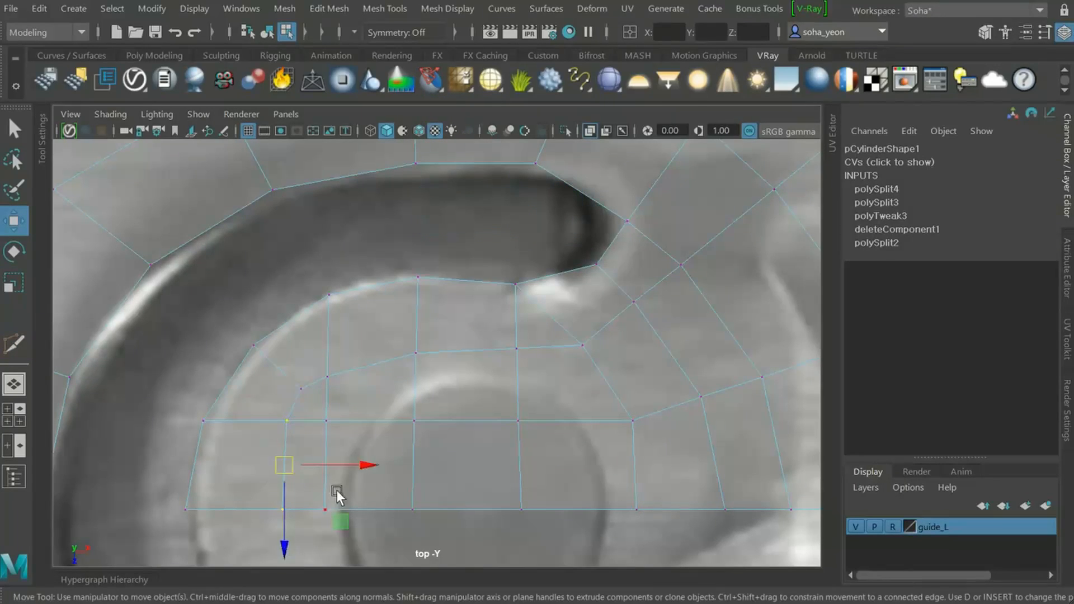
left_click_drag(358, 465, 338, 465)
Cut an edge from the slot end's inner boundary to the curved line's corner vertex, and delete the adjacent diagonal edge
middle_click_drag(640, 425, 624, 433, "alt")
right_click_drag(626, 433, 636, 435, "alt")
middle_click_drag(580, 422, 565, 409, "alt")
right_click_drag(563, 407, 627, 429, "alt")
middle_click_drag(579, 394, 576, 418, "alt")
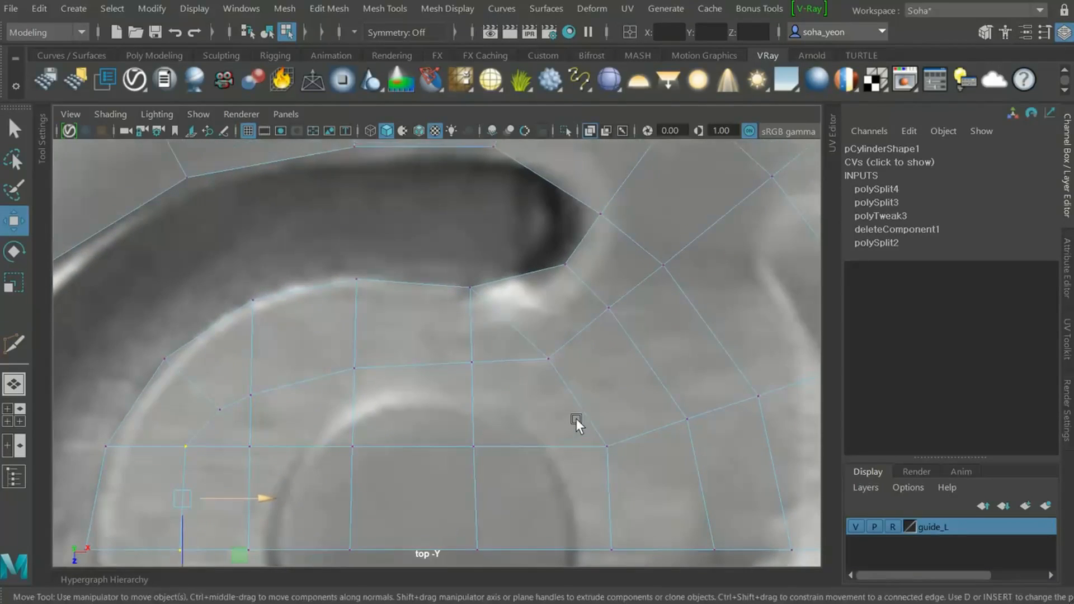
right_click_drag(545, 345, 547, 341, "alt")
key("alt+s")
left_click(527, 270)
key("w")
key("alt+2")
left_click(510, 317)
key("alt+q")
Reposition the slot end's new lower vertex and its two tip vertices to match the rounded end in the photo
key("alt+1")
left_click_drag(506, 248, 525, 278)
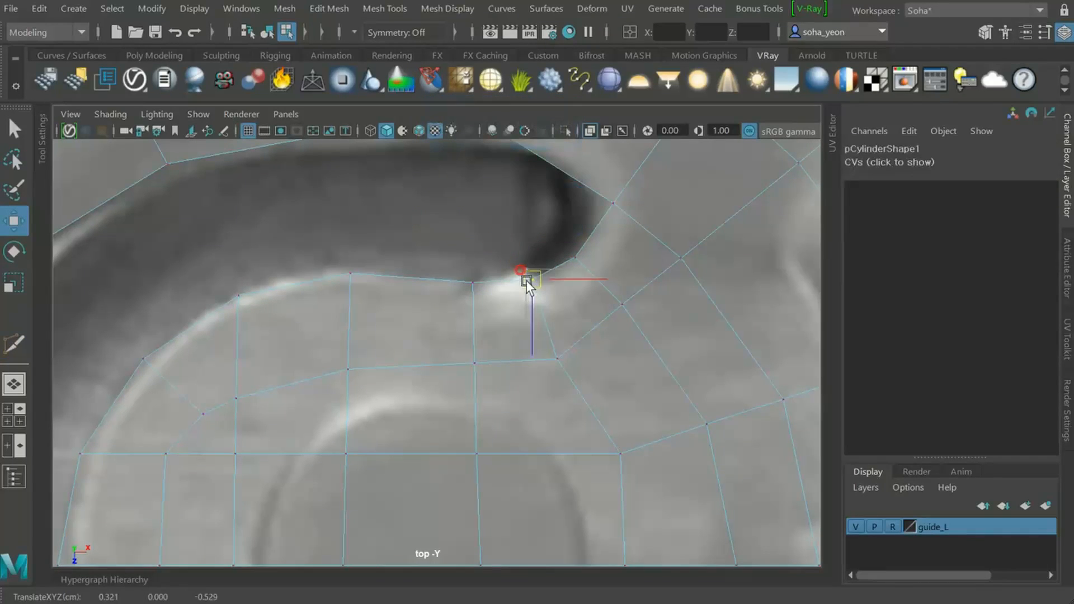
middle_click_drag(580, 168, 587, 307, "alt")
left_click_drag(620, 346, 589, 314)
left_click_drag(584, 398, 587, 386)
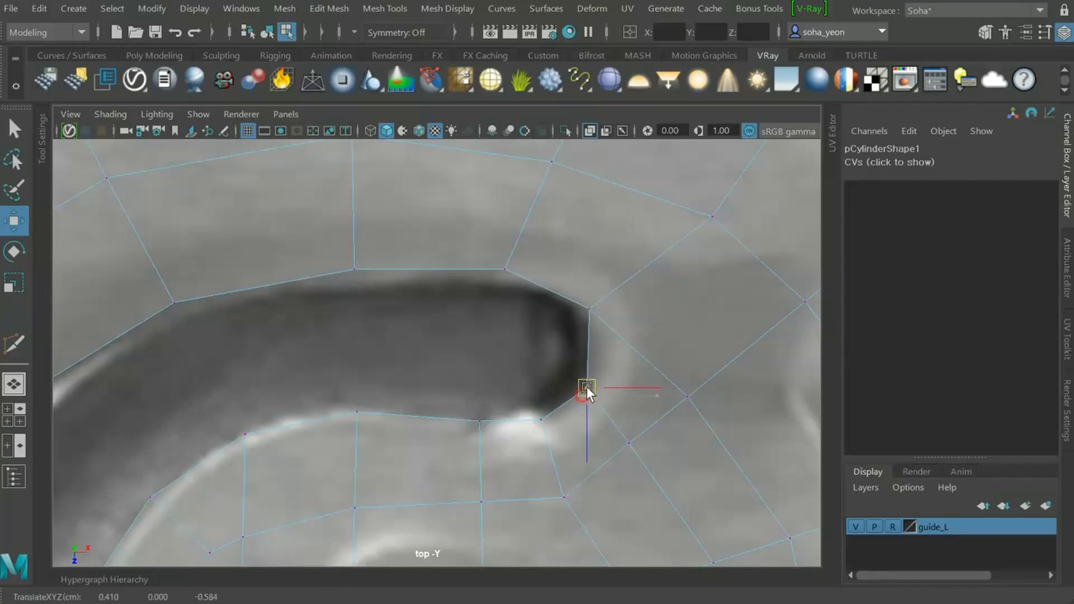
Nudge the slot tip's lower vertex and the surrounding ring of vertices outward to even out the faces around the end
middle_click_drag(561, 476, 543, 359, "alt")
left_click_drag(577, 366, 582, 361)
left_click_drag(640, 307, 652, 311)
middle_click_drag(682, 284, 570, 402, "alt")
left_click_drag(587, 375, 595, 372)
left_click(491, 364)
left_click_drag(487, 364, 499, 356)
Shift the inner disc's second interior vertical edge line towards the centre and raise its vertex on the curved line
middle_click_drag(443, 391, 582, 298, "alt")
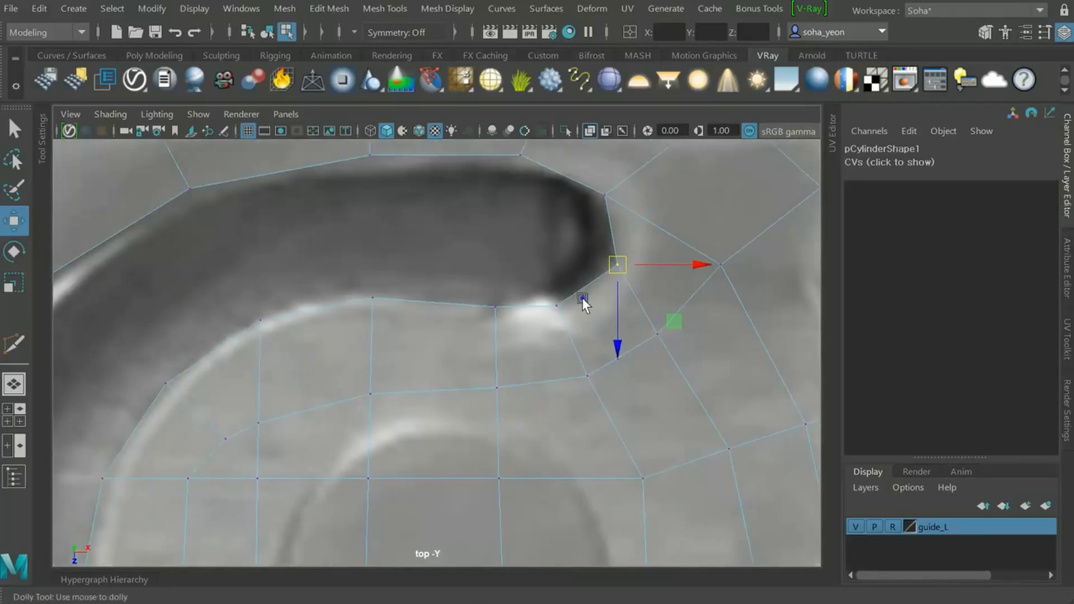
scroll(582, 297, "down", 4)
scroll(498, 364, "up", 2)
middle_click_drag(330, 373, 364, 348, "alt")
left_click_drag(353, 340, 394, 501)
left_click_drag(436, 423, 446, 420)
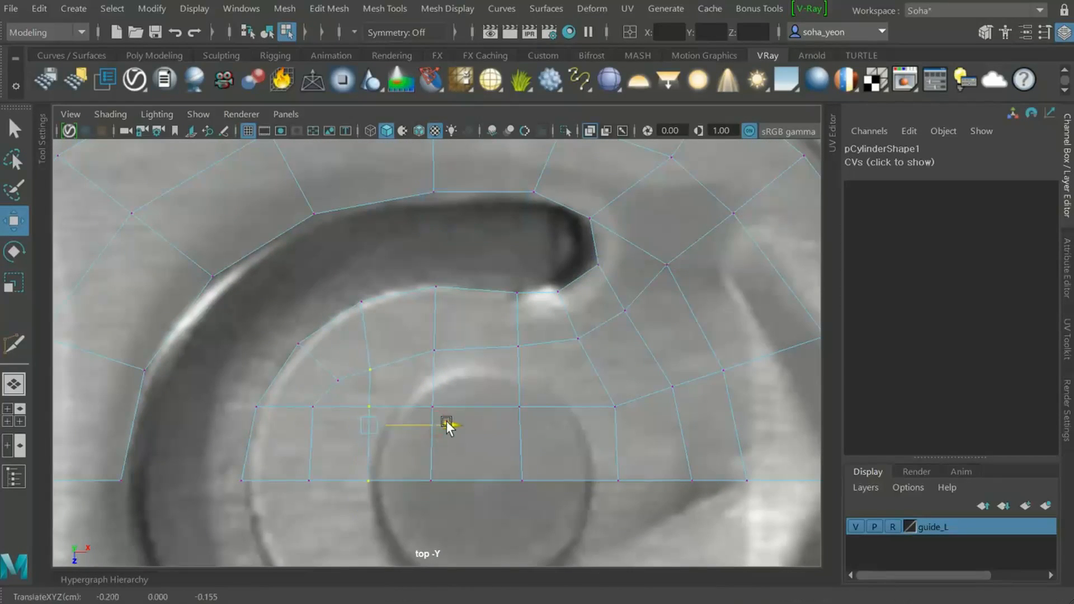
left_click(357, 349)
left_click_drag(371, 451, 374, 435)
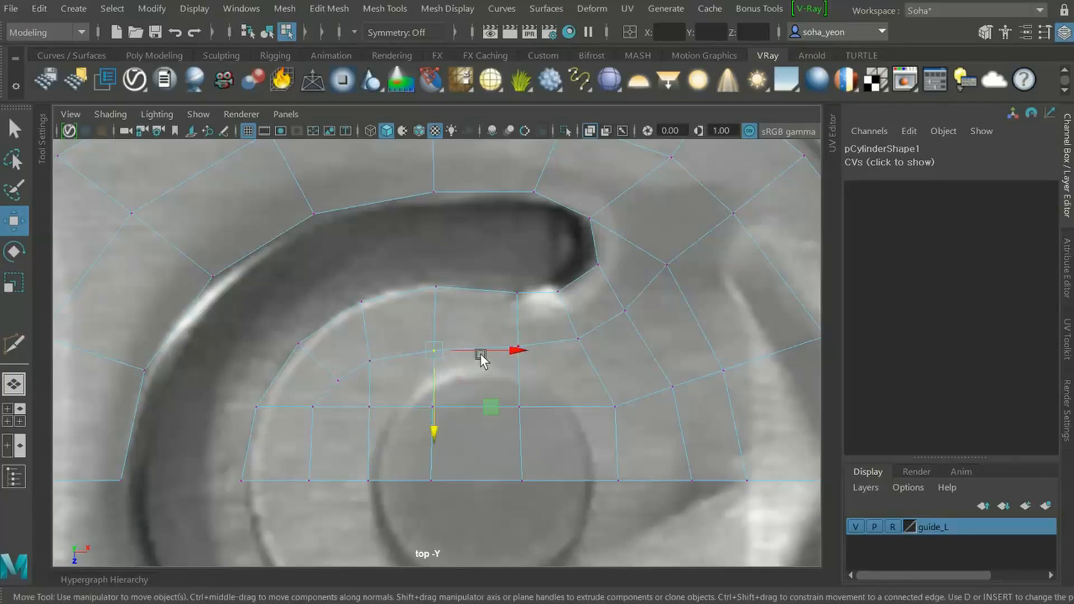
Shift the inner disc's vertical edge line nearest the radial faces towards the centre, and raise the curved line's two middle vertices
left_click(475, 350)
middle_click_drag(546, 418, 508, 416, "alt")
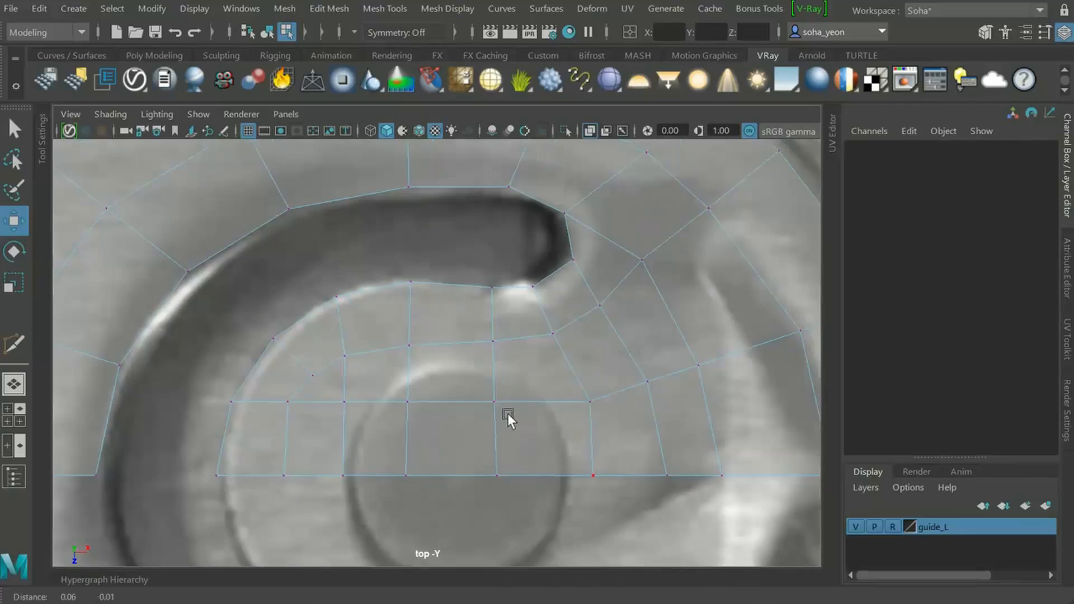
scroll(509, 417, "up", 1)
left_click_drag(566, 386, 610, 502)
left_click_drag(671, 458, 657, 454)
right_click_drag(651, 455, 559, 424, "alt")
left_click_drag(369, 329, 493, 366)
left_click_drag(438, 418, 440, 414)
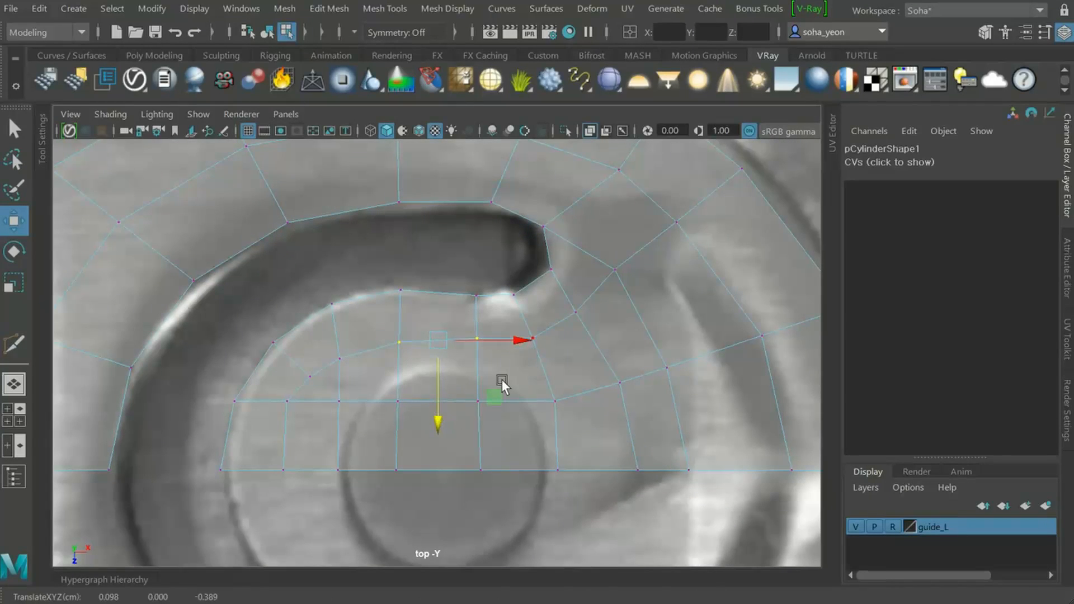
Slide the short radial edge just outside the inner disc, above the open bottom border, towards the disc with Slide Edge
middle_click_drag(502, 379, 582, 408, "alt")
right_click_drag(391, 410, 513, 455, "alt")
middle_click_drag(512, 455, 380, 378, "alt")
right_click_drag(501, 389, 470, 395, "alt")
middle_click_drag(470, 395, 473, 400, "alt")
right_click_drag(473, 401, 493, 408, "alt")
right_click_drag(563, 408, 646, 434, "alt")
left_click_drag(605, 353, 623, 374)
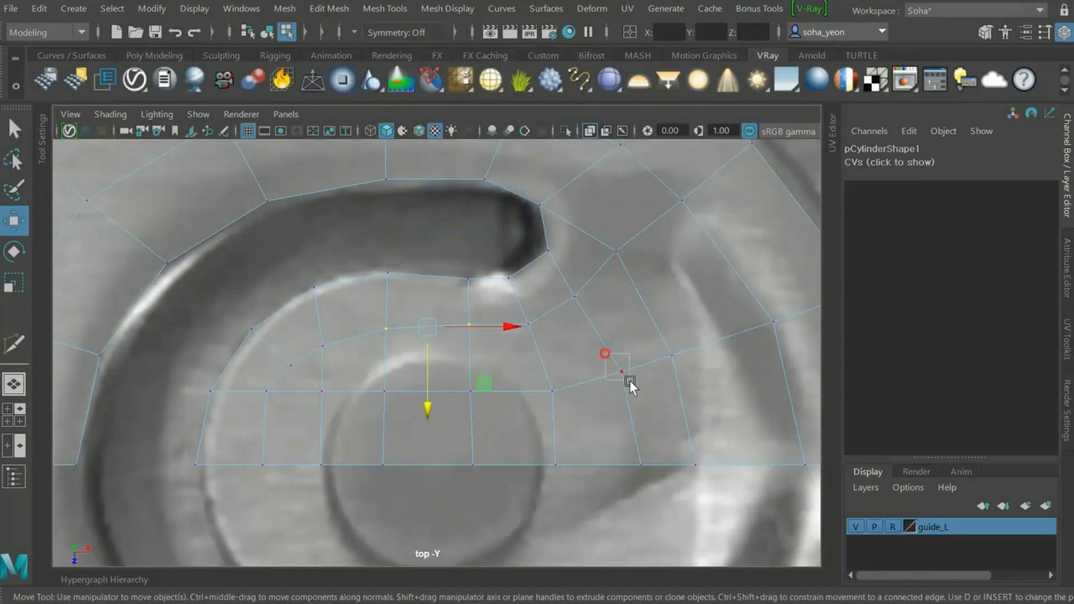
right_click_drag(645, 465, 678, 462, "alt")
middle_click_drag(678, 462, 570, 443, "alt")
right_click_drag(570, 443, 606, 445, "alt")
key("alt+2")
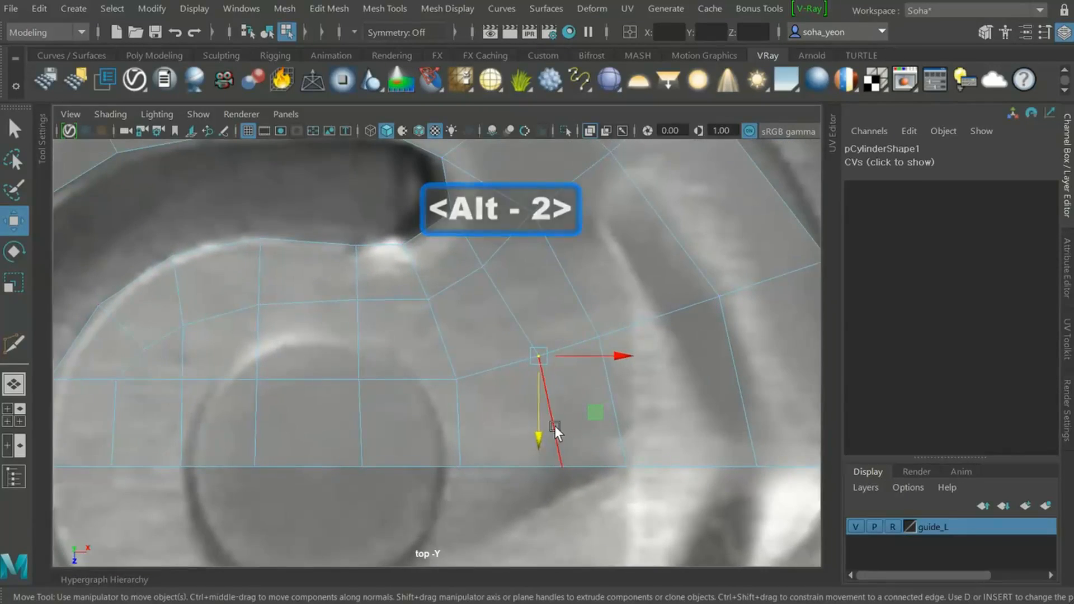
left_click(553, 425)
middle_click_drag(571, 432, 573, 401, "alt")
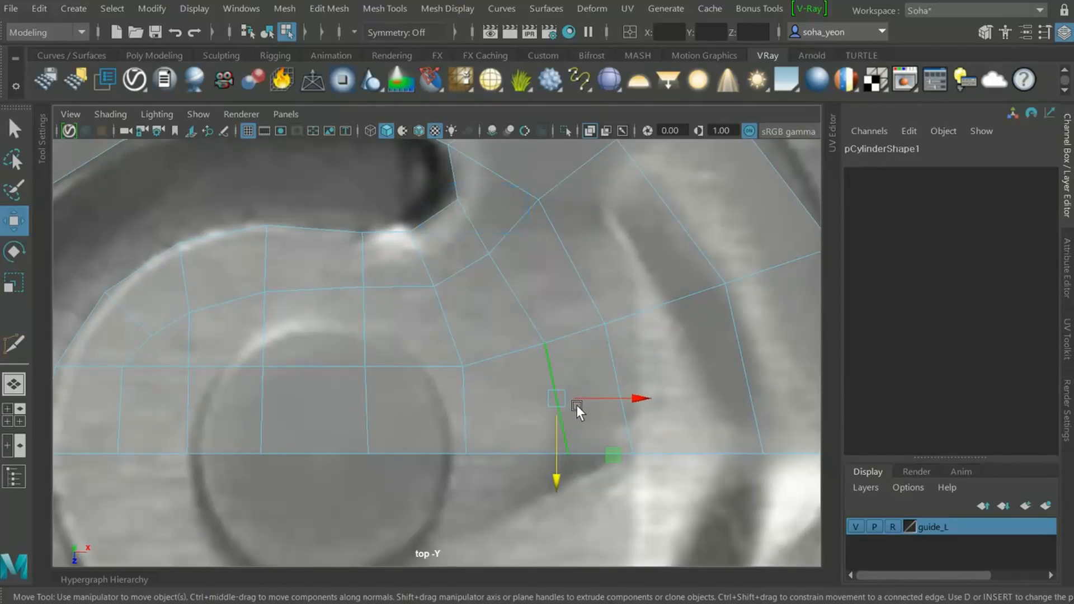
key("alt+n")
middle_click_drag(564, 370, 543, 400)
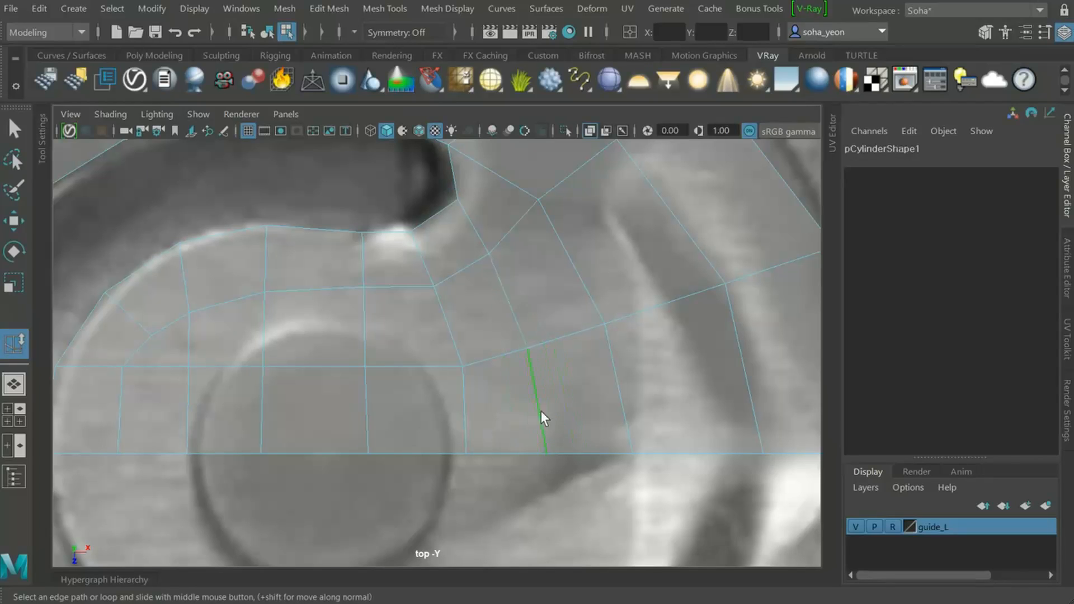
middle_click_drag(541, 413, 536, 413)
Fine-tune the vertex at the tip of the C-shaped slot's rounded end against the photo and return to object mode
middle_click_drag(498, 320, 535, 425, "alt")
right_click_drag(548, 417, 606, 363, "alt")
scroll(606, 362, "up", 2)
key("alt+1")
left_click(507, 329)
key("w")
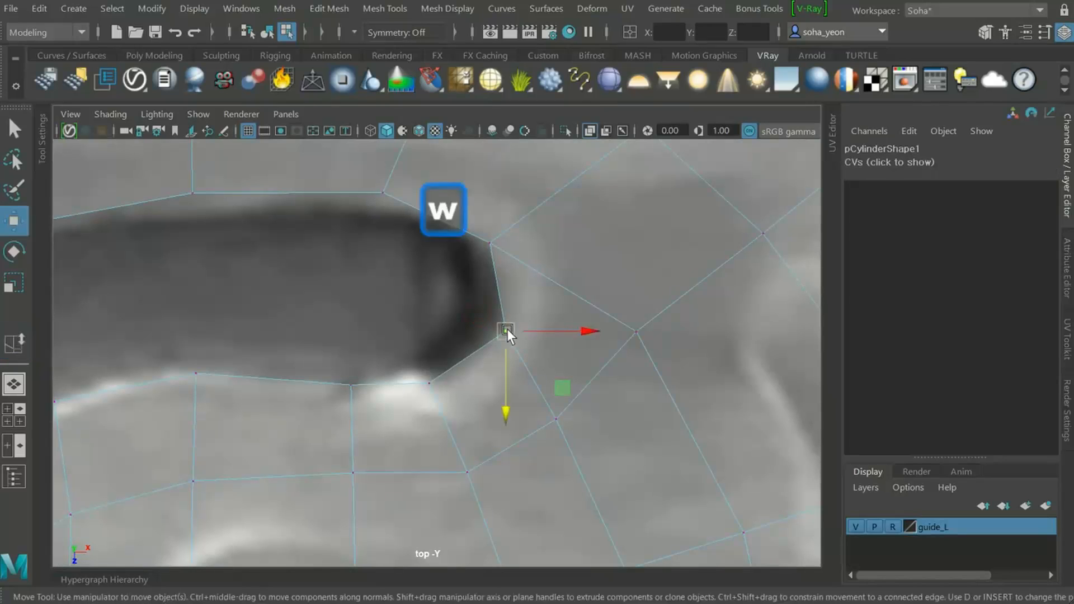
scroll(563, 357, "down", 2)
right_click_drag(563, 357, 504, 364, "alt")
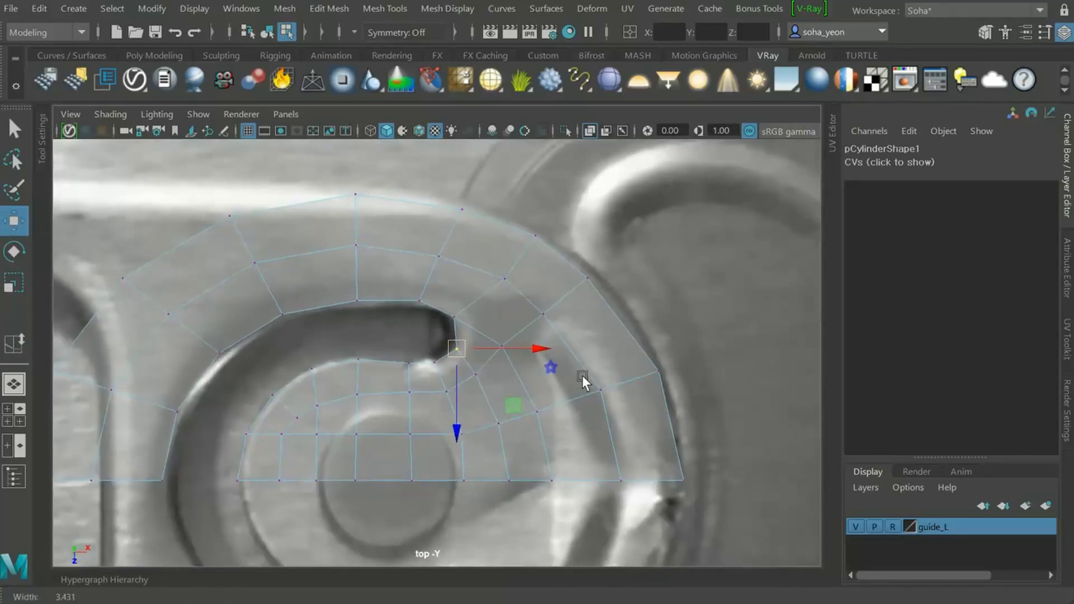
key("alt+grave")
middle_click_drag(579, 429, 660, 387, "alt")
right_click_drag(660, 388, 549, 398, "alt")
middle_click_drag(493, 396, 637, 395, "alt")
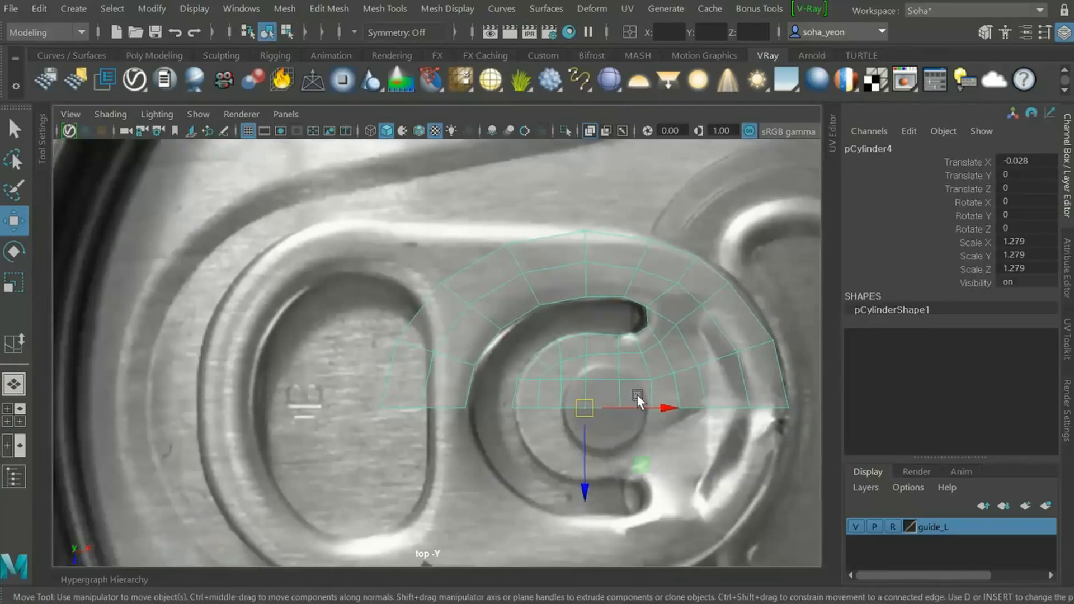
Shift the vertex groups at the tab mesh's lower-left end rightward, out of the finger hole's rim
scroll(637, 395, "up", 1)
middle_click_drag(495, 308, 509, 344, "alt")
right_click_drag(516, 358, 611, 387, "alt")
middle_click_drag(481, 388, 477, 360, "alt")
right_click_drag(477, 360, 552, 392, "alt")
key("alt+1")
left_click_drag(336, 312, 479, 468)
left_click_drag(486, 398, 513, 397)
left_click_drag(369, 428, 471, 476)
left_click_drag(504, 443, 518, 445)
left_click_drag(371, 410, 444, 471)
left_click_drag(496, 445, 529, 451)
Move the tab mesh's upper-left outer vertices rightward to follow the area between the finger hole and the slot
left_click_drag(384, 305, 526, 355)
left_click_drag(439, 244, 529, 274)
right_click_drag(434, 246, 518, 331, "alt")
middle_click_drag(519, 331, 516, 344, "alt")
left_click_drag(471, 188, 578, 317)
left_click_drag(526, 237, 559, 240)
Shift the lower-left outer border vertices towards the slot, reposition the outer vertex above them, and return to object mode
left_click_drag(406, 349, 495, 383)
left_click_drag(423, 509, 549, 538)
left_click_drag(401, 320, 485, 548)
left_click_drag(546, 453, 562, 455)
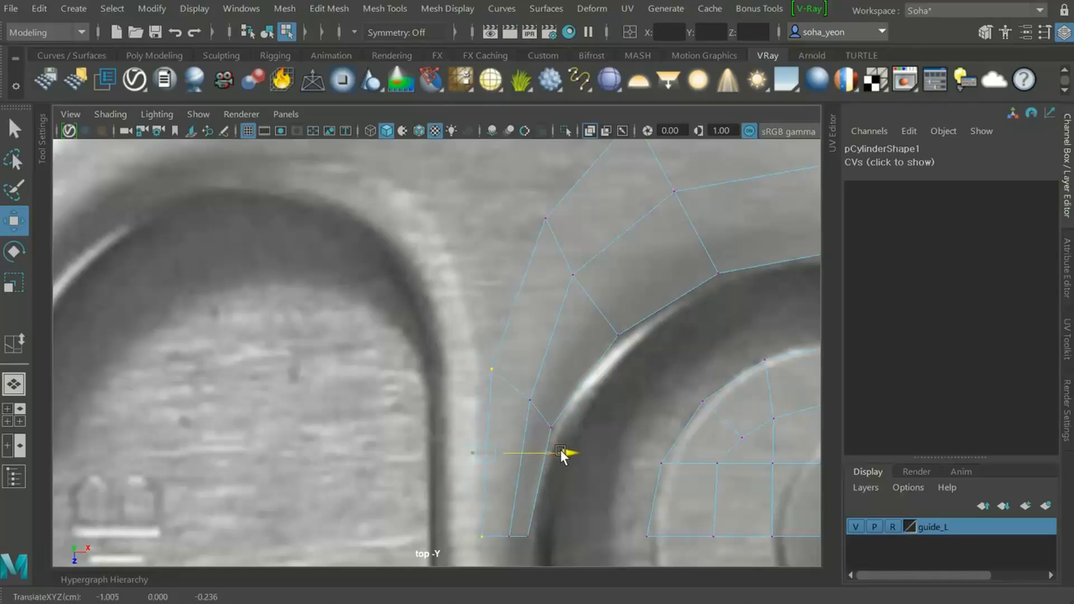
scroll(600, 365, "up", 1)
middle_click_drag(601, 363, 571, 468, "alt")
left_click_drag(530, 353, 565, 393)
left_click_drag(549, 372, 507, 338)
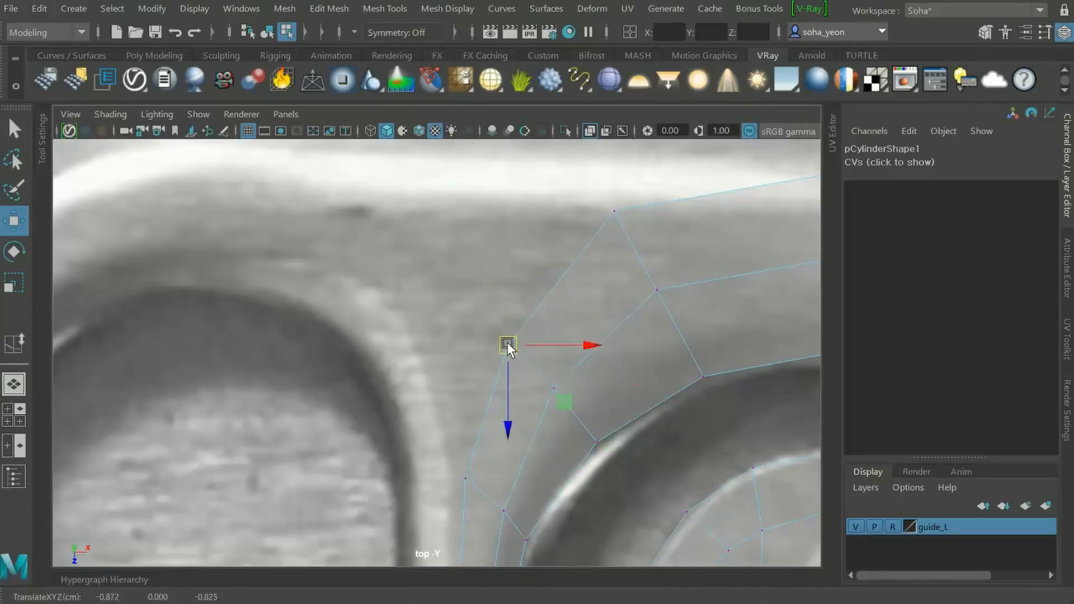
scroll(507, 342, "down", 5)
scroll(526, 378, "up", 4)
key("alt+grave")
scroll(503, 369, "up", 1)
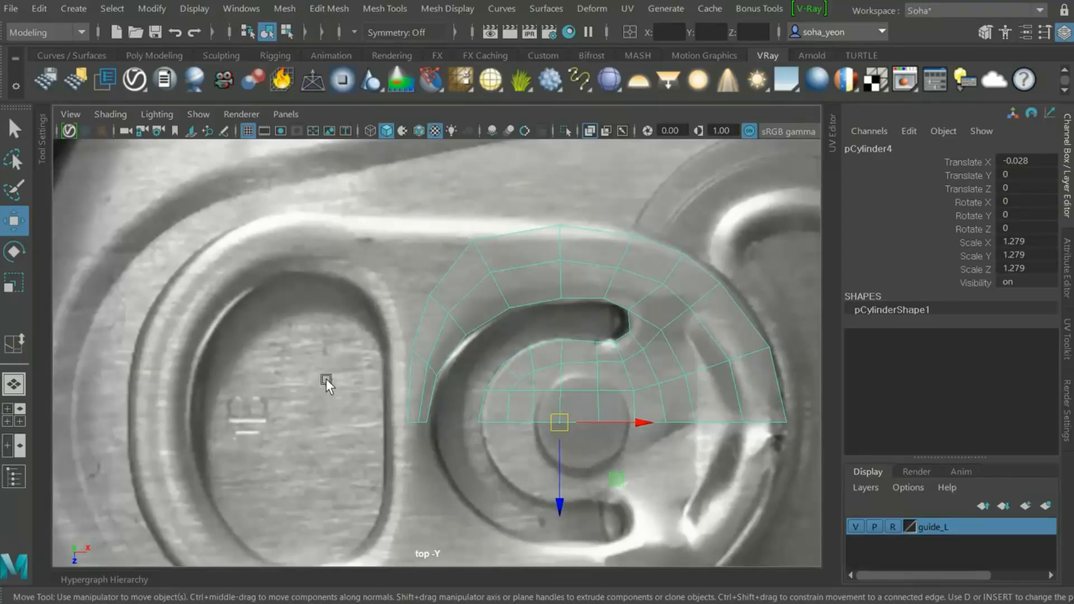
Duplicate the half tab mesh and mirror the copy by setting its Scale X to -1.279
middle_click_drag(326, 378, 362, 347, "alt")
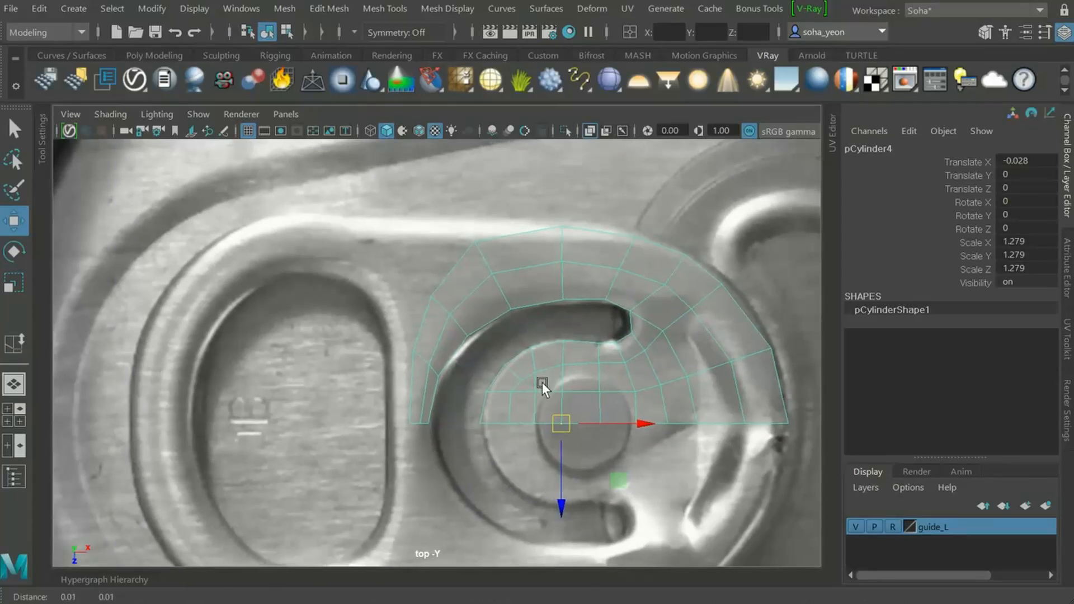
right_click_drag(536, 384, 498, 392, "alt")
key("alt")
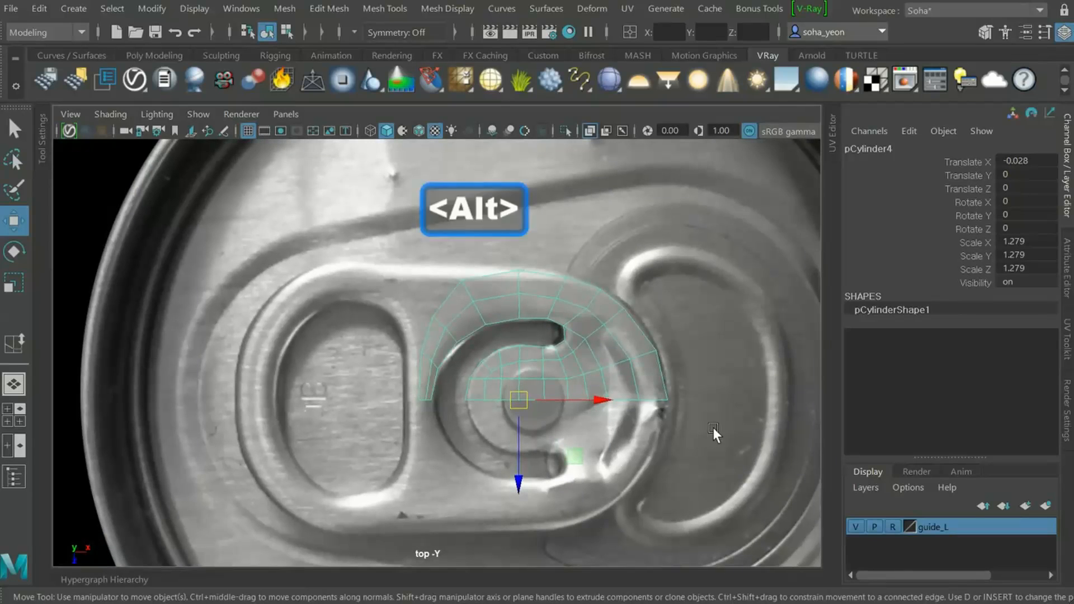
key("ctrl+d")
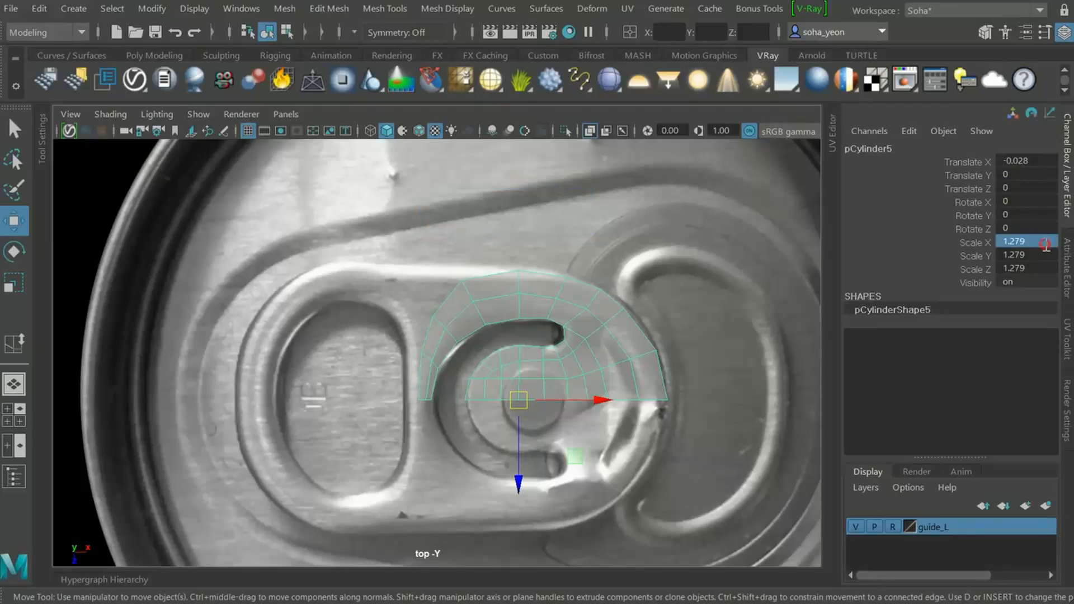
key("Home")
type("1")
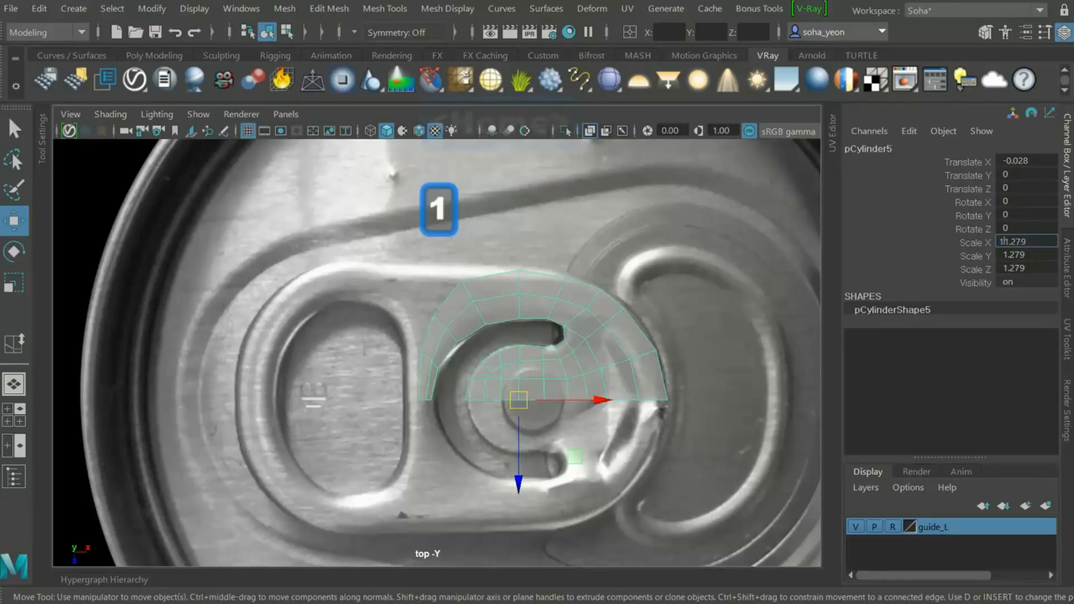
key("BackSpace")
type("-")
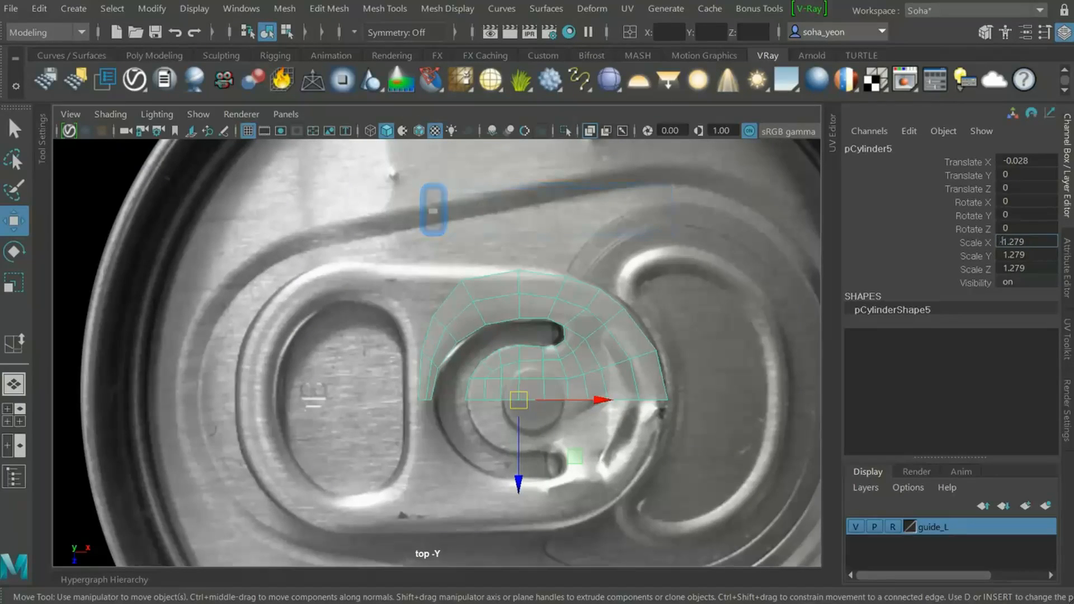
key("Return")
Move the mirrored copy along X over the finger hole, to a Translate X of about -1.58
left_click_drag(581, 395, 432, 391)
middle_click_drag(536, 420, 577, 449, "alt")
right_click_drag(576, 449, 633, 447, "alt")
middle_click_drag(565, 448, 597, 371, "alt")
middle_click_drag(508, 395, 509, 345, "alt")
Delete the mirrored copy's inner disc and slot-end faces, keeping only the two-row outer band around the finger hole
key("alt+3")
left_click_drag(516, 402, 318, 296)
key("ctrl+grave")
left_click_drag(270, 267, 283, 333)
key("ctrl+grave")
key("ctrl+grave")
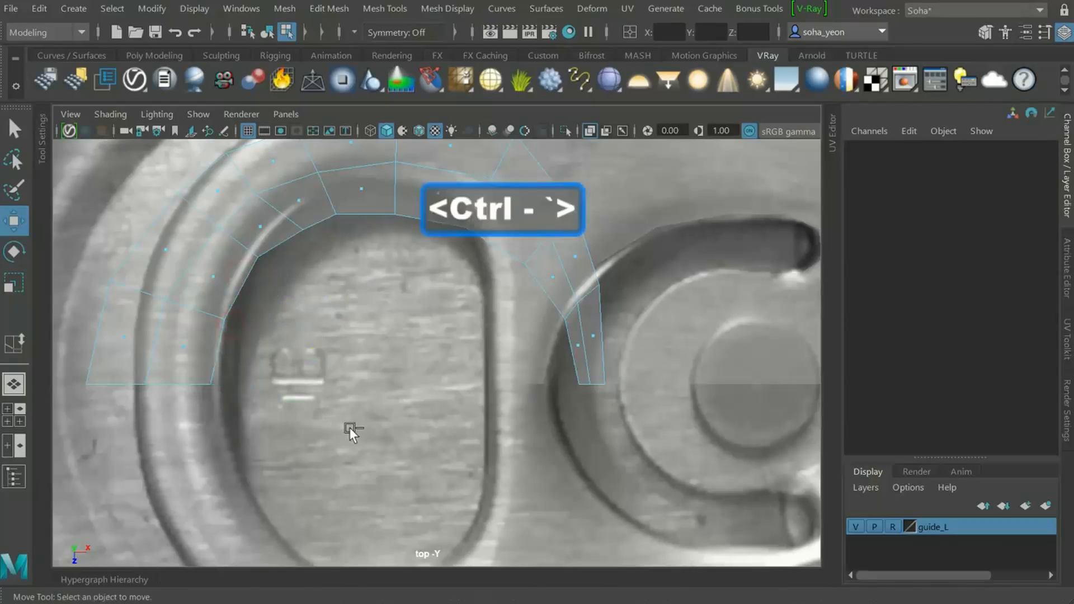
middle_click_drag(318, 390, 349, 451, "alt")
middle_click_drag(404, 422, 401, 432, "alt")
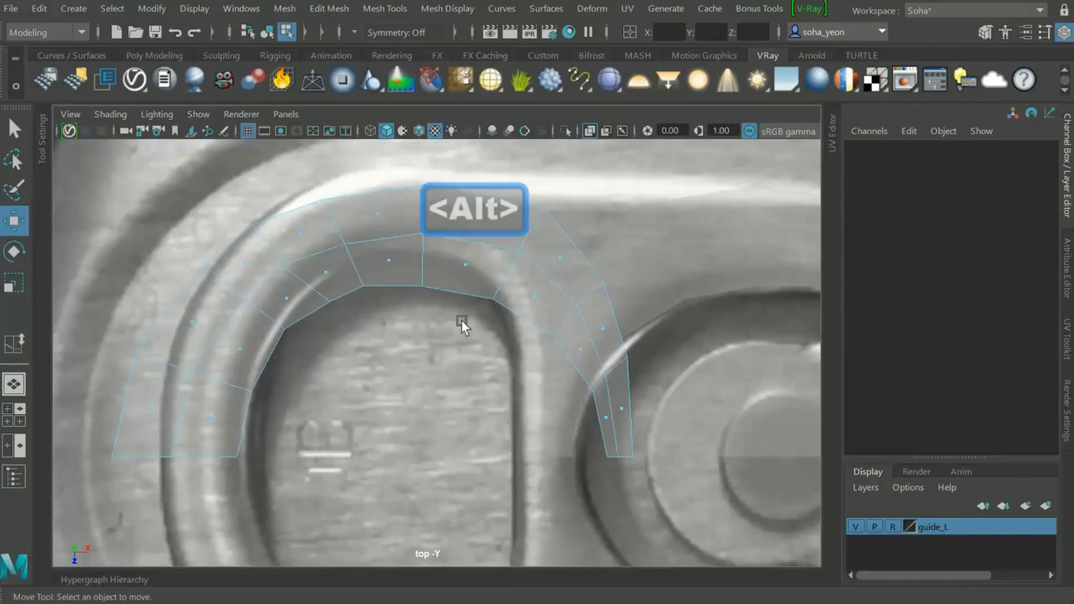
Scale the band's right-hand faces narrower in X and move them left onto the finger hole's right rim
left_click_drag(443, 183, 668, 533)
key("r")
left_click_drag(468, 318, 501, 323)
key("w")
left_click_drag(613, 320, 568, 327)
Scale the band's left-hand vertices in X to fit the width of the finger hole's left rim
left_click_drag(338, 348, 382, 360, "alt")
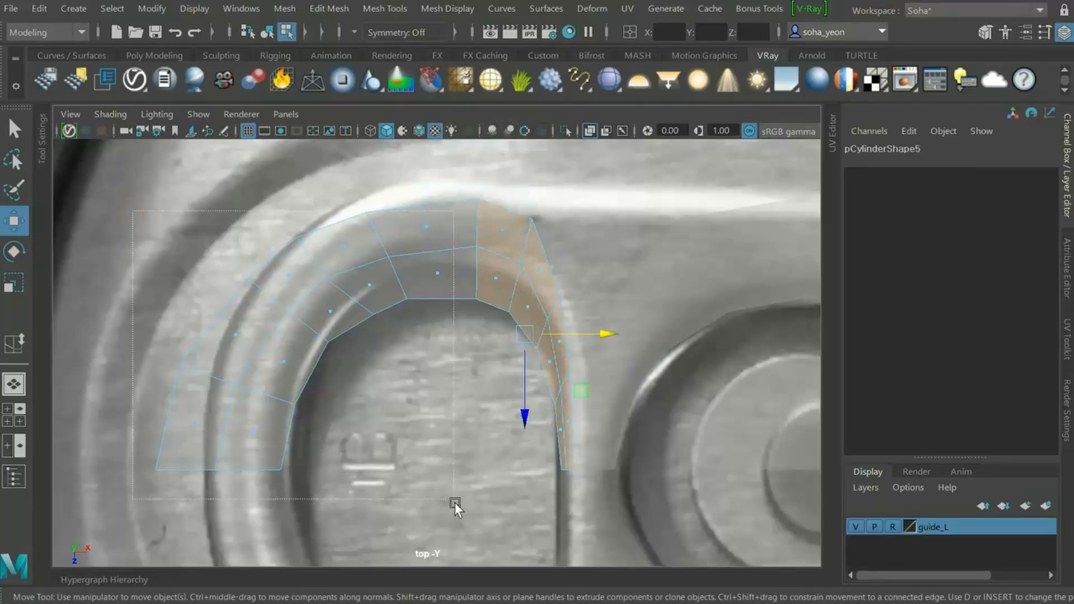
left_click_drag(436, 517, 436, 517)
key("alt+1")
left_click_drag(122, 192, 426, 519)
key("r")
left_click_drag(207, 339, 226, 338)
key("w")
Shift the vertices at the band's lower-left end slightly right to match the rim in the photo
left_click_drag(158, 442, 361, 498)
key("w")
left_click_drag(315, 470, 324, 469)
middle_click_drag(319, 455, 261, 528, "alt")
right_click_drag(260, 528, 314, 511, "alt")
Move the two radial edge lines on the finger hole's upper-left curve up and right to follow the rim
left_click(266, 255)
key("alt+2")
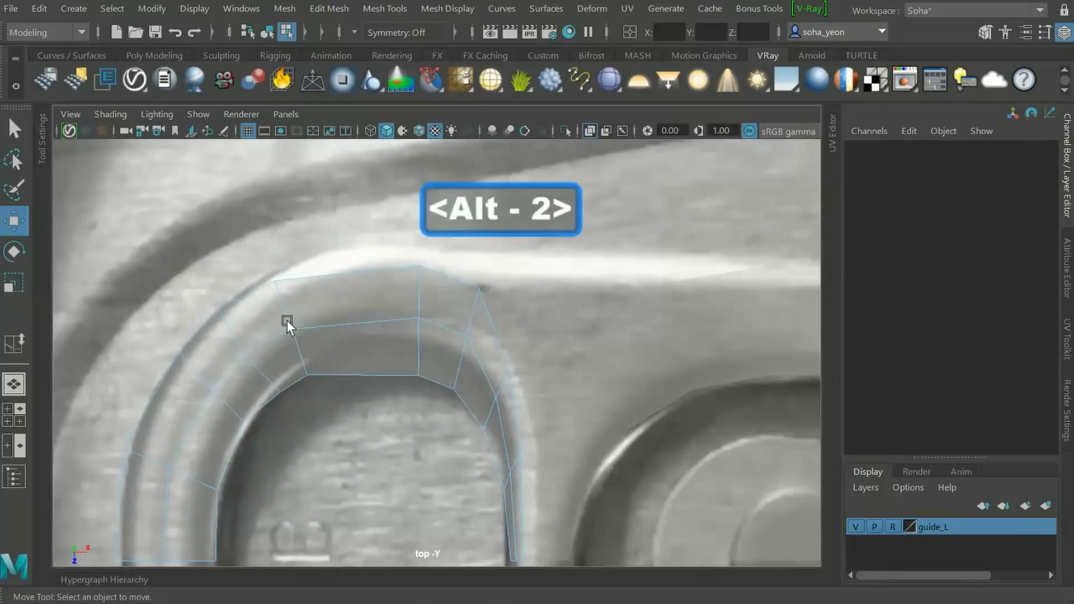
left_click(277, 300)
left_click(297, 350, "shift")
left_click_drag(283, 314, 331, 286)
left_click_drag(230, 324, 272, 332)
left_click(229, 327)
left_click(268, 377, "shift")
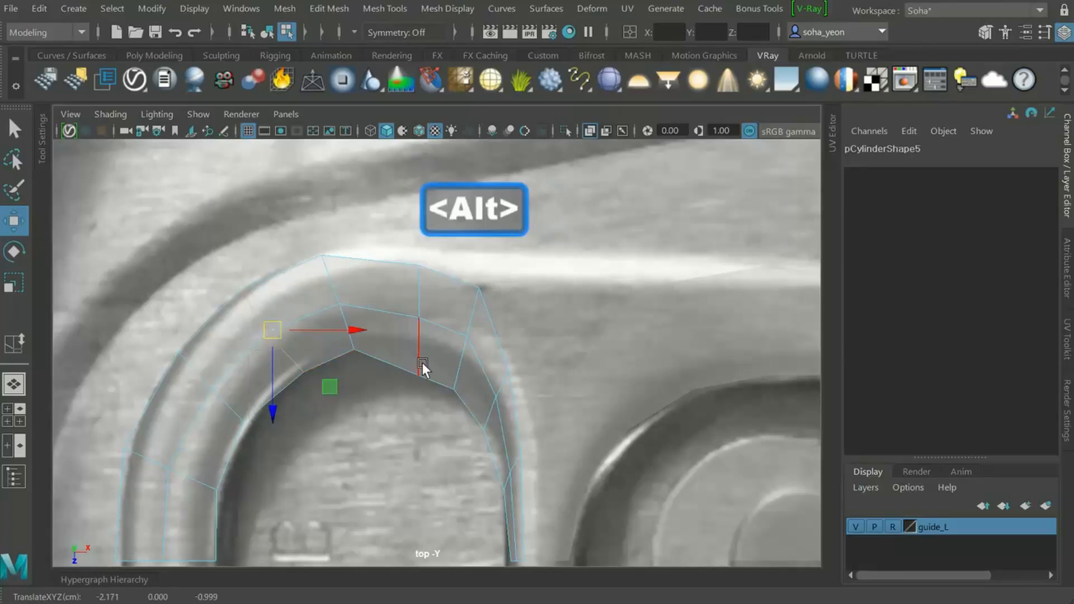
middle_click_drag(509, 303, 505, 331, "alt")
right_click_drag(505, 331, 532, 342, "alt")
Raise the radial edge line at the top of the finger hole and turn on wireframe display over the shaded meshes
left_click(398, 304)
left_click(409, 375, "shift")
left_click_drag(408, 346, 411, 329)
right_click_drag(436, 353, 531, 398, "alt")
key("alt+shift+w")
right_click_drag(524, 451, 527, 491, "alt")
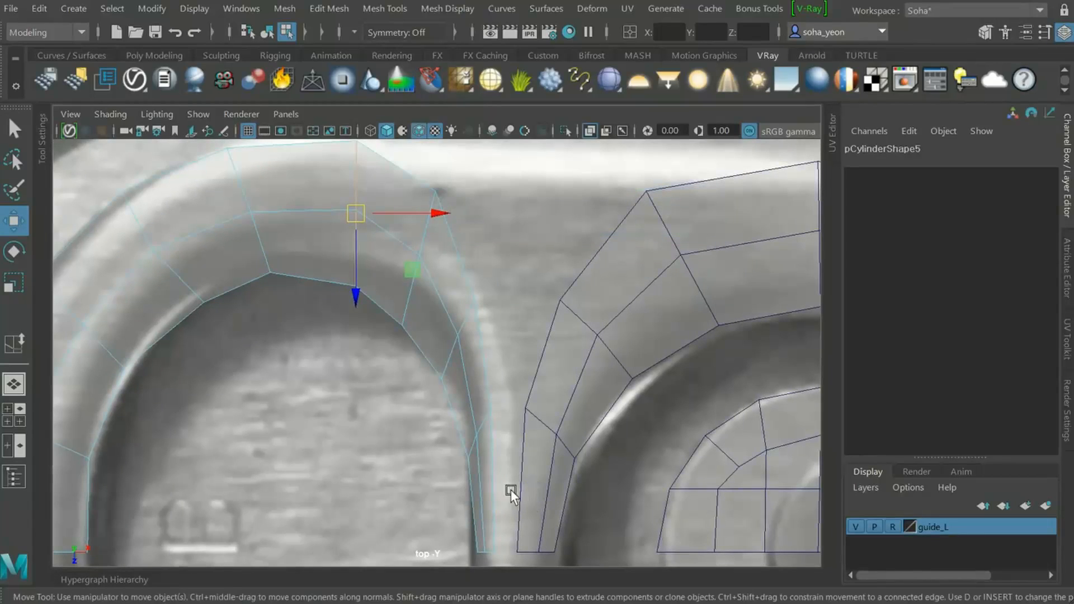
Shift the band's right-side vertices right to straighten the strip beside the finger hole, and reposition its upper-right row
key("alt+1")
left_click_drag(508, 532, 510, 557)
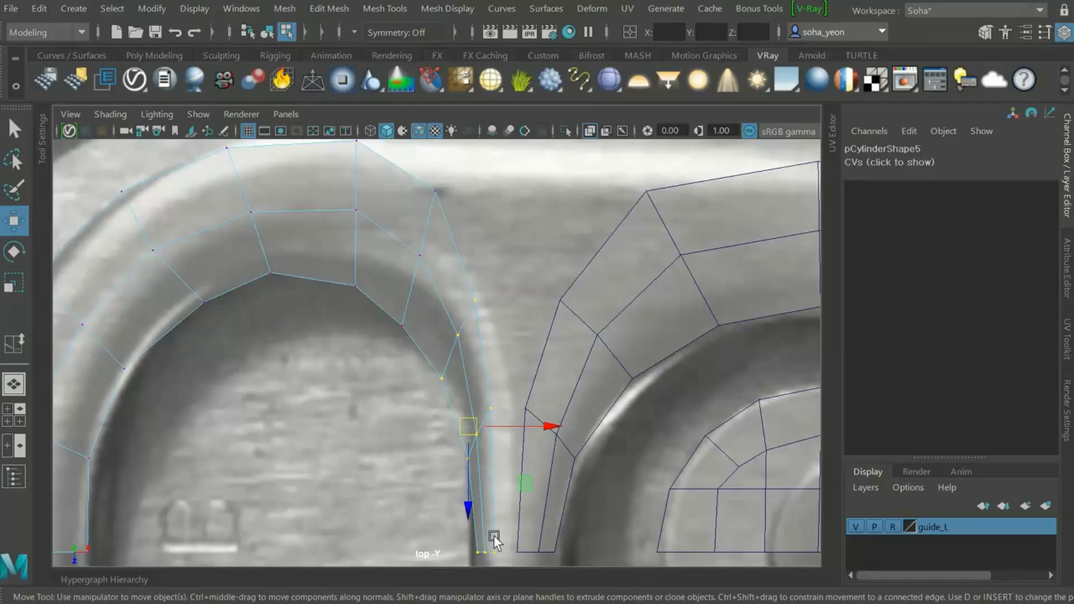
left_click_drag(554, 429, 548, 430)
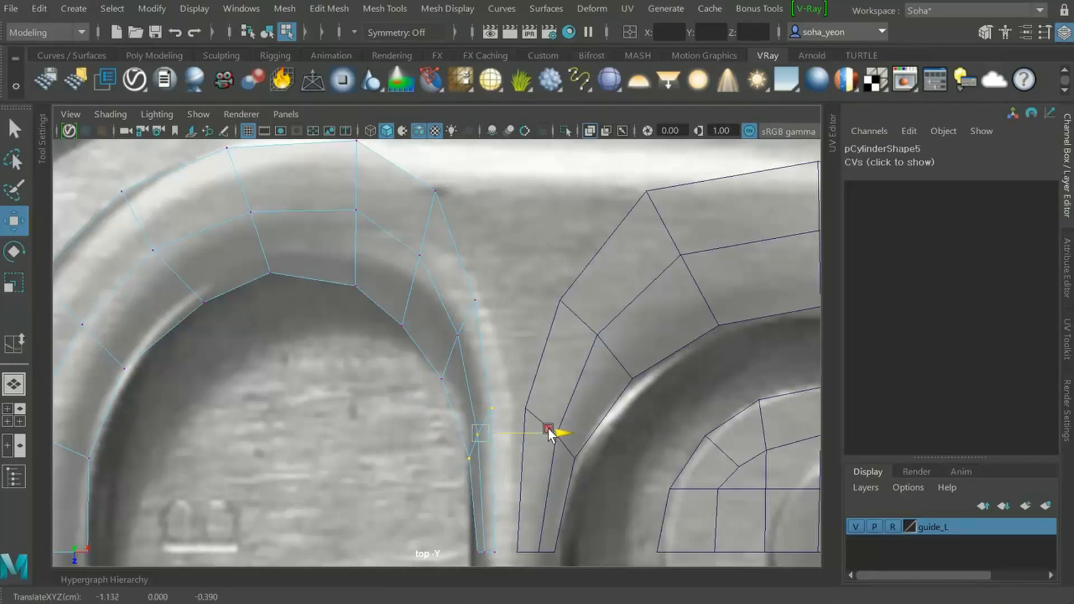
middle_click_drag(471, 370, 483, 453, "alt")
left_click_drag(443, 376, 502, 395)
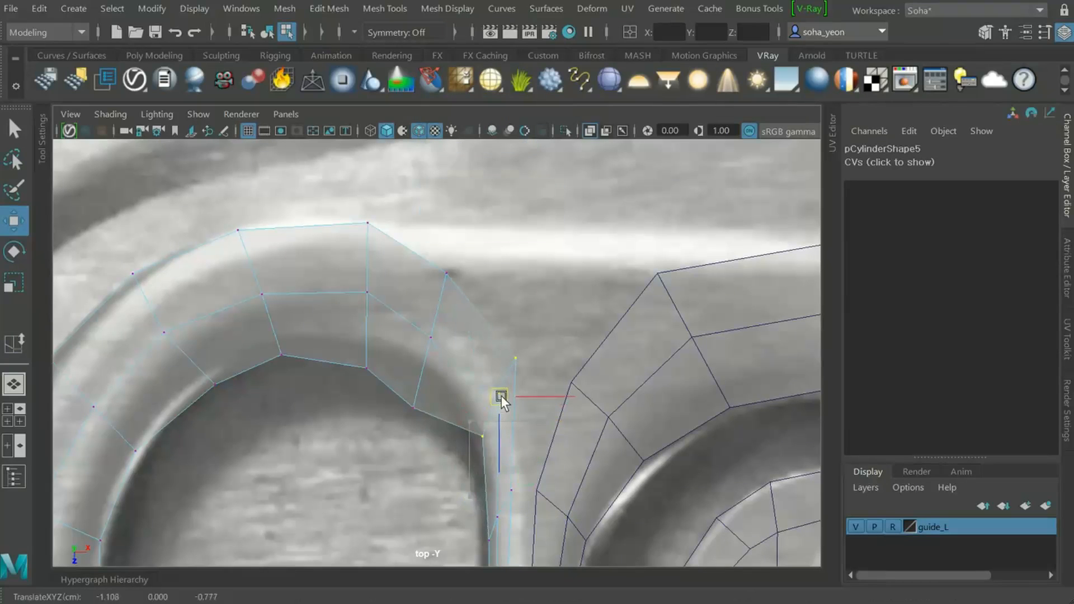
Raise the two inner border vertices at the finger hole's upper right onto the hole's edge in the photo
left_click_drag(398, 379, 434, 416)
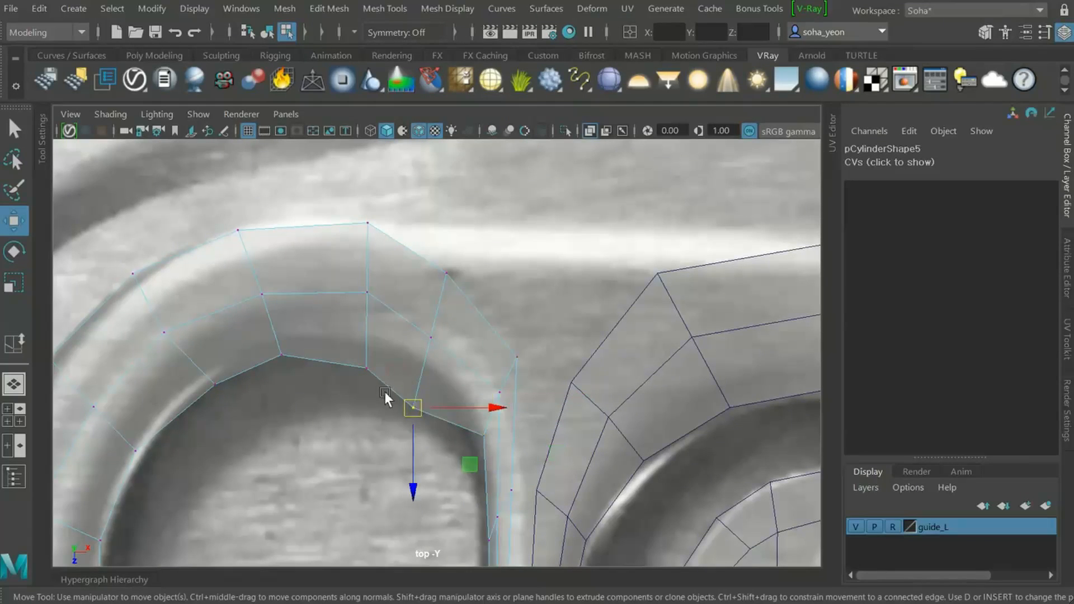
left_click(366, 368)
left_click_drag(367, 368, 365, 345)
left_click(415, 407)
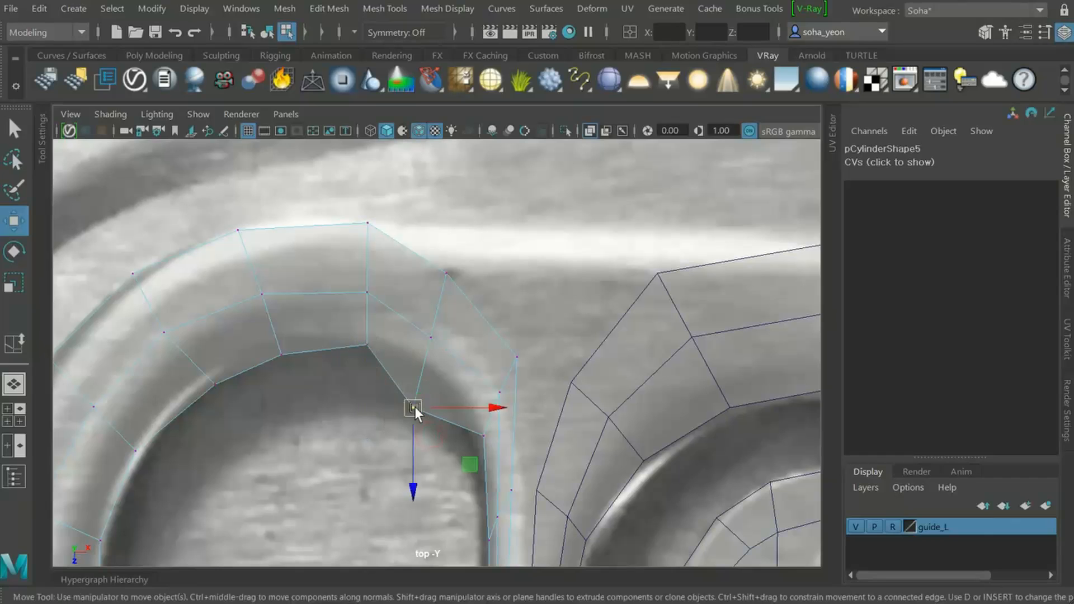
left_click_drag(415, 407, 429, 370)
Raise the band's two upper-right outer vertices onto the tab's straight upper outline
middle_click_drag(422, 267, 398, 432, "alt")
left_click(429, 444)
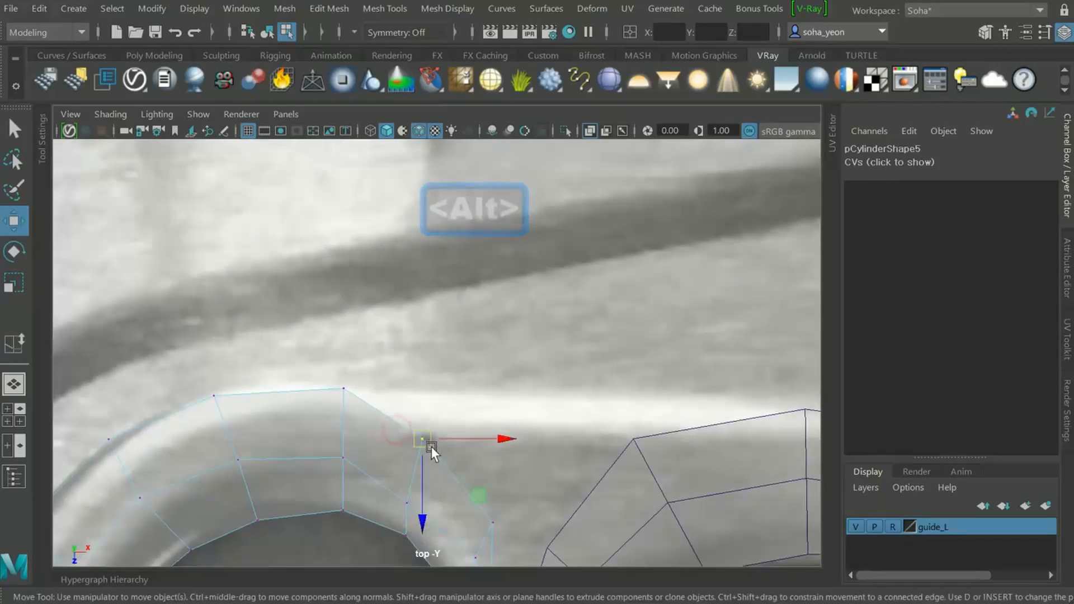
left_click_drag(430, 446, 446, 399)
left_click(495, 520)
left_click_drag(496, 520, 522, 396)
Move the two upper-right middle-row vertices upward to even out the faces between the hole's edge and the tab outline
middle_click_drag(467, 543, 475, 477, "alt")
left_click_drag(463, 470, 493, 508)
left_click_drag(478, 490, 487, 460)
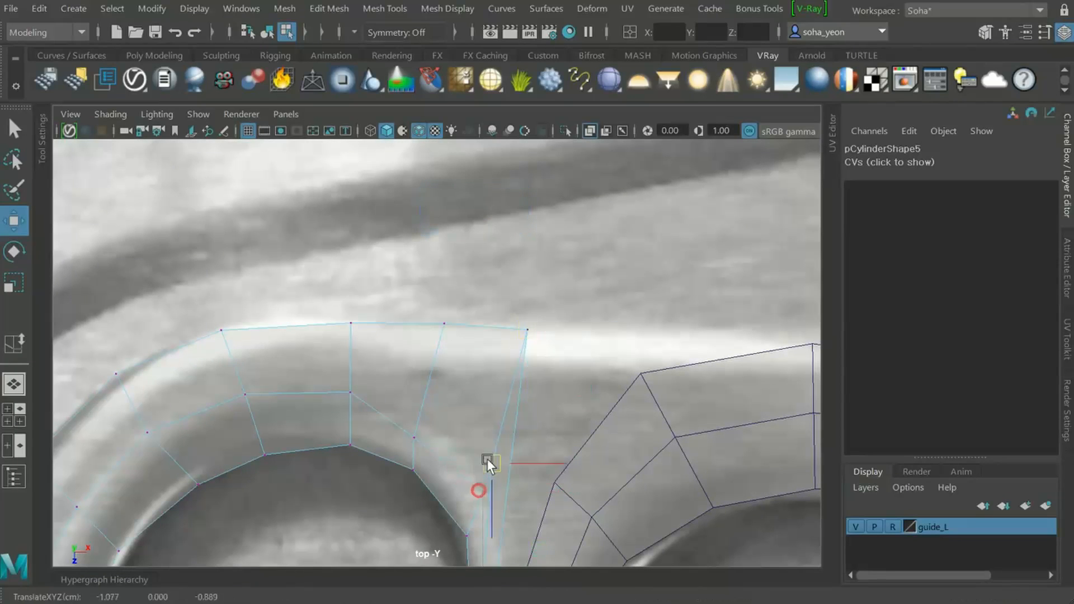
left_click(423, 438)
left_click_drag(423, 438, 423, 408)
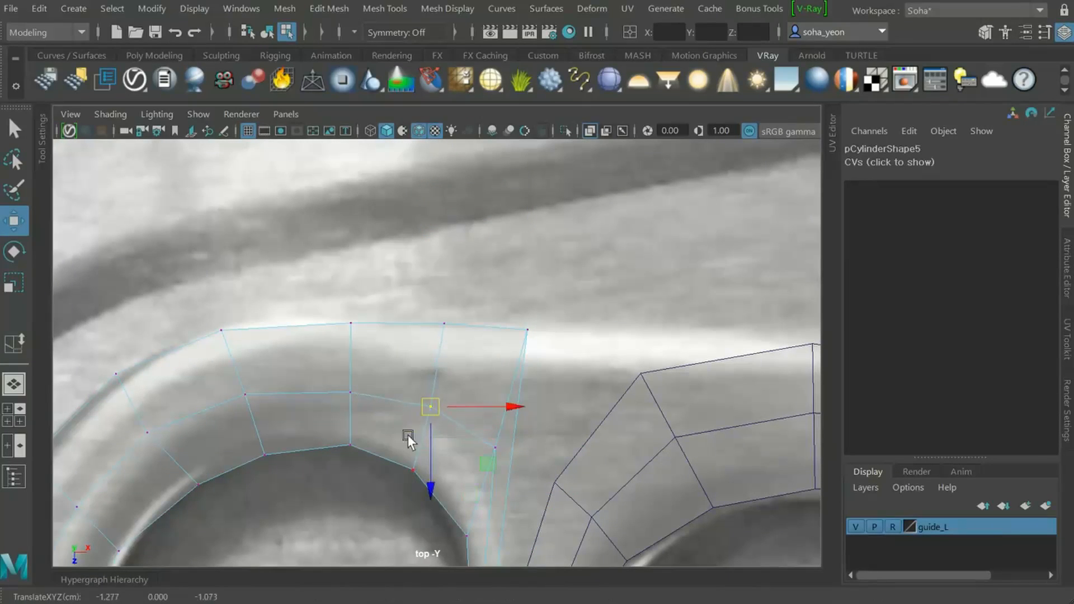
Nudge the inner border vertex at the finger hole's upper left to follow the rounded edge
middle_click_drag(408, 435, 431, 329, "alt")
left_click_drag(257, 334, 235, 380)
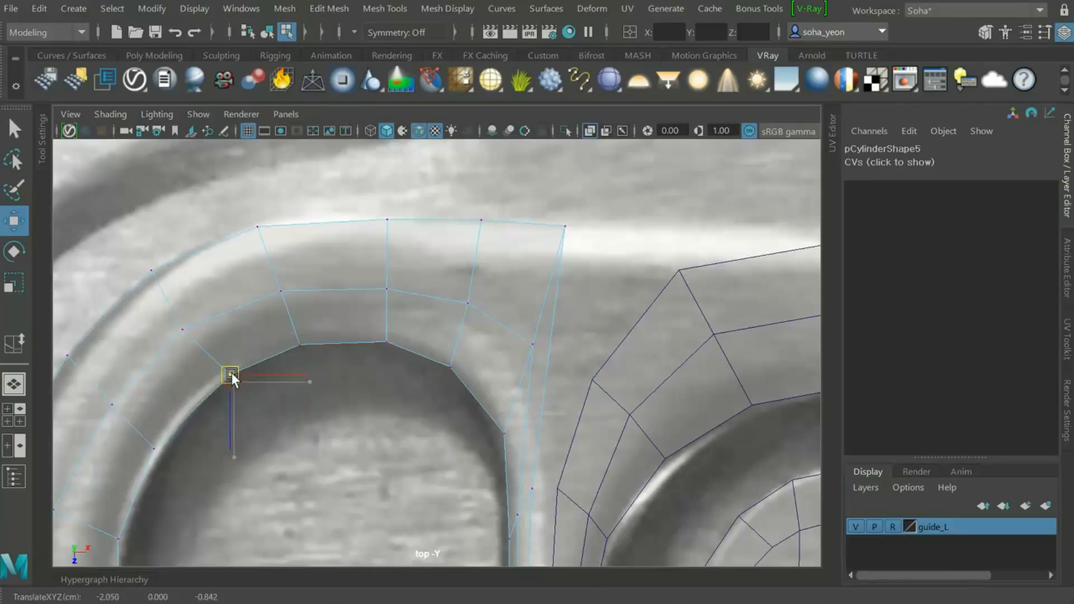
scroll(351, 421, "down", 6)
middle_click_drag(382, 423, 364, 398, "alt")
scroll(369, 402, "up", 3)
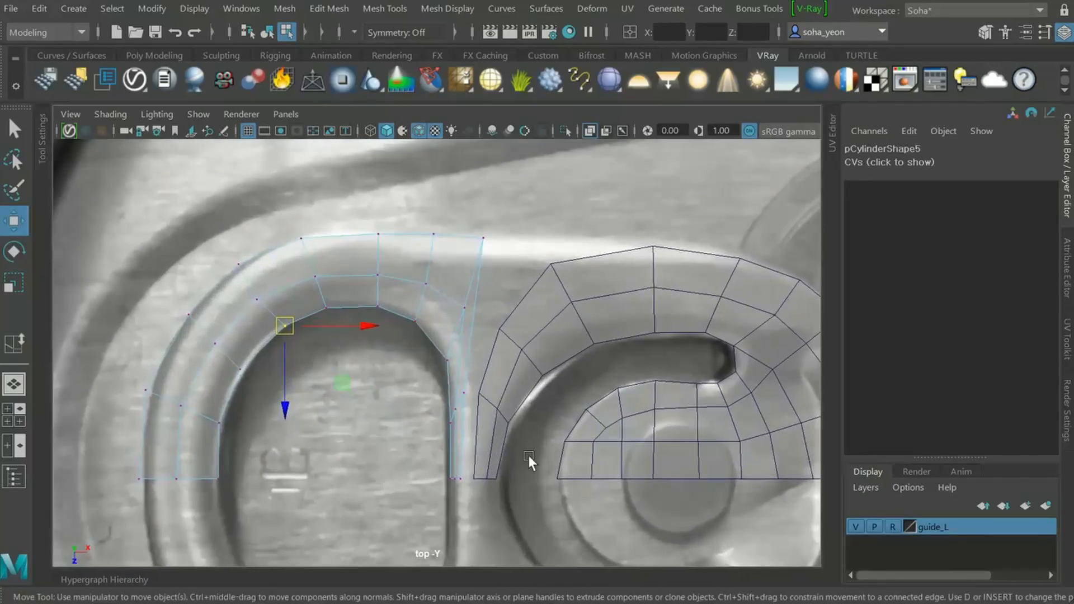
right_click_drag(529, 455, 582, 464, "alt")
middle_click_drag(499, 355, 501, 404, "alt")
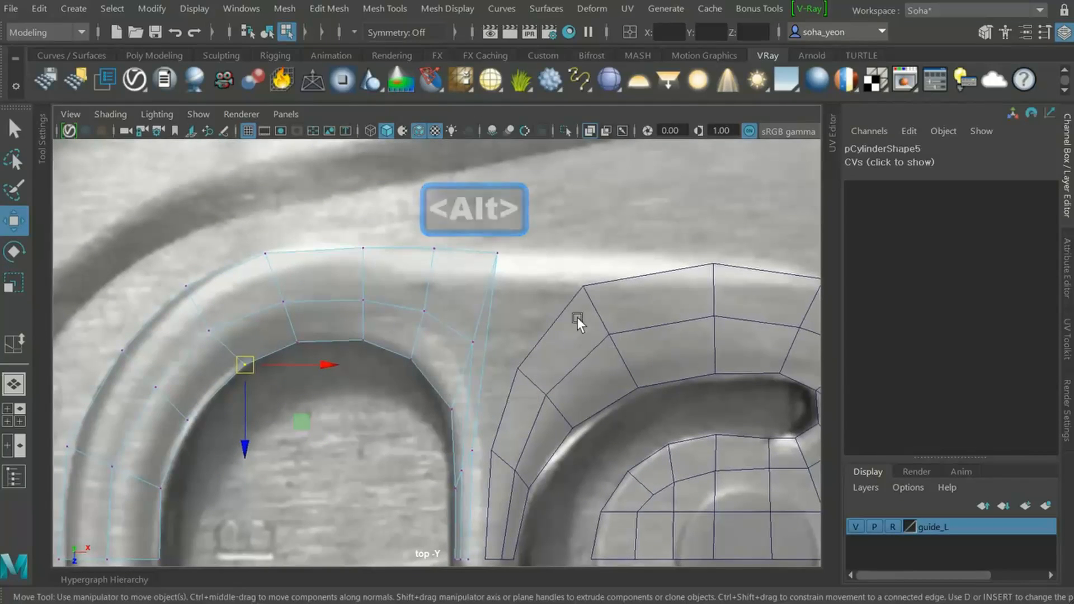
Raise the slot mesh's upper-left corner vertex onto the tab's straight outline, then select the finger-hole band in object mode
left_click(607, 314)
left_click_drag(556, 287, 584, 265)
scroll(592, 314, "down", 5)
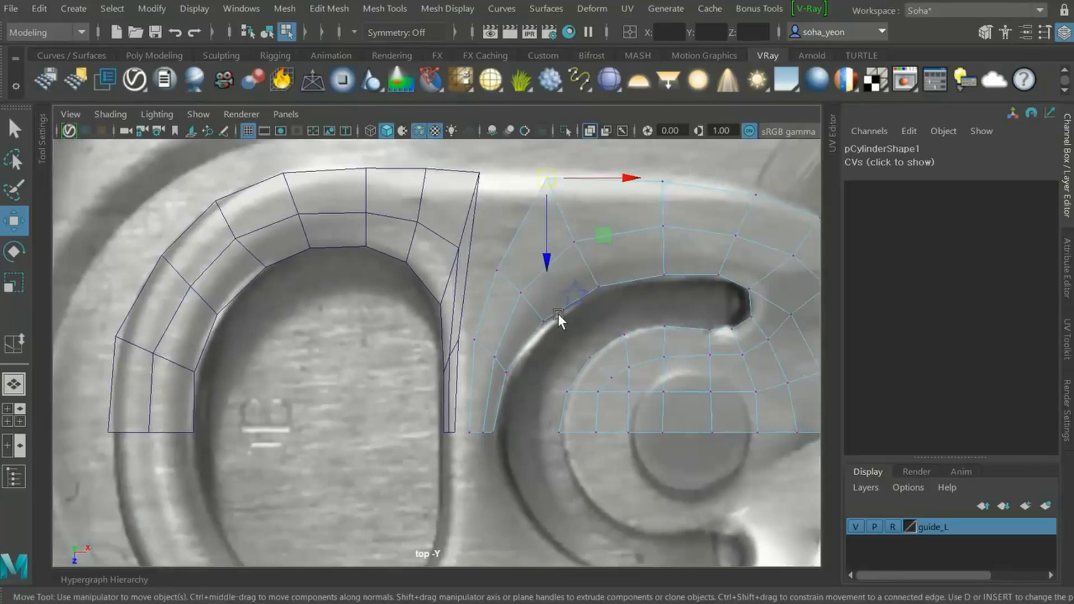
scroll(556, 433, "up", 5)
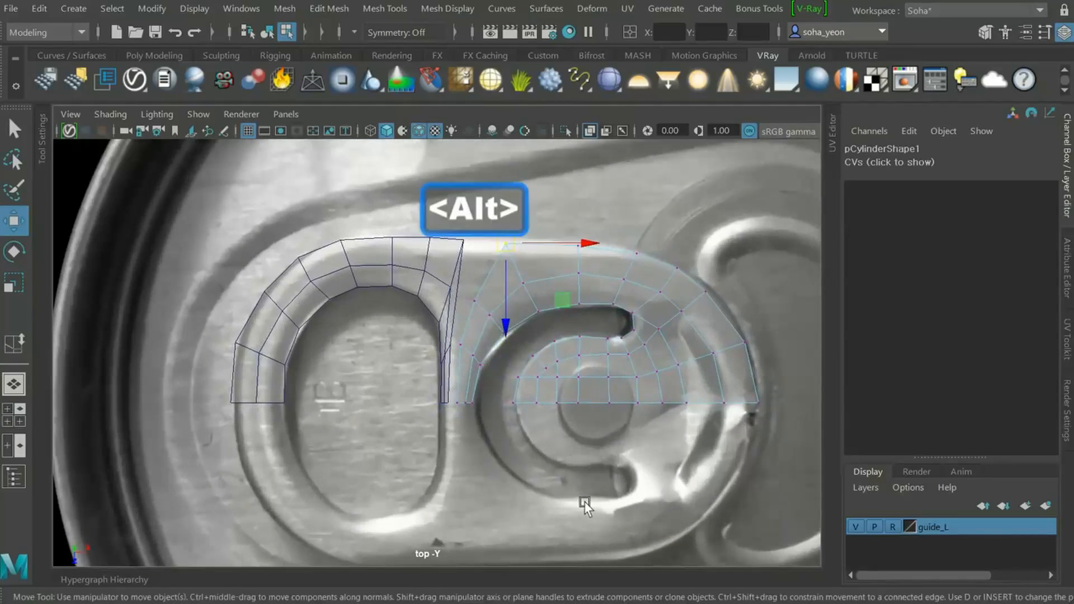
key("alt+grave")
left_click(435, 288)
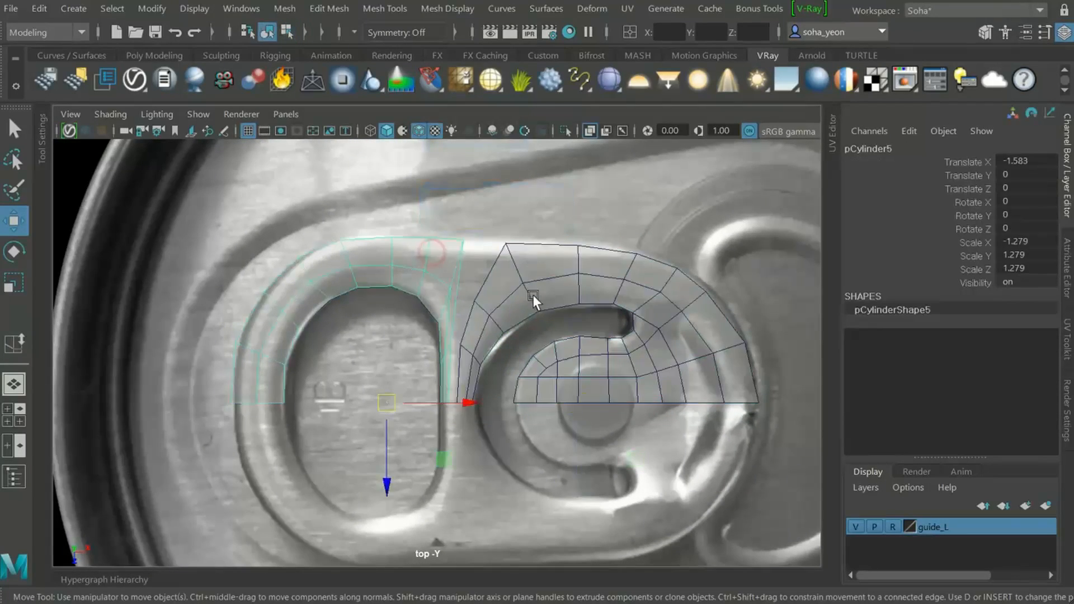
Add the slot mesh to the selected finger-hole band and combine both into one mesh
left_click(566, 354, "shift")
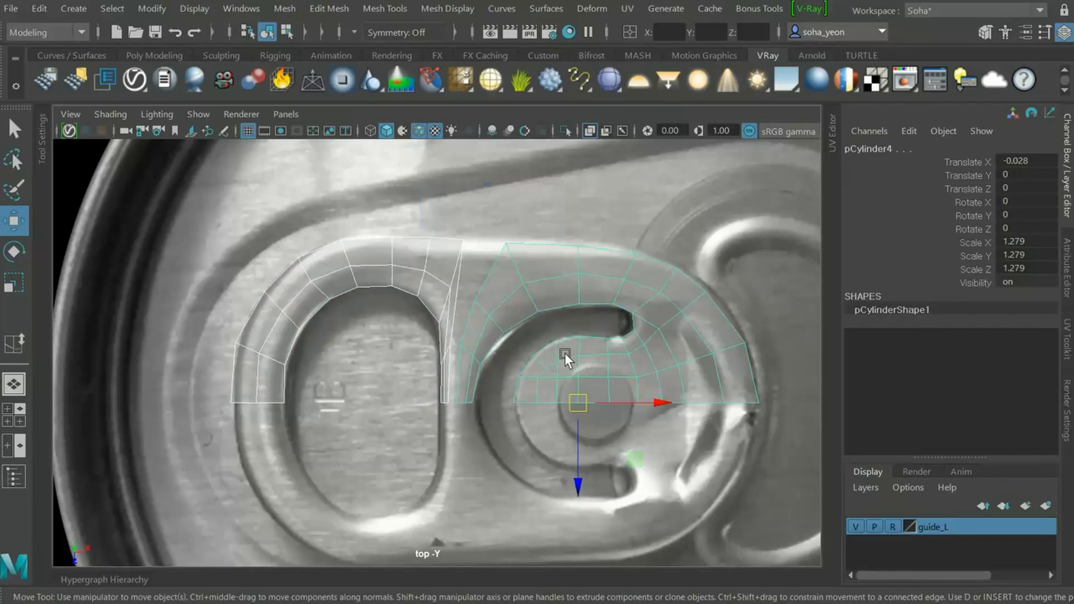
key("shift+a")
scroll(486, 365, "up", 5)
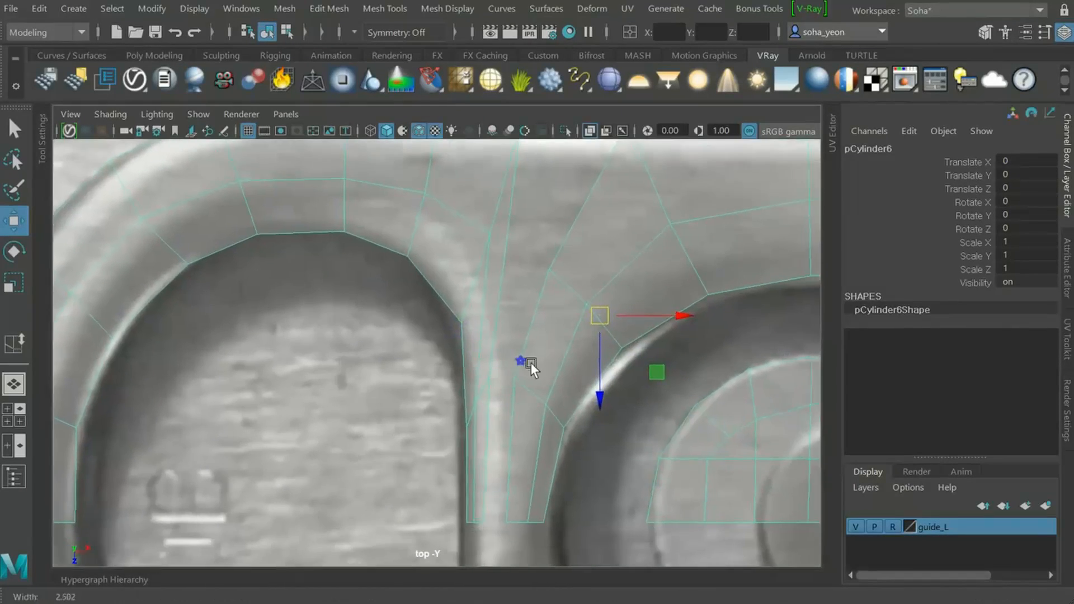
middle_click_drag(530, 363, 544, 392, "alt")
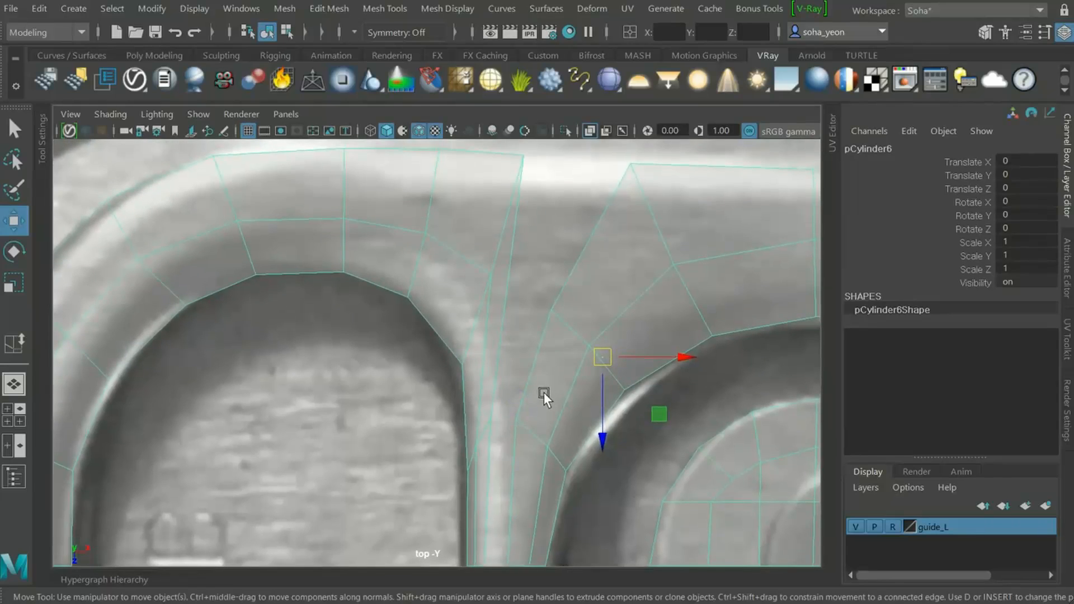
middle_click_drag(535, 348, 527, 361, "alt")
right_click_drag(523, 360, 530, 361, "alt")
Delete the long thin faces along the finger-hole band's edge that faces the slot half
key("alt+3")
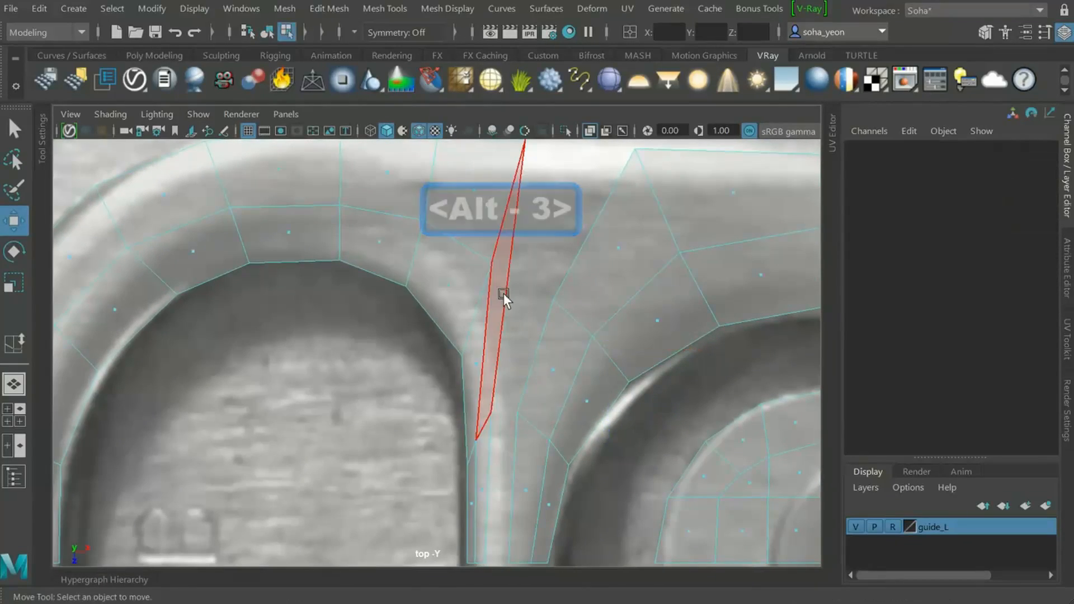
left_click(500, 285)
key("ctrl+grave")
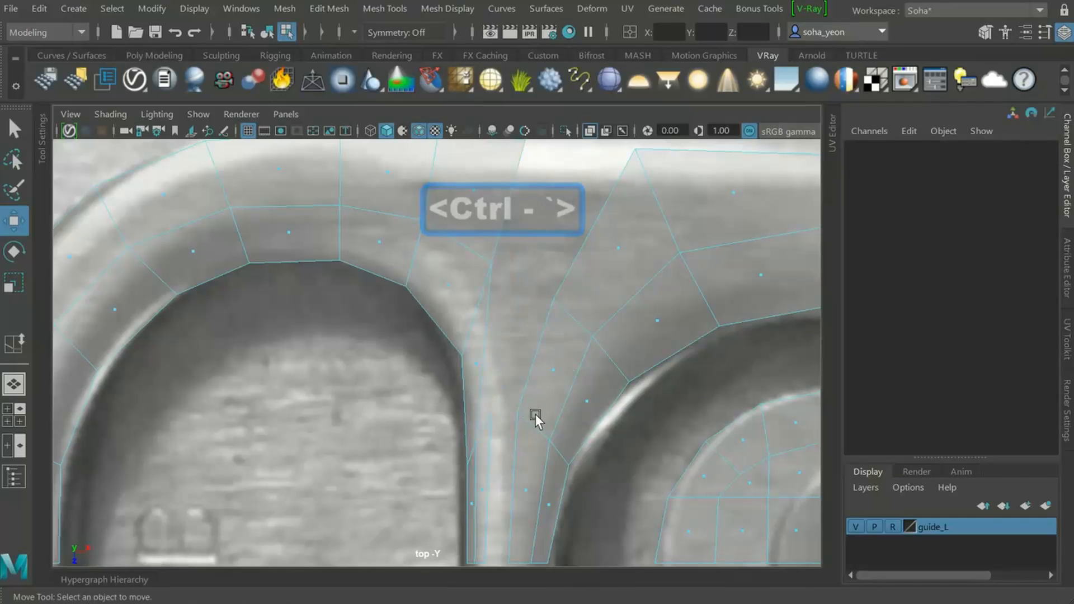
middle_click_drag(536, 414, 541, 294, "alt")
left_click(492, 394)
key("ctrl+grave")
Use Target Weld to merge the finger-hole band's open inner border vertices with the facing slot vertices along the central strip
right_click_drag(503, 398, 515, 399, "alt")
scroll(515, 398, "up", 2)
key("alt")
middle_click_drag(493, 414, 463, 438, "alt")
middle_click_drag(486, 400, 487, 376, "alt")
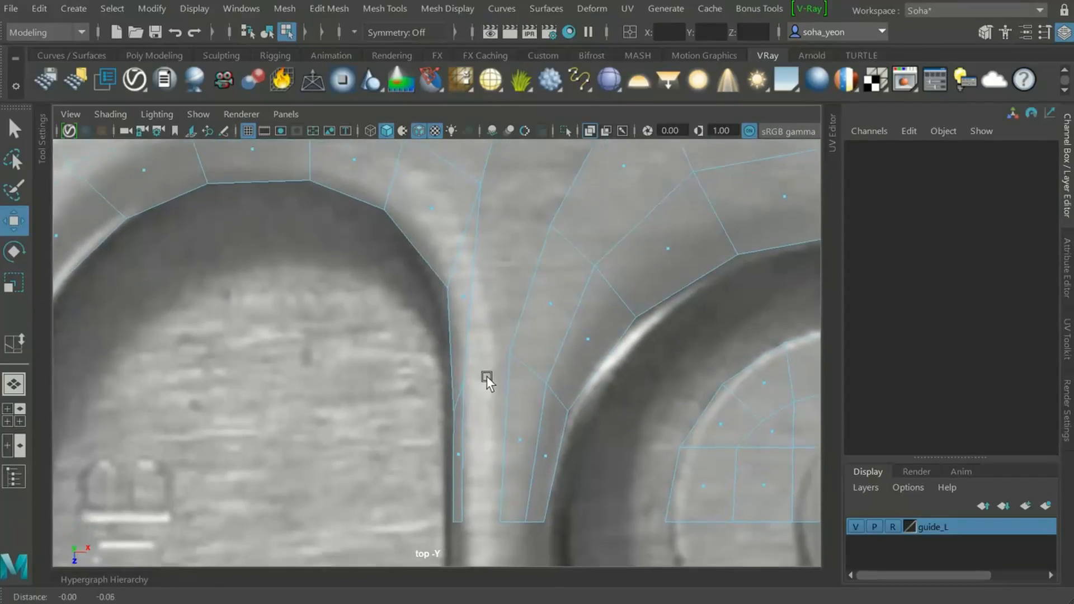
right_click_drag(487, 376, 491, 377, "alt")
key("alt+1")
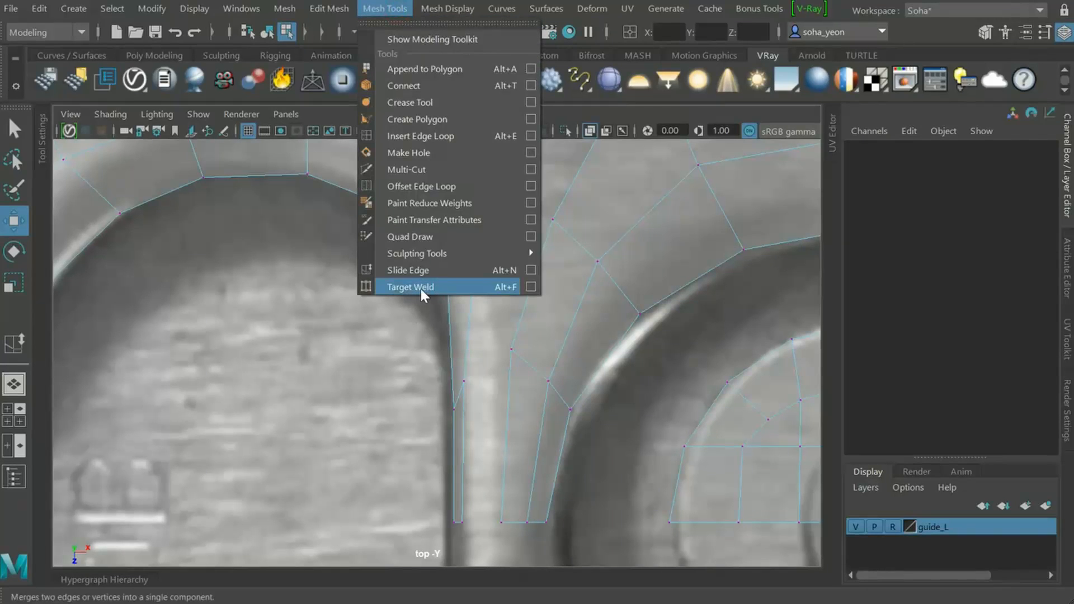
left_click(422, 285)
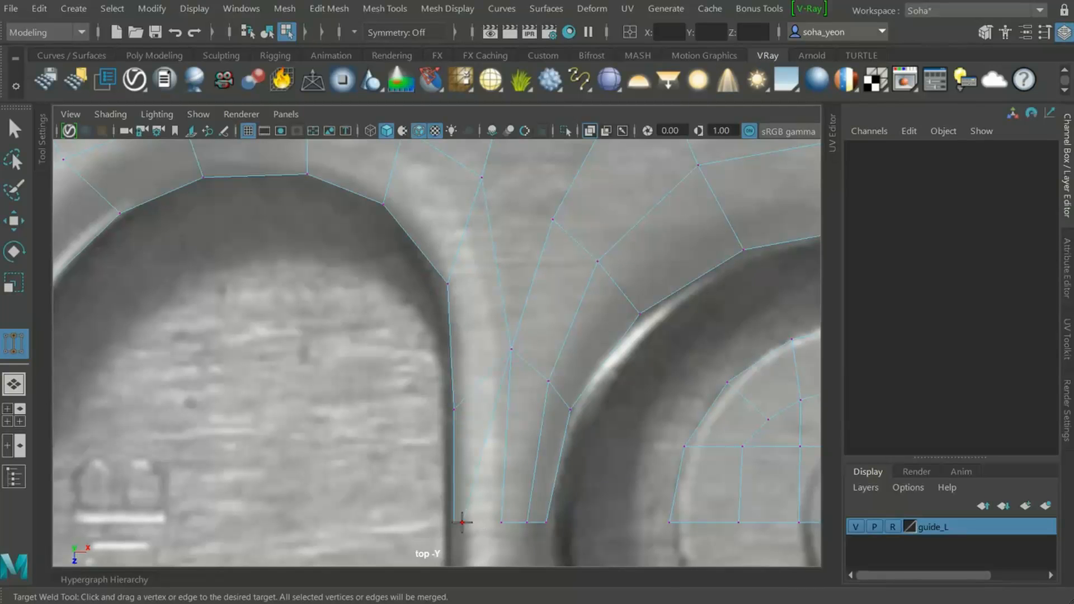
middle_click_drag(510, 509, 556, 359, "alt")
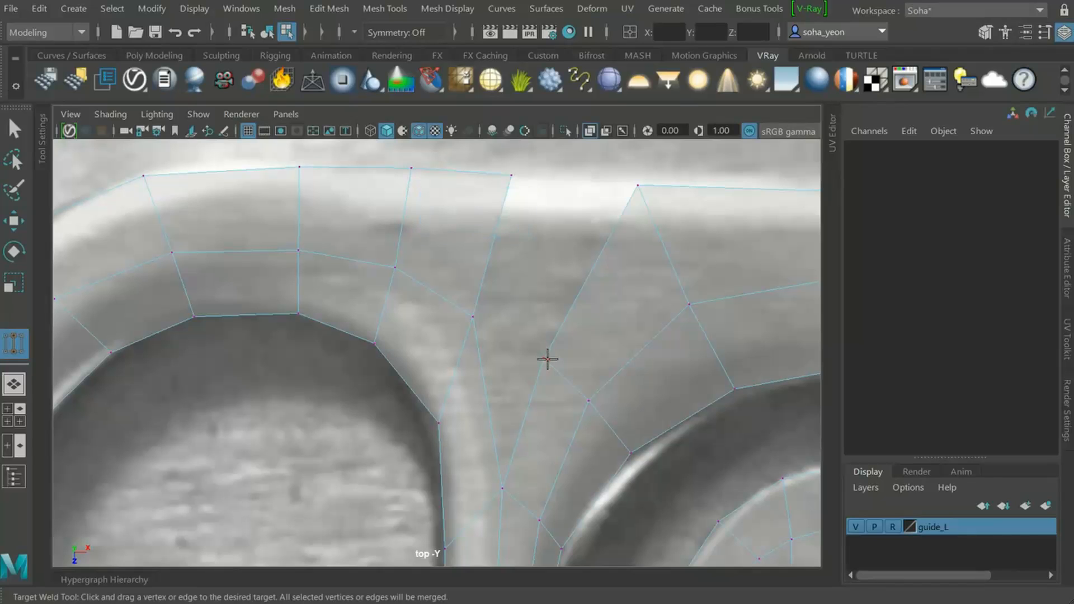
middle_click_drag(651, 243, 615, 310, "alt")
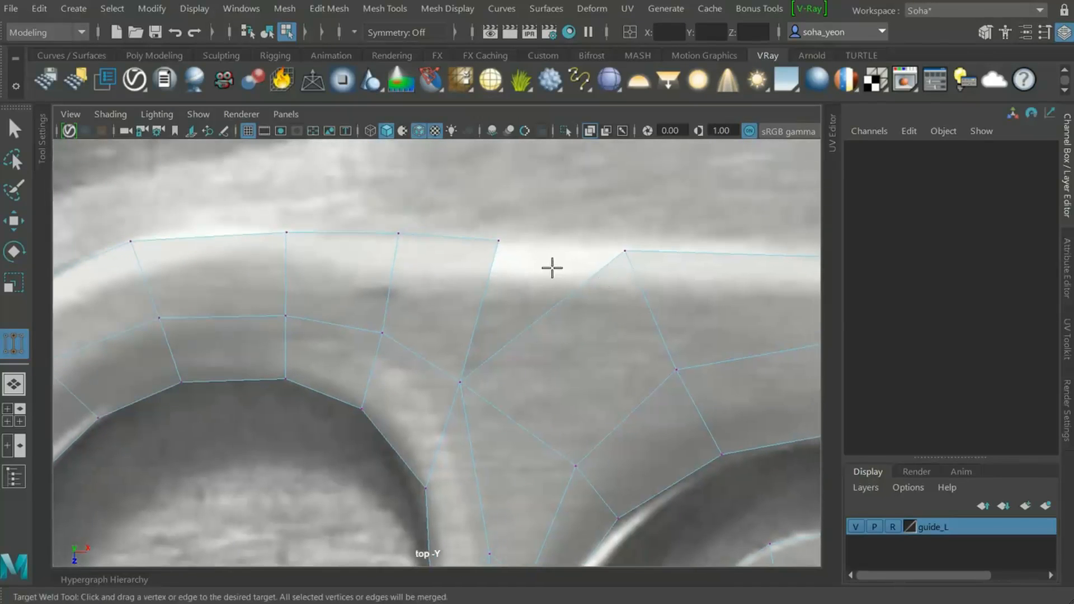
Weld the finger-hole band's upper corner vertex onto the slot half's upper corner to close the gap along the outline
left_click_drag(627, 248, 627, 250)
right_click_drag(687, 348, 448, 336, "alt")
middle_click_drag(580, 338, 569, 306, "alt")
right_click_drag(541, 293, 711, 330, "alt")
middle_click_drag(517, 309, 514, 304, "alt")
scroll(515, 304, "up", 2)
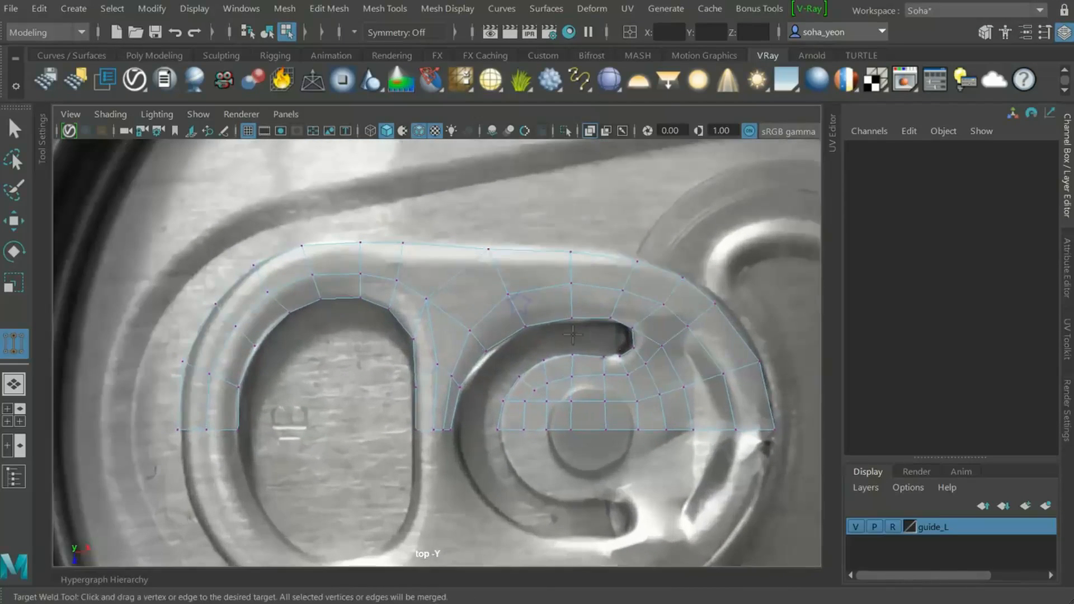
scroll(533, 329, "up", 4)
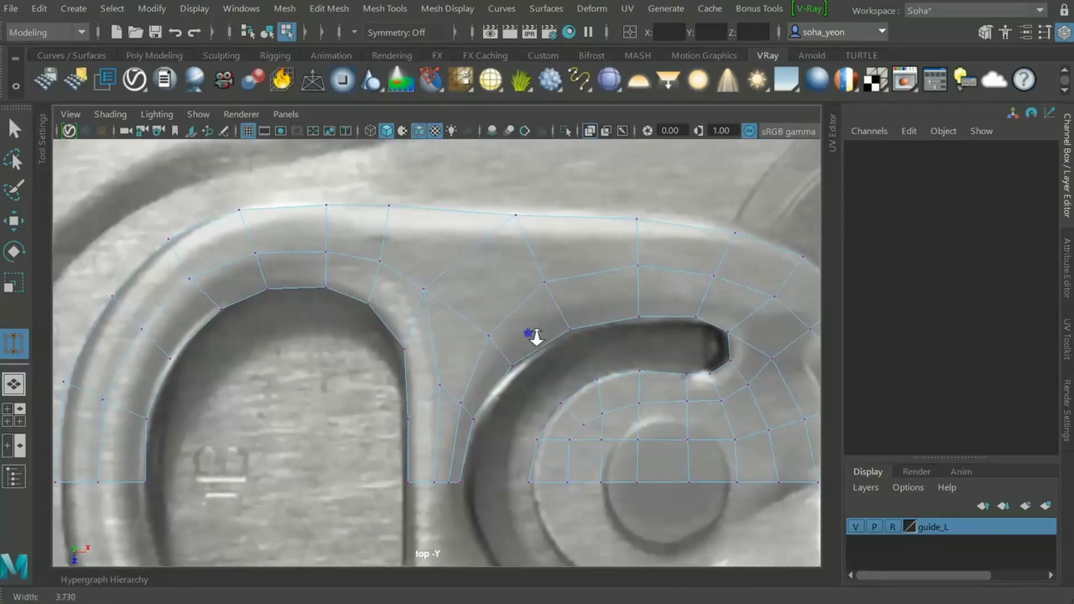
scroll(536, 337, "up", 2)
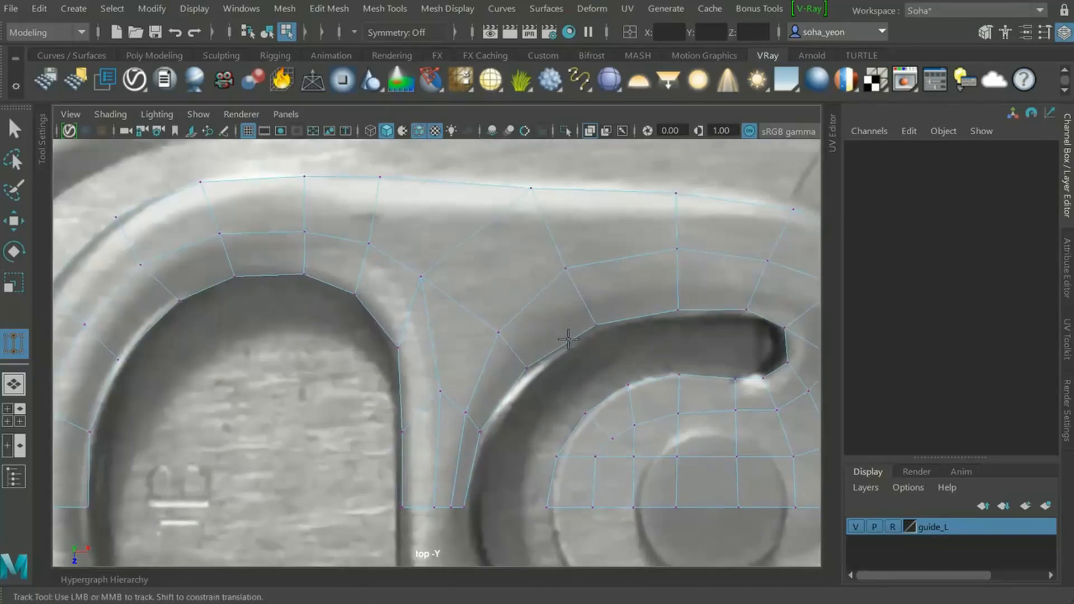
middle_click_drag(570, 335, 546, 371, "alt")
scroll(495, 265, "down", 4)
key("w")
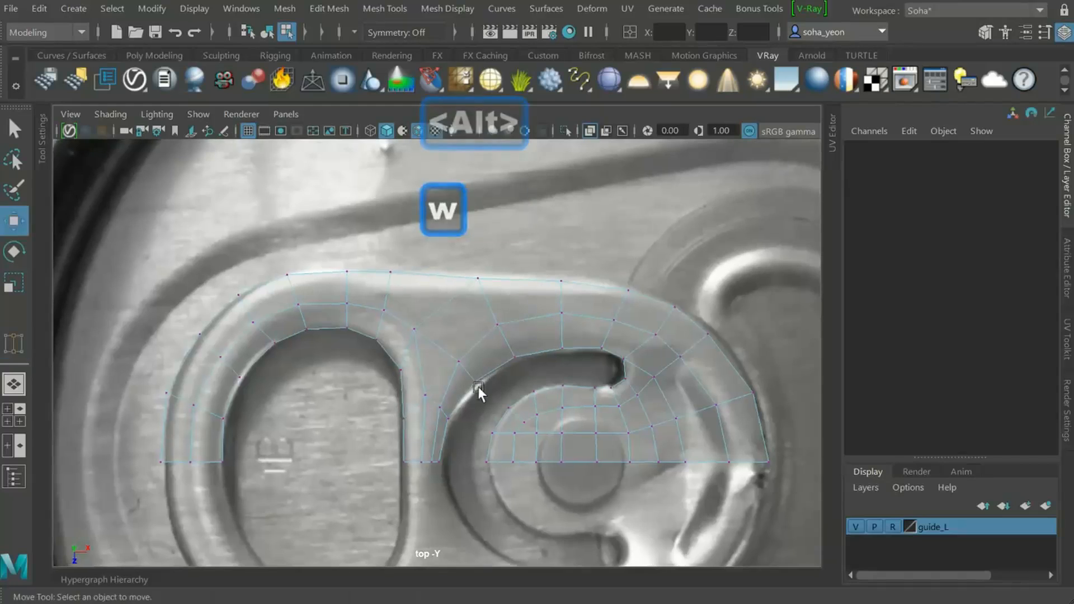
Turn off the see-through display and isolate the combined tab mesh in object mode
key("alt+shift+x")
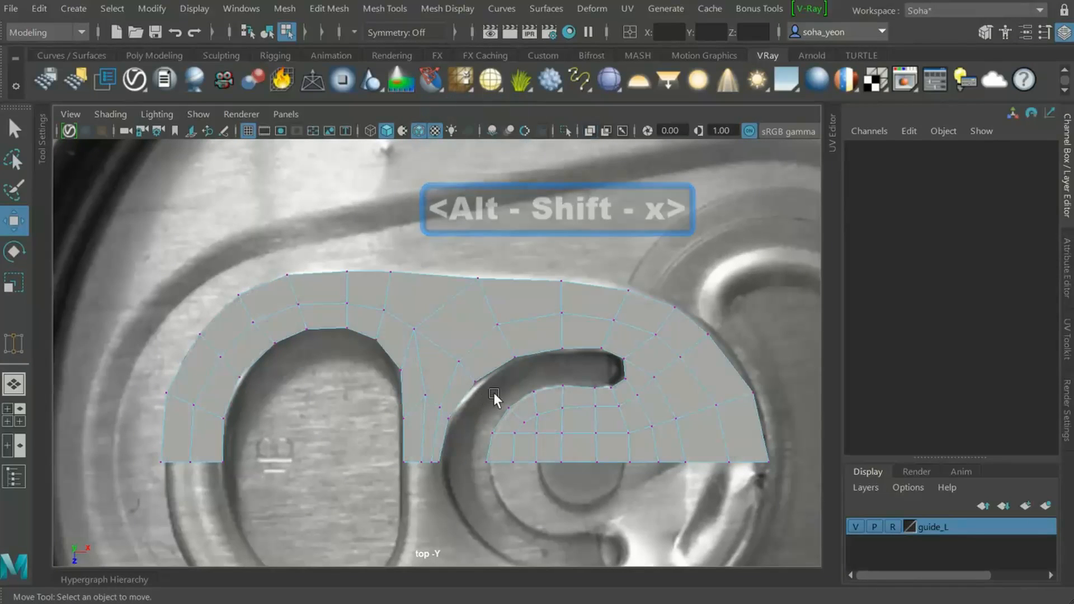
key("alt+shift+a")
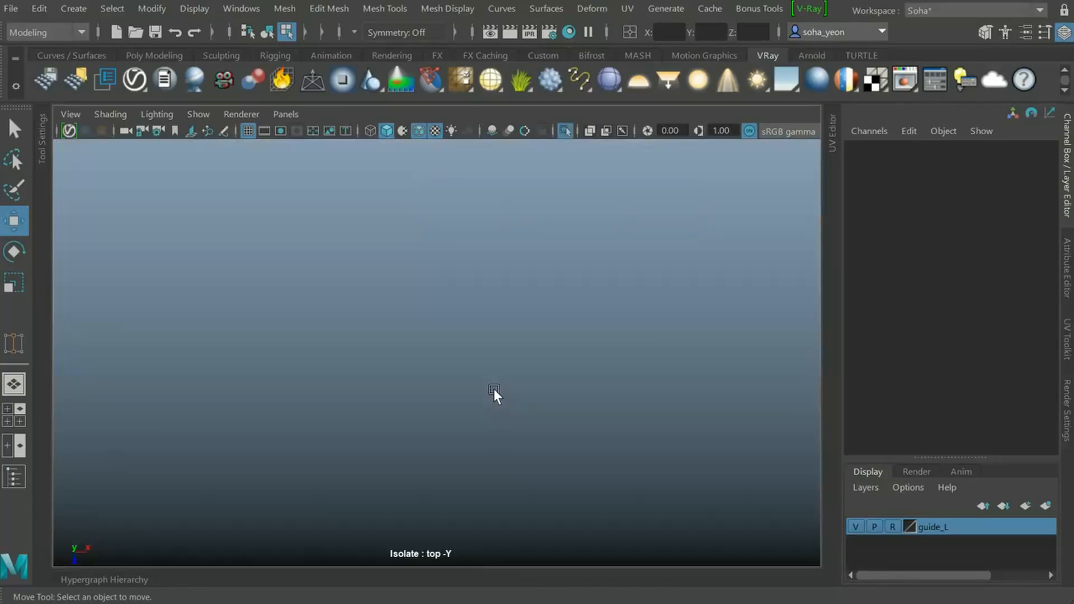
key("alt+shift+a")
key("alt+grave")
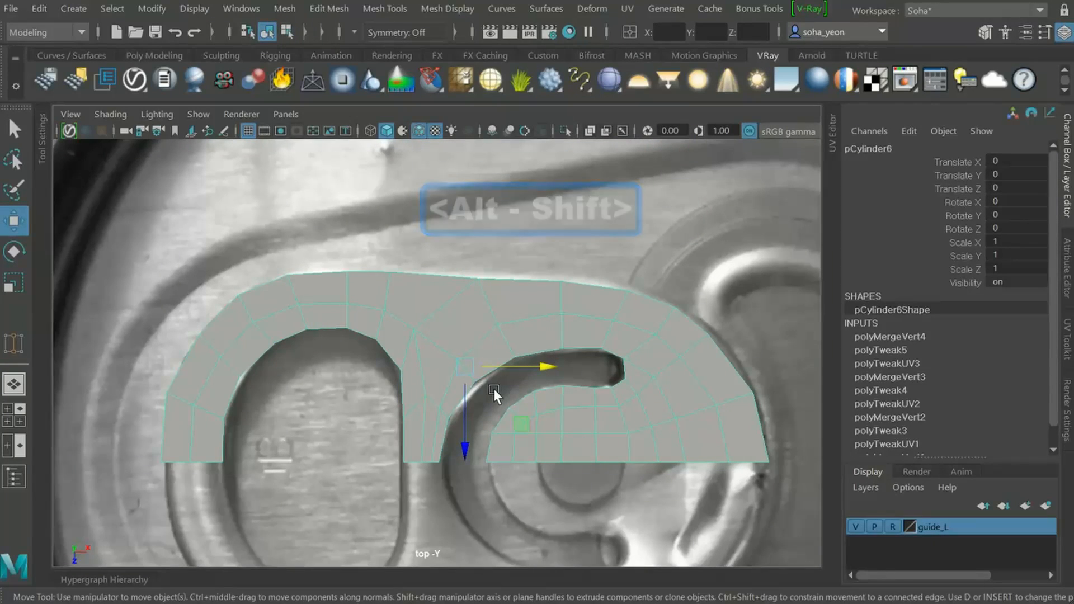
key("alt+shift+a")
left_click(573, 505)
middle_click_drag(473, 451, 520, 398, "alt")
right_click_drag(520, 398, 599, 411, "alt")
left_click(508, 386)
Move the welded central vertex down and to the right to open up the junction between the two openings
key("alt+1")
left_click_drag(505, 328, 513, 354)
left_click_drag(521, 502, 499, 476)
left_click(498, 455)
left_click_drag(598, 484, 584, 484)
middle_click_drag(545, 326, 552, 492, "alt")
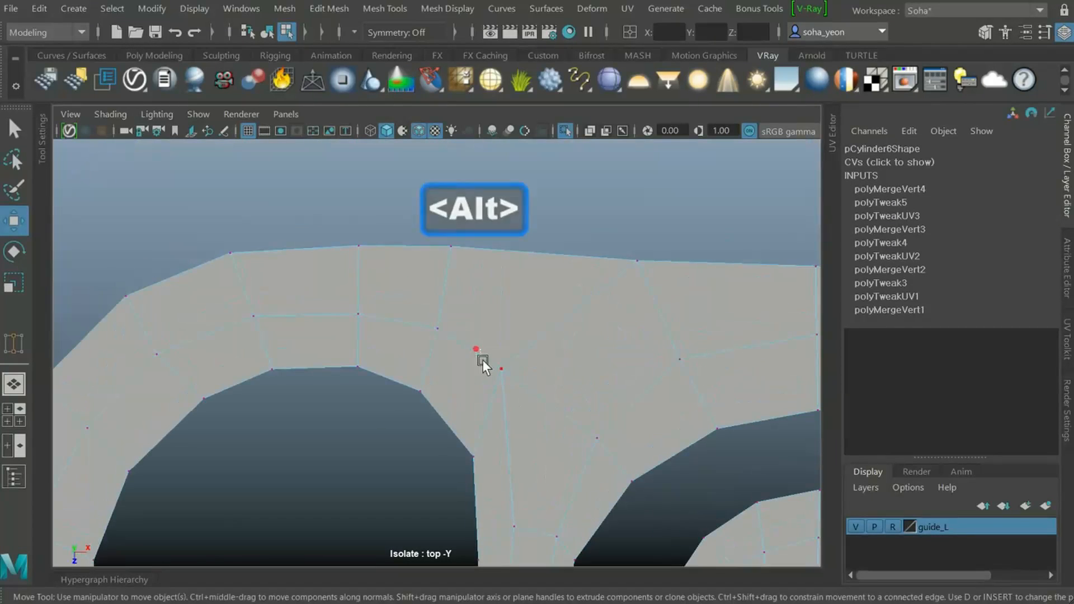
left_click_drag(513, 440, 508, 494)
scroll(537, 465, "down", 6)
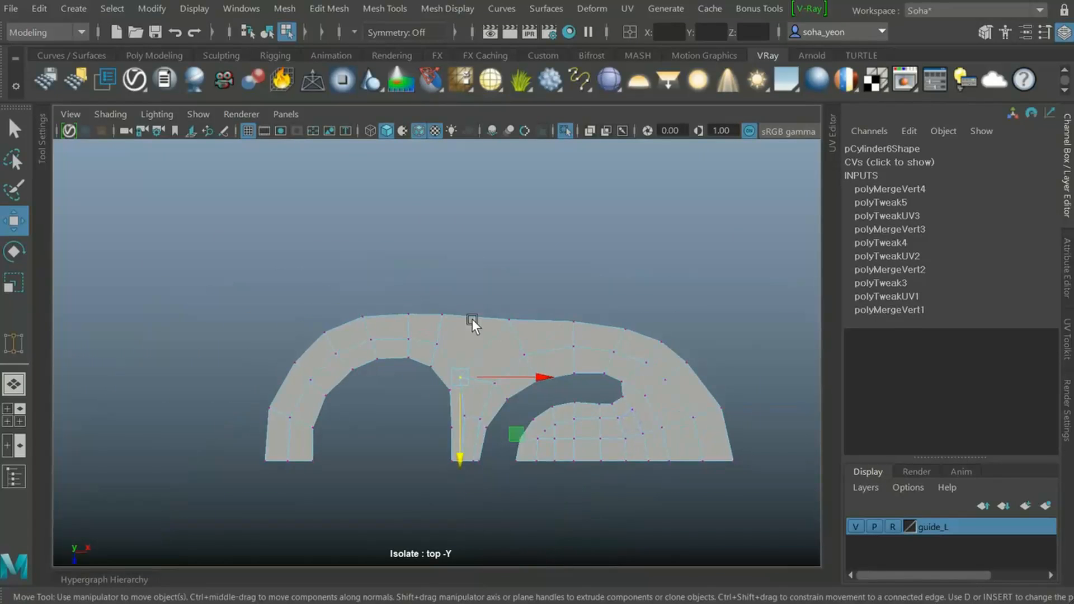
middle_click_drag(489, 354, 462, 348, "alt")
scroll(462, 347, "up", 1)
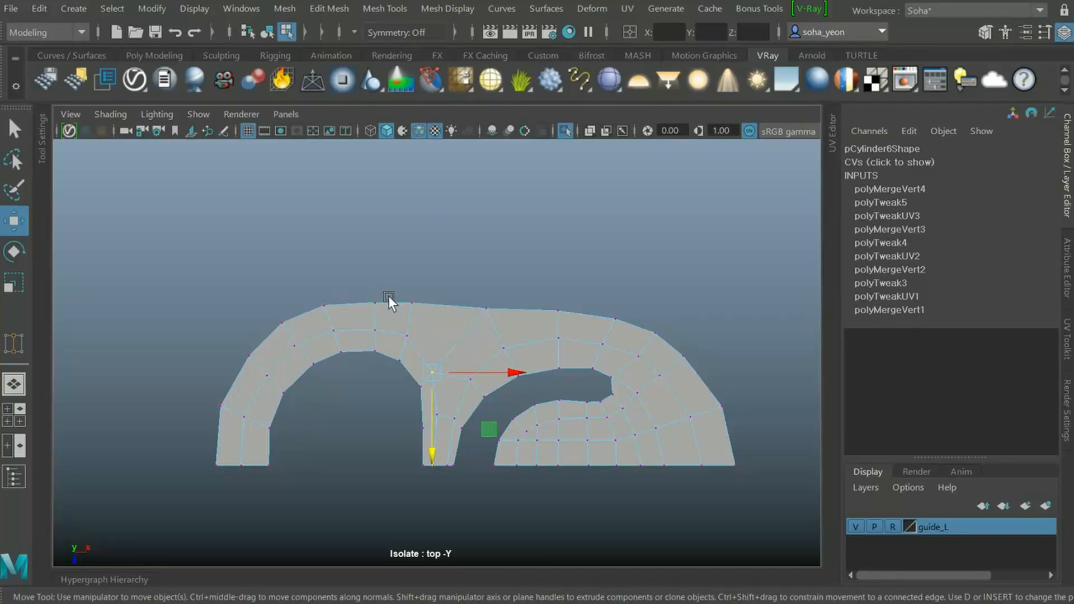
Cut an edge across the junction, linking the finger-hole band's middle-row vertex to the slot half's middle-row vertex
right_click_drag(527, 316, 413, 225, "alt")
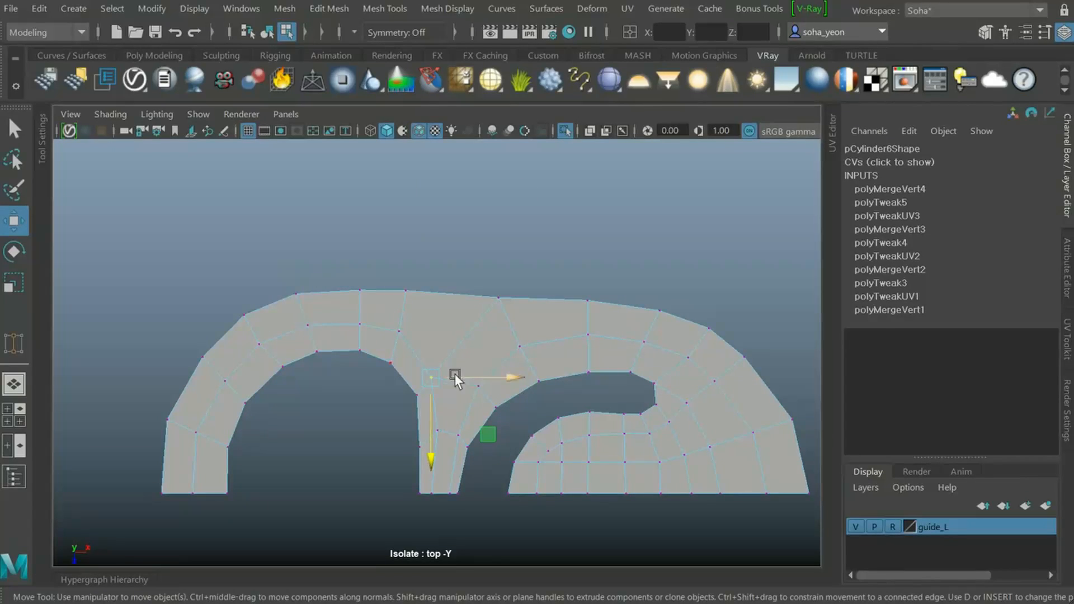
right_click_drag(455, 374, 493, 331, "alt")
middle_click_drag(493, 332, 460, 355, "alt")
right_click_drag(460, 354, 502, 323, "alt")
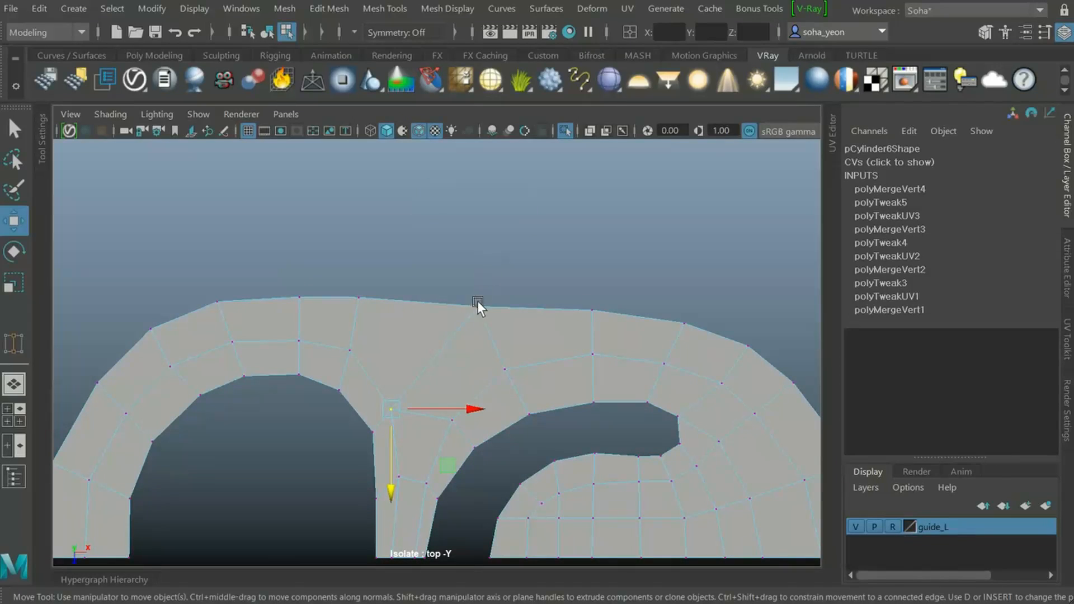
mouse_move(502, 330)
right_mouse_down("alt")
mouse_move(530, 374)
mouse_move(534, 355)
mouse_move(491, 336)
right_mouse_up("alt")
middle_click_drag(491, 336, 504, 335, "alt")
right_click_drag(504, 336, 572, 349, "alt")
key("alt+s")
left_click(583, 357)
key("w")
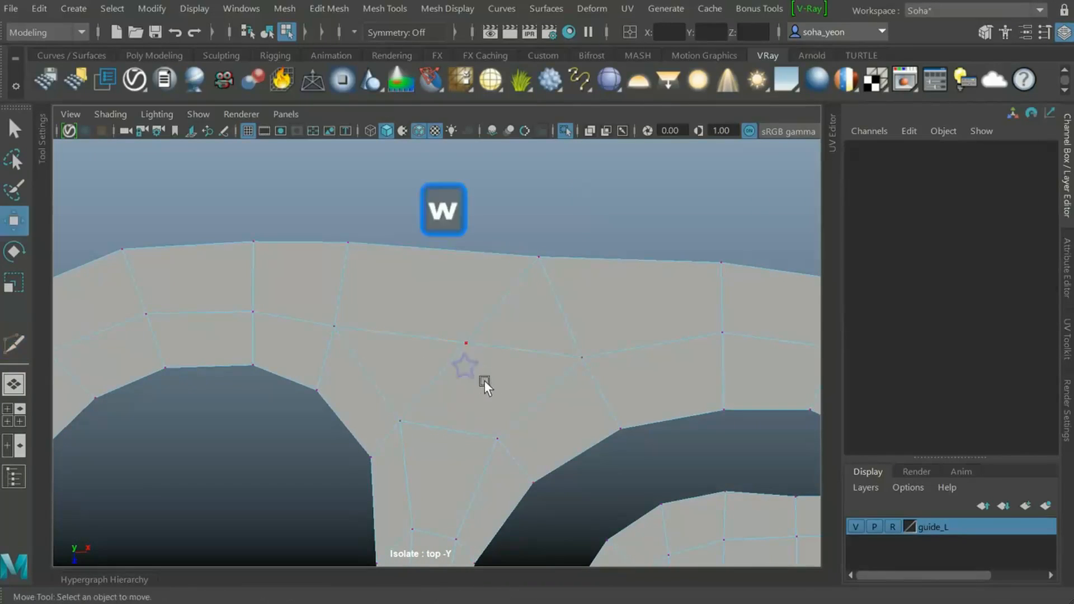
Cut an edge from the slot half's middle-row vertex up to the outer border and delete the slanted edge beside it
key("alt+s")
left_click(582, 357)
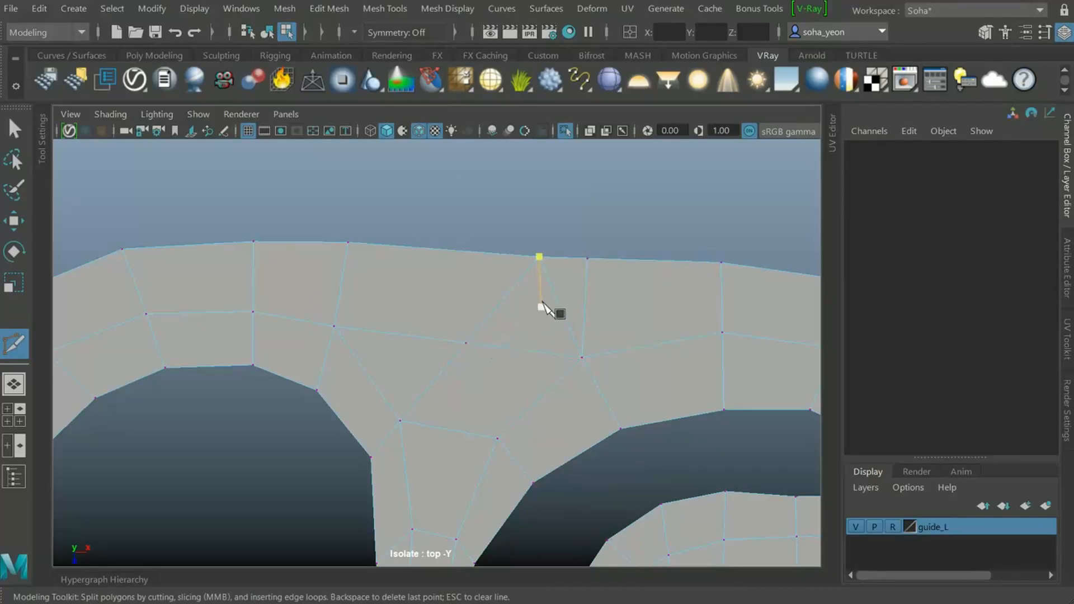
key("w")
key("alt+2")
key("alt+q")
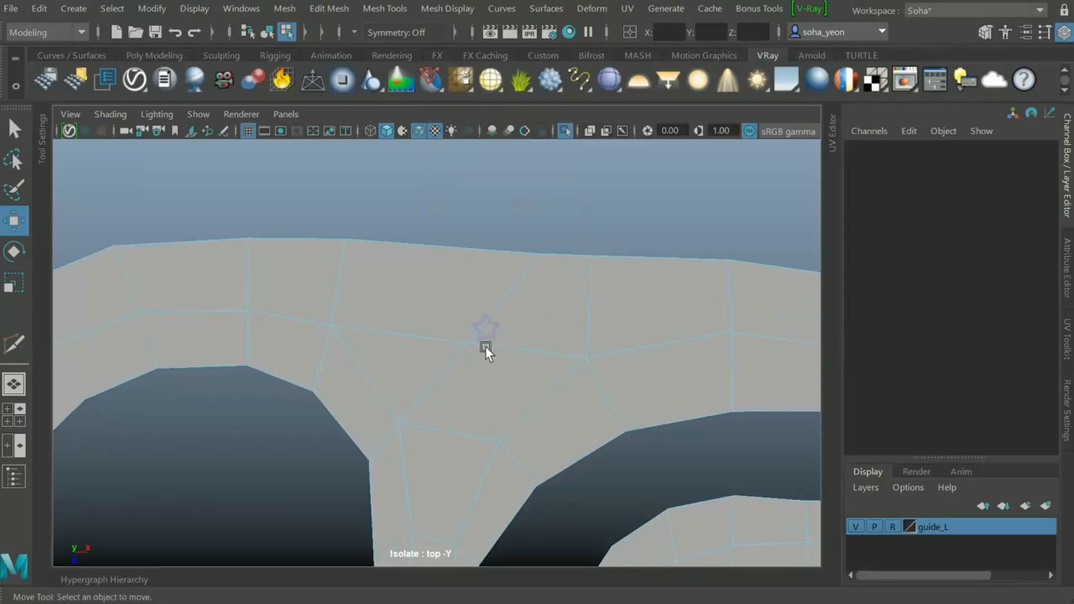
Delete the leftover diagonal edges running from the outer border to the central junction vertex
key("alt+s")
middle_click_drag(473, 331, 499, 288, "alt")
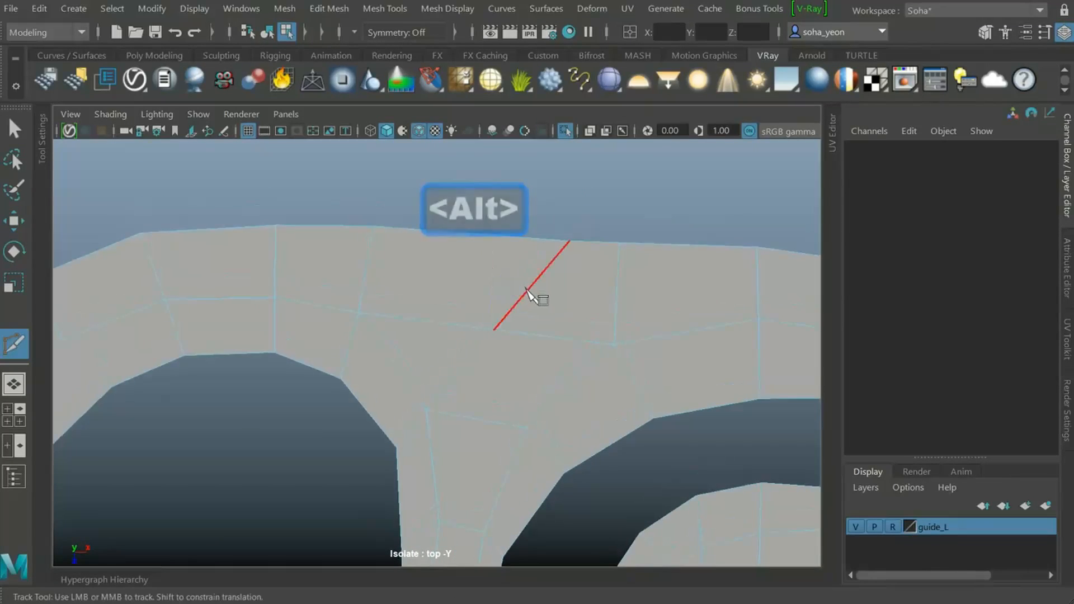
key("w")
key("alt+q")
left_click(463, 361)
key("alt+q")
right_click_drag(554, 388, 523, 389, "alt")
middle_click_drag(522, 388, 501, 280, "alt")
right_click_drag(516, 309, 532, 307, "alt")
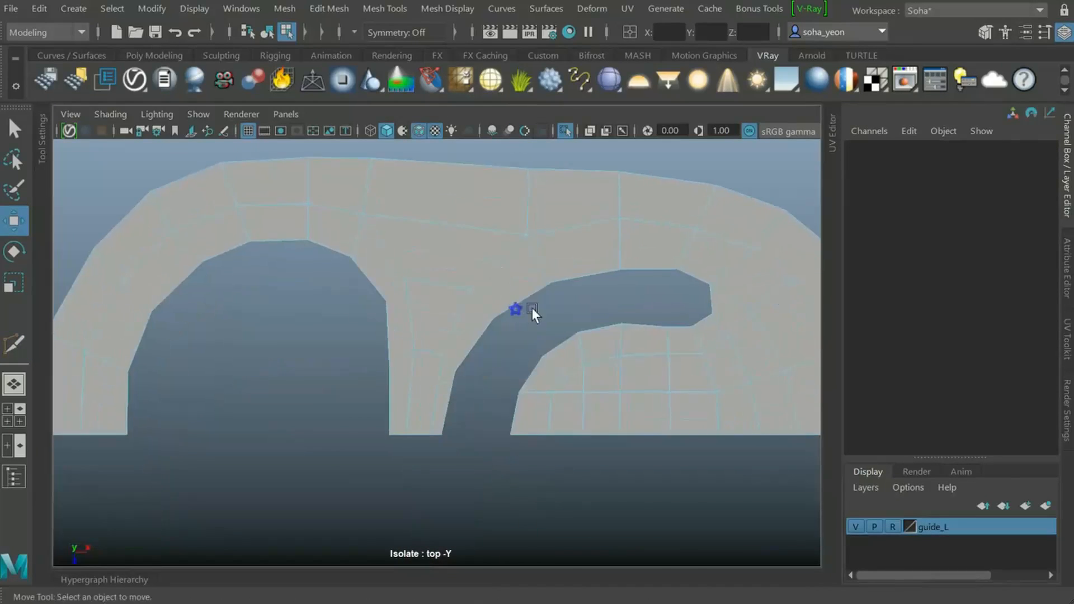
middle_click_drag(532, 308, 537, 341, "alt")
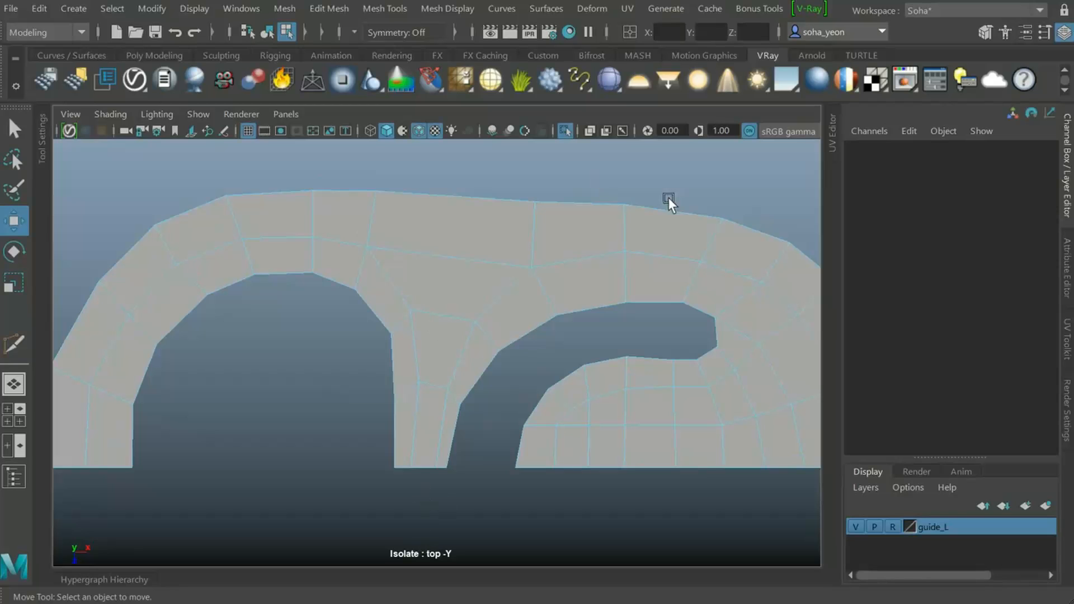
Shift the middle-row and outline vertices at the finger-hole band's upper right toward the slot half to even the spacing
middle_click_drag(374, 264, 408, 348, "alt")
right_click_drag(409, 349, 497, 338, "alt")
key("alt+1")
left_click_drag(367, 303, 419, 323)
left_click_drag(364, 215, 431, 238)
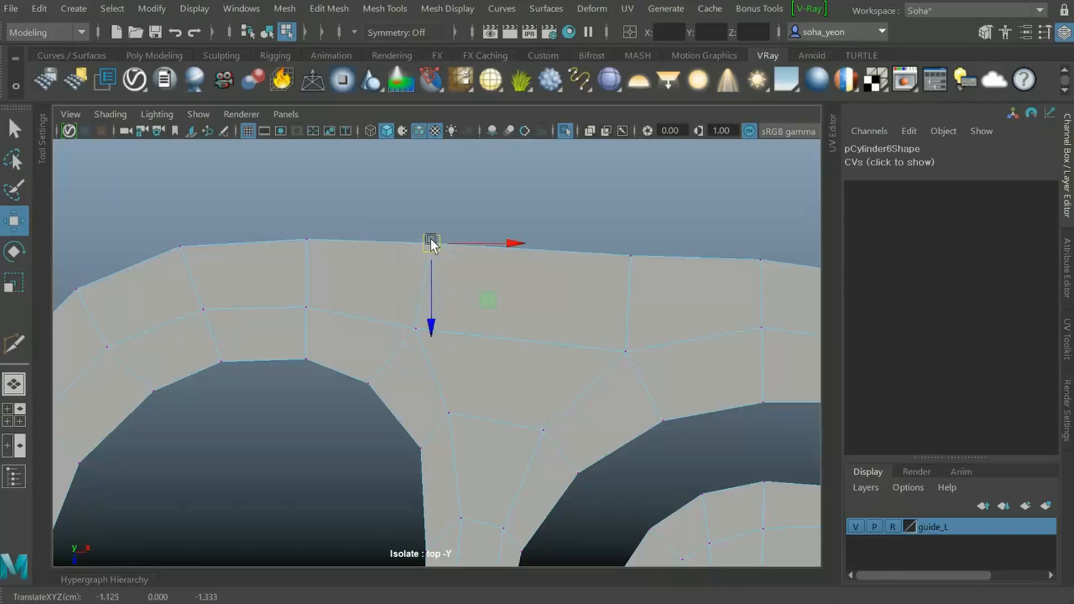
Nudge the slot-side middle-row vertex and the central junction vertex to even out the surrounding quads
left_click(626, 351)
left_click_drag(626, 351, 621, 344)
left_click_drag(435, 390, 464, 421)
left_click_drag(448, 411, 460, 416)
right_click_drag(523, 418, 475, 395, "alt")
middle_click_drag(475, 395, 458, 375, "alt")
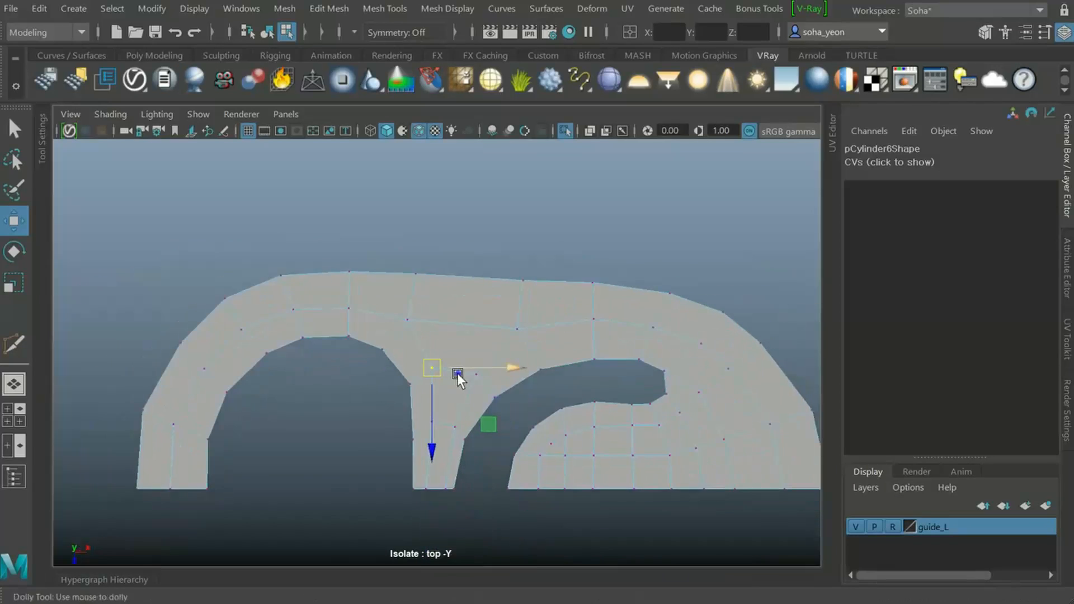
Return the tab mesh to object mode and end isolation so the reference photo shows again
key("F8")
middle_click_drag(467, 442, 440, 400, "alt")
right_click_drag(582, 414, 481, 419, "alt")
right_click_drag(560, 434, 741, 469, "alt")
scroll(504, 415, "down", 3)
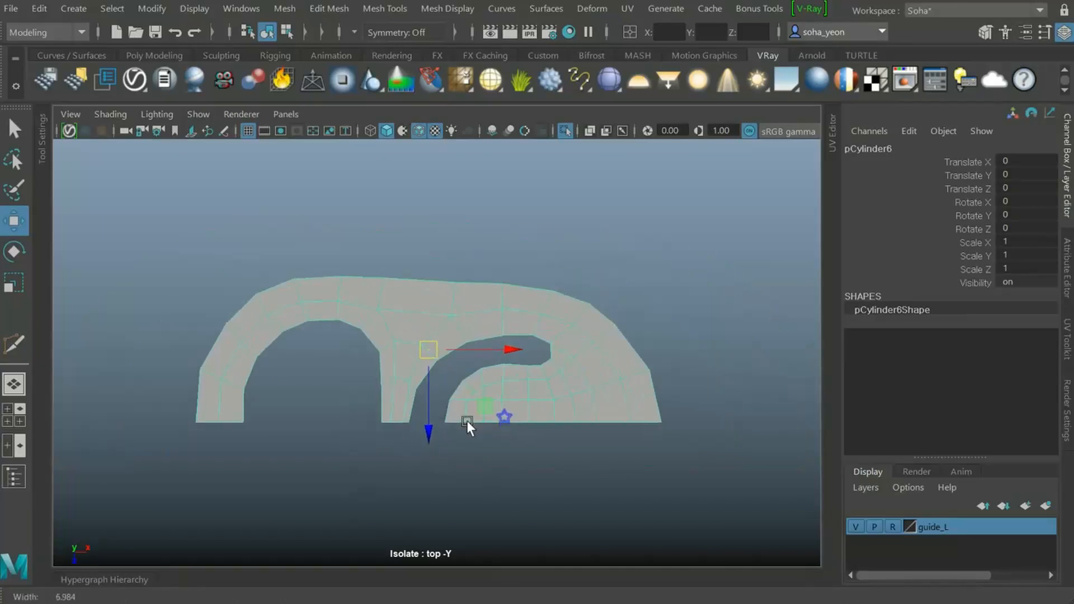
scroll(472, 362, "up", 2)
key("alt")
key("alt+shift+a")
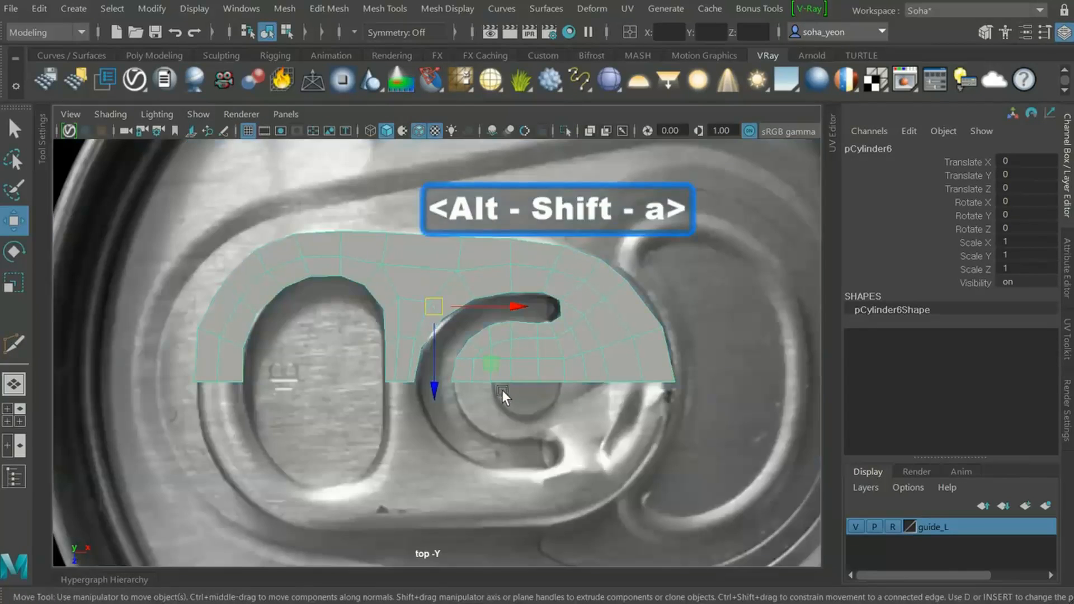
Move the tab mesh's pivot down onto the tab's horizontal centre line, snapped to the grid
scroll(508, 408, "up", 2)
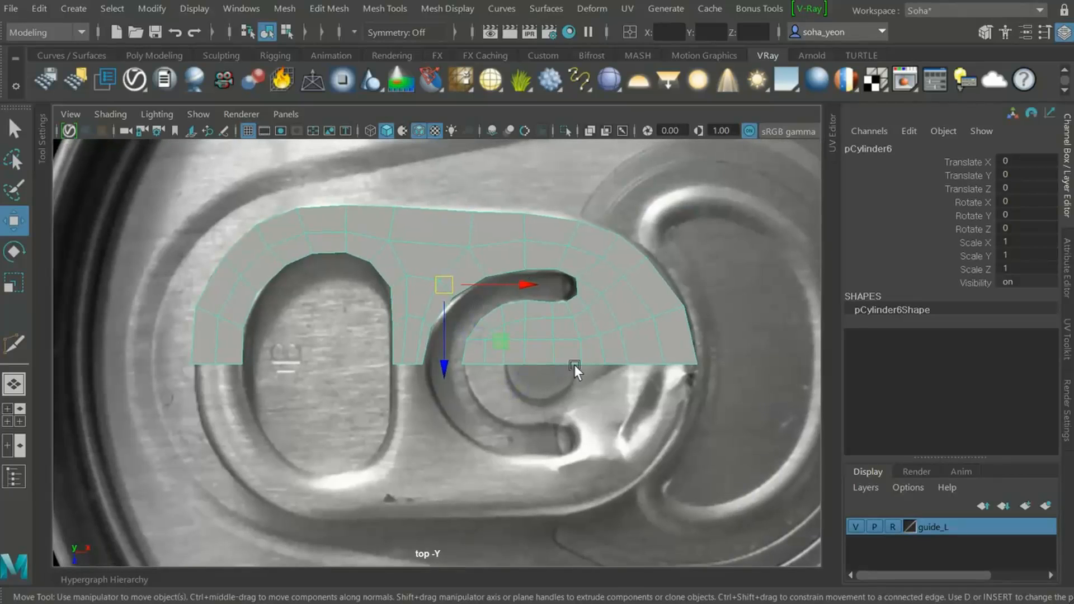
scroll(519, 336, "down", 1)
scroll(554, 347, "up", 2)
key("alt")
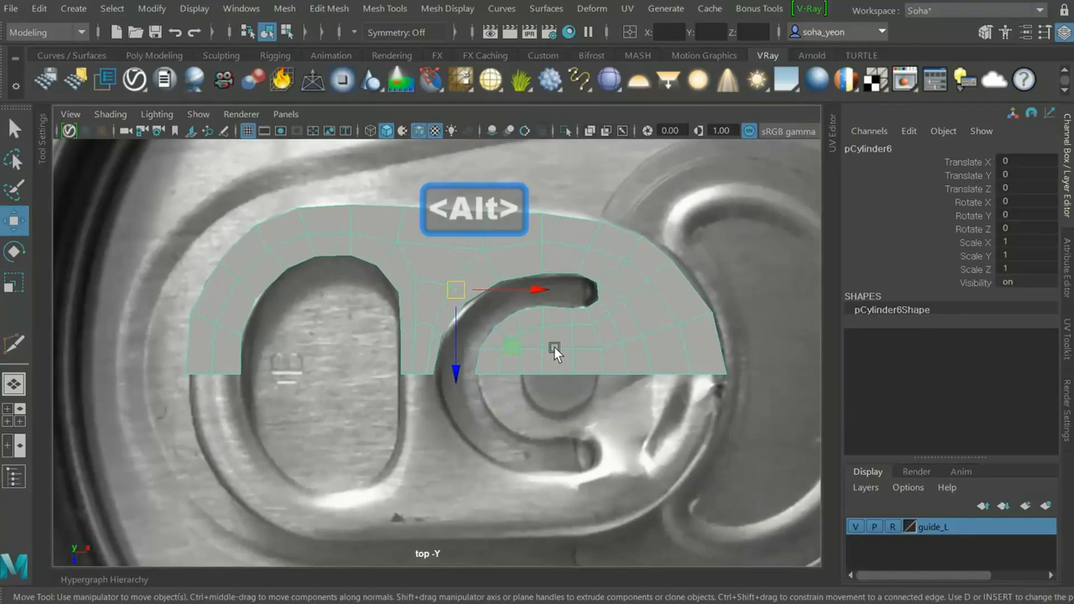
key("d")
mouse_move(457, 372)
left_mouse_down()
mouse_move(458, 416)
mouse_move(460, 382)
left_mouse_up()
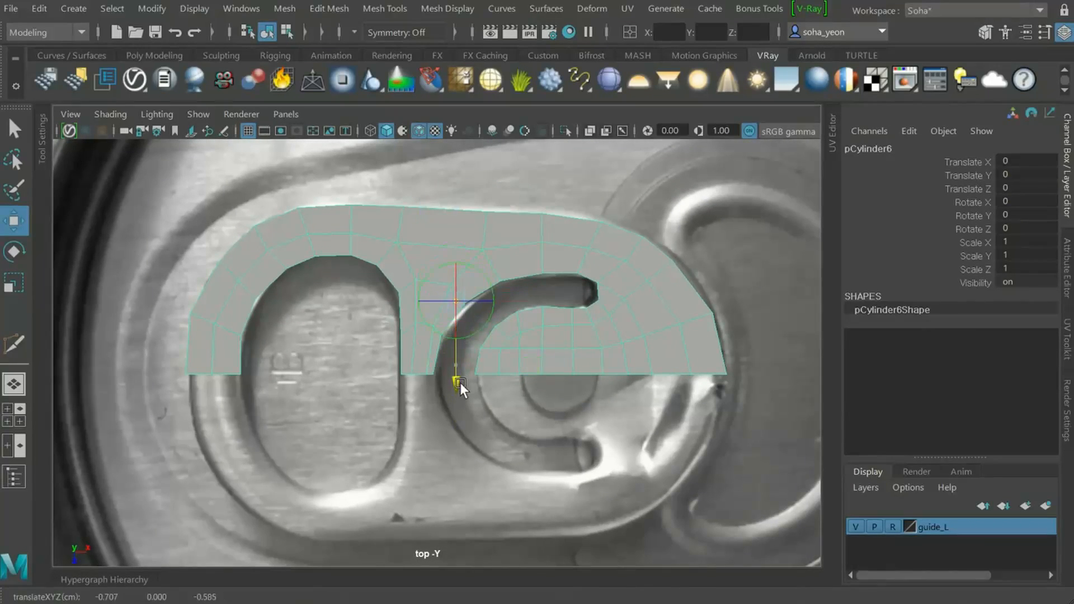
right_click_drag(468, 391, 584, 413, "alt")
scroll(543, 412, "up", 2)
key("alt")
key("x")
left_click_drag(463, 356, 465, 435)
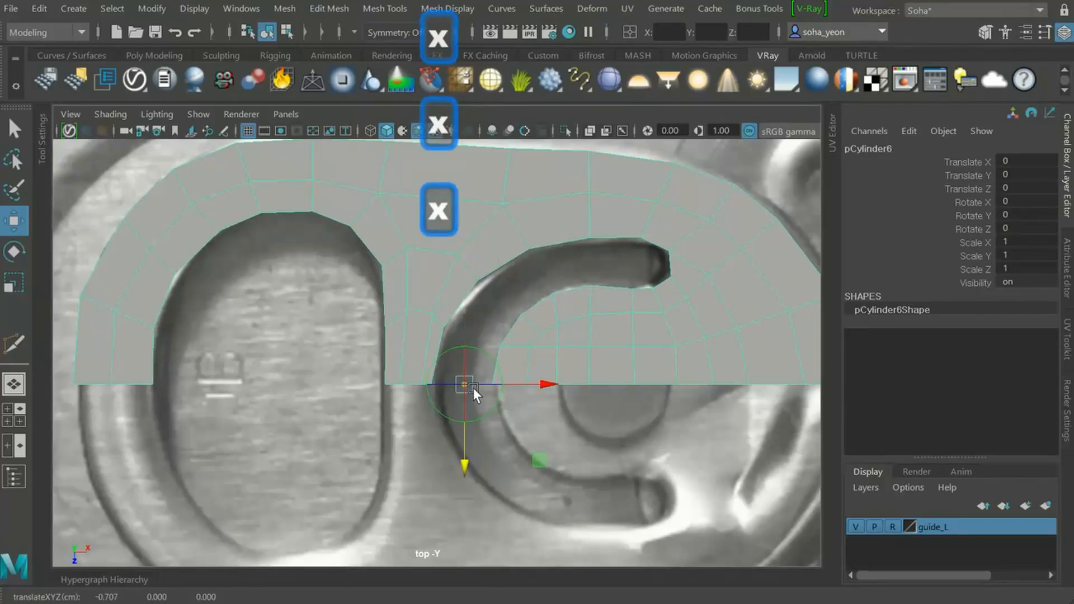
scroll(568, 401, "down", 3)
key("alt")
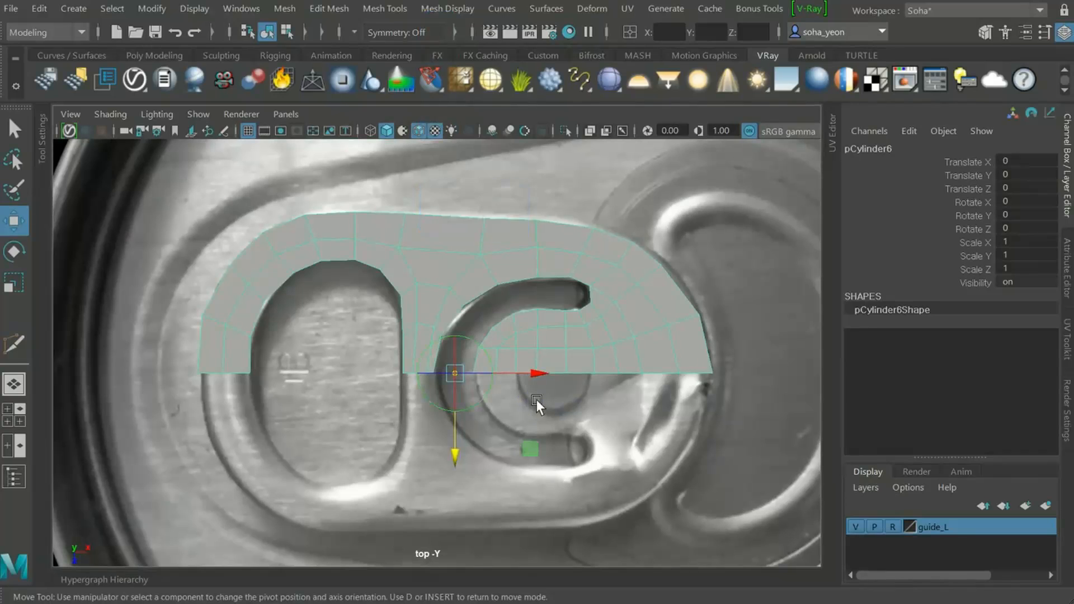
key("d")
middle_click_drag(527, 401, 498, 348, "alt")
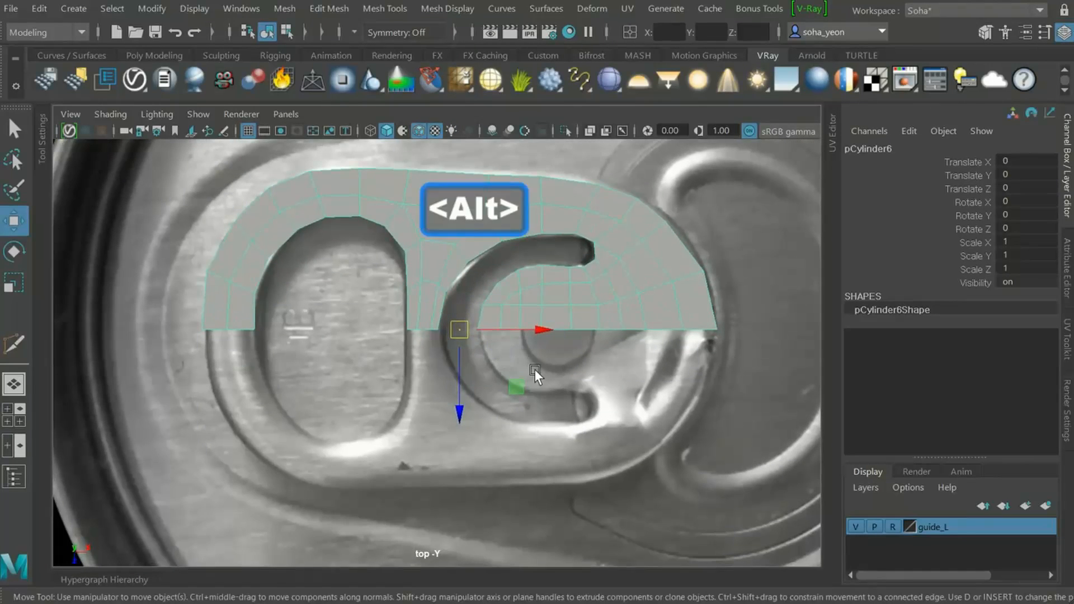
key("ctrl+e")
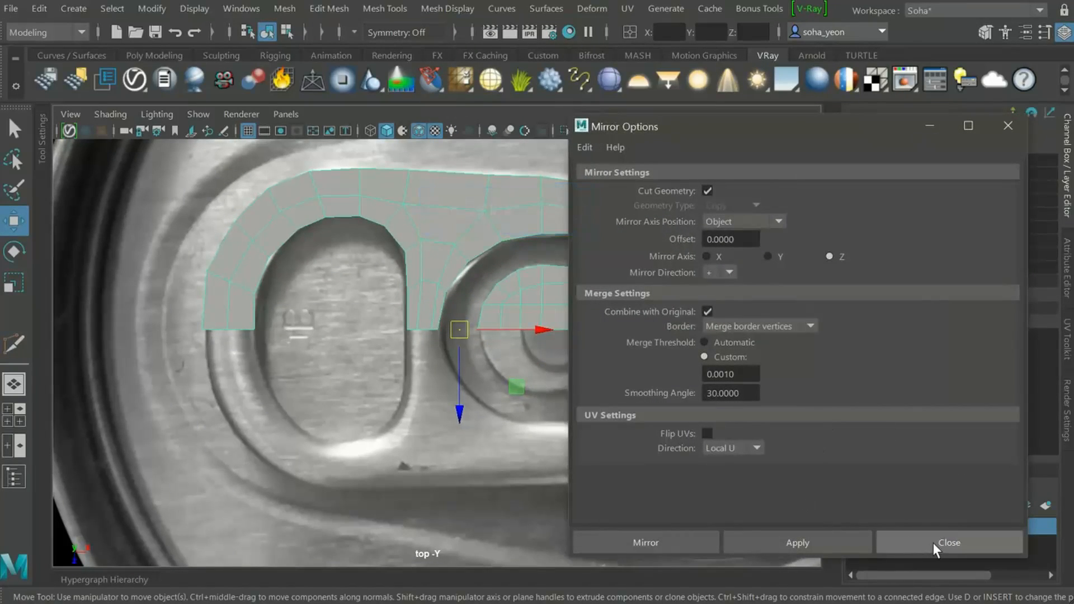
left_click(935, 544)
Select all vertices along the half tab's centre-line border and snap them to the grid along Z so they align exactly
key("alt+1")
left_click_drag(163, 315, 367, 345)
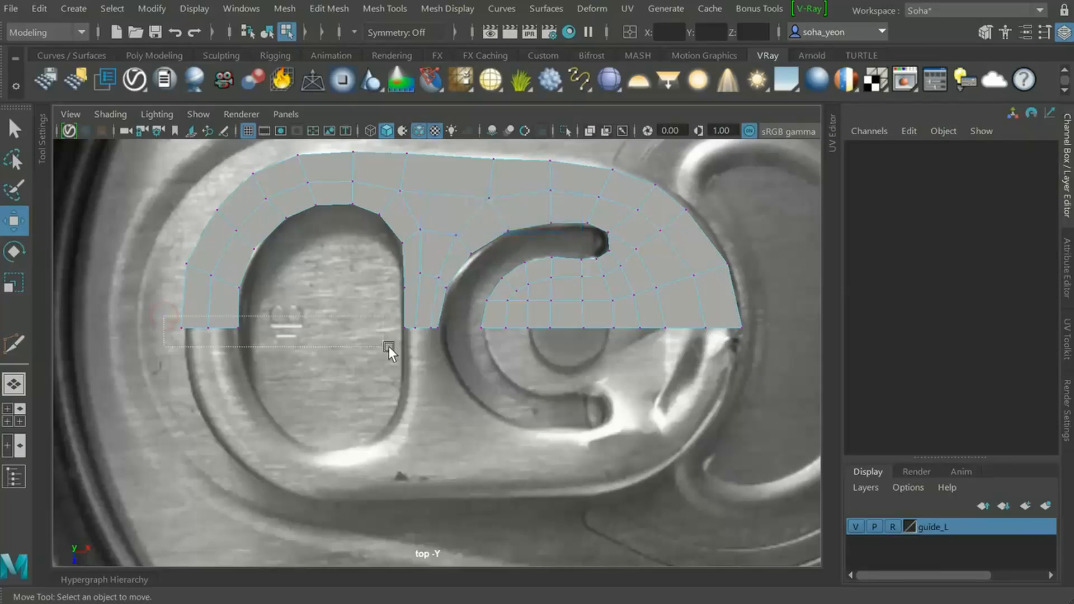
left_click_drag(704, 354, 747, 354)
key("x")
left_click_drag(465, 404, 465, 334)
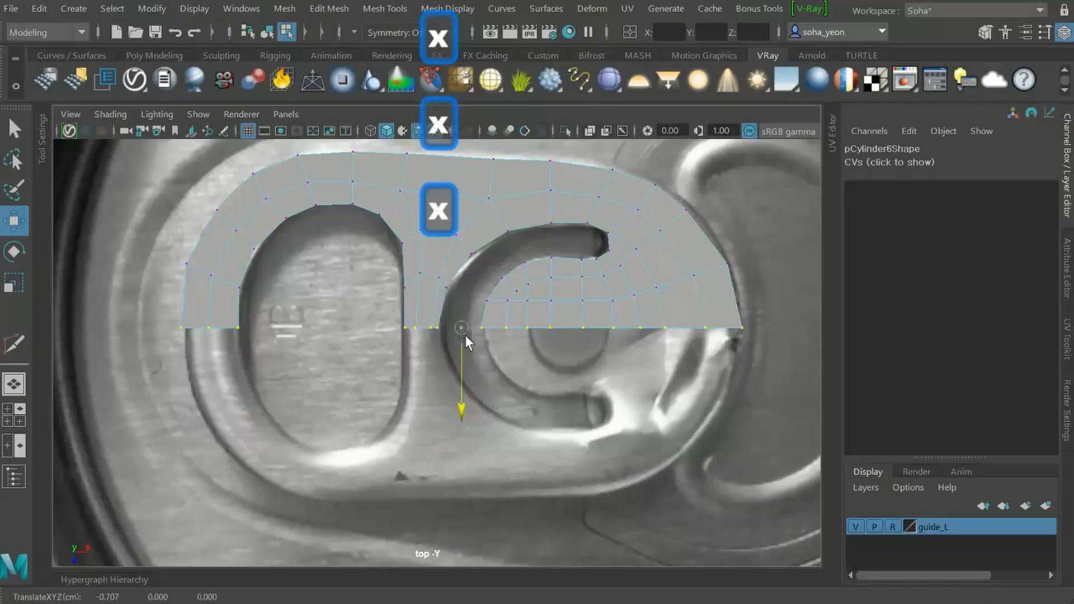
Mirror the half tab across its object Z axis, combined with the original and border vertices merged at a 0.001 threshold
key("alt+grave")
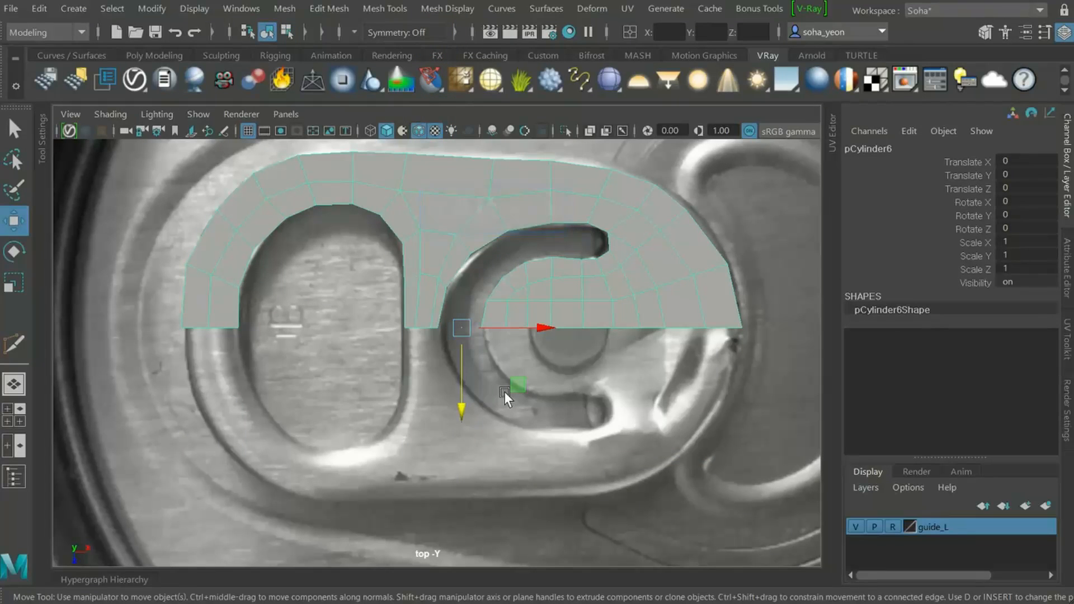
key("ctrl+e")
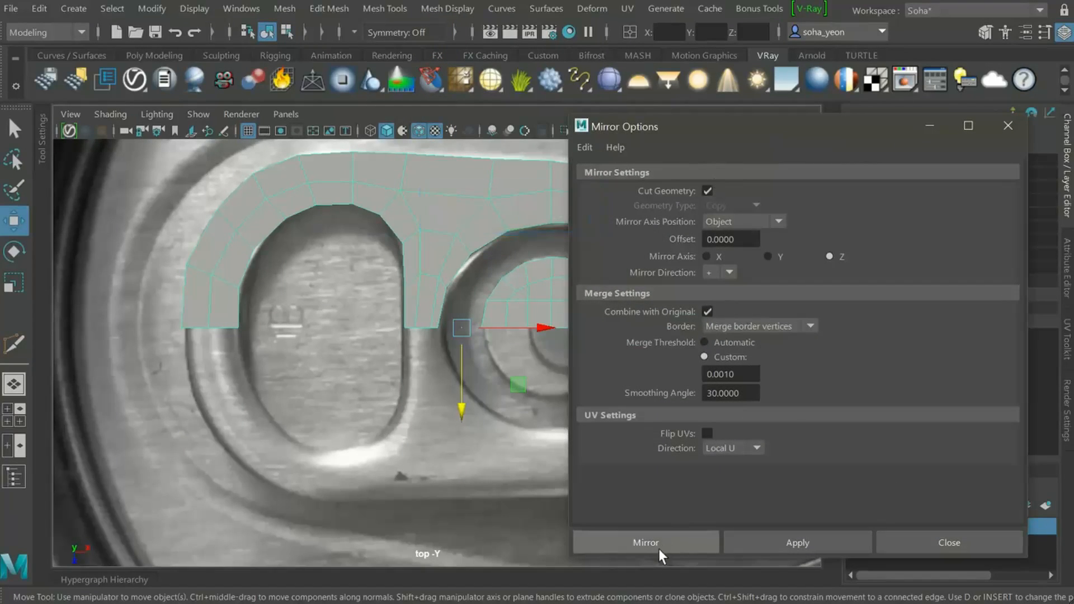
left_click(663, 542)
key("w")
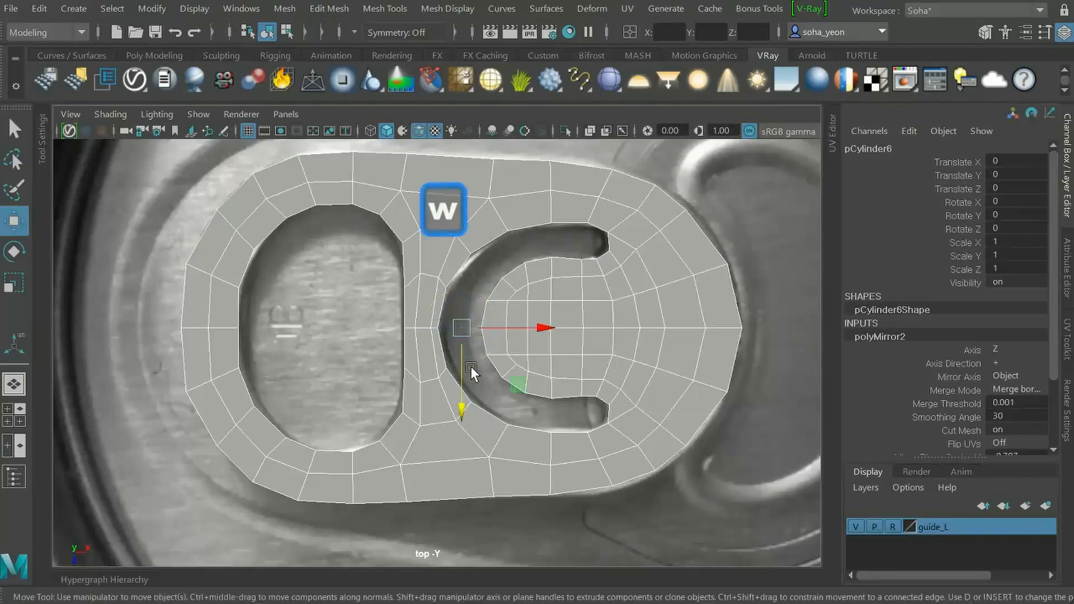
middle_click_drag(529, 404, 502, 423, "alt")
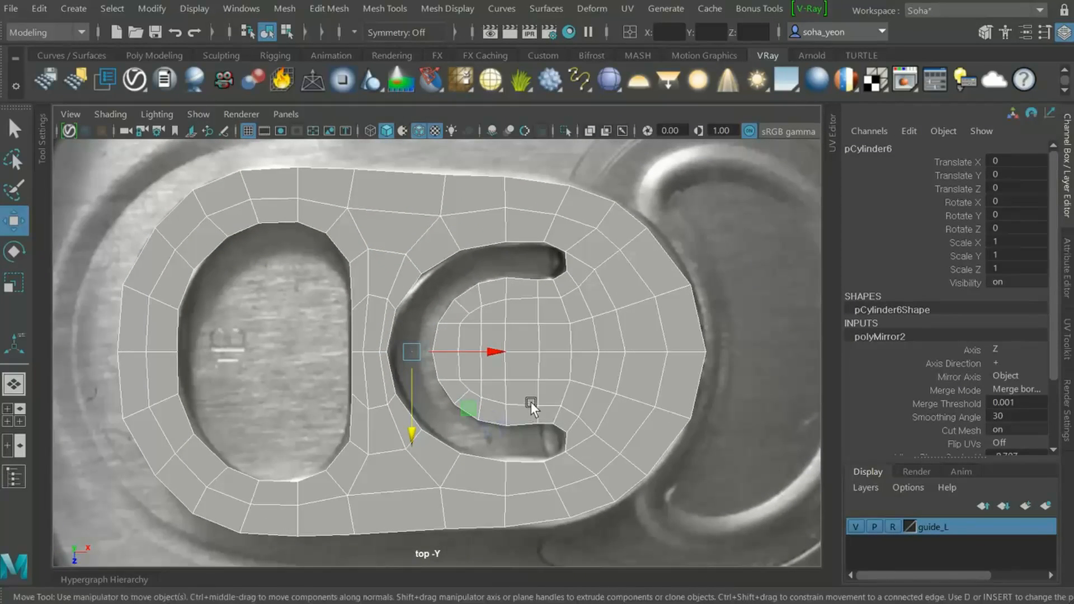
Show the tab in X-ray and nudge the symmetric vertex pair on the finger hole's slot-side edge slightly into the hole along X
key("alt+shift+x")
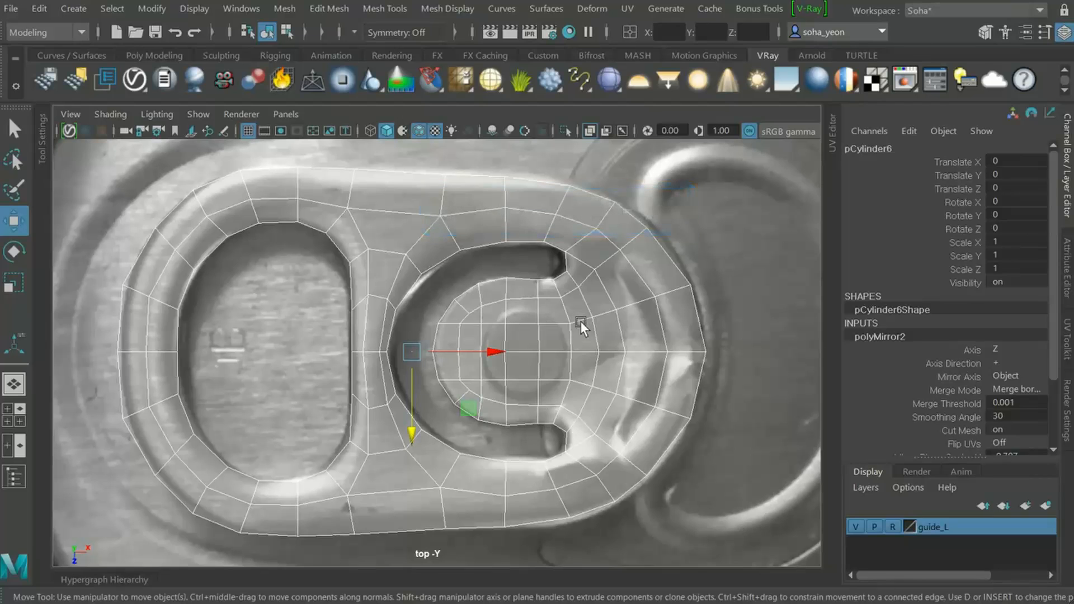
middle_click_drag(429, 376, 525, 400, "alt")
right_click_drag(458, 385, 546, 421, "alt")
key("alt+1")
left_click_drag(496, 389, 573, 412)
scroll(588, 420, "down", 3)
left_click(455, 256)
left_click(435, 516, "shift")
left_click_drag(535, 395, 530, 396)
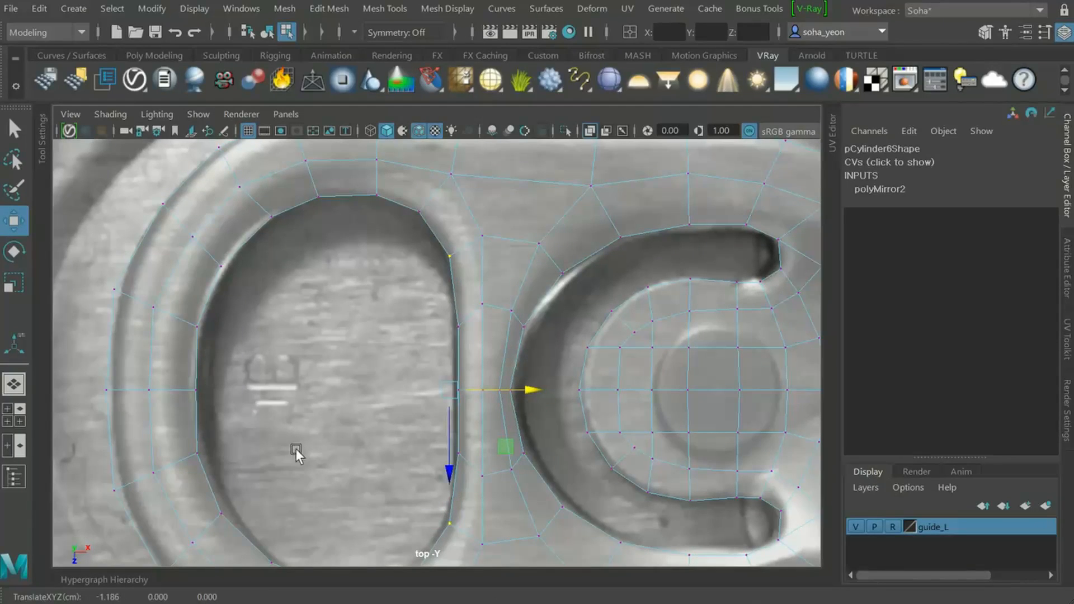
right_click_drag(556, 434, 525, 405, "alt")
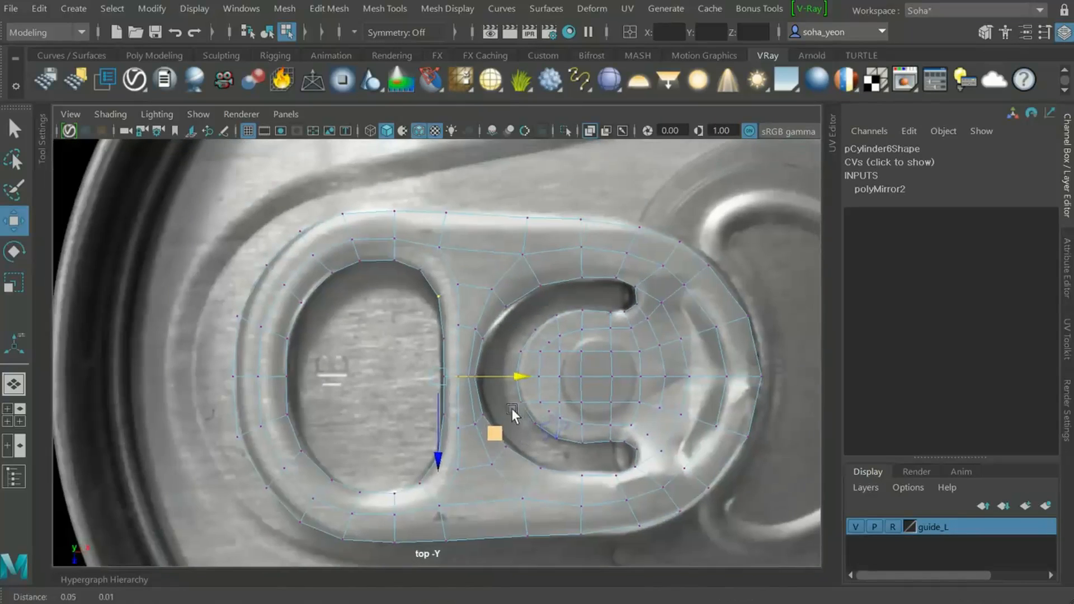
middle_click_drag(525, 405, 455, 406, "alt")
key("alt+grave")
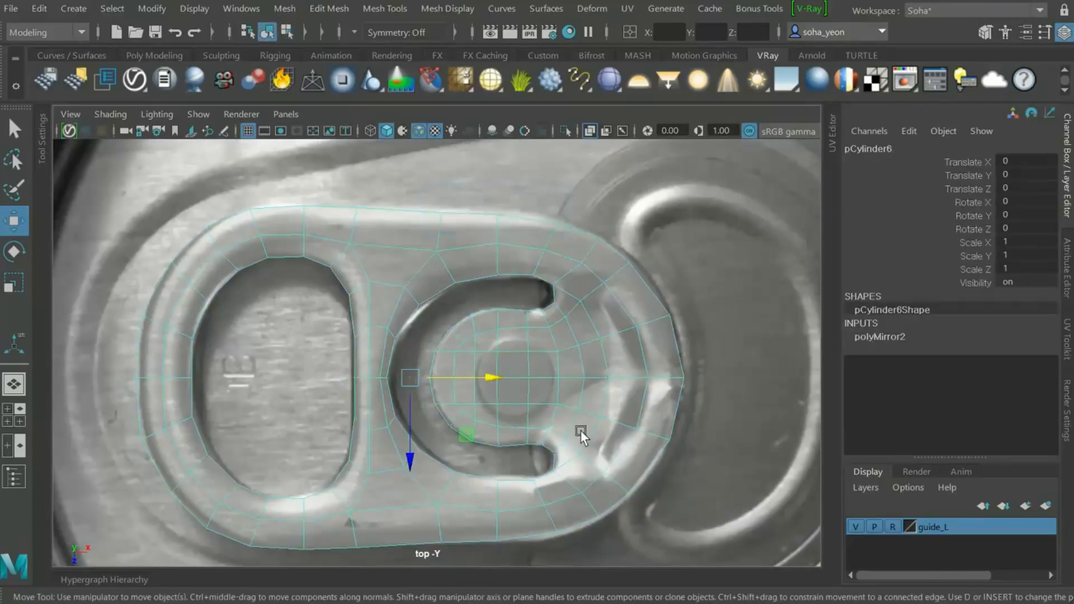
Examine the mirrored tab mesh in the perspective view, then return to the top view over the reference photo
key("alt+shift+q")
left_click_drag(580, 431, 490, 431, "alt")
right_click_drag(475, 425, 706, 448, "alt")
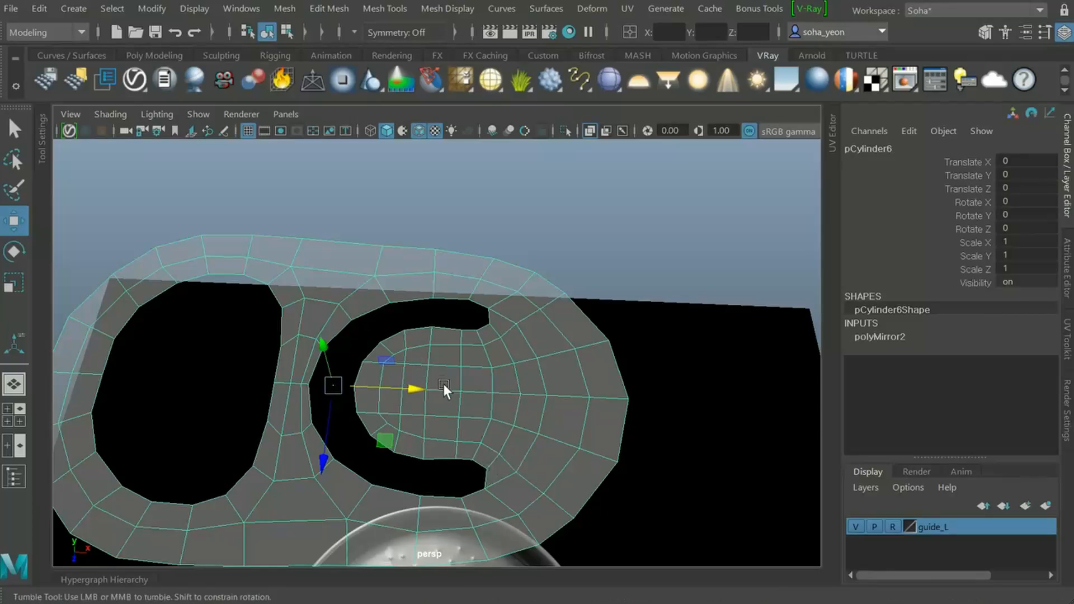
left_click_drag(443, 383, 447, 379, "alt")
key("shift+2")
middle_click_drag(498, 382, 458, 386, "alt")
right_click_drag(459, 387, 495, 384, "alt")
middle_click_drag(495, 384, 485, 366, "alt")
Switch the tab mesh to vertex editing and activate the Lasso tool for selecting vertices around the C-shaped slot
key("alt+1")
right_click_drag(514, 375, 585, 391, "alt")
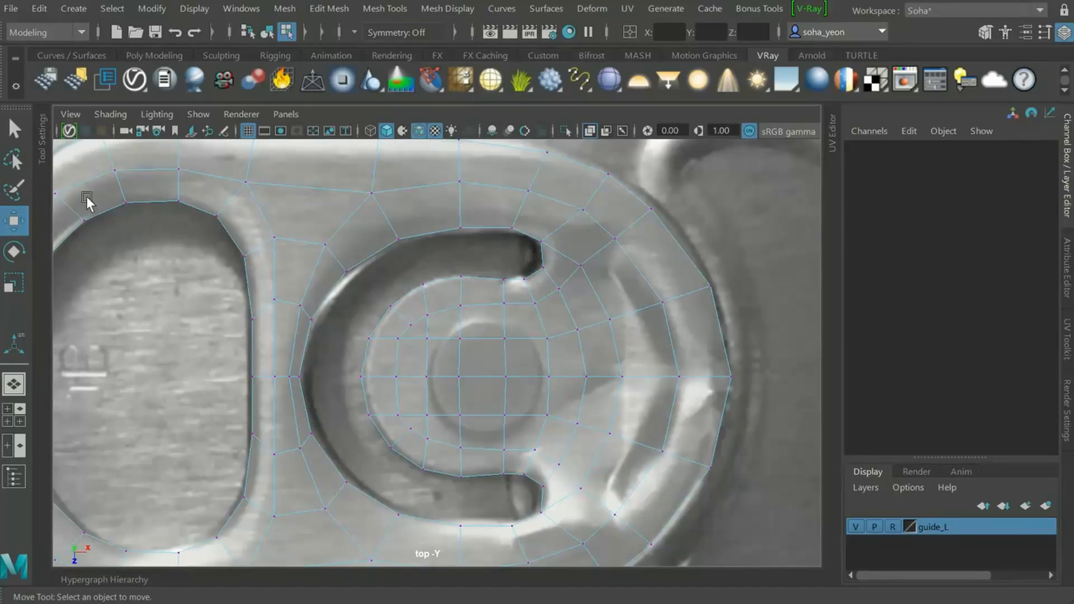
left_click(19, 159)
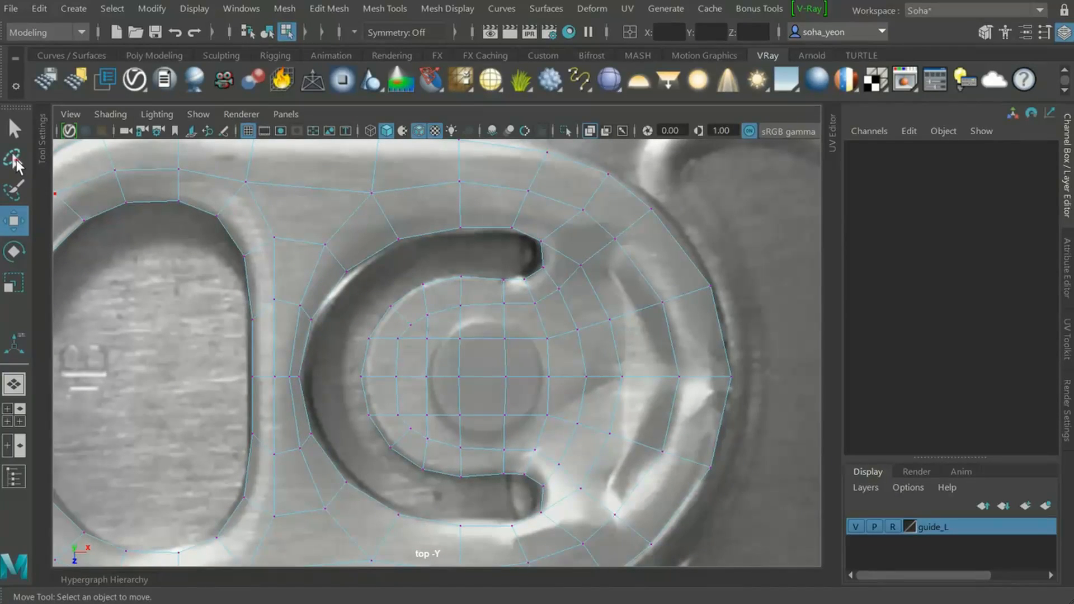
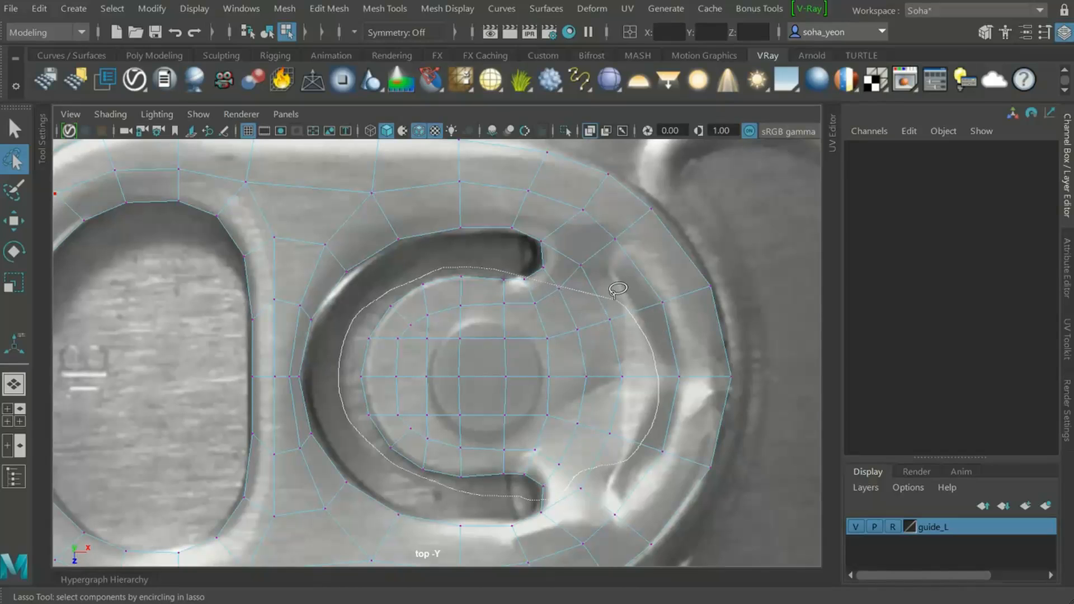
Select all vertices of the round tongue inside the C-shaped slot and lower them along Y below the tab's surface
left_click_drag(530, 246, 527, 252)
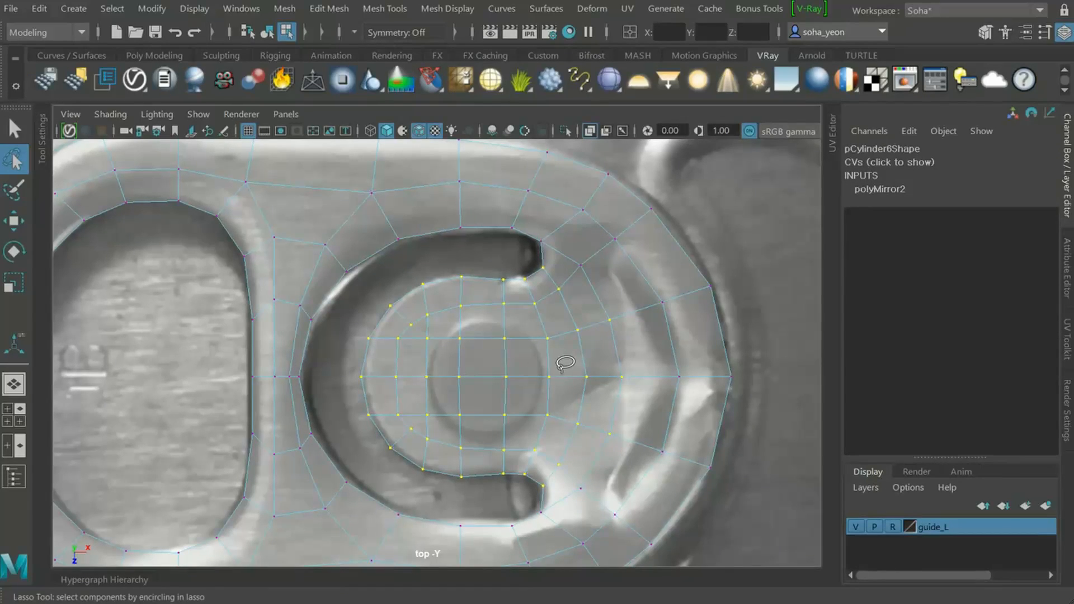
key("4")
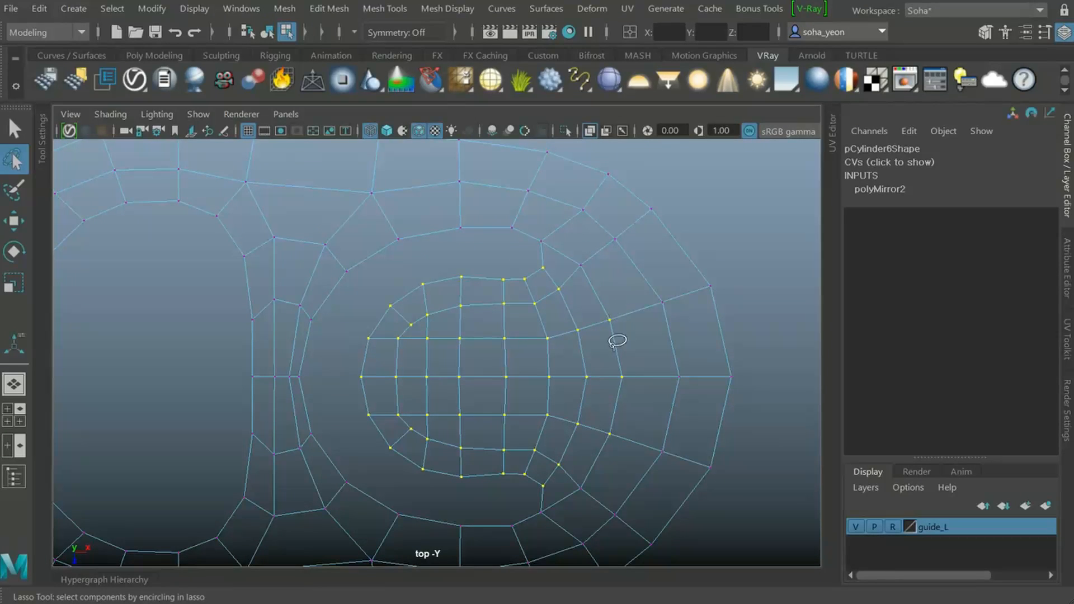
key("w")
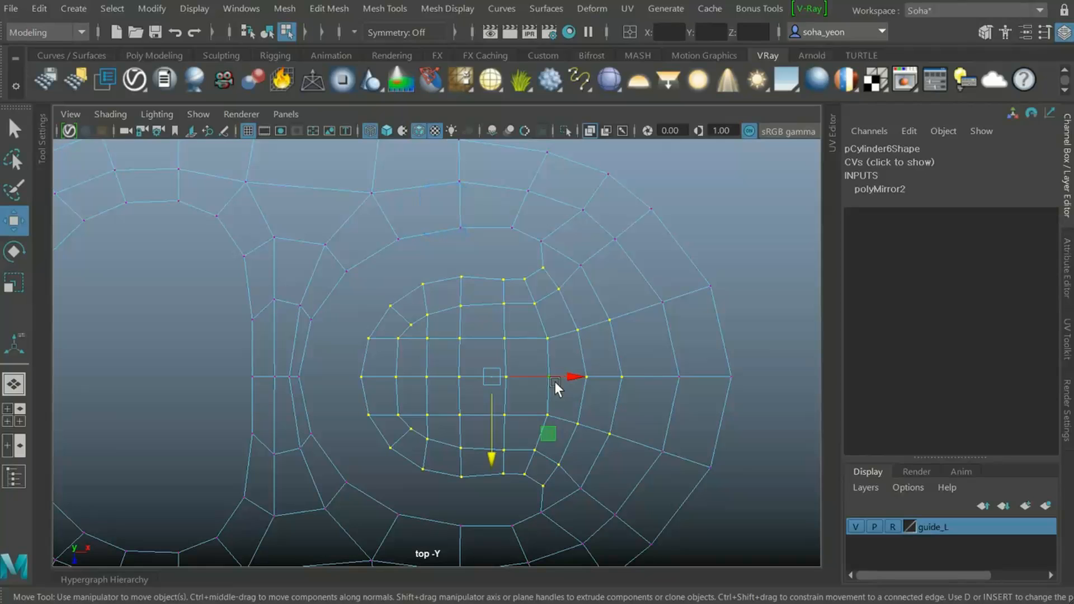
key("5")
key("alt+shift+q")
mouse_move(487, 361)
left_mouse_down("alt")
mouse_move(466, 330)
mouse_move(470, 348)
left_mouse_up("alt")
middle_click_drag(470, 347, 508, 344, "alt")
right_click_drag(512, 344, 592, 334, "alt")
mouse_move(458, 218)
left_mouse_down()
mouse_move(455, 253)
mouse_move(515, 256)
mouse_move(548, 298)
mouse_move(509, 310)
mouse_move(519, 396)
left_mouse_up()
key("alt+shift+x")
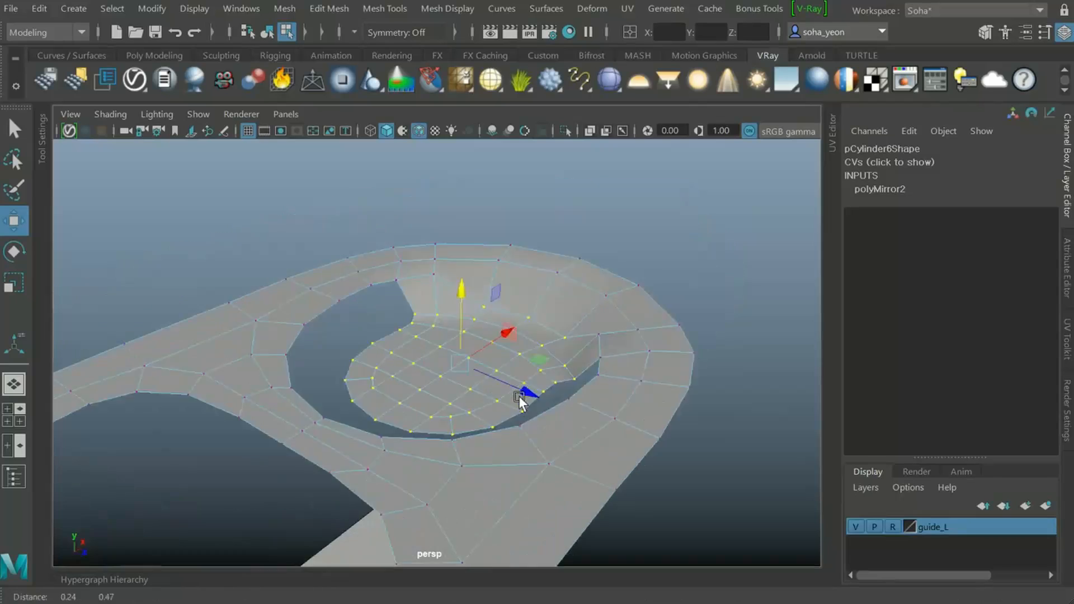
Lower the symmetric vertex pair at the top of the recess's sloped wall slightly along Y
scroll(496, 332, "up", 4)
left_click_drag(497, 333, 427, 310, "alt")
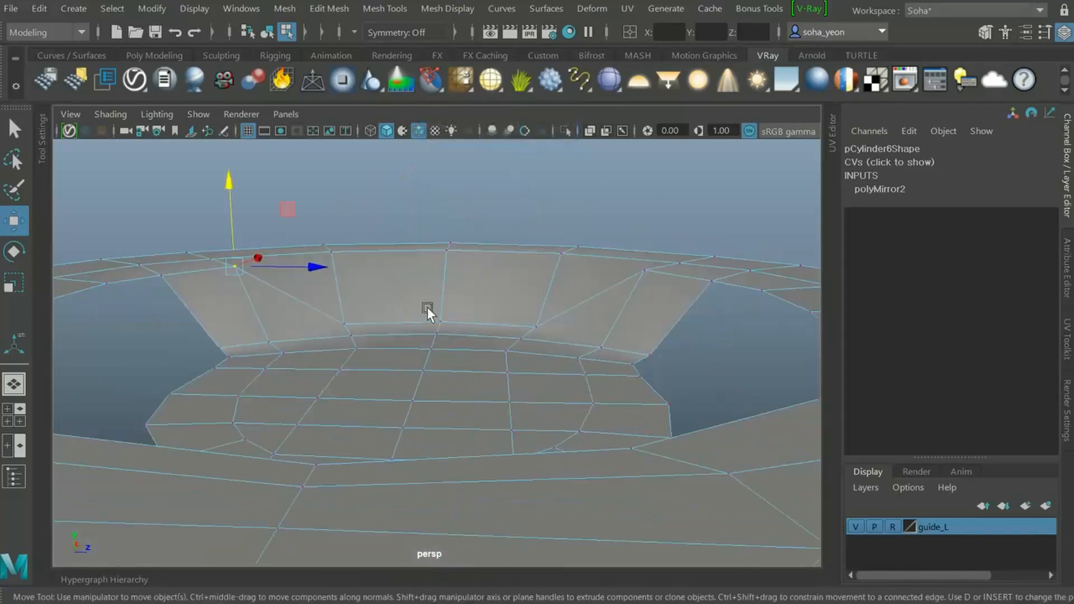
left_click(645, 271, "shift")
left_click_drag(439, 184, 437, 208)
left_click_drag(450, 288, 503, 302, "alt")
right_click_drag(384, 315, 423, 339, "alt")
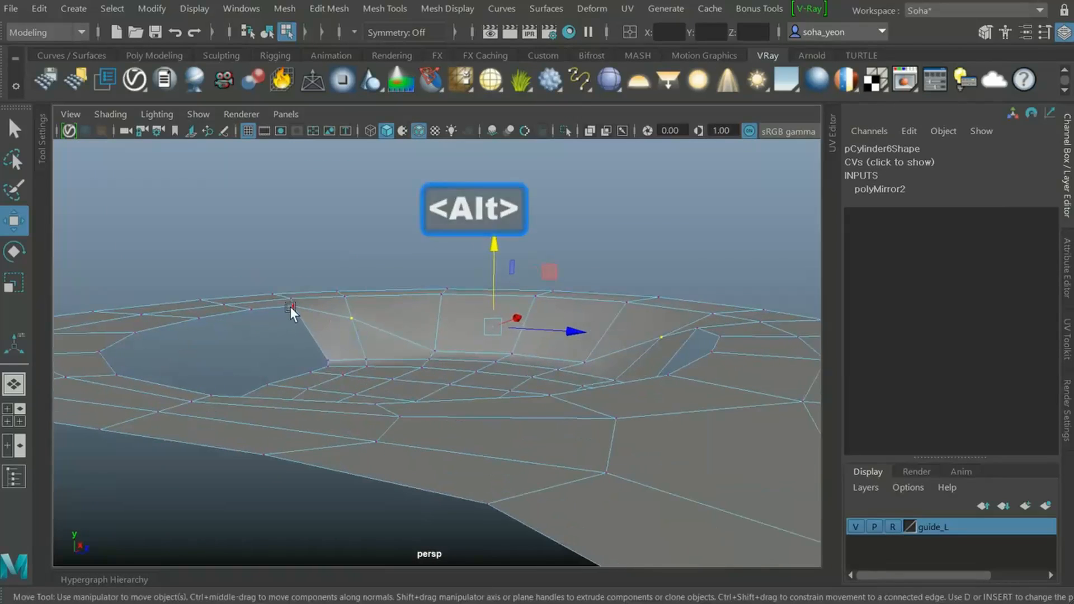
Adjust the height of the neighbouring symmetric vertex pair at the two ends of the C-shaped slot
left_click_drag(293, 304, 474, 376, "alt")
left_click(709, 307, "shift")
left_click_drag(709, 307, 515, 250, "alt")
left_click_drag(513, 255, 454, 366, "alt")
right_click_drag(454, 366, 386, 377, "alt")
left_click_drag(386, 377, 468, 405, "alt")
Leave vertex editing and examine the shaped recess from several angles, keeping the tab mesh selected
key("alt+grave")
right_click_drag(464, 405, 377, 381, "alt")
left_click_drag(376, 381, 327, 325, "alt")
left_click(529, 320)
left_click(342, 334)
right_click_drag(361, 343, 431, 332, "alt")
Switch to edge editing and select the open border loops of the C-shaped slot, the finger hole and the outer rim
key("alt+2")
double_click(418, 303)
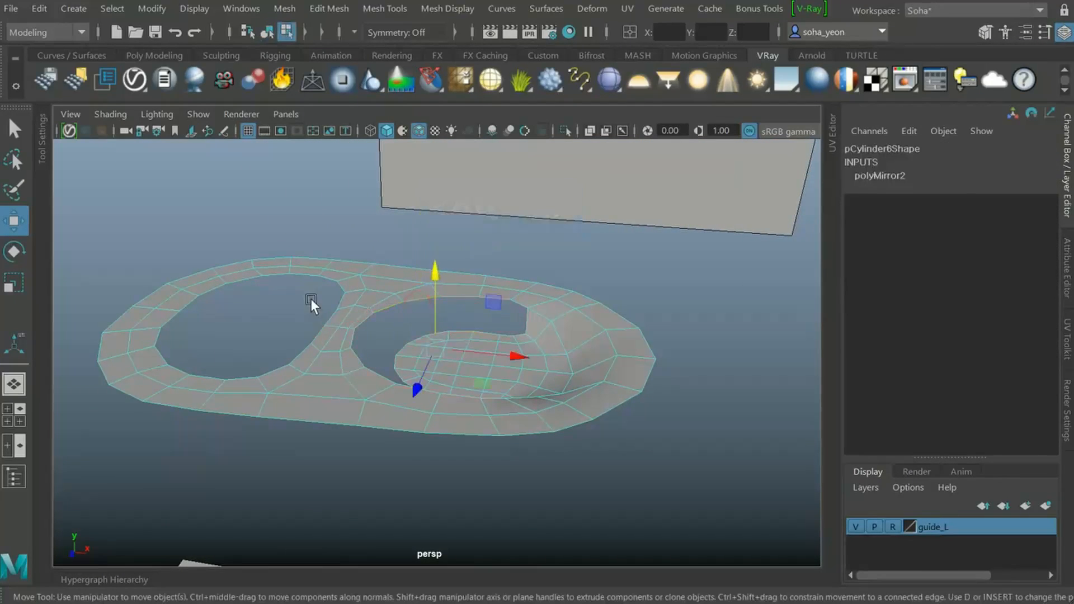
left_click(284, 274)
left_click(336, 431)
left_click(516, 441, "shift")
Extrude the selected border edges downward to form the tab's vertical side walls
key("alt+w")
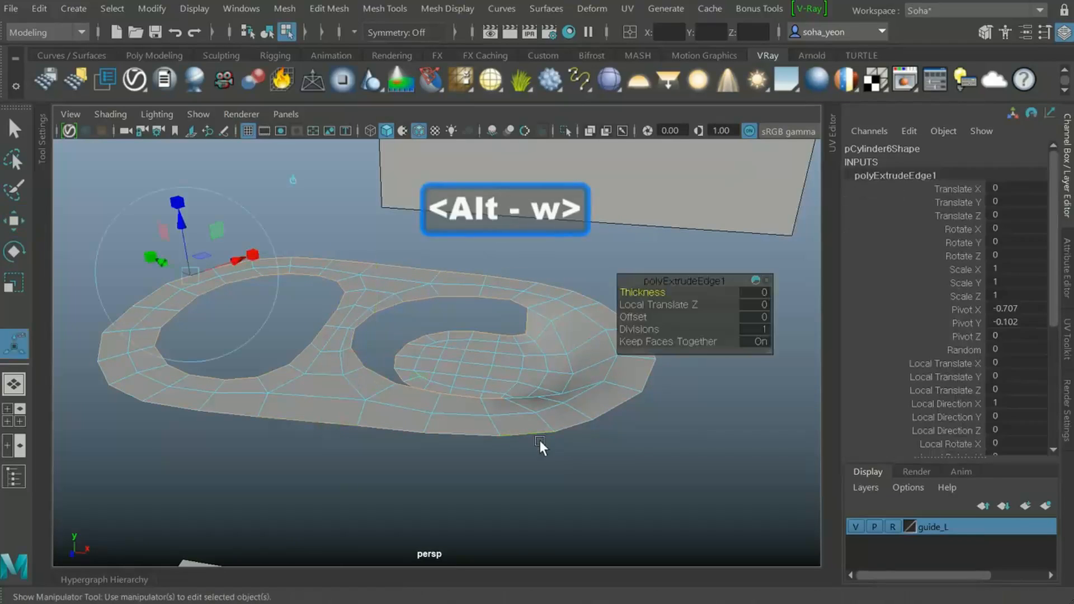
left_click_drag(355, 331, 321, 237, "alt")
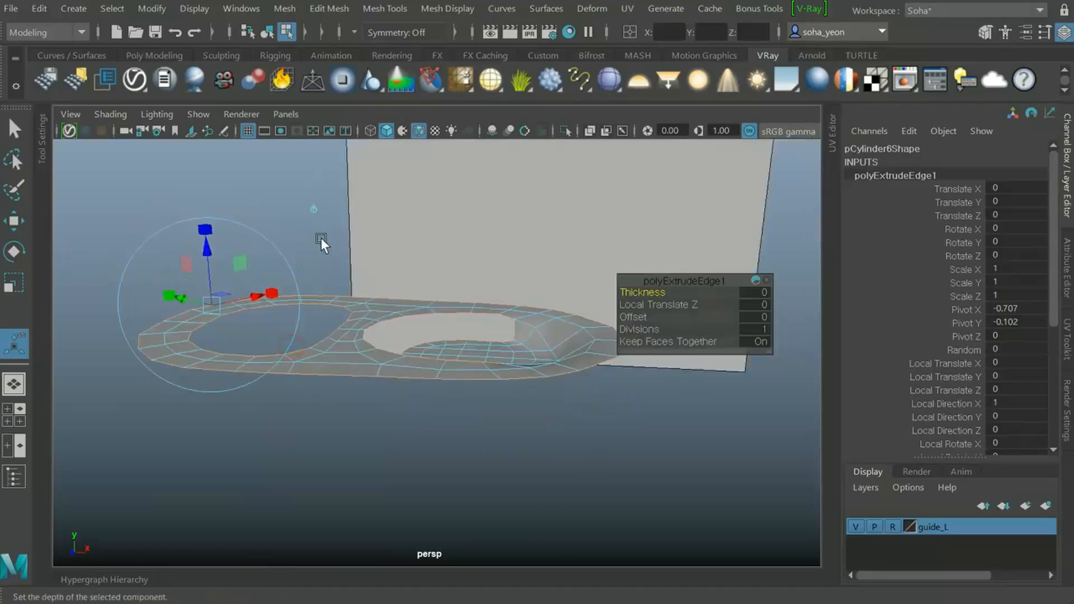
key("alt")
left_click_drag(380, 286, 379, 313)
left_click_drag(383, 338, 410, 314, "alt")
Extrude the lower border edges again with a Local Translate Z of -0.078 to form a lip on the underside
key("alt+w")
left_click_drag(477, 432, 302, 413, "alt")
right_click_drag(302, 413, 539, 476, "alt")
left_click_drag(539, 476, 309, 407, "alt")
middle_click_drag(309, 408, 344, 448, "alt")
middle_click_drag(269, 390, 273, 423, "alt")
left_click_drag(192, 294, 487, 383)
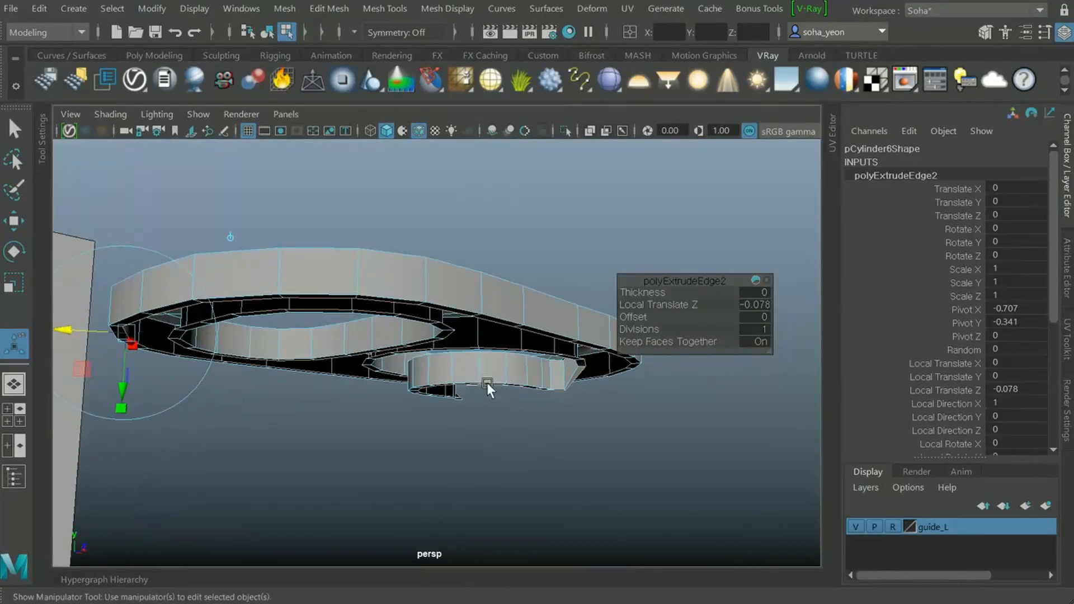
left_click_drag(565, 320, 360, 271, "alt")
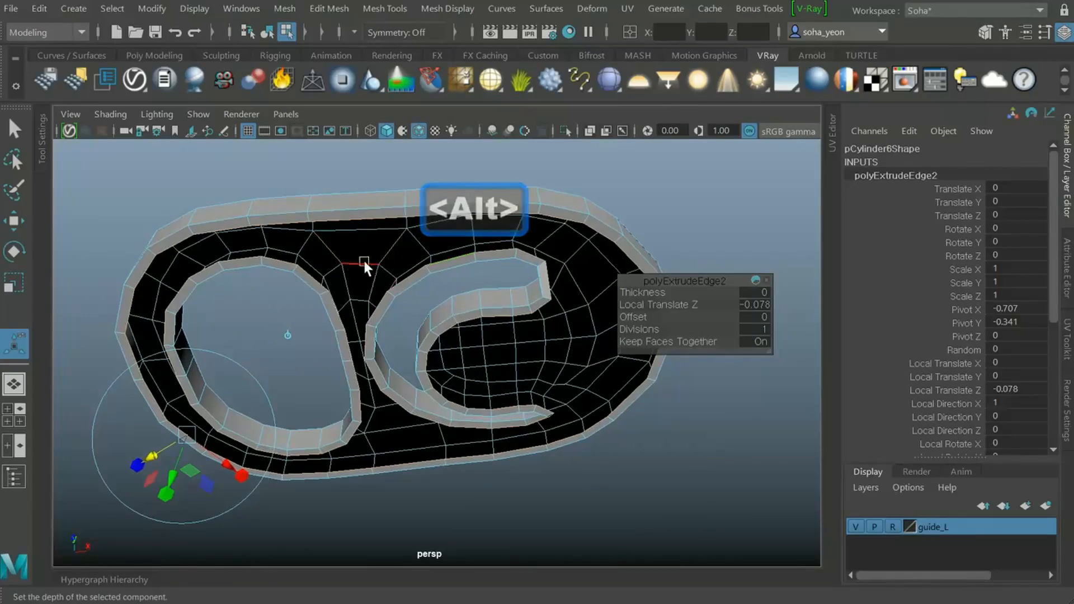
left_click_drag(585, 314, 418, 341, "alt")
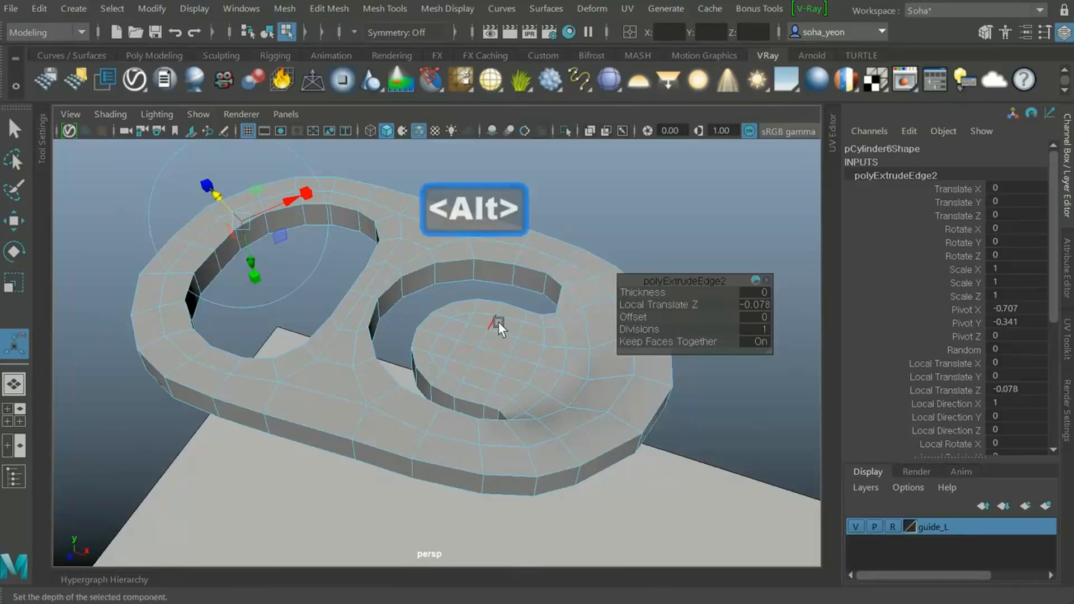
Select the outer rim's top edge loop together with the finger hole's upper and lower edge loops
key("w")
left_click_drag(499, 321, 451, 314, "alt")
right_click_drag(451, 311, 501, 325, "alt")
left_click_drag(482, 304, 544, 315, "alt")
double_click(355, 188)
left_click_drag(350, 241, 322, 242, "alt")
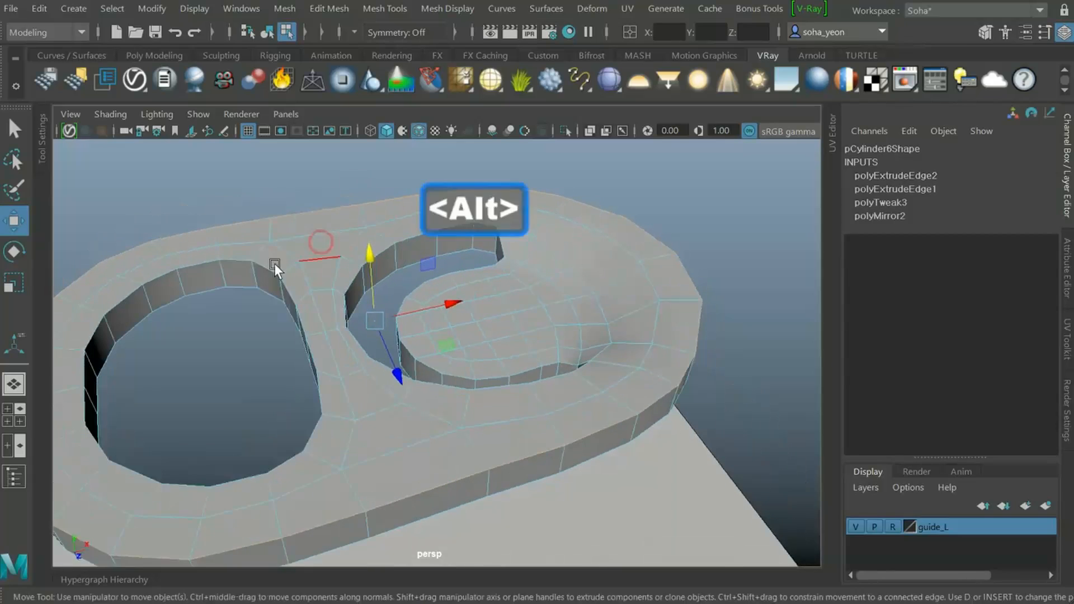
left_click(238, 266, "shift")
double_click(210, 288, "shift")
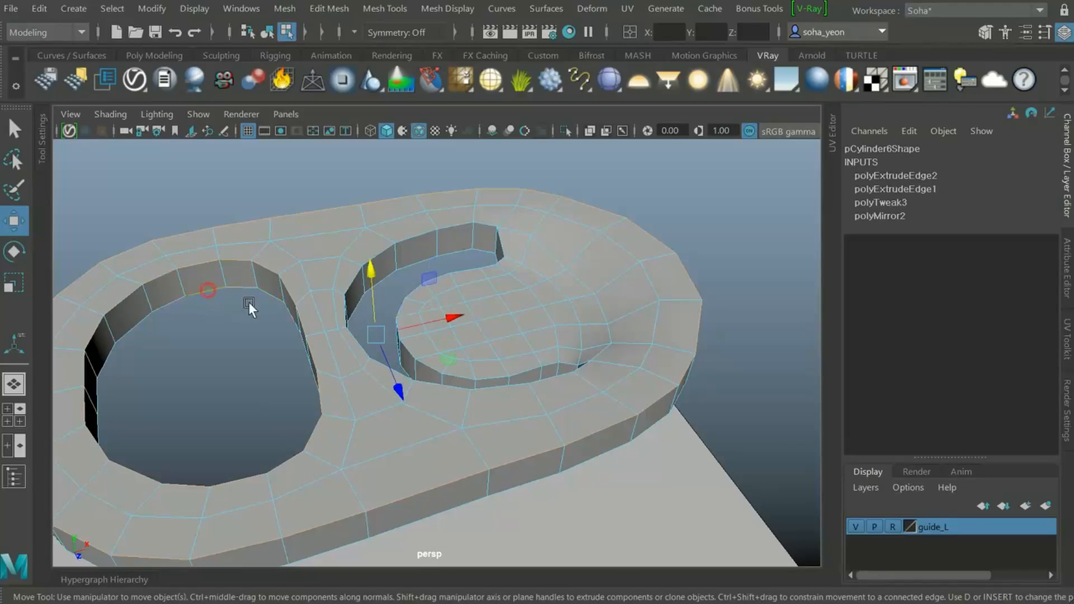
Add the upper and lower edge loops of the C-shaped slot's wall to the selection
left_click_drag(323, 318, 283, 292, "alt")
middle_click_drag(361, 290, 384, 341, "alt")
right_click_drag(420, 362, 562, 385, "alt")
left_click(456, 306, "shift")
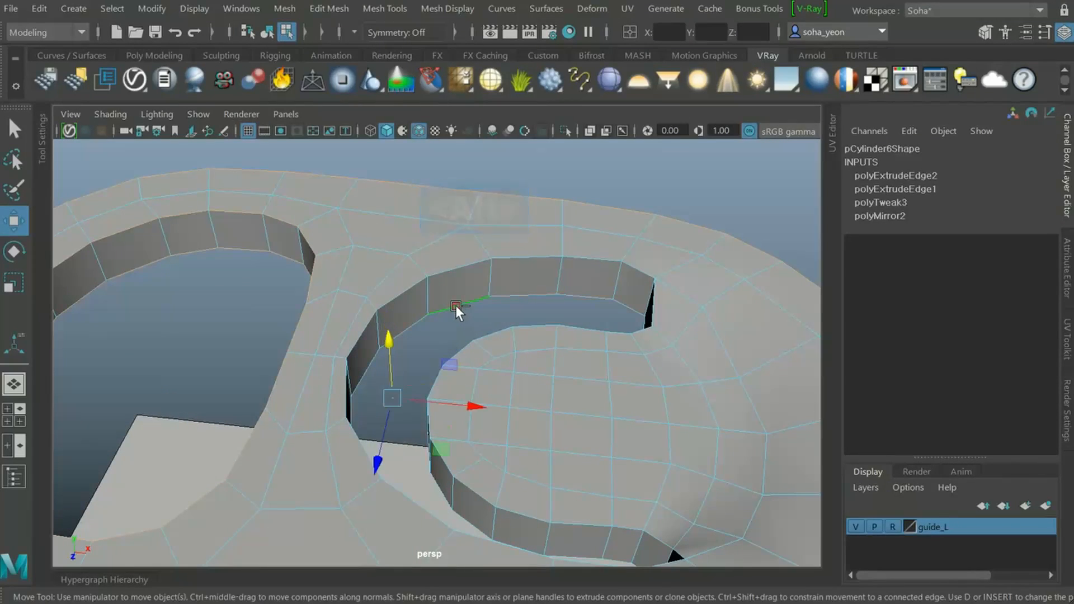
double_click(448, 260, "shift")
left_click_drag(565, 311, 680, 309, "alt")
middle_click_drag(476, 321, 512, 441, "alt")
left_click_drag(364, 437, 403, 425, "alt")
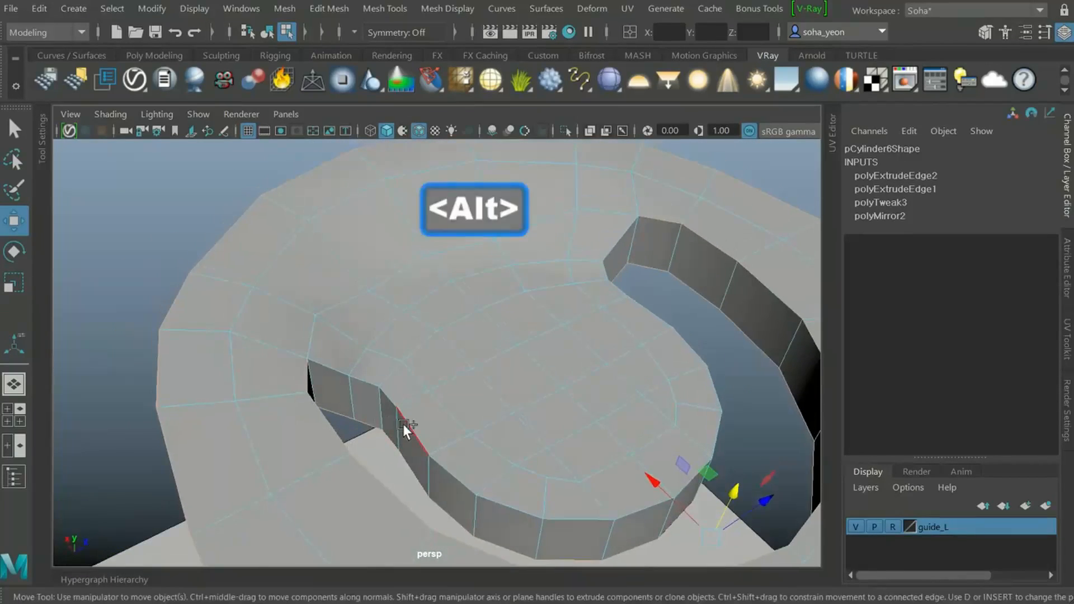
Add the remaining wall edges to the bevel selection and check it from the underside
left_click(405, 426, "shift")
left_click_drag(404, 376, 521, 391, "alt")
left_click_drag(618, 392, 646, 383, "alt")
left_click(627, 367, "shift")
left_click_drag(424, 413, 354, 412, "alt")
left_click(291, 357, "shift")
left_click_drag(483, 421, 488, 384, "alt")
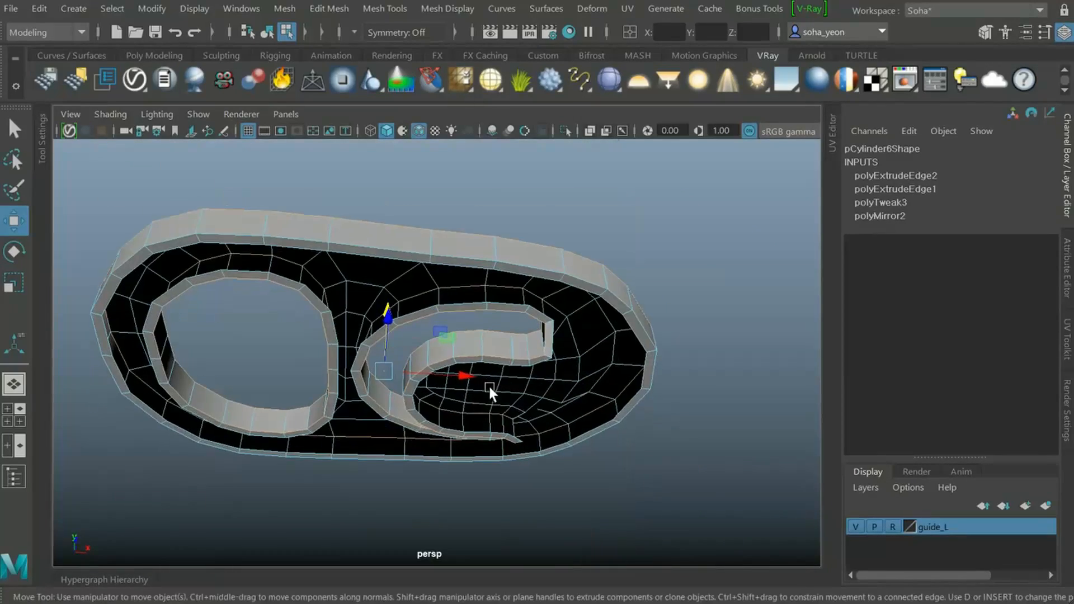
Bevel the selected edge loops with 2 segments and a fraction of 1
left_click_drag(395, 250, 447, 352, "alt")
key("shift+b")
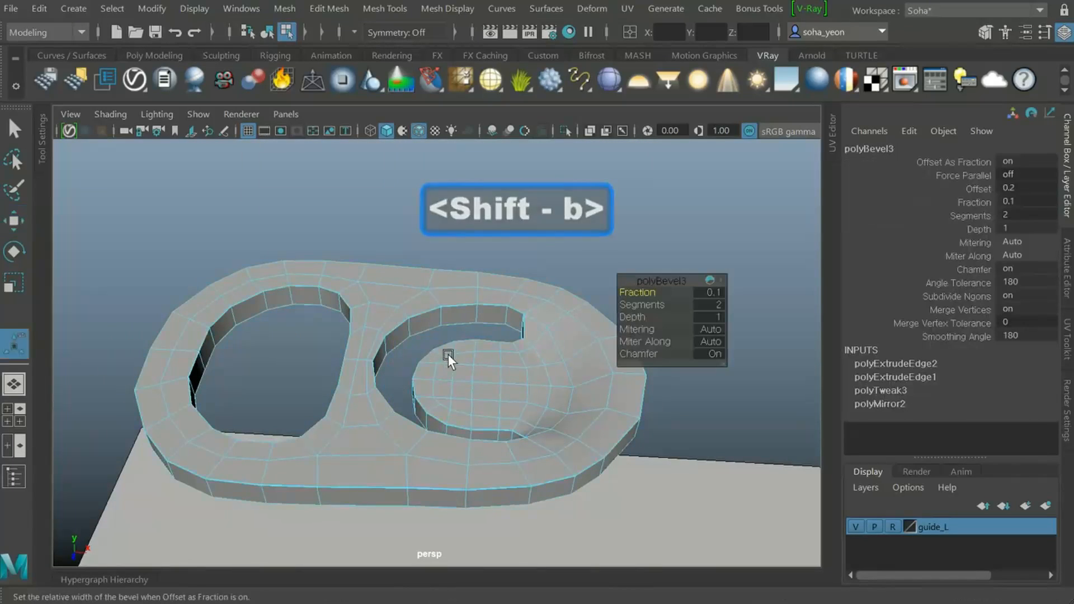
left_click_drag(449, 354, 655, 292, "alt")
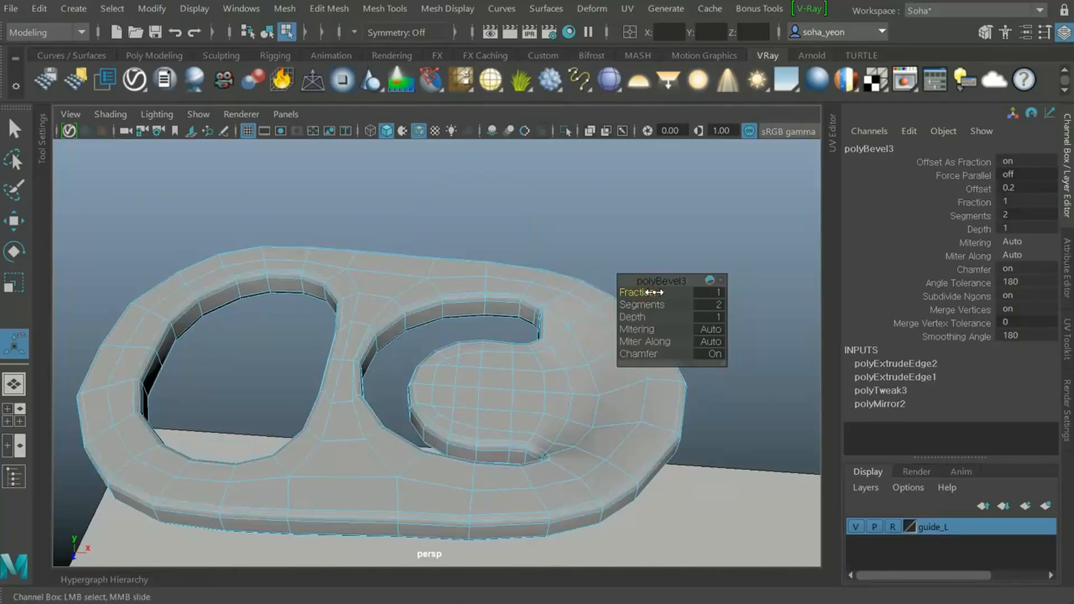
left_click_drag(587, 333, 610, 336, "alt")
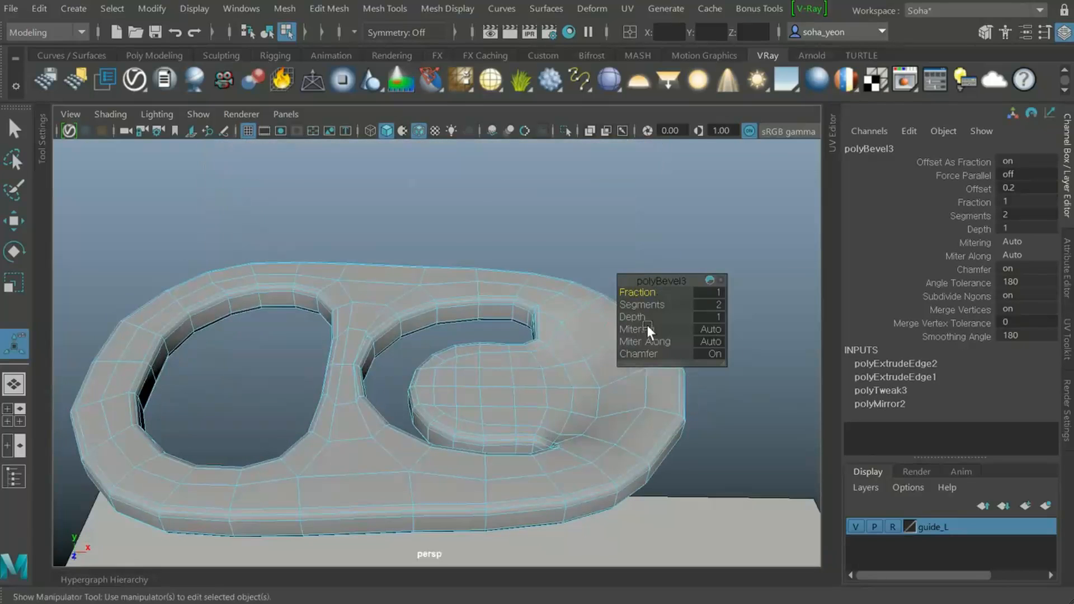
Try a bevel fraction of 2 and inspect the rounding around the slot and the narrow bridge
left_click(716, 292)
type("2")
key("Return")
left_click_drag(352, 398, 381, 352, "alt")
scroll(423, 415, "up", 2)
scroll(300, 415, "up", 5)
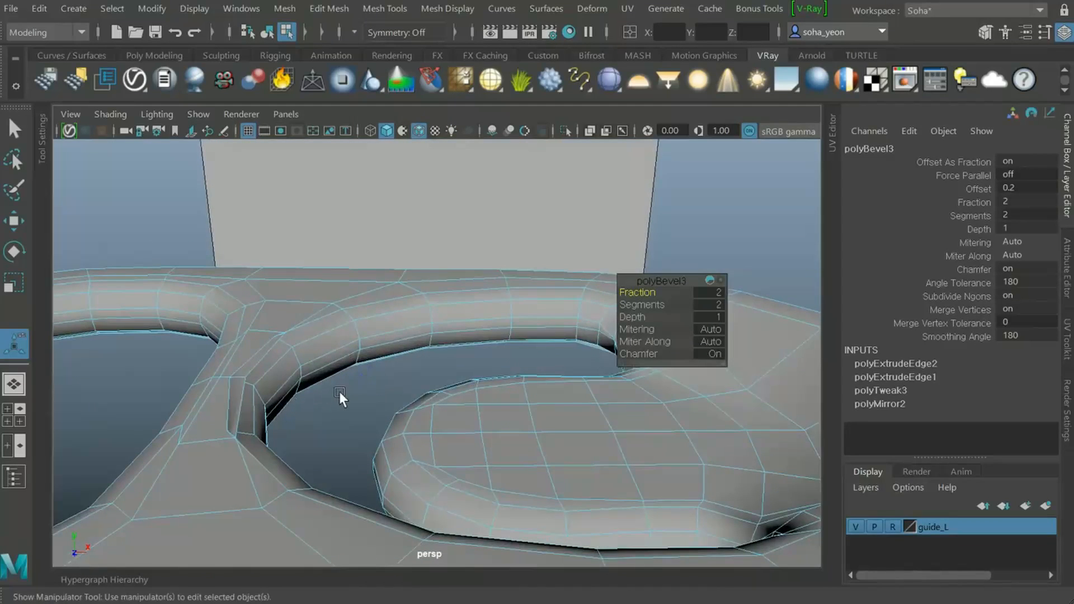
left_click_drag(336, 393, 391, 392, "alt")
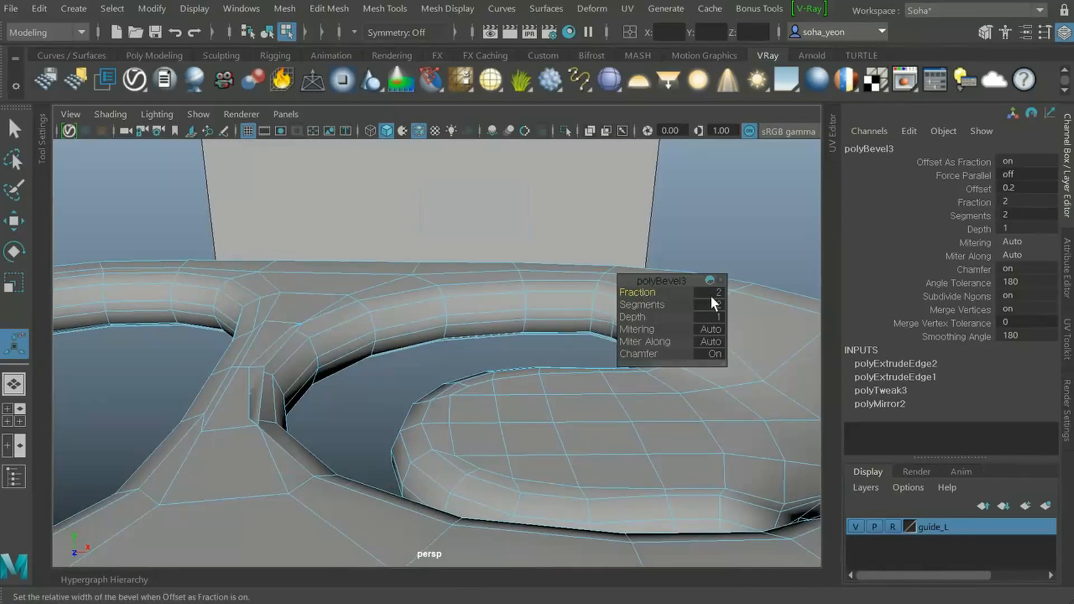
Set the bevel fraction to 1.5 and check the bevelled edges around the bridge between the two openings
type(".5")
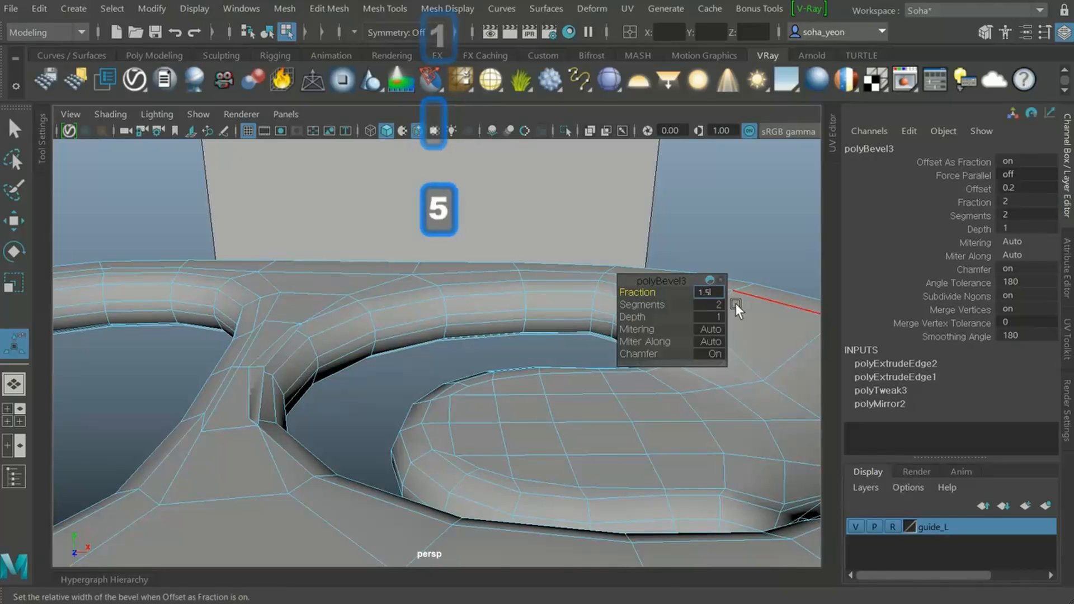
key("Return")
right_click_drag(468, 421, 360, 431, "alt")
mouse_move(407, 439)
left_mouse_down("alt")
mouse_move(408, 480)
mouse_move(415, 458)
left_mouse_up("alt")
middle_click_drag(415, 458, 415, 454, "alt")
left_click_drag(413, 452, 431, 401, "alt")
right_click_drag(431, 400, 493, 380, "alt")
left_click_drag(323, 319, 421, 388, "alt")
Move the symmetric vertex pair on the bridge's slot side along X, away from the C-shaped slot
key("alt+2")
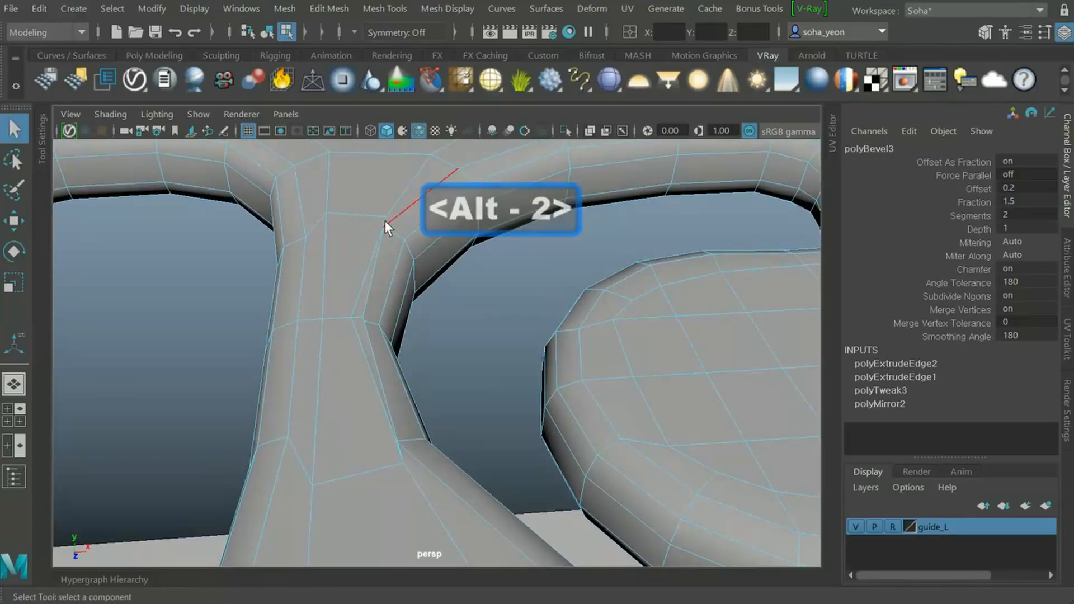
key("alt+1")
left_click(385, 214)
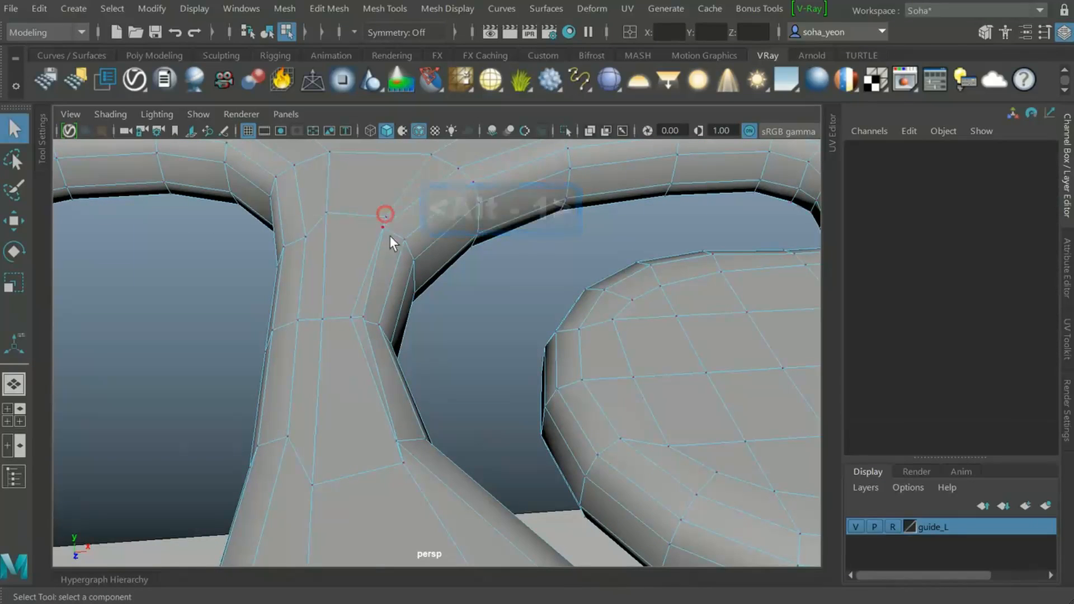
left_click(401, 463)
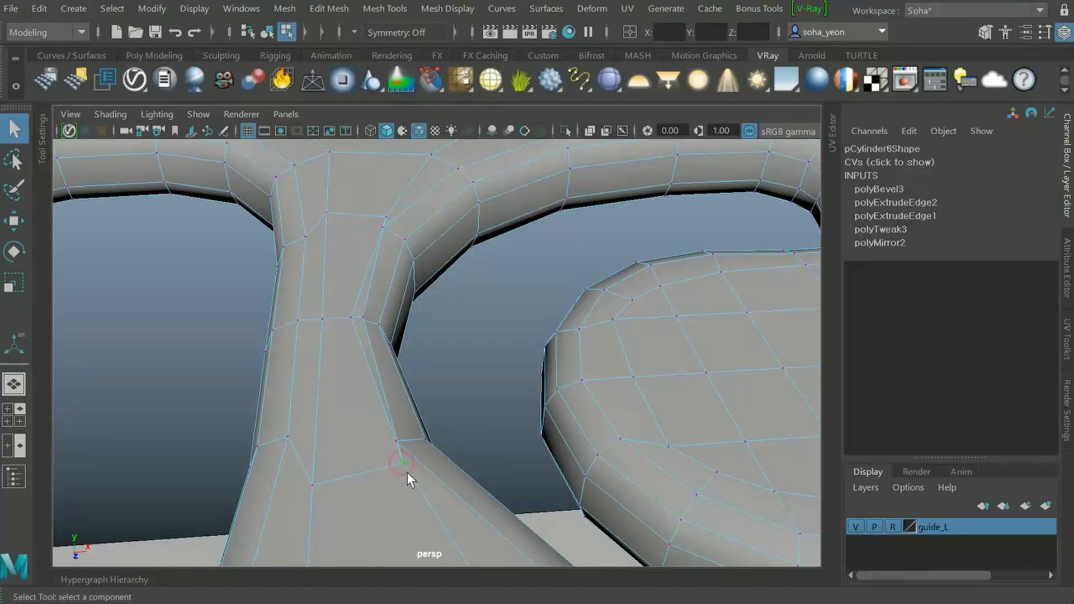
left_click(386, 214, "shift")
key("w")
left_click_drag(474, 308, 442, 307)
right_click_drag(397, 335, 496, 340, "alt")
left_click(496, 340)
Scale the vertex pair on the bridge's middle edge line closer together along Z
left_click(327, 300)
left_click_drag(361, 304, 376, 335)
right_click_drag(377, 334, 377, 327, "alt")
left_click(364, 211)
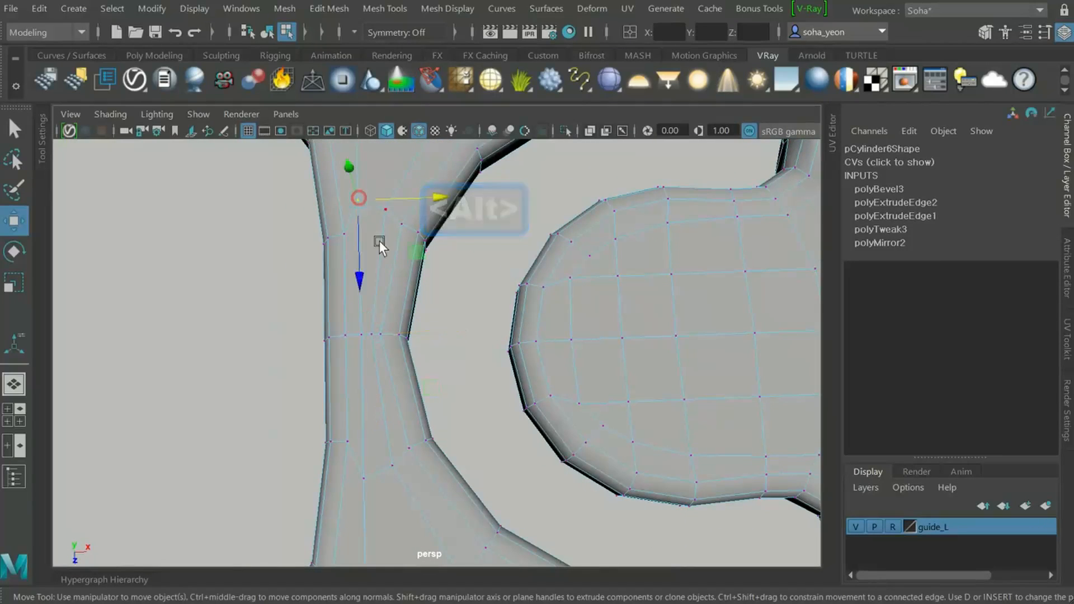
left_click(364, 476, "shift")
key("r")
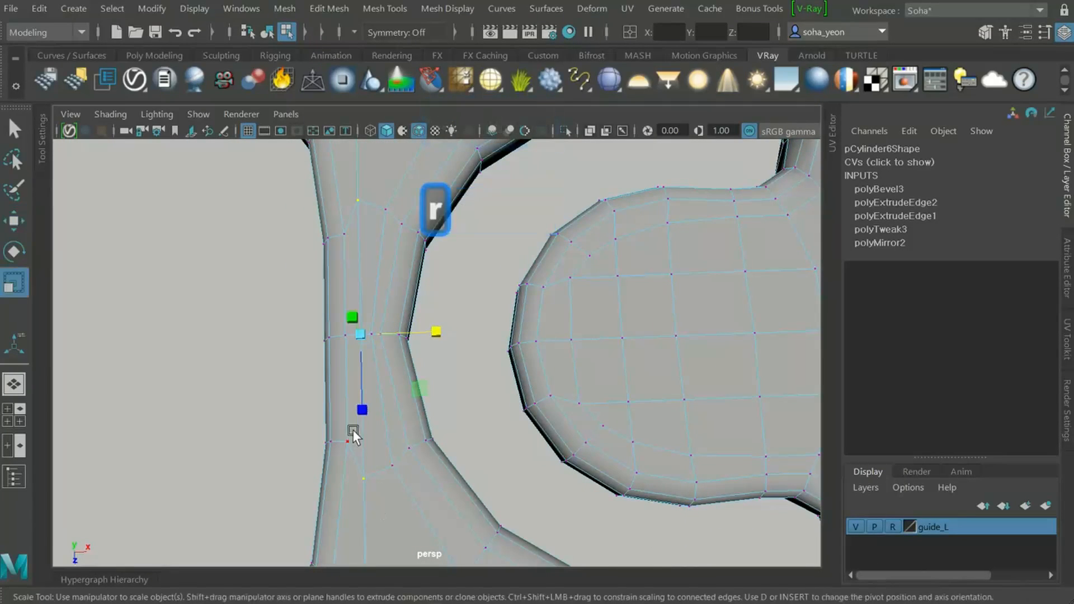
left_click_drag(360, 408, 362, 405)
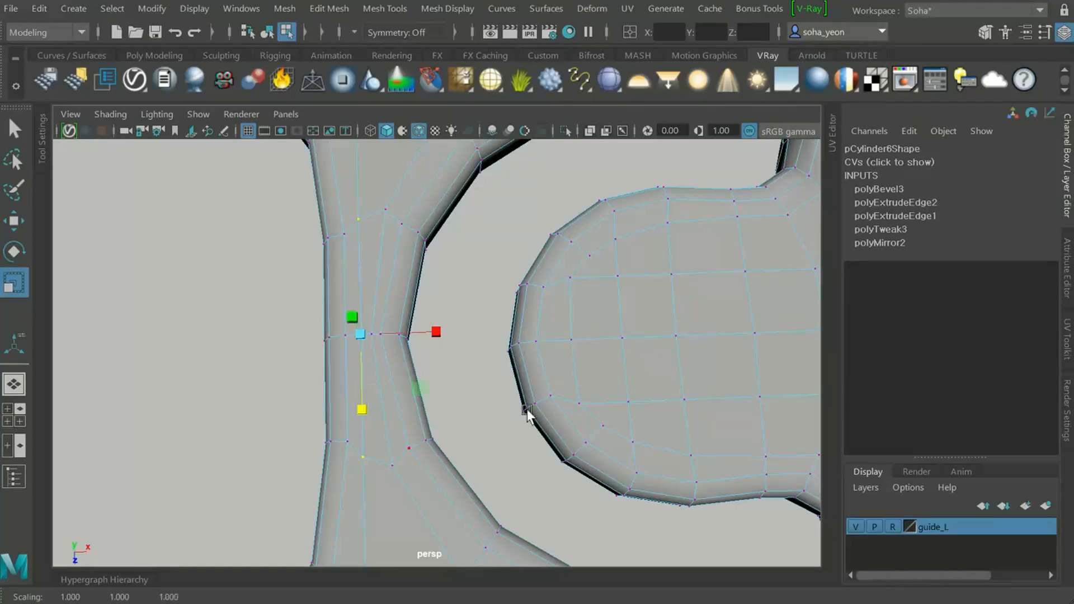
Cut an edge from the middle rim vertex at each end of the C-shaped slot to the nearby outer vertex with Multi-Cut
scroll(433, 397, "down", 5)
middle_click_drag(551, 426, 496, 449, "alt")
left_click_drag(492, 476, 563, 452, "alt")
scroll(562, 452, "up", 6)
middle_click_drag(548, 366, 416, 529, "alt")
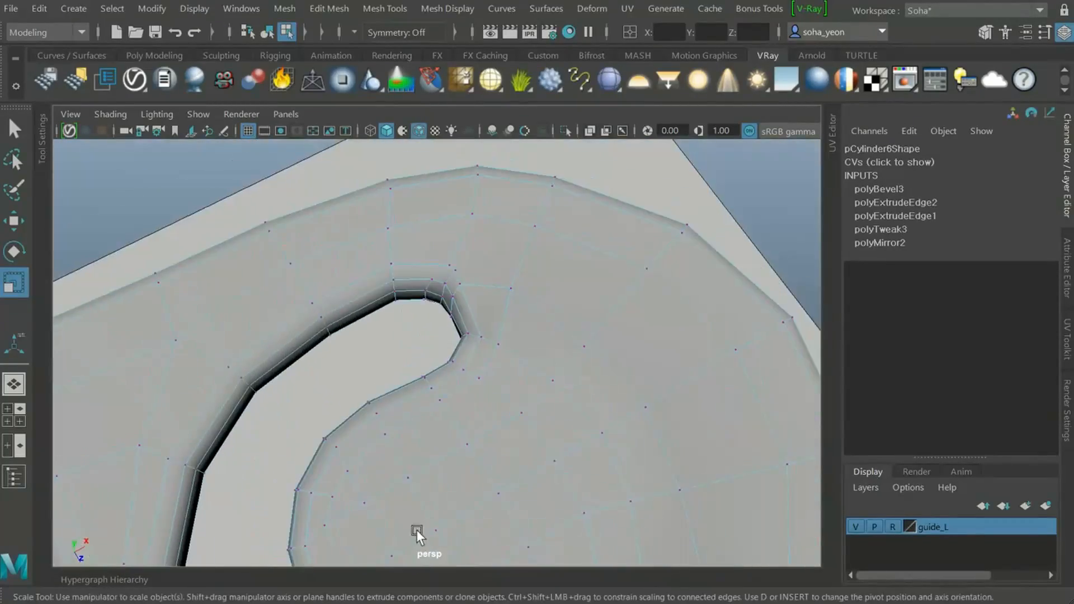
left_click_drag(416, 529, 416, 470, "alt")
scroll(416, 470, "up", 4)
middle_click_drag(416, 470, 465, 504, "alt")
left_click_drag(465, 504, 529, 388, "alt")
scroll(512, 369, "up", 2)
scroll(529, 388, "up", 3)
middle_click_drag(529, 388, 446, 372, "alt")
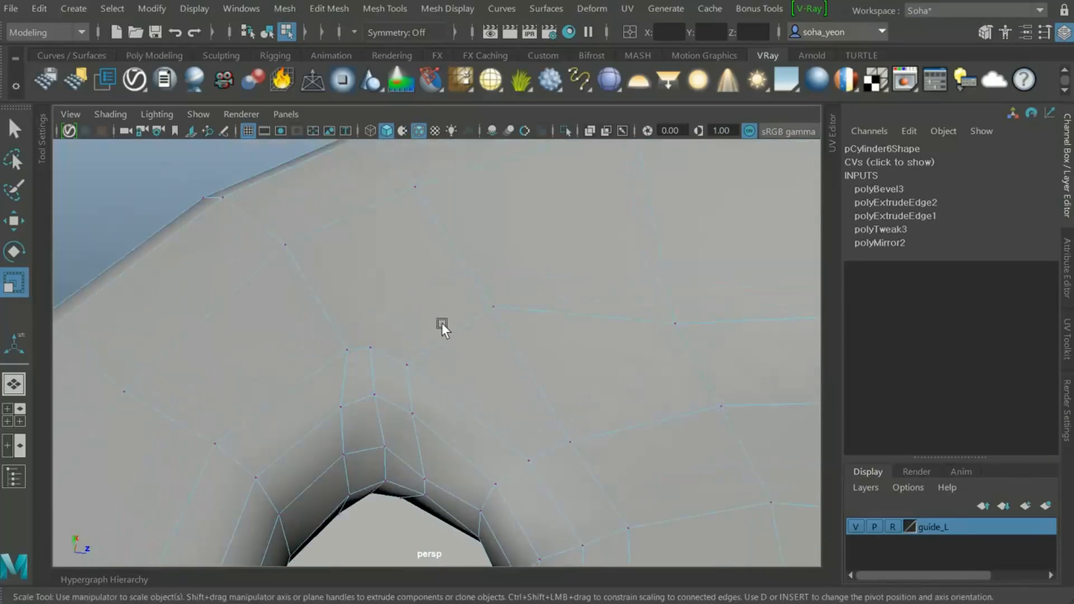
key("alt+s")
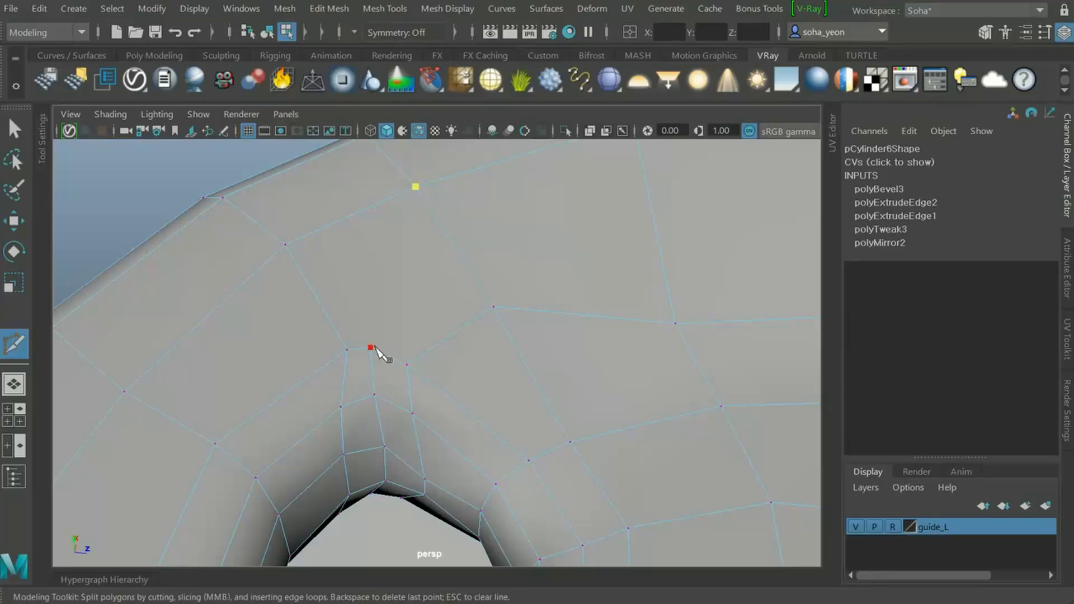
right_click_drag(456, 386, 624, 446, "alt")
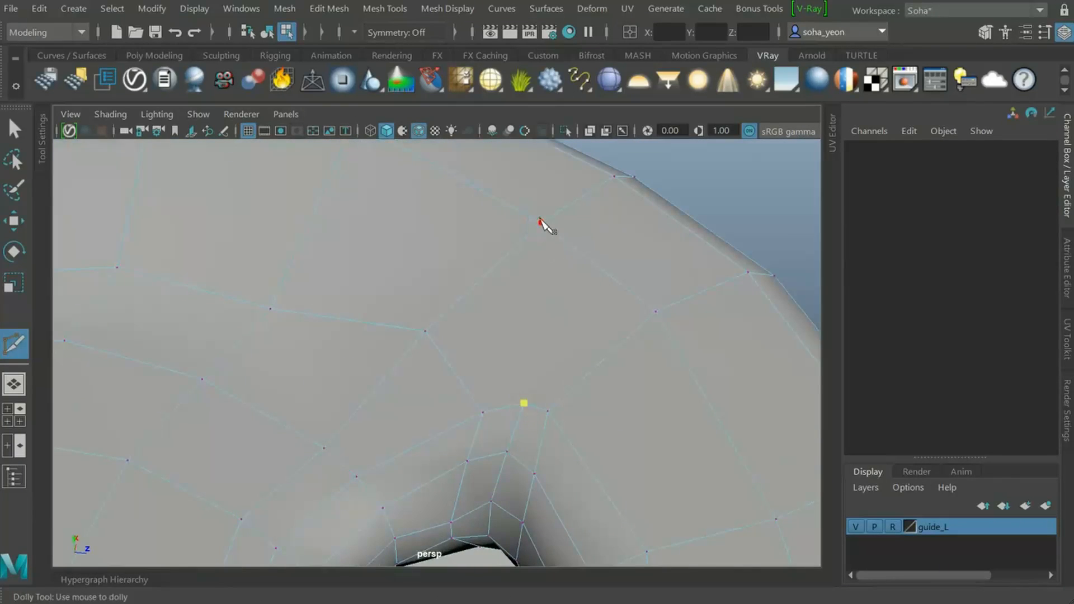
right_click_drag(617, 352, 434, 491, "alt")
Average the small cluster of vertices around the new cut at one end of the C-shaped slot
left_click_drag(434, 491, 469, 421, "alt")
key("w")
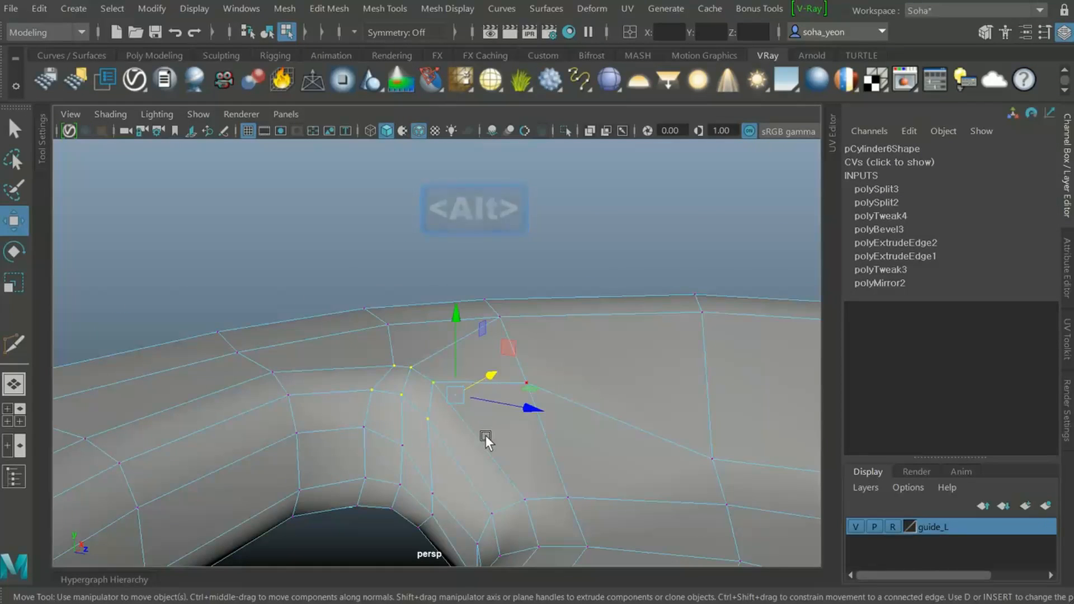
key("4")
mouse_move(481, 468)
left_mouse_down("alt")
mouse_move(449, 455)
mouse_move(468, 466)
left_mouse_up("alt")
left_click_drag(610, 382, 485, 396, "ctrl")
right_click_drag(485, 396, 480, 351, "alt")
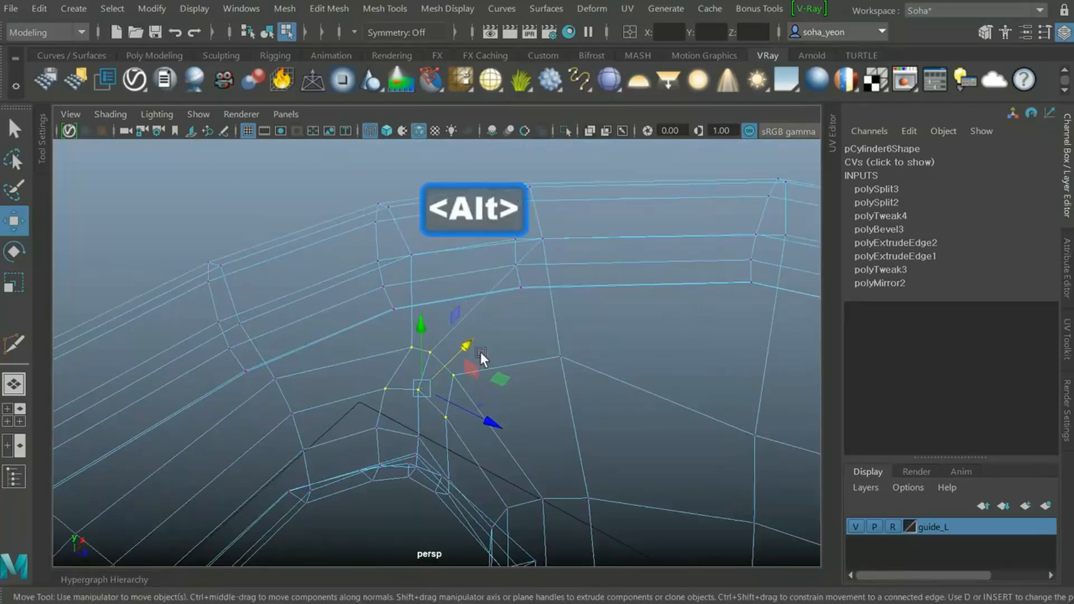
left_click(330, 8)
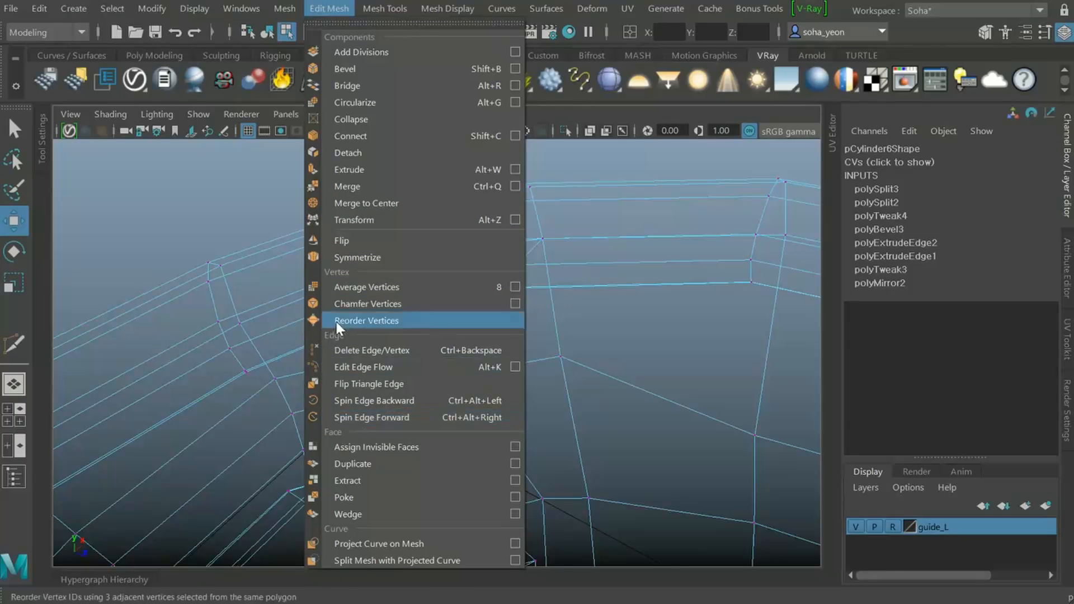
left_click(370, 289)
Repeat Average Vertices on the matching vertex cluster at the other end of the C-shaped slot
left_click_drag(453, 416, 486, 443, "alt")
right_click_drag(511, 446, 412, 406, "alt")
middle_click_drag(412, 406, 379, 388, "alt")
left_click_drag(379, 389, 629, 398, "alt")
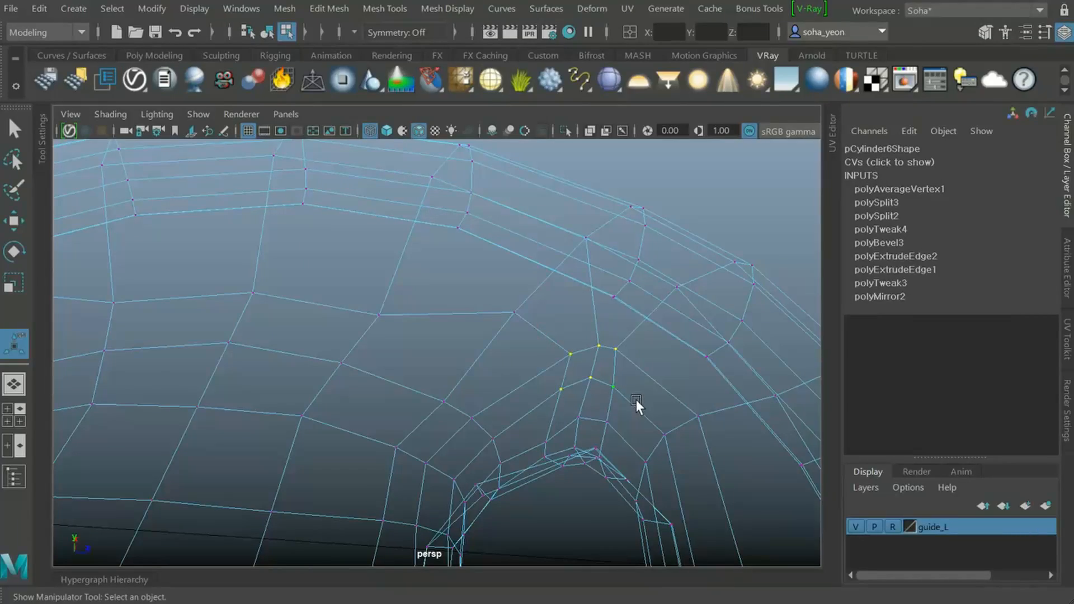
key("g")
Return to shaded object mode and inspect the smoothed pull tab around the slot ends
left_click_drag(408, 487, 410, 448, "alt")
right_click_drag(502, 412, 344, 408, "alt")
left_click_drag(345, 409, 434, 415, "alt")
right_click_drag(435, 415, 355, 399, "alt")
key("alt+grave")
key("5")
left_click_drag(474, 431, 410, 412, "alt")
left_click(627, 351)
left_click_drag(521, 343, 468, 375, "alt")
left_click(467, 367)
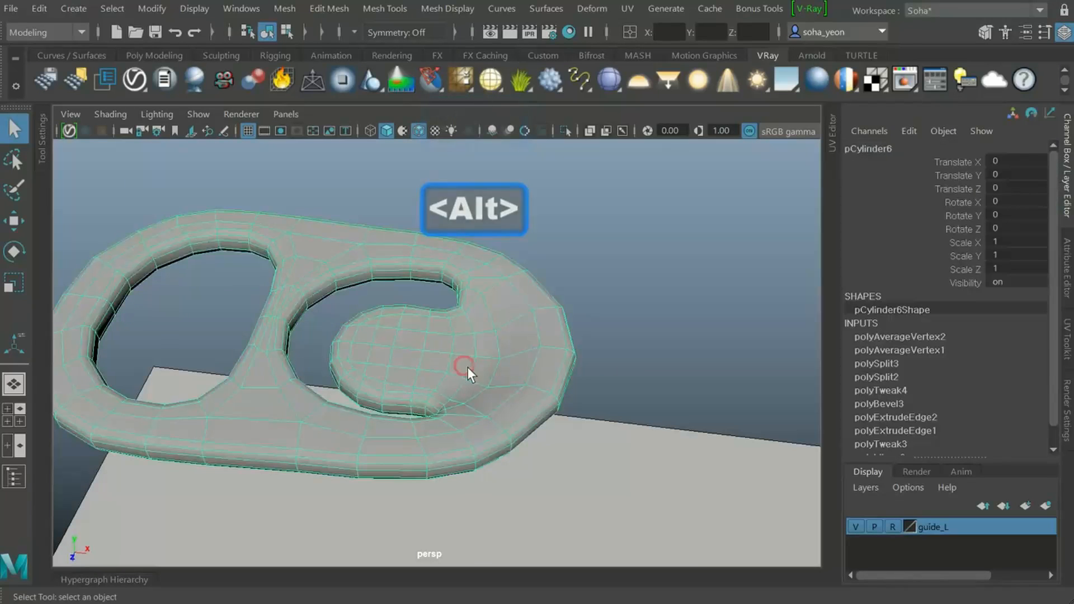
key("alt+shift+w")
left_click(611, 334)
left_click(549, 345)
left_click(681, 338)
left_click_drag(681, 338, 519, 355, "alt")
left_click(456, 365)
right_click_drag(456, 365, 559, 361, "alt")
left_click_drag(556, 353, 533, 358, "alt")
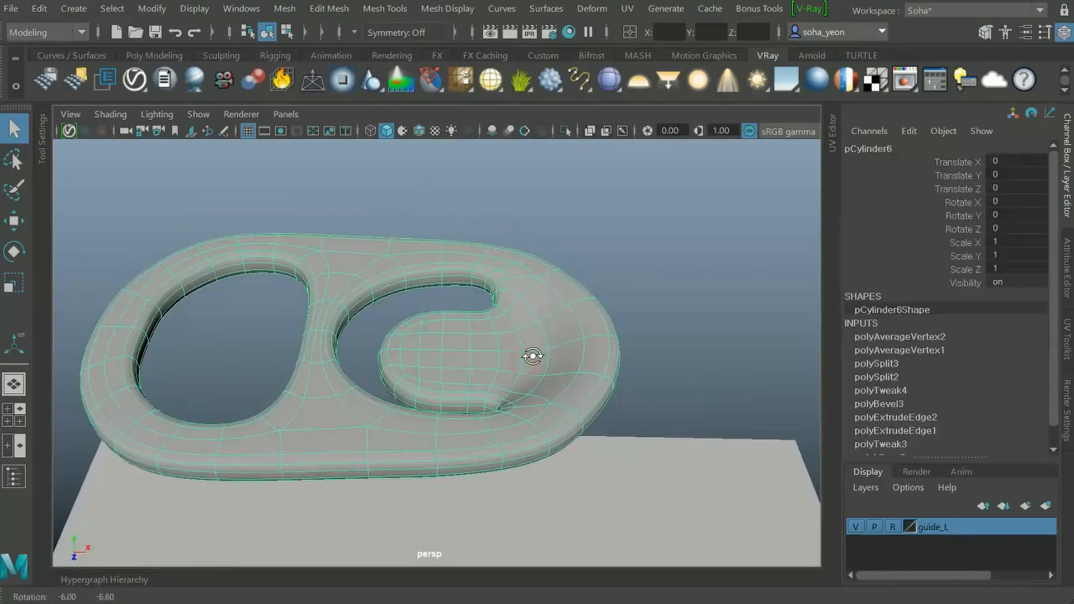
Display the unsmoothed tab in the top view with X-ray and textures, framed on the round rivet of the reference image
key("shift+2")
right_click_drag(540, 358, 691, 413, "alt")
key("1")
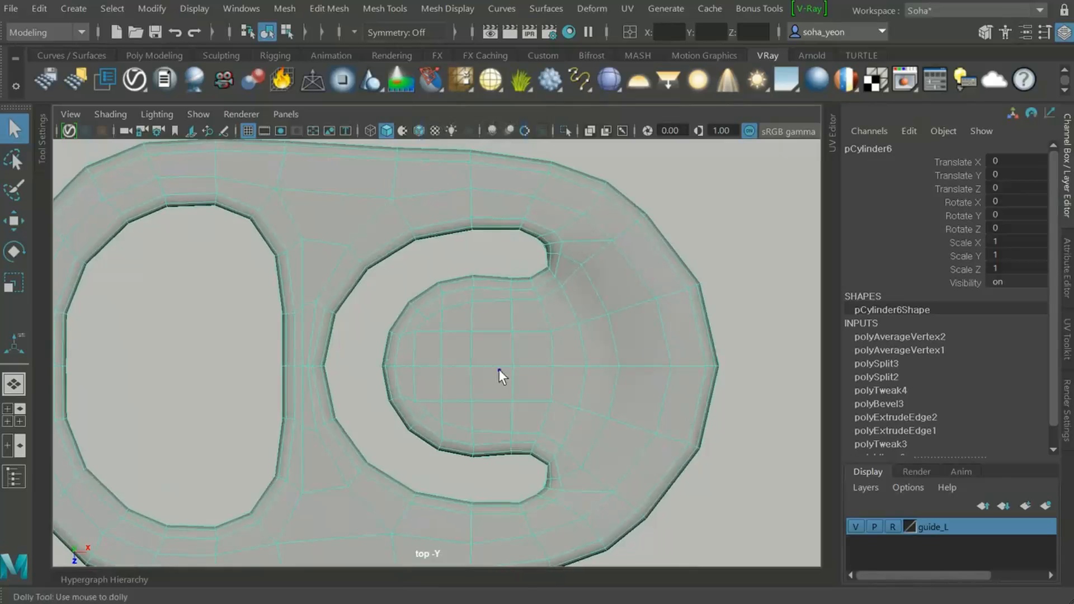
right_click_drag(499, 369, 640, 407, "alt")
middle_click_drag(513, 351, 489, 352, "alt")
right_click_drag(489, 352, 615, 380, "alt")
middle_click_drag(485, 337, 471, 344, "alt")
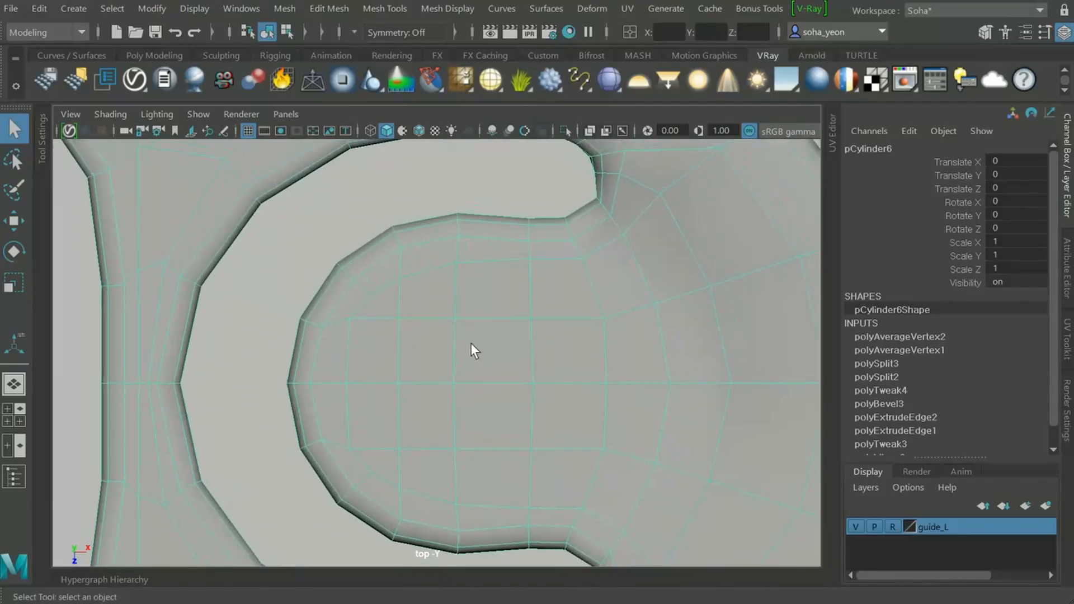
right_click_drag(498, 370, 569, 391, "alt")
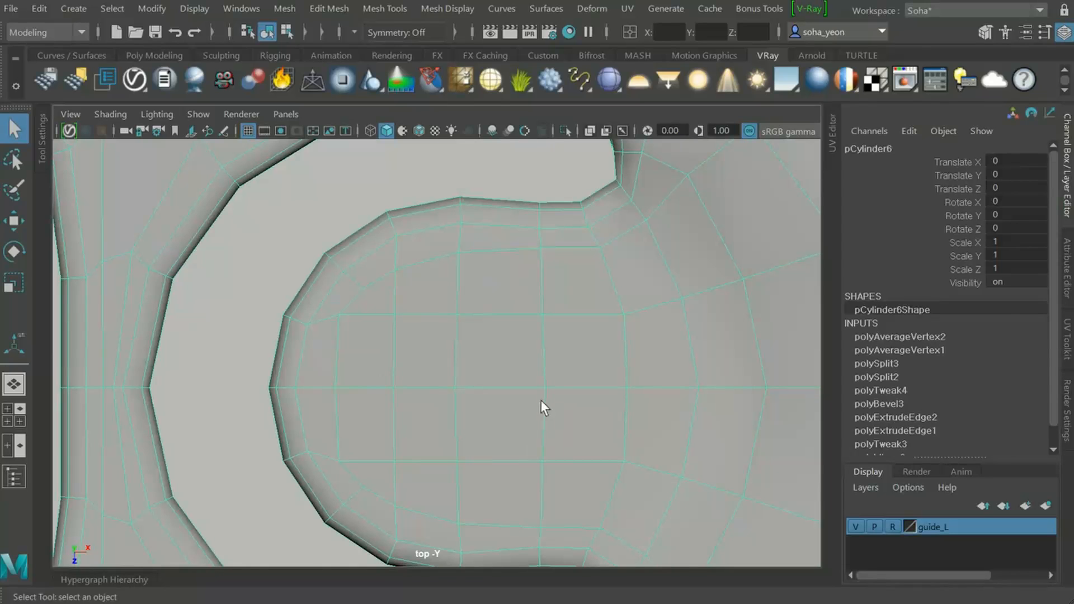
key("alt+shift+x")
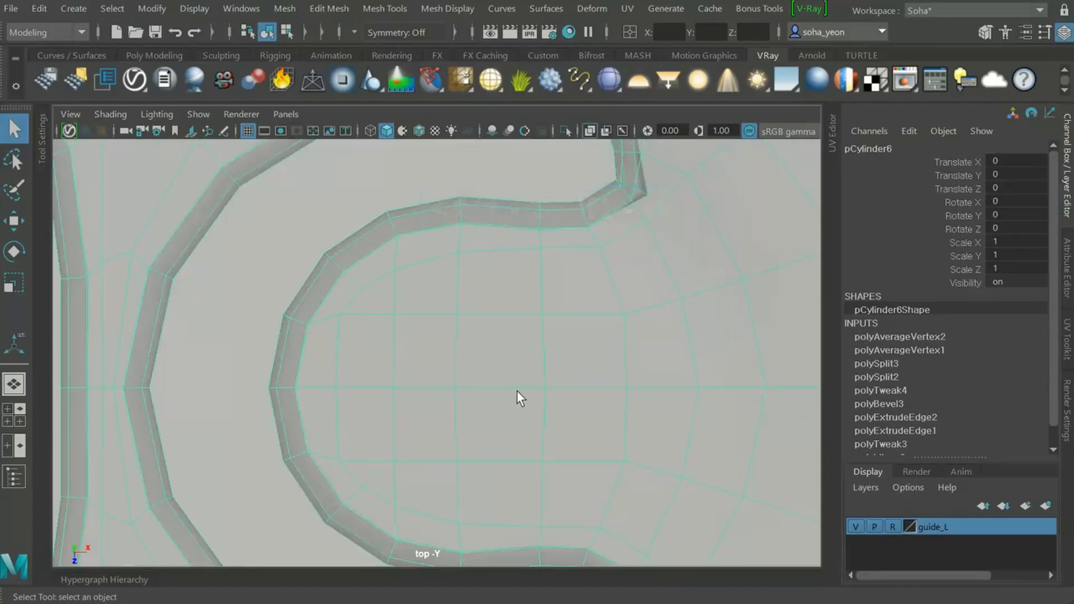
key("6")
middle_click_drag(516, 376, 437, 372, "alt")
right_click_drag(428, 372, 455, 376, "alt")
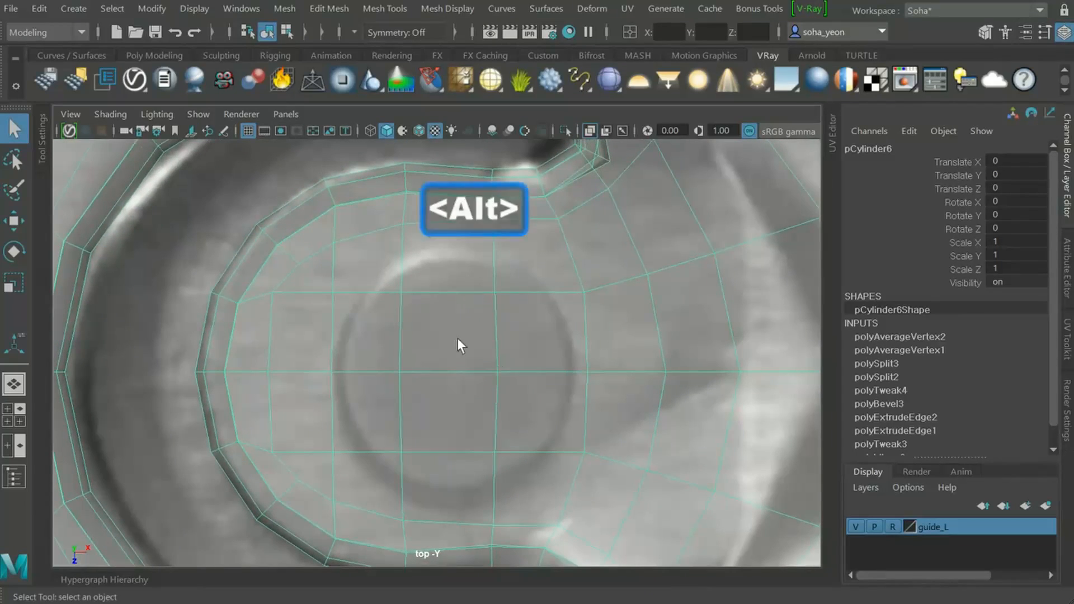
Select the central faces of the tab's tongue over the reference rivet and grow the selection by one ring
key("alt+3")
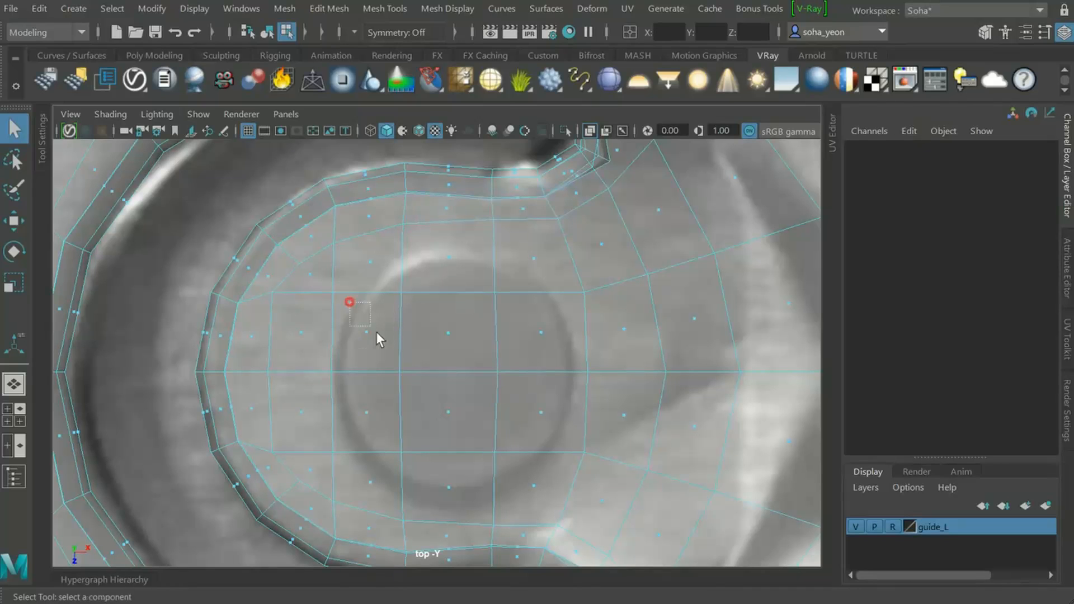
left_click_drag(475, 421, 479, 426)
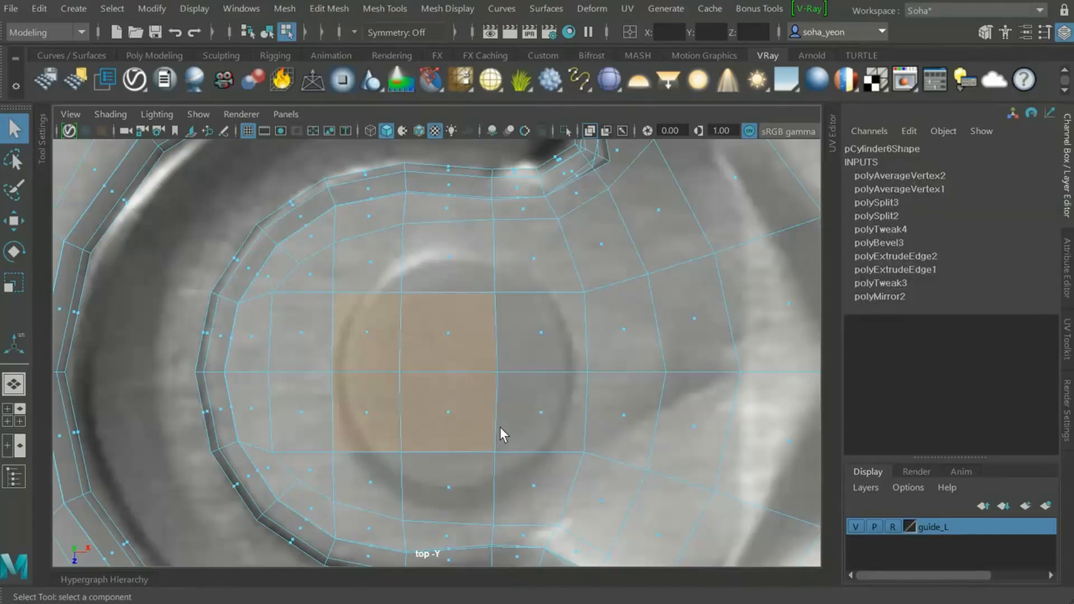
key("shift+period")
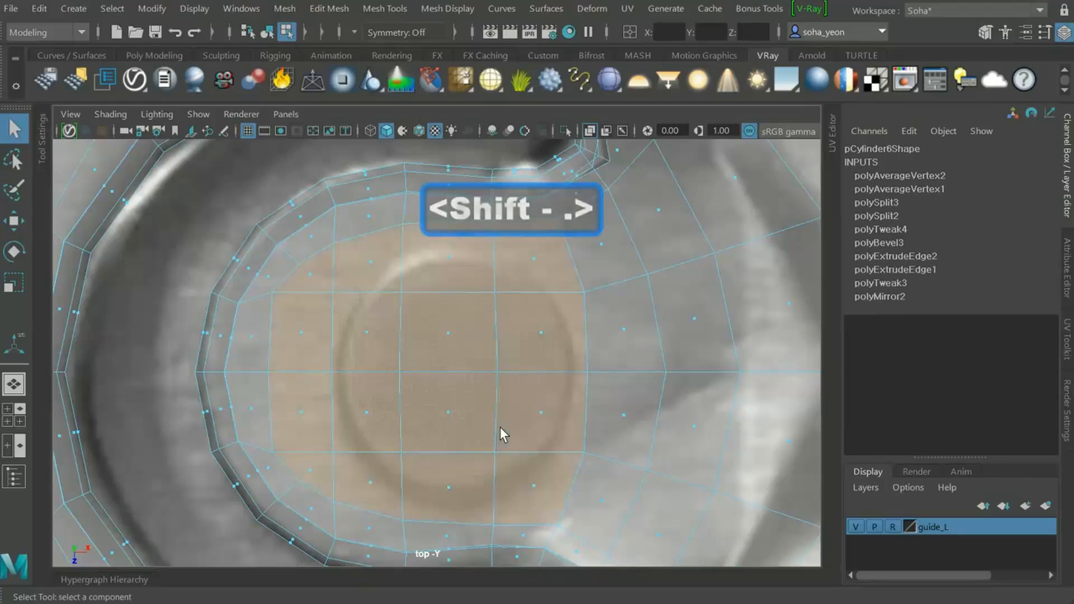
left_click(111, 9)
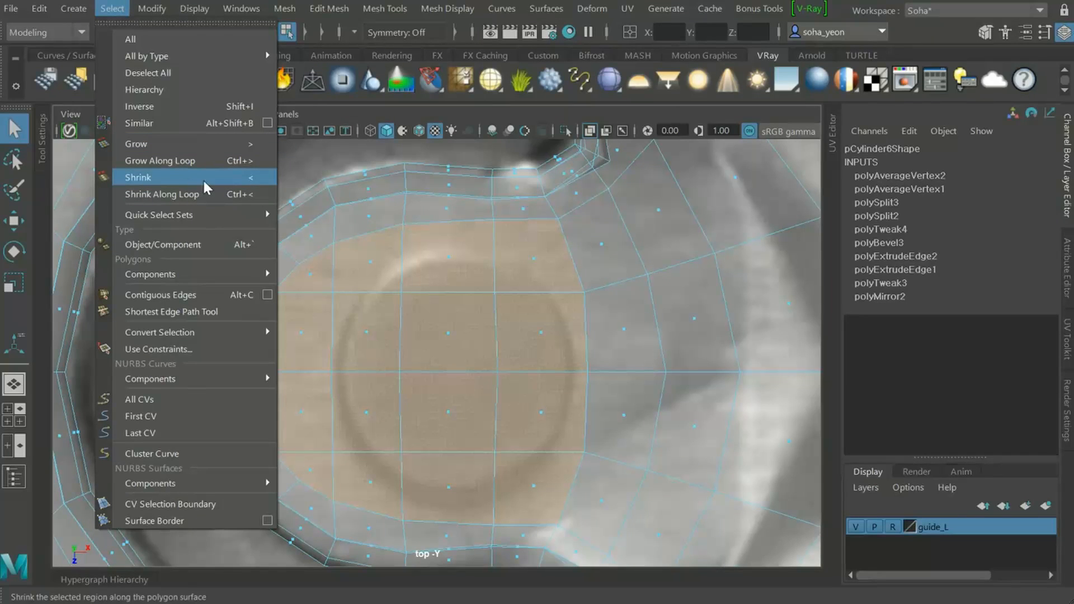
left_click(505, 111)
right_click_drag(460, 368, 496, 370, "alt")
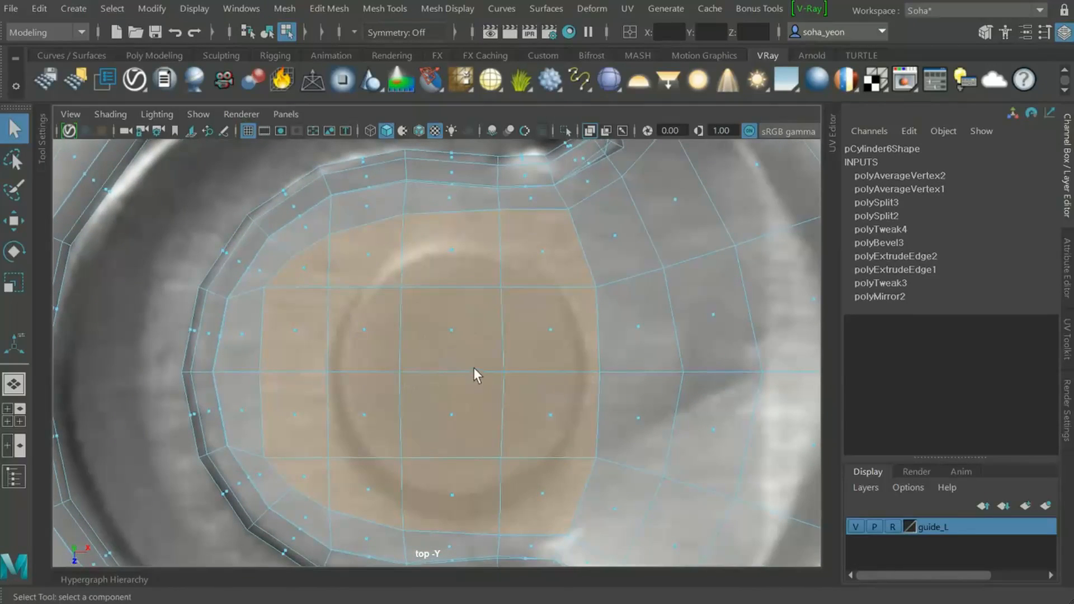
Extrude the selected tongue faces and scale them inward to roughly the size of the reference rivet
key("alt+w")
left_click_drag(643, 317, 652, 318)
key("ctrl")
key("ctrl+z")
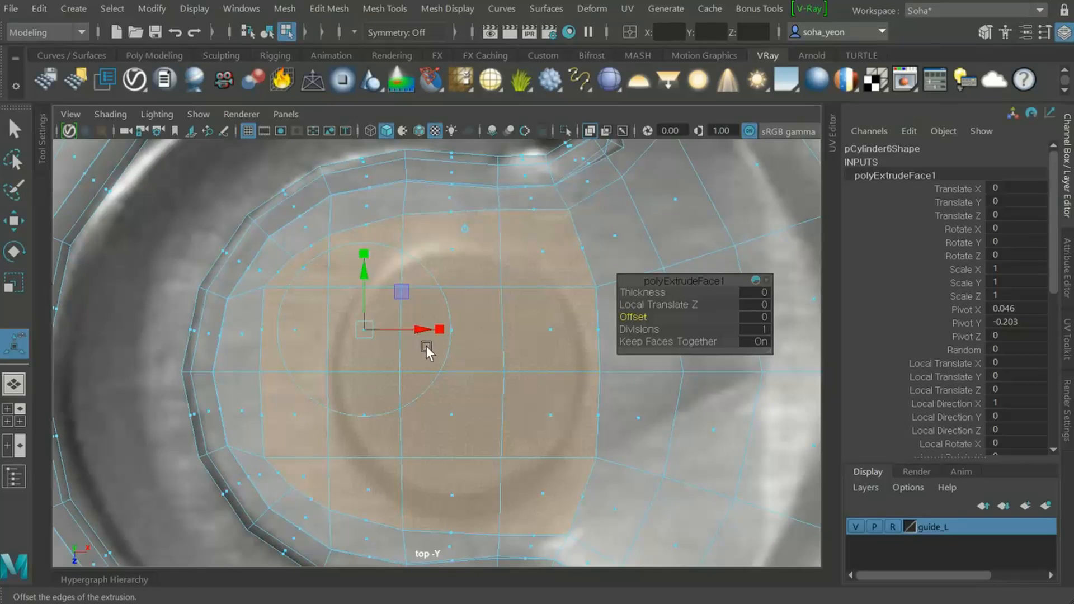
key("r")
left_click_drag(424, 370, 354, 383)
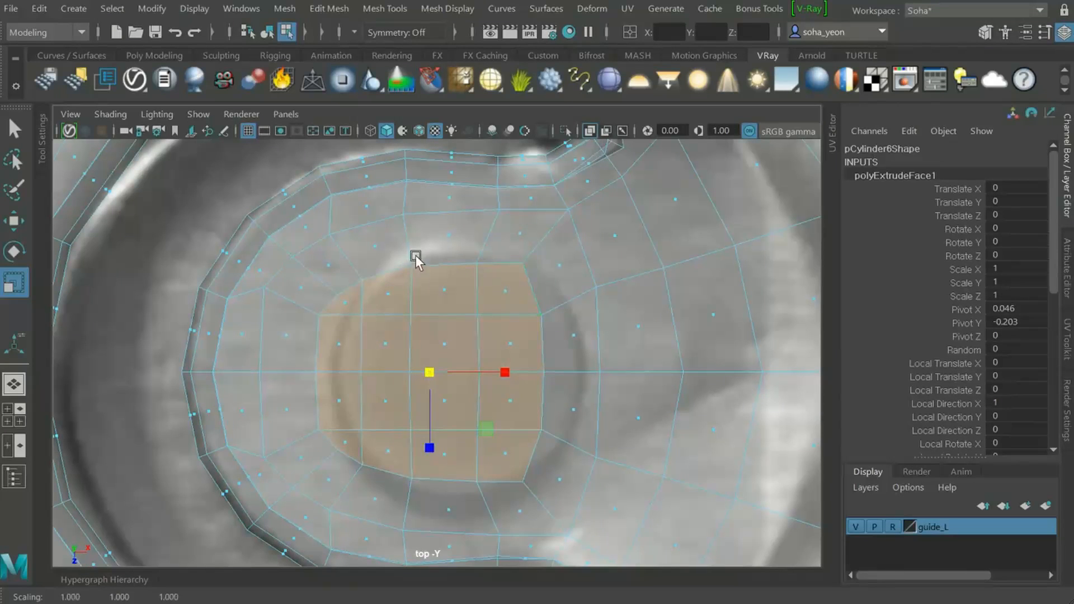
Circularize the extruded faces, then move them along X and enlarge them slightly to match the reference rivet
left_click(330, 9)
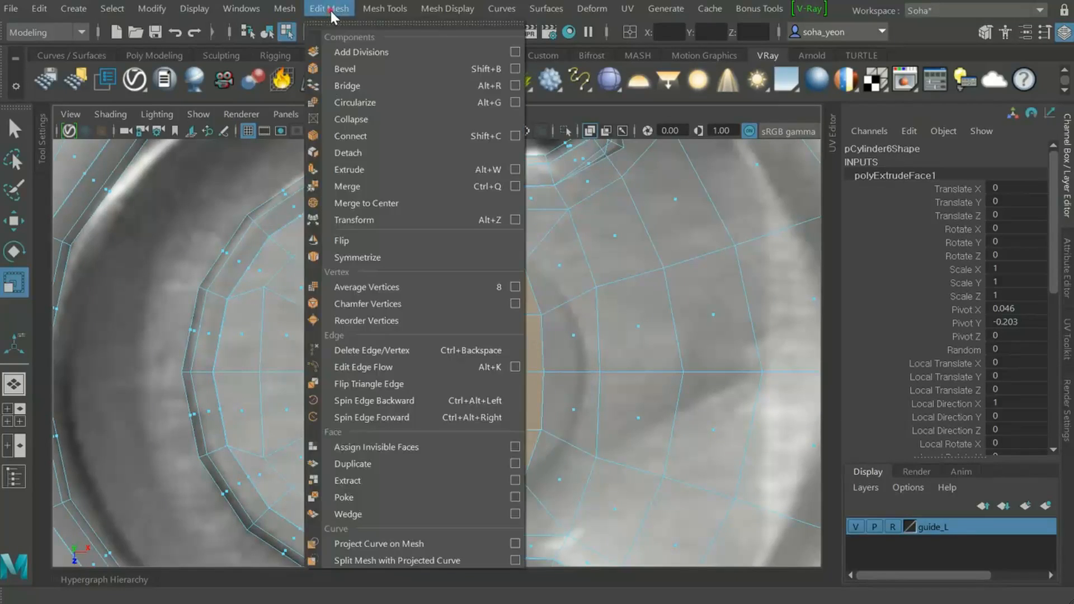
left_click(363, 102)
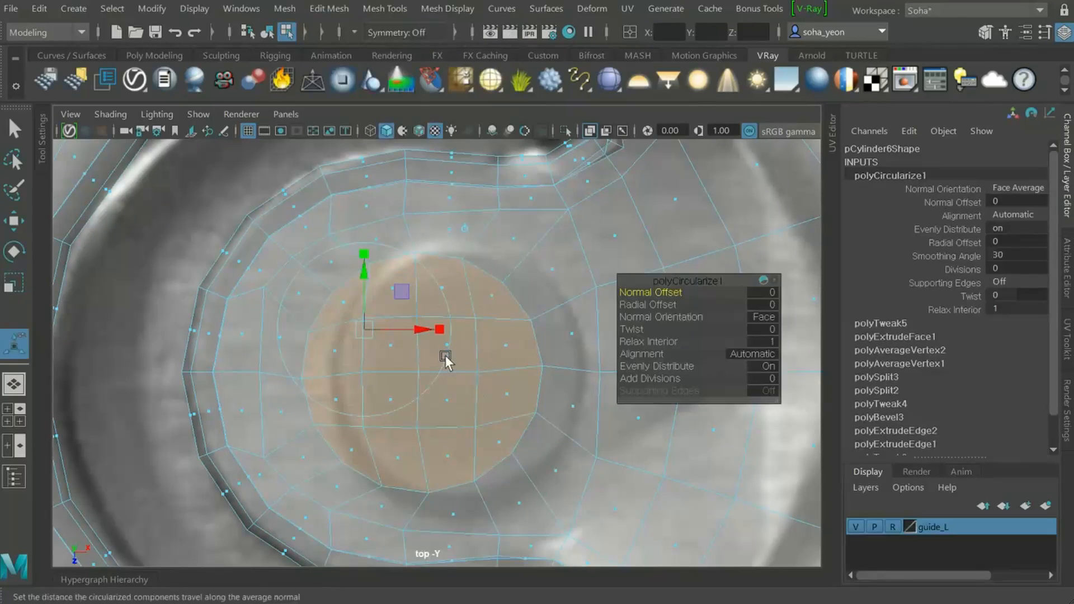
key("w")
left_click_drag(509, 369, 543, 370)
key("r")
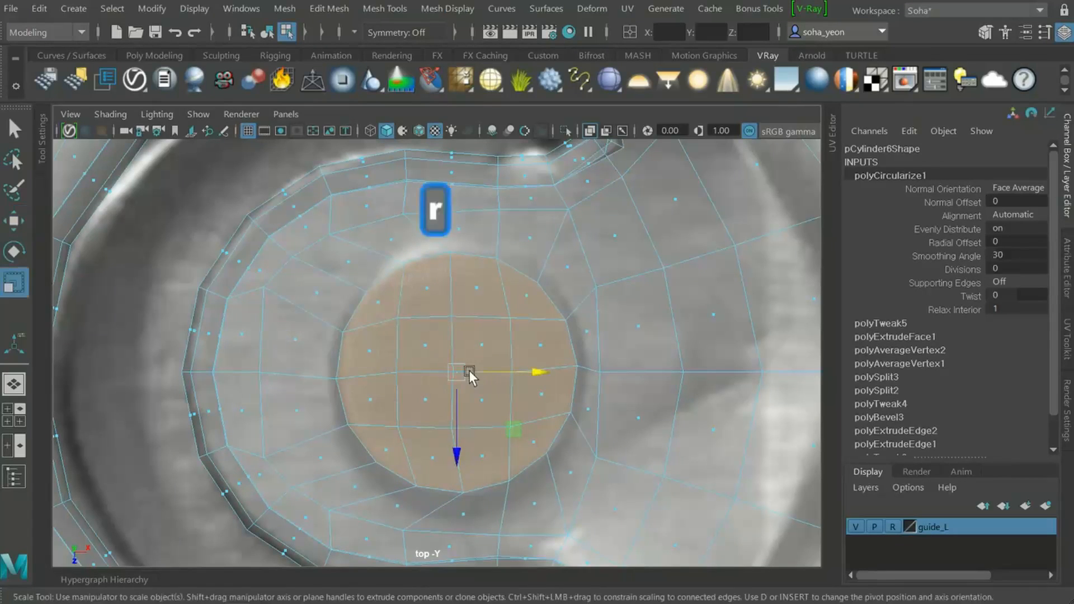
left_click_drag(456, 370, 466, 371)
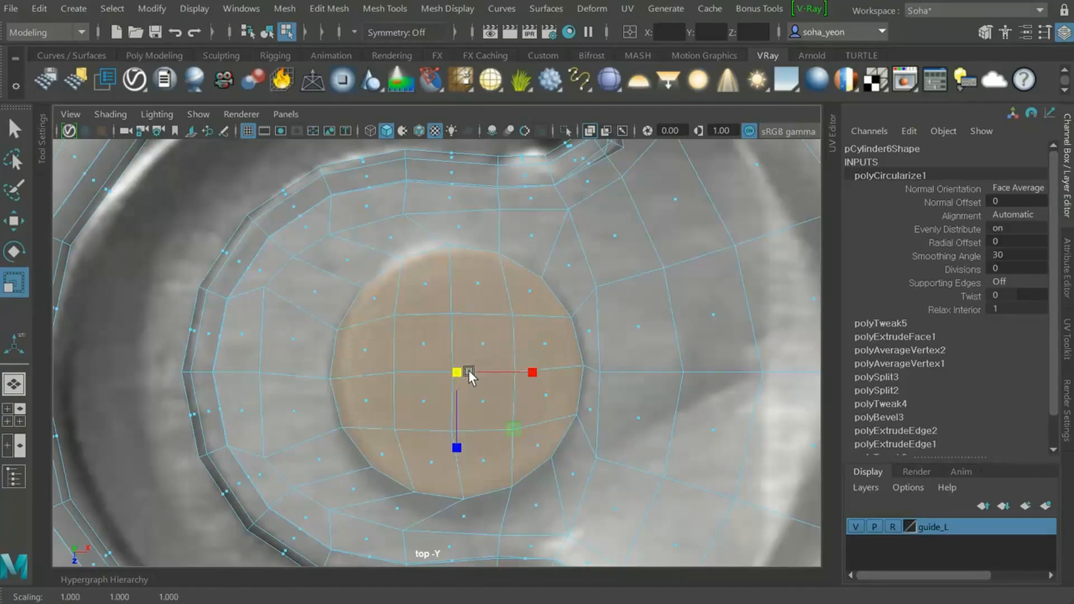
middle_click_drag(503, 366, 469, 356, "alt")
scroll(471, 361, "up", 1)
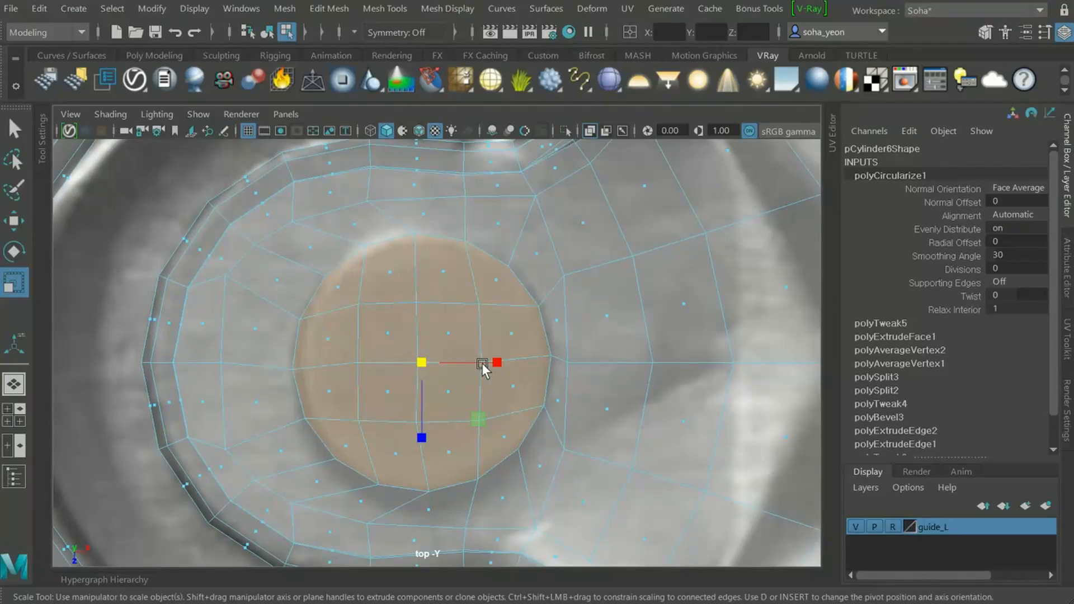
Extrude the circular faces upward in the perspective view with a Local Translate Z of 0.1 and turn off X-ray
key("alt+shift+q")
left_click_drag(453, 371, 420, 378, "alt")
scroll(445, 374, "up", 4)
scroll(476, 384, "up", 1)
key("alt+w")
key("ctrl+e")
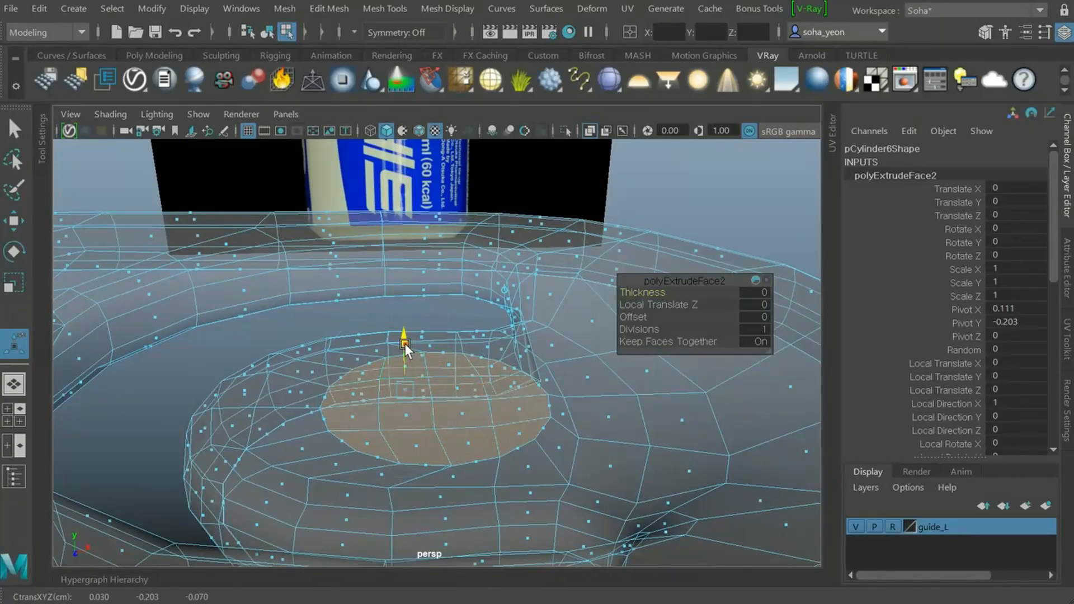
left_click_drag(405, 338, 435, 377)
middle_click_drag(434, 377, 480, 381, "alt")
left_click_drag(468, 367, 460, 348, "alt")
mouse_move(437, 442)
left_mouse_down("alt")
mouse_move(456, 480)
mouse_move(441, 466)
left_mouse_up("alt")
key("alt+shift+x")
mouse_move(441, 466)
right_mouse_down("alt")
mouse_move(458, 415)
mouse_move(415, 410)
right_mouse_up("alt")
left_click_drag(415, 411, 432, 438, "alt")
middle_click_drag(432, 438, 434, 405, "alt")
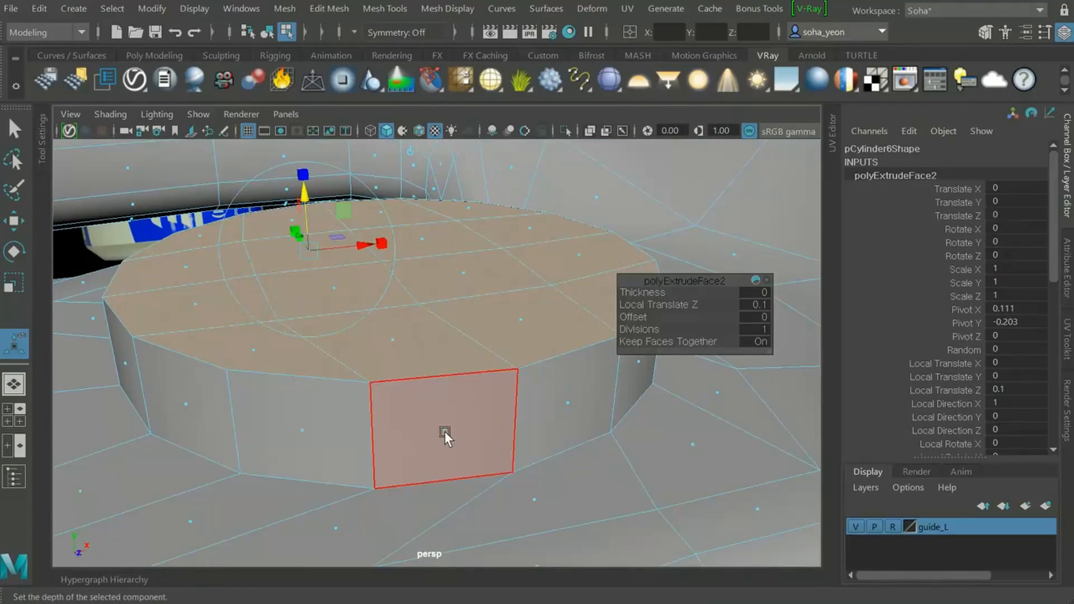
Insert an edge loop around the raised rivet's side wall, close to its base
key("alt+e")
left_click(375, 469)
key("w")
left_click_drag(406, 438, 446, 440, "alt")
Extrude the ring of rivet side faces above the new edge loop outward with a Local Translate Z of about 0.0127
key("alt+3")
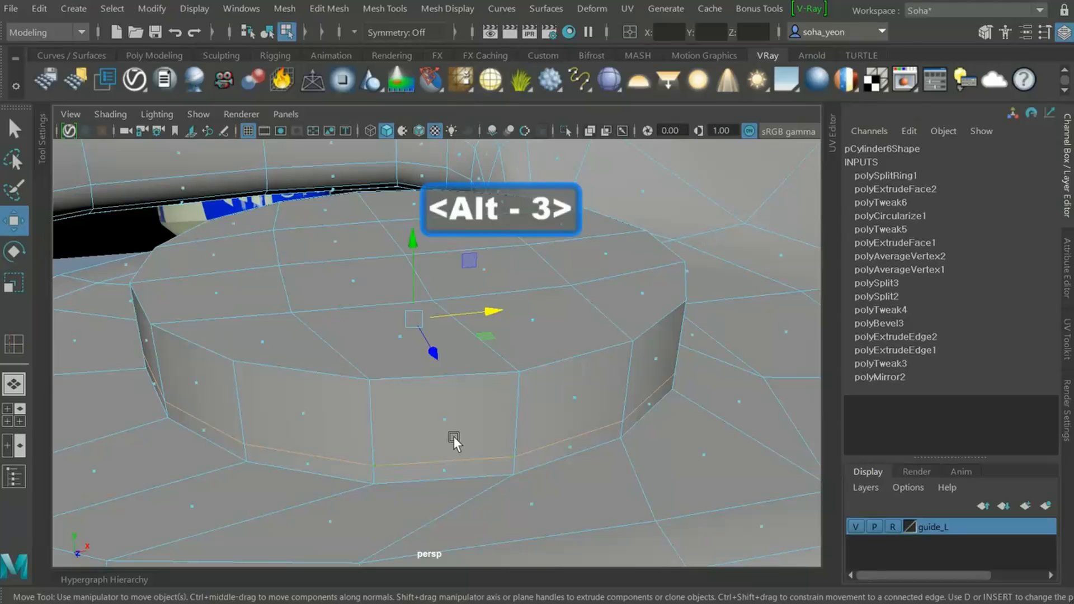
left_click(388, 431)
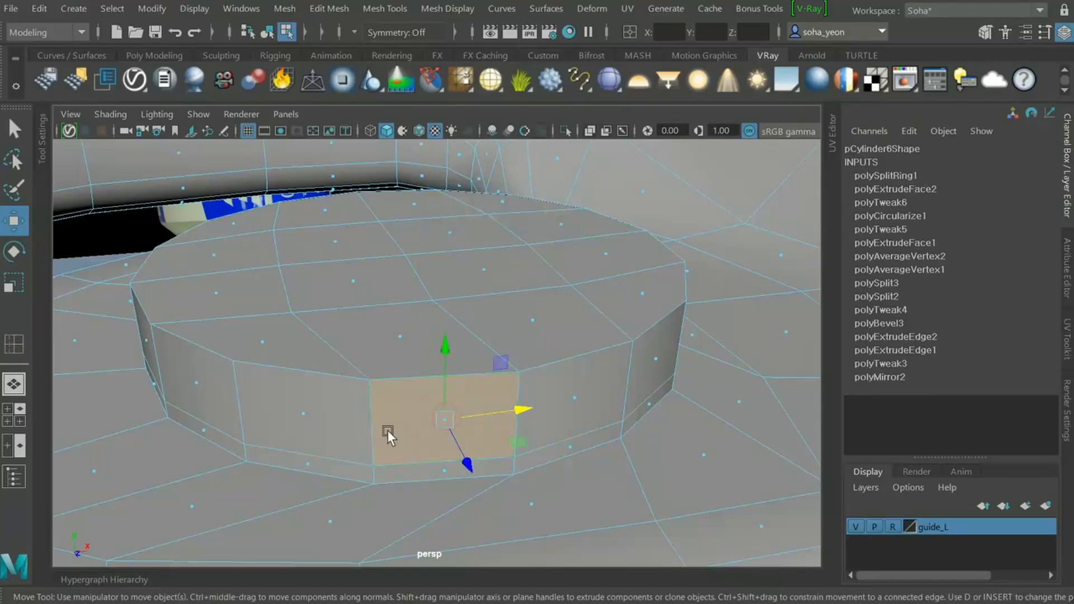
double_click(302, 410, "shift")
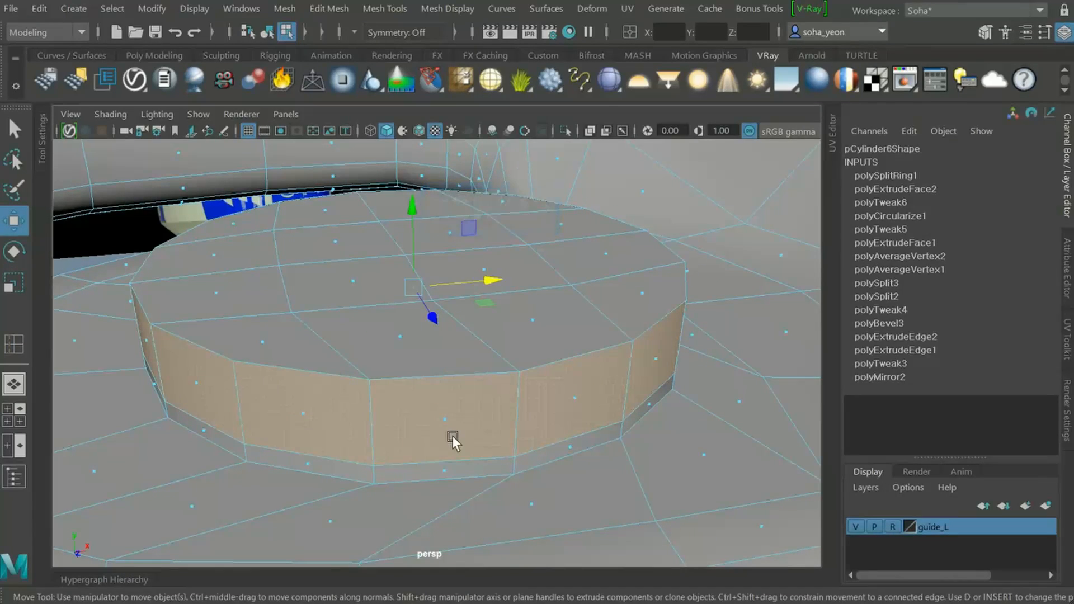
key("alt+w")
left_click_drag(479, 438, 346, 445, "alt")
left_click_drag(284, 435, 355, 403)
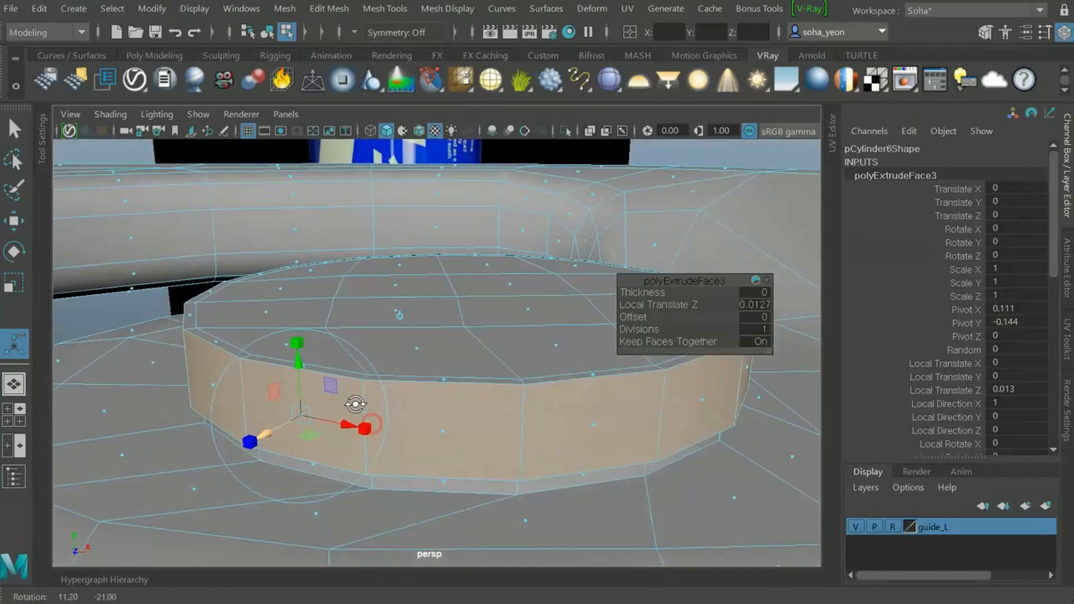
right_click_drag(355, 403, 287, 413, "alt")
left_click_drag(288, 413, 326, 434, "alt")
right_click_drag(326, 434, 404, 447, "alt")
left_click_drag(404, 447, 411, 458, "alt")
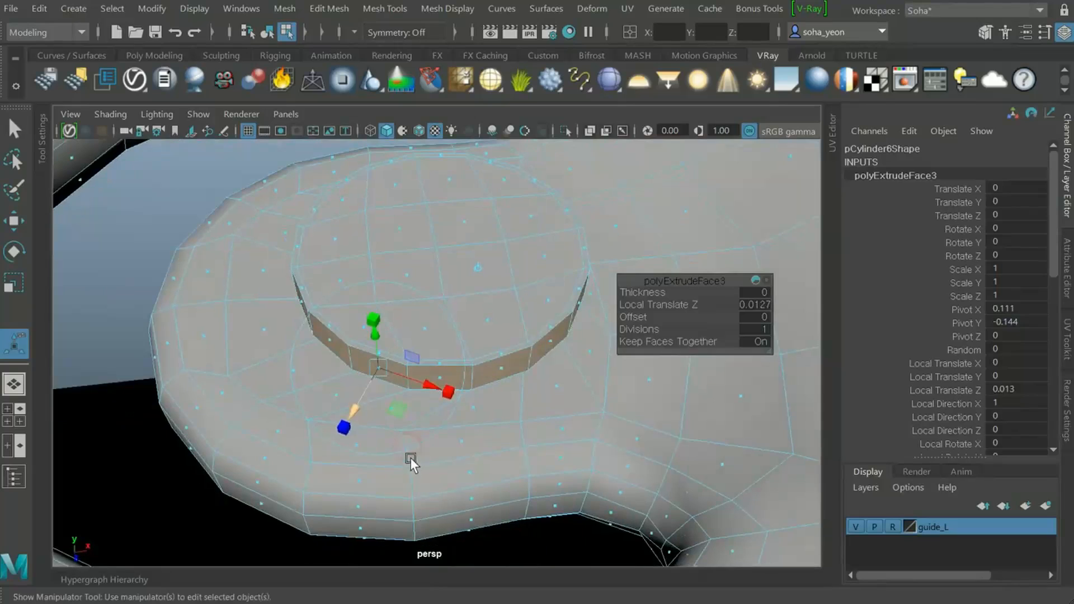
Return to object mode and inspect the tab and its rivet with smooth preview from several angles
key("alt+grave")
right_click_drag(537, 448, 465, 375, "alt")
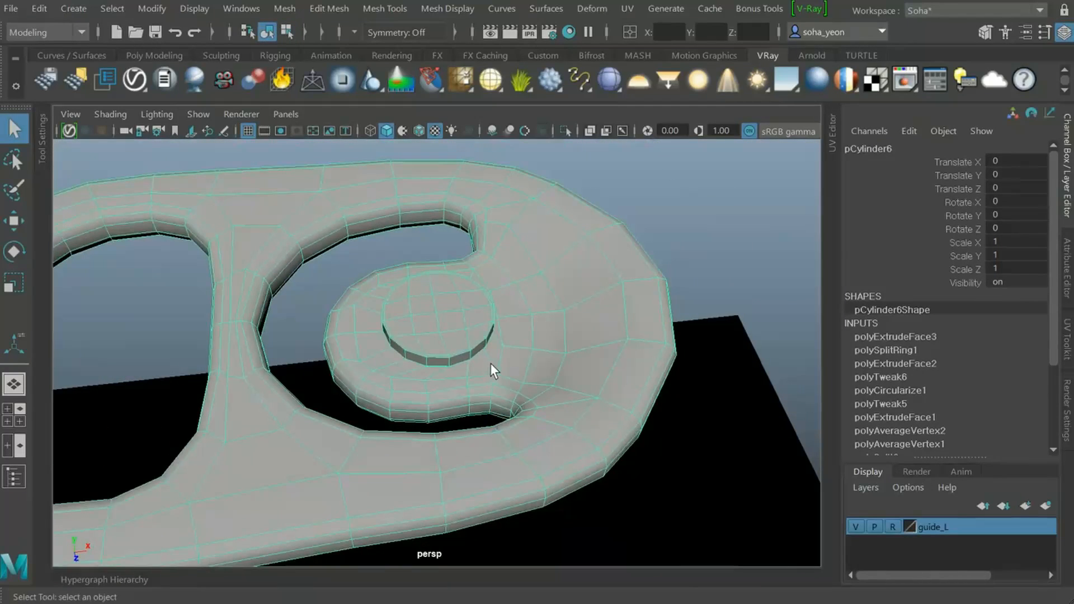
key("3")
left_click_drag(585, 352, 526, 308, "alt")
left_click(728, 262)
left_click_drag(466, 348, 530, 347, "alt")
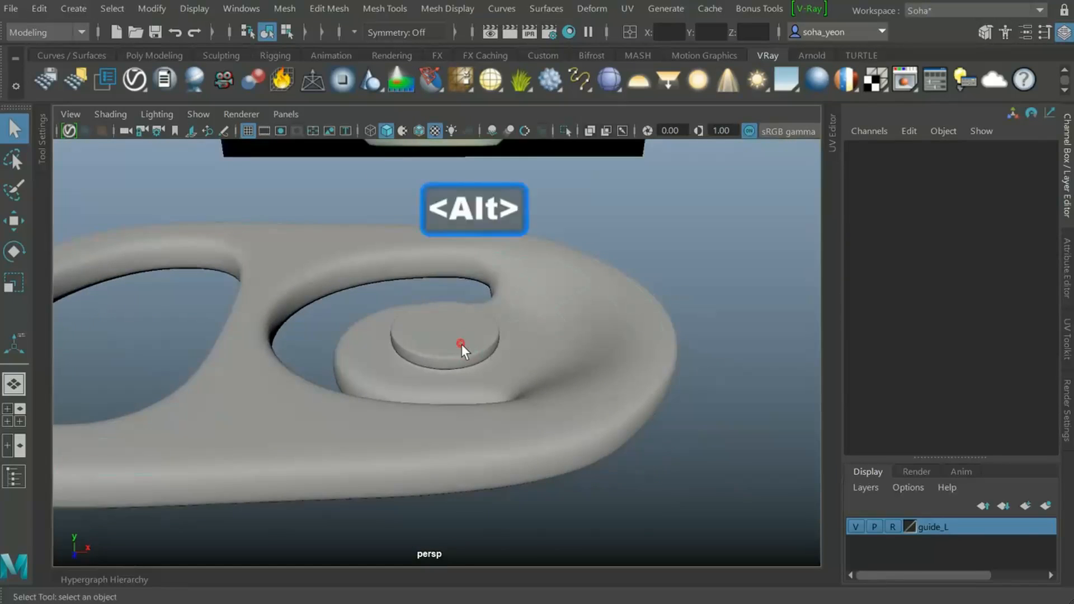
left_click(463, 346)
middle_click_drag(523, 367, 550, 413, "alt")
right_click_drag(550, 412, 468, 407, "alt")
Show the tab in X-ray over the can lid reference in the top view and deselect it
key("shift+2")
scroll(658, 438, "up", 1)
scroll(558, 411, "up", 1)
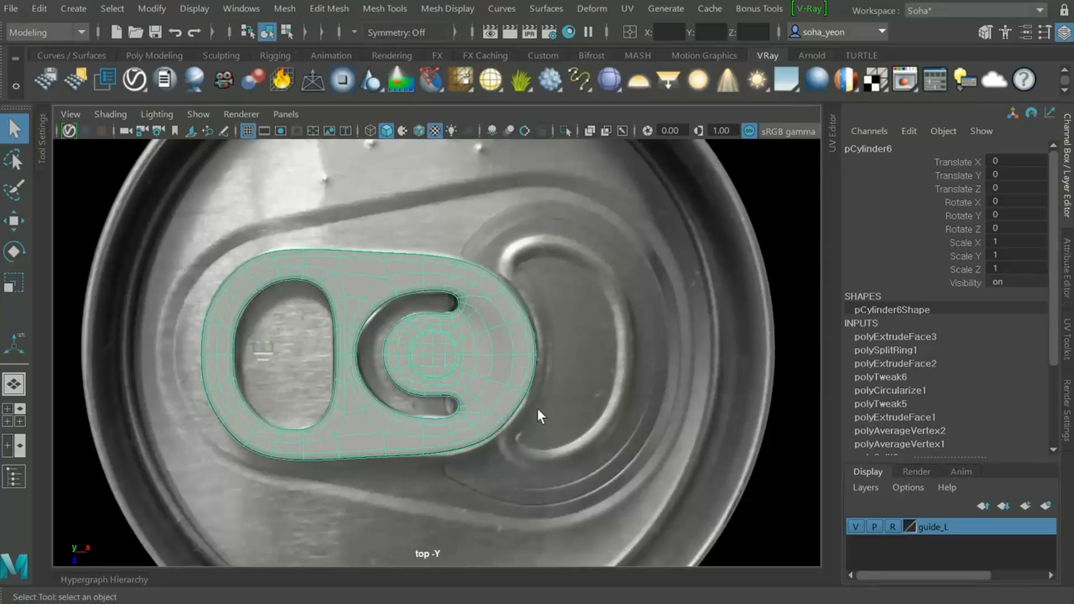
key("alt+shift+x")
right_click_drag(583, 431, 616, 443, "alt")
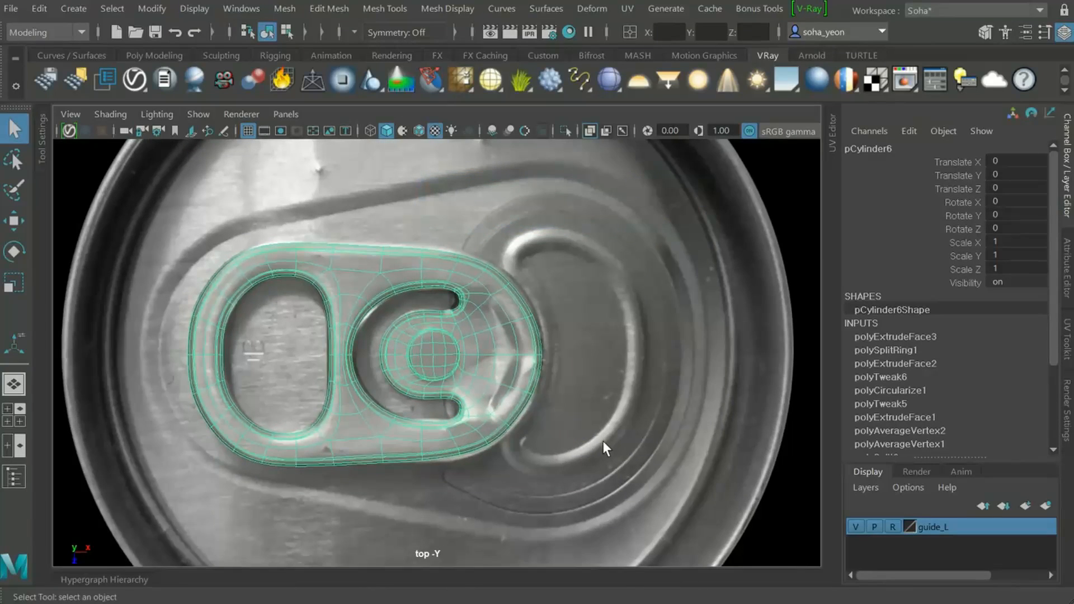
right_click_drag(544, 430, 560, 436, "alt")
left_click(656, 518)
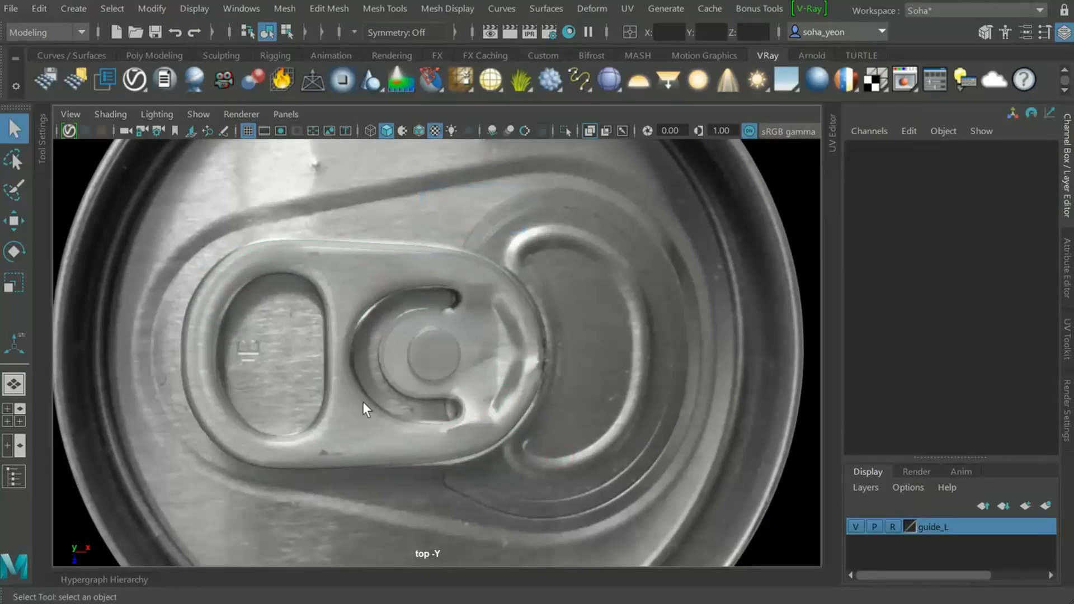
Open the outliner and unhide the lid panel object pCylinder3
left_click(15, 476)
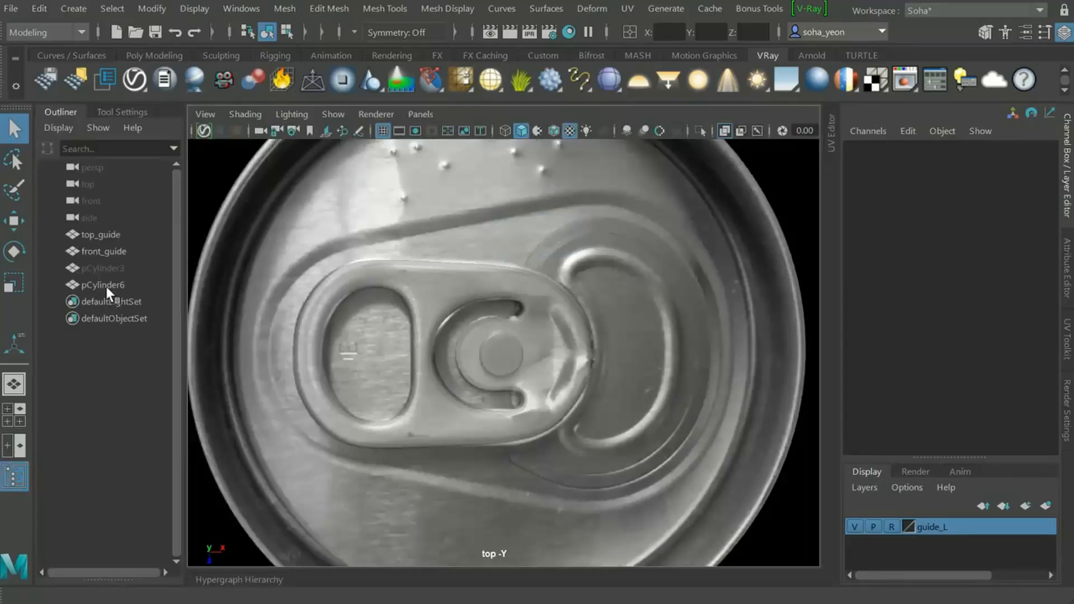
left_click(105, 267)
right_click_drag(539, 382, 451, 382, "alt")
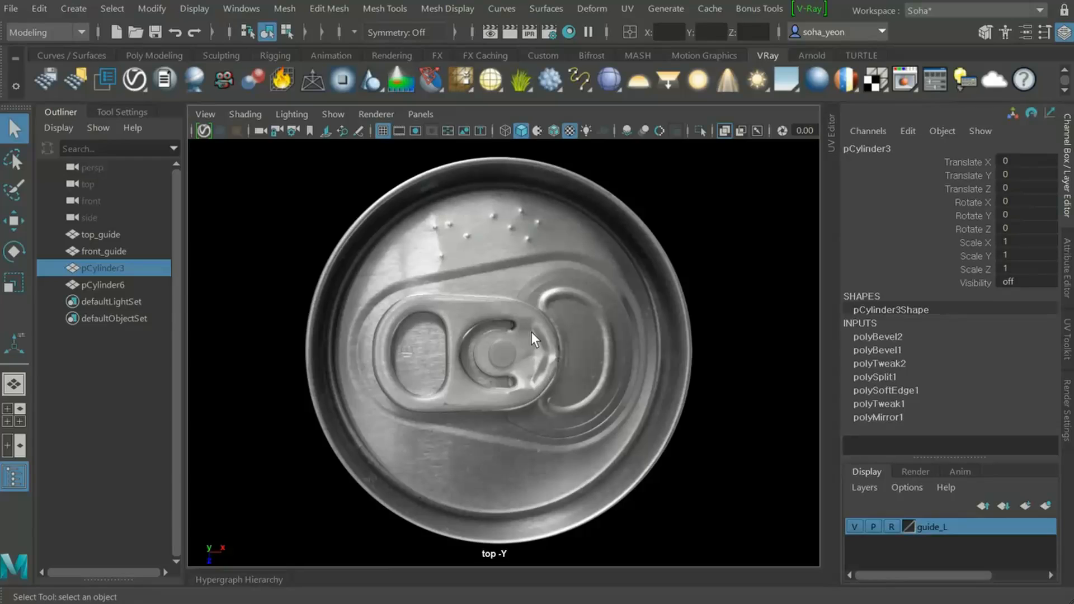
left_click(266, 284)
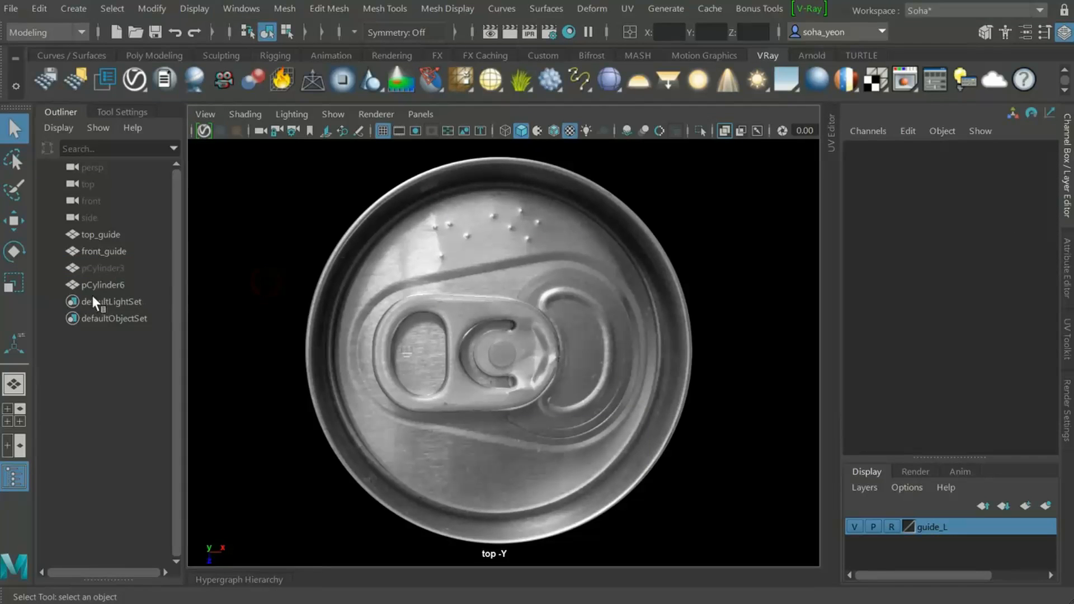
left_click(105, 266)
key("h")
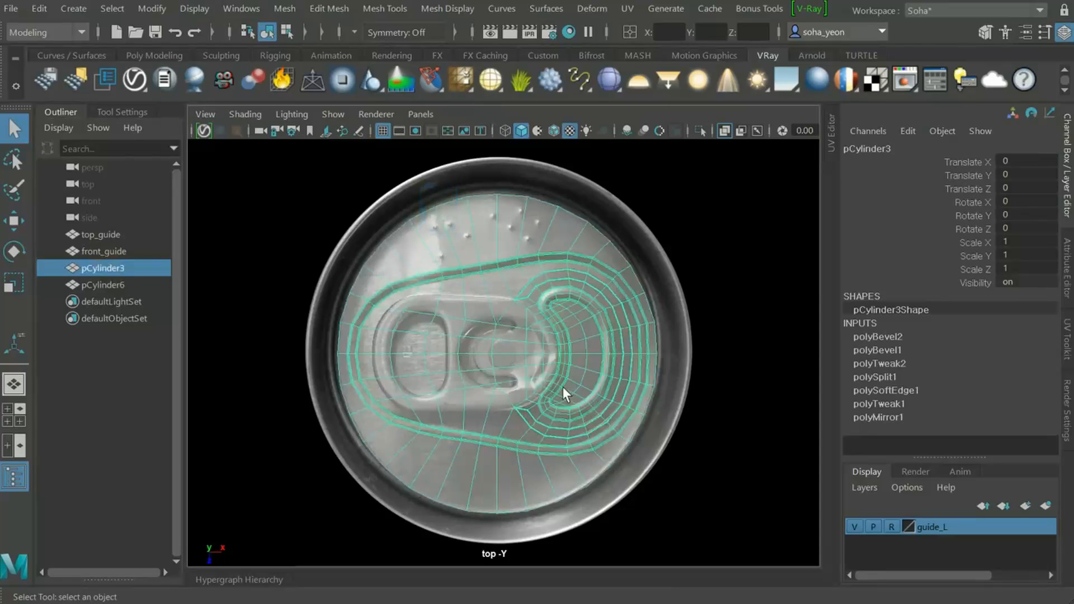
Turn off X-ray in the perspective view and raise the pull tab pCylinder6 until it sits on top of the lid panel
key("alt+shift+q")
right_click_drag(544, 396, 383, 378, "alt")
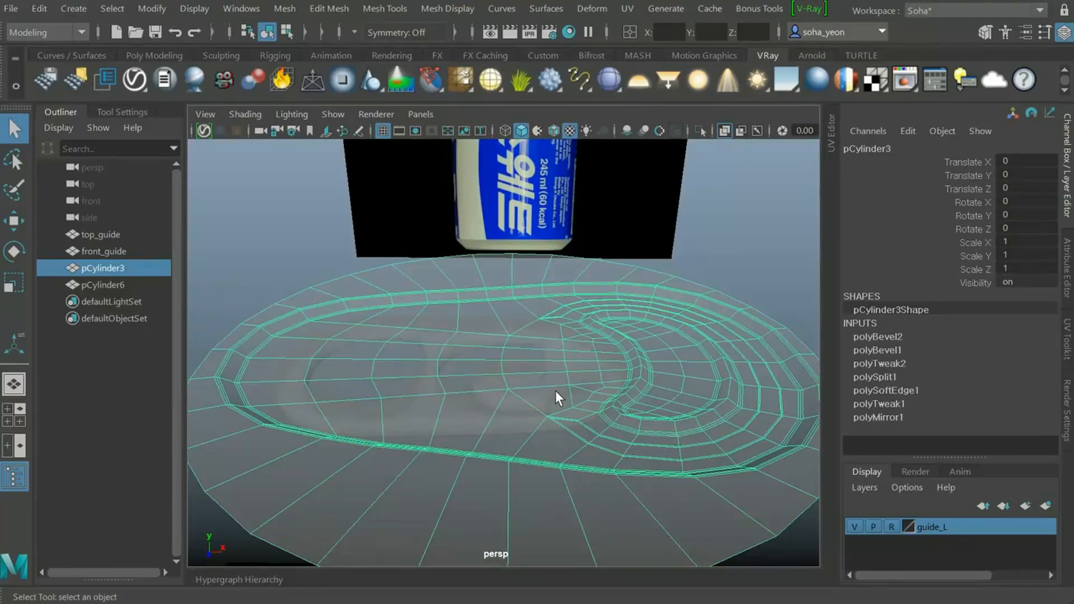
key("alt+shift+x")
right_click_drag(556, 397, 448, 415, "alt")
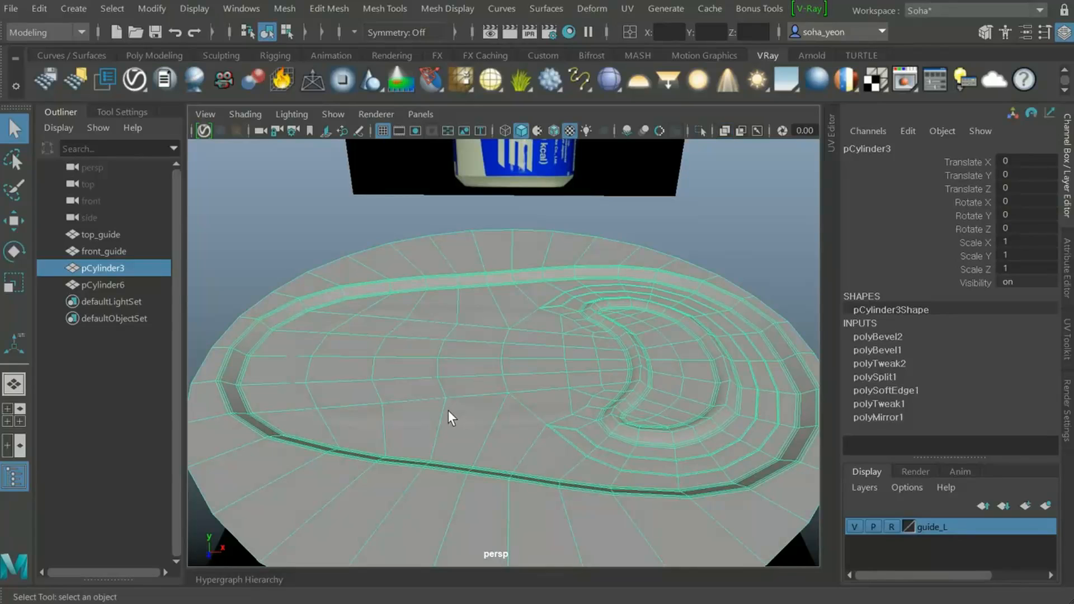
left_click(108, 286)
left_click_drag(468, 365, 437, 339, "alt")
key("w")
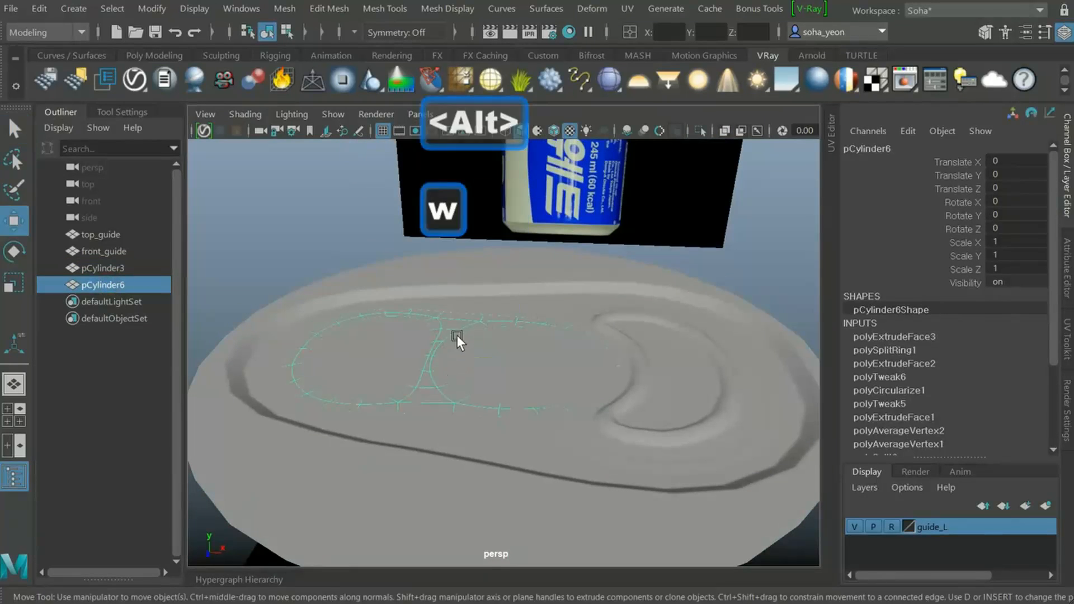
left_click_drag(450, 295, 551, 376)
right_click_drag(551, 376, 422, 354, "alt")
left_click(702, 227)
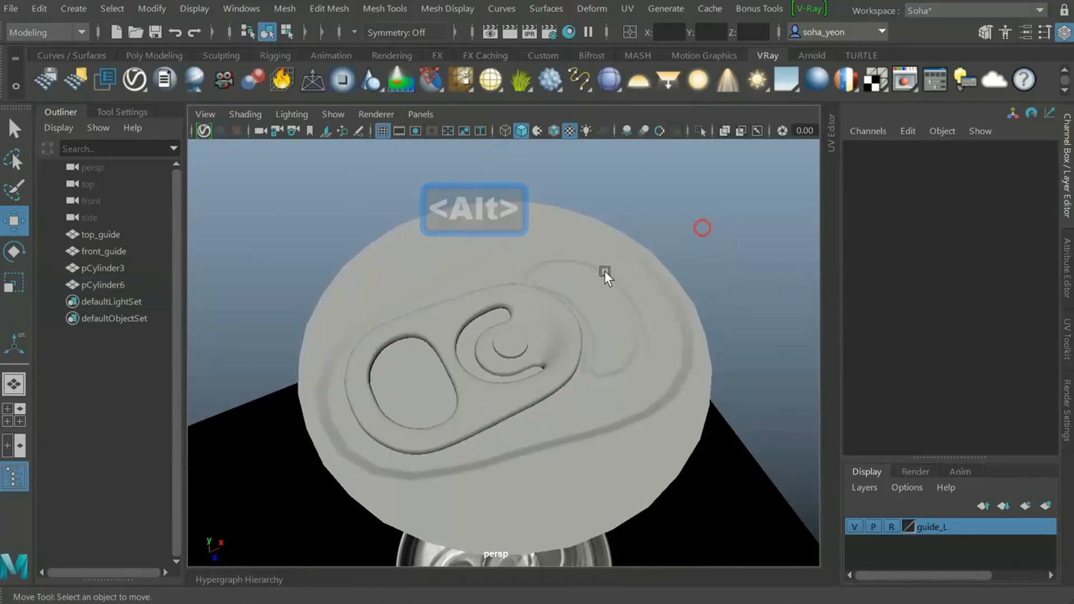
Inspect the lid panel and tab together with smooth preview from several angles and show wireframe on shaded
left_click_drag(606, 272, 579, 276, "alt")
left_click_drag(519, 247, 598, 311)
key("3")
left_click(741, 241)
left_click_drag(683, 304, 610, 355, "alt")
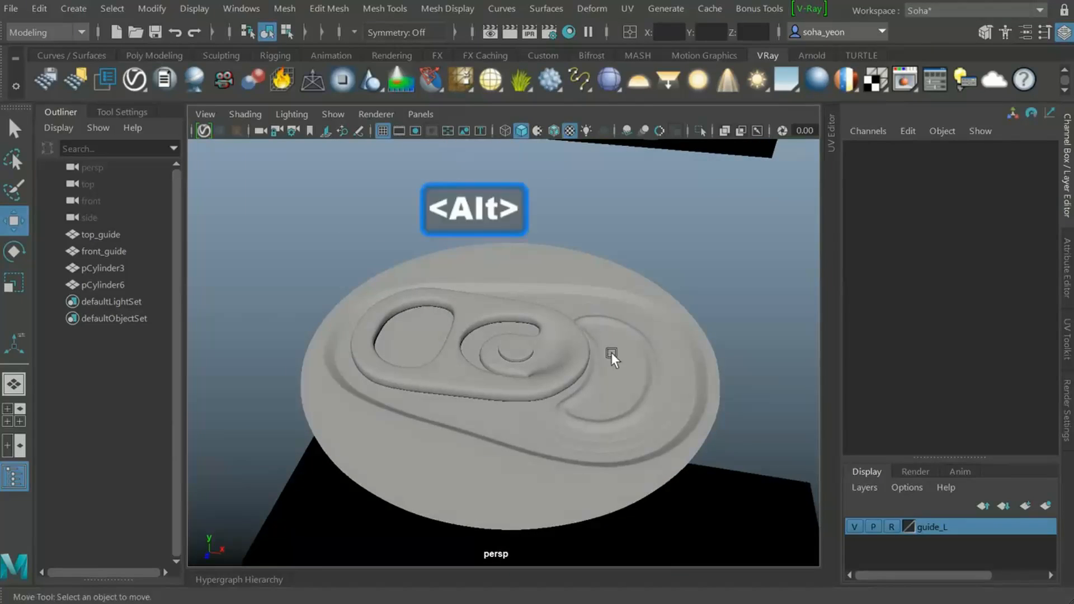
left_click_drag(492, 434, 501, 438, "alt")
key("alt+shift+w")
mouse_move(566, 452)
left_mouse_down("alt")
mouse_move(539, 421)
mouse_move(548, 423)
left_mouse_up("alt")
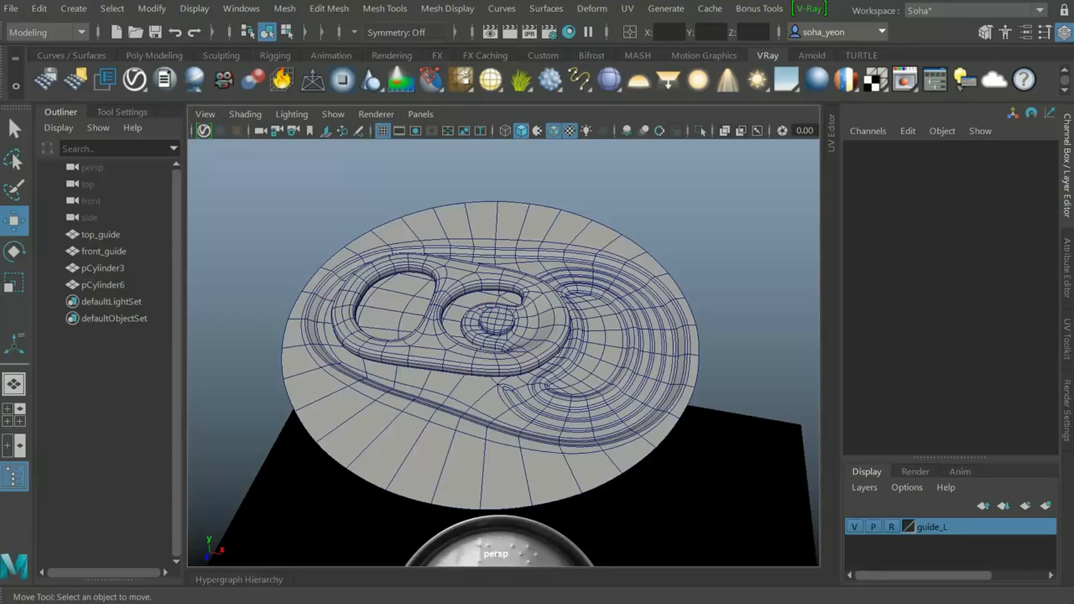
Select the lid panel and tab and move both up to the can's rim in the front view, at Translate Y 10.856 for pCylinder3
left_click_drag(707, 388, 580, 410, "alt")
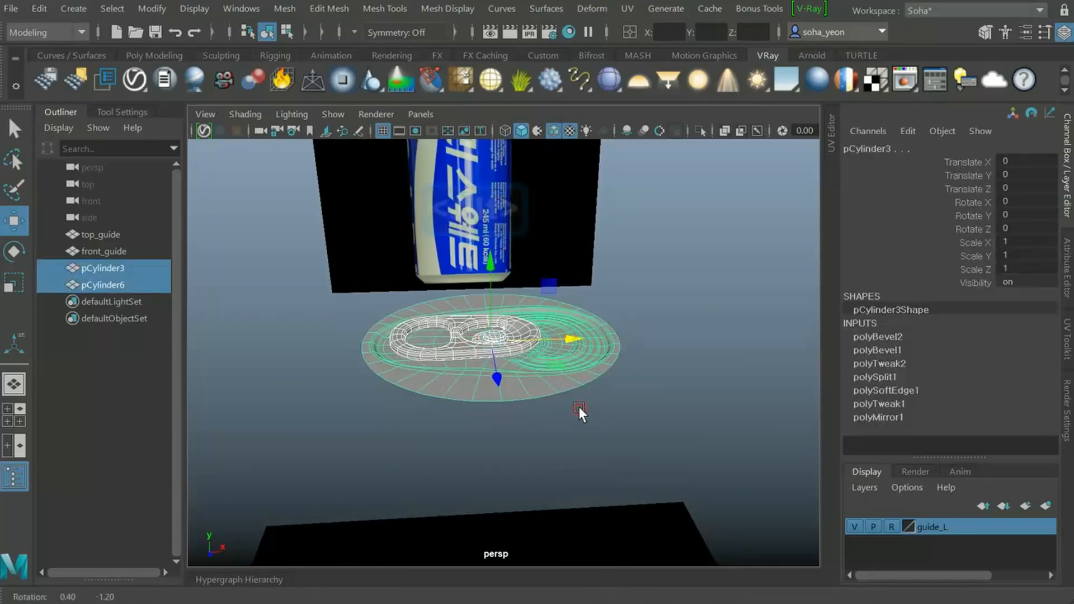
key("alt")
key("shift+3")
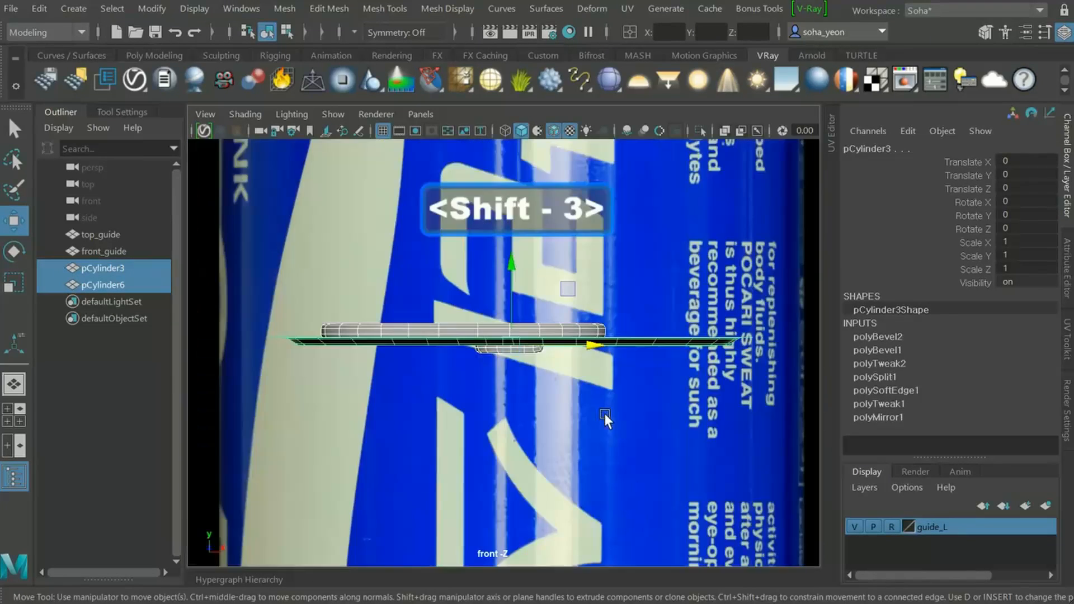
right_click_drag(613, 421, 532, 408, "alt")
middle_click_drag(532, 408, 536, 525, "alt")
left_click_drag(512, 402, 512, 158)
middle_click_drag(517, 191, 508, 545, "alt")
right_click_drag(508, 546, 526, 531, "alt")
middle_click_drag(526, 531, 556, 391, "alt")
left_click_drag(530, 414, 540, 251)
middle_click_drag(541, 250, 561, 324, "alt")
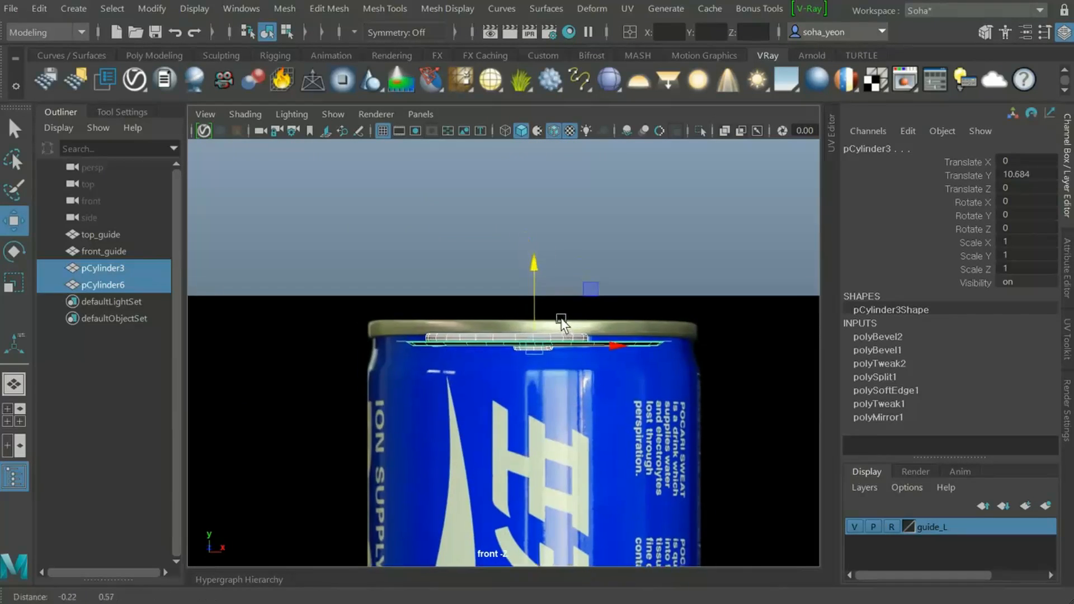
scroll(561, 323, "up", 4)
left_click_drag(576, 275, 569, 263)
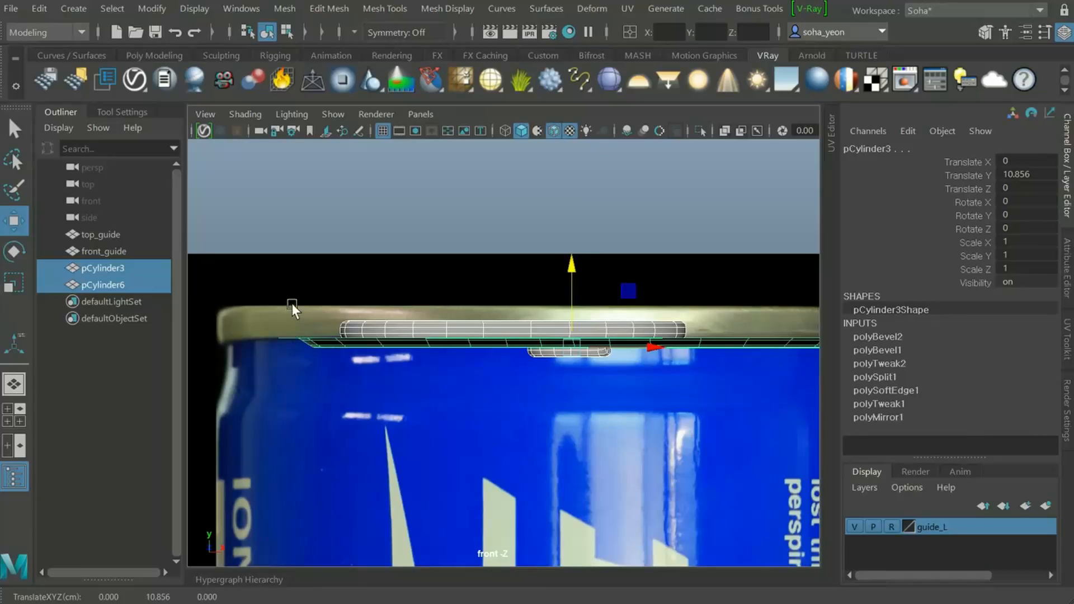
Frame the lid in the perspective view, turn off its smooth preview and select its outer border edge loop
key("alt+shift+q")
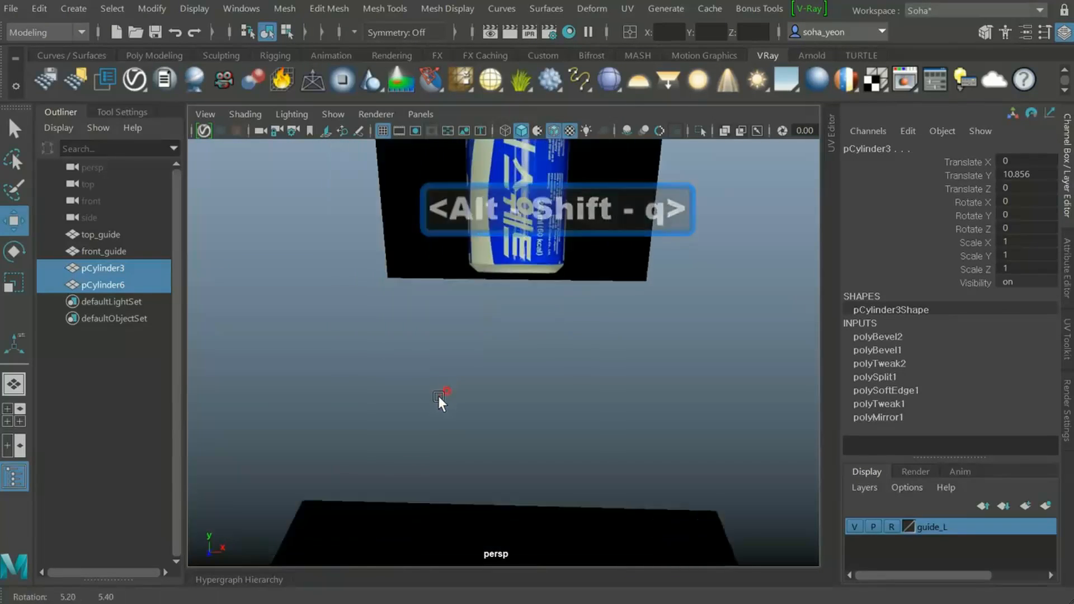
key("f")
left_click_drag(453, 457, 435, 469, "alt")
left_click(430, 474)
right_click_drag(435, 469, 482, 481, "alt")
key("alt+2")
left_click(370, 467)
key("1")
mouse_move(410, 452)
left_mouse_down("alt")
mouse_move(404, 471)
mouse_move(412, 432)
mouse_move(401, 455)
left_mouse_up("alt")
double_click(399, 430)
Extrude the lid's border edges outward to the rim's outer edge in the top reference with X-ray on, Local Translate Y about 0.824
key("shift+2")
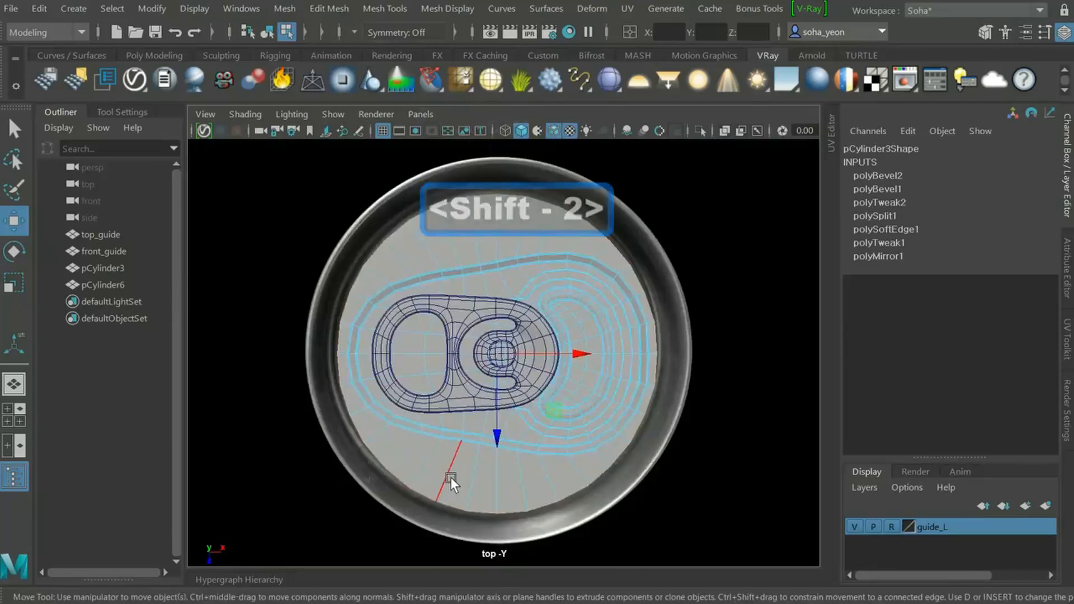
middle_click_drag(451, 477, 473, 446, "alt")
right_click_drag(474, 447, 495, 435, "alt")
middle_click_drag(495, 435, 505, 482, "alt")
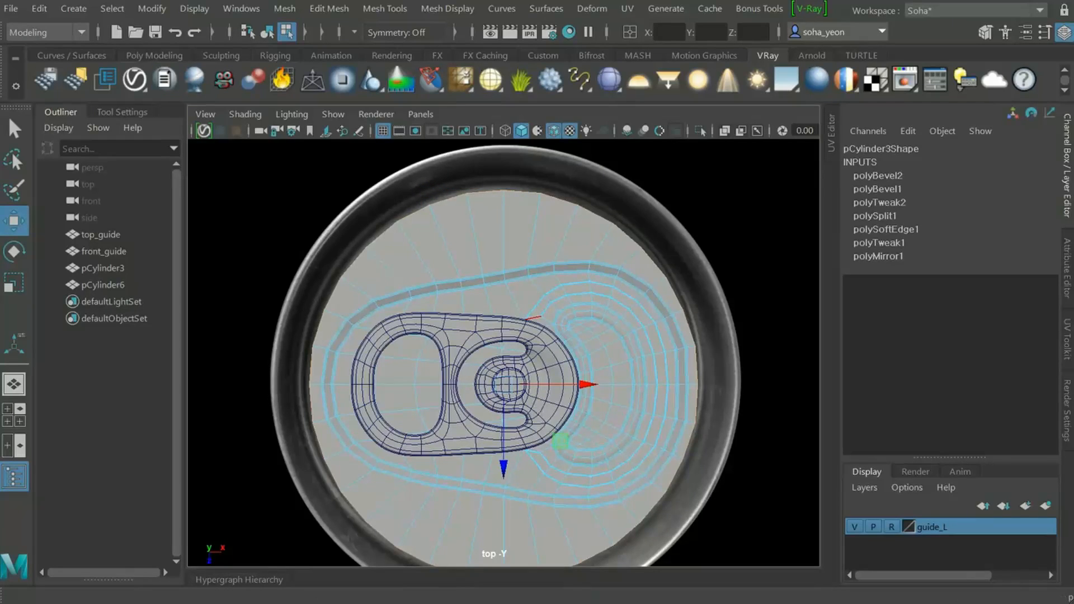
key("alt+w")
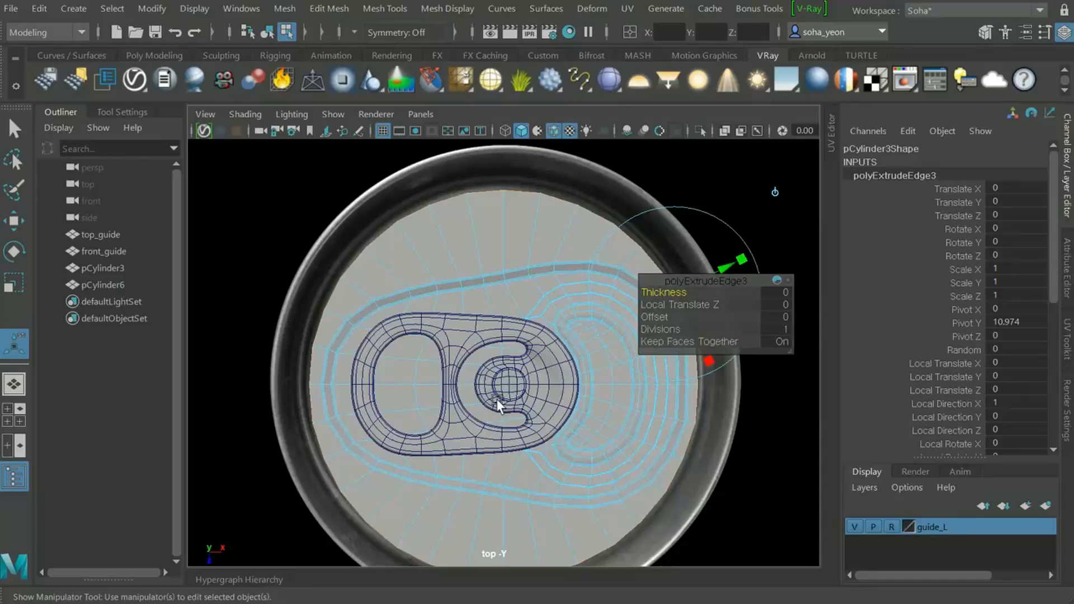
middle_click_drag(523, 375, 488, 345, "alt")
middle_click_drag(503, 271, 455, 299, "alt")
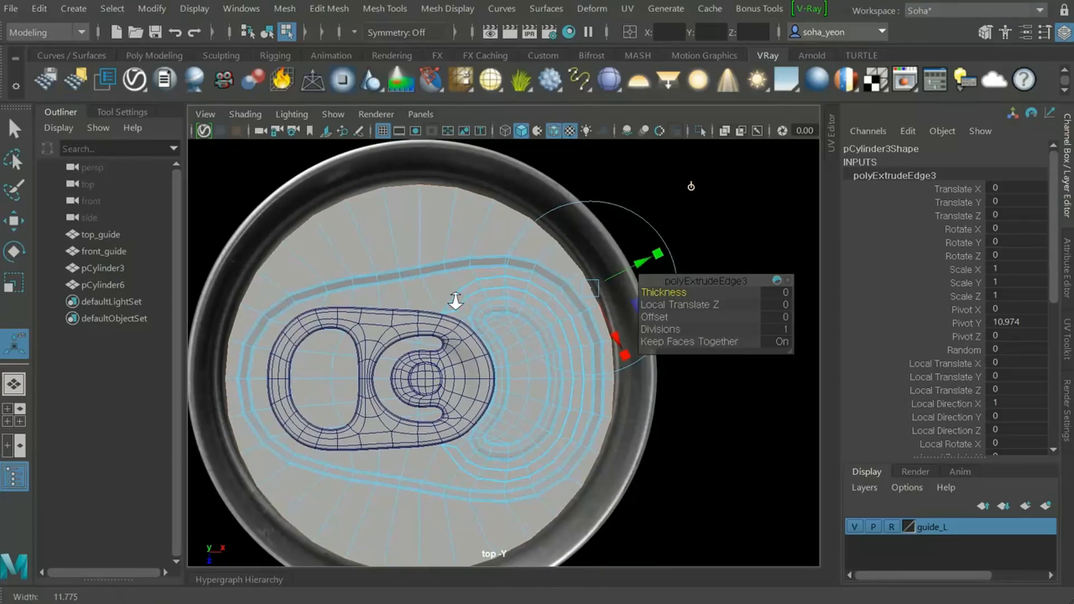
scroll(455, 299, "down", 1)
left_click_drag(623, 264, 667, 261)
middle_click_drag(478, 393, 494, 321, "alt")
key("alt+shift+x")
middle_click_drag(522, 372, 513, 451, "alt")
middle_click_drag(468, 418, 525, 487, "alt")
right_click_drag(525, 486, 671, 516, "alt")
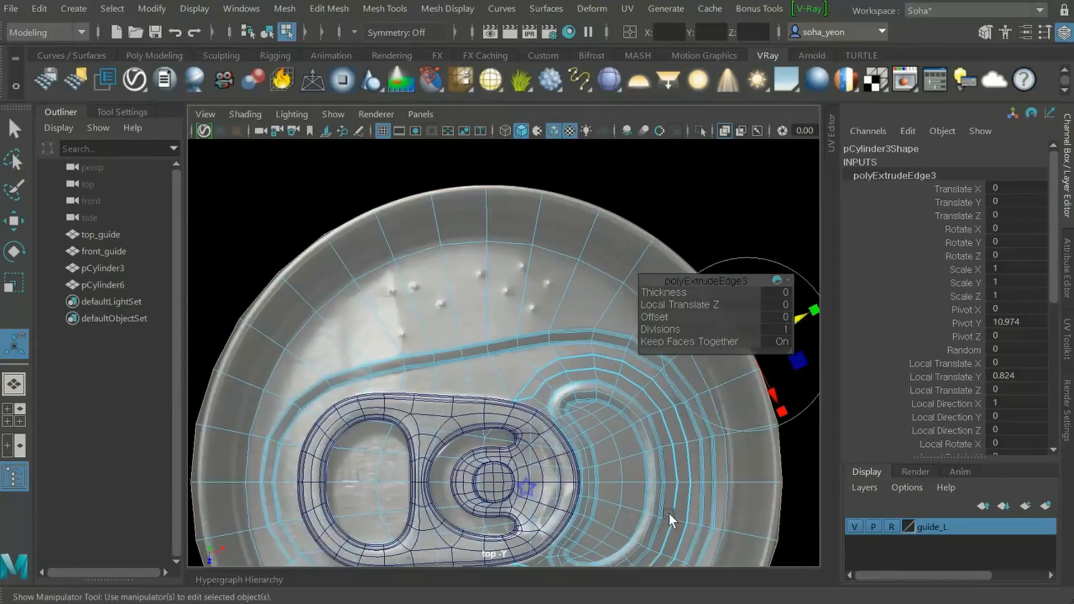
Insert three edge loops in the extruded rim band, one along the bright outer lip and two near the inner edge
middle_click_drag(364, 389, 468, 397, "alt")
right_click_drag(468, 402, 494, 361, "alt")
key("alt+e")
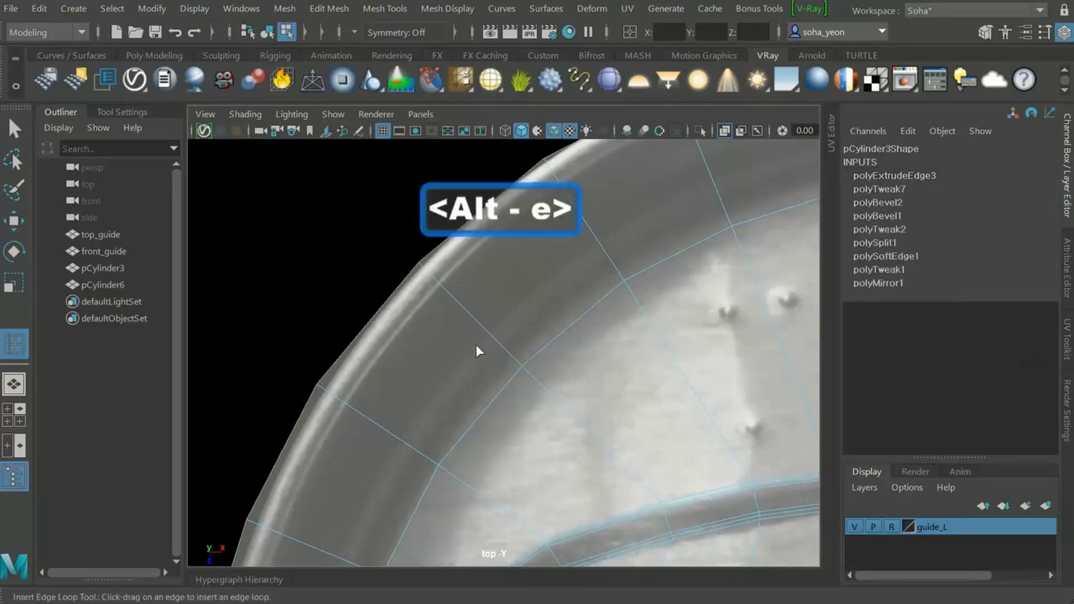
left_click_drag(445, 291, 438, 287)
key("alt")
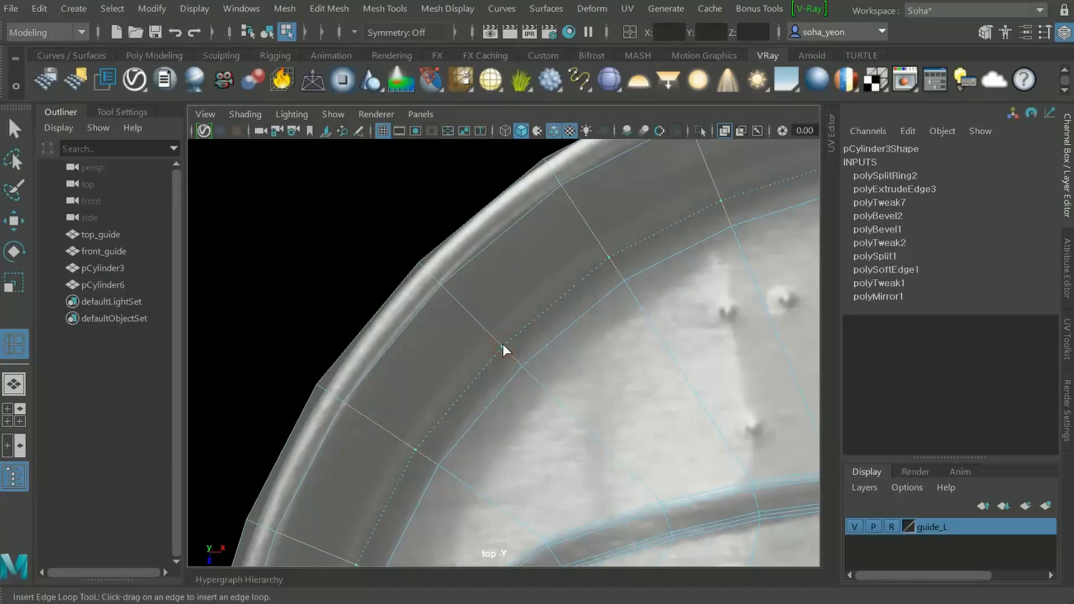
left_click_drag(502, 344, 492, 333)
left_click(482, 326)
key("w")
left_click(560, 268)
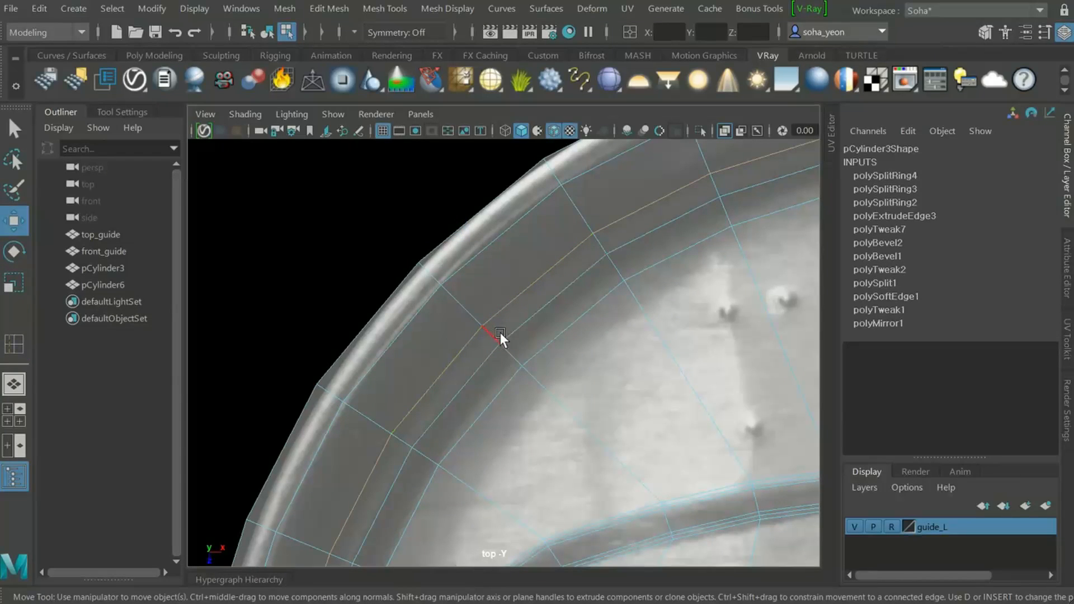
Select the narrow face ring between the two inner edge loops and lower it to a Y height of about 10.716 cm
key("alt+3")
left_click(542, 287)
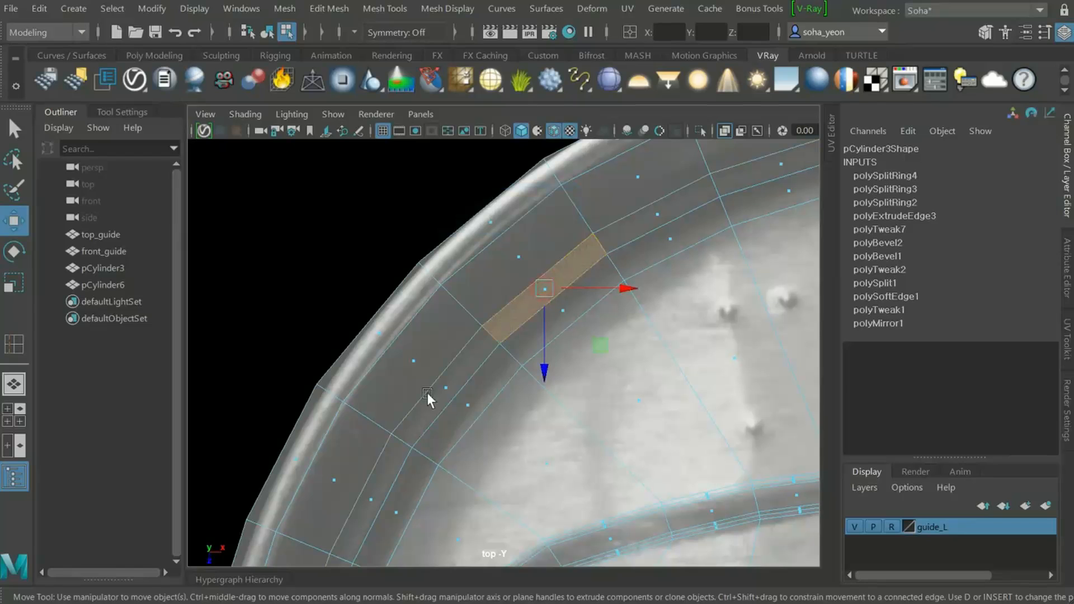
double_click(441, 385, "shift")
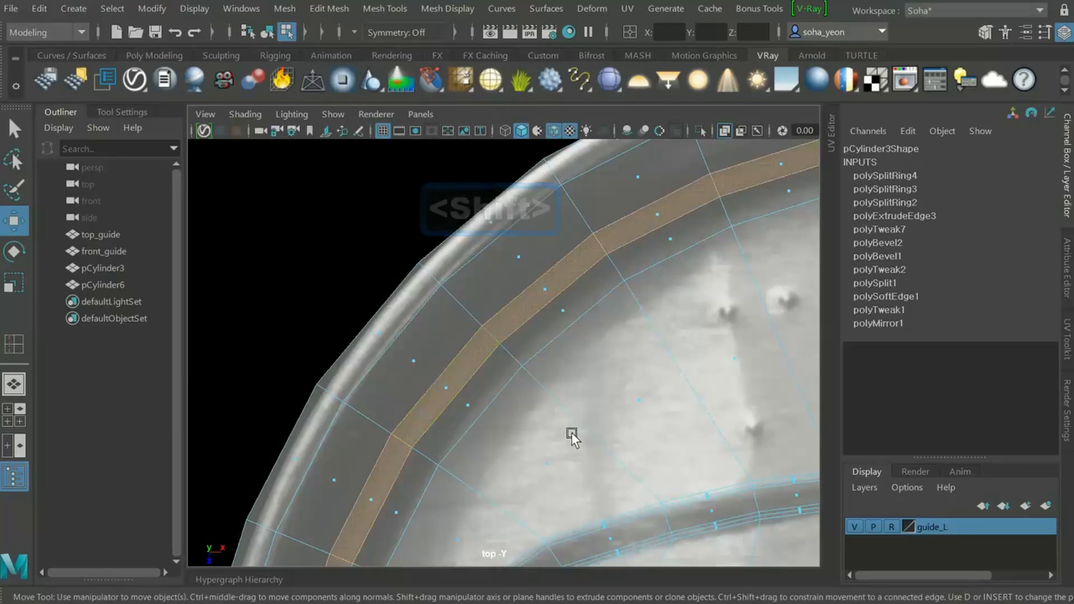
key("alt+shift+q")
left_click_drag(572, 441, 486, 341, "alt")
left_click_drag(516, 235, 515, 251)
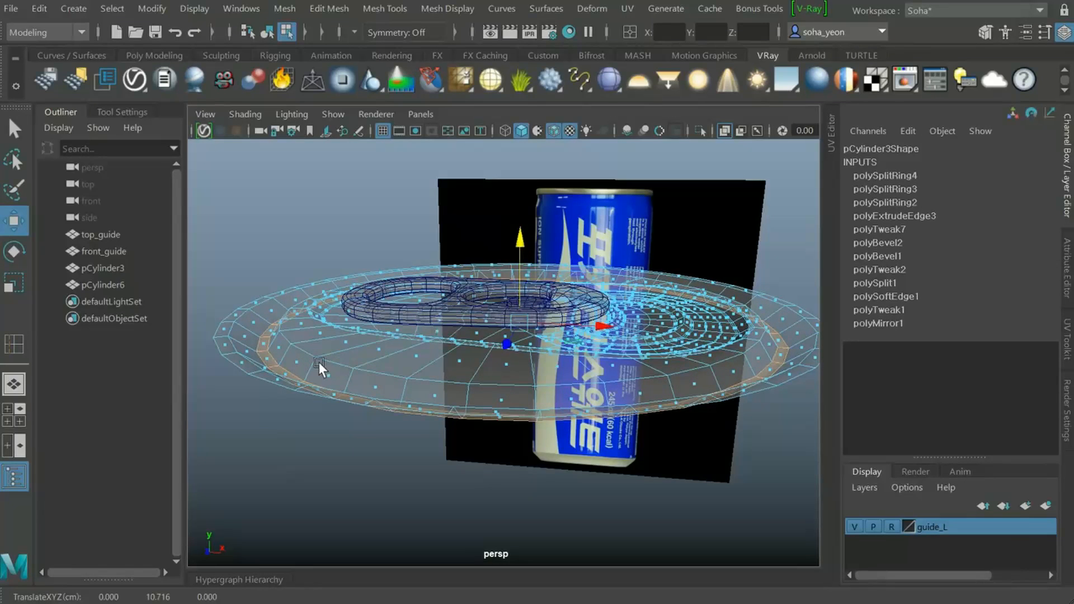
Select the outermost ring of rim faces and raise it to the top edge of the can in the front view
key("shift+2")
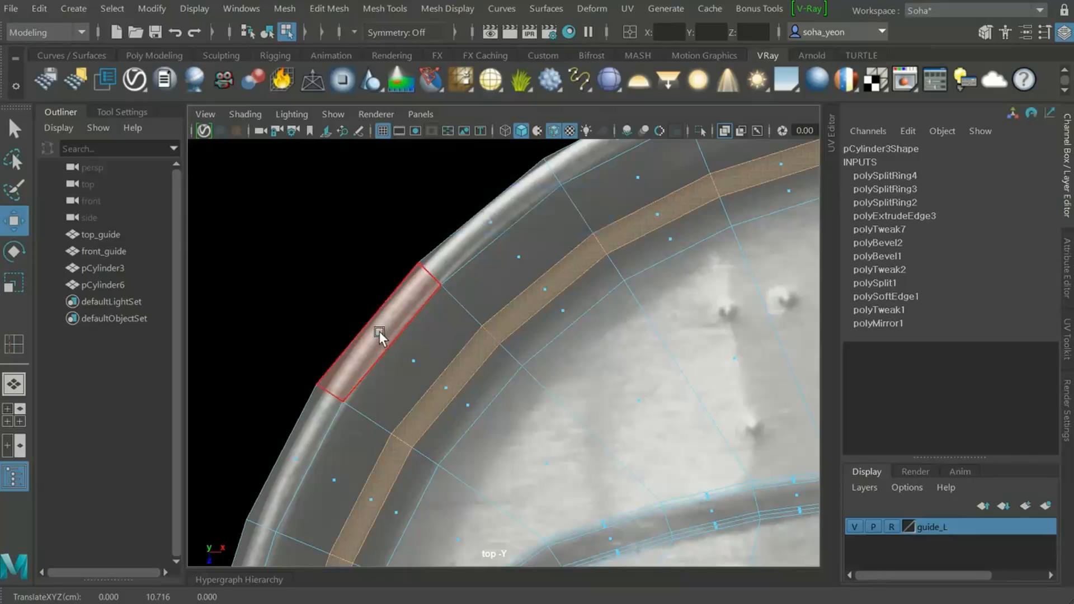
left_click(379, 333)
double_click(491, 221, "shift")
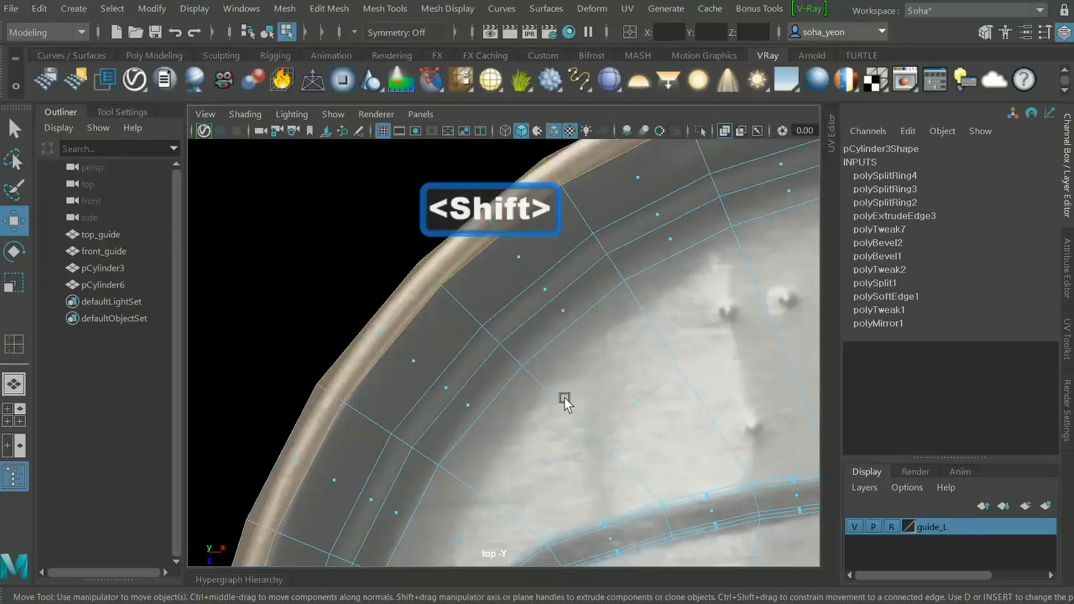
key("alt+shift+q")
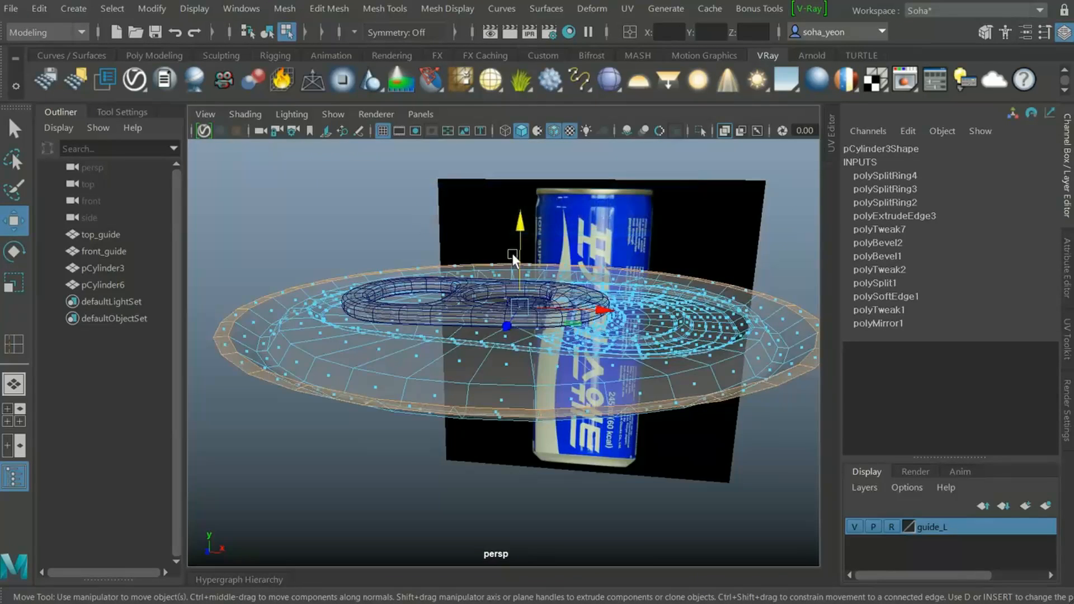
key("shift+3")
left_click_drag(568, 263, 572, 217)
Scale the outermost face ring inward slightly to match the can's rim width in the front reference
middle_click_drag(449, 326, 511, 321, "alt")
scroll(414, 343, "up", 5)
middle_click_drag(450, 367, 589, 429, "alt")
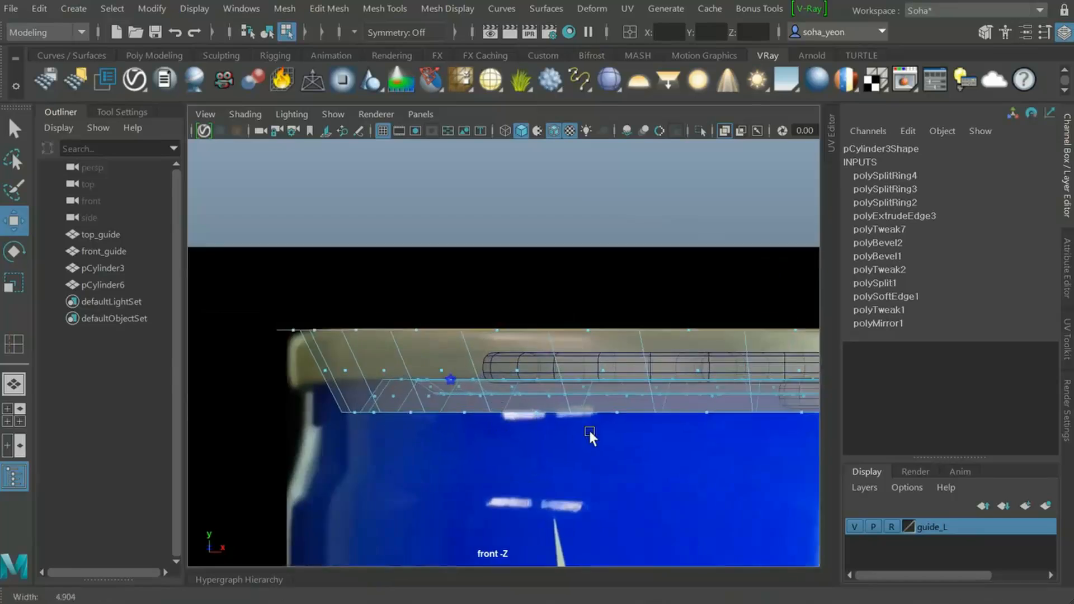
scroll(425, 405, "up", 5)
middle_click_drag(257, 384, 578, 388, "alt")
scroll(481, 358, "up", 6)
key("alt")
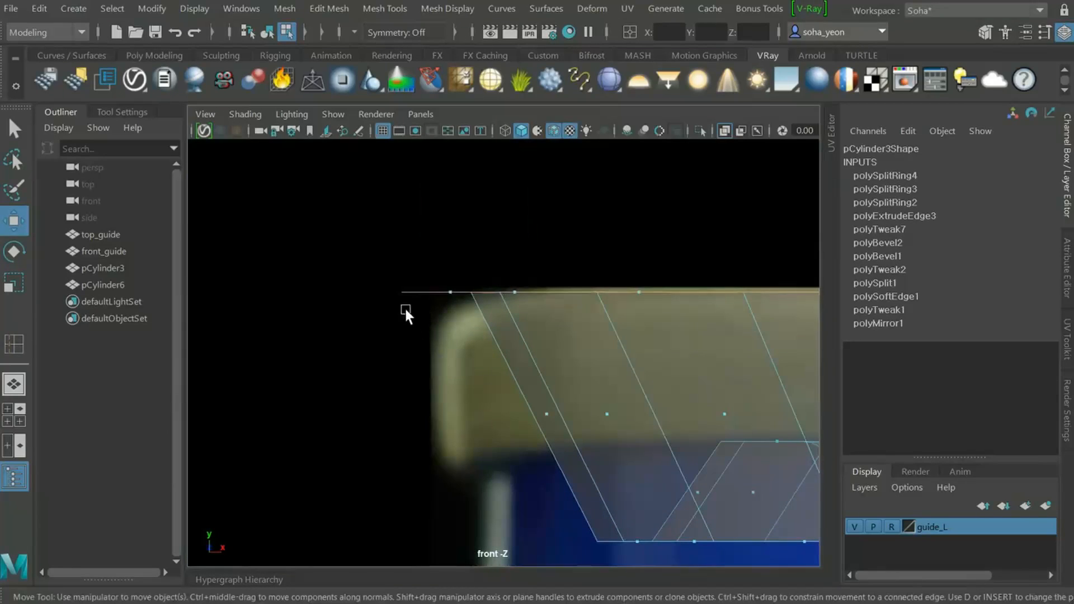
left_click(428, 363)
middle_click_drag(638, 448, 522, 416, "alt")
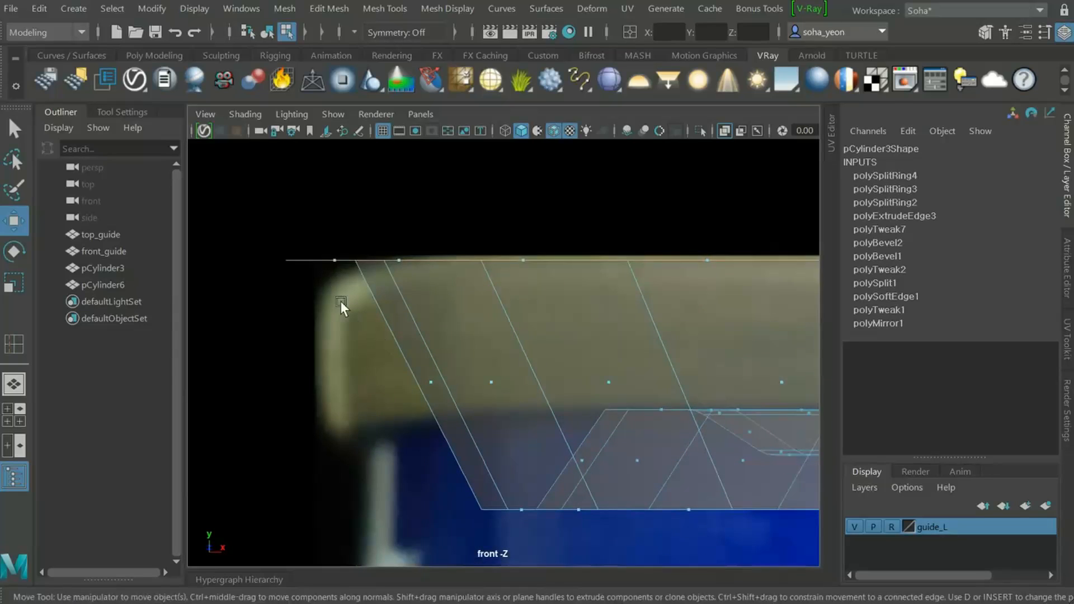
scroll(384, 378, "down", 5)
key("alt")
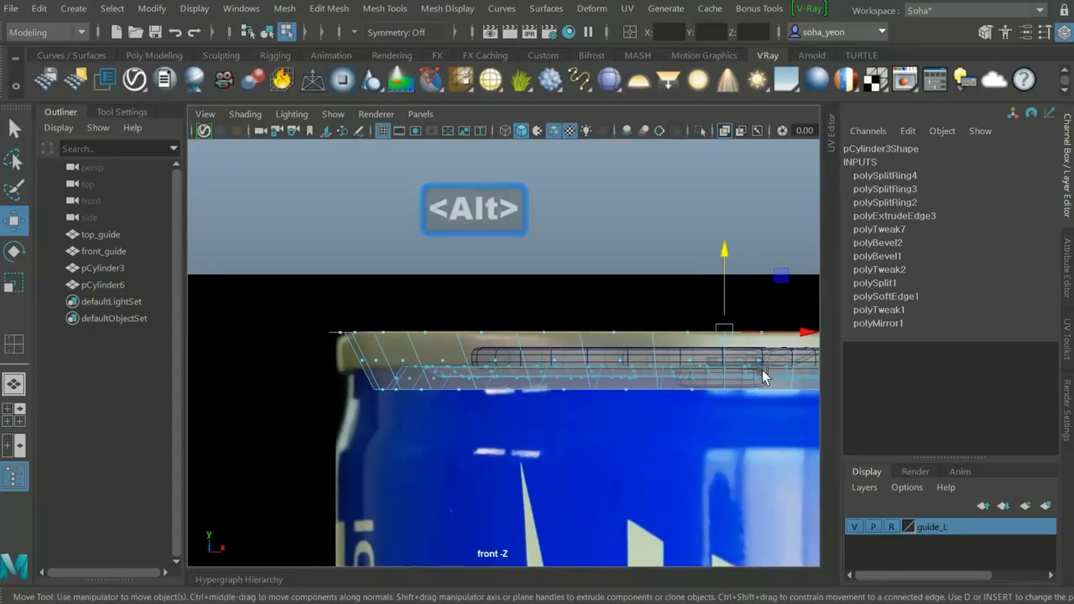
key("r")
left_click_drag(729, 335, 710, 337)
scroll(562, 374, "up", 4)
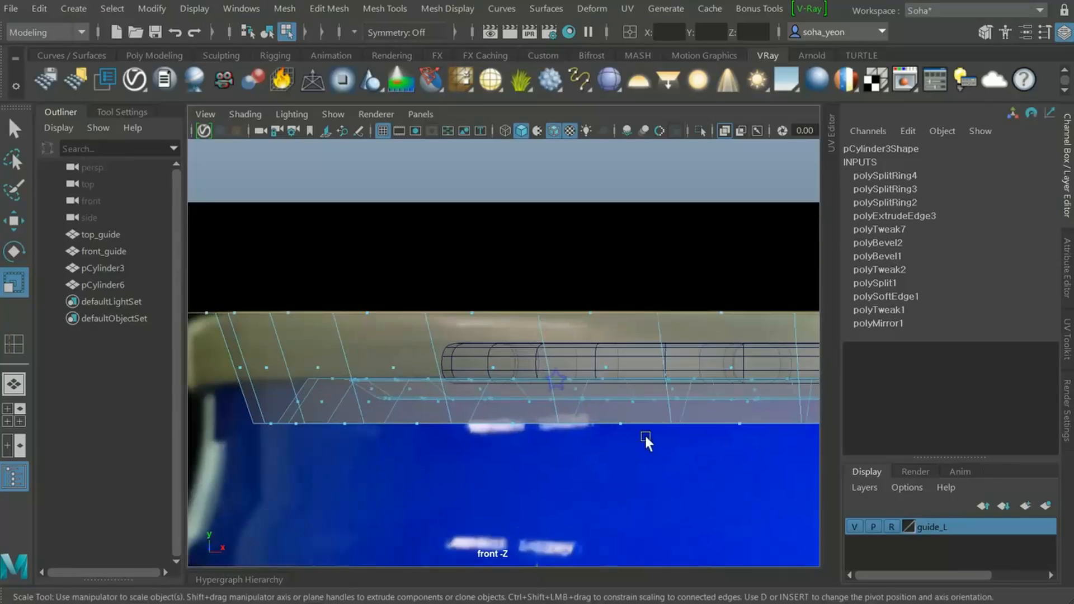
scroll(459, 383, "up", 5)
key("alt")
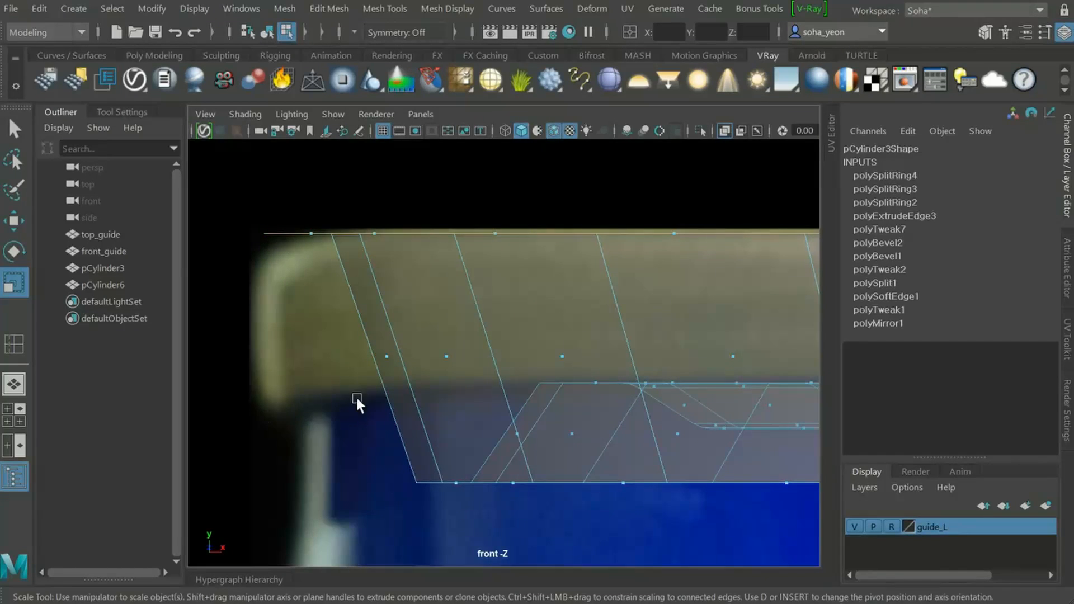
Clear the face selection and select the outermost border edge loop around the can's rim
scroll(585, 400, "down", 5)
key("alt+shift+q")
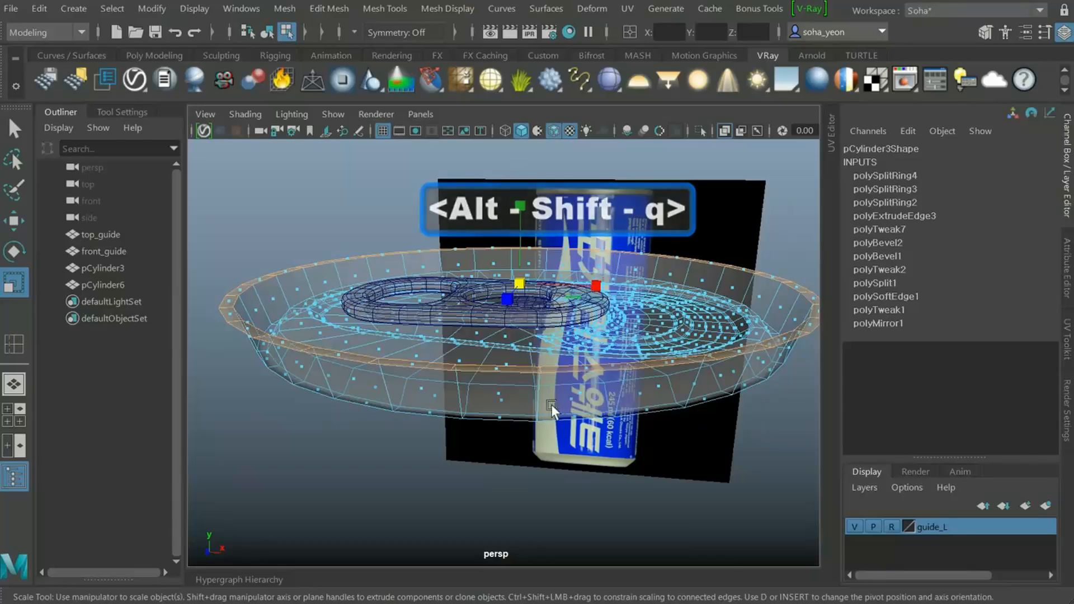
left_click_drag(552, 404, 544, 416, "alt")
left_click(630, 495)
left_click_drag(630, 495, 438, 401, "alt")
middle_click_drag(438, 401, 472, 377, "alt")
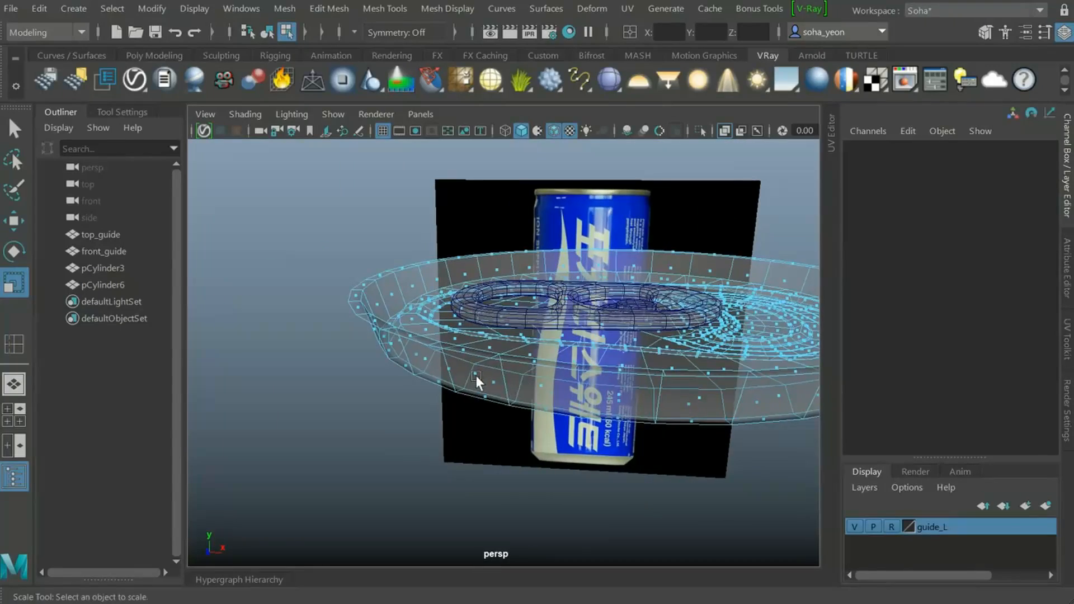
left_click_drag(472, 377, 454, 365, "alt")
right_click_drag(460, 365, 484, 385, "alt")
key("alt+2")
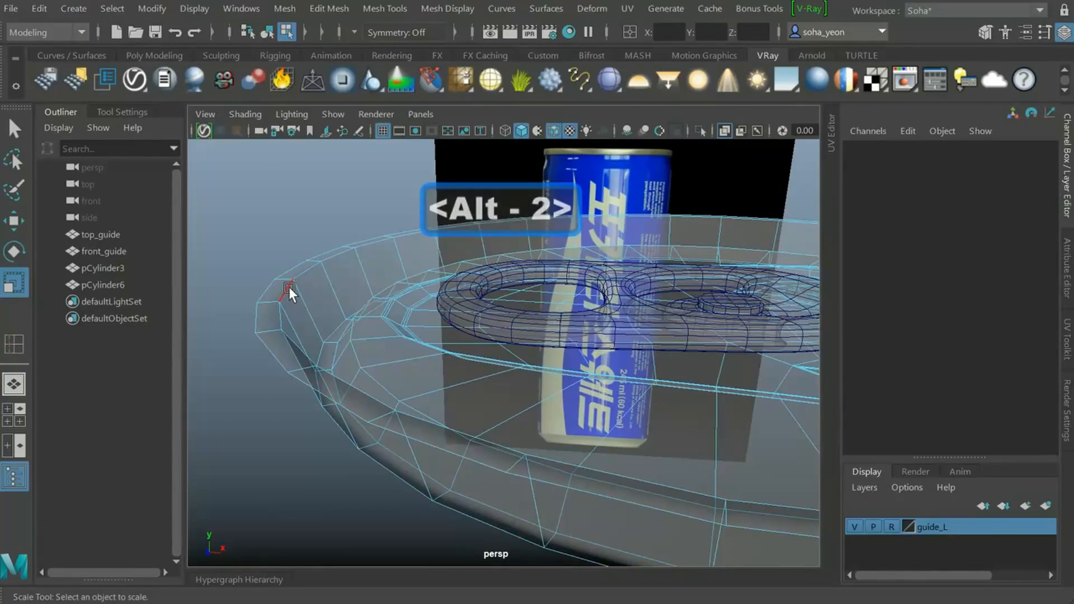
double_click(290, 287)
right_click_drag(582, 352, 559, 354, "alt")
middle_click_drag(559, 354, 542, 363, "alt")
left_click_drag(681, 289, 681, 287)
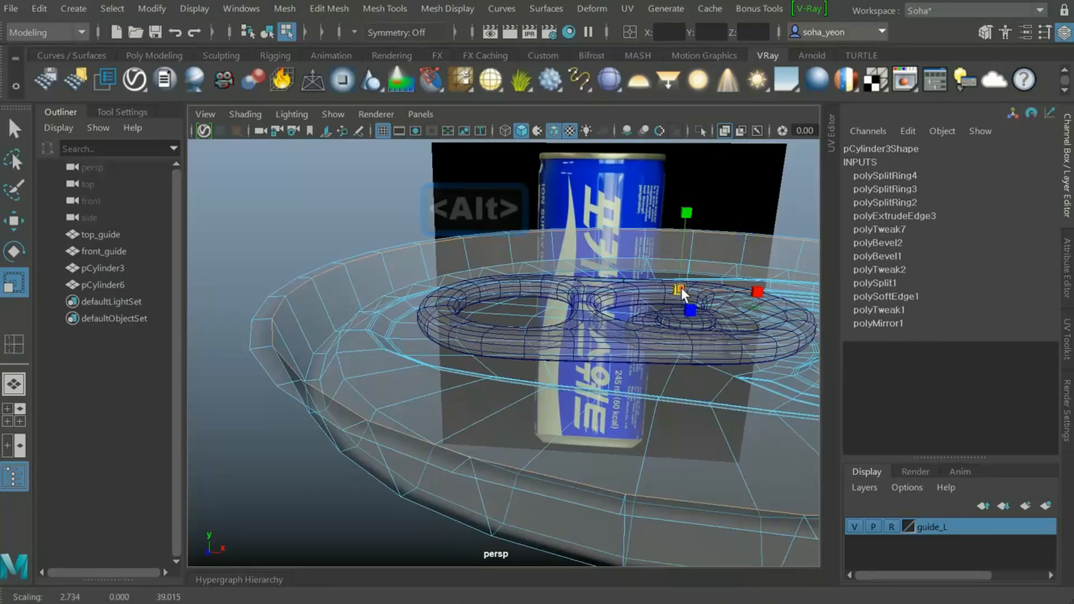
left_click_drag(495, 351, 306, 359, "alt")
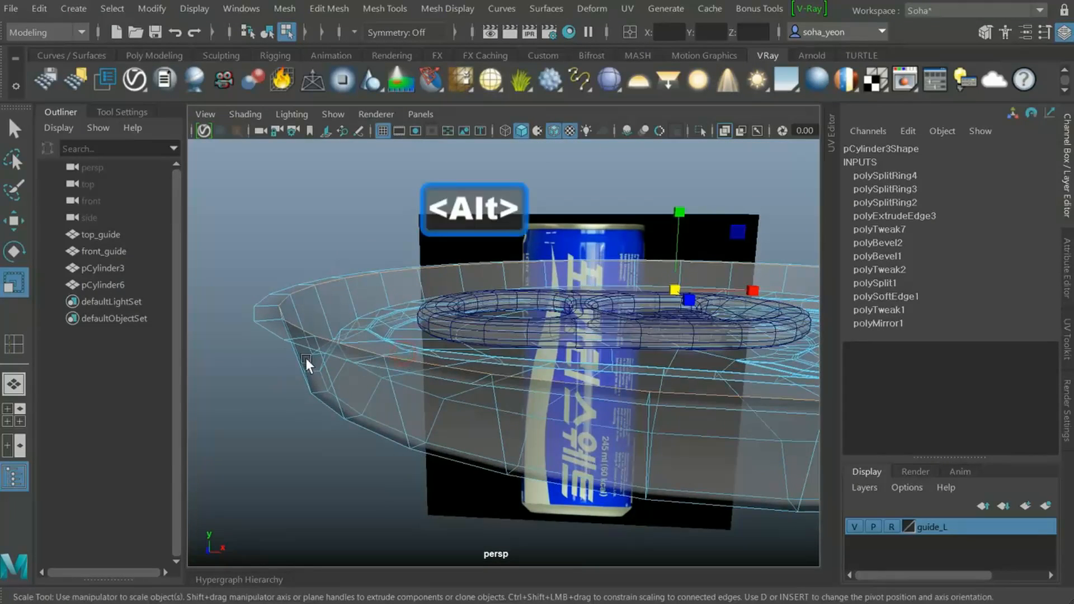
Extrude the rim's outer border edge loop down by 0.412 to the rim's lower edge in the front reference
left_click_drag(548, 426, 623, 403, "alt")
key("alt+w")
left_click_drag(588, 220, 445, 239, "alt")
left_click(756, 159)
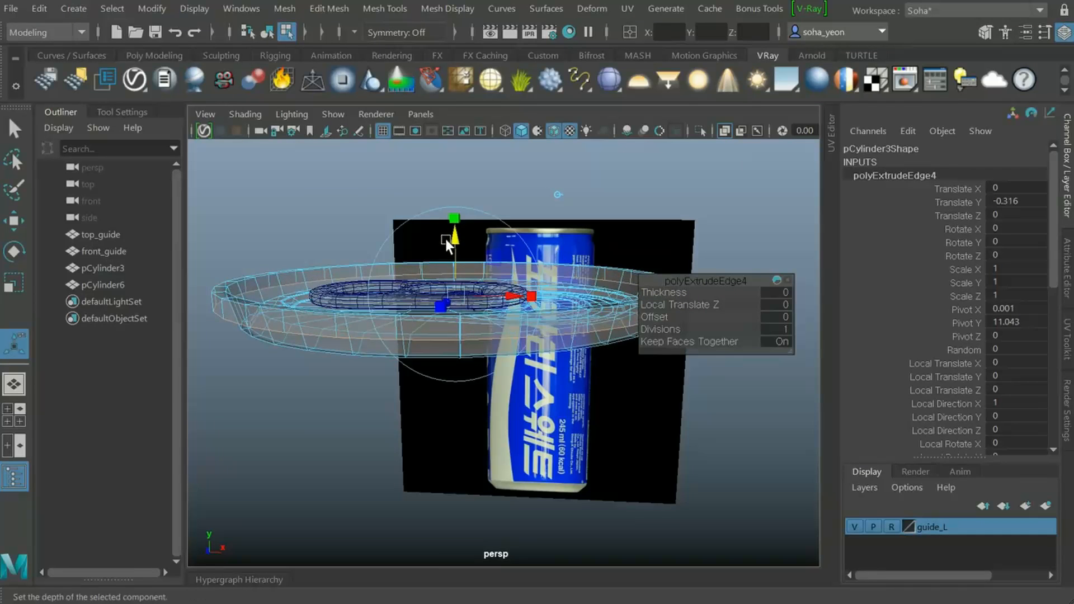
key("shift+3")
middle_click_drag(419, 310, 333, 288, "alt")
middle_click_drag(576, 238, 595, 188, "alt")
left_click_drag(669, 183, 673, 200)
middle_click_drag(602, 215, 595, 225, "alt")
left_click_drag(647, 210, 648, 207)
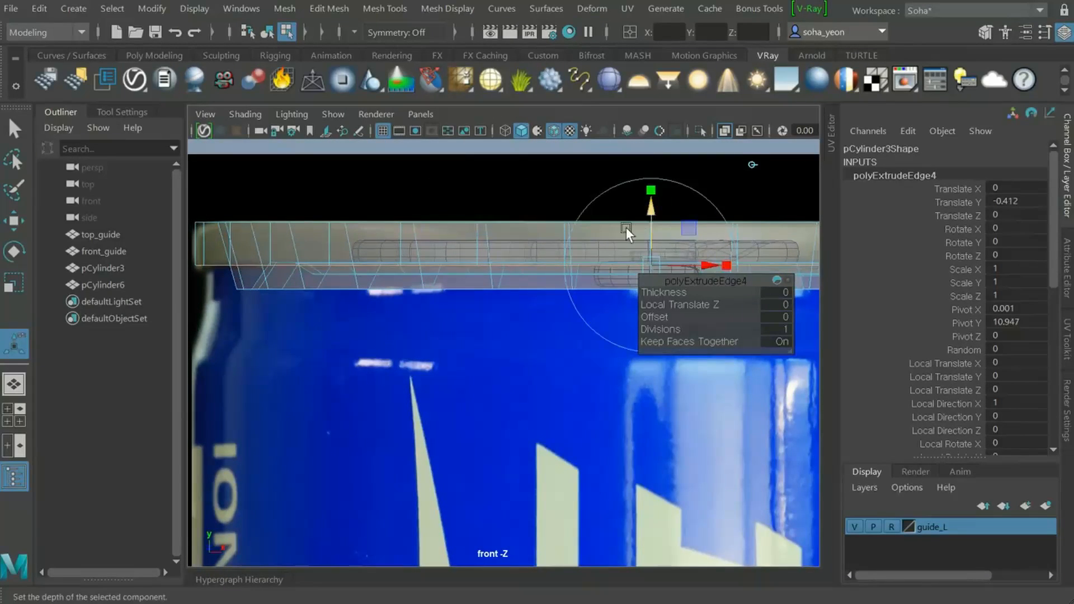
middle_click_drag(618, 231, 623, 234, "alt")
Extrude the rim's lower border edge loop again and lower it by 0.035
key("ctrl+e")
key("alt+w")
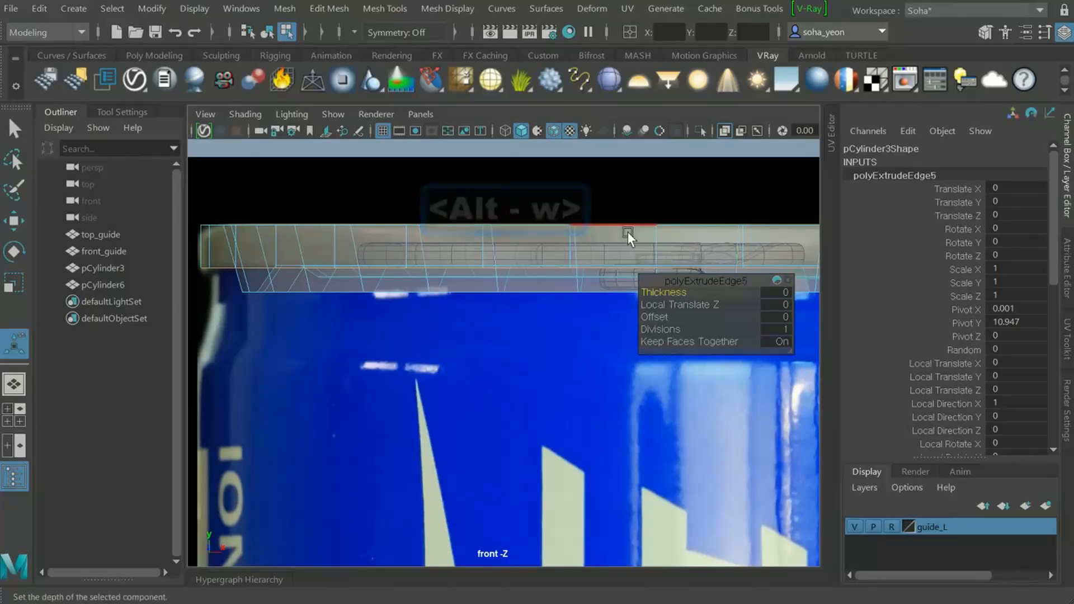
right_click_drag(718, 277, 588, 261, "alt")
middle_click_drag(587, 261, 518, 189, "alt")
left_click(729, 149)
right_click_drag(525, 215, 546, 213, "alt")
middle_click_drag(516, 206, 563, 304, "alt")
right_click_drag(414, 266, 463, 251, "alt")
middle_click_drag(464, 250, 551, 246, "alt")
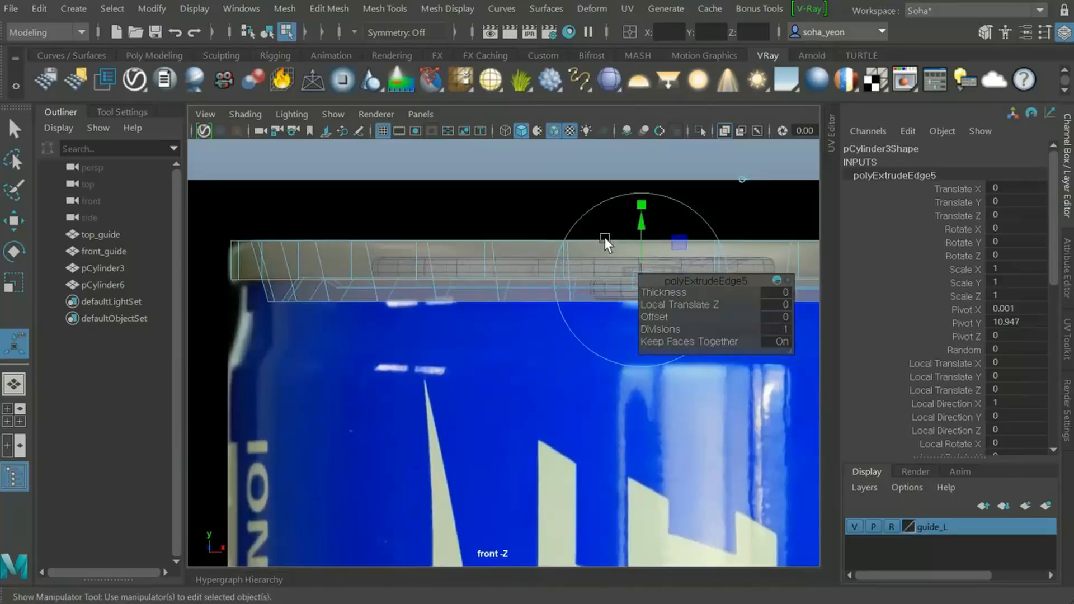
left_click_drag(641, 219, 640, 224)
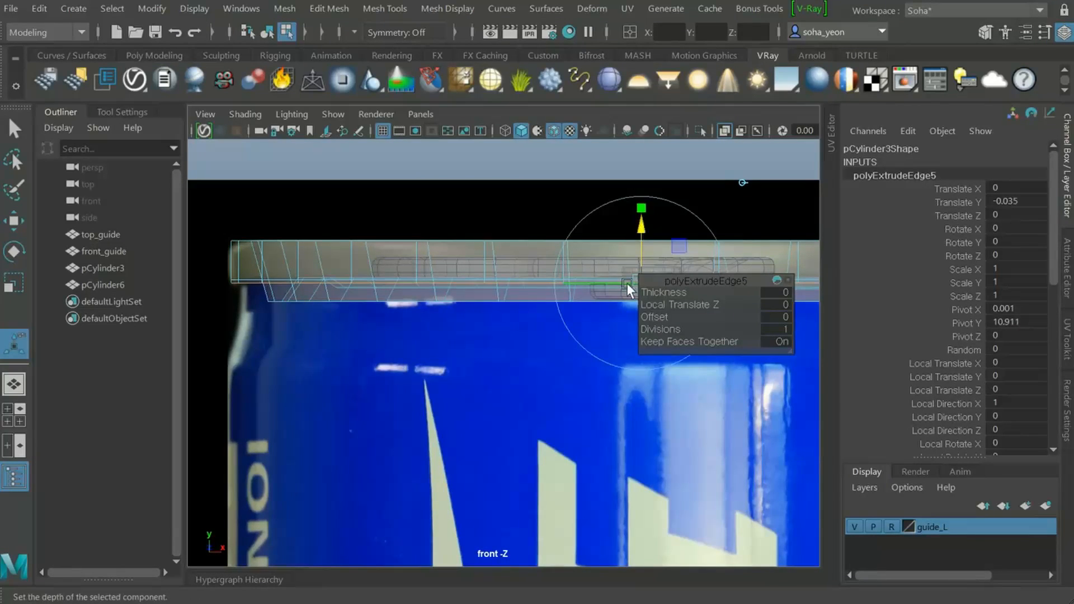
Scale the lowest border edge loop inward slightly to match the neck width in the front reference
key("r")
middle_click_drag(570, 331, 657, 331, "alt")
right_click_drag(476, 320, 528, 319, "alt")
middle_click_drag(528, 319, 540, 314, "alt")
left_click_drag(762, 278, 746, 278)
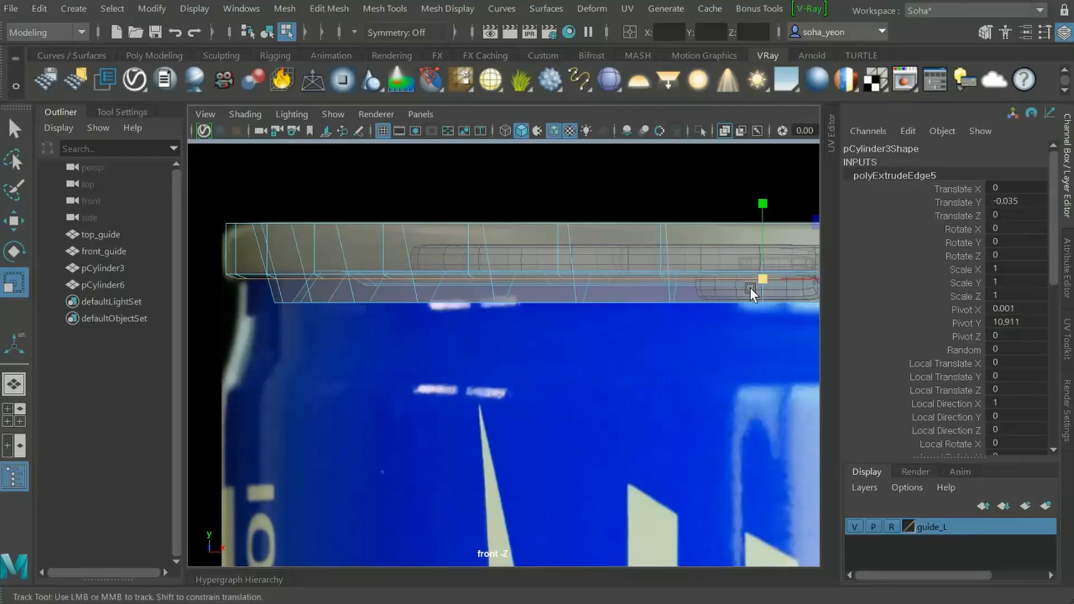
Extrude the neck's border edge loop straight down to a Y height of about 10.603, following the front reference
key("alt+w")
scroll(692, 271, "down", 3)
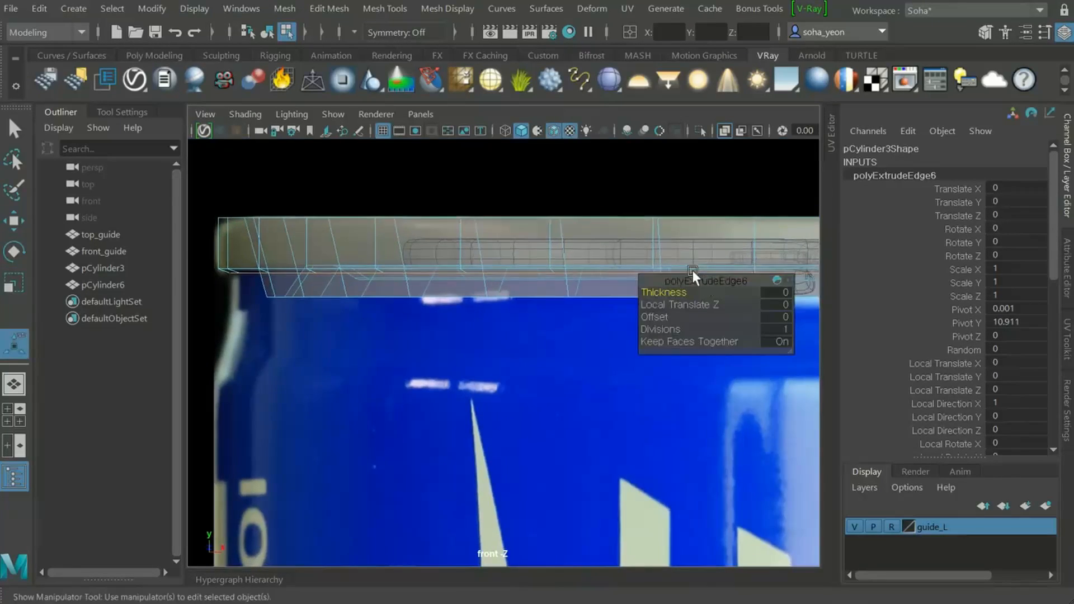
middle_click_drag(668, 278, 628, 246, "alt")
left_click_drag(702, 285, 629, 401)
scroll(644, 326, "down", 7)
middle_click_drag(643, 324, 597, 335, "alt")
scroll(597, 335, "up", 1)
left_click(784, 218)
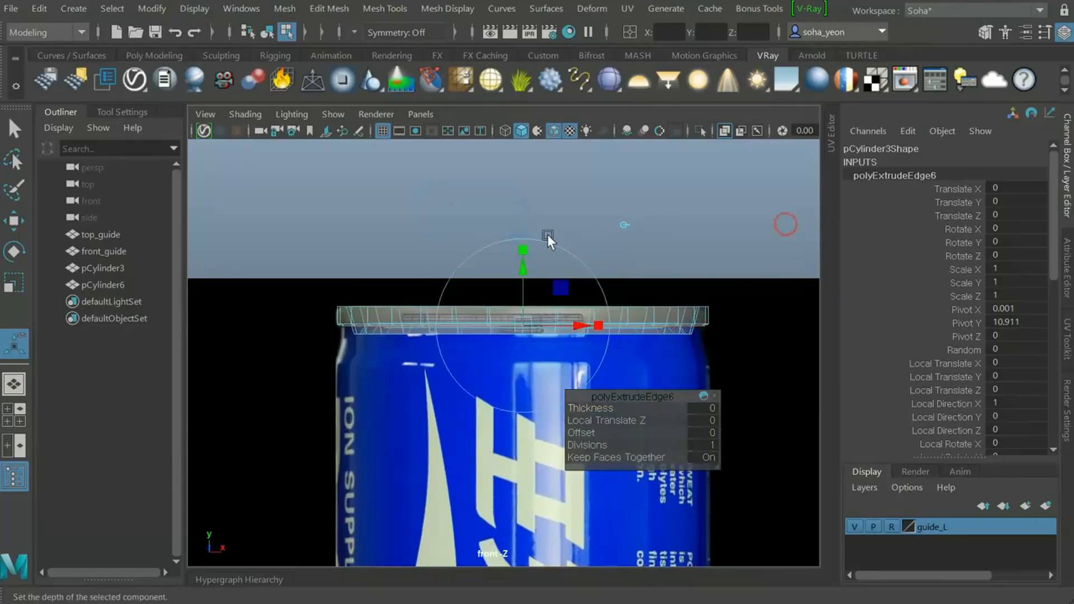
scroll(566, 273, "up", 3)
scroll(566, 273, "up", 3)
middle_click_drag(495, 267, 657, 279, "alt")
scroll(658, 279, "up", 1)
left_click_drag(734, 244, 731, 274)
Extrude the neck's lower edge loop with a local Y offset of 0.555 and scale it outward to the can body's width
key("alt+w")
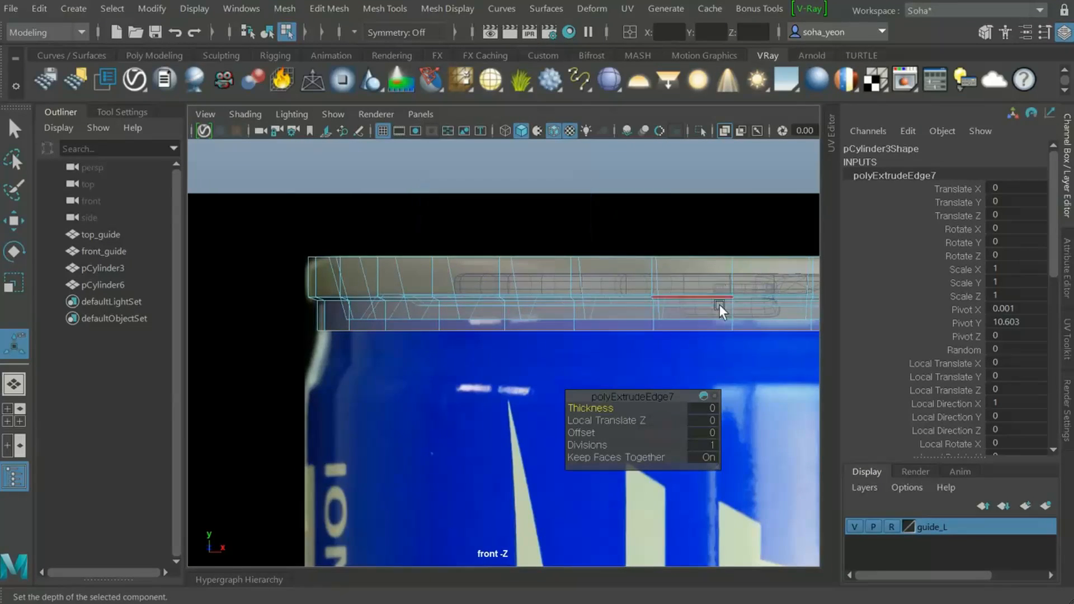
right_click_drag(720, 294, 641, 344, "alt")
middle_click_drag(641, 344, 529, 308, "alt")
left_click_drag(671, 361, 664, 386)
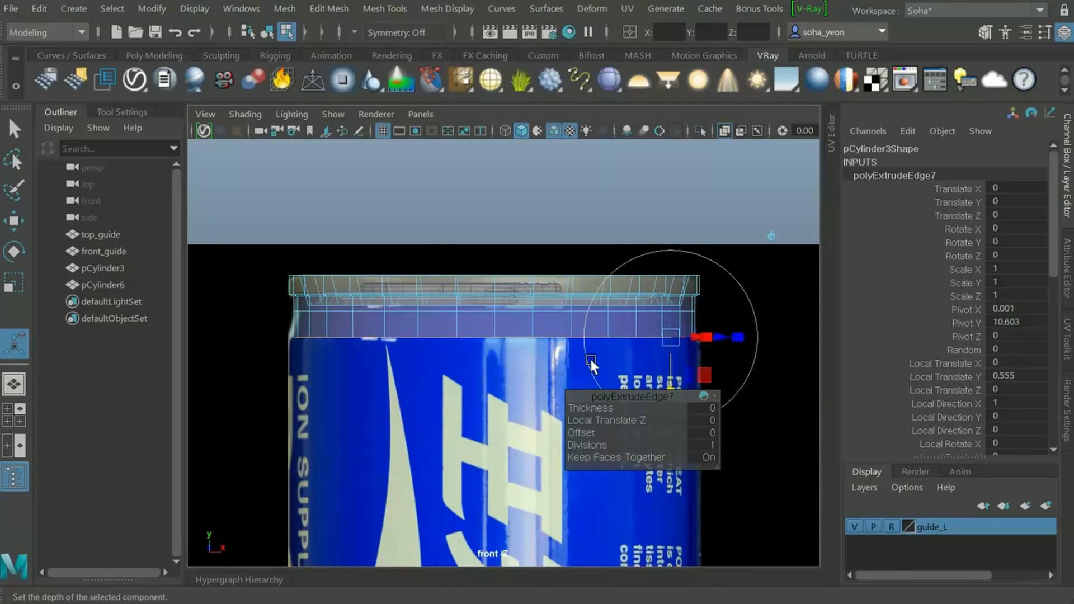
key("r")
left_click_drag(494, 337, 501, 336)
middle_click_drag(501, 336, 573, 330, "alt")
scroll(573, 319, "up", 5)
right_click_drag(573, 330, 535, 323, "alt")
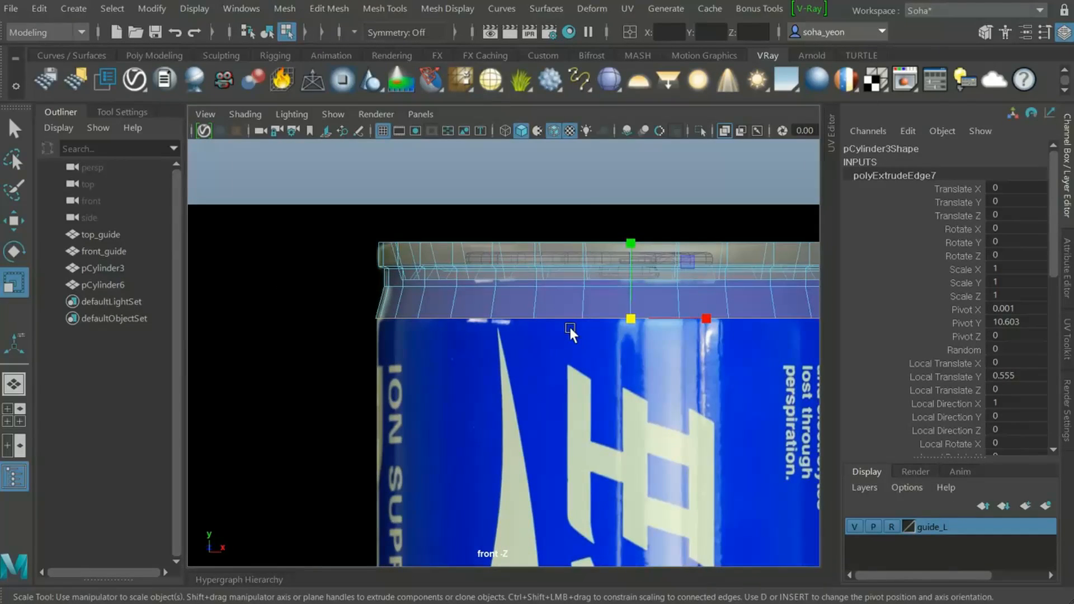
Extrude the shoulder's border edge loop down by 20.586 to the lower end of the blue can body
key("alt+w")
scroll(603, 346, "down", 5)
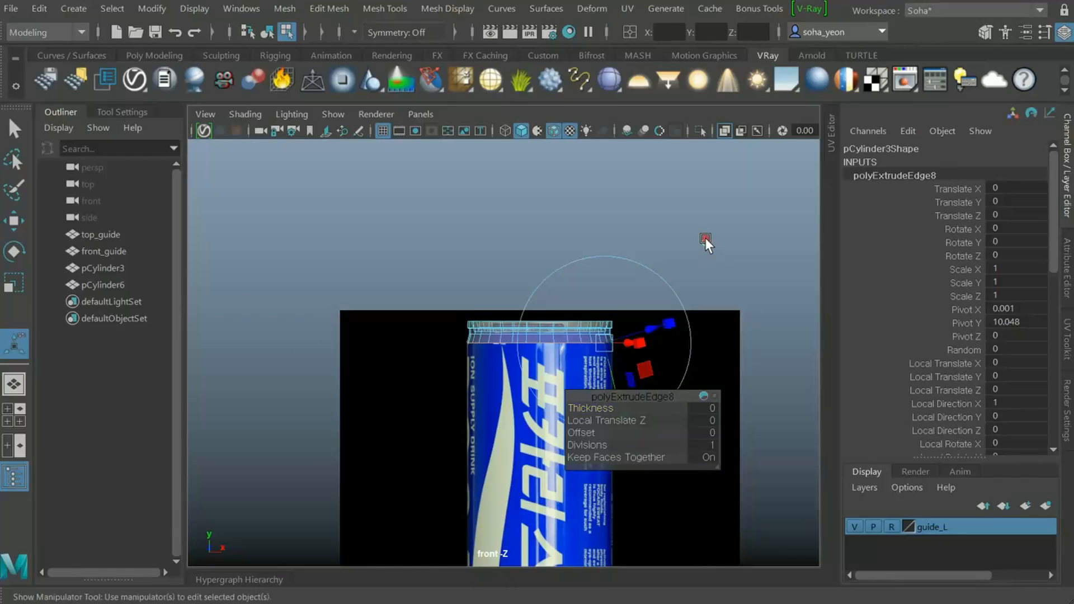
left_click_drag(541, 292, 542, 516)
middle_click_drag(641, 454, 638, 222, "alt")
right_click_drag(638, 222, 806, 358, "alt")
left_click_drag(562, 165, 582, 481)
middle_click_drag(555, 423, 547, 255, "alt")
right_click_drag(547, 256, 707, 318, "alt")
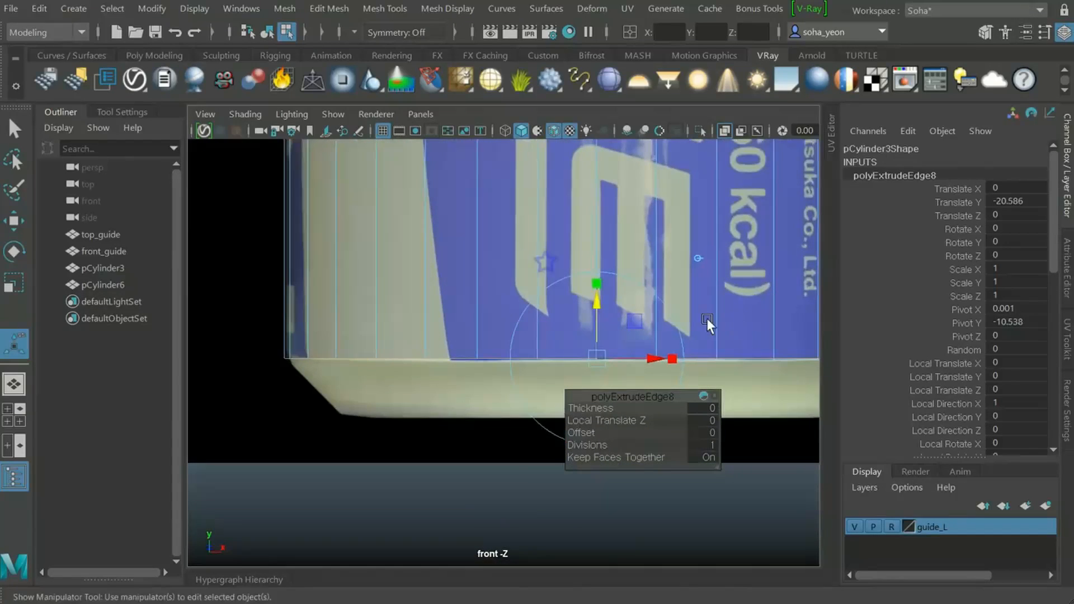
right_click_drag(579, 301, 615, 313, "alt")
left_click_drag(619, 301, 619, 301)
Extrude the body's bottom edge loop down by 0.809 and scale it inward to match the tapered base in the reference
key("alt+w")
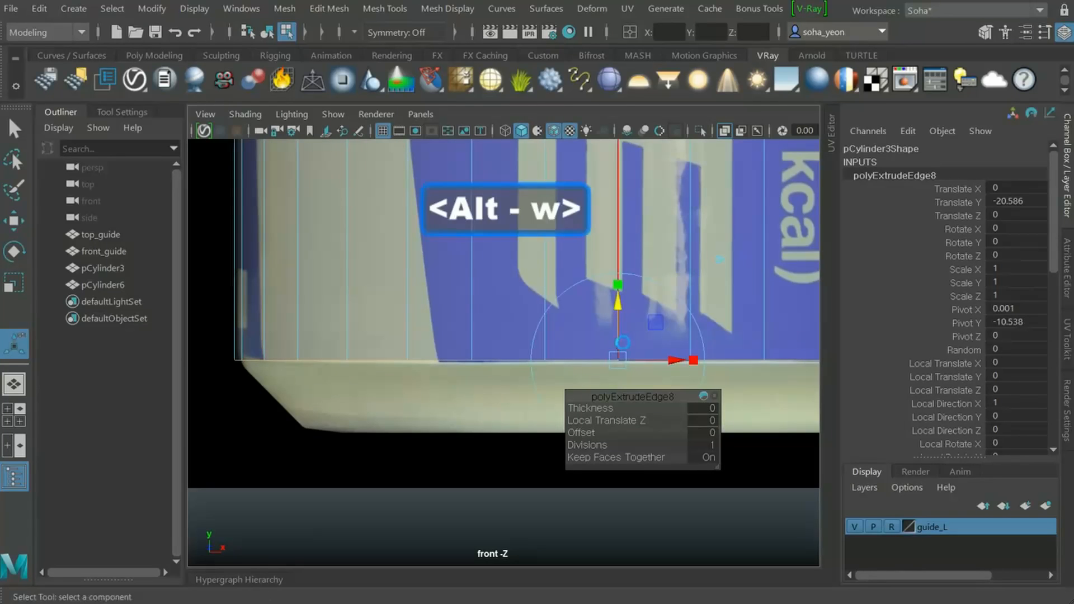
right_click_drag(615, 312, 496, 330, "alt")
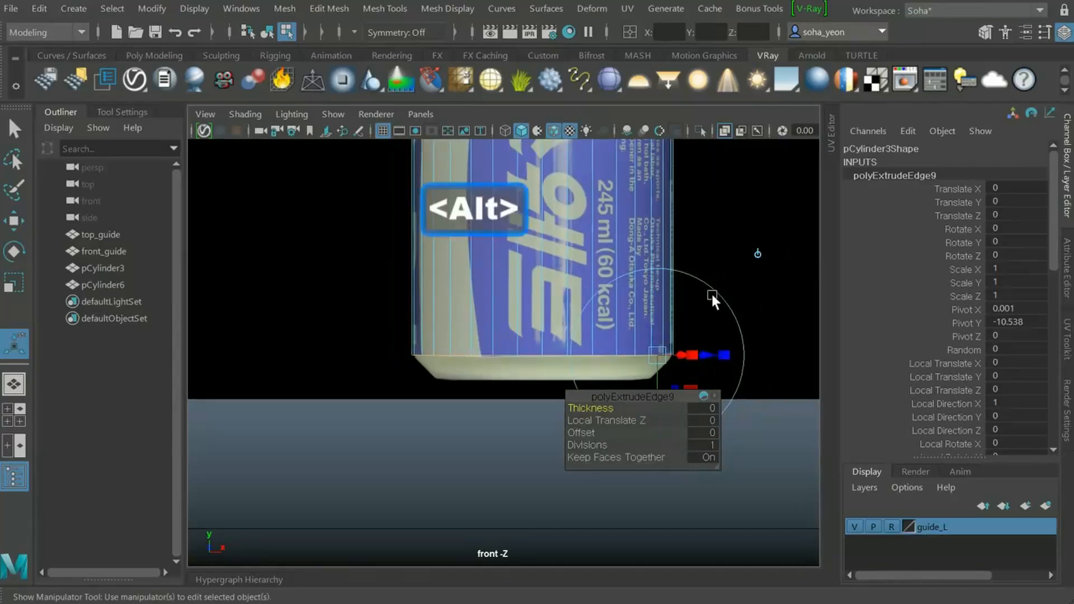
left_click(759, 254)
left_click_drag(542, 291, 545, 320)
key("r")
left_click_drag(544, 380, 518, 382)
right_click_drag(520, 383, 733, 429, "alt")
middle_click_drag(556, 375, 574, 343, "alt")
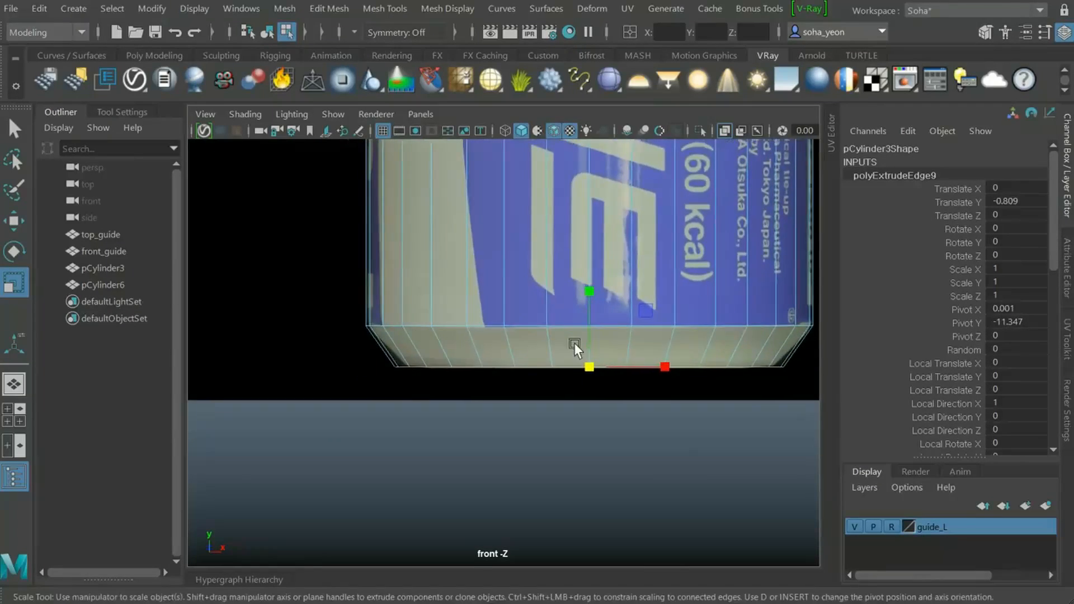
right_click_drag(574, 344, 777, 404, "alt")
key("alt")
left_click_drag(653, 376, 630, 380)
Return to the perspective view, turn off X-ray shading and isolate the can mesh
key("alt+shift+q")
right_click_drag(652, 411, 464, 404, "alt")
mouse_move(464, 404)
left_mouse_down("alt")
mouse_move(459, 378)
mouse_move(465, 471)
mouse_move(426, 479)
mouse_move(480, 304)
mouse_move(433, 322)
mouse_move(453, 336)
left_mouse_up("alt")
key("alt+shift+x")
key("alt+grave")
key("alt+shift+a")
Extrude the open border edge loop on the can's underside and scale it inward to form a narrow flat ring
left_click_drag(545, 423, 523, 392, "alt")
middle_click_drag(523, 391, 524, 401, "alt")
left_click_drag(524, 401, 542, 324, "alt")
key("alt+2")
left_click(417, 216)
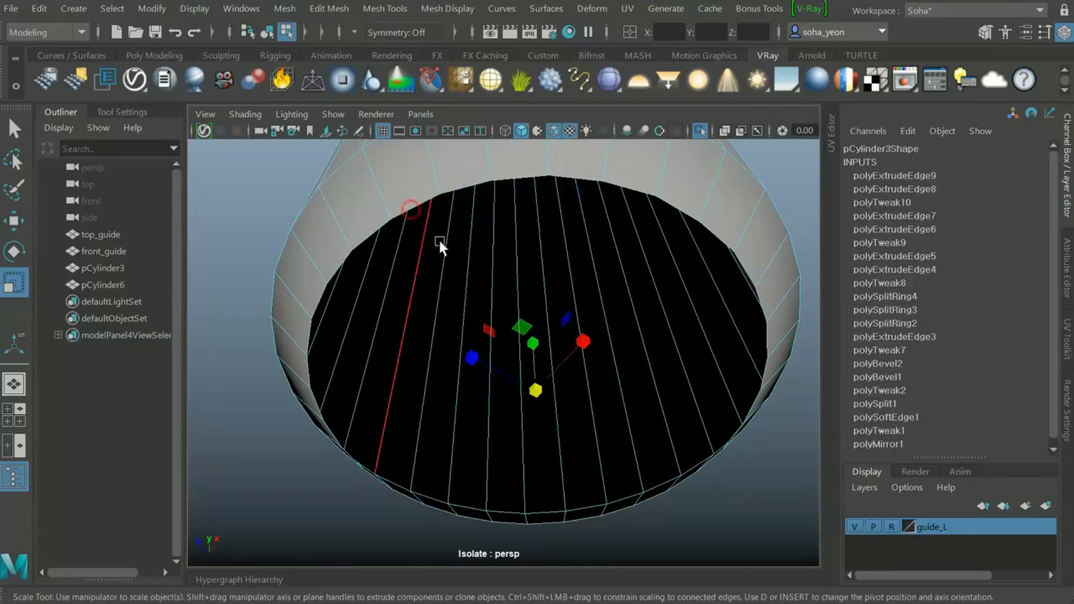
key("alt+w")
left_click_drag(556, 364, 770, 245, "alt")
left_click(794, 227)
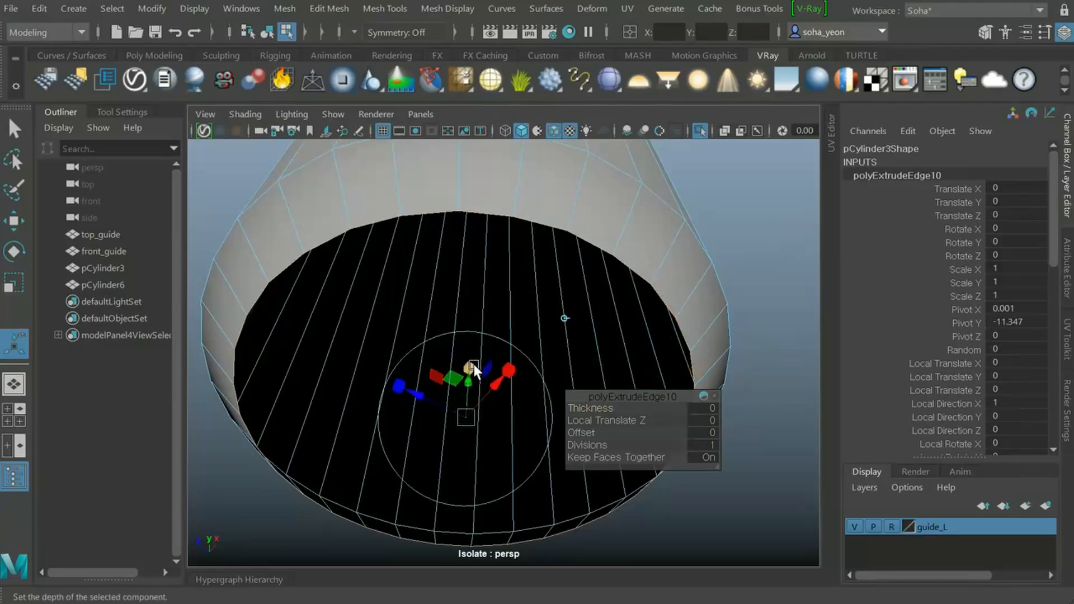
key("r")
left_click_drag(467, 417, 427, 426)
Extrude the underside's inner edge loop, scale it inward and raise it to about Y -10.763 to form a recess
key("alt+w")
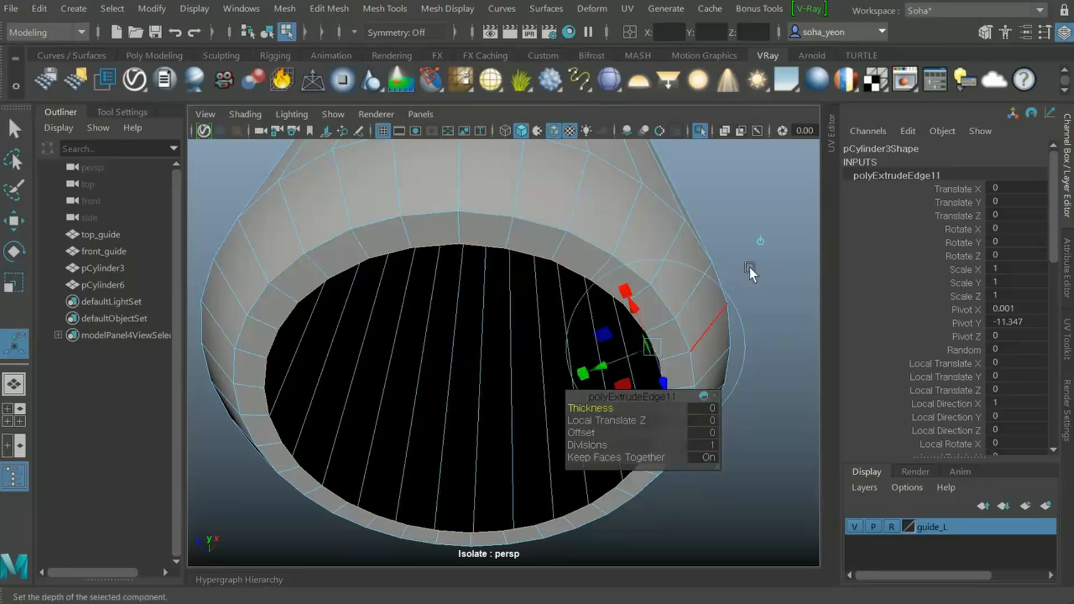
key("r")
left_click_drag(468, 415, 397, 427)
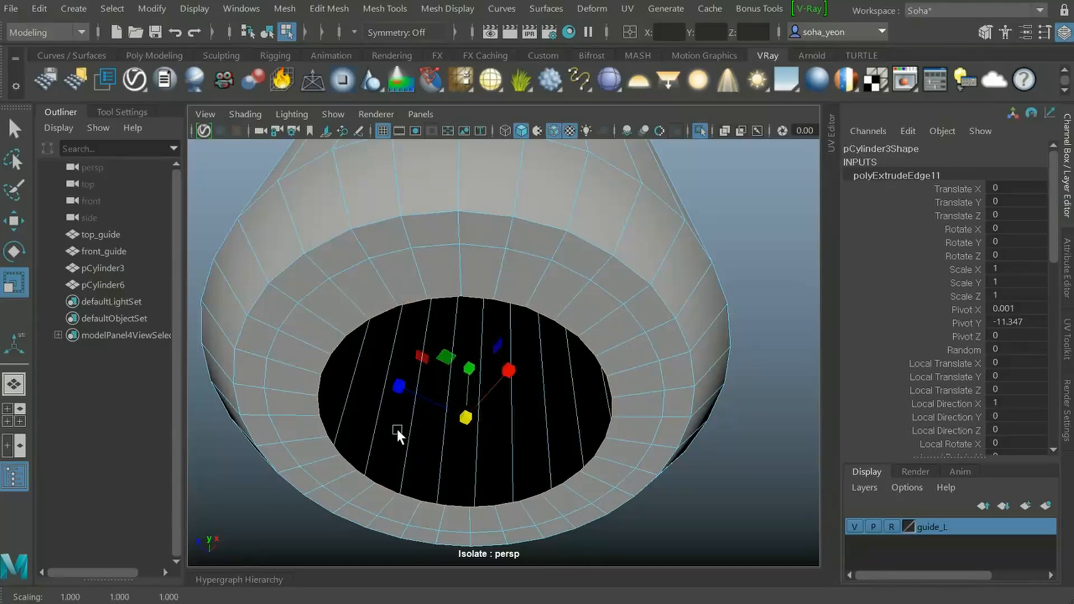
key("w")
left_click_drag(466, 376, 466, 352)
Extrude the recess's inner edge loop, scale it to 0.533 and shrink it slightly further
key("alt+w")
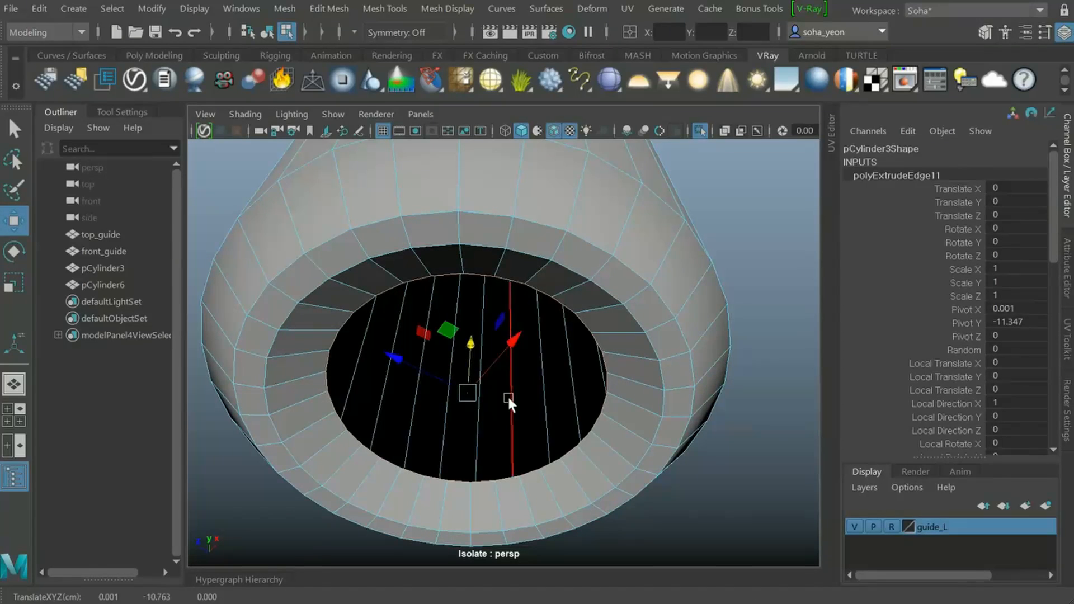
key("ctrl+e")
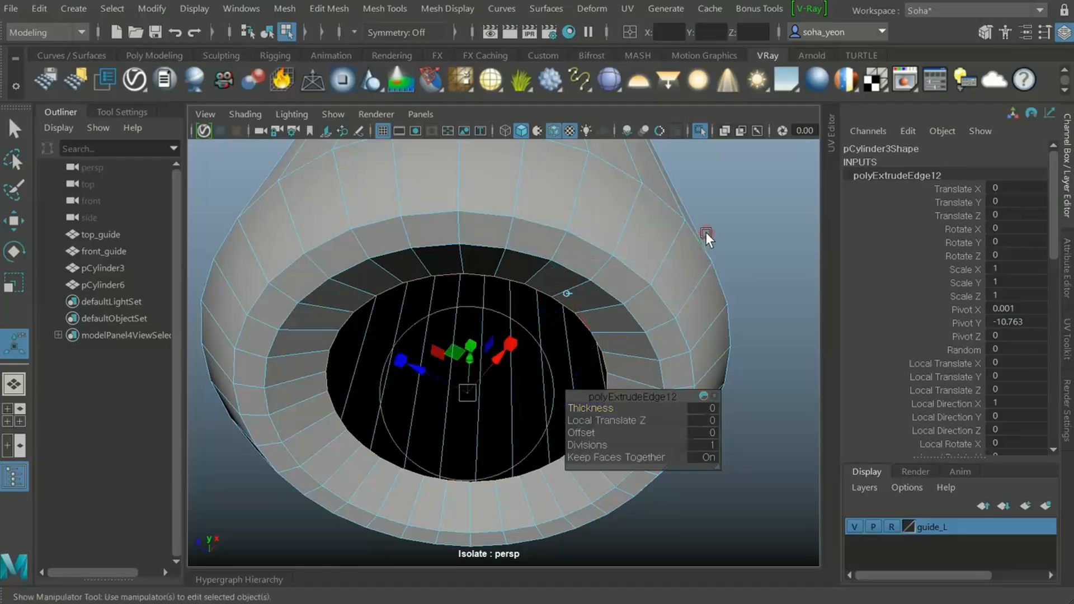
left_click(469, 344)
left_click_drag(471, 380, 449, 393)
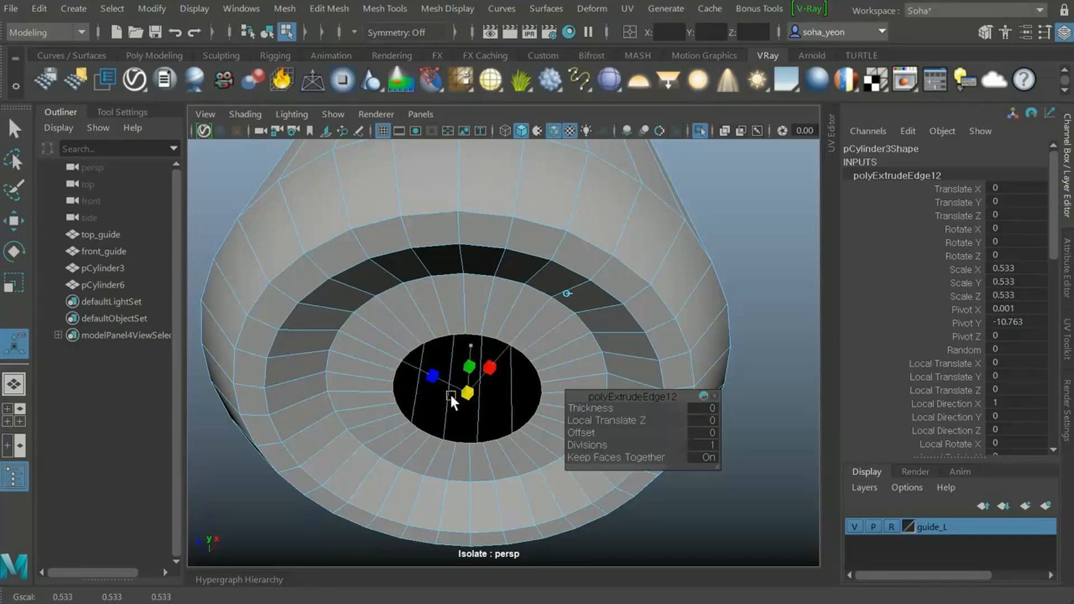
key("r")
left_click_drag(469, 392, 448, 400)
Fill the remaining hole in the can's underside and poke the new cap face into triangles around a centre vertex
right_click_drag(472, 418, 487, 399, "alt")
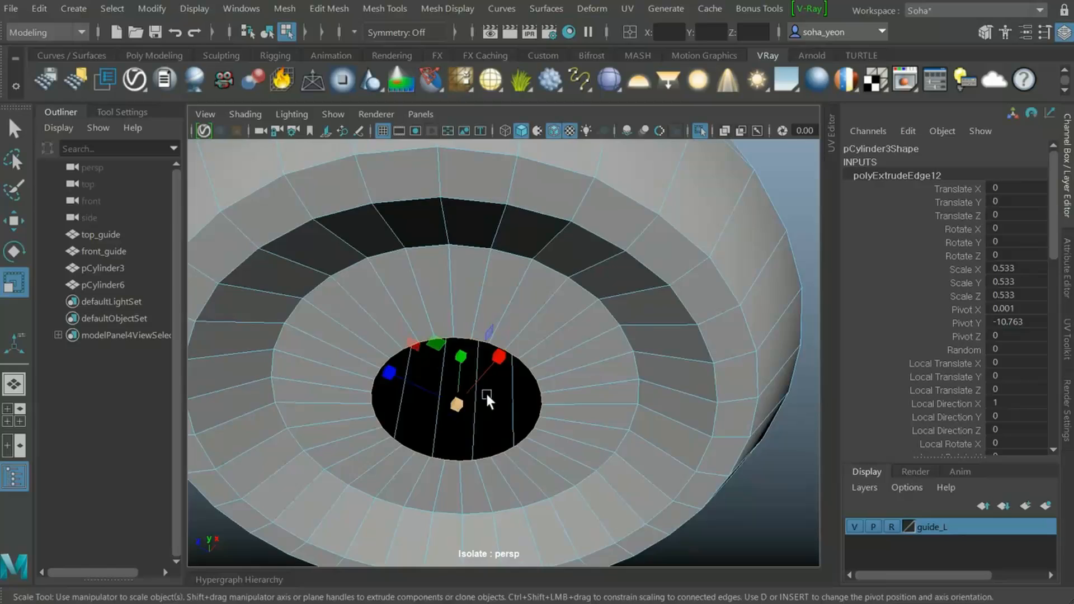
middle_click_drag(486, 400, 518, 371, "alt")
right_click_drag(516, 368, 536, 416, "alt")
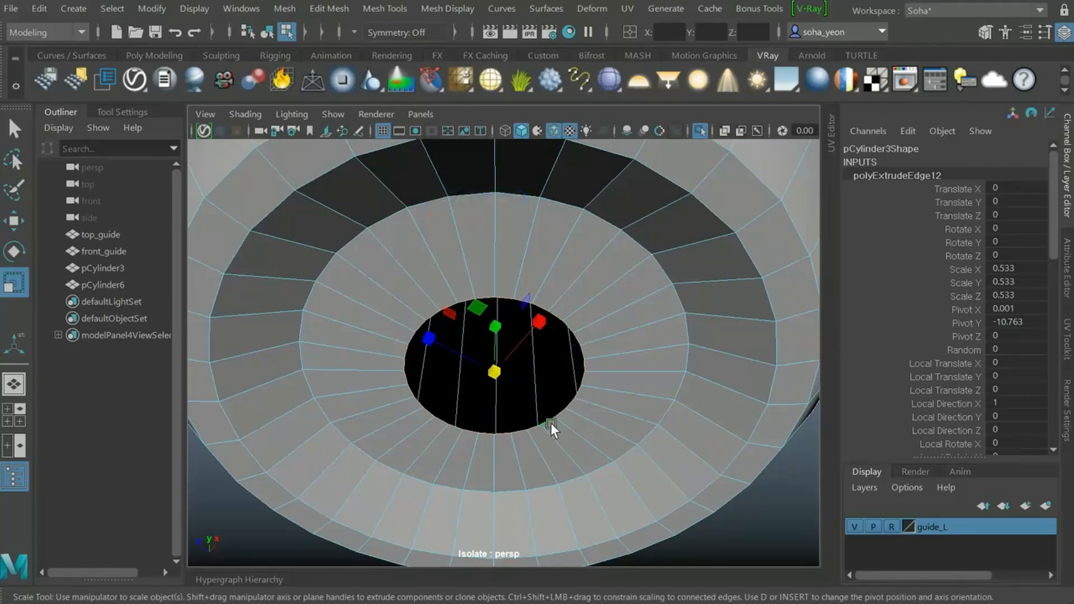
key("ctrl+f")
key("w")
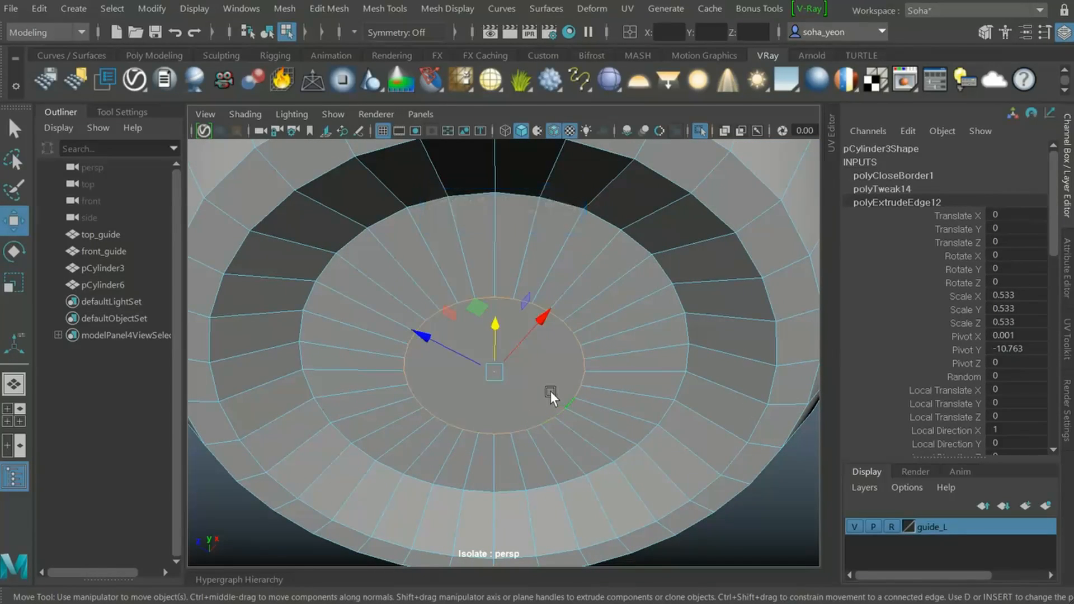
key("alt+3")
left_click(575, 447)
left_click(494, 370)
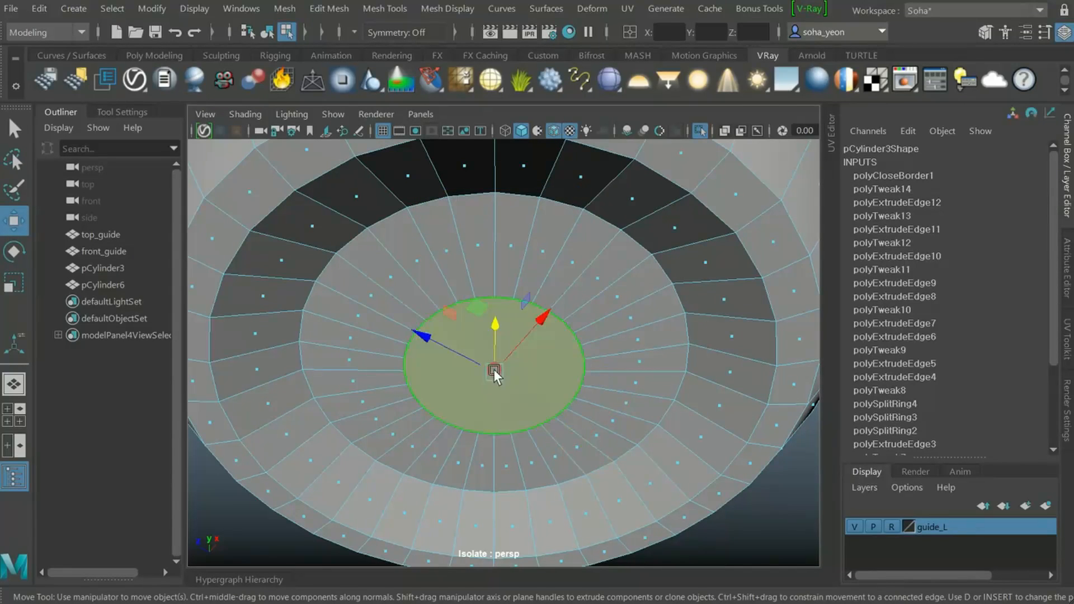
right_click_drag(499, 374, 563, 350, "shift")
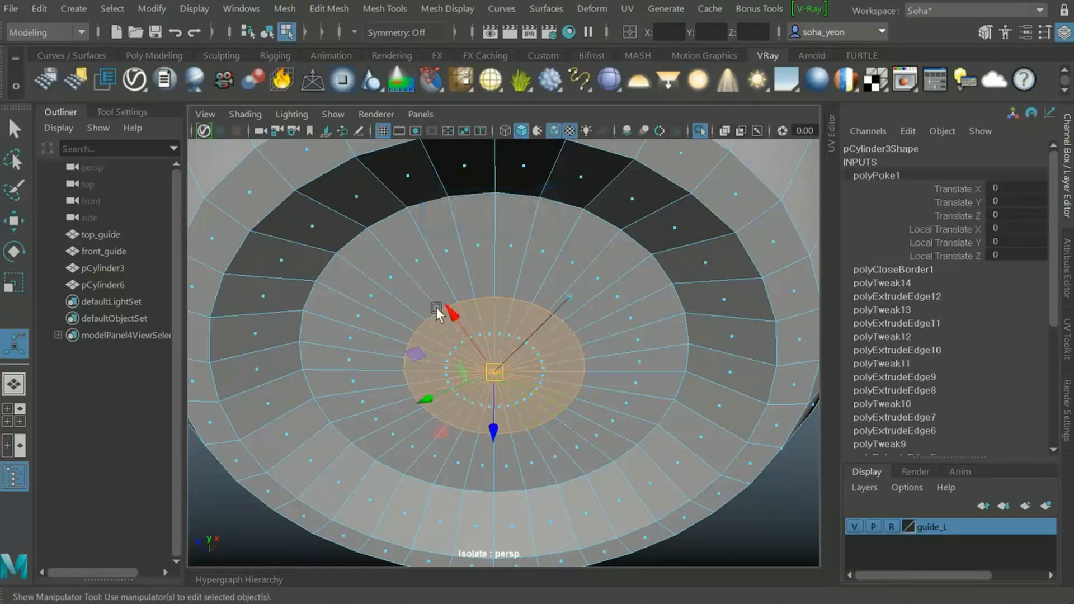
Select the centre vertex of the poked bottom cap and raise it slightly into the can
left_click_drag(431, 356, 472, 370, "alt")
scroll(472, 371, "up", 2)
key("alt+1")
right_click_drag(511, 429, 466, 407)
key("w")
left_click_drag(493, 372, 494, 361)
middle_click_drag(498, 360, 505, 355, "alt")
Raise the edge loop around the poked cap slightly to dome the underside, and return to object selection
scroll(506, 355, "up", 2)
key("alt+2")
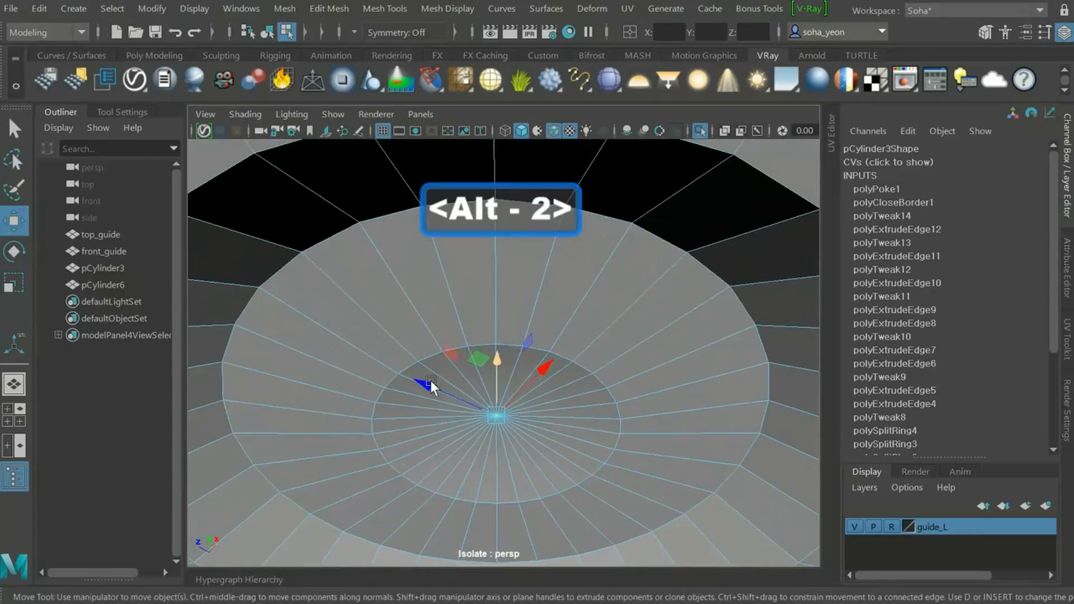
double_click(411, 367)
left_click_drag(498, 376, 500, 353)
key("alt+1")
key("alt+grave")
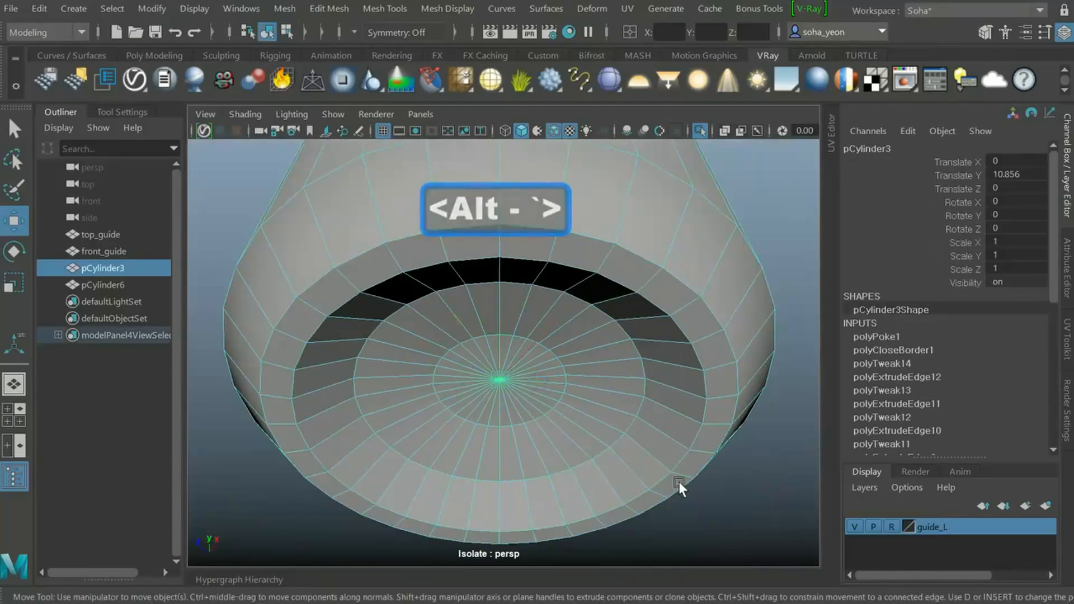
Bevel the edge loop around the perimeter of the recessed bottom floor with fraction 0.61 and 2 segments, and return to object selection
left_click(717, 513)
left_click_drag(576, 466, 574, 458, "alt")
scroll(574, 459, "up", 2)
key("alt+2")
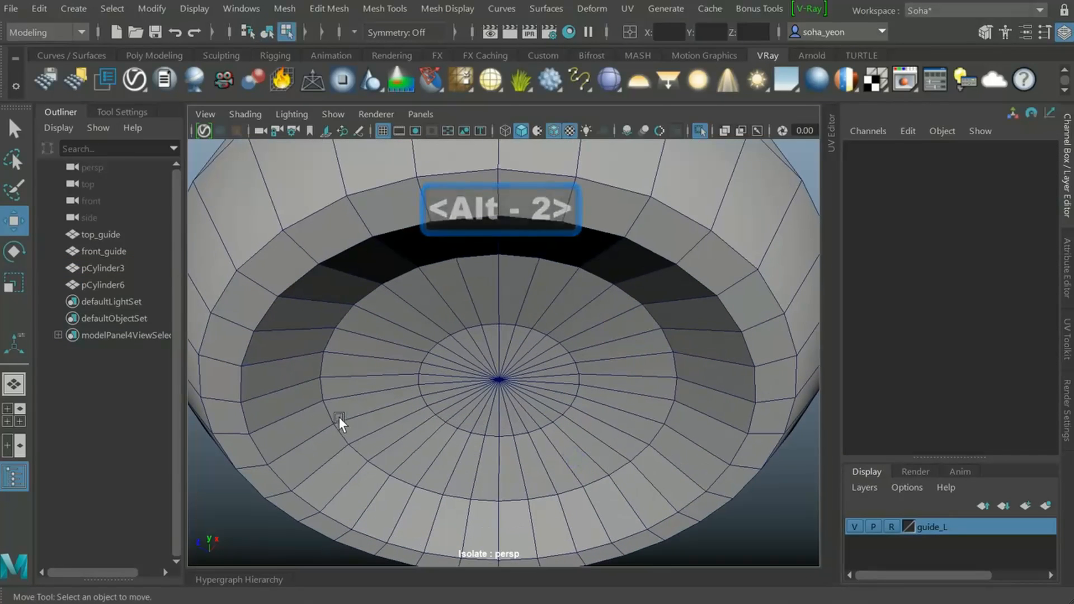
key("alt+2")
left_click(322, 391)
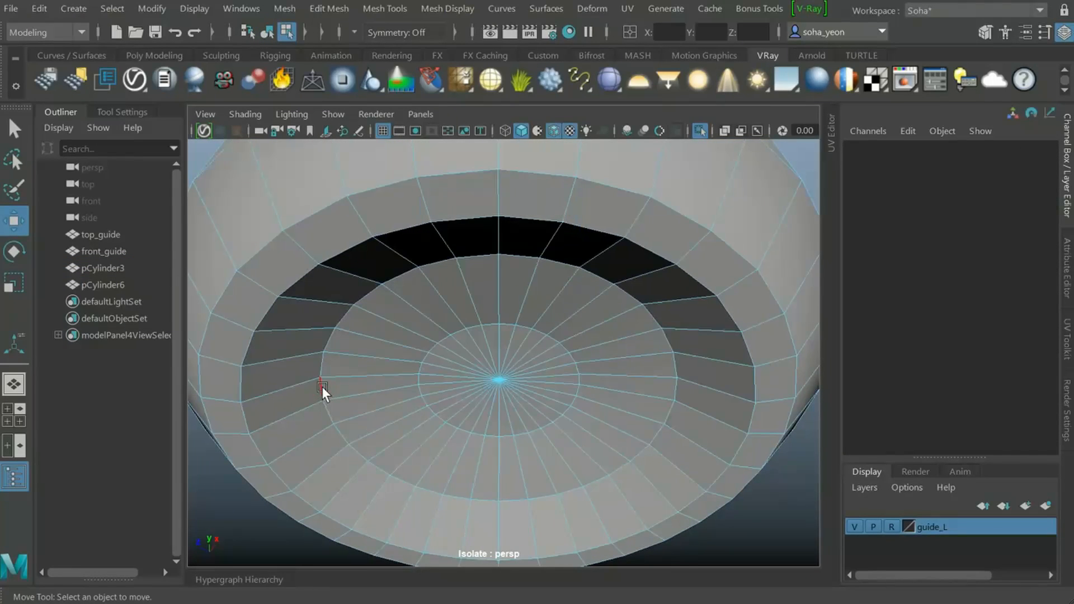
double_click(322, 387)
key("shift+b")
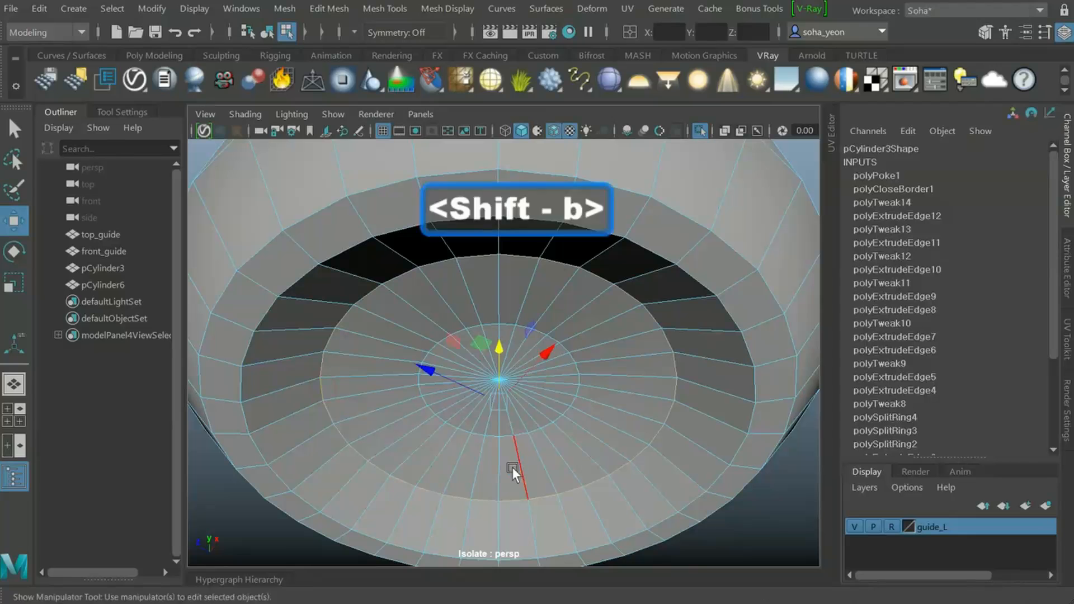
left_click_drag(585, 408, 617, 408)
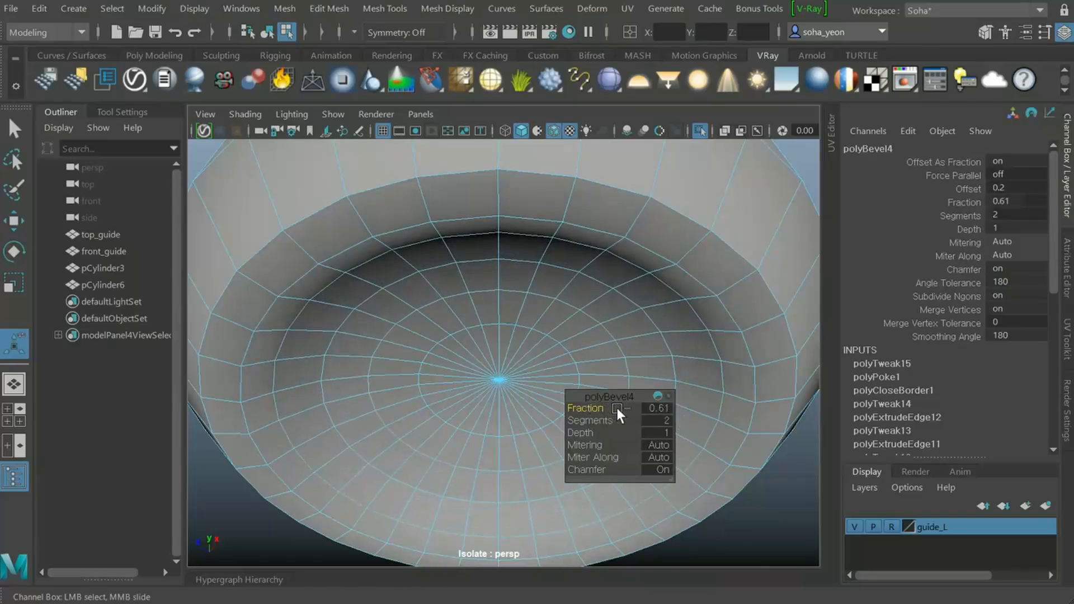
key("alt+grave")
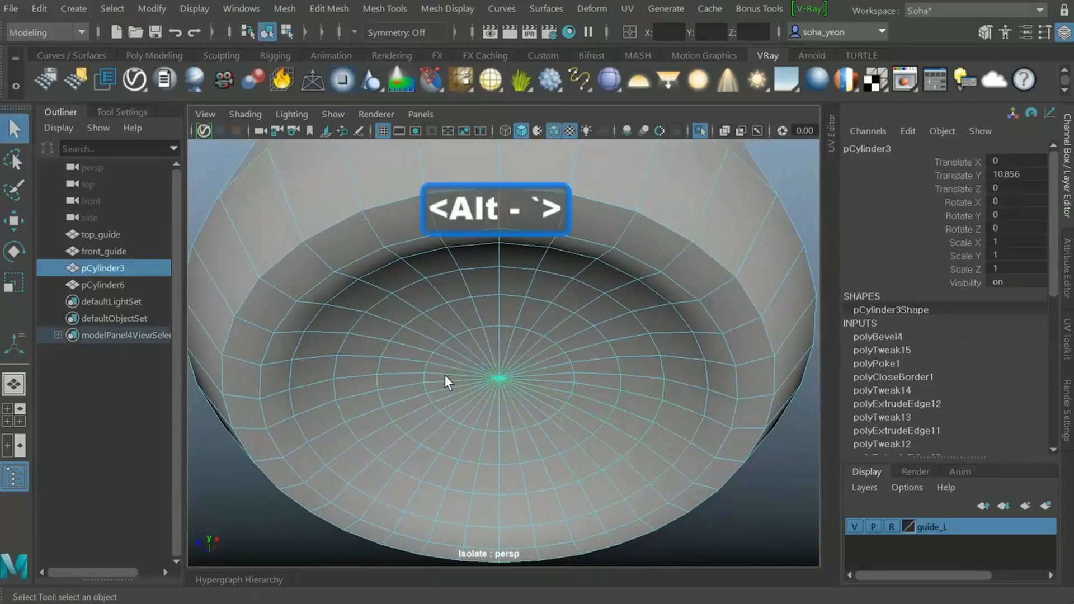
left_click(737, 512)
Hide the wireframe overlay and examine the shaded can's beveled underside and body from several angles
right_click_drag(673, 486, 594, 471, "alt")
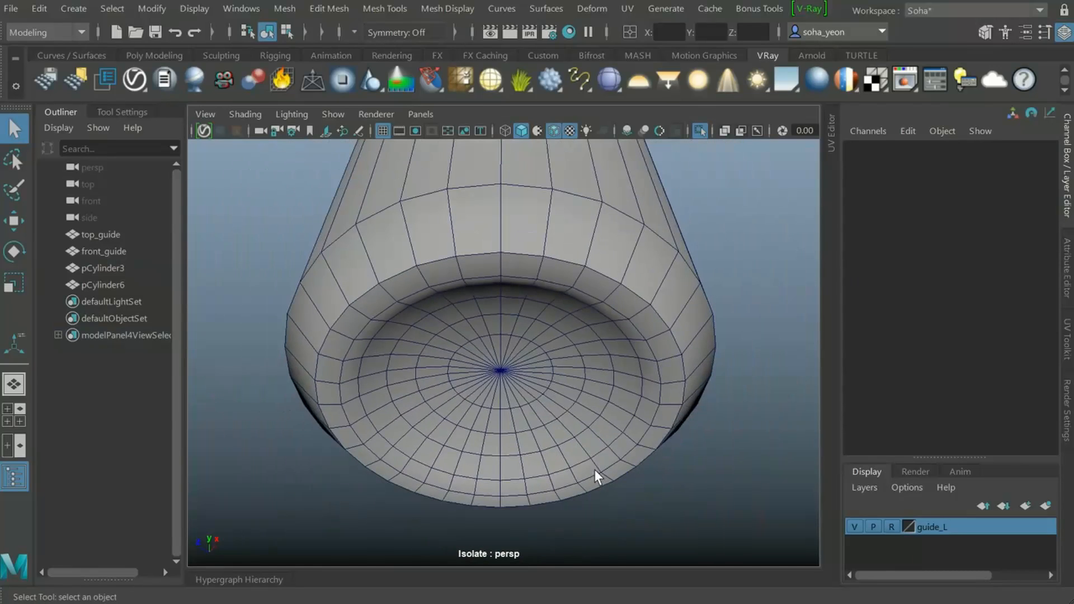
key("alt+shift+w")
mouse_move(517, 458)
left_mouse_down("alt")
mouse_move(518, 472)
mouse_move(518, 458)
left_mouse_up("alt")
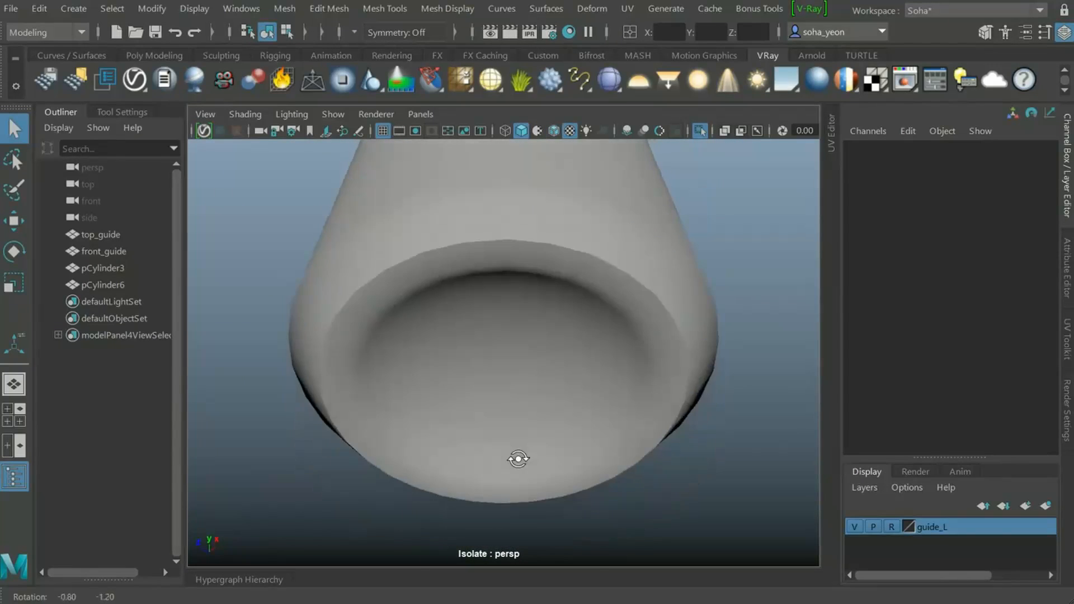
left_click(468, 423)
right_click_drag(538, 422, 376, 410, "alt")
left_click_drag(470, 405, 475, 481, "alt")
left_click(657, 392)
left_click_drag(540, 309, 546, 352, "alt")
middle_click_drag(549, 347, 577, 467, "alt")
right_click_drag(585, 446, 649, 469, "alt")
left_click_drag(568, 401, 566, 370, "alt")
middle_click_drag(565, 347, 593, 464, "alt")
right_click_drag(590, 439, 649, 443, "alt")
left_click_drag(557, 391, 557, 374, "alt")
middle_click_drag(549, 348, 602, 355, "alt")
left_click_drag(594, 361, 592, 349, "alt")
Enter edge selection on the can and select the edge loop bordering the lid panel inside the rim
left_click(532, 295)
left_click_drag(527, 314, 506, 371, "alt")
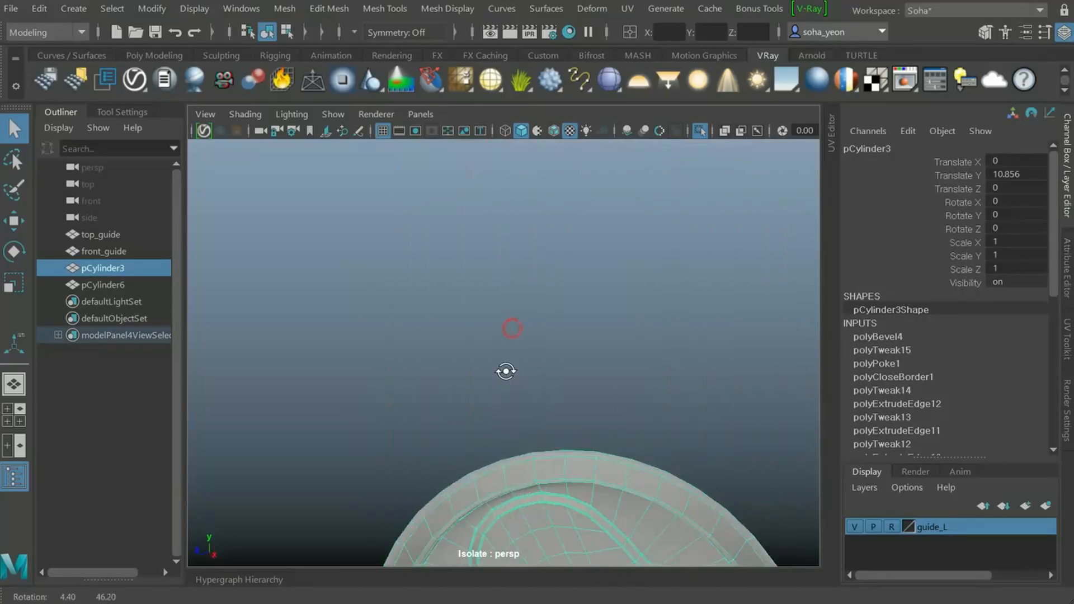
middle_click_drag(506, 372, 477, 223, "alt")
left_click_drag(486, 307, 482, 283, "alt")
middle_click_drag(481, 283, 568, 274, "alt")
right_click_drag(566, 280, 669, 309, "alt")
key("w")
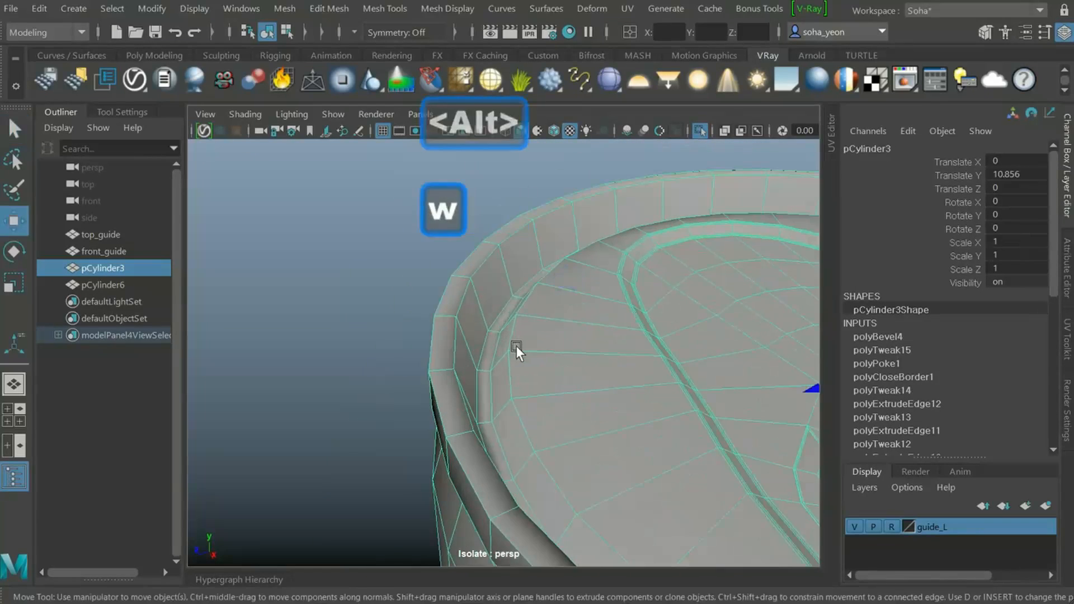
right_click_drag(516, 346, 539, 348, "alt")
key("alt+2")
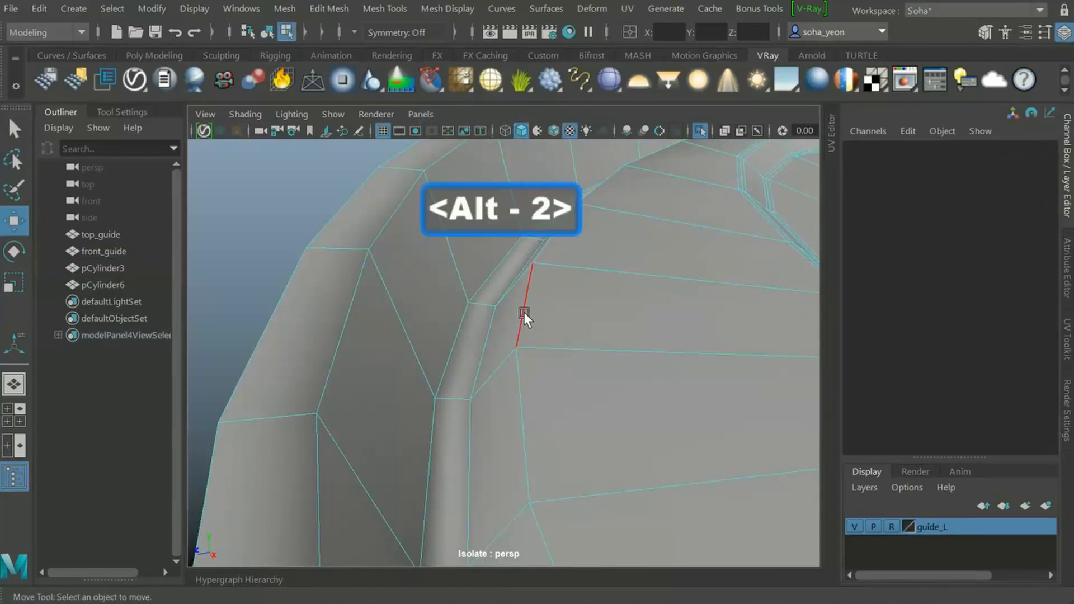
left_click(523, 312)
left_click_drag(524, 311, 508, 379, "alt")
right_click_drag(508, 379, 543, 359, "alt")
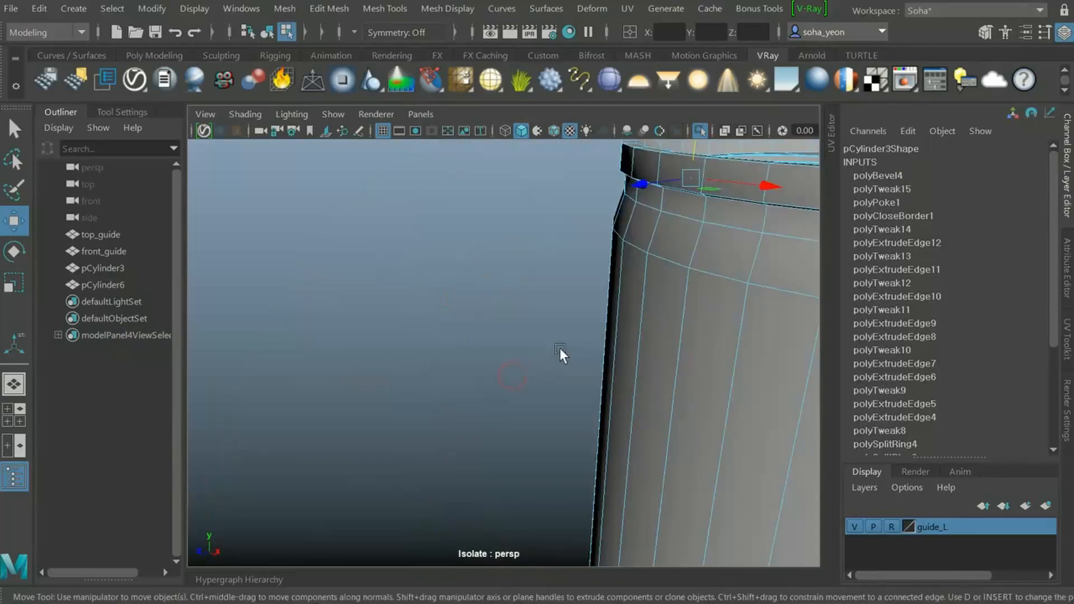
Add the edge loops around the can's outer rim and neck to the selection
left_click_drag(649, 254, 654, 227, "alt")
middle_click_drag(654, 228, 624, 330, "alt")
right_click_drag(624, 330, 440, 326, "alt")
left_click_drag(440, 326, 640, 391, "alt")
middle_click_drag(640, 391, 514, 394, "alt")
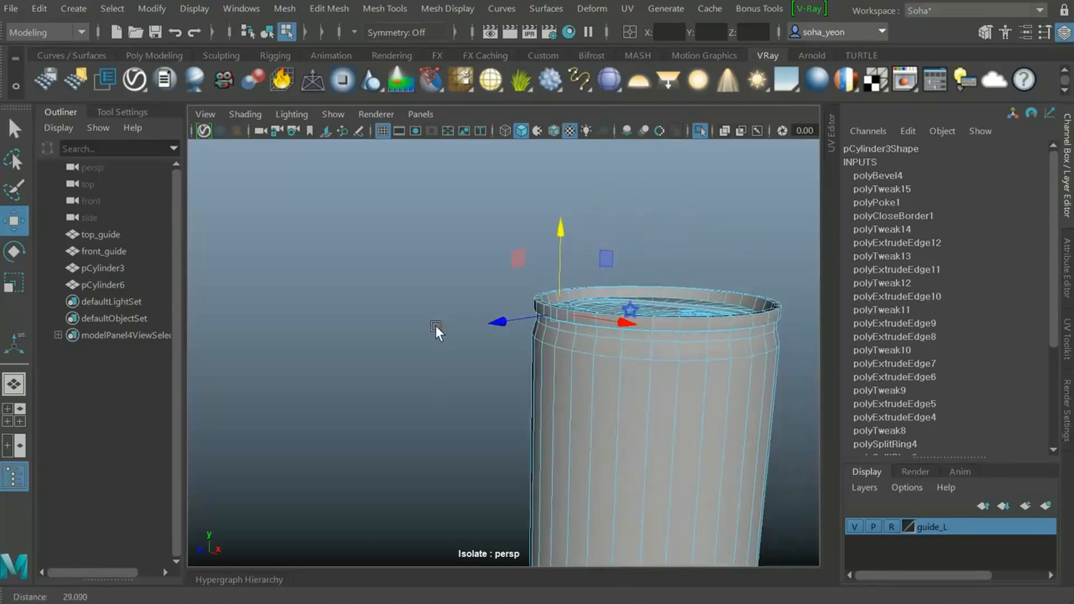
right_click_drag(515, 394, 554, 398, "alt")
left_click(552, 398, "shift")
left_click_drag(553, 398, 552, 372, "alt")
right_click_drag(573, 395, 469, 502, "alt")
mouse_move(469, 503)
middle_mouse_down("alt")
mouse_move(505, 394)
mouse_move(514, 405)
mouse_move(522, 336)
middle_mouse_up("alt")
middle_click_drag(527, 438, 537, 360, "alt")
left_click_drag(532, 415, 545, 396, "alt")
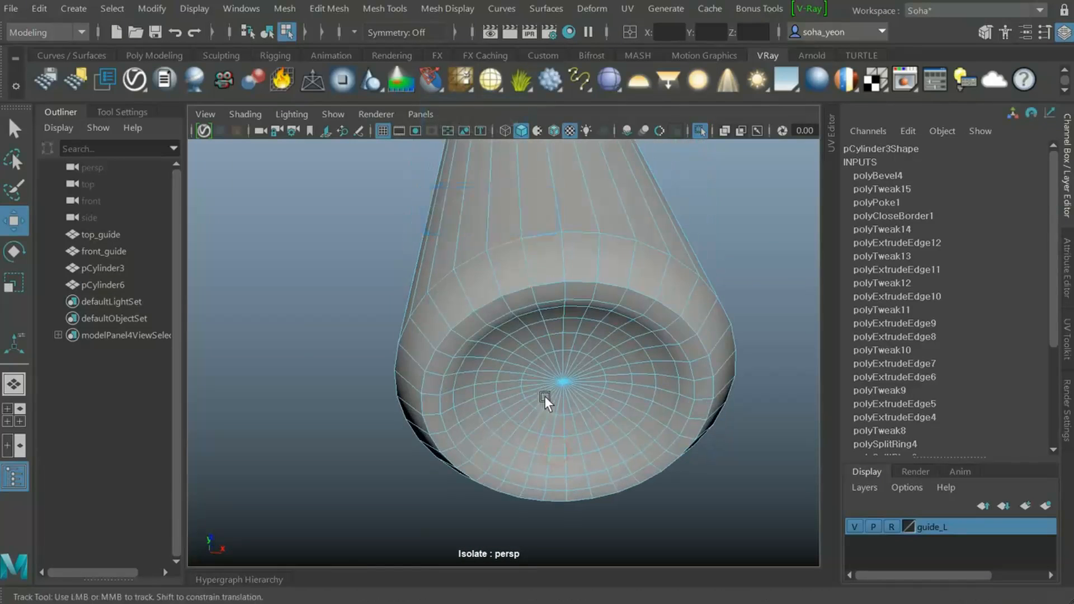
Add the edge loops around the can's bottom rim and recess opening to the selection
middle_click_drag(545, 396, 554, 427, "alt")
right_click_drag(559, 427, 650, 448, "alt")
middle_click_drag(561, 397, 559, 403, "alt")
left_click_drag(559, 403, 614, 412, "alt")
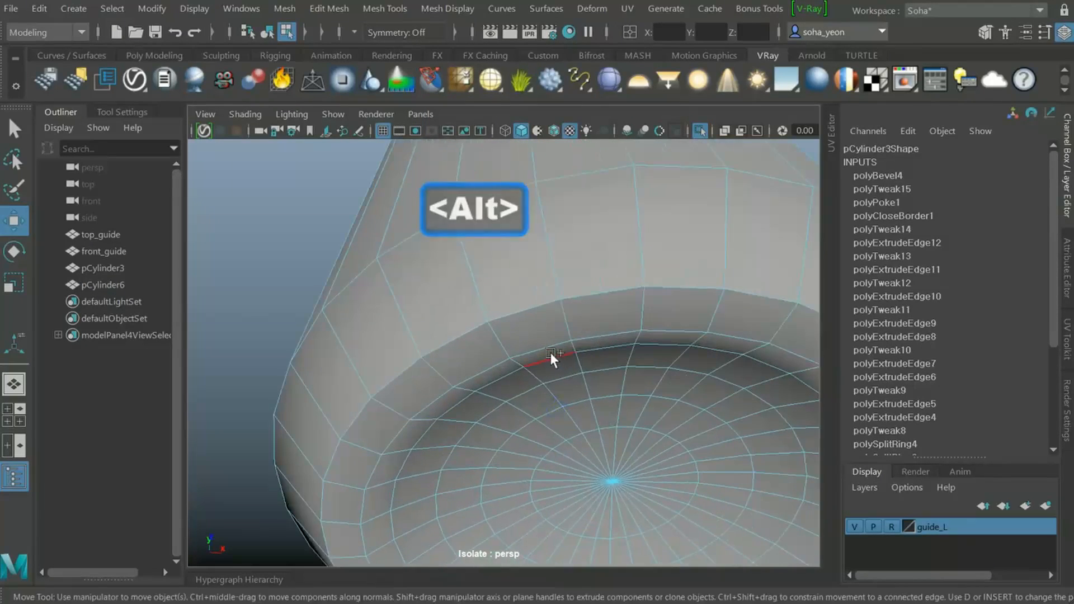
right_click_drag(564, 361, 513, 371, "alt")
mouse_move(513, 371)
left_mouse_down("alt")
mouse_move(464, 357)
mouse_move(493, 372)
left_mouse_up("alt")
right_click_drag(494, 372, 464, 381, "alt")
left_click_drag(464, 380, 477, 380, "alt")
key("alt+c")
right_click_drag(479, 381, 492, 372, "alt")
left_click_drag(492, 372, 488, 417, "alt")
left_click_drag(482, 398, 510, 253, "alt")
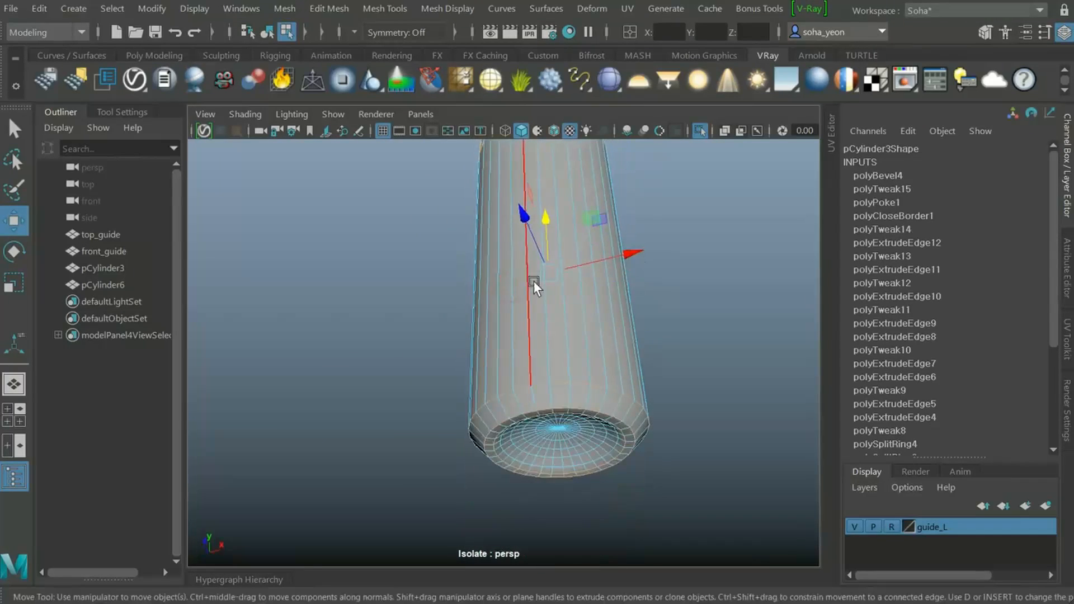
Bevel the selected edge loops with fraction 0.9 and 2 segments, and return to object selection
key("shift+b")
scroll(483, 289, "up", 5)
middle_click_drag(483, 289, 477, 271, "alt")
right_click_drag(477, 271, 549, 281, "alt")
left_click_drag(582, 409, 599, 409)
right_click_drag(405, 431, 364, 420, "alt")
left_click_drag(429, 417, 421, 393, "alt")
middle_click_drag(421, 393, 488, 460, "alt")
right_click_drag(487, 460, 557, 461, "alt")
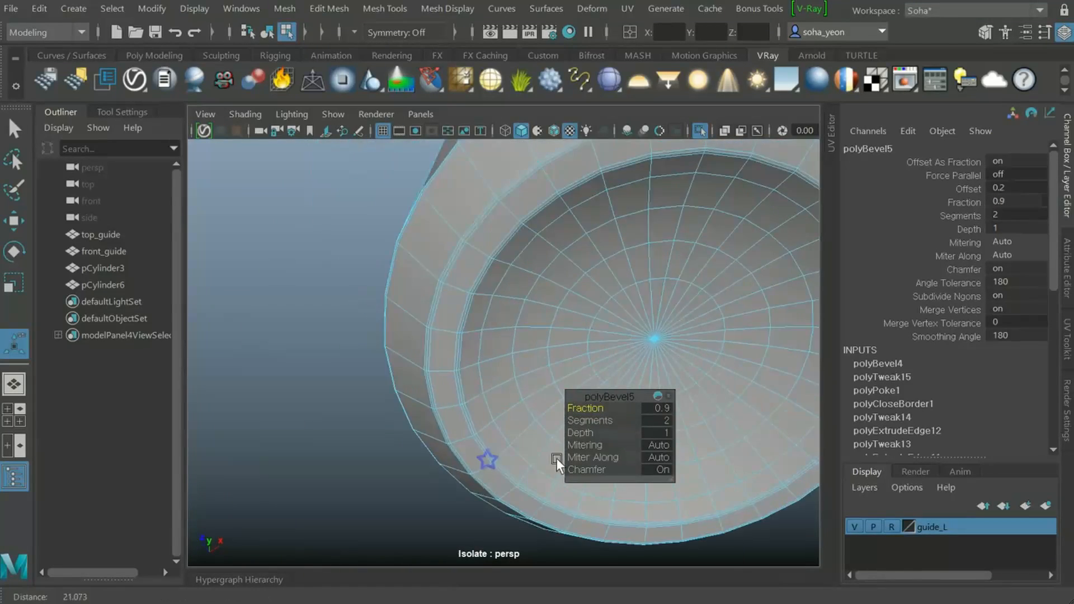
middle_click_drag(497, 394, 454, 420, "alt")
right_click_drag(453, 420, 494, 418, "alt")
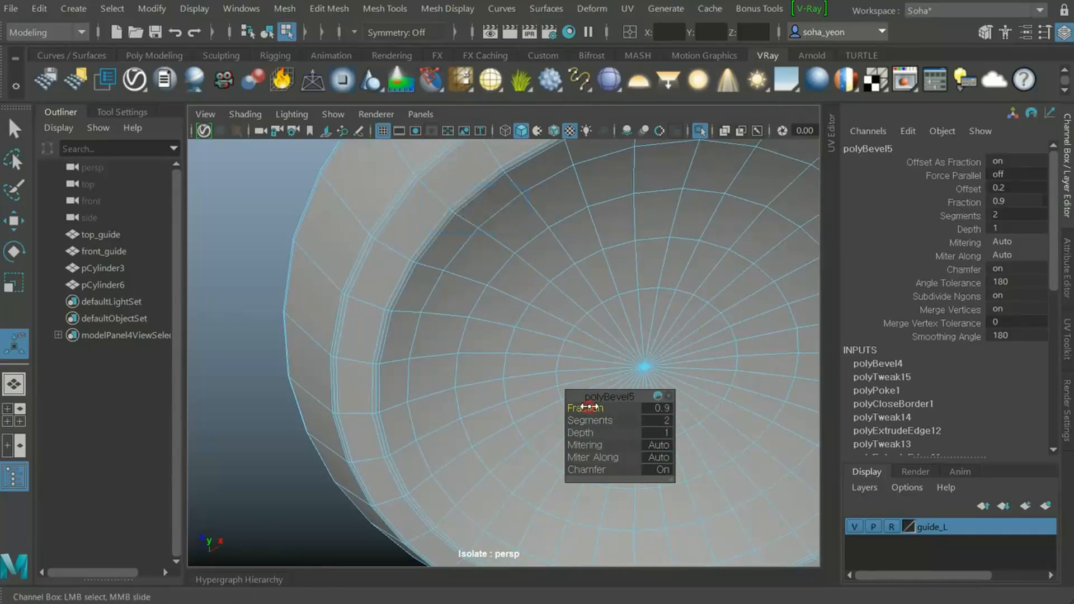
left_click_drag(559, 357, 508, 334, "ctrl+alt")
left_click_drag(550, 291, 526, 372, "alt")
right_click_drag(525, 367, 588, 370, "alt")
mouse_move(432, 335)
right_mouse_down("alt")
mouse_move(374, 329)
mouse_move(431, 319)
right_mouse_up("alt")
key("q")
key("alt+grave")
left_click(330, 332)
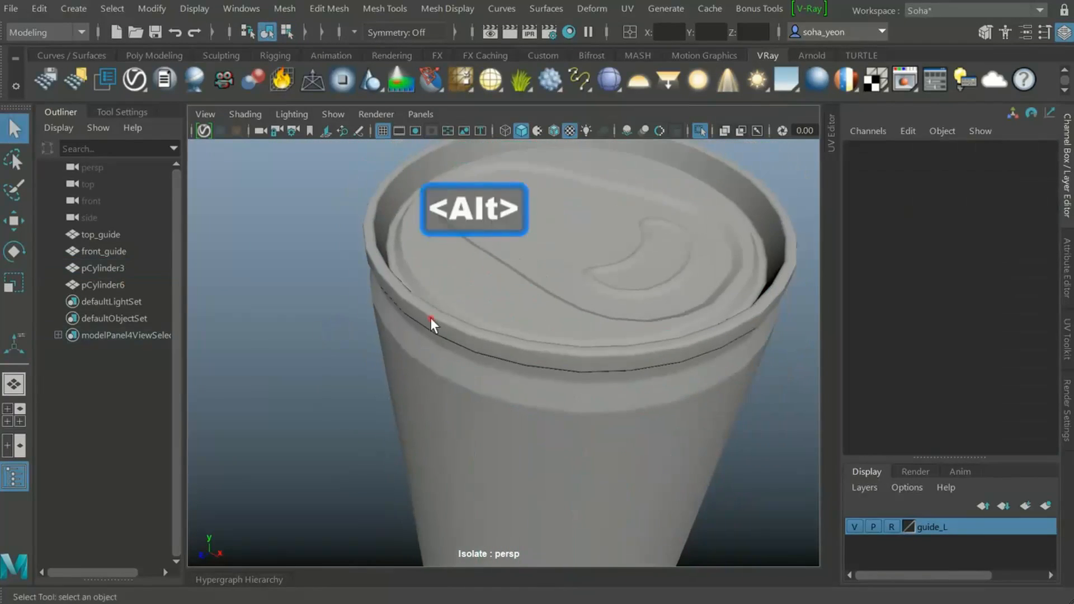
Turn on the smooth mesh preview for the can body and check the lid and neck
left_click(507, 350)
key("3")
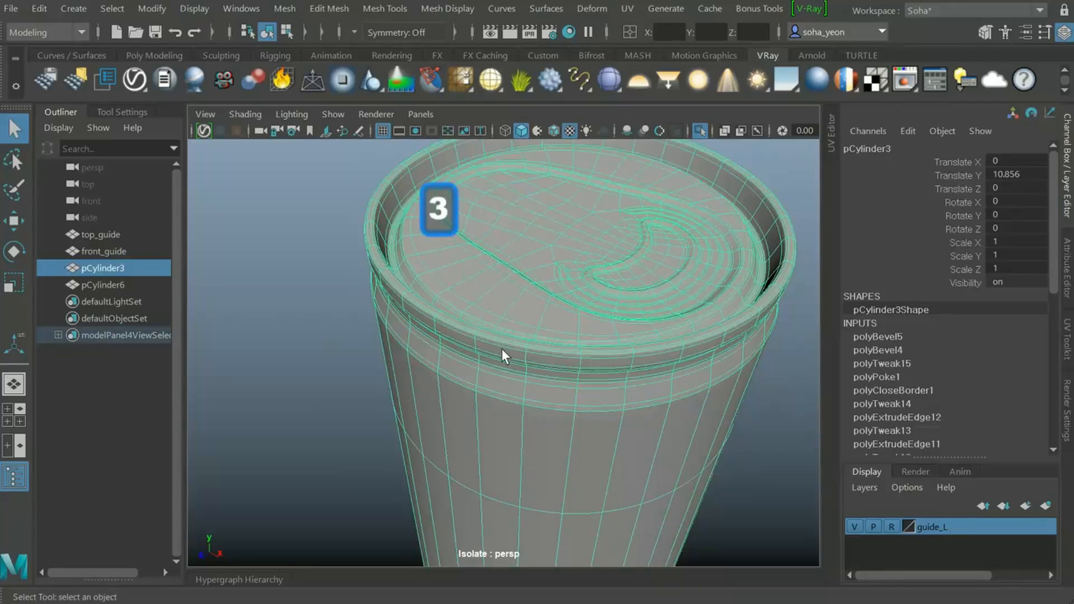
left_click(316, 400)
left_click_drag(443, 403, 463, 387, "alt")
right_click_drag(469, 386, 574, 370, "alt")
Leave the isolated view so the pull tab and guide planes show again, and return to shaded display
key("4")
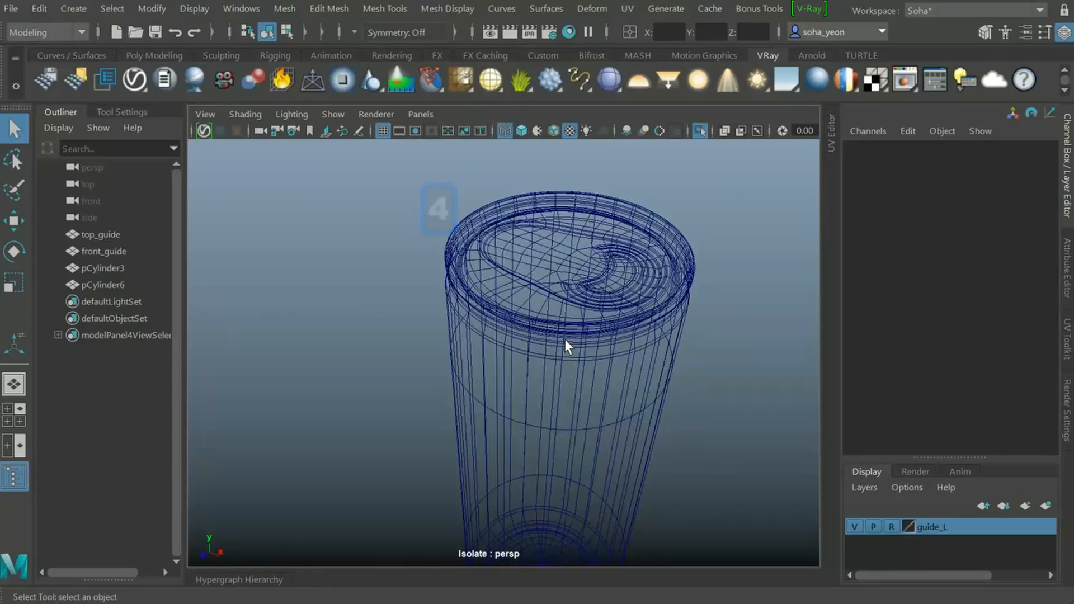
left_click(110, 287)
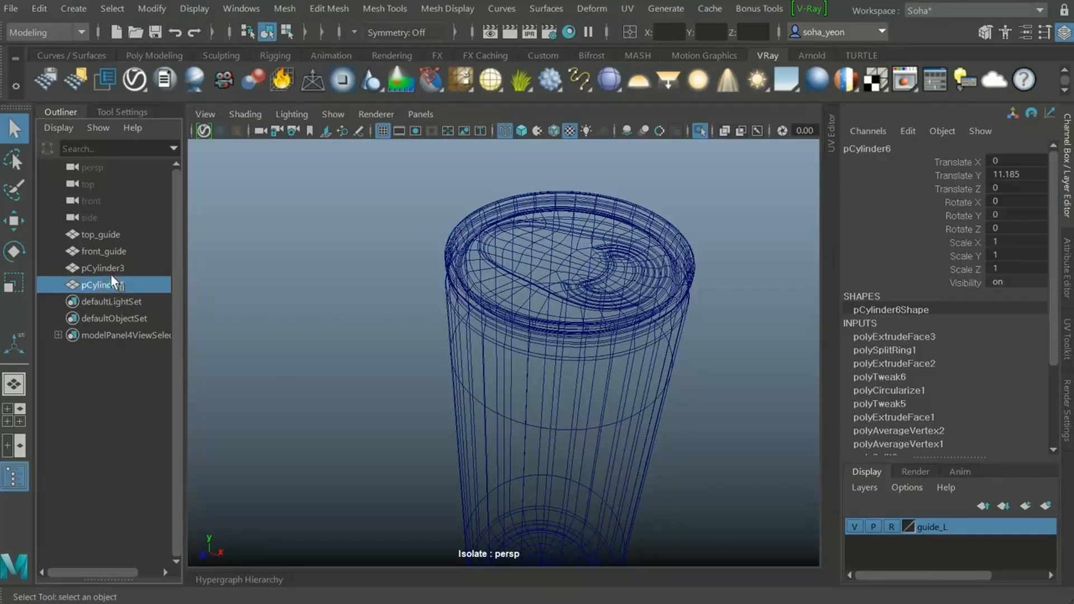
left_click(111, 270)
key("alt+shift+a")
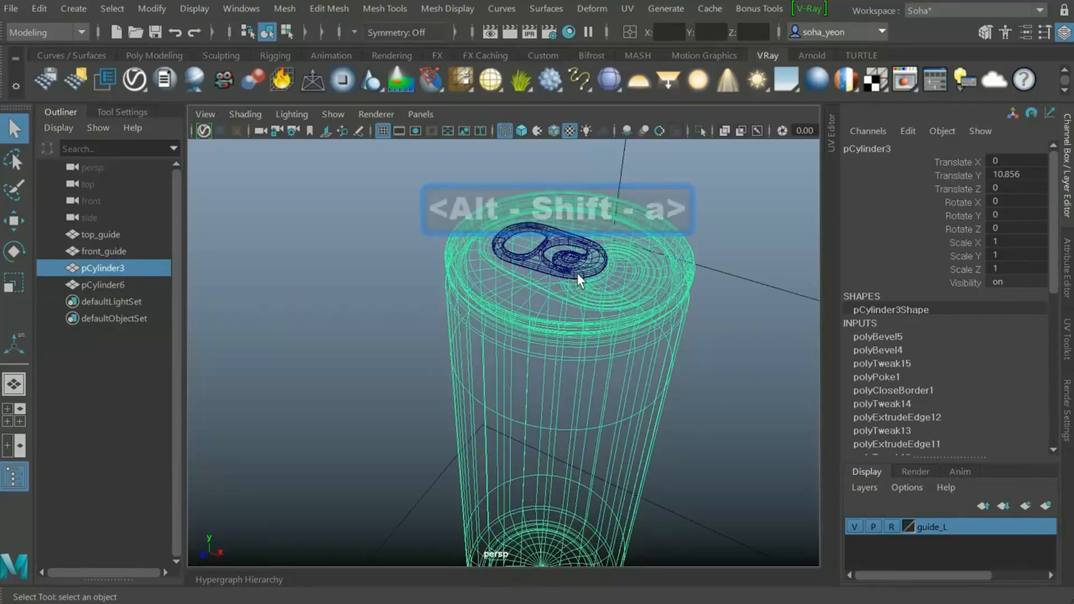
scroll(576, 273, "up", 6)
key("5")
left_click(513, 306)
scroll(603, 374, "down", 10)
left_click(606, 414)
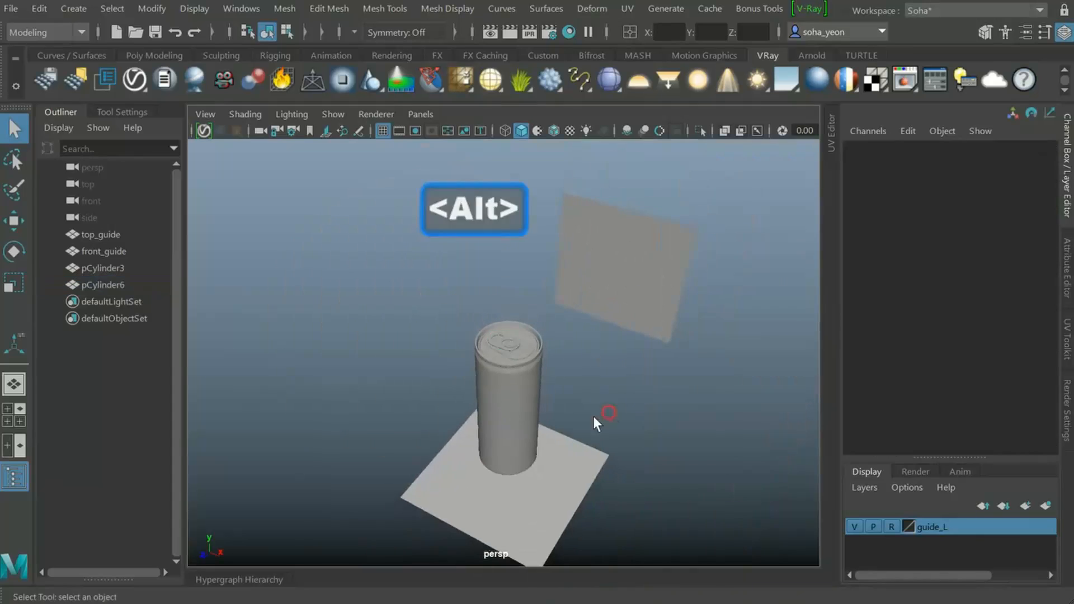
Hide the guide_L layer so only the can and its pull tab are displayed
left_click_drag(489, 408, 509, 328, "alt")
scroll(510, 337, "up", 4)
left_click_drag(615, 371, 539, 414, "alt")
left_click(547, 412)
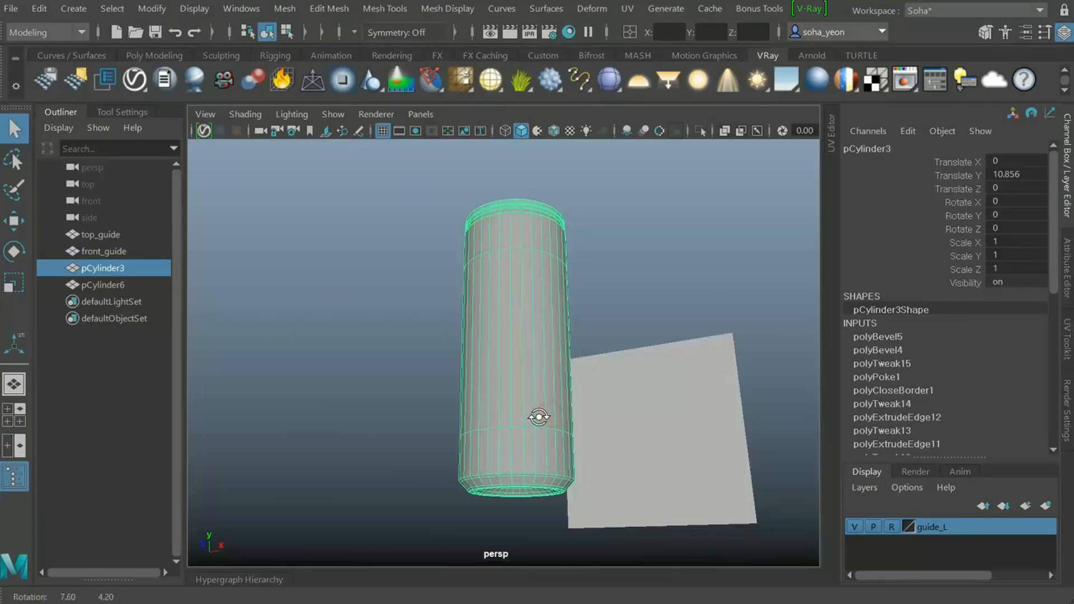
left_click(855, 527)
scroll(537, 441, "down", 5)
left_click_drag(523, 430, 529, 449, "alt")
middle_click_drag(530, 451, 493, 411, "alt")
left_click_drag(493, 410, 487, 420, "alt")
Select the can body and pull tab, and examine the whole can from different angles
left_click(561, 425)
left_click_drag(579, 458, 381, 249)
left_click_drag(600, 375, 630, 365, "alt")
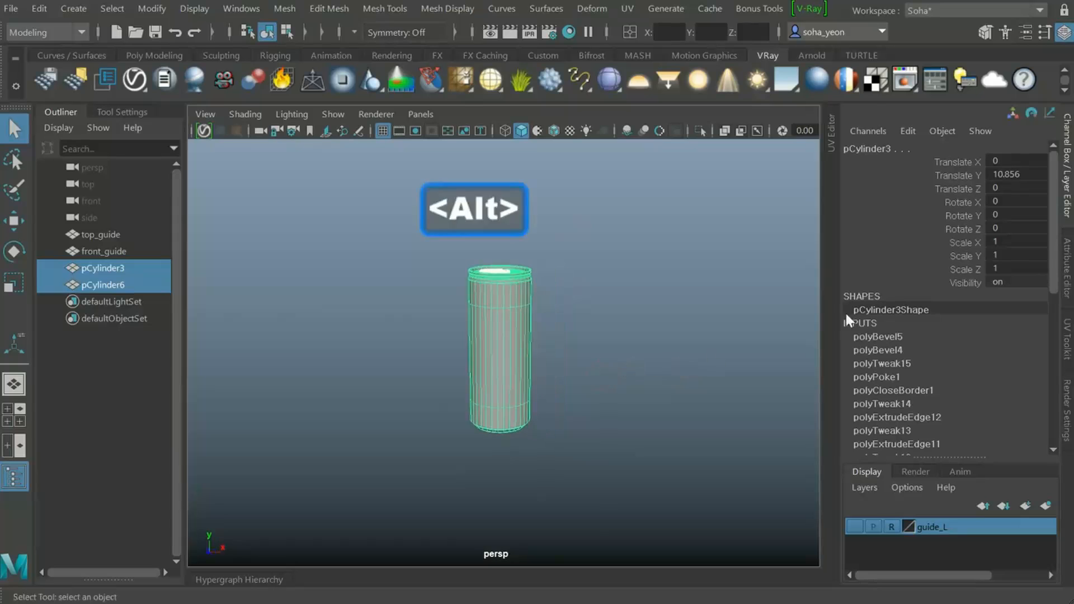
left_click_drag(598, 373, 509, 340, "alt")
left_click(540, 357)
left_click(508, 341)
middle_click_drag(533, 320, 547, 329, "alt")
scroll(534, 331, "up", 3)
left_click_drag(523, 356, 510, 377, "alt")
right_click_drag(509, 374, 662, 383, "alt")
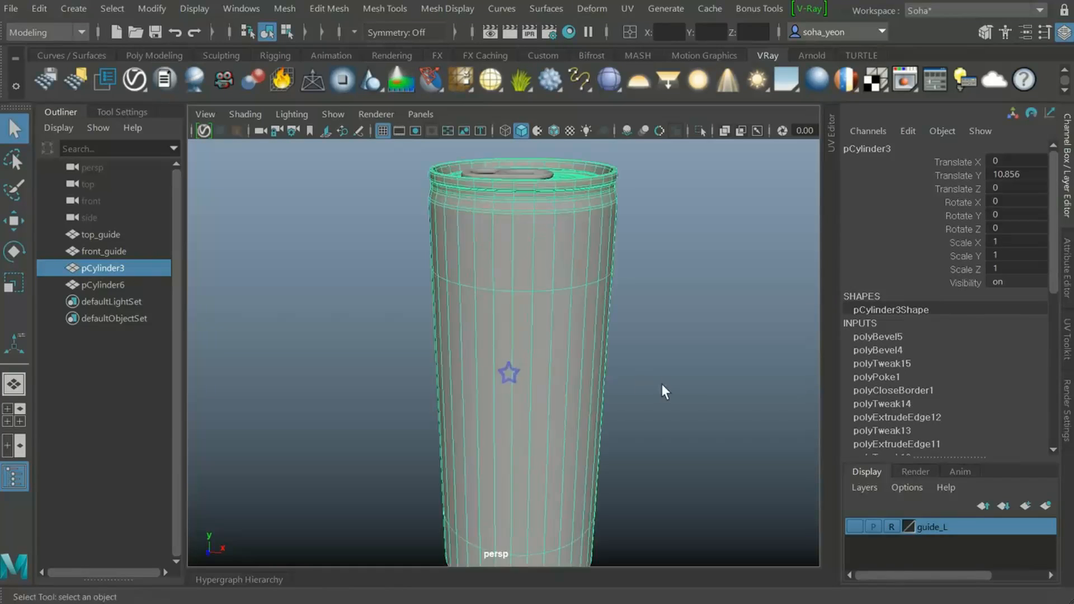
left_click_drag(522, 399, 513, 367, "alt")
right_click_drag(617, 352, 462, 355, "alt")
left_click_drag(462, 355, 463, 280, "alt")
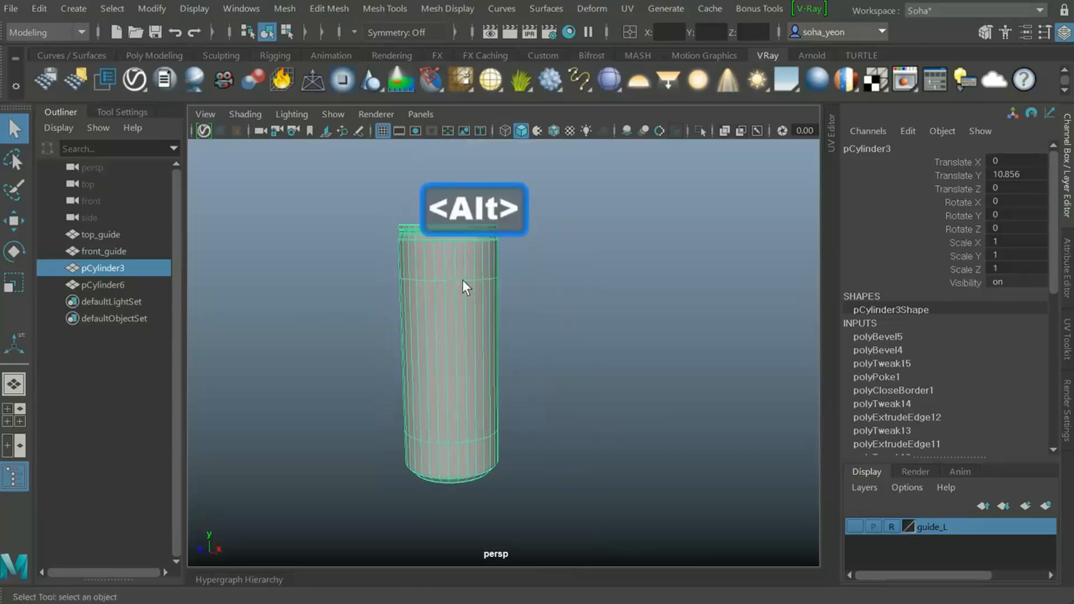
left_click_drag(473, 336, 533, 329, "alt")
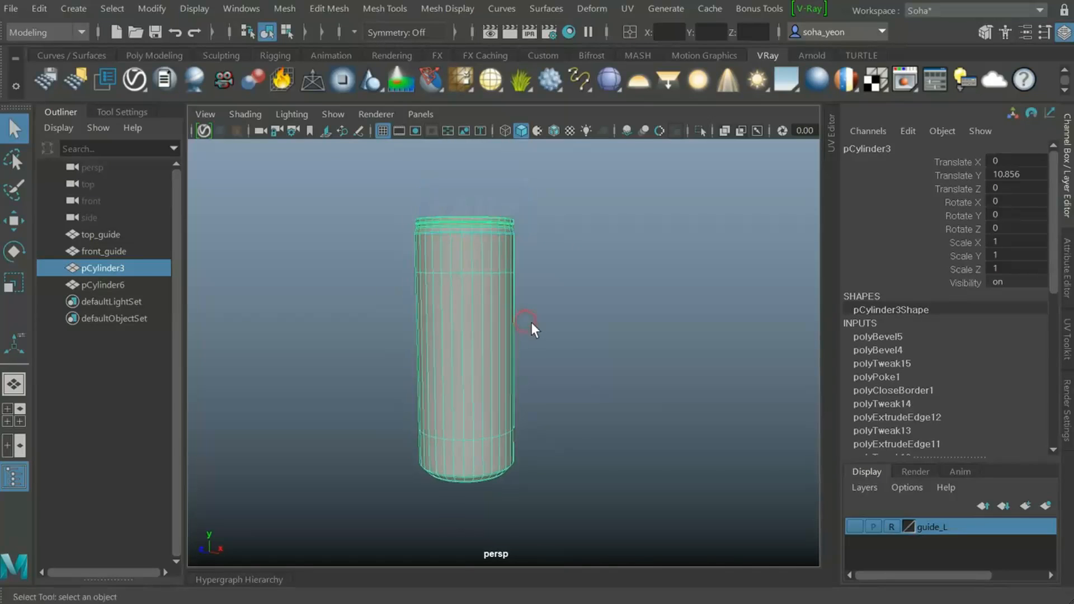
right_click_drag(532, 328, 485, 300, "alt")
left_click_drag(485, 300, 492, 308, "alt")
Switch the can body repeatedly between its base mesh and smooth preview to compare how the silhouette changes
key("1")
key("3")
key("1")
key("3")
key("1")
key("3")
key("1")
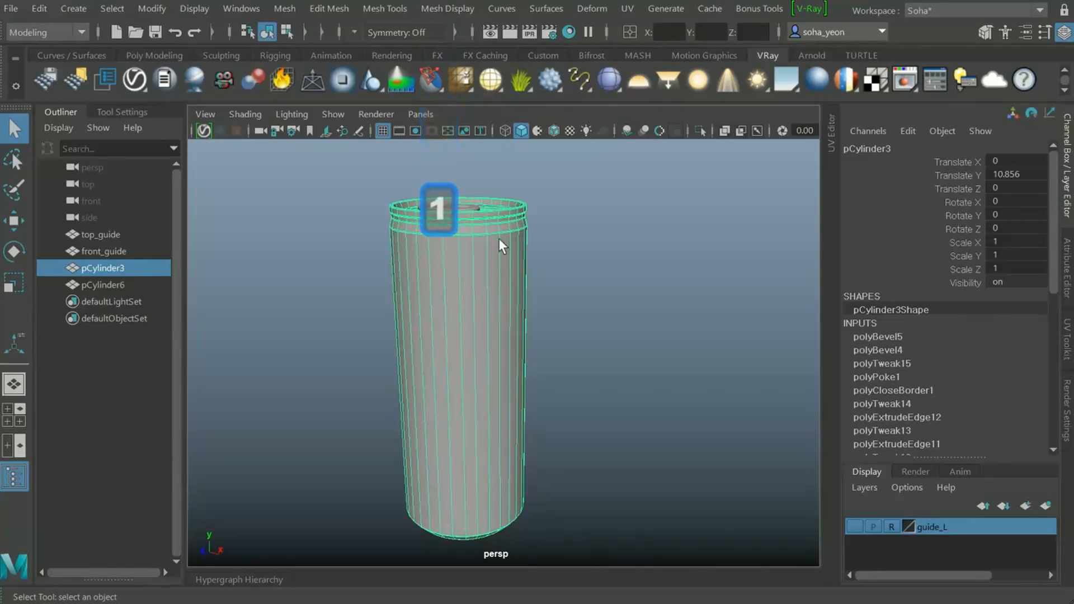
key("3")
key("1")
key("3")
key("1")
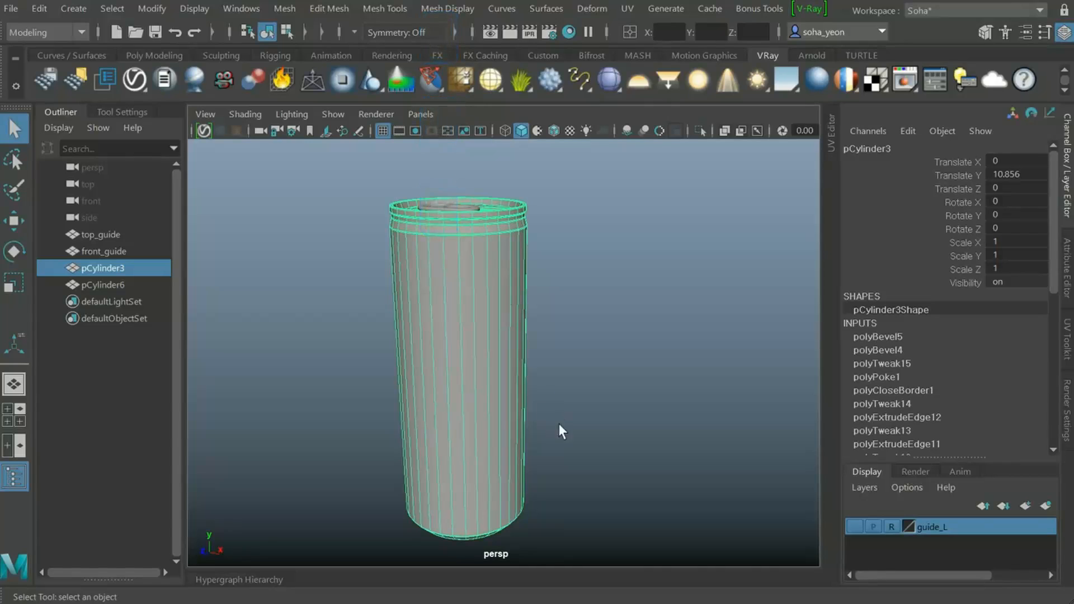
key("1")
key("3")
Turn off the can body's smooth preview and select the ring of tall faces along its side
left_click(651, 341)
left_click(468, 357)
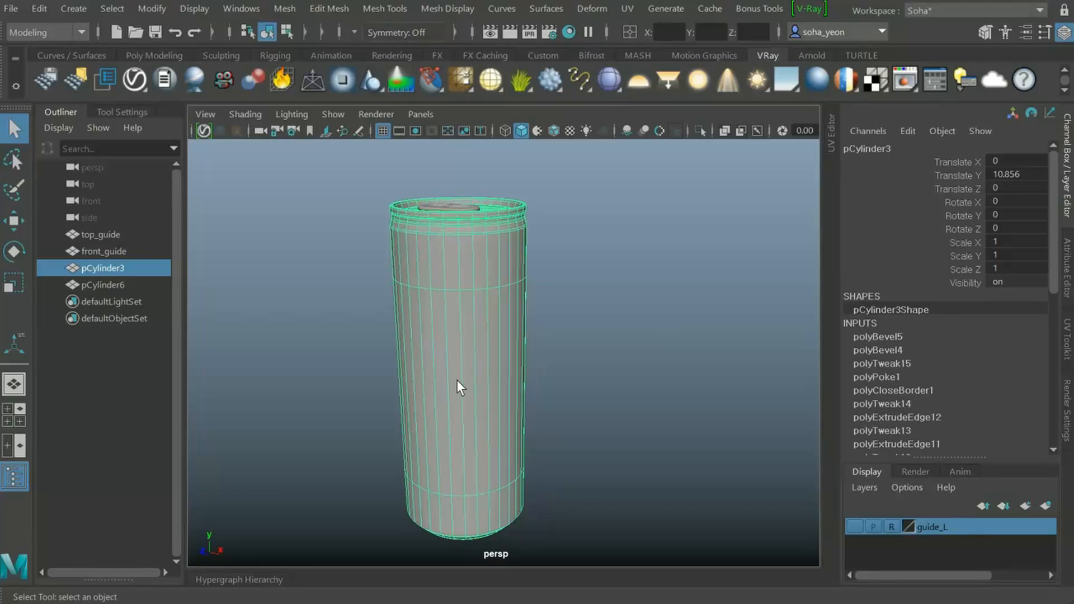
left_click_drag(501, 408, 489, 387, "alt")
key("1")
key("alt+3")
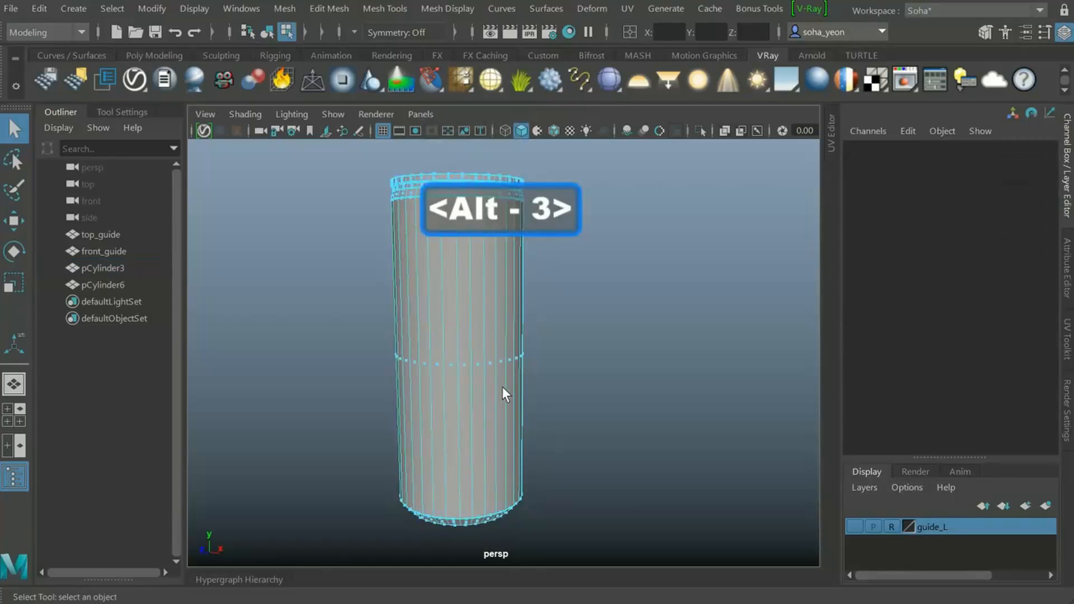
key("4")
left_click_drag(322, 307, 437, 365)
key("5")
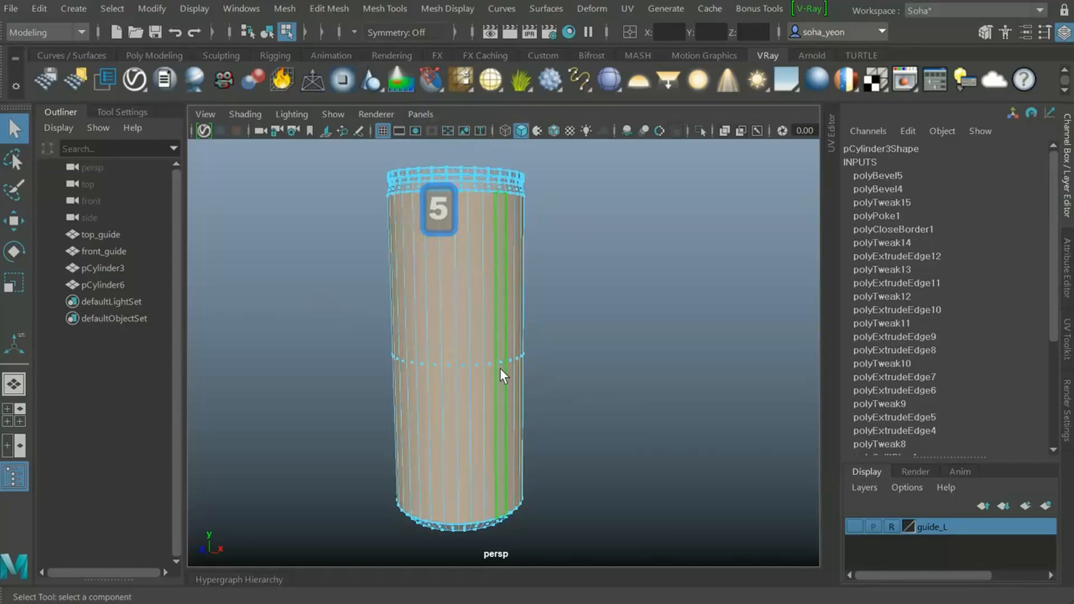
Connect the selected side faces with 19 segments to add horizontal edge loops, and return to object selection
middle_click_drag(502, 359, 511, 370, "alt")
key("alt+t")
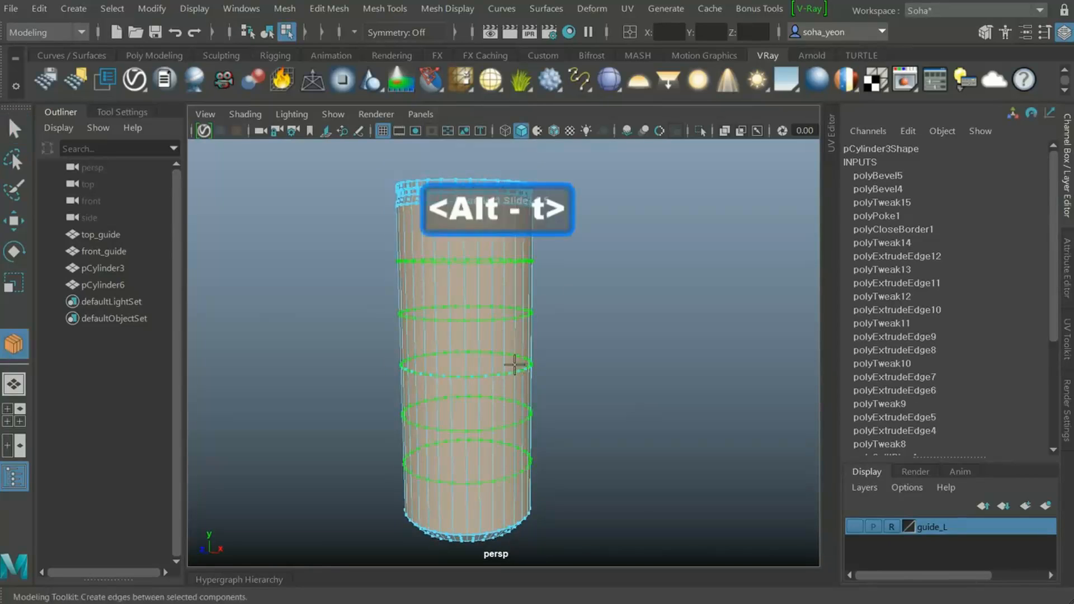
middle_click_drag(451, 357, 616, 366, "ctrl")
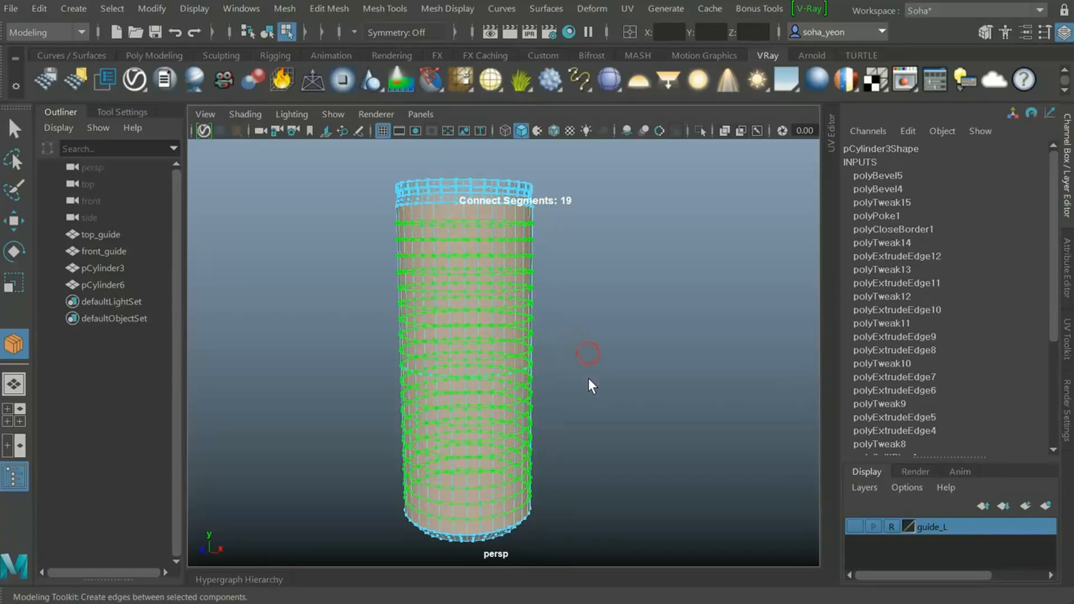
left_click_drag(547, 401, 536, 342, "alt")
key("alt+grave")
left_click(546, 353)
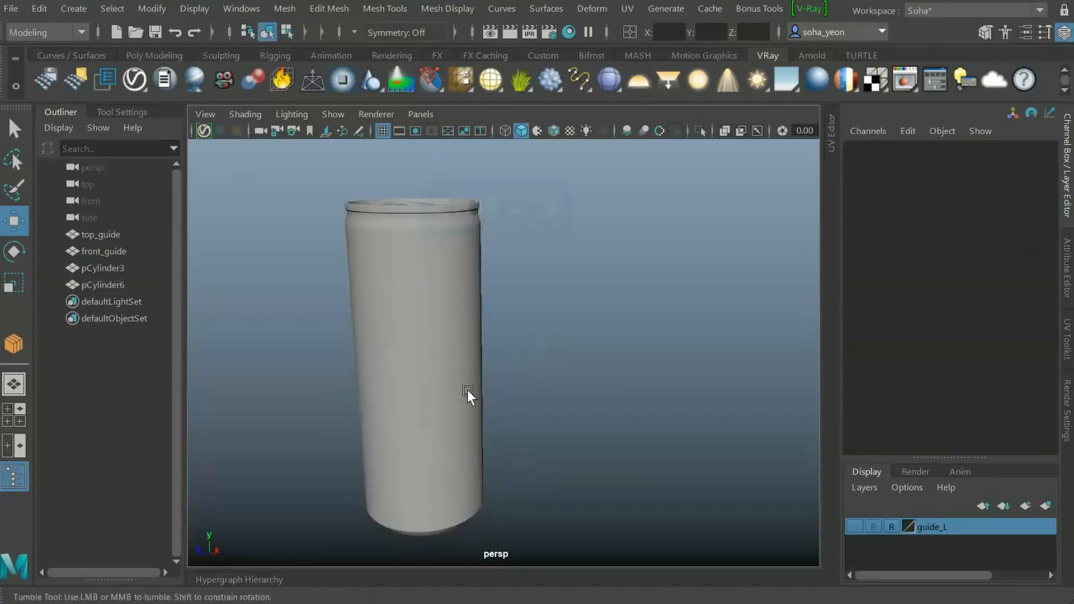
Select the ring of wide flat faces on the lid just inside the rim and connect them with 2 segments
left_click(432, 377)
left_click_drag(432, 377, 525, 379, "alt")
right_click_drag(526, 379, 633, 378, "alt")
middle_click_drag(470, 368, 477, 374, "alt")
right_click_drag(409, 338, 424, 354, "alt")
key("alt+3")
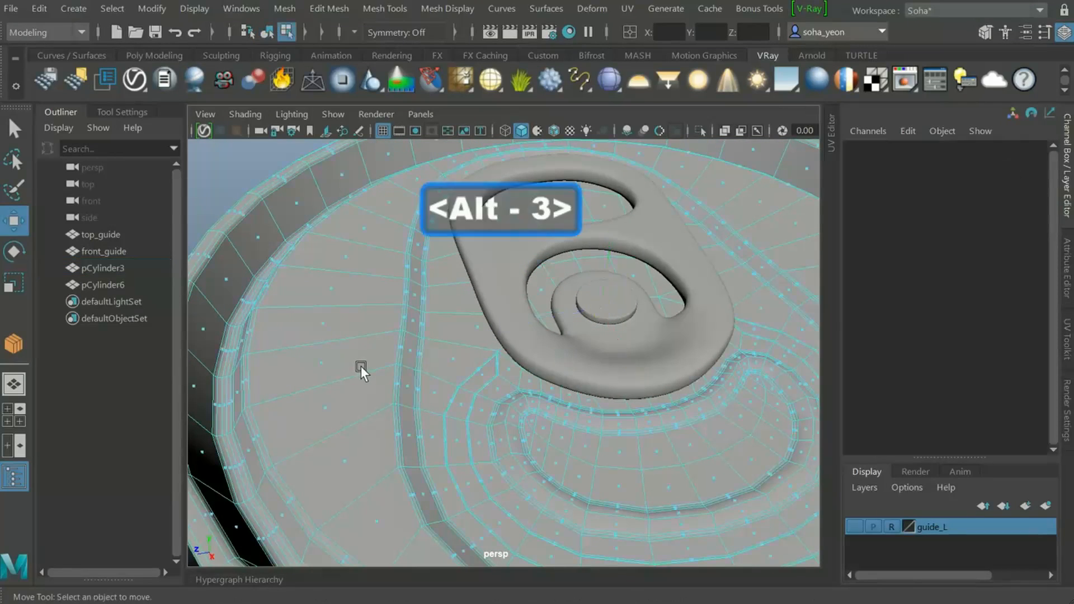
left_click(318, 363)
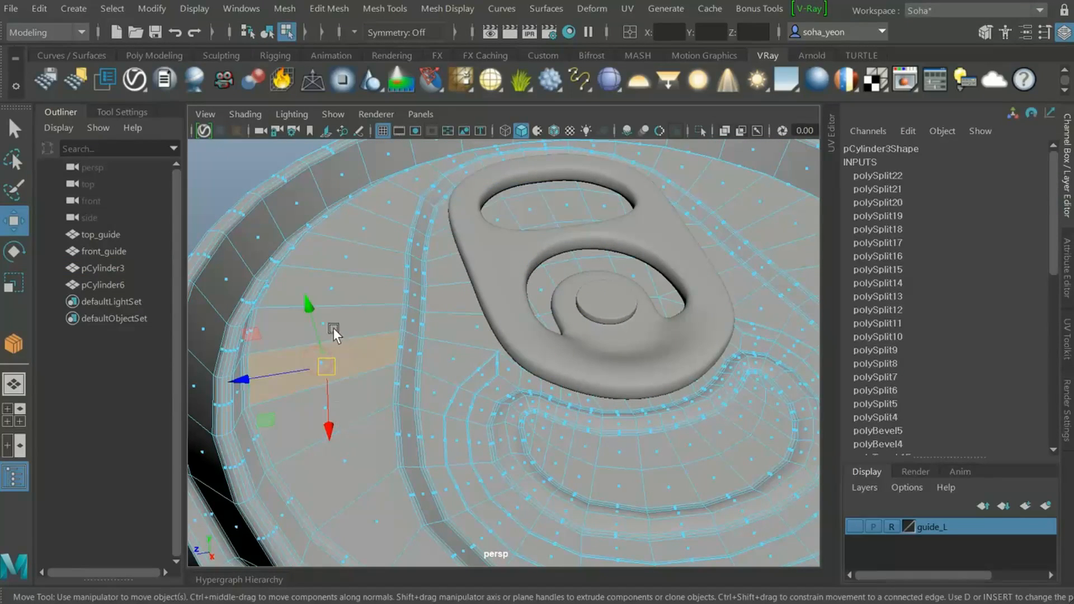
double_click(324, 322, "shift")
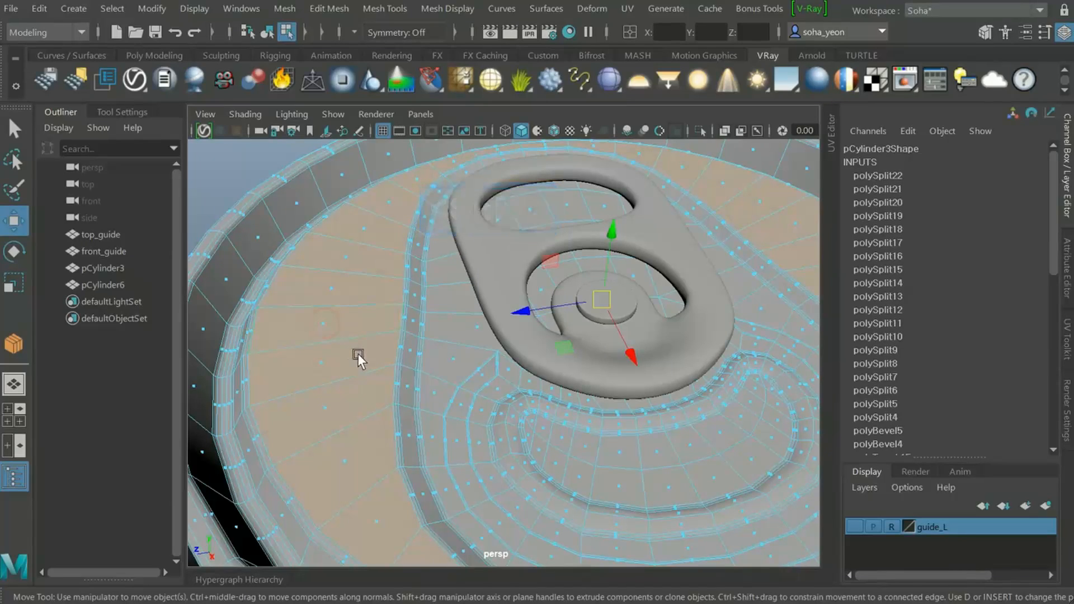
key("alt+t")
middle_click_drag(358, 354, 217, 354)
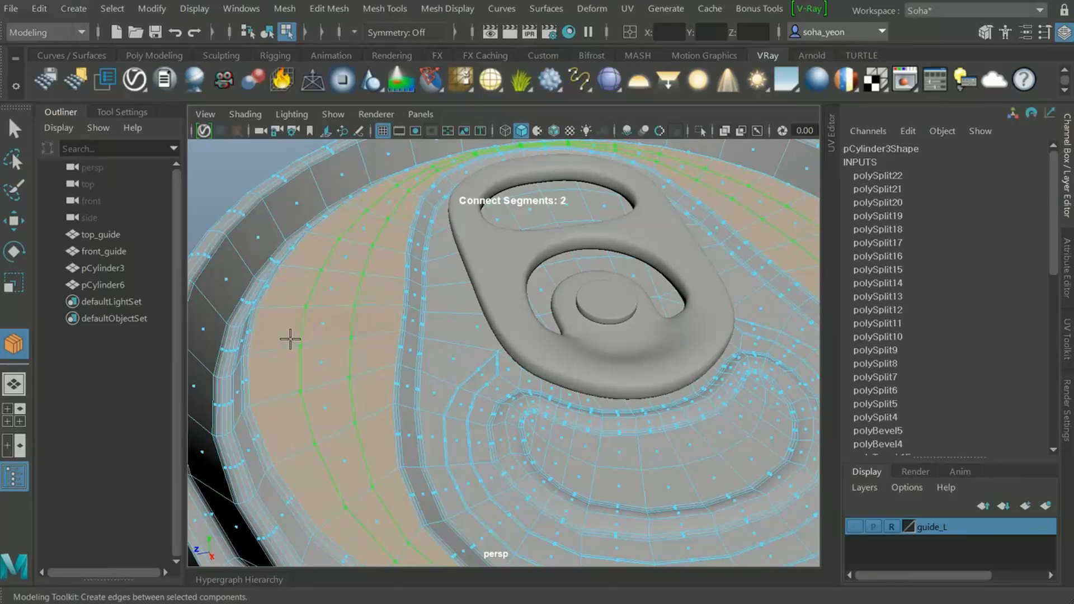
key("w")
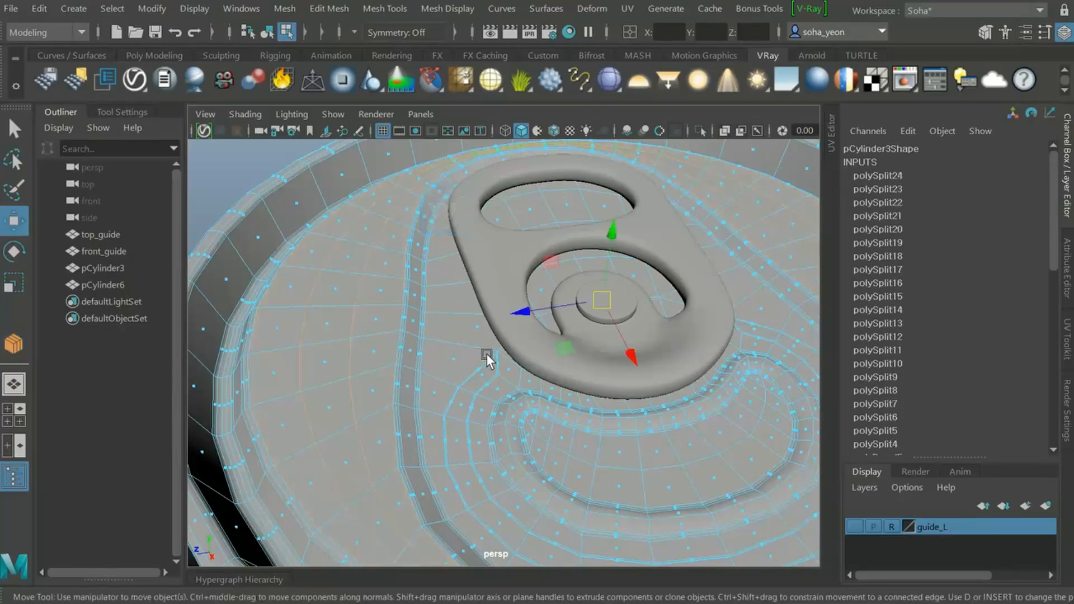
right_click_drag(560, 350, 452, 349, "alt")
Return to object selection with the can body selected and save the scene
key("alt+grave")
right_click_drag(562, 373, 424, 377, "alt")
left_click_drag(424, 377, 516, 368, "alt")
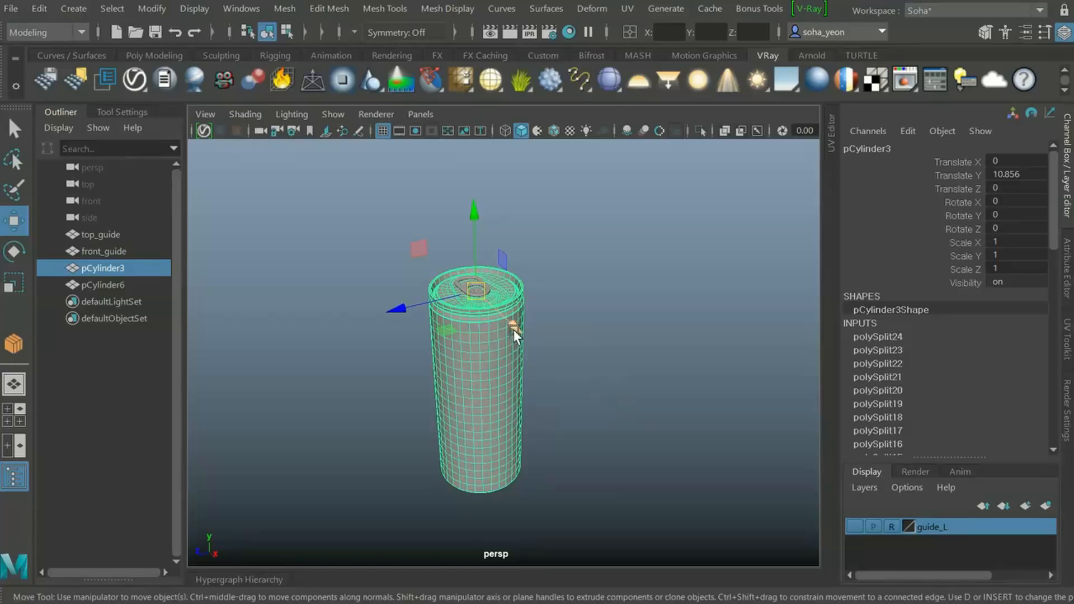
key("ctrl+s")
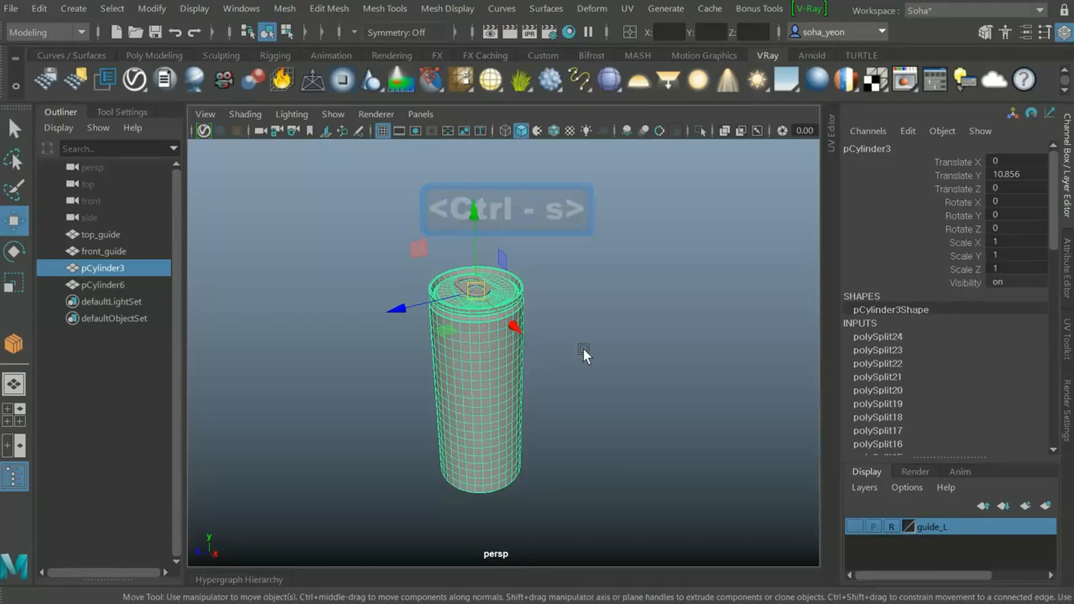
Select the can body and pull tab, delete their construction history and freeze their transformations
left_click_drag(592, 539, 593, 537)
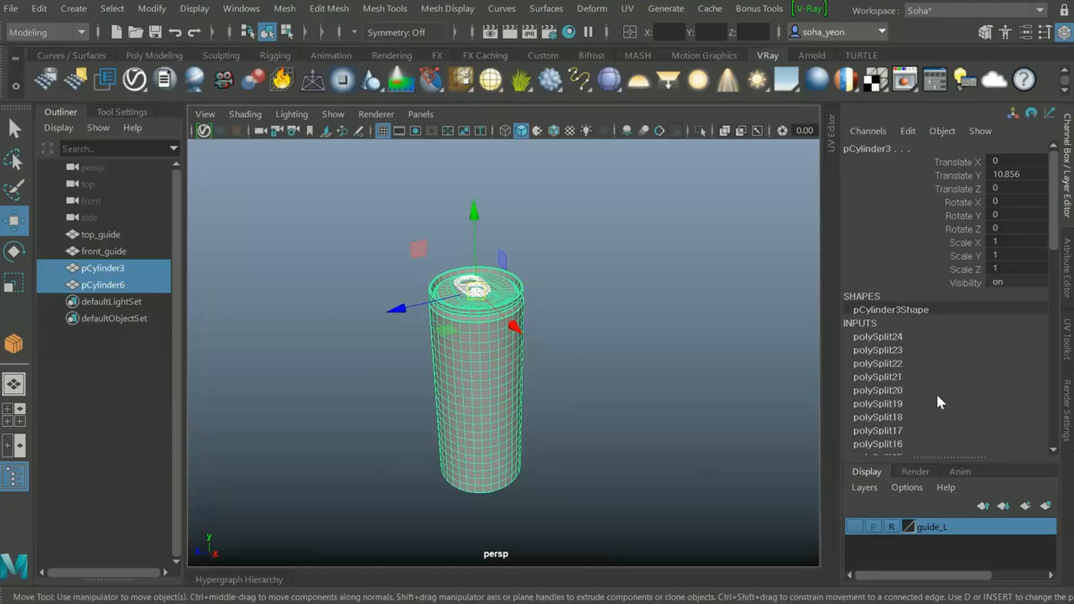
key("alt+d")
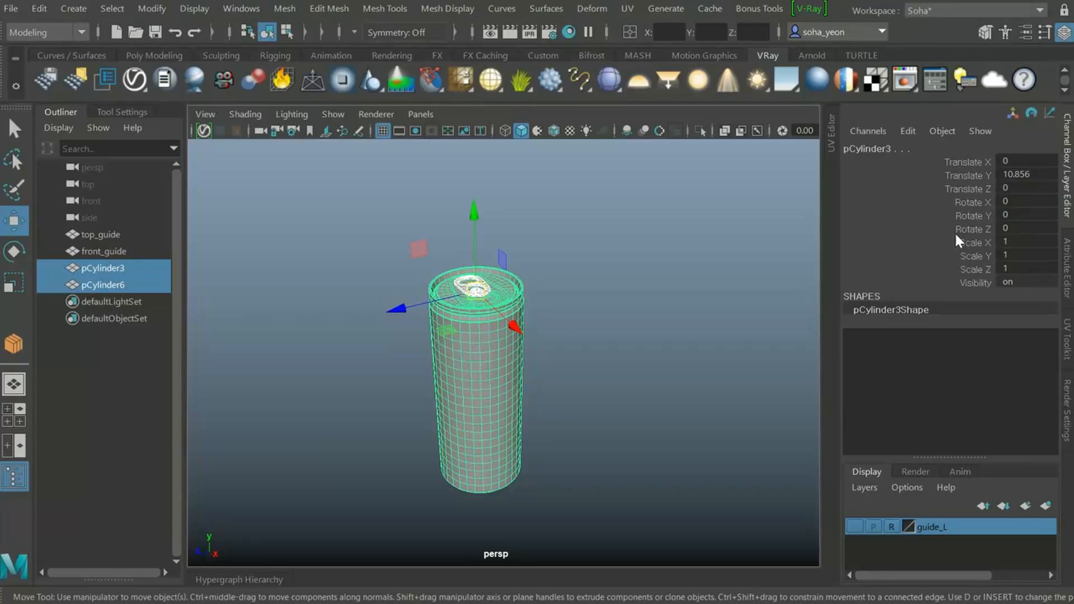
key("shift+1")
Reselect the can body and pull tab together and combine them into a single mesh
left_click(605, 410)
left_click_drag(388, 253, 600, 523)
left_click_drag(525, 417, 579, 395, "alt")
key("alt")
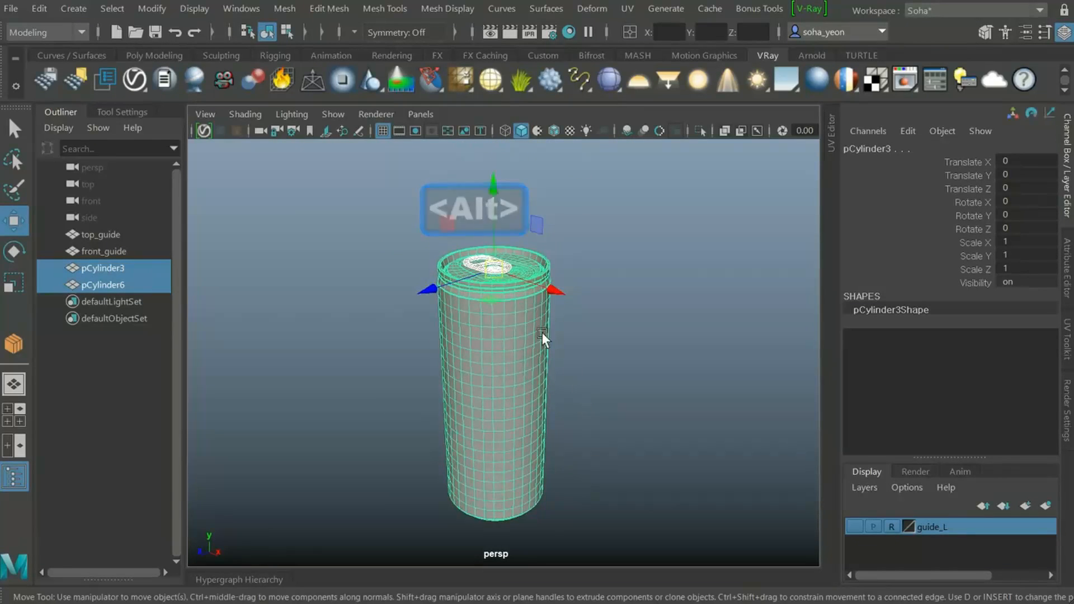
key("shift+a")
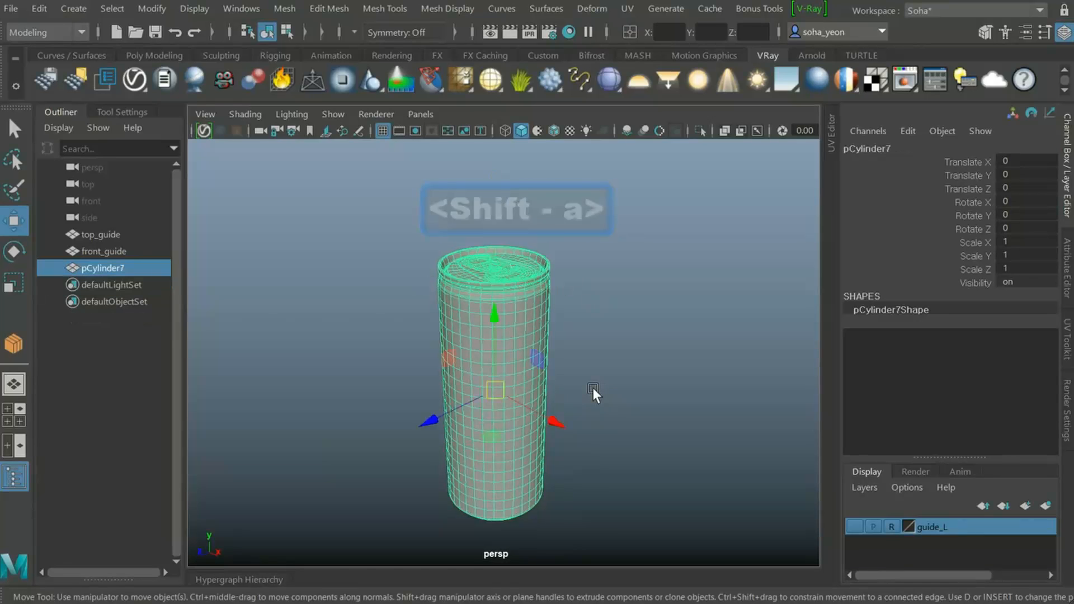
Rename the combined mesh as can_modeling
left_click(865, 147)
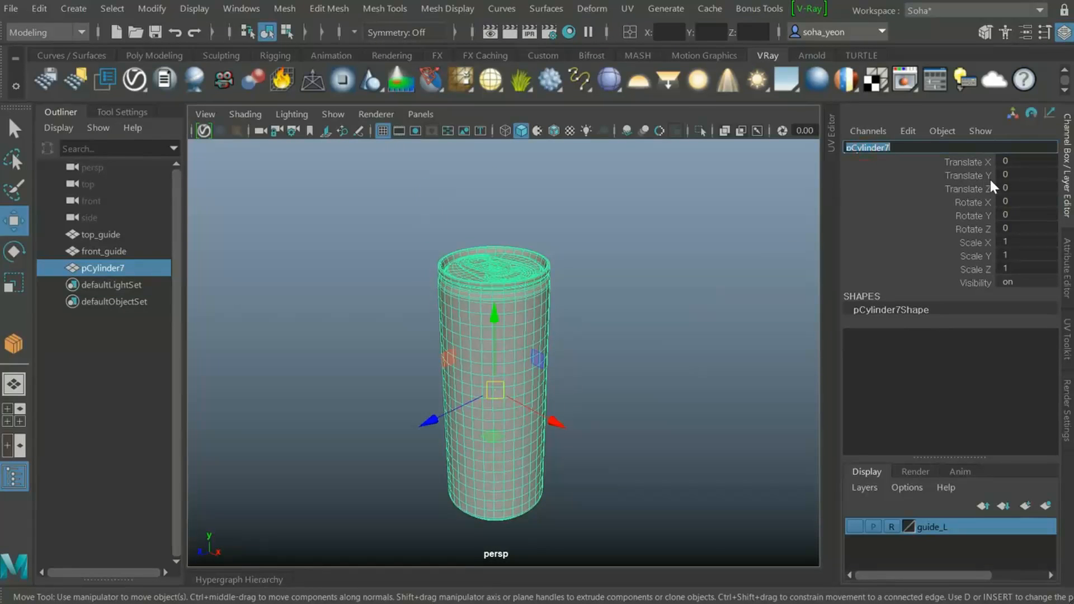
type("can_modeling")
key("Return")
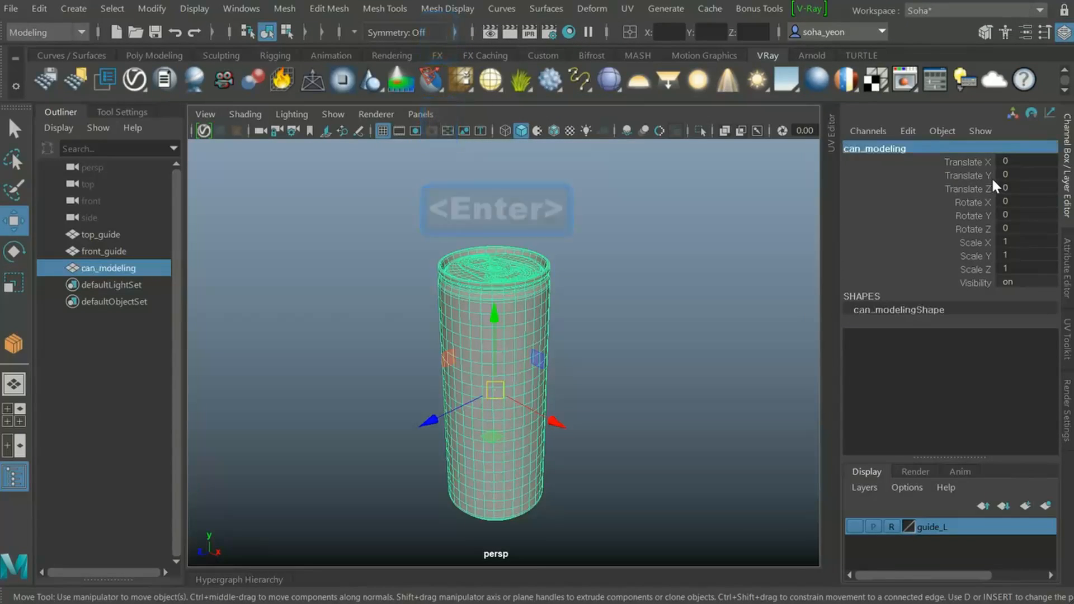
Turn on wireframe over the shaded display and select the combined can
left_click_drag(603, 337, 600, 335, "alt")
left_click(621, 363)
left_click(456, 338)
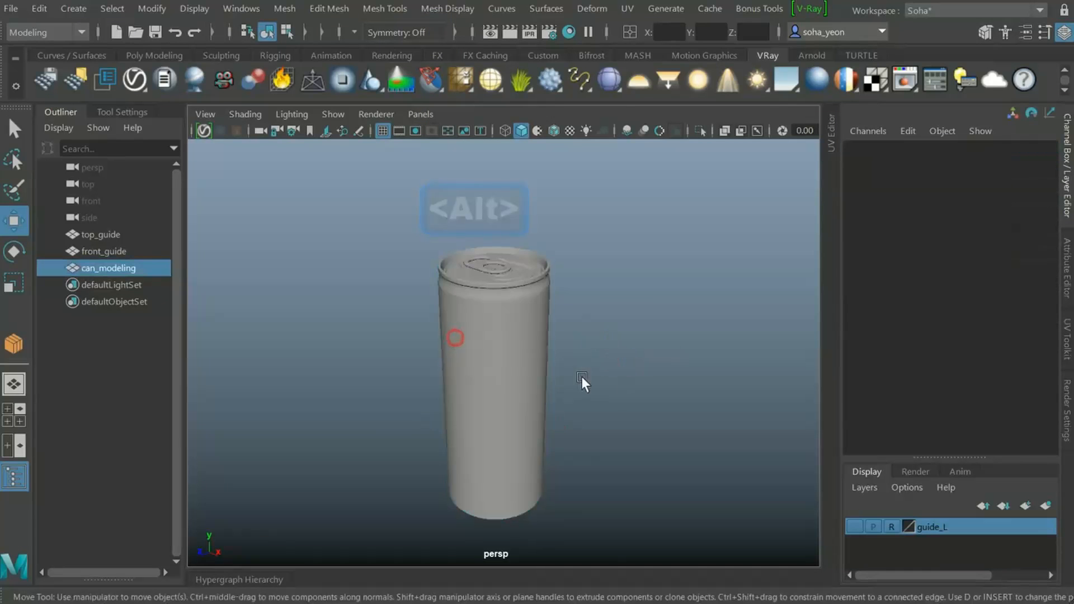
mouse_move(525, 428)
left_mouse_down("alt")
mouse_move(565, 378)
mouse_move(547, 388)
mouse_move(546, 431)
mouse_move(512, 409)
mouse_move(518, 377)
mouse_move(581, 371)
mouse_move(541, 388)
mouse_move(597, 399)
mouse_move(573, 393)
mouse_move(494, 314)
mouse_move(505, 367)
mouse_move(554, 389)
left_mouse_up("alt")
left_click(630, 400)
key("alt+shift+w")
left_click_drag(578, 470, 345, 188)
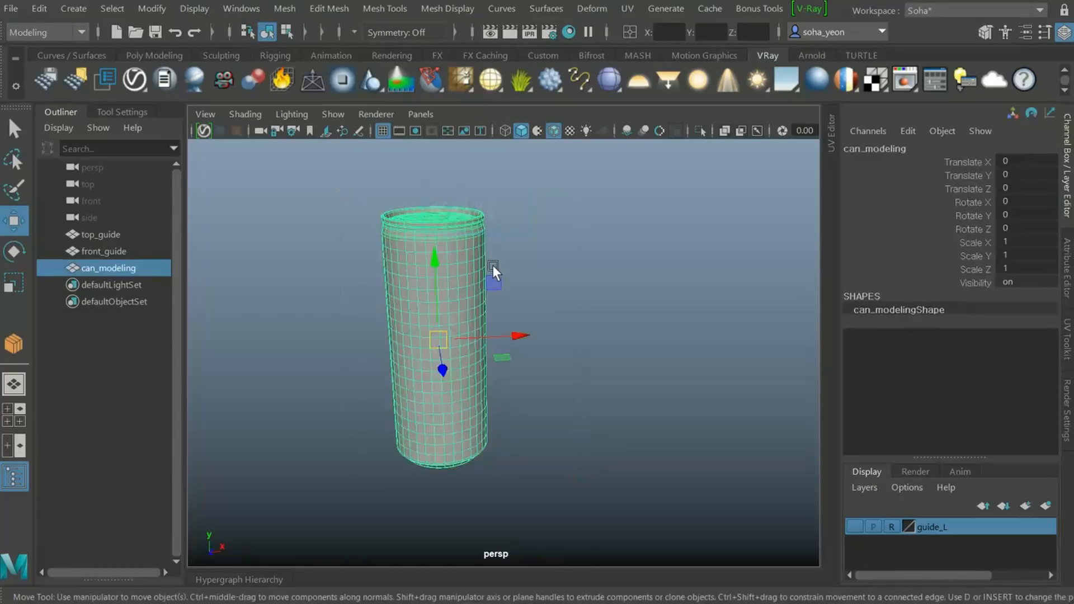
Switch the combined can between smooth preview and base mesh to compare the rim and neck up close
key("3")
right_click_drag(553, 299, 638, 307, "alt")
middle_click_drag(638, 307, 656, 388, "alt")
right_click_drag(656, 388, 697, 375, "alt")
left_click(696, 375)
left_click(583, 375)
key("1")
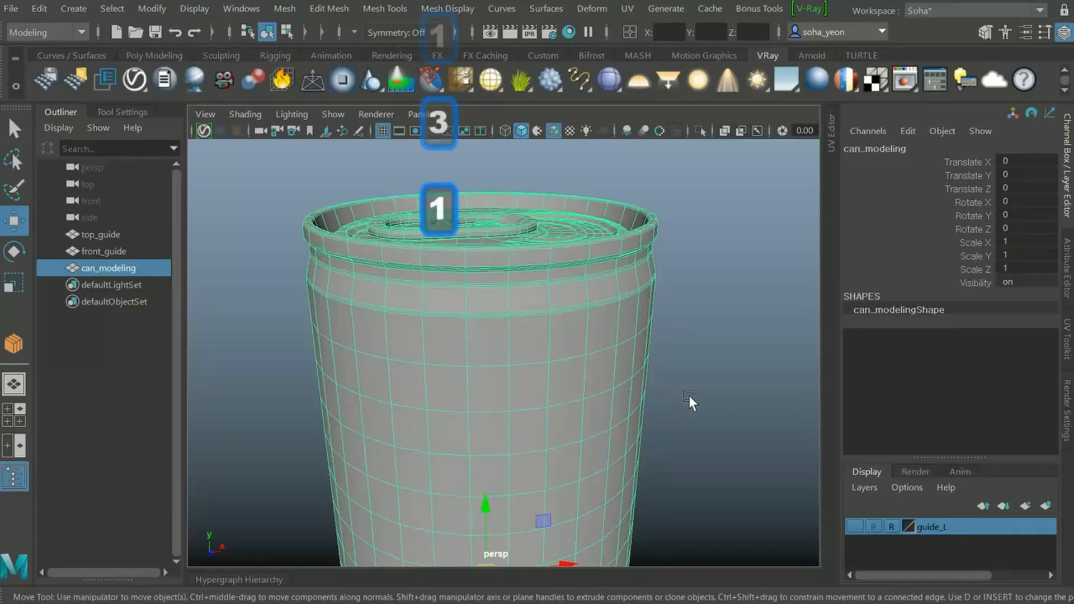
key("3")
key("1")
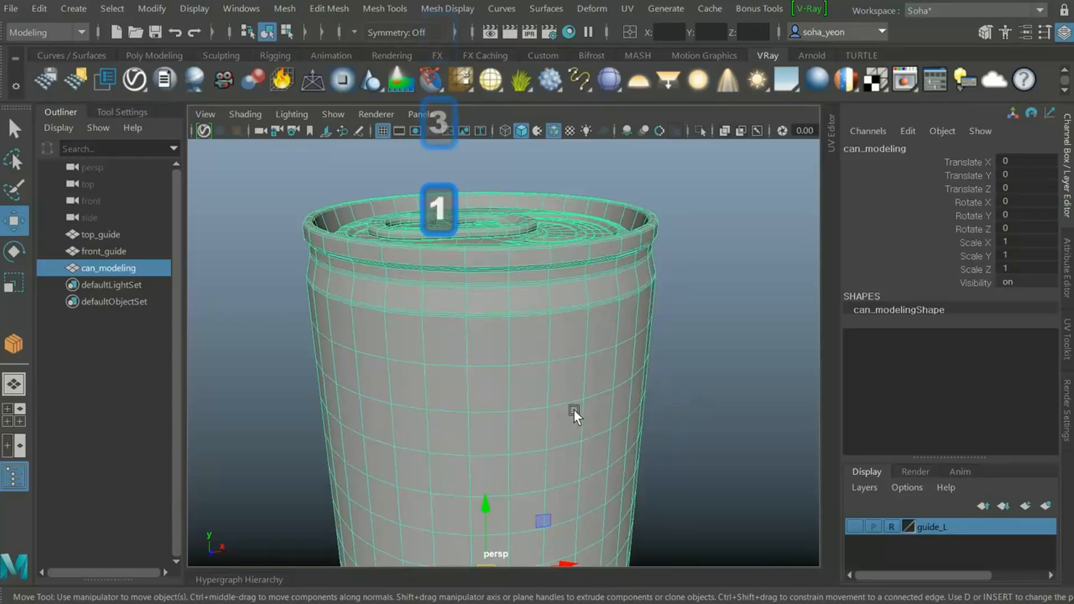
Deselect the can and examine the wireframe topology of its lid, rim and side from different angles
right_click_drag(660, 425, 554, 412, "alt")
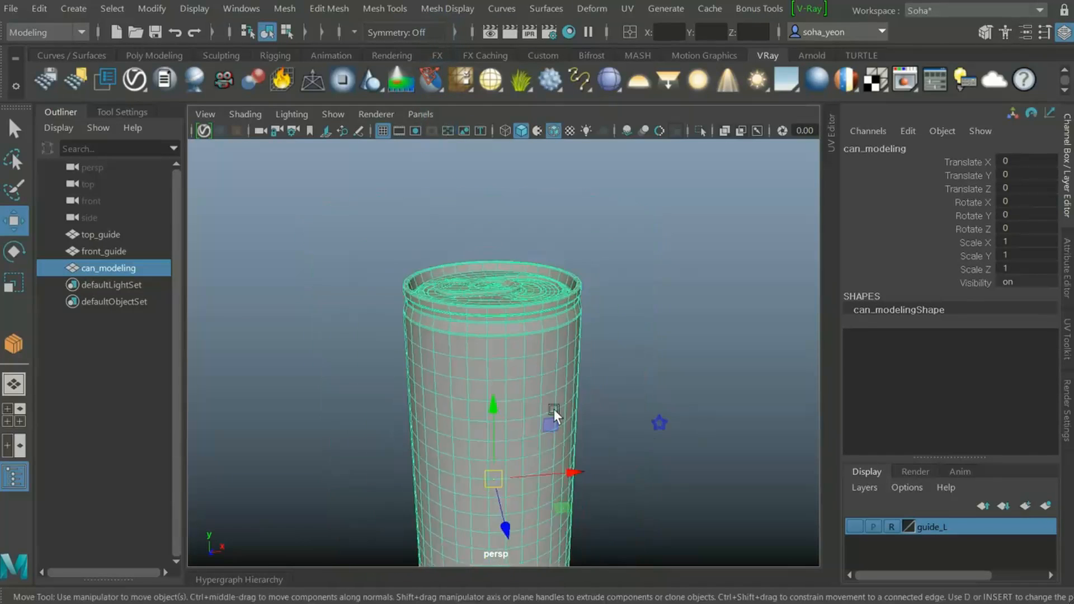
left_click(695, 401)
left_click_drag(590, 393, 574, 432, "alt")
right_click_drag(569, 430, 640, 448, "alt")
left_click_drag(640, 448, 536, 401, "alt")
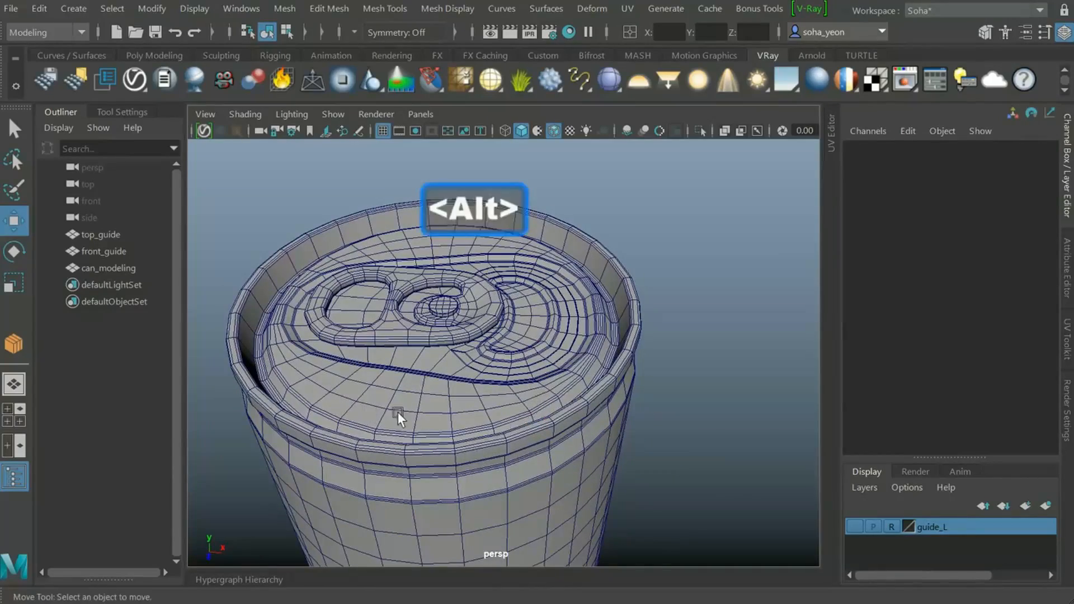
left_click_drag(440, 448, 464, 455, "alt")
left_click_drag(412, 482, 430, 448, "alt")
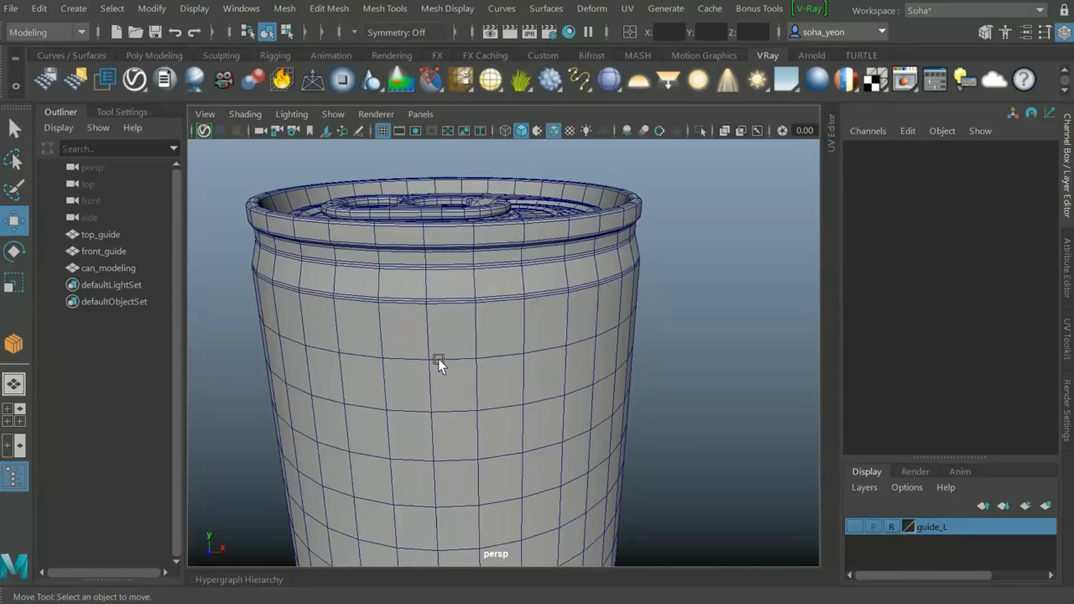
right_click_drag(517, 388, 475, 290, "alt")
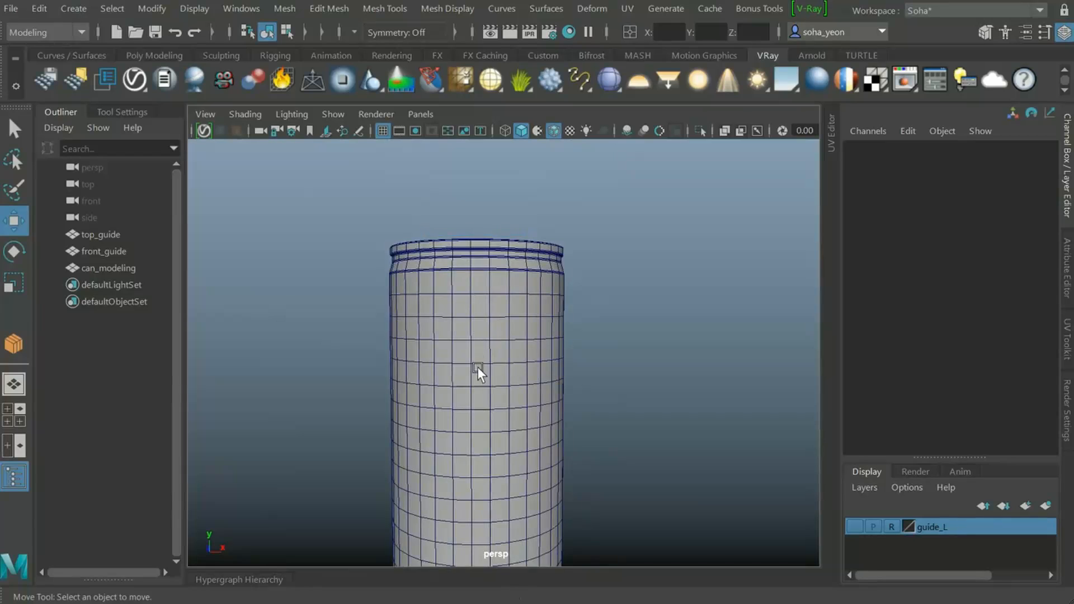
left_click_drag(478, 367, 475, 407, "alt")
right_click_drag(475, 407, 455, 427, "alt")
right_click_drag(569, 352, 451, 347, "alt")
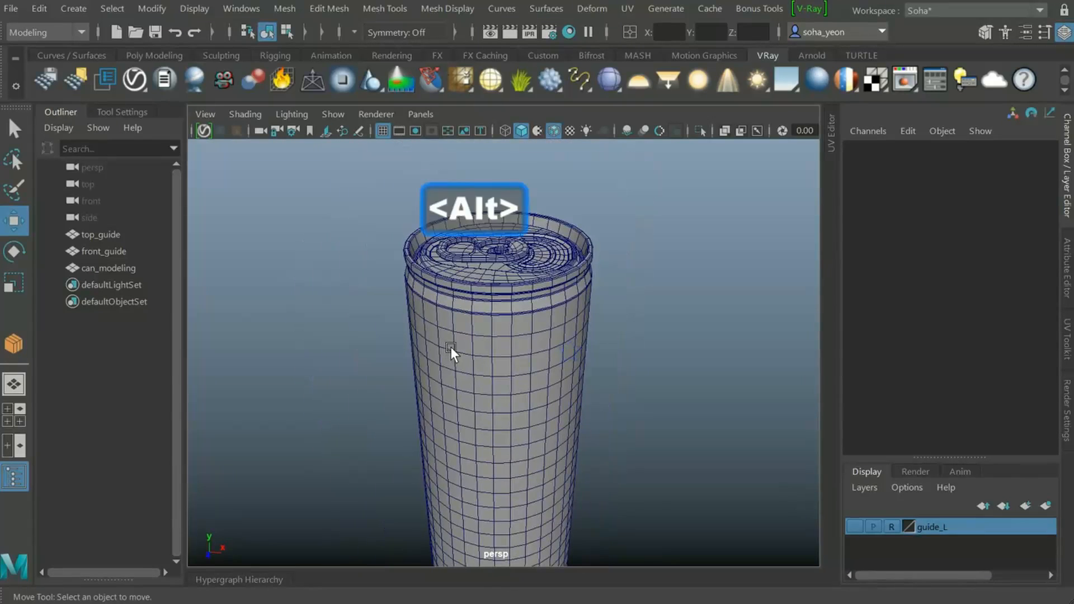
right_click_drag(530, 360, 524, 335, "alt")
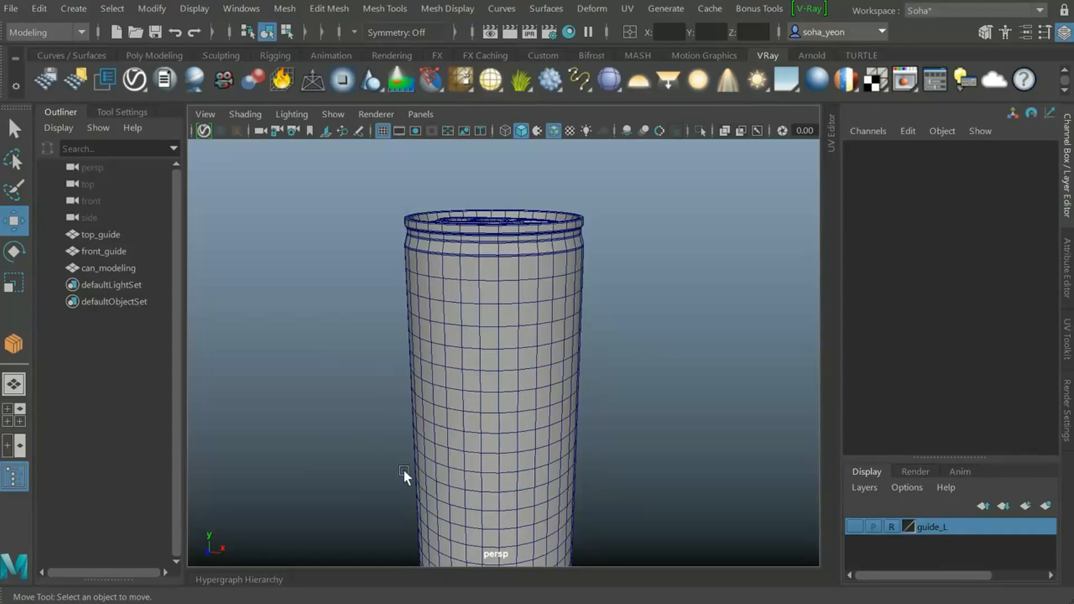
left_click_drag(579, 365, 571, 449, "alt")
left_click_drag(507, 324, 507, 331, "alt")
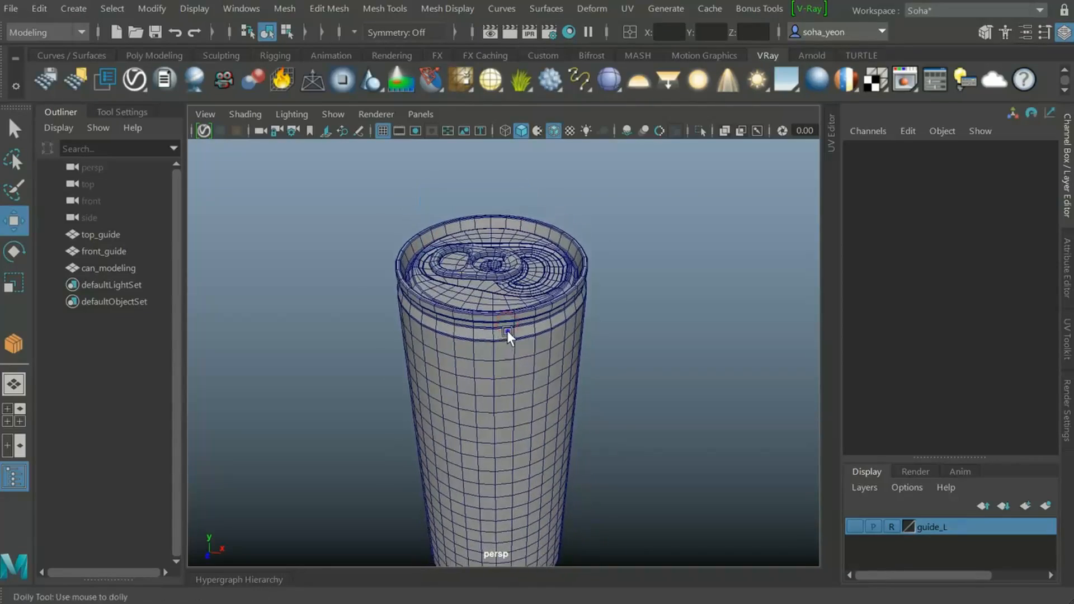
right_click_drag(507, 331, 569, 320, "alt")
middle_click_drag(569, 320, 571, 369, "alt")
right_click_drag(570, 369, 586, 415, "alt")
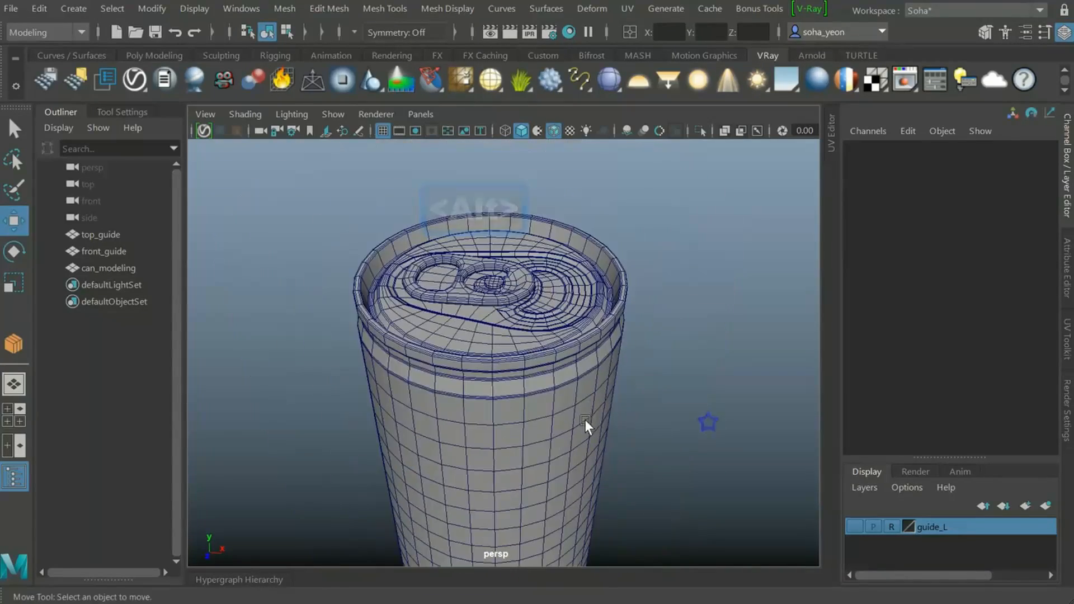
left_click_drag(537, 486, 525, 434, "alt")
Select the can and examine the edge flow over its whole height
left_click(514, 315)
left_click_drag(496, 363, 523, 384, "alt")
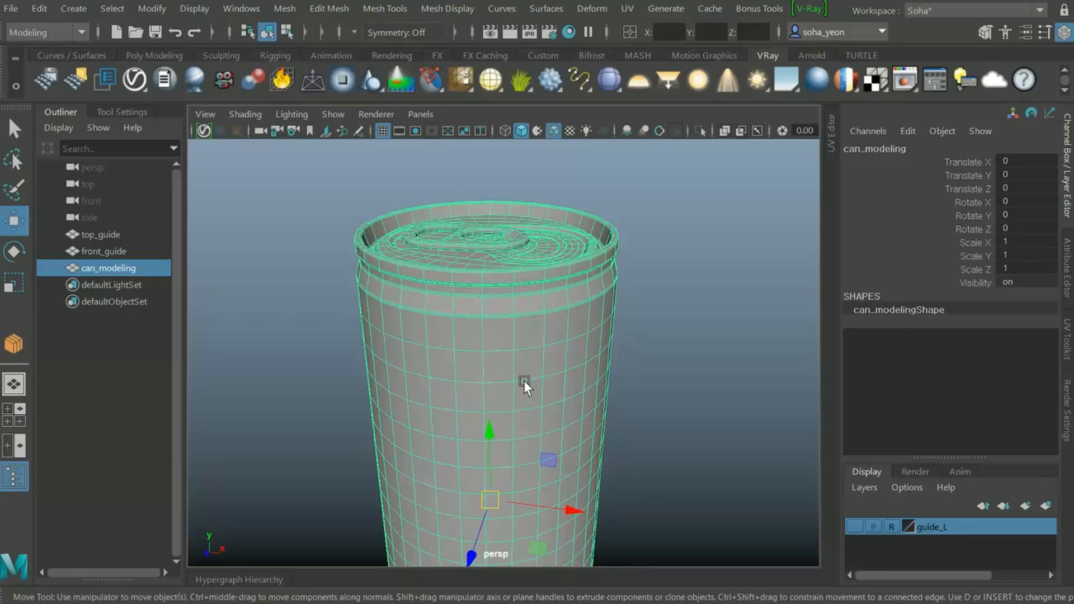
left_click_drag(523, 380, 517, 386, "alt")
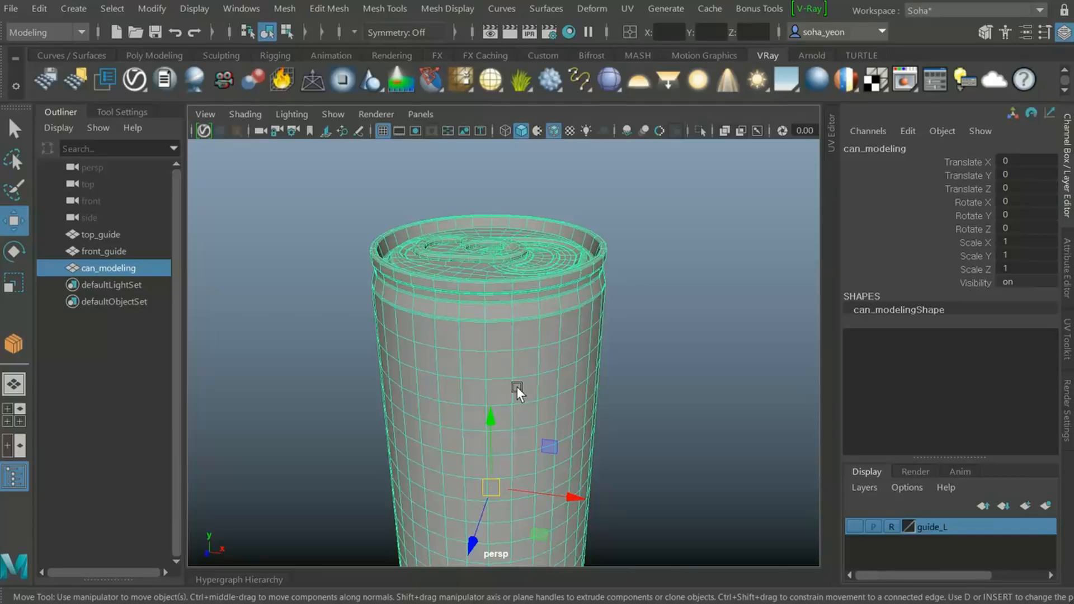
right_click_drag(569, 374, 468, 396, "alt")
middle_click_drag(468, 395, 454, 342, "alt")
left_click_drag(492, 347, 504, 351, "alt")
middle_click_drag(505, 351, 509, 337, "alt")
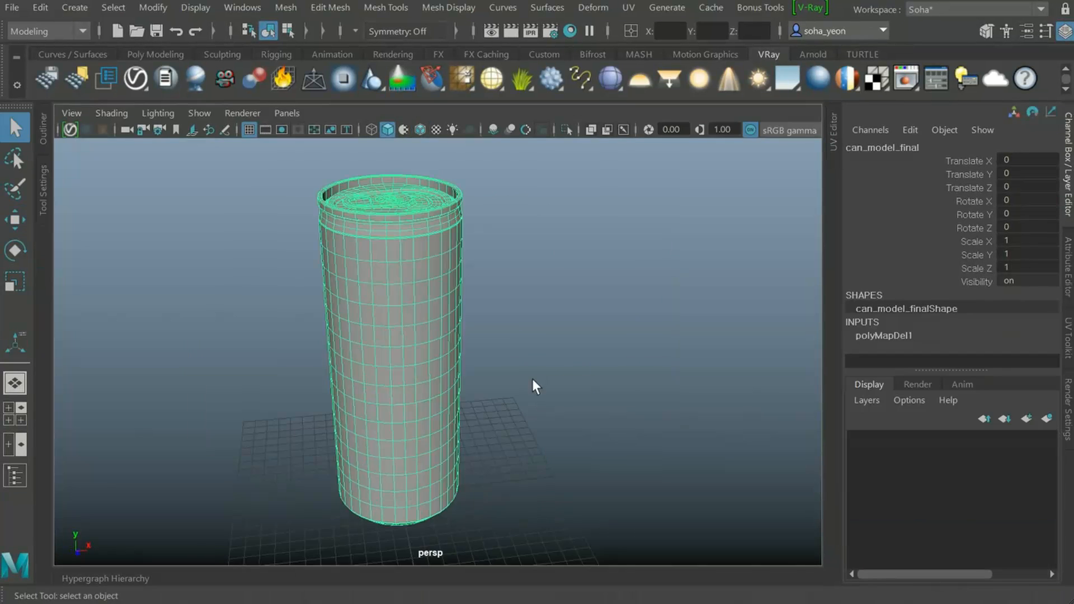
Select the edge loop in the groove beneath the rim of can_model_final and split the mesh there into separate lid and body objects
left_click_drag(532, 379, 441, 427, "alt")
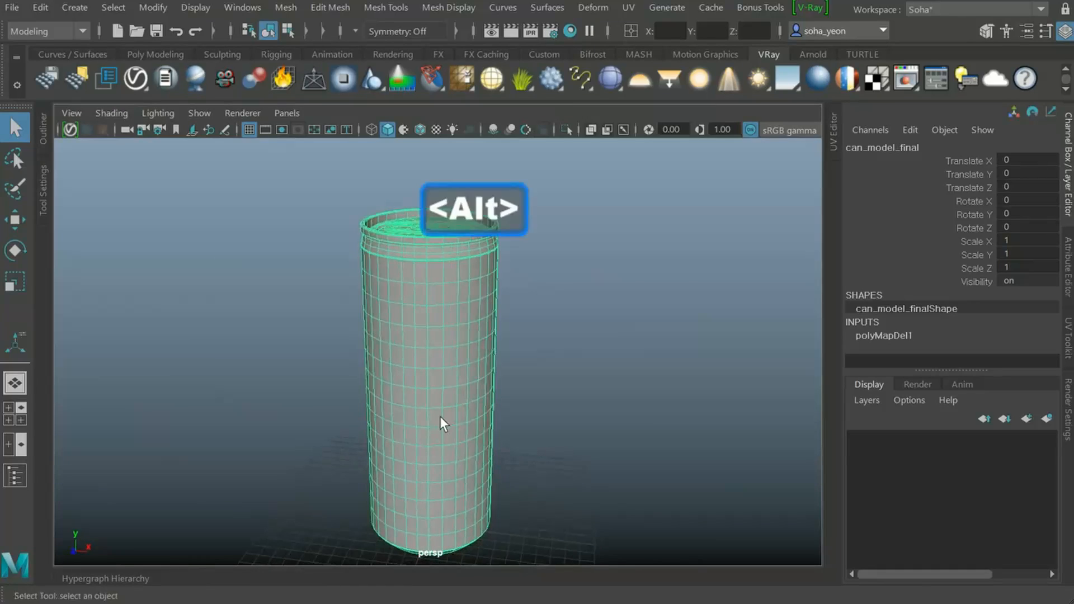
left_click_drag(486, 389, 432, 334, "alt")
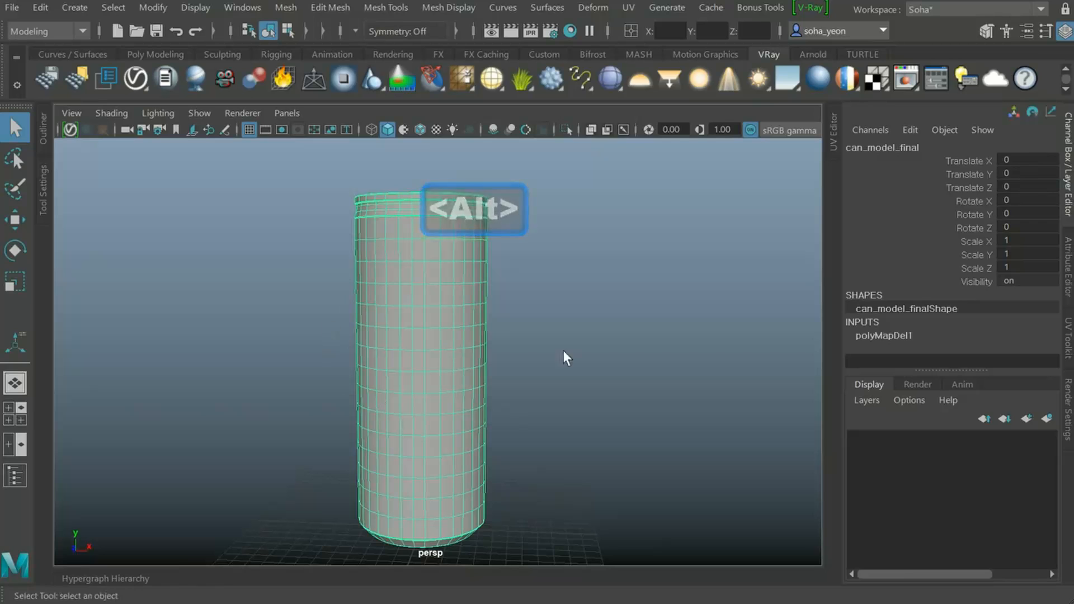
left_click_drag(478, 335, 433, 277, "alt")
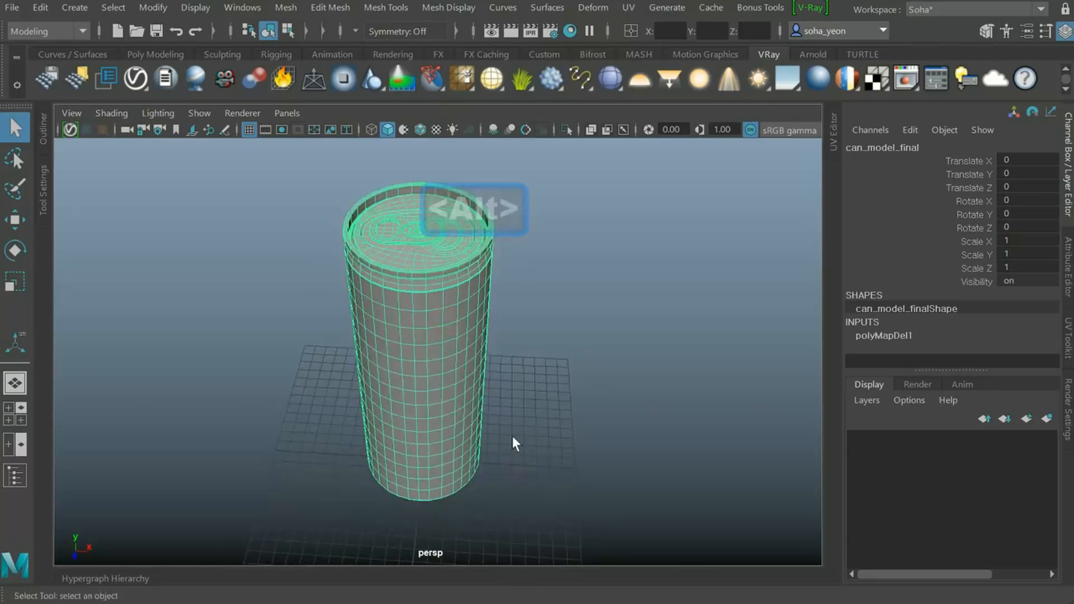
left_click_drag(476, 405, 484, 369, "alt")
middle_click_drag(463, 351, 469, 415, "alt")
right_click_drag(468, 410, 604, 423, "alt")
middle_click_drag(402, 305, 441, 436, "alt")
right_click_drag(441, 436, 718, 487, "alt")
left_click_drag(559, 429, 507, 374, "alt")
left_click_drag(455, 338, 424, 310, "alt")
middle_click_drag(425, 310, 460, 412, "alt")
right_click_drag(461, 412, 728, 480, "alt")
key("alt+2")
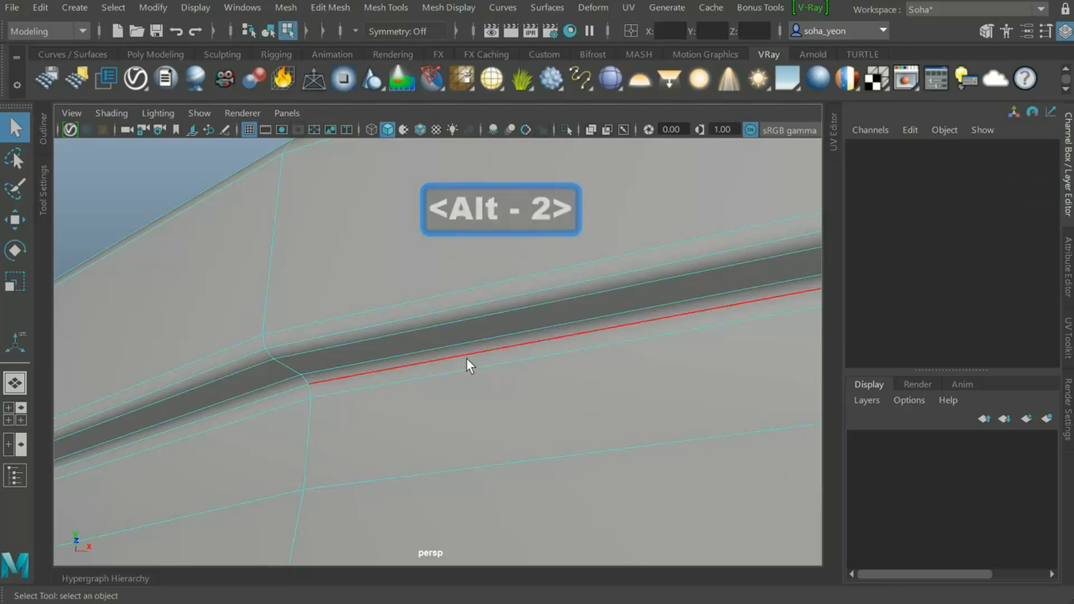
double_click(468, 357)
right_click_drag(613, 400, 408, 396, "alt")
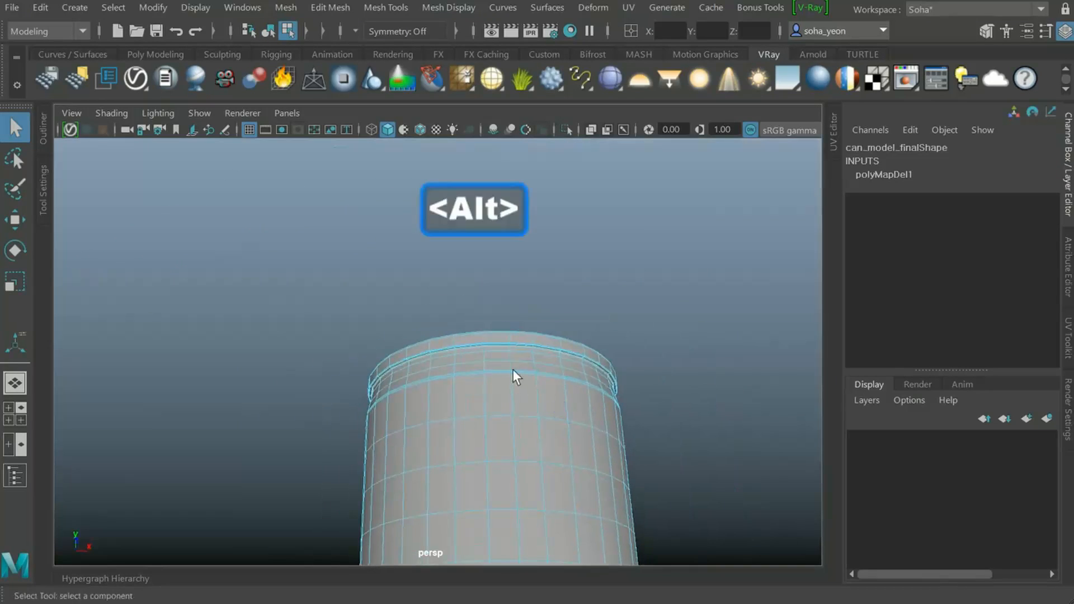
key("alt+y")
left_click_drag(498, 381, 480, 406, "alt")
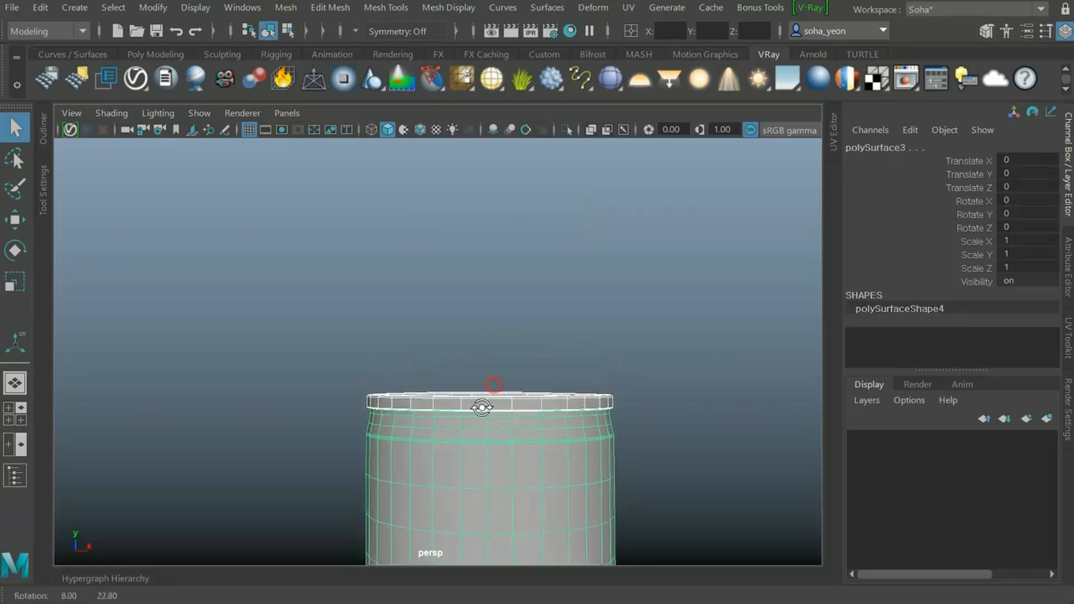
Select the separated can body and lid pieces individually and examine where they were split
right_click_drag(480, 404, 579, 418, "alt")
middle_click_drag(543, 417, 513, 267, "alt")
left_click(419, 350)
left_click(407, 263)
right_click_drag(524, 387, 400, 383, "alt")
middle_click_drag(465, 449, 436, 253, "alt")
right_click_drag(532, 345, 329, 362, "alt")
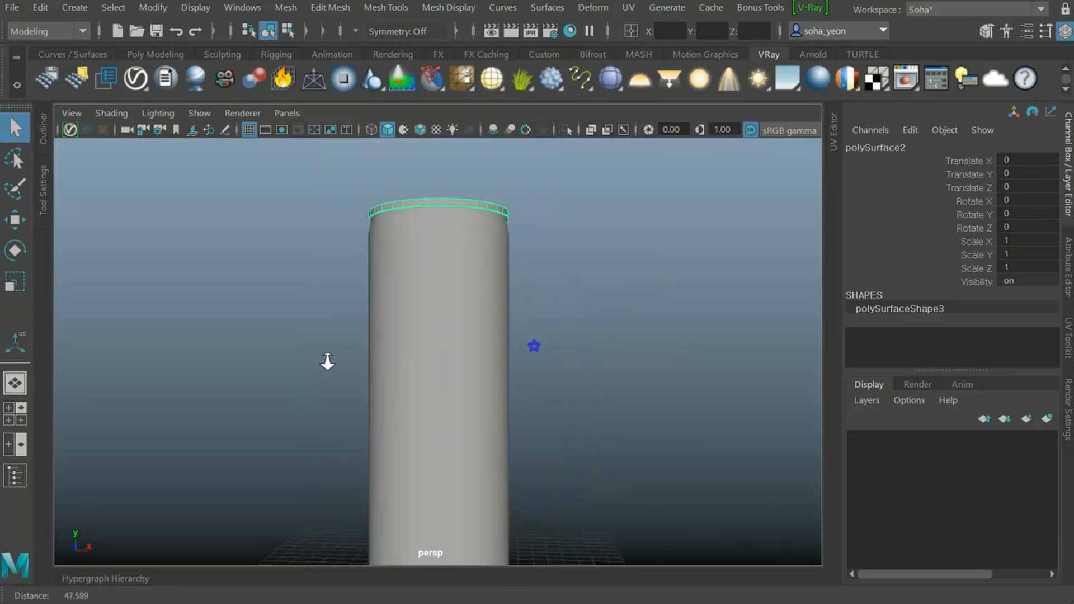
Select the edge loop around the bottom of the can body and split the mesh there into separate body and base objects
middle_click_drag(420, 491, 437, 358, "alt")
right_click_drag(439, 361, 562, 392, "alt")
left_click_drag(498, 434, 475, 367, "alt")
right_click_drag(472, 365, 565, 389, "alt")
left_click(439, 419)
left_click_drag(439, 420, 420, 385, "alt")
right_click_drag(422, 386, 506, 418, "alt")
key("alt+2")
double_click(487, 425)
right_click_drag(597, 420, 479, 360, "alt")
key("alt+y")
Select the separated can pieces individually, including the body and the pull tab, and examine how they are divided
left_click(478, 285)
middle_click_drag(478, 286, 475, 377, "alt")
right_click_drag(476, 376, 437, 353, "alt")
mouse_move(436, 353)
left_mouse_down("alt")
mouse_move(408, 384)
mouse_move(510, 348)
mouse_move(439, 355)
mouse_move(426, 340)
left_mouse_up("alt")
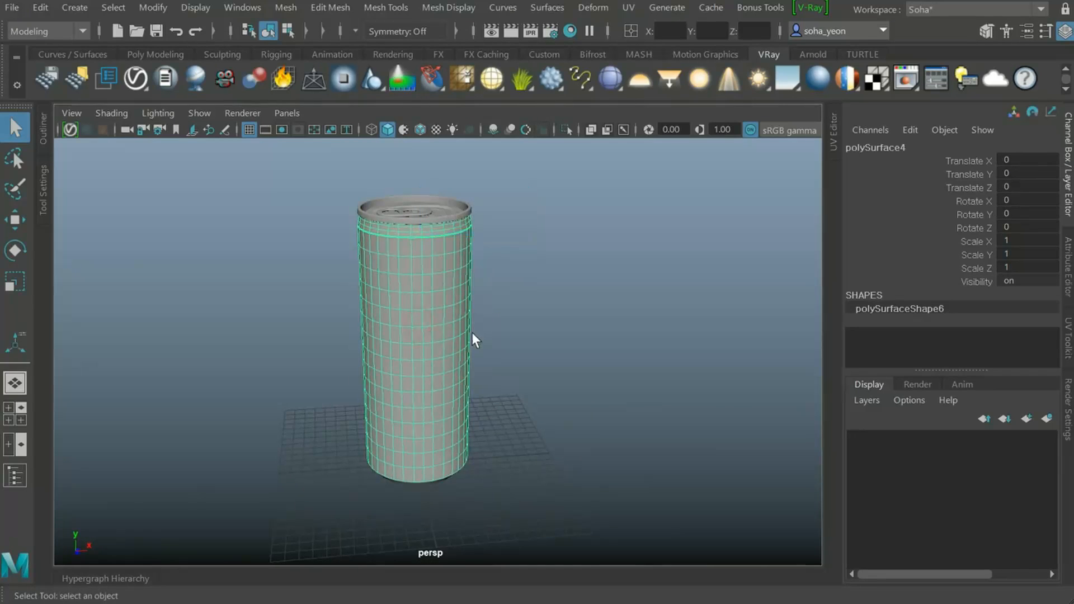
left_click(401, 211)
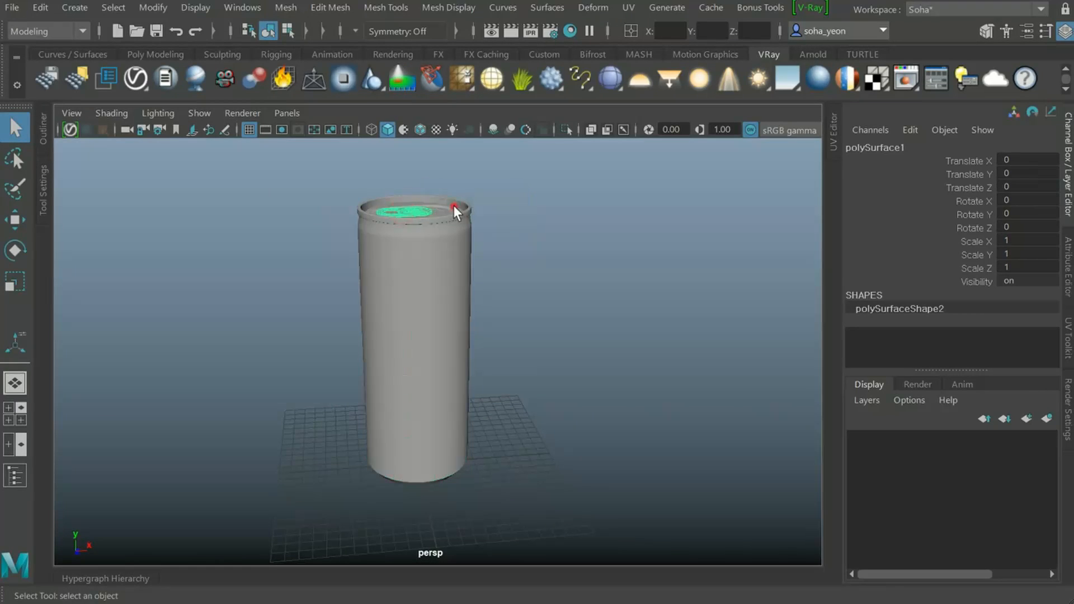
left_click(423, 480)
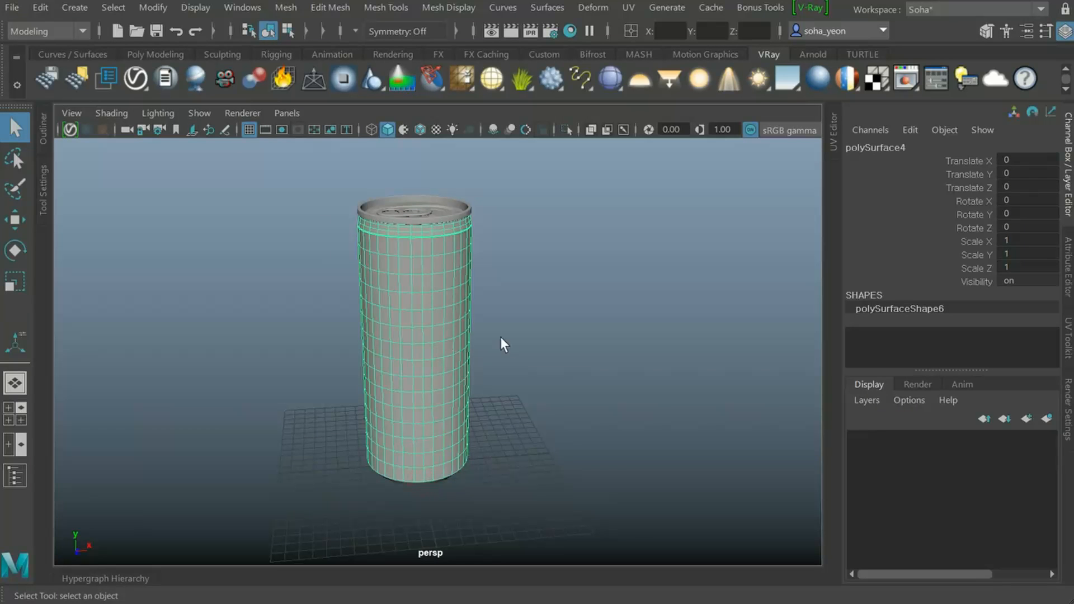
left_click(418, 308)
scroll(414, 363, "down", 3)
left_click(412, 364, "alt")
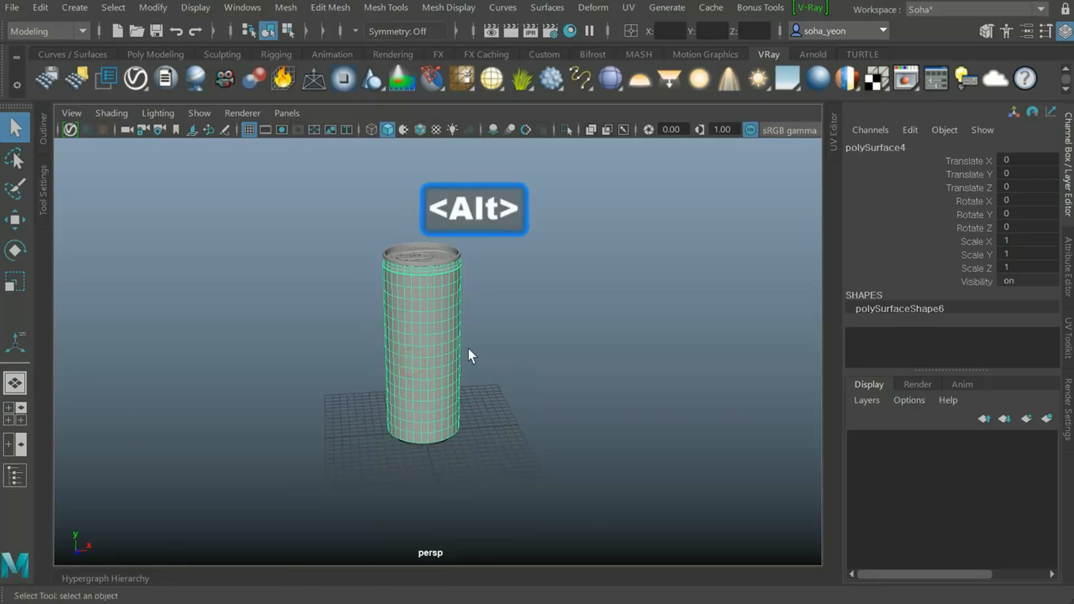
Combine the pull tab, lid and base into one object, leaving out the can body, and select both objects to check them
left_click_drag(331, 192, 593, 520, "shift")
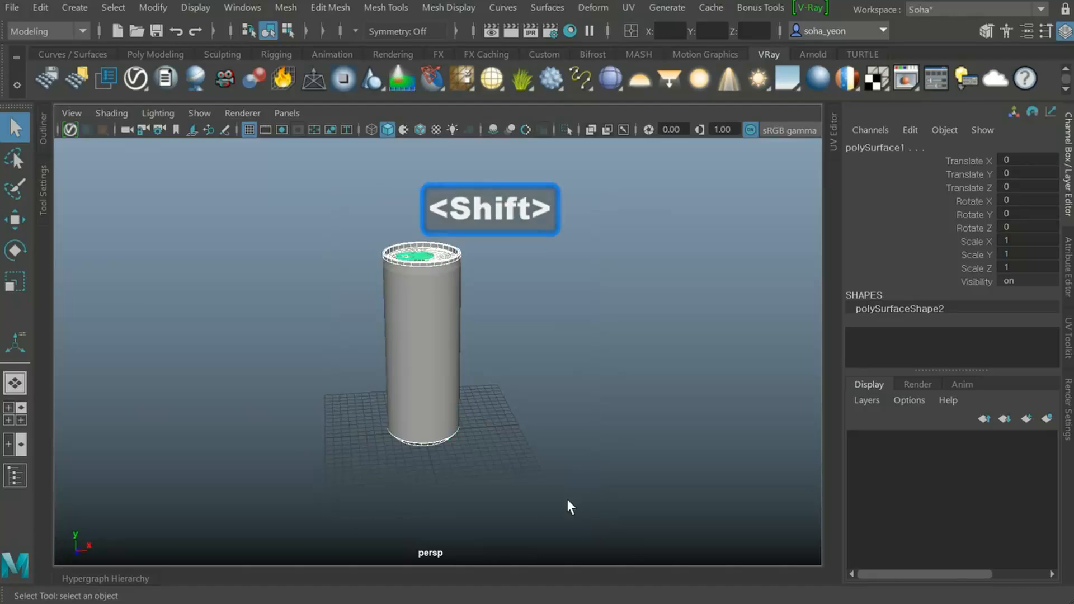
left_click_drag(492, 401, 501, 358, "alt")
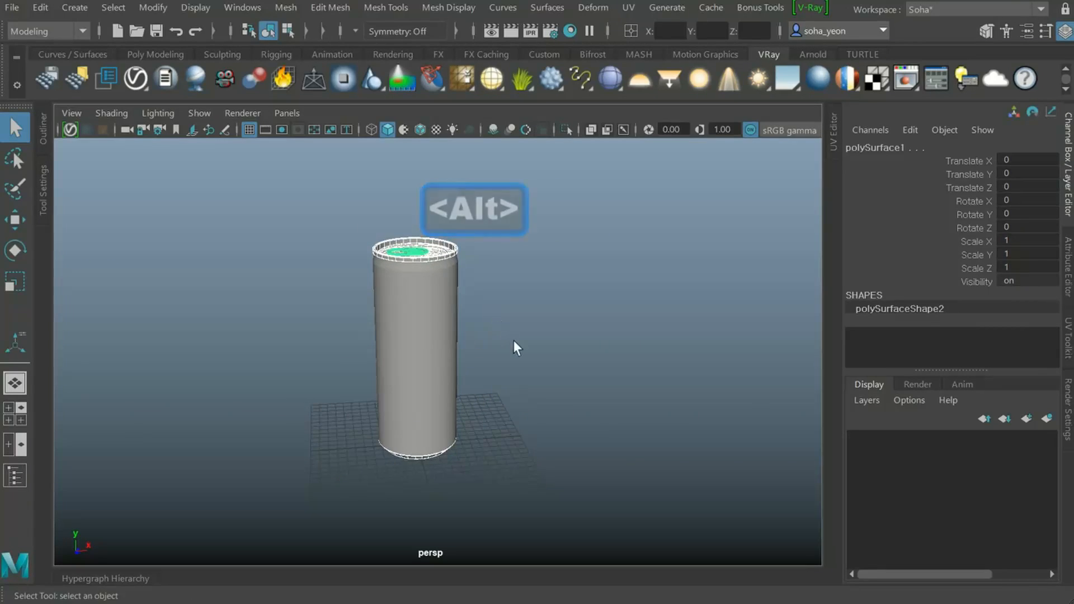
key("shift+a")
mouse_move(516, 347)
left_mouse_down("alt")
mouse_move(475, 333)
mouse_move(458, 283)
mouse_move(446, 341)
left_mouse_up("alt")
left_click(420, 337)
left_click(426, 246)
left_click(422, 326)
left_click(429, 242)
Open the UV Editor beside the perspective view and frame the can
left_click_drag(478, 348, 458, 334, "alt")
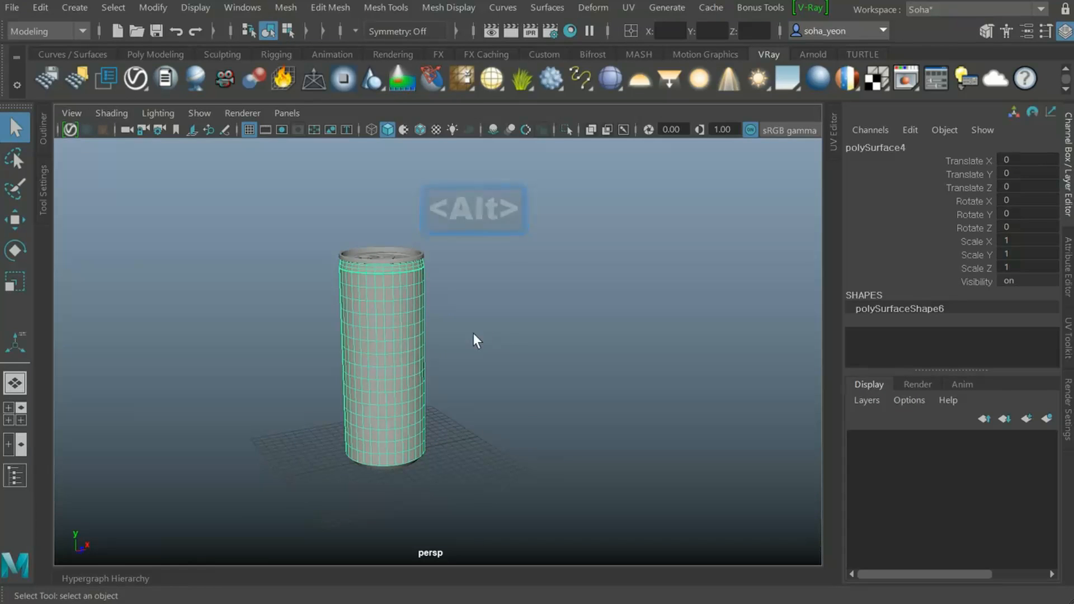
key("F5")
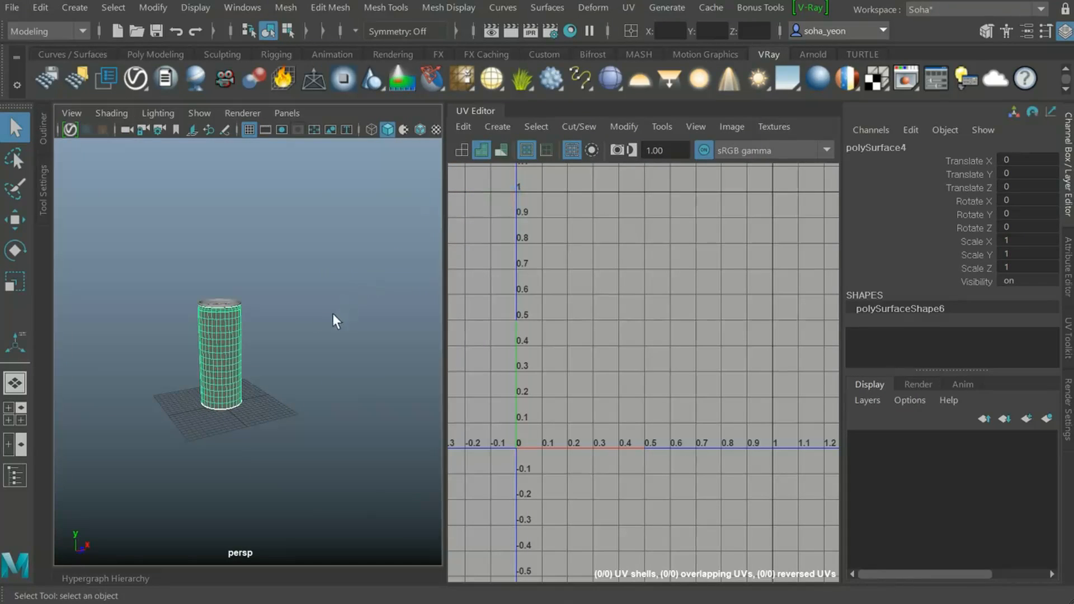
middle_click_drag(286, 306, 325, 303, "alt")
right_click_drag(325, 303, 372, 320, "alt")
middle_click_drag(328, 327, 302, 341, "alt")
right_click_drag(302, 341, 375, 347, "alt")
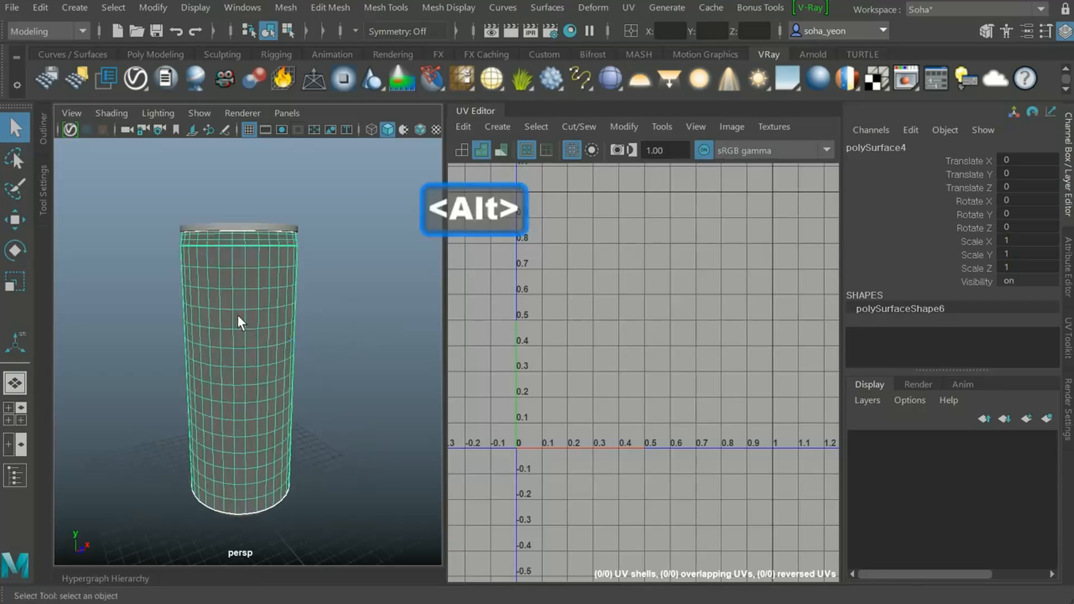
Inspect the UVs of the combined lid-and-base object and of the can body in the UV Editor
left_click(246, 226)
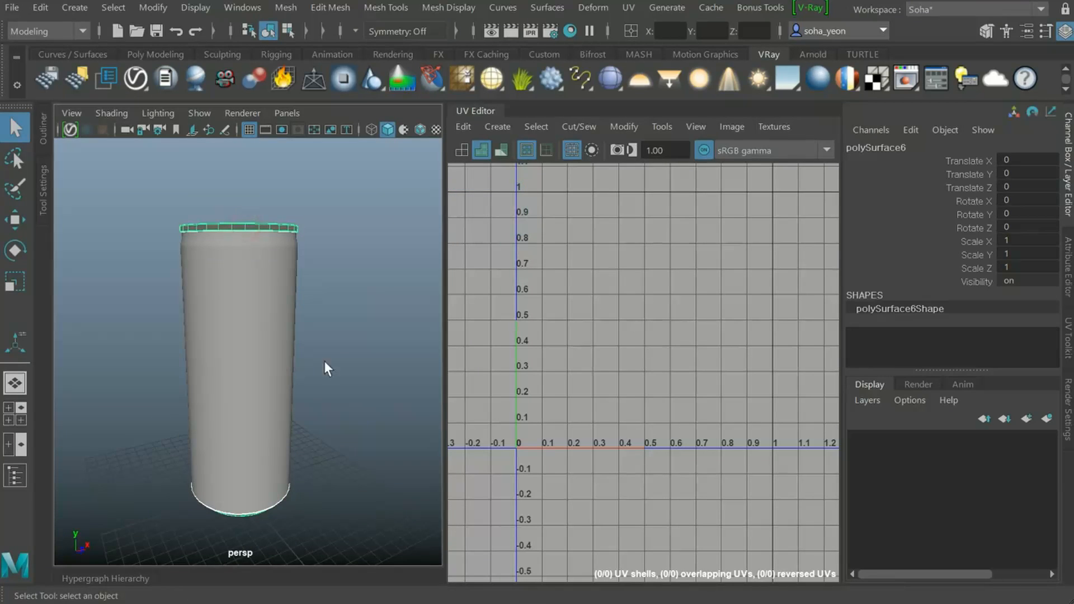
left_click(464, 127)
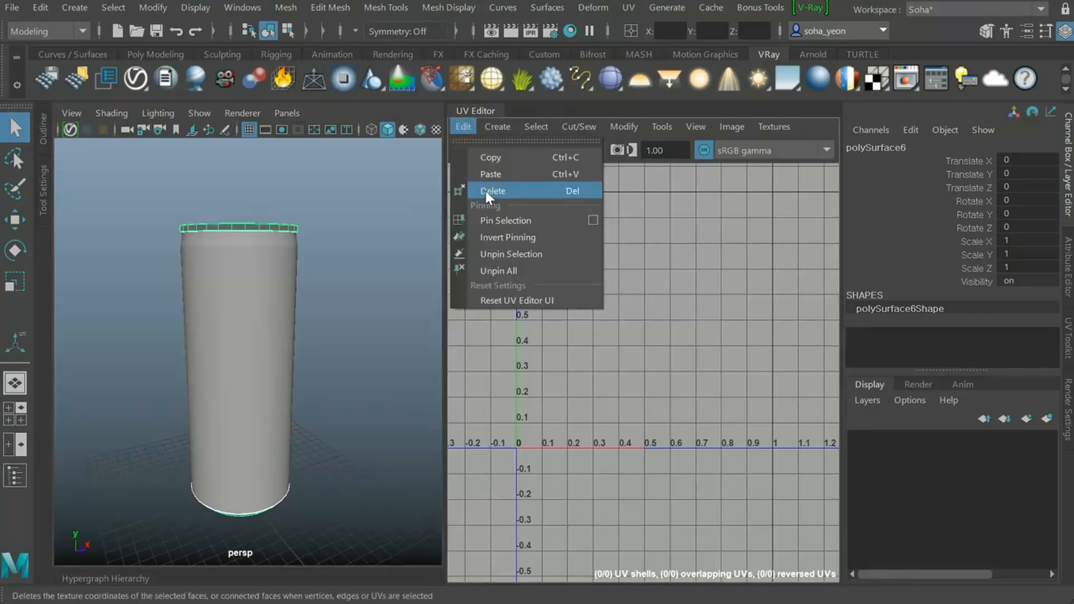
left_click(403, 215)
left_click_drag(295, 308, 249, 319, "alt")
left_click(236, 342)
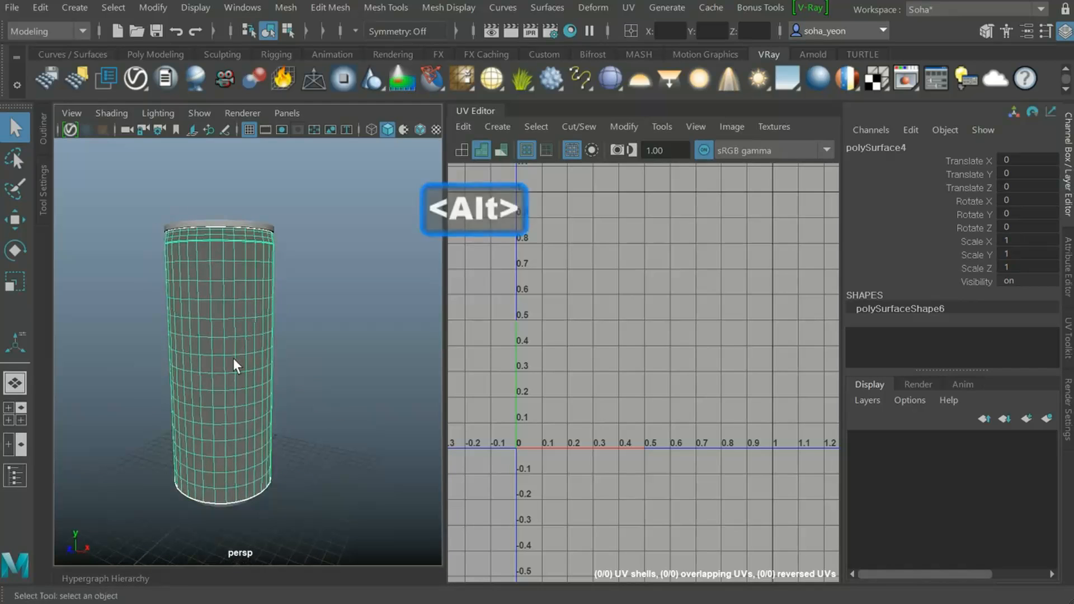
left_click_drag(220, 354, 223, 391, "alt")
Apply a planar UV projection from the Y axis to the combined lid-and-base object, fitted to the bounding box with the image ratio kept
left_click(224, 256)
left_click_drag(256, 244, 274, 316, "alt")
left_click_drag(222, 367, 244, 350, "alt")
key("ctrl+shift+z")
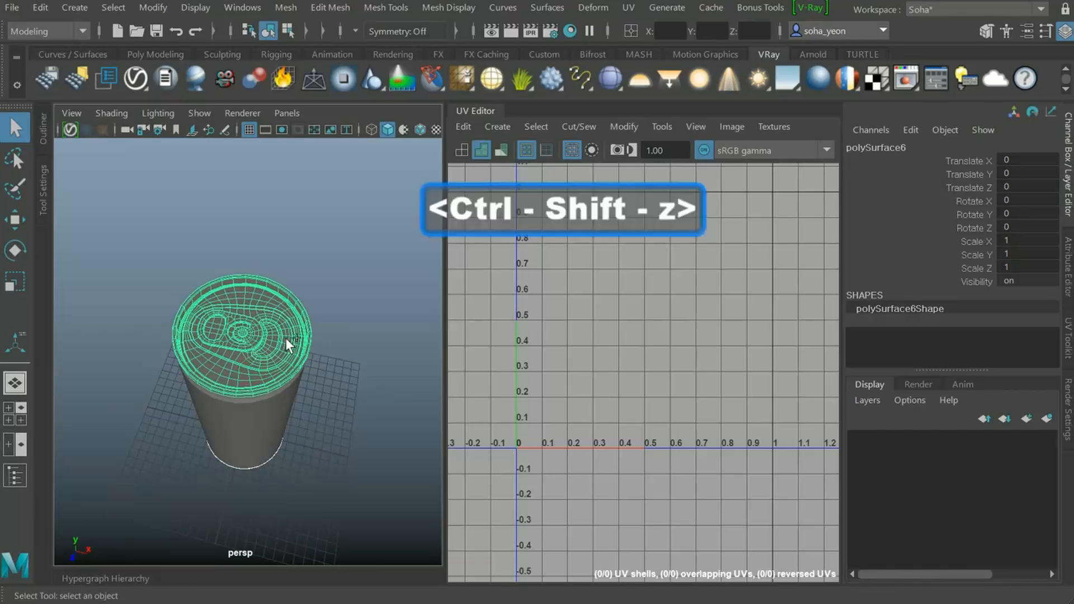
left_click_drag(796, 130, 550, 192)
left_click_drag(214, 240, 263, 338, "alt")
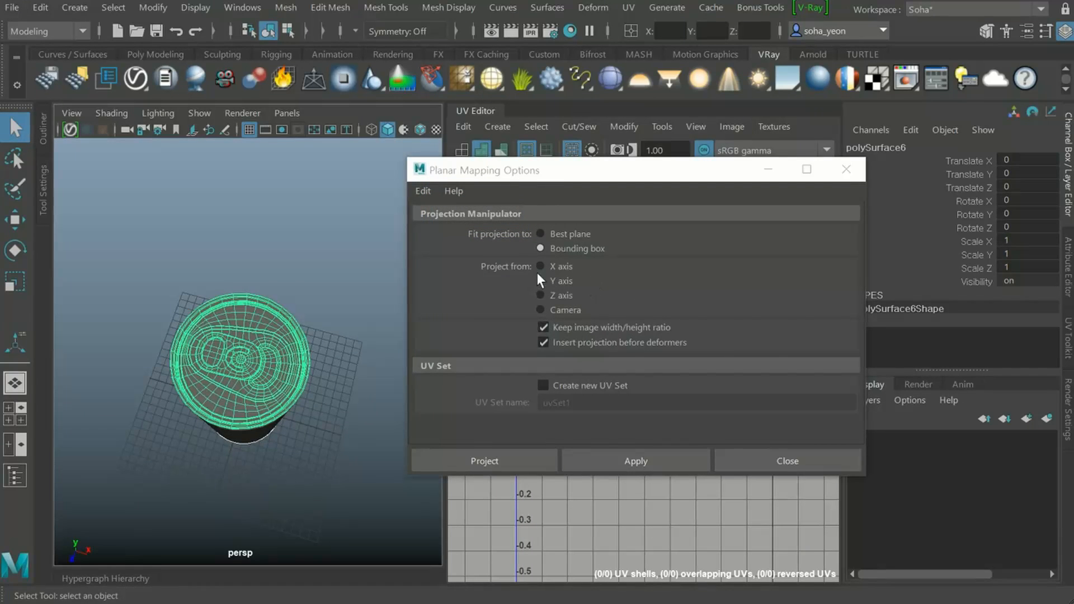
left_click_drag(289, 356, 126, 479, "alt")
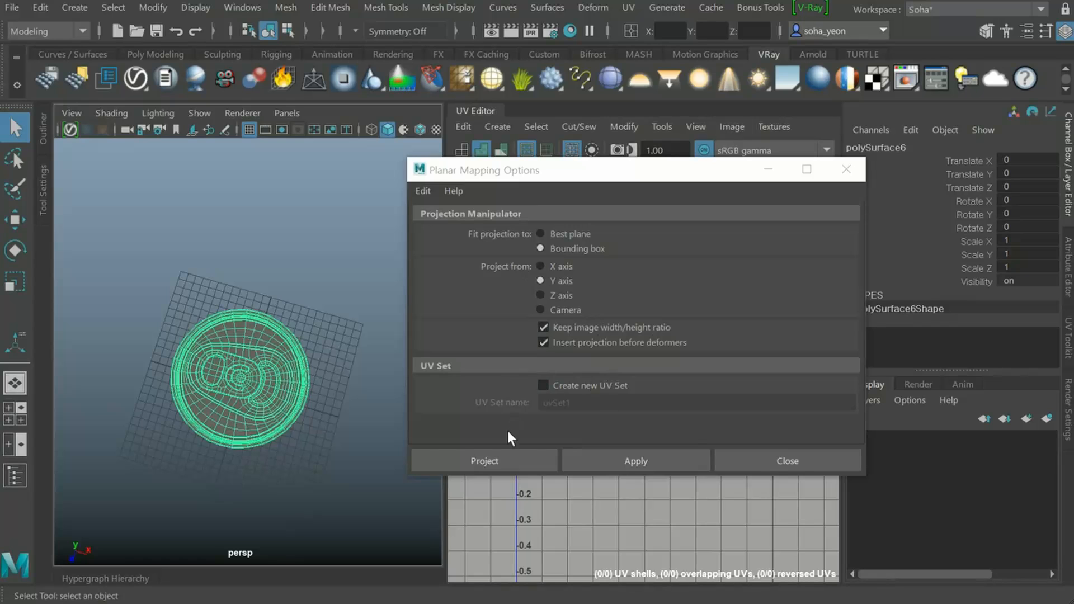
left_click(502, 456)
Select the pull tab's UV shell and move it clear of the overlapping lid and base shells
left_click_drag(263, 364, 350, 467, "alt")
left_click_drag(370, 509, 182, 350)
left_click_drag(275, 343, 276, 431, "alt")
scroll(677, 309, "down", 3)
scroll(622, 298, "up", 2)
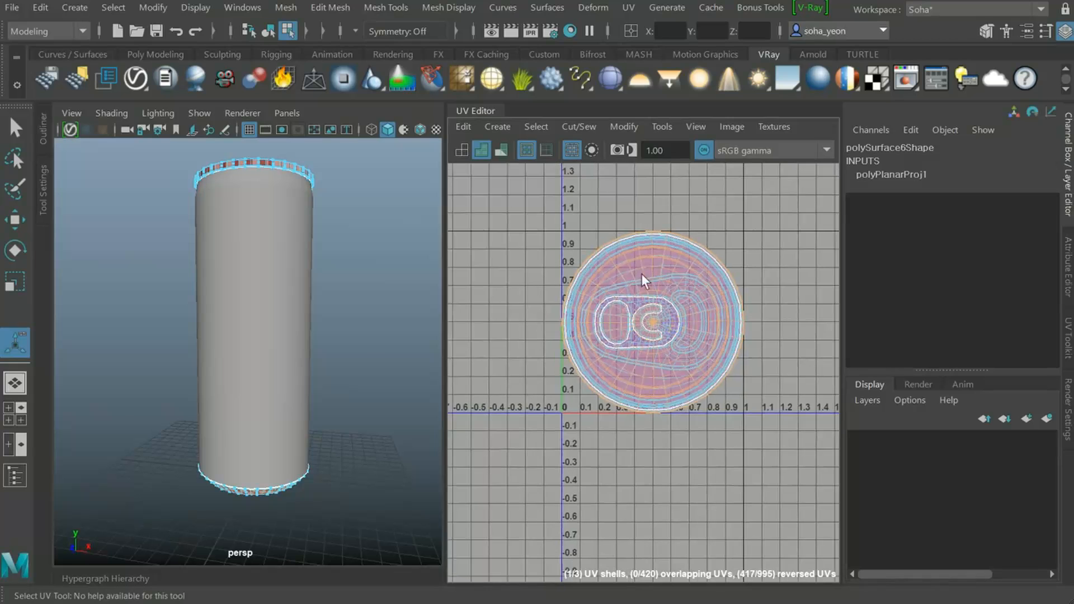
left_click_drag(237, 475, 237, 469, "alt")
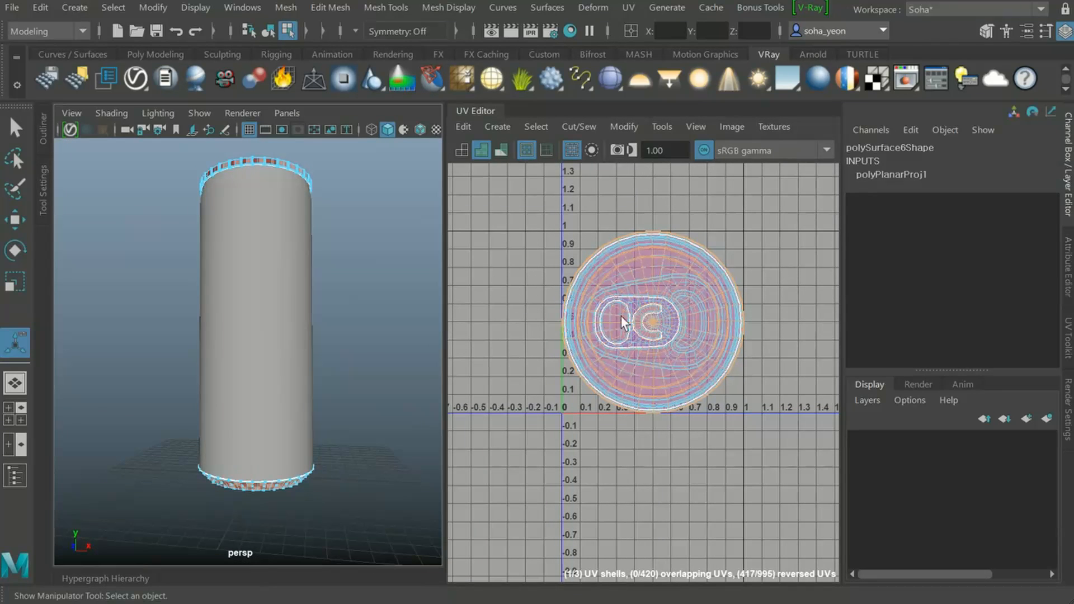
key("alt+5")
left_click(654, 308)
key("w")
left_click_drag(651, 320, 687, 284)
Move the lid and base UV shells apart so that neither overlaps another shell
left_click(650, 316)
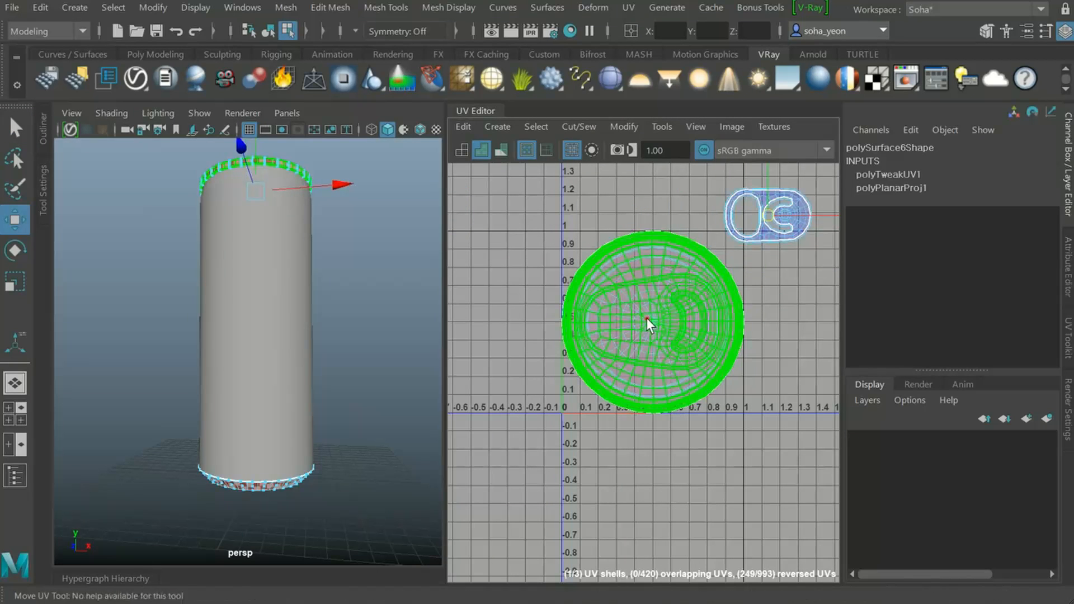
left_click_drag(663, 338, 526, 292)
left_click(654, 337)
left_click_drag(654, 337, 705, 464)
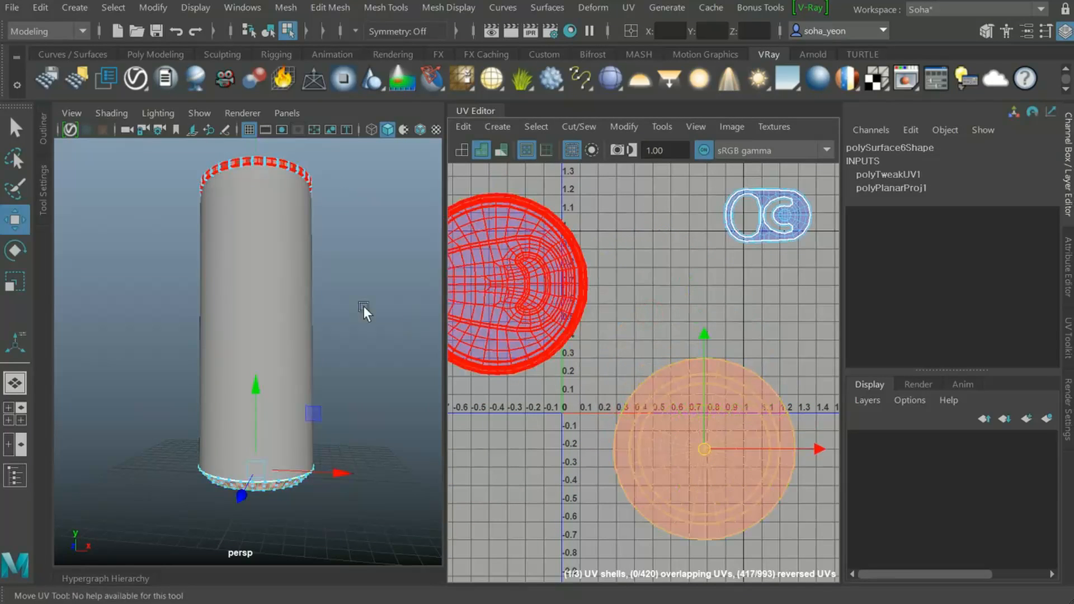
Select the lid's UV shell and compare the shells' orientation with the lid and base on the model
left_click_drag(364, 306, 277, 335, "alt")
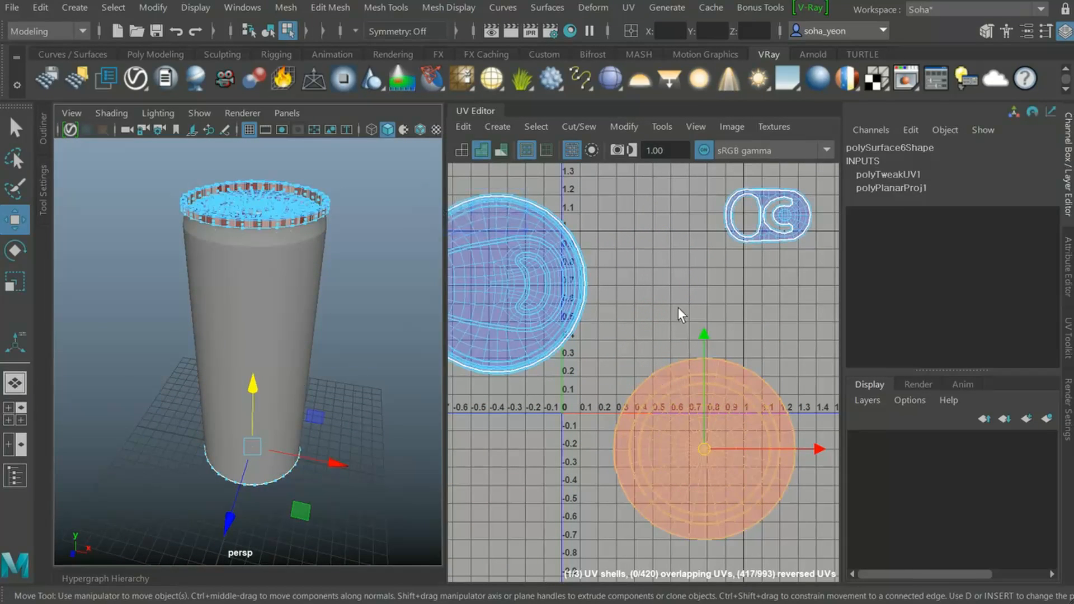
scroll(679, 307, "down", 2)
middle_click_drag(600, 301, 604, 300, "alt")
left_click(675, 277)
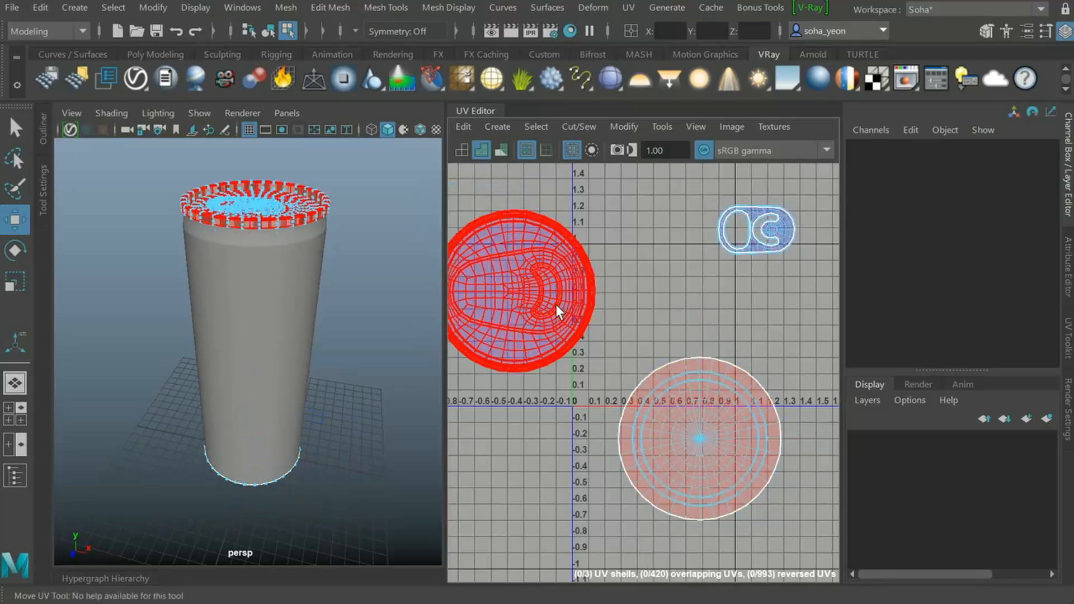
left_click(555, 305)
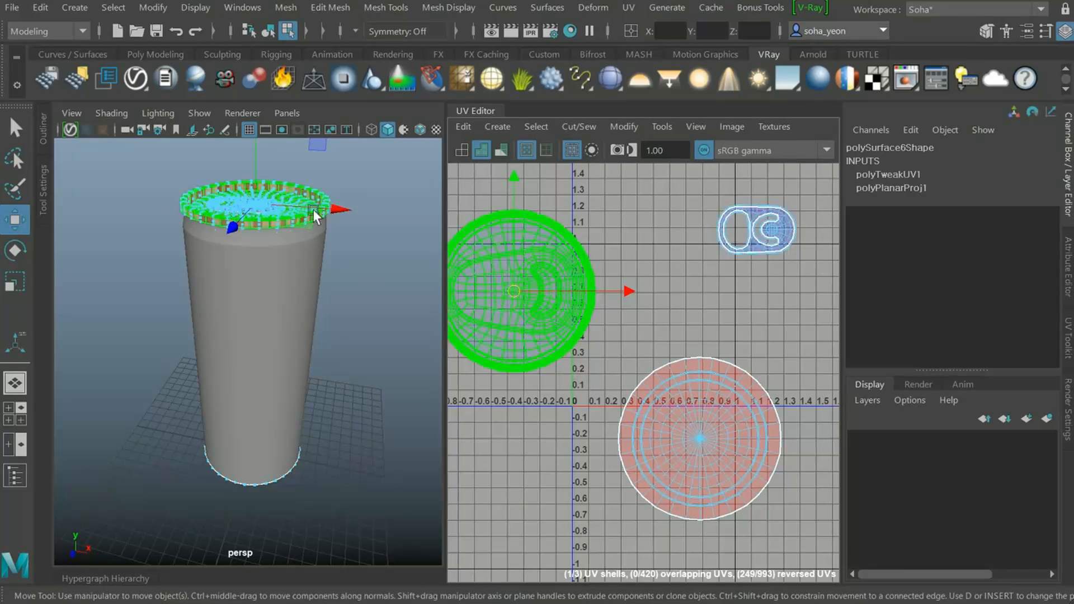
left_click_drag(313, 209, 301, 293, "alt")
left_click_drag(277, 357, 270, 480, "alt")
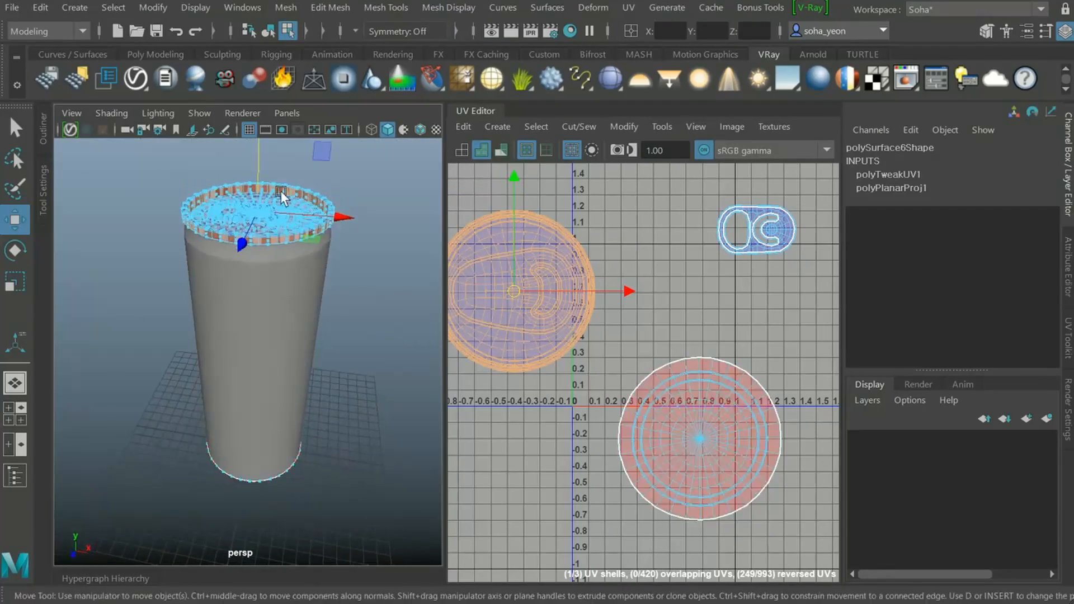
left_click_drag(255, 431, 256, 365, "alt")
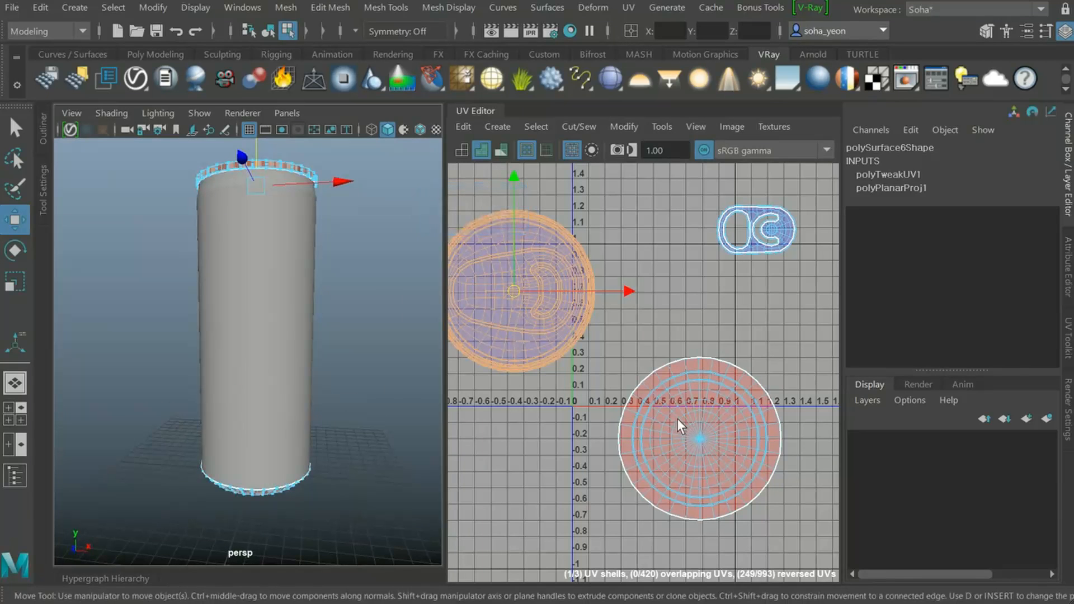
Undo a trial flip of the lid's UV shell and flip the base's UV shell instead
key("v")
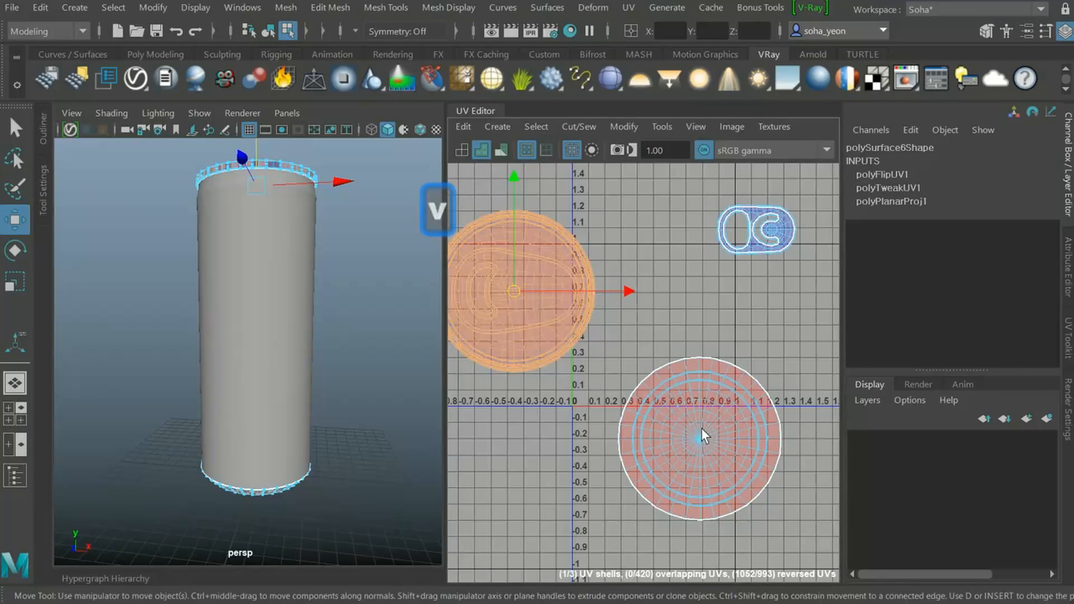
key("ctrl+z")
left_click(705, 448)
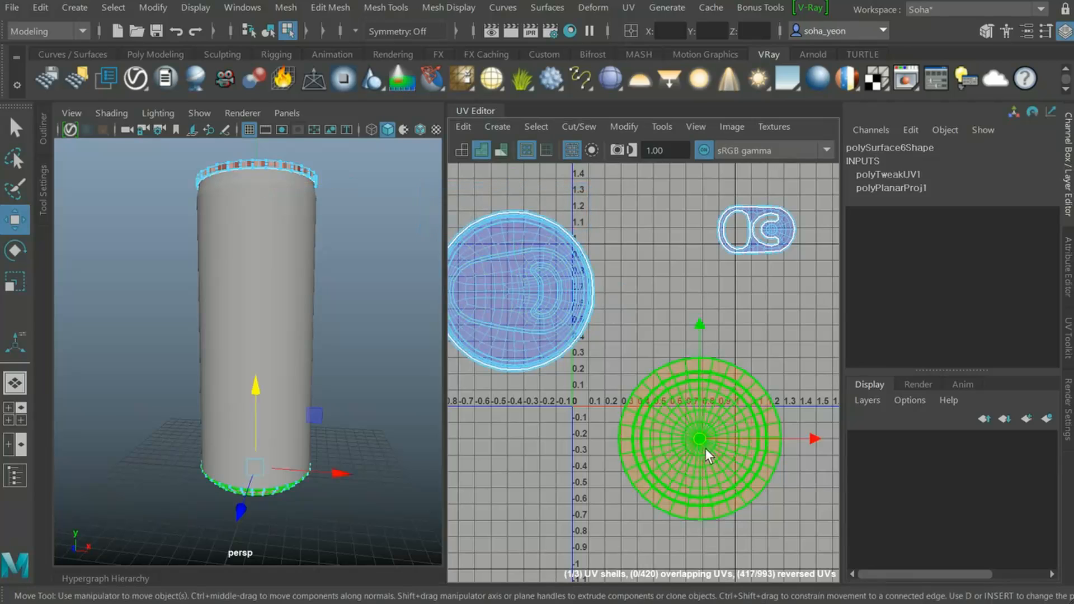
key("v")
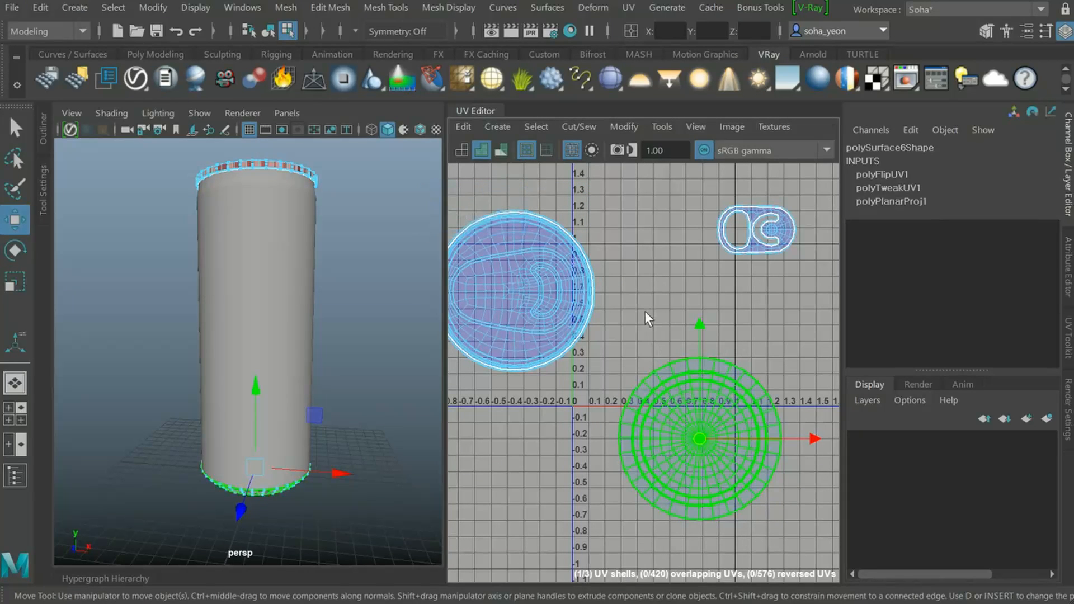
Examine the lid on the model and the pull tab's UV shell close up for distortion
right_click_drag(648, 306, 601, 298, "alt")
middle_click_drag(601, 298, 639, 324, "alt")
left_click_drag(297, 274, 297, 298, "alt")
right_click_drag(298, 297, 288, 402, "alt")
middle_click_drag(287, 402, 290, 391, "alt")
middle_click_drag(612, 353, 644, 375, "alt")
right_click_drag(644, 375, 679, 344, "alt")
middle_click_drag(801, 322, 626, 368, "alt")
right_click_drag(626, 368, 814, 391, "alt")
middle_click_drag(678, 307, 660, 355, "alt")
right_click_drag(630, 316, 727, 330, "alt")
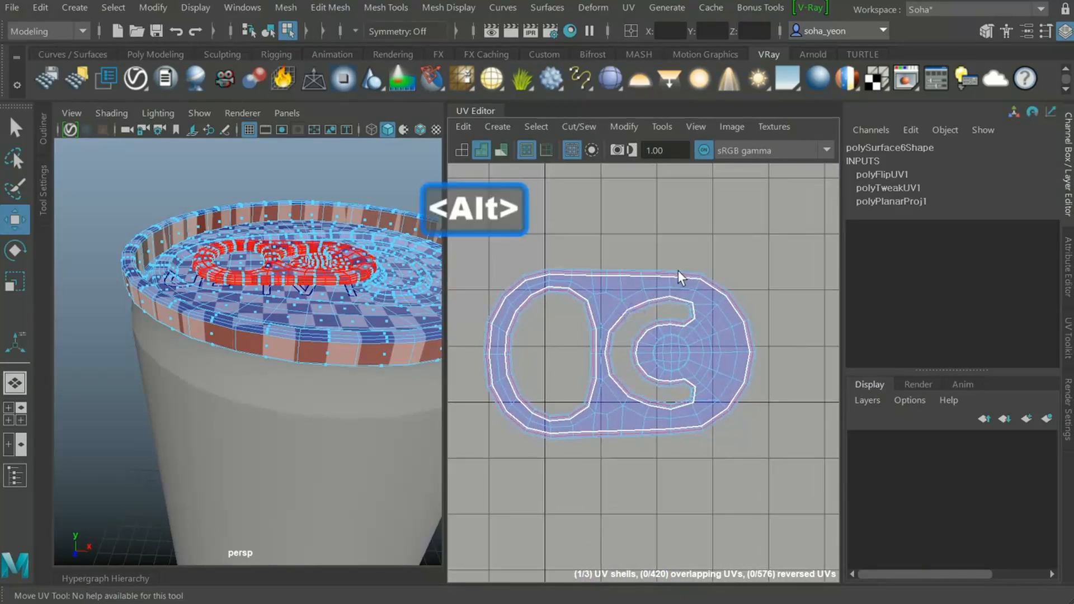
Select the pull tab's UV shell and run Optimize on it repeatedly to even out its UVs
left_click(792, 434)
middle_click_drag(628, 306, 665, 282, "alt")
right_click_drag(665, 283, 680, 261, "alt")
left_click(632, 331)
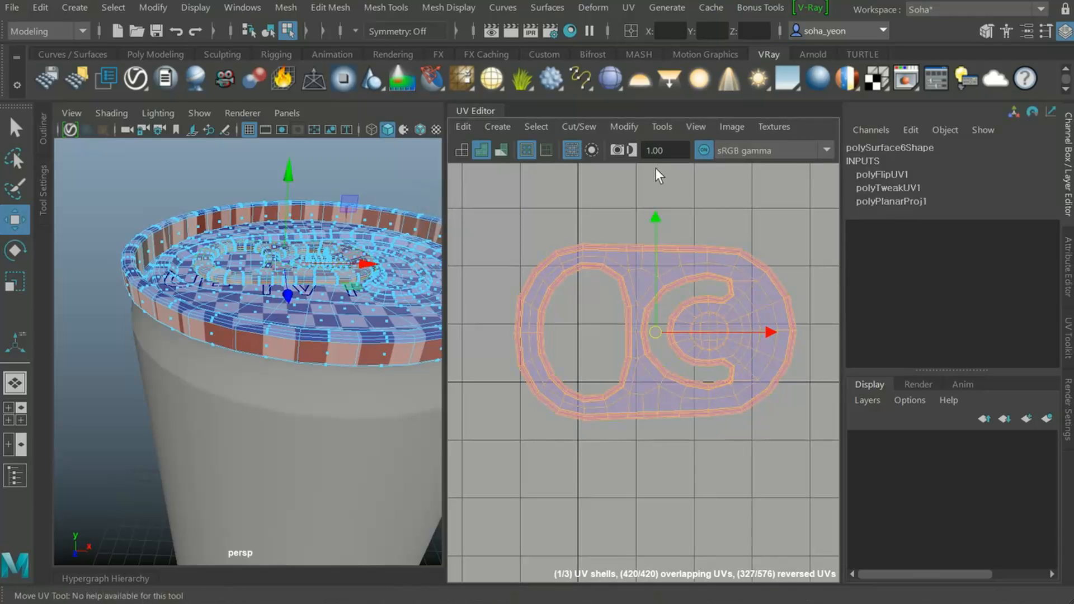
left_click(616, 125)
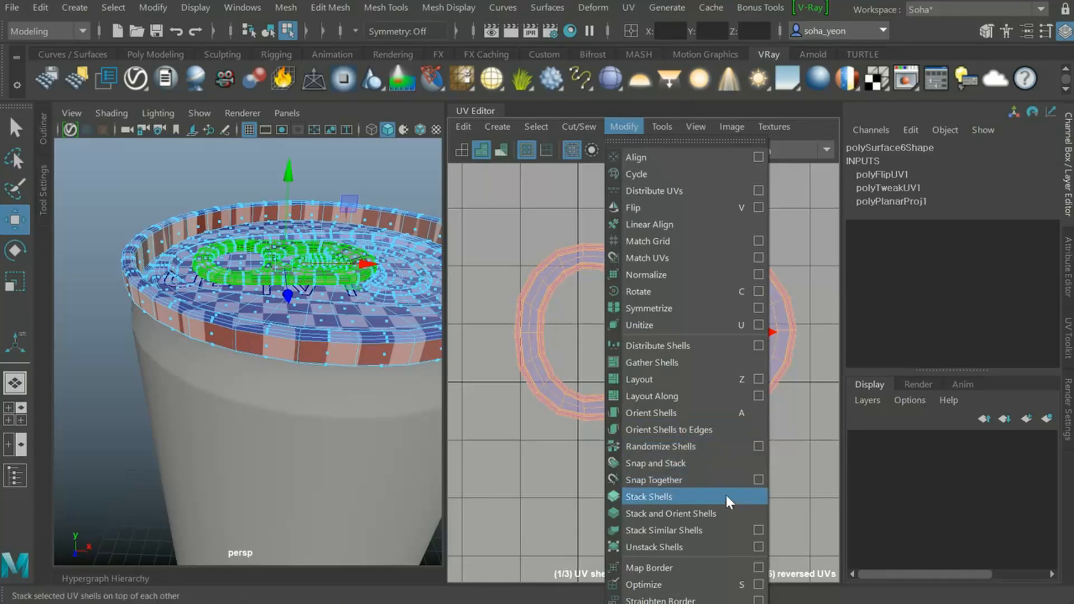
left_click(804, 126)
key("s")
key("s")
Select the lid's UV shell and run Optimize on it repeatedly to relax its rim and recessed details
key("s")
key("s")
right_click_drag(741, 441, 616, 434, "alt")
right_click_drag(700, 430, 653, 446, "alt")
middle_click_drag(579, 473, 644, 348, "alt")
middle_click_drag(475, 369, 695, 357, "alt")
middle_click_drag(619, 333, 691, 337, "alt")
left_click(610, 328)
key("s")
key("s")
key("s")
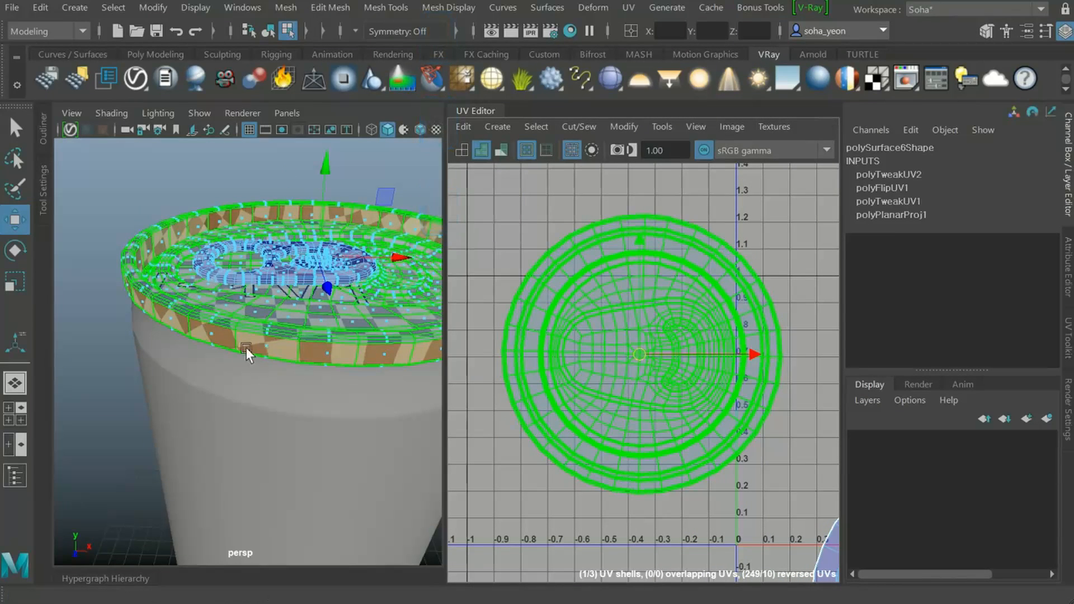
left_click_drag(230, 331, 284, 338, "alt")
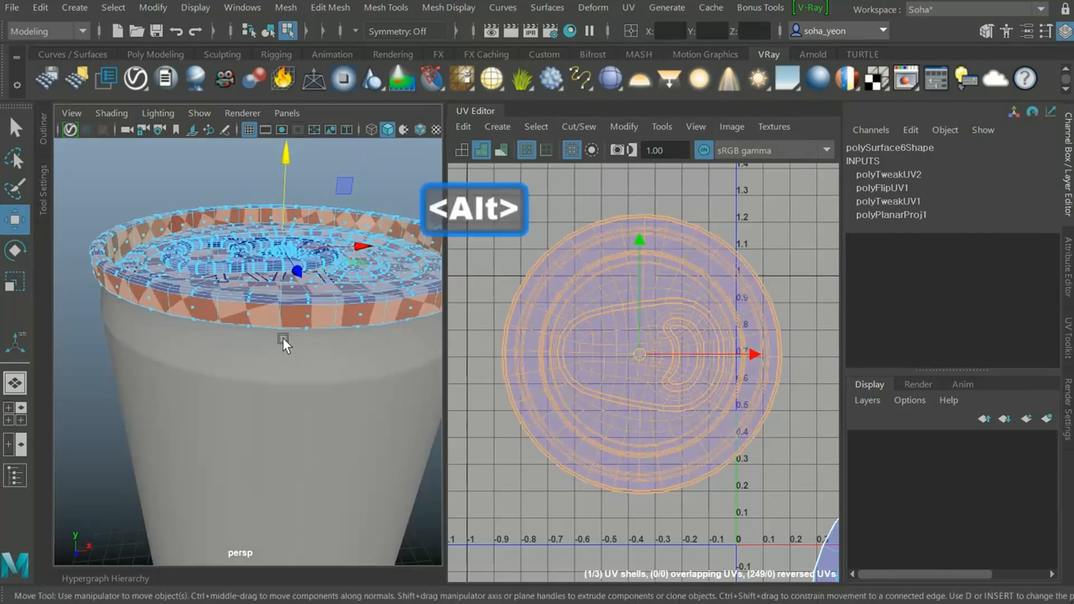
Check the checker pattern under the can, then select the base's UV shell and optimize it
right_click_drag(739, 446, 645, 469, "alt")
middle_click_drag(783, 530, 582, 387, "alt")
right_click_drag(638, 404, 739, 427, "alt")
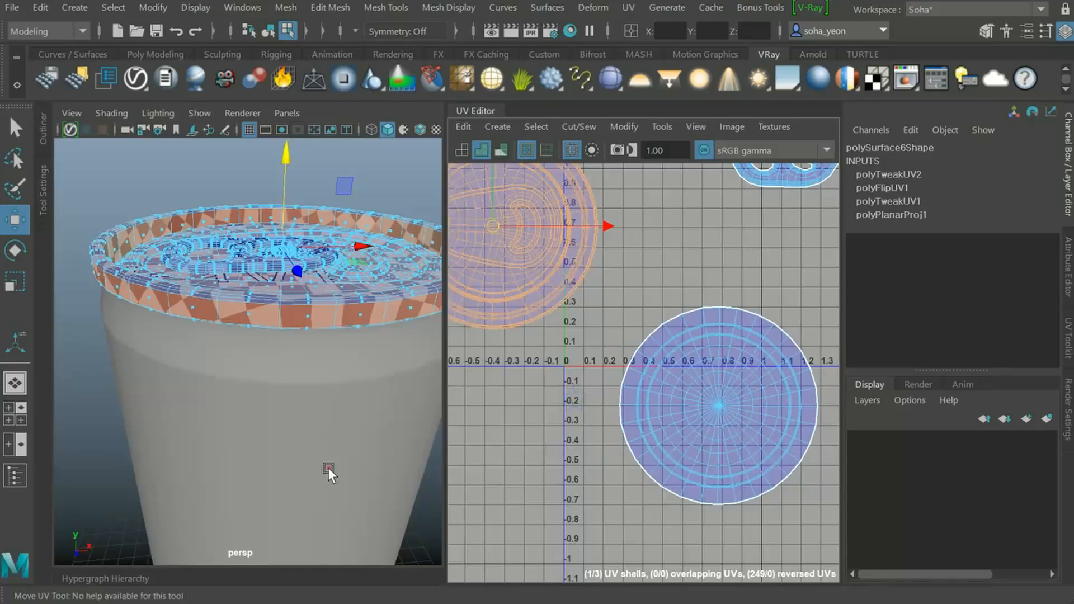
left_click_drag(330, 470, 326, 368, "alt")
right_click_drag(326, 367, 271, 378, "alt")
middle_click_drag(309, 346, 311, 419, "alt")
right_click_drag(311, 419, 351, 413, "alt")
middle_click_drag(309, 396, 306, 418, "alt")
left_click_drag(189, 325, 189, 323, "alt")
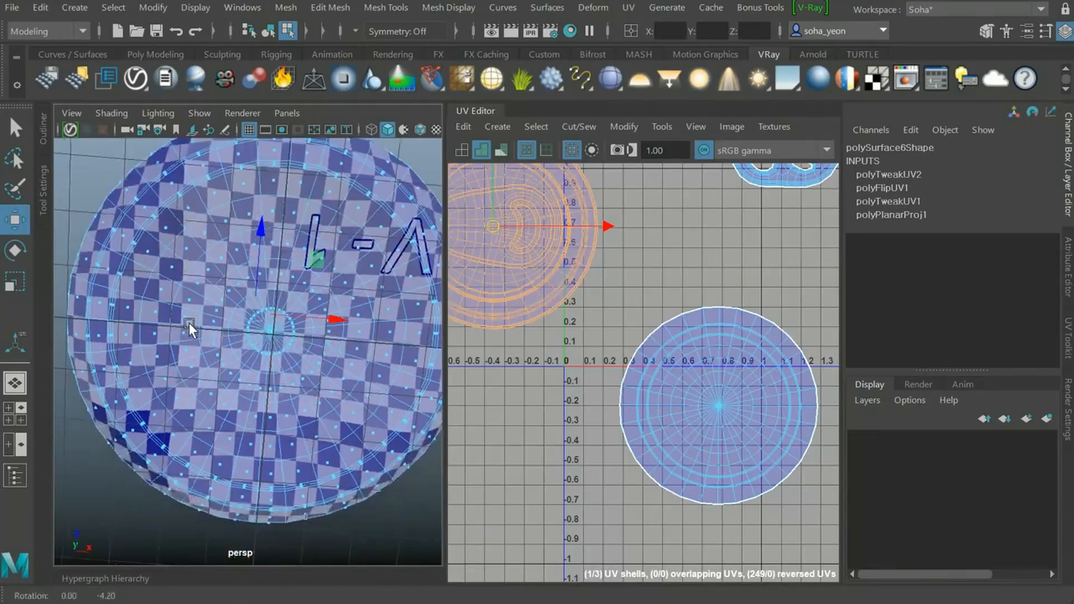
left_click(717, 402)
key("s")
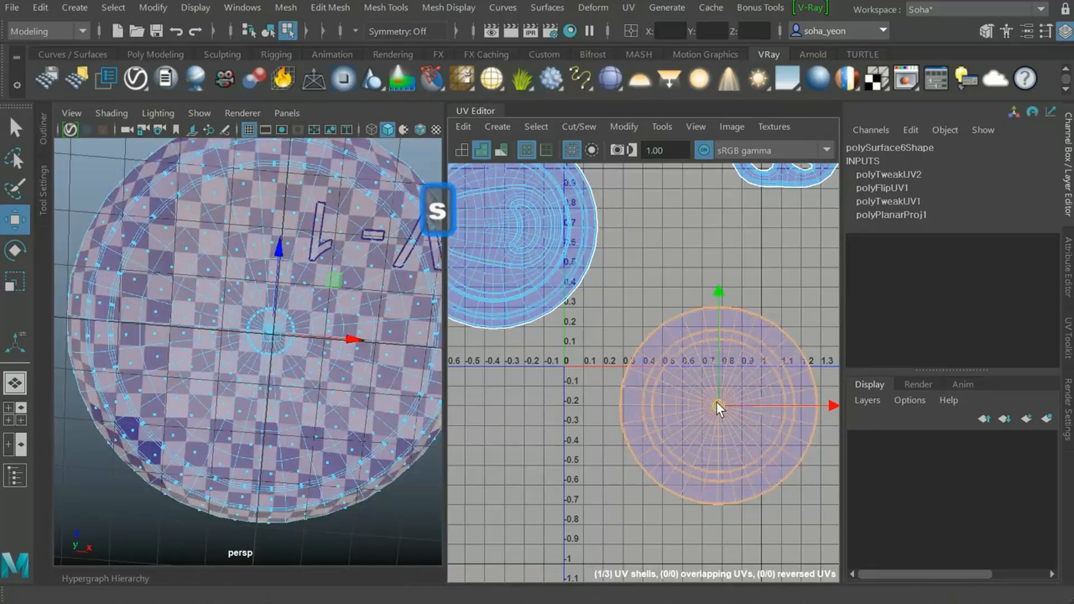
Run Optimize again on the base's UV shell, then bring the whole can back into view
key("s")
key("s")
right_click_drag(697, 361, 621, 358, "alt")
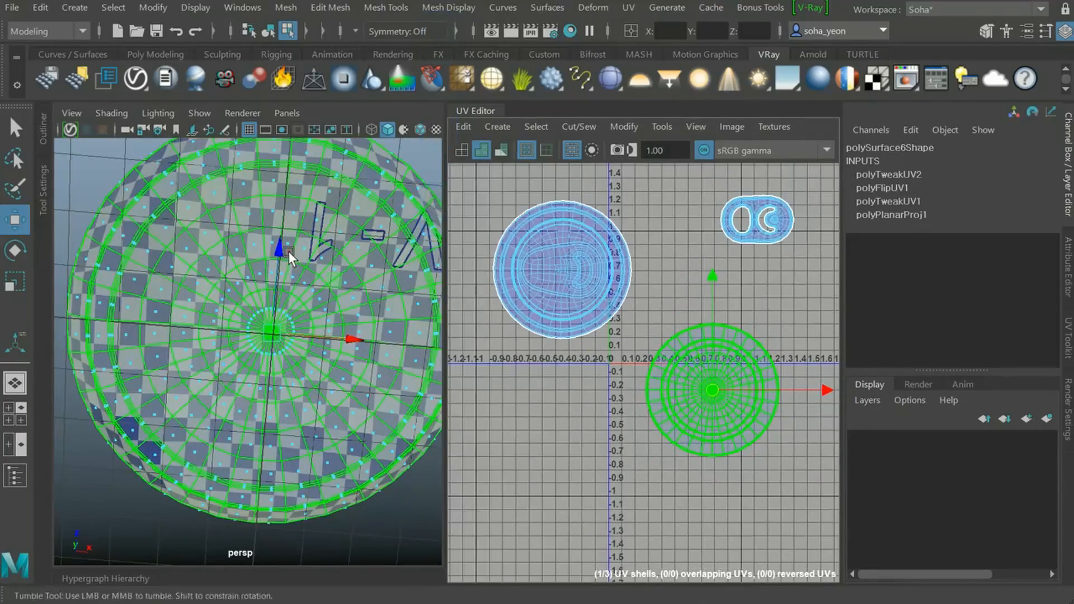
left_click_drag(289, 251, 304, 274, "alt")
right_click_drag(241, 292, 237, 325, "alt")
left_click_drag(319, 348, 298, 447, "alt")
Select the lid, pull tab and base UV shells together and open the Layout UVs options
right_click_drag(653, 324, 621, 308, "alt")
middle_click_drag(621, 308, 589, 323, "alt")
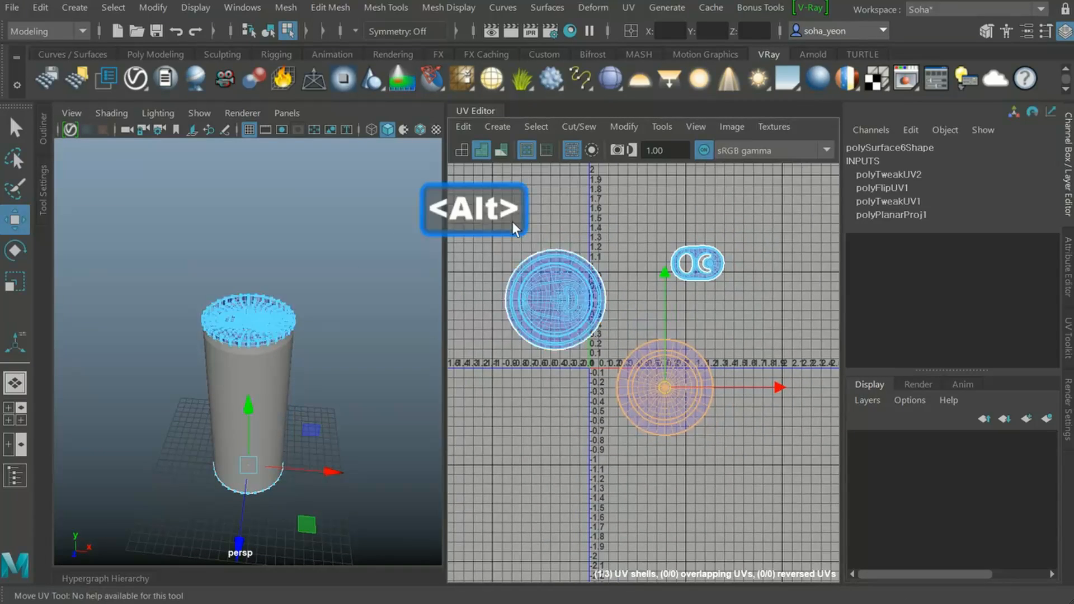
left_click_drag(775, 488, 777, 490)
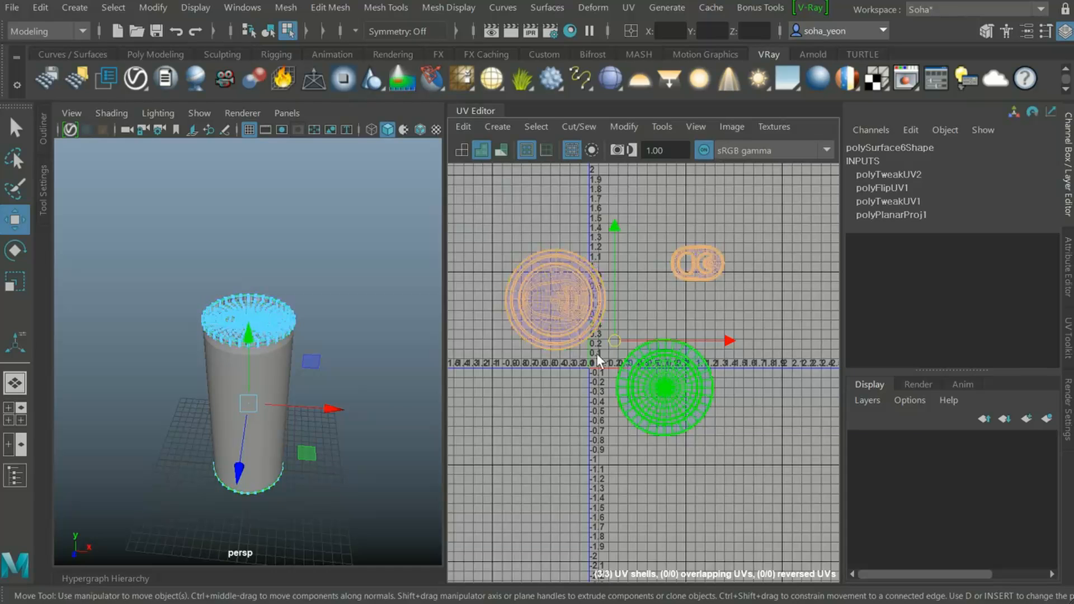
scroll(639, 378, "up", 3)
key("alt")
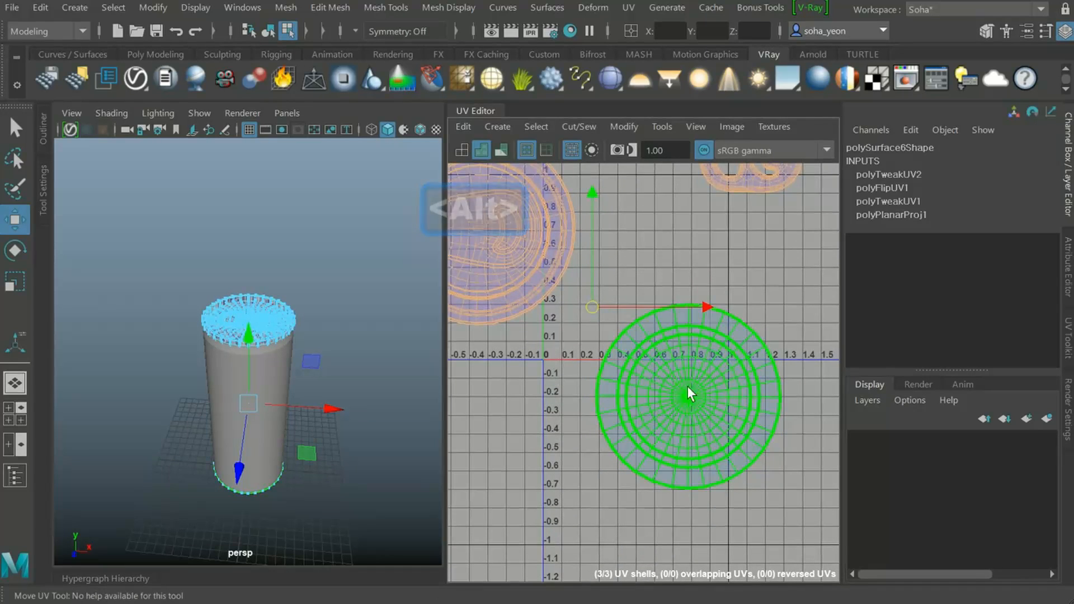
middle_click_drag(533, 314, 552, 412, "alt")
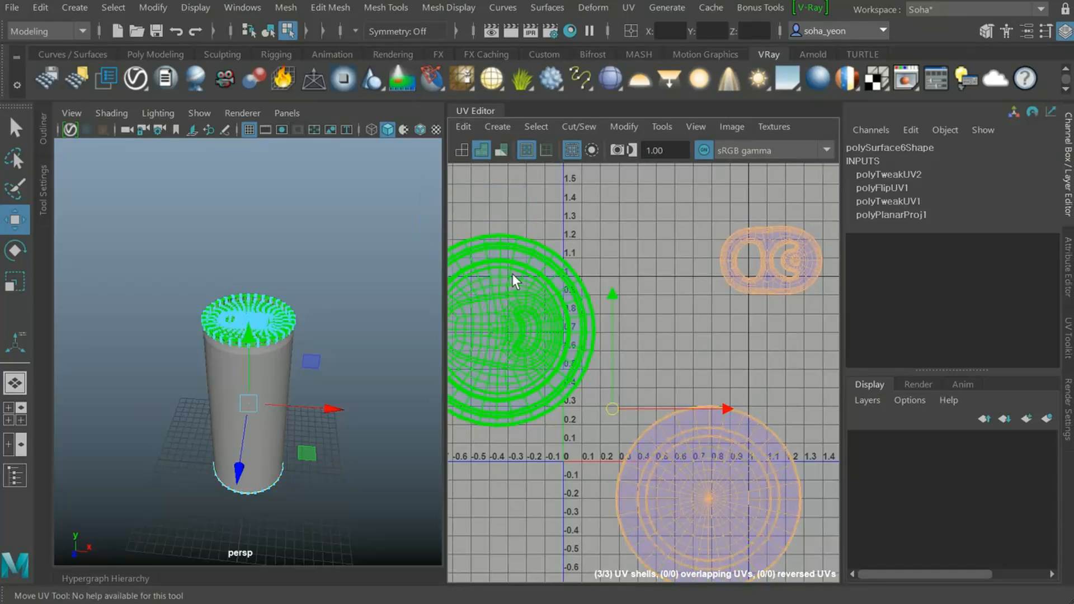
scroll(633, 372, "down", 3)
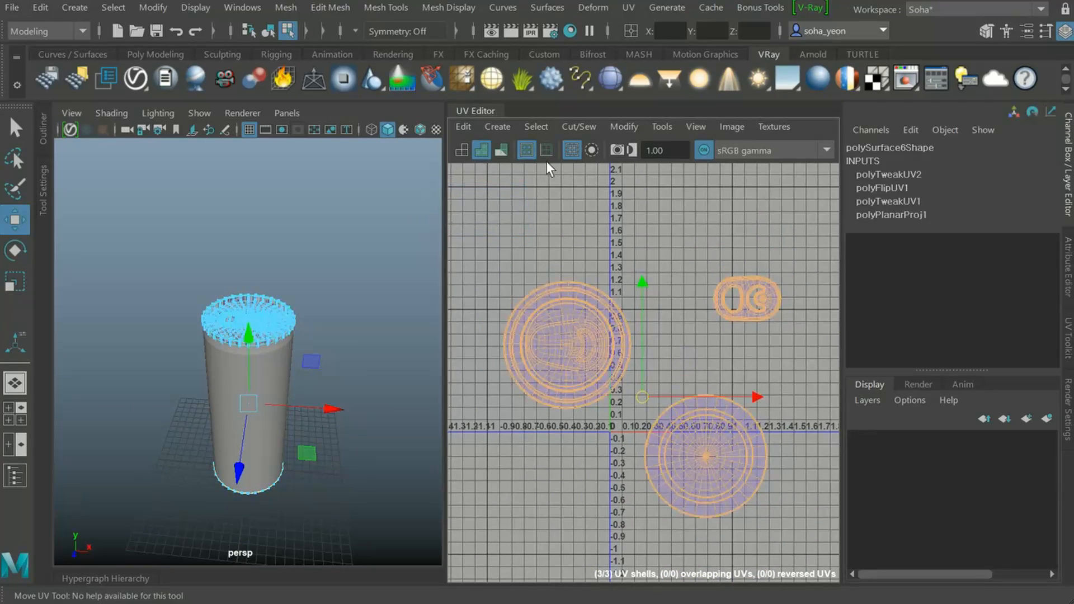
left_click(622, 128)
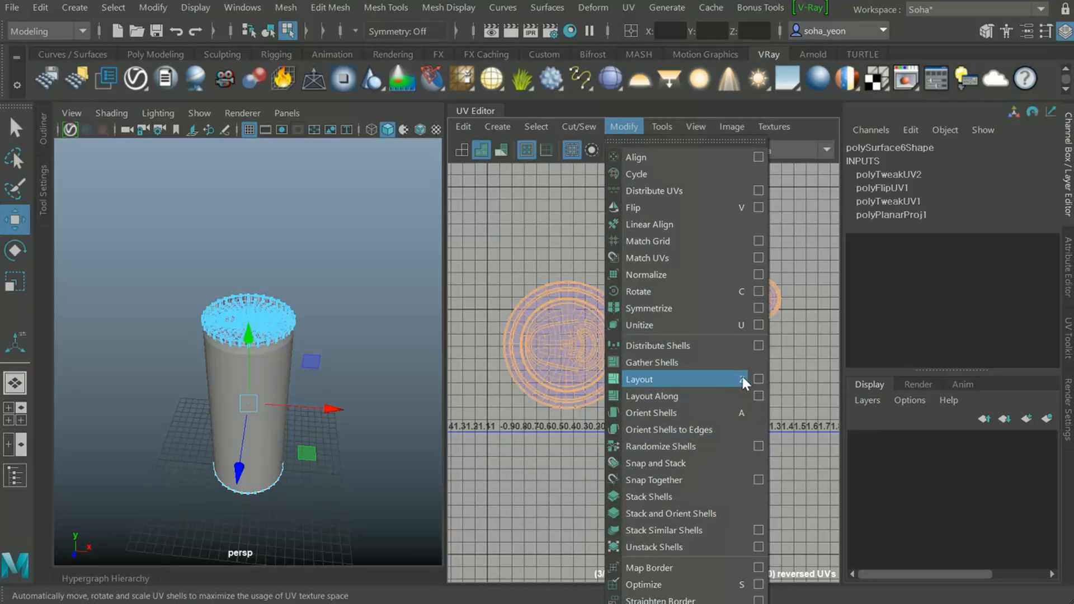
left_click(758, 379)
Reset the Layout UVs options to their defaults and set both Shell Padding and Tile Padding to 0.005
left_click_drag(648, 169, 745, 12)
left_click(516, 38)
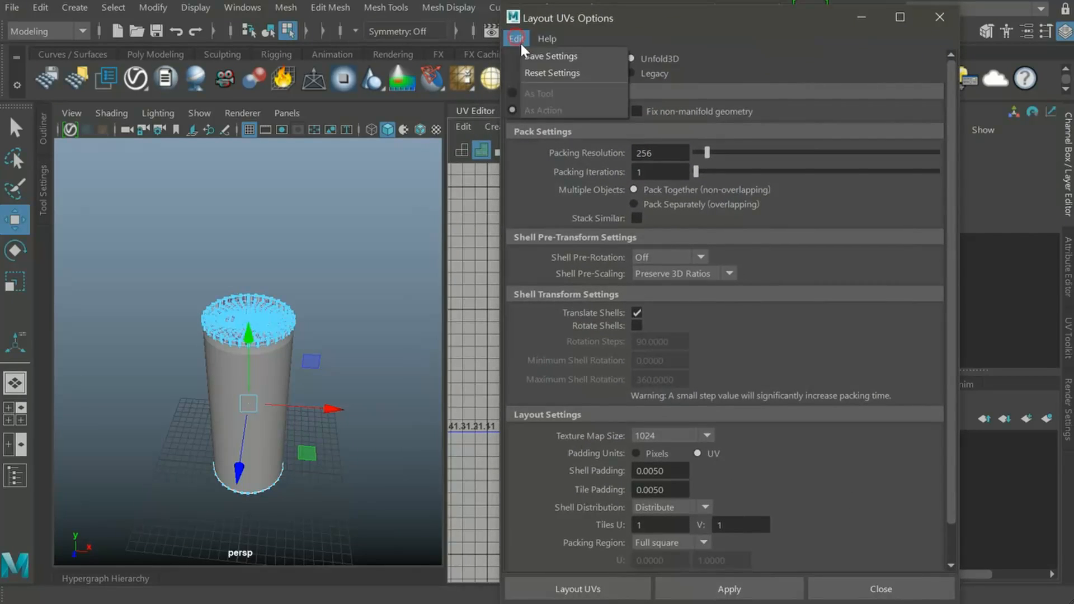
left_click(539, 72)
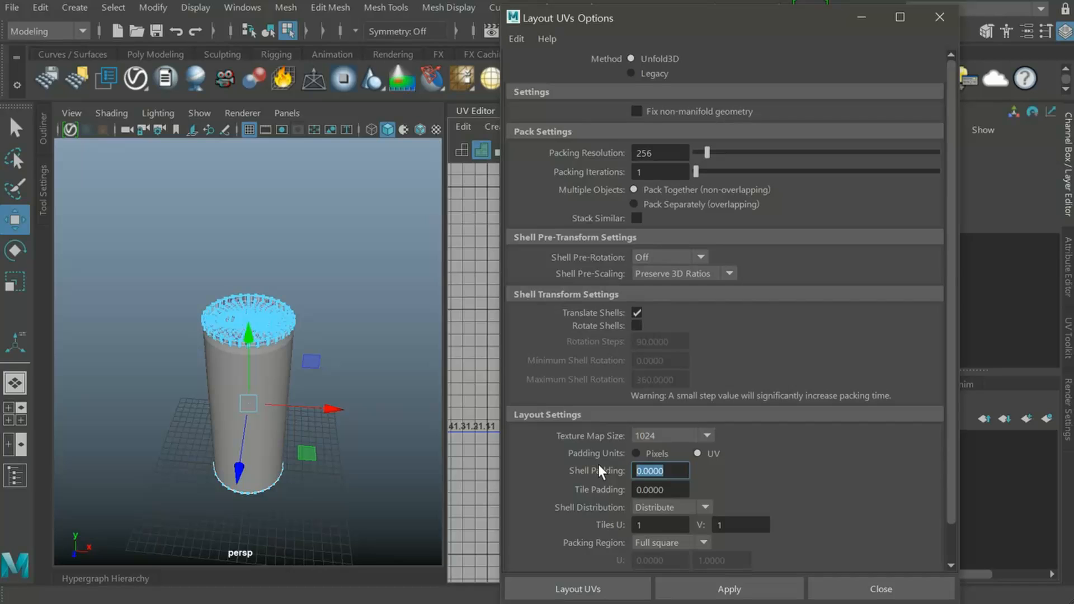
type("0.00")
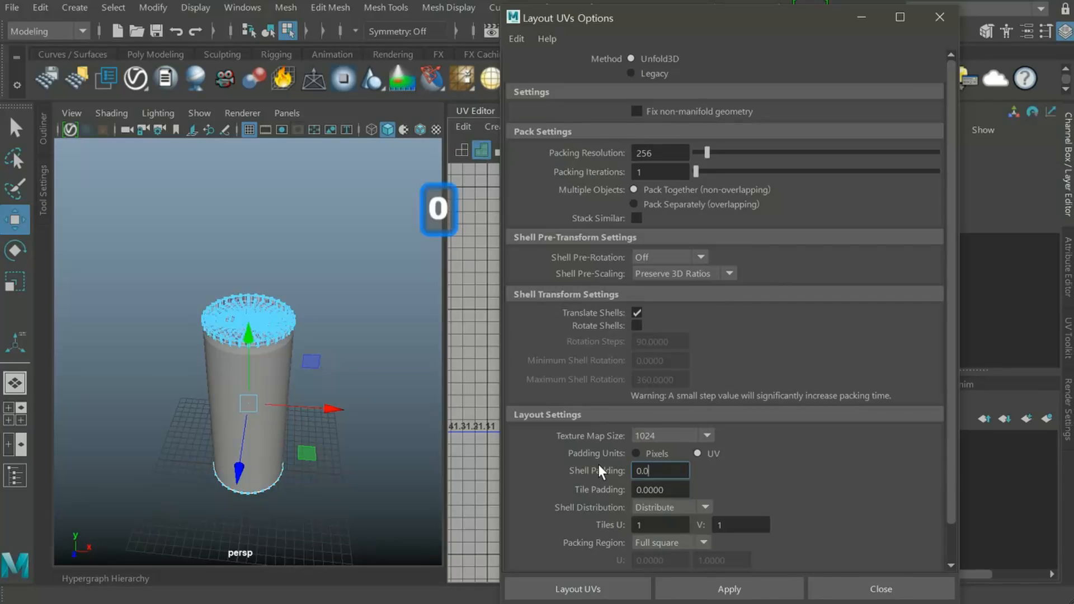
type("5")
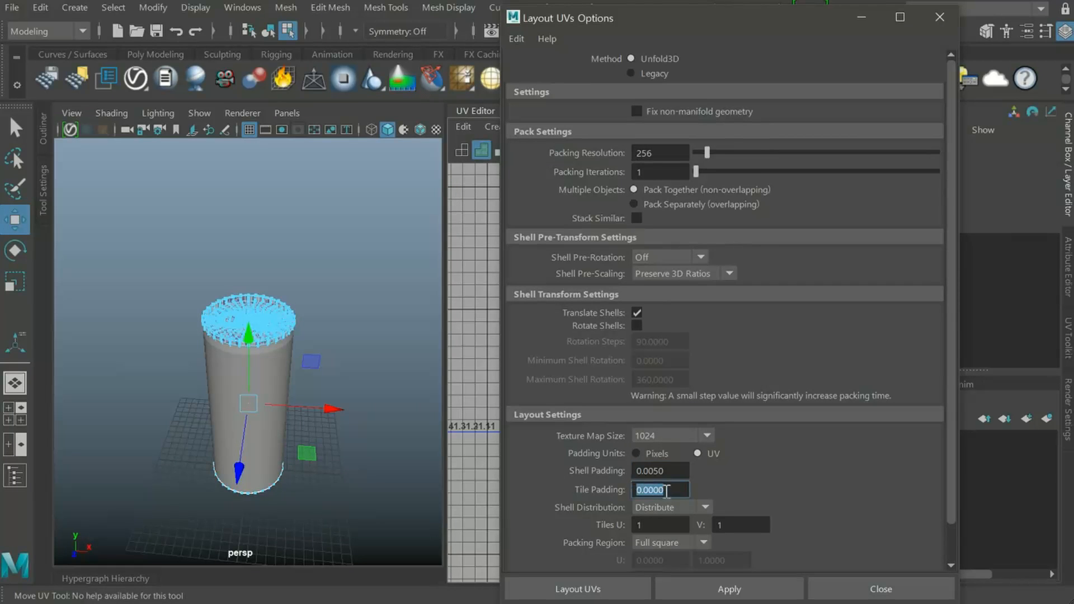
type("0.005")
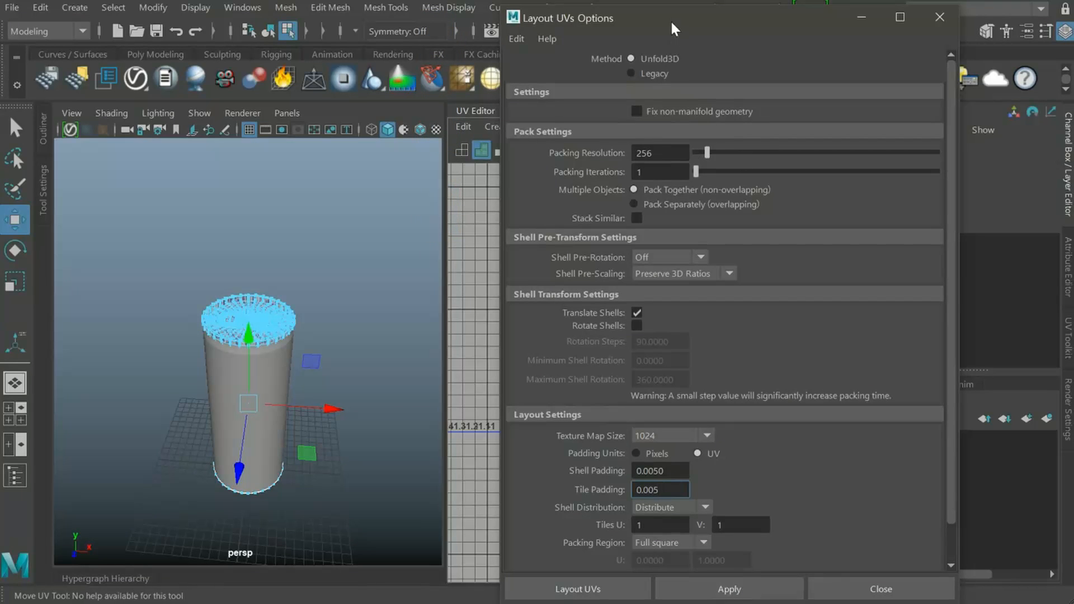
Lay out the three selected UV shells with the configured padding
left_click_drag(675, 29, 956, 65)
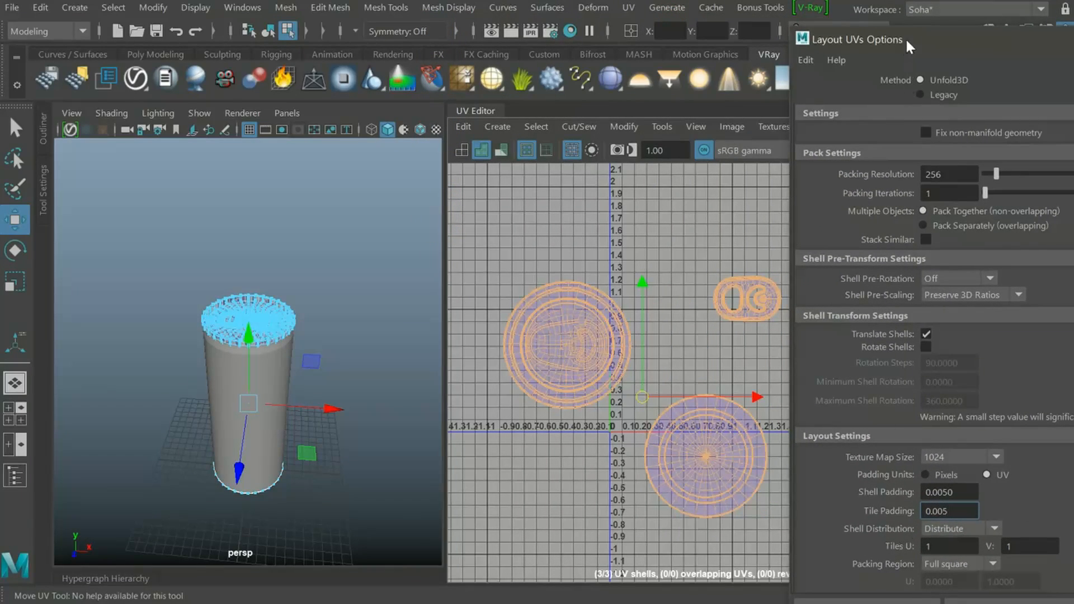
left_click_drag(911, 27, 941, 58)
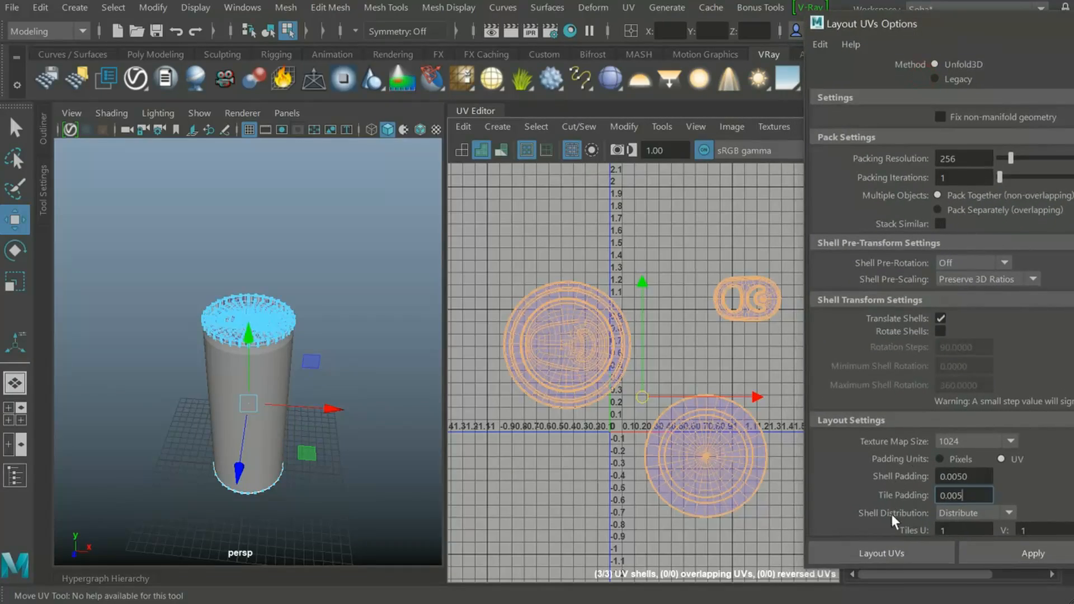
left_click(882, 555)
right_click_drag(613, 423, 886, 471, "alt")
right_click_drag(664, 427, 945, 479, "alt")
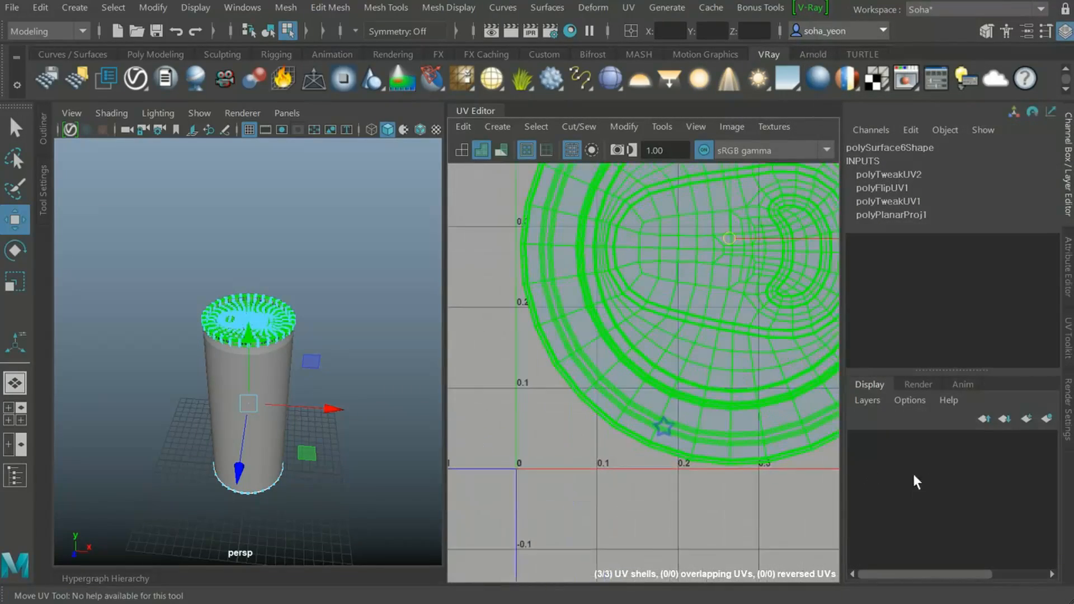
Examine the packed lid, base and pull tab shells close up for spacing between them and from the tile borders
middle_click_drag(689, 436, 744, 411, "alt")
right_click_drag(744, 411, 595, 387, "alt")
middle_click_drag(805, 313, 672, 422, "alt")
right_click_drag(672, 422, 788, 452, "alt")
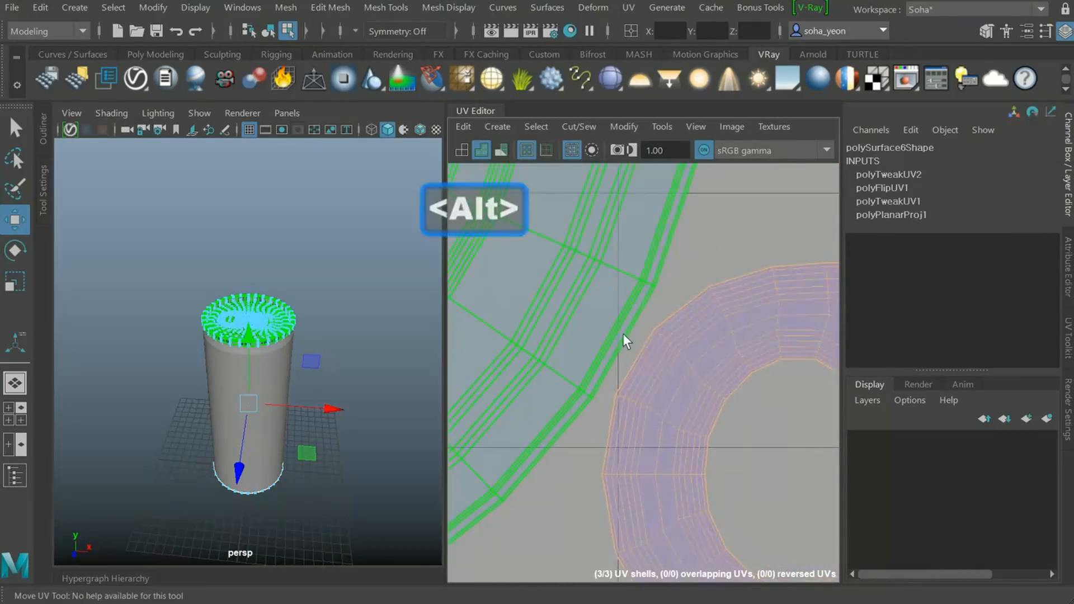
right_click_drag(702, 351, 539, 304, "alt")
middle_click_drag(621, 266, 607, 343, "alt")
right_click_drag(628, 338, 612, 309, "alt")
middle_click_drag(582, 306, 610, 388, "alt")
right_click_drag(588, 386, 778, 439, "alt")
middle_click_drag(623, 360, 523, 391, "alt")
right_click_drag(722, 403, 658, 414, "alt")
mouse_move(588, 381)
right_mouse_down("alt")
mouse_move(574, 381)
mouse_move(603, 386)
right_mouse_up("alt")
middle_click_drag(697, 406, 653, 364, "alt")
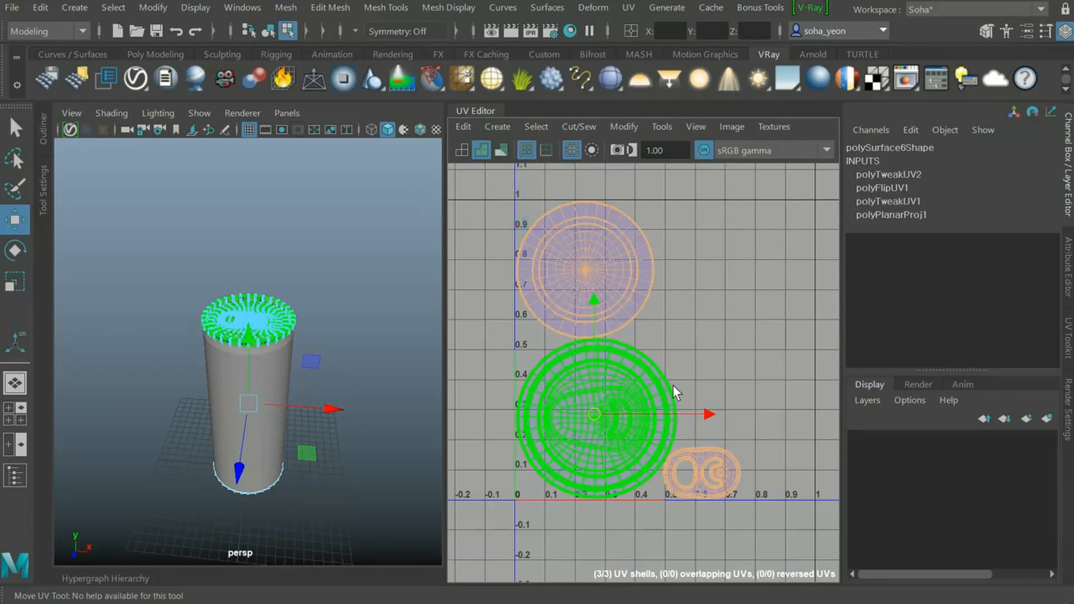
Return to object selection and select the can's cylindrical body
left_click_drag(333, 358, 303, 344, "alt")
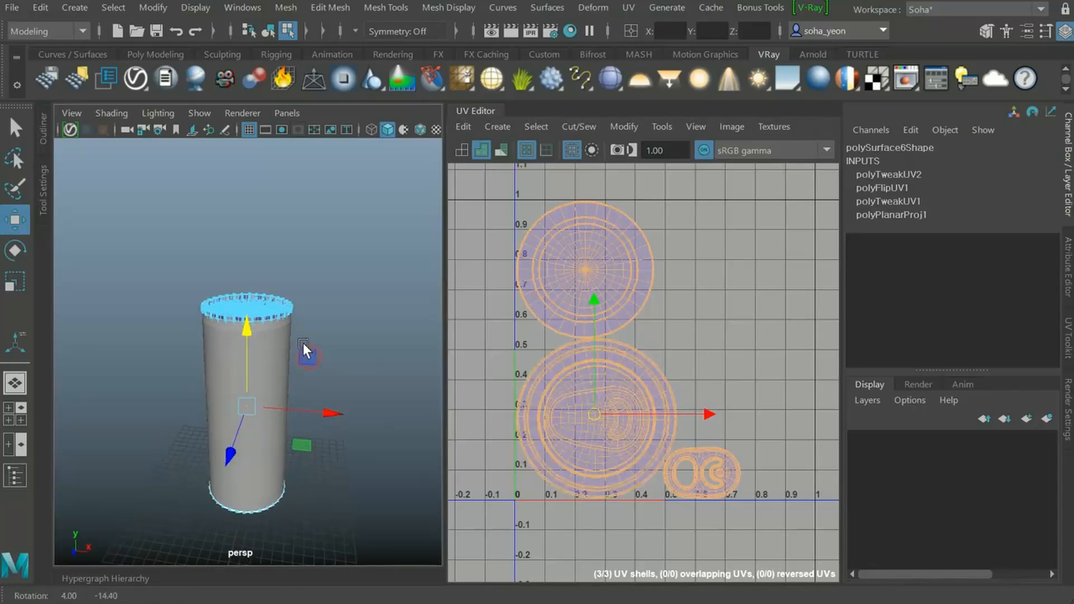
key("alt+grave")
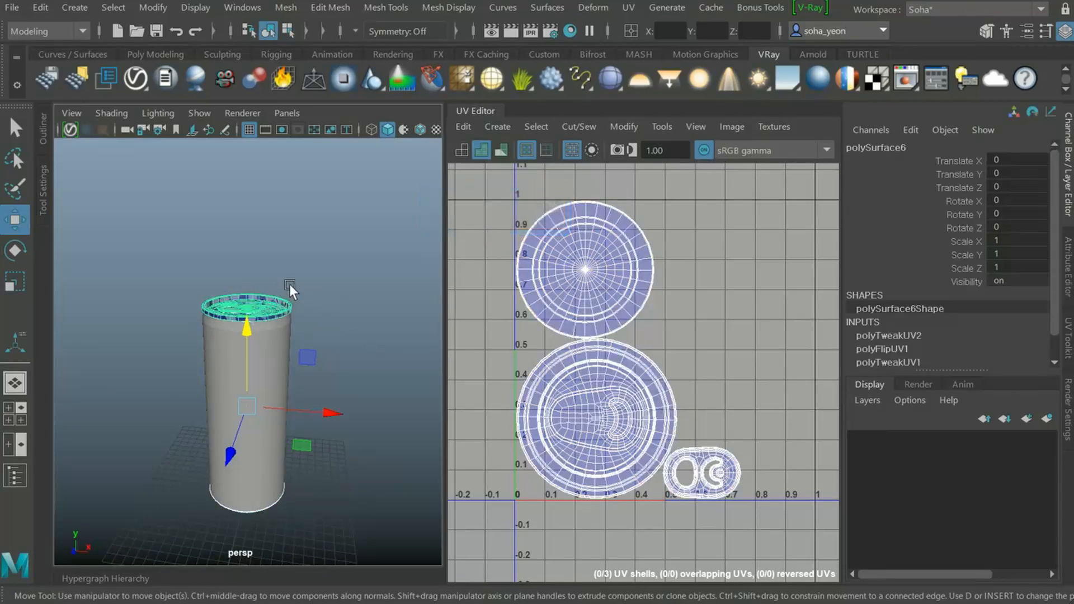
mouse_move(319, 272)
left_mouse_down("alt")
mouse_move(319, 232)
mouse_move(319, 286)
mouse_move(327, 258)
left_mouse_up("alt")
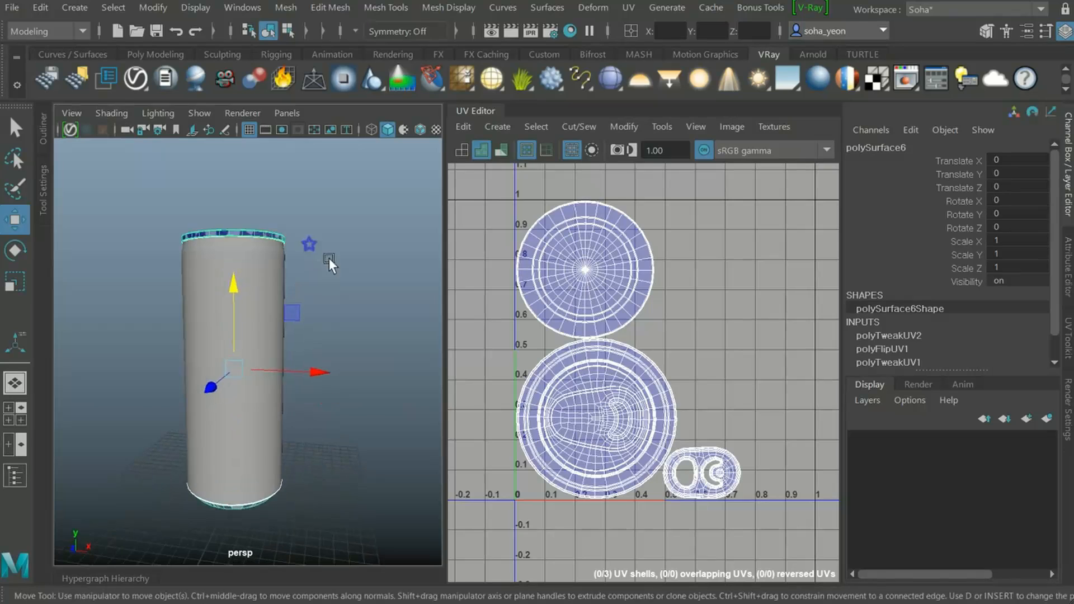
left_click(259, 304)
left_click_drag(260, 310, 286, 316, "alt")
scroll(686, 369, "down", 6)
left_click_drag(325, 392, 334, 359, "alt")
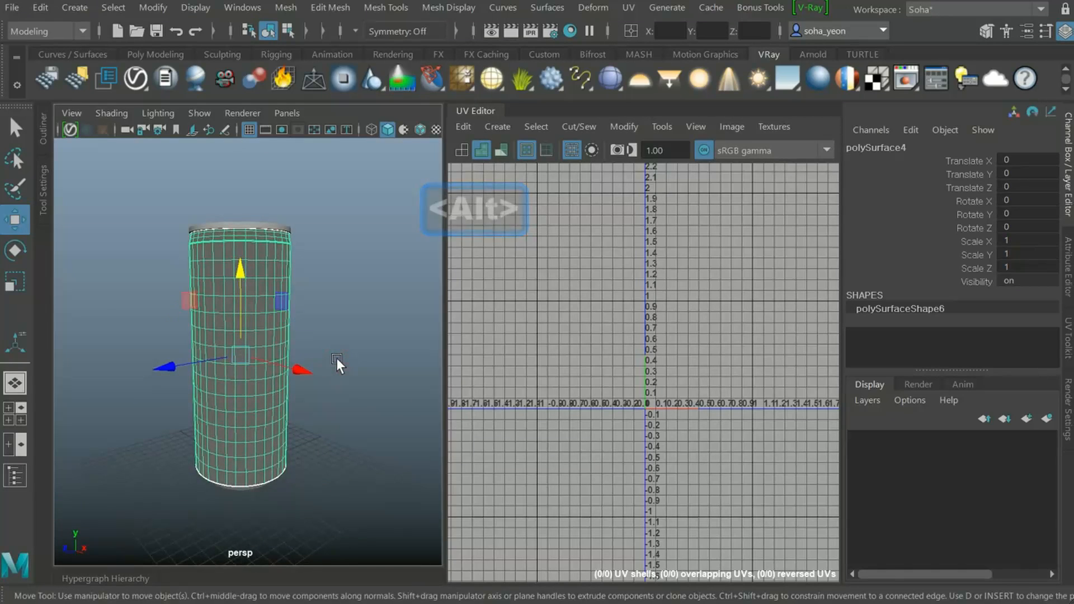
Apply a cylindrical UV projection to the can's body and set its Projection Horizontal Sweep to 360
key("ctrl+shift+x")
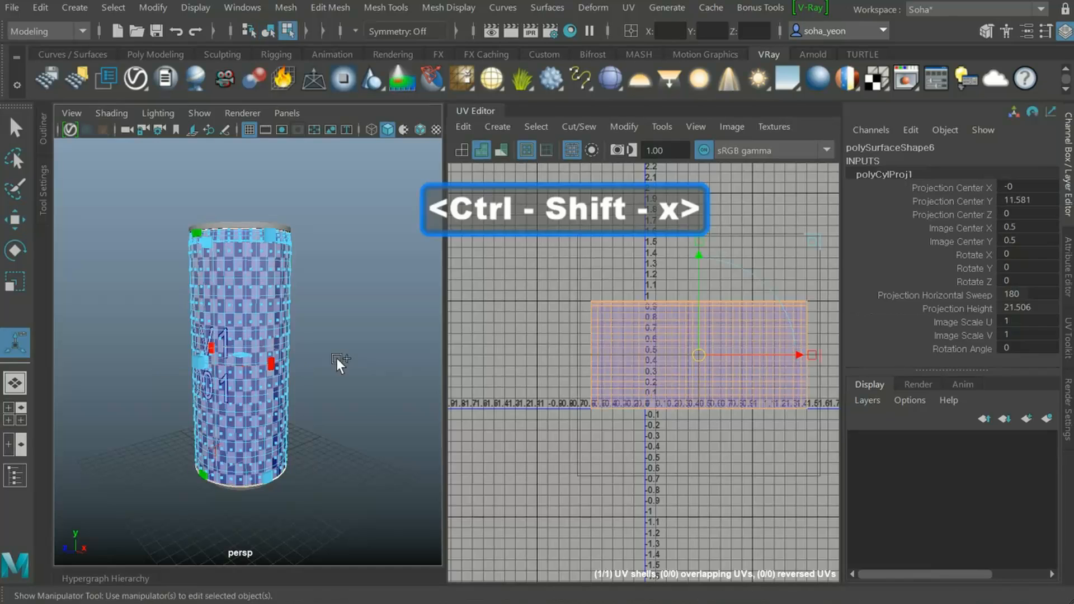
left_click_drag(351, 355, 326, 340, "alt")
left_click_drag(238, 363, 225, 330, "alt")
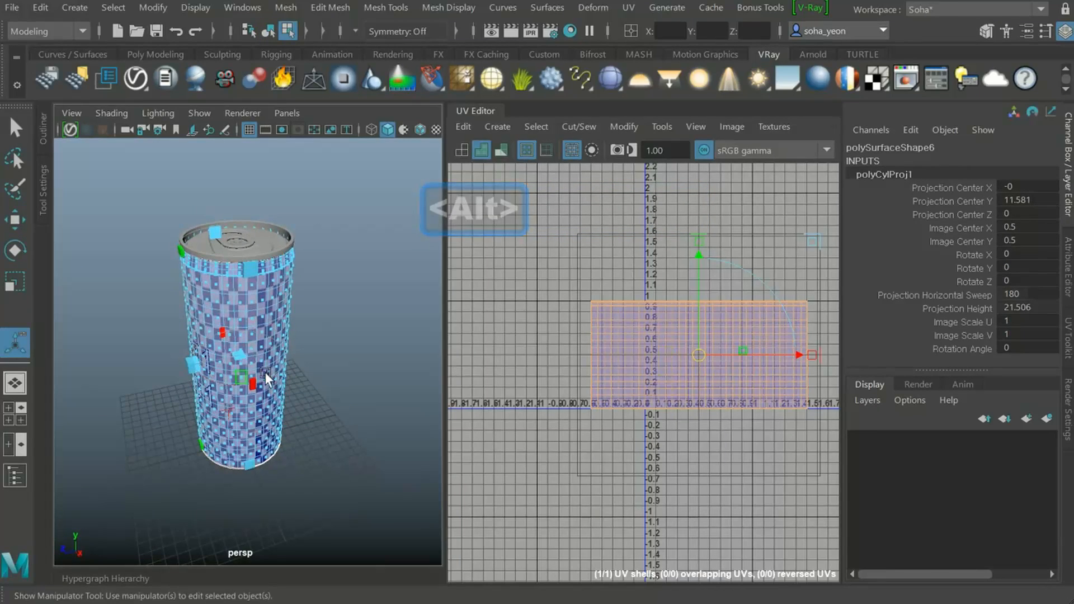
key("ctrl+a")
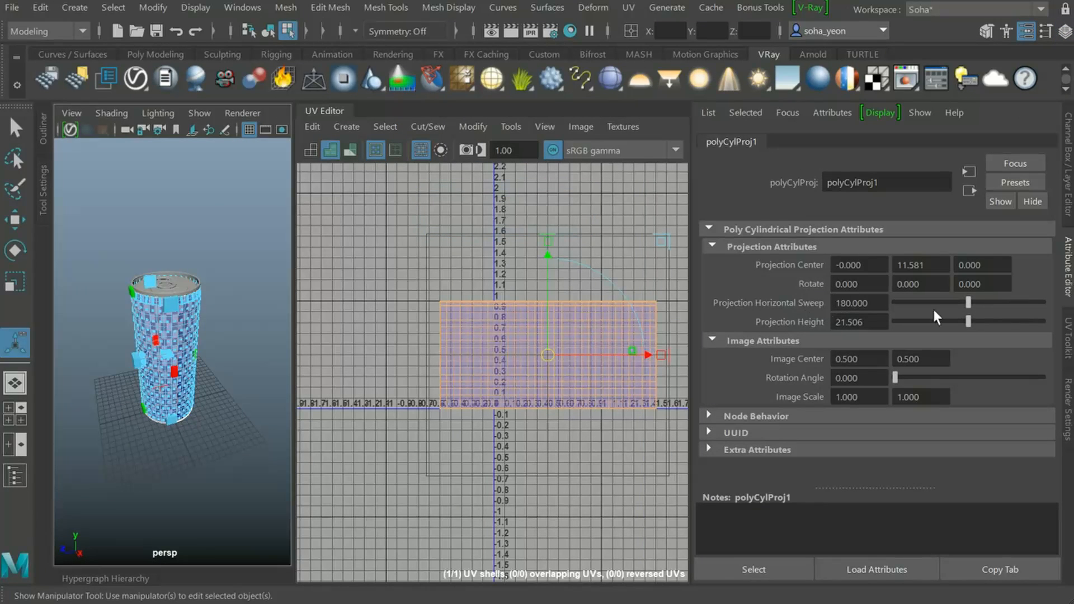
left_click_drag(970, 301, 1069, 307)
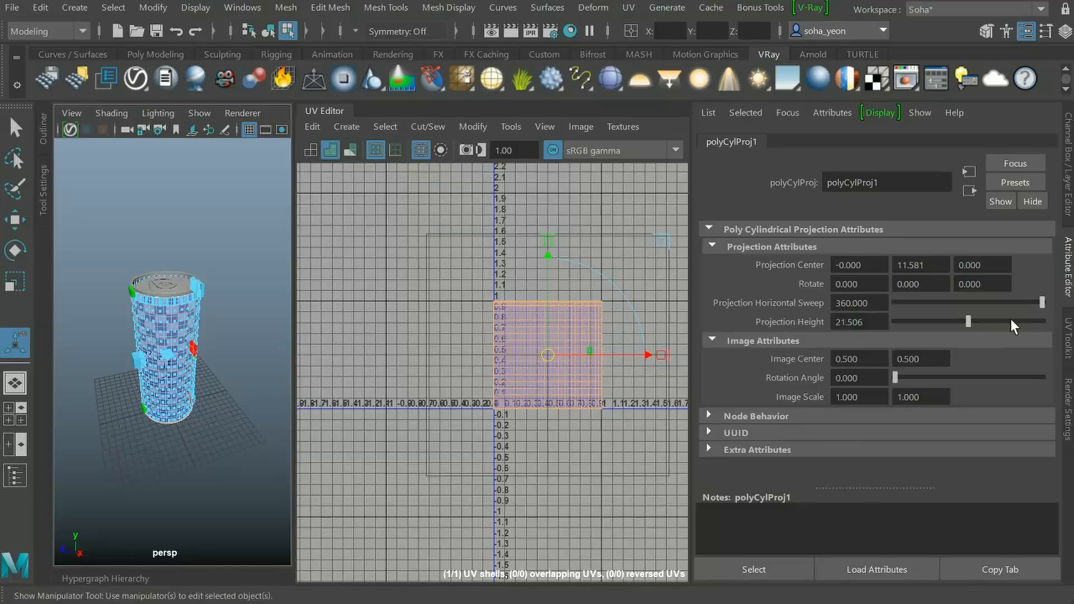
Examine the checker pattern on the can's body and its projected UV shell for stretching
left_click_drag(180, 366, 124, 387, "alt")
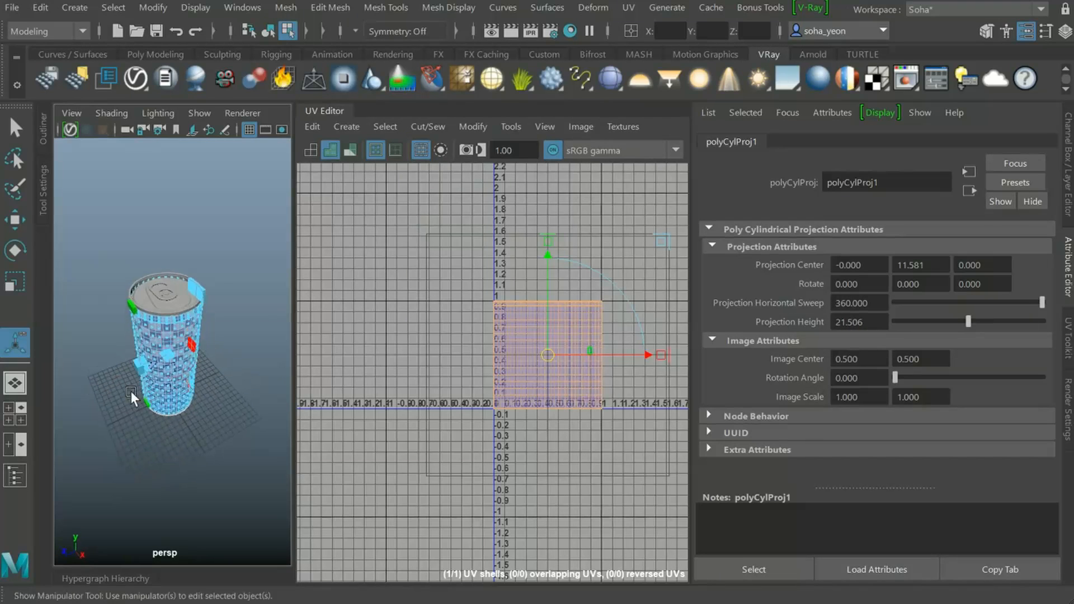
left_click_drag(191, 371, 204, 331, "alt")
scroll(208, 345, "up", 5)
scroll(478, 349, "up", 3)
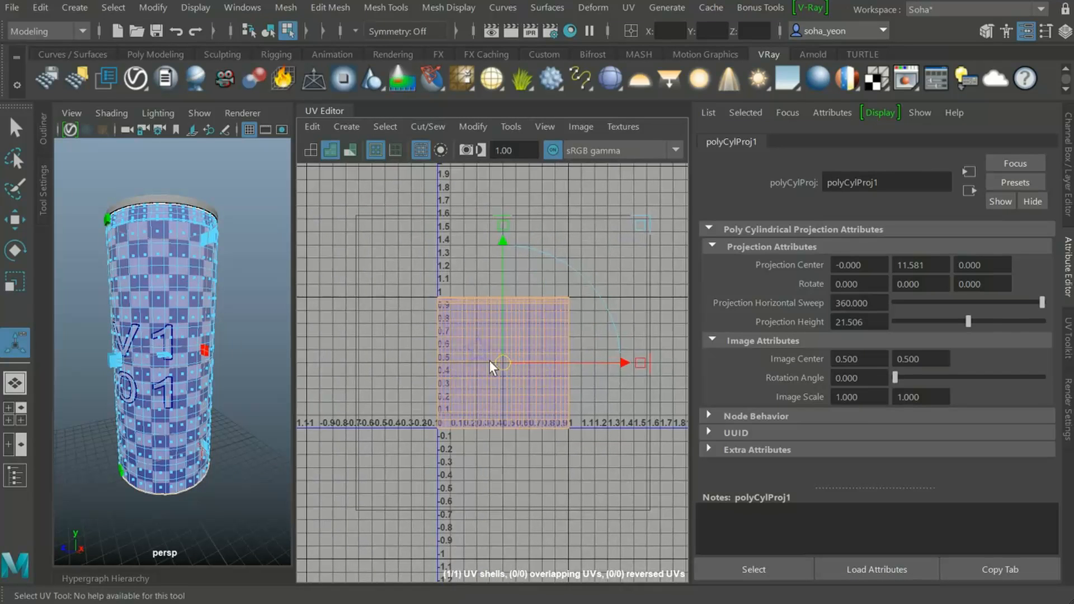
scroll(112, 294, "up", 5)
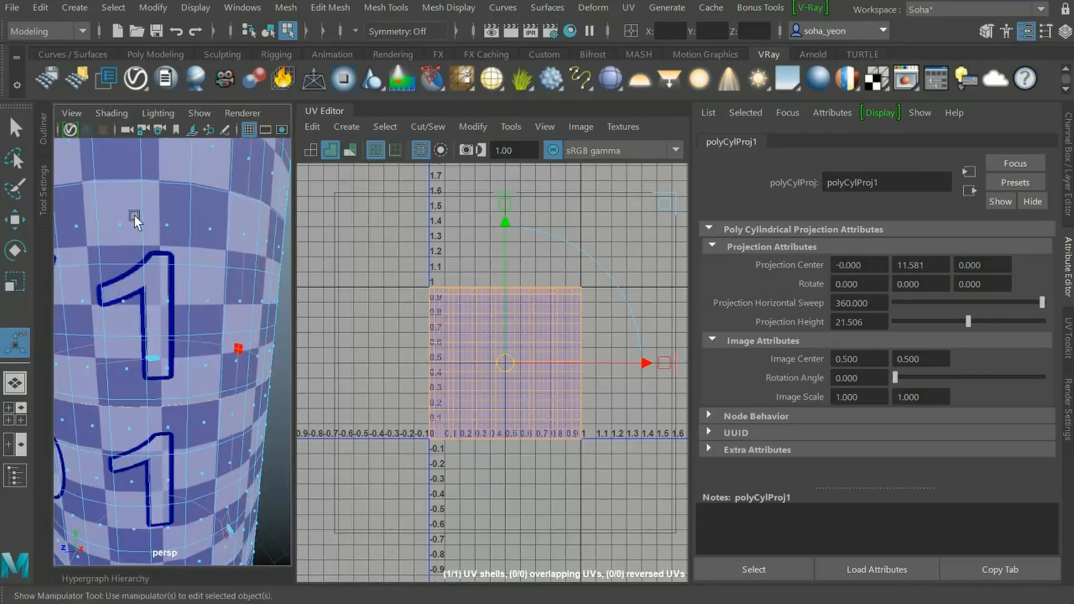
right_click_drag(580, 365, 472, 366, "alt")
middle_click_drag(591, 374, 558, 381, "alt")
mouse_move(475, 368)
right_mouse_down("alt")
mouse_move(543, 368)
mouse_move(487, 356)
right_mouse_up("alt")
right_click_drag(560, 336, 478, 340, "alt")
middle_click_drag(556, 348, 533, 350, "alt")
scroll(533, 347, "down", 3)
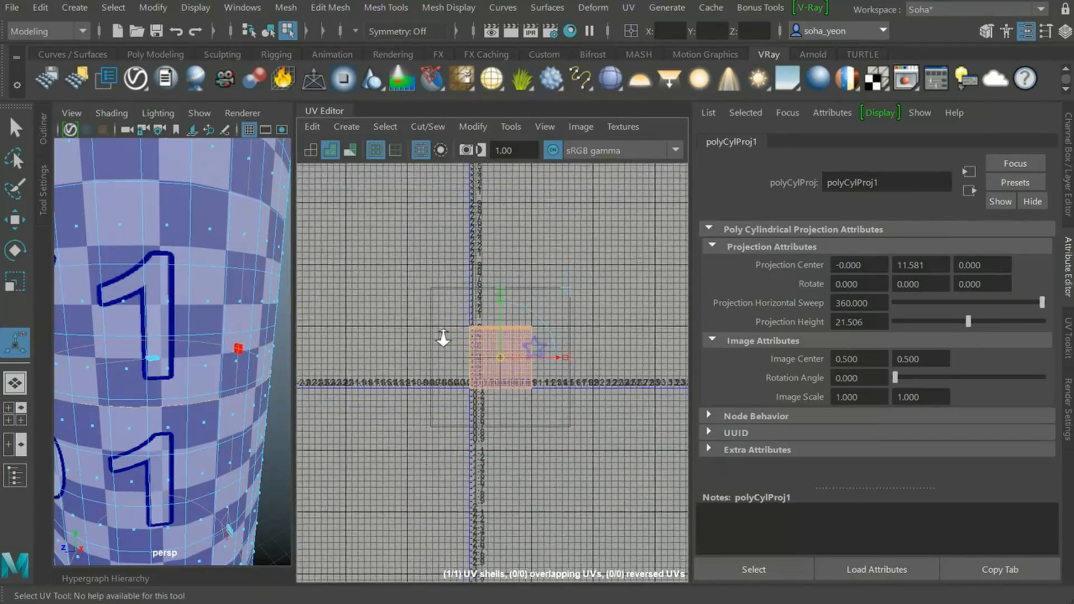
Select all UVs of the body's shell and run Optimize on them repeatedly to even out the checker pattern
key("alt+4")
left_click_drag(446, 294, 592, 420)
right_click_drag(478, 386, 562, 395, "alt")
middle_click_drag(534, 382, 505, 395, "alt")
right_click_drag(511, 396, 581, 409, "alt")
key("s")
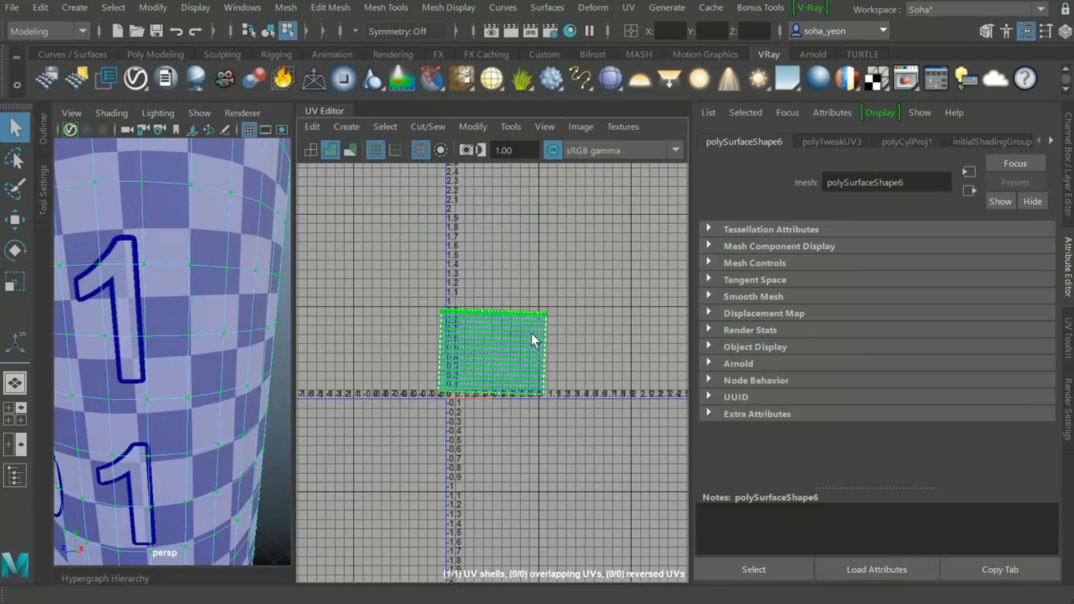
key("s")
key("s")
key("s")
key("s")
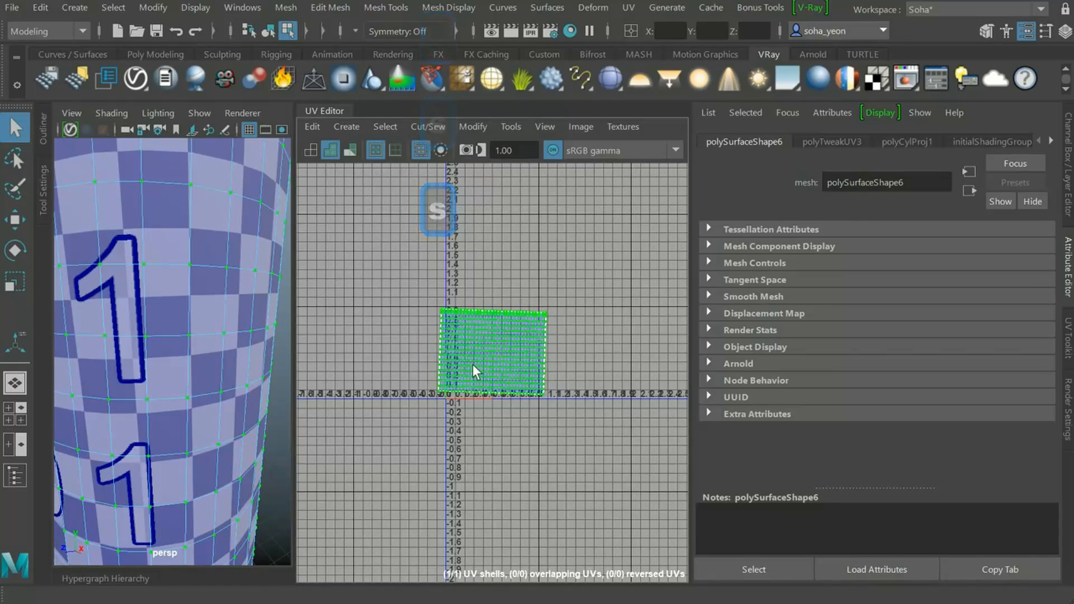
Straighten the tilted UV shell of the can's body with Orient Shells
scroll(495, 370, "up", 5)
middle_click_drag(504, 360, 521, 360, "alt")
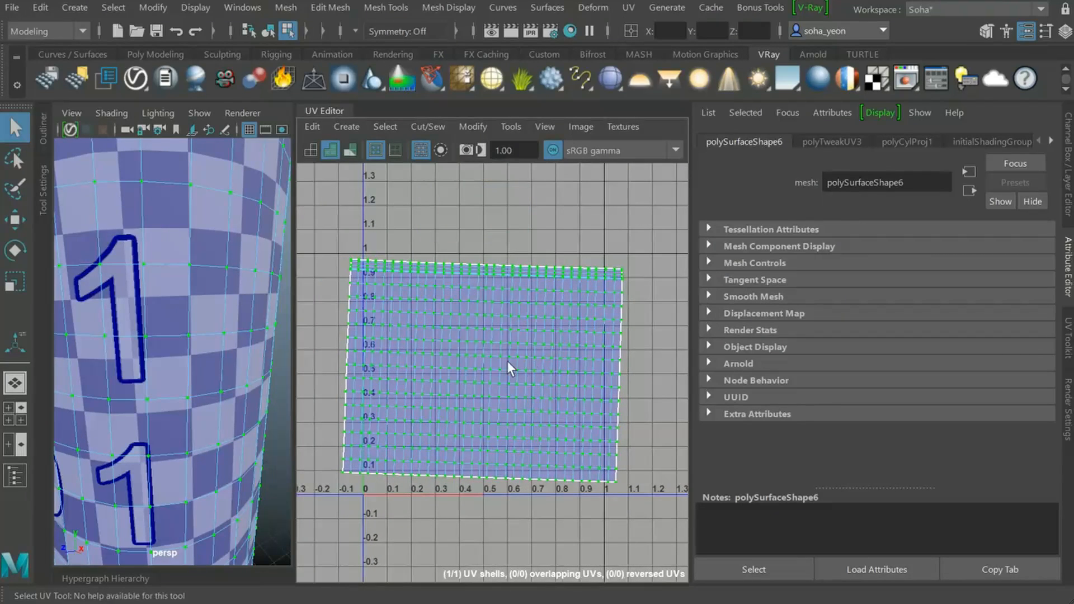
left_click(460, 127)
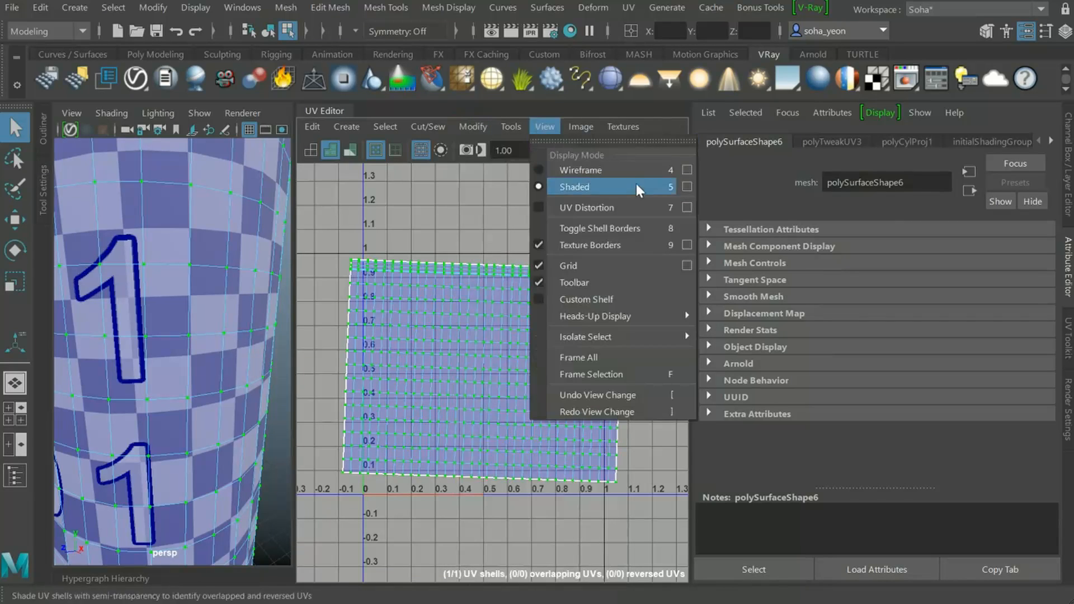
left_click(653, 124)
key("a")
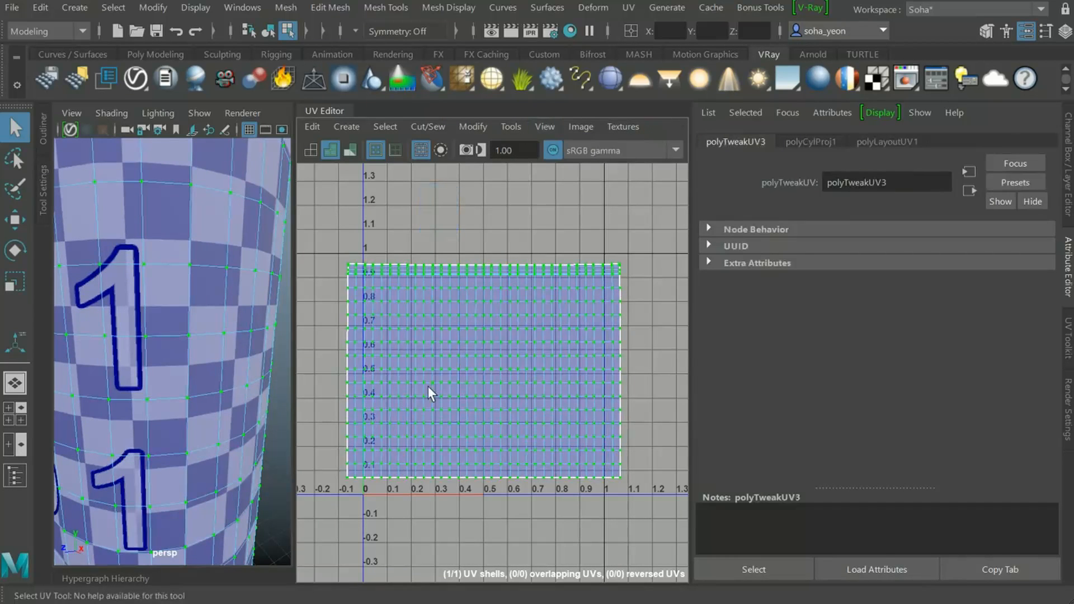
Examine the borders and grid lines of the body's UV shell close up for unevenness
middle_click_drag(434, 378, 441, 372, "alt")
right_click_drag(441, 372, 445, 370, "alt")
middle_click_drag(381, 284, 435, 272, "alt")
right_click_drag(413, 341, 464, 354, "alt")
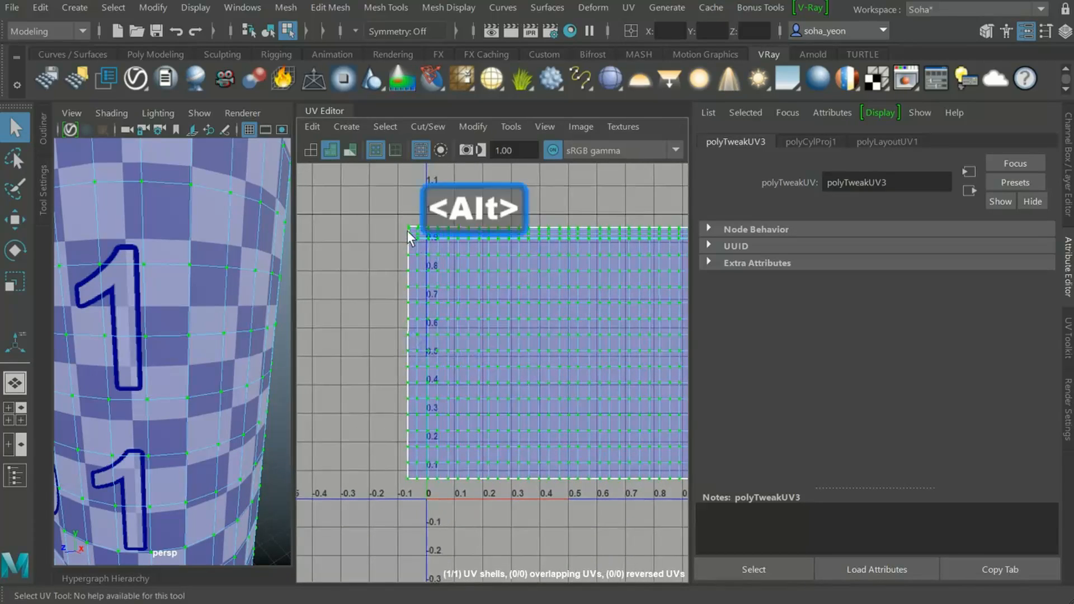
middle_click_drag(560, 393, 494, 410, "alt")
right_click_drag(545, 405, 545, 401, "alt")
middle_click_drag(545, 401, 532, 404, "alt")
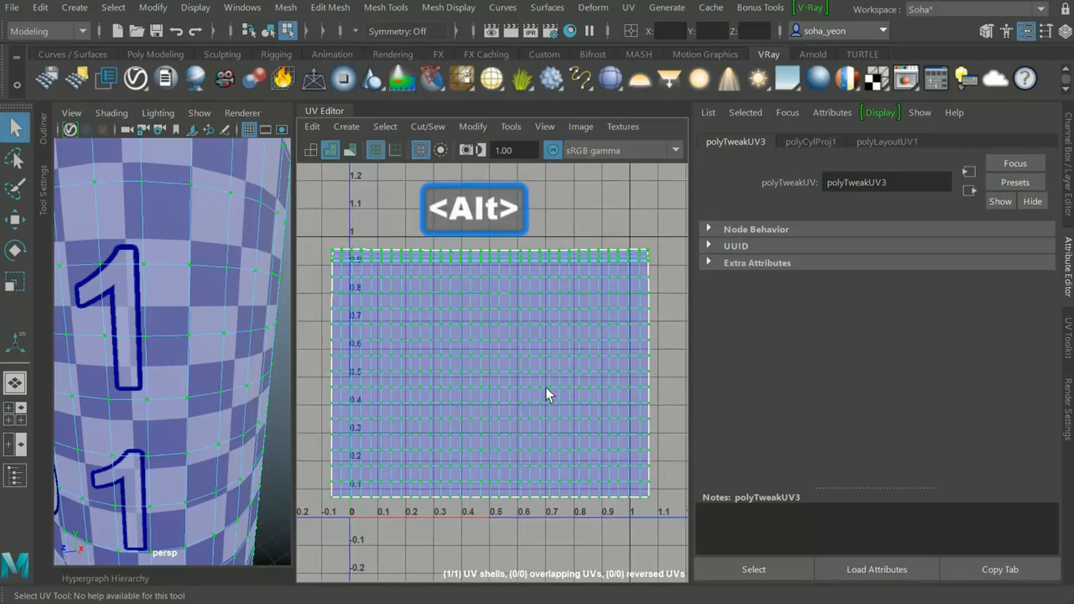
key("t")
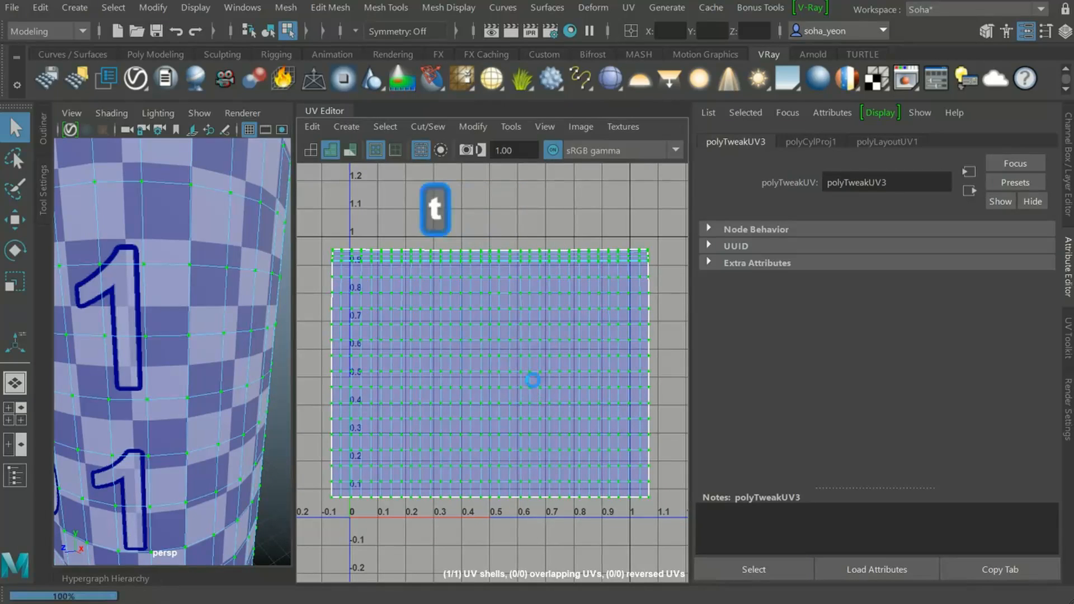
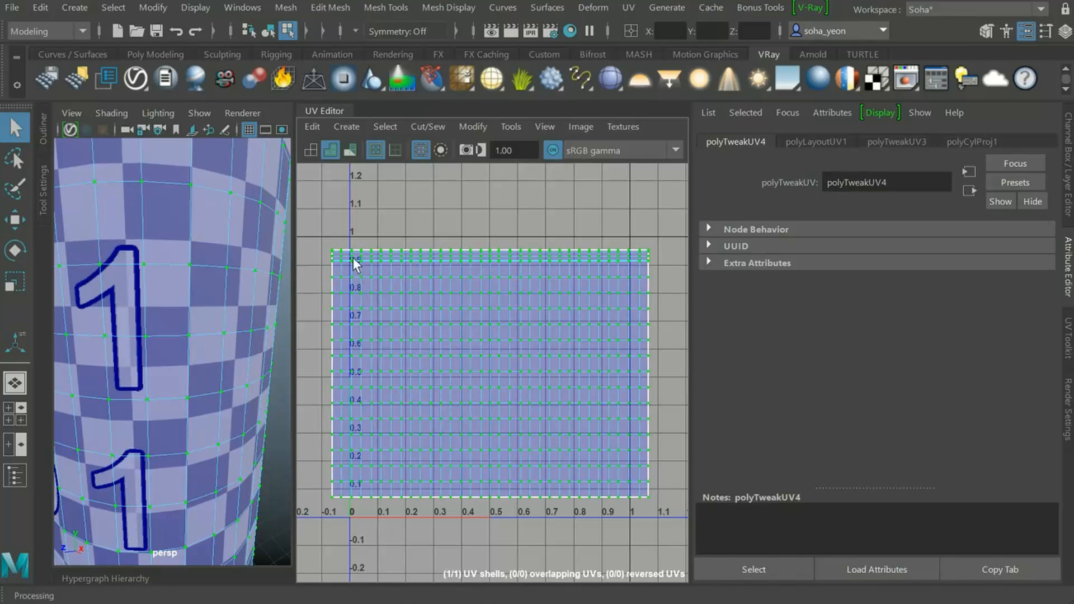
Undo the last change to the body's UV shell and check its borders against the 0-to-1 UV tile
scroll(505, 386, "down", 2)
key("alt")
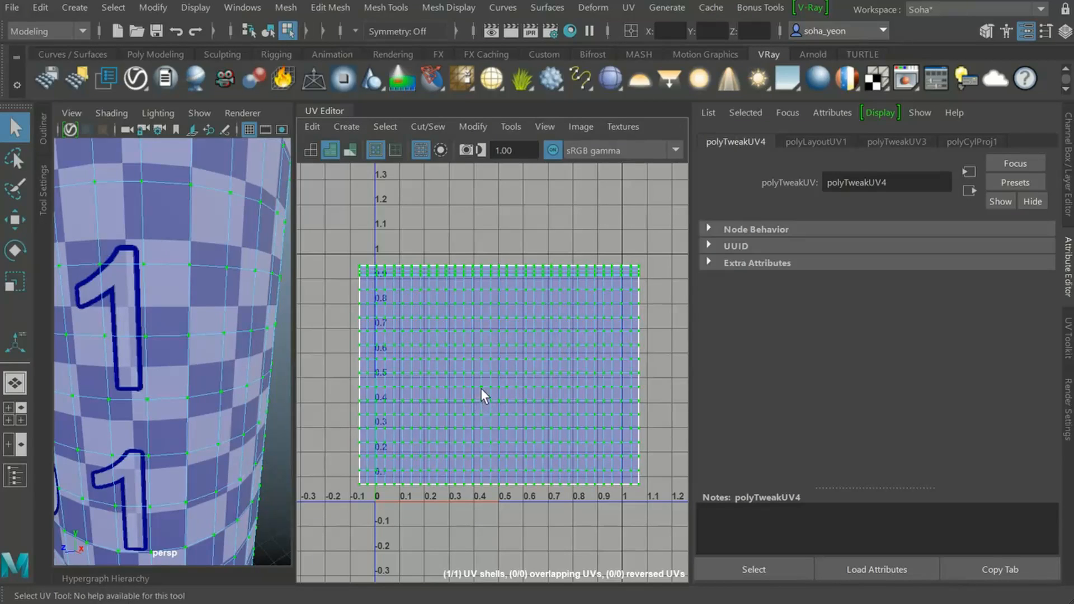
key("ctrl+z")
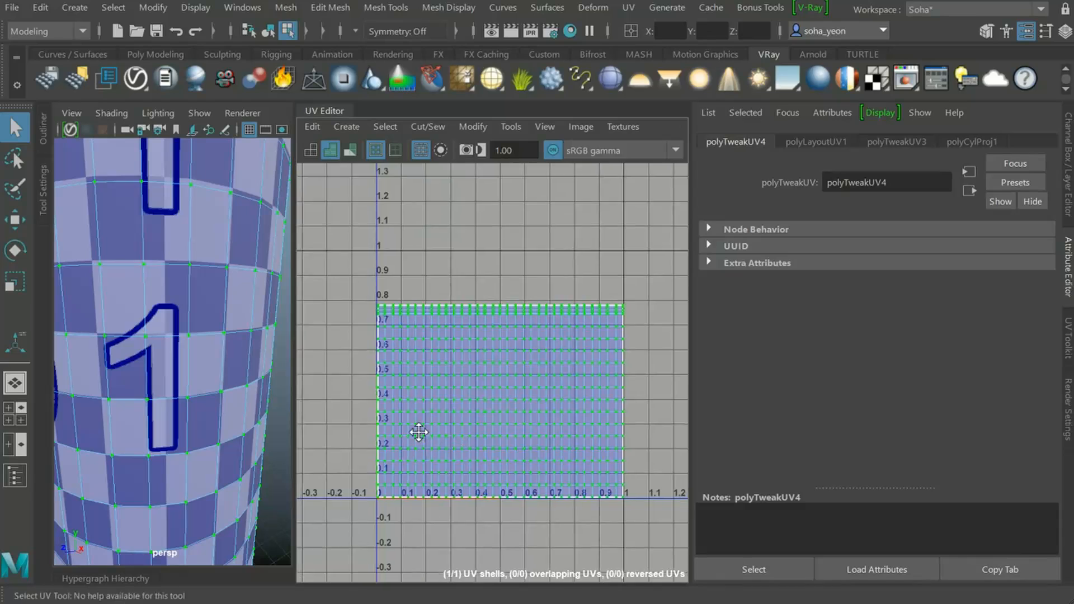
scroll(419, 446, "up", 10)
key("alt")
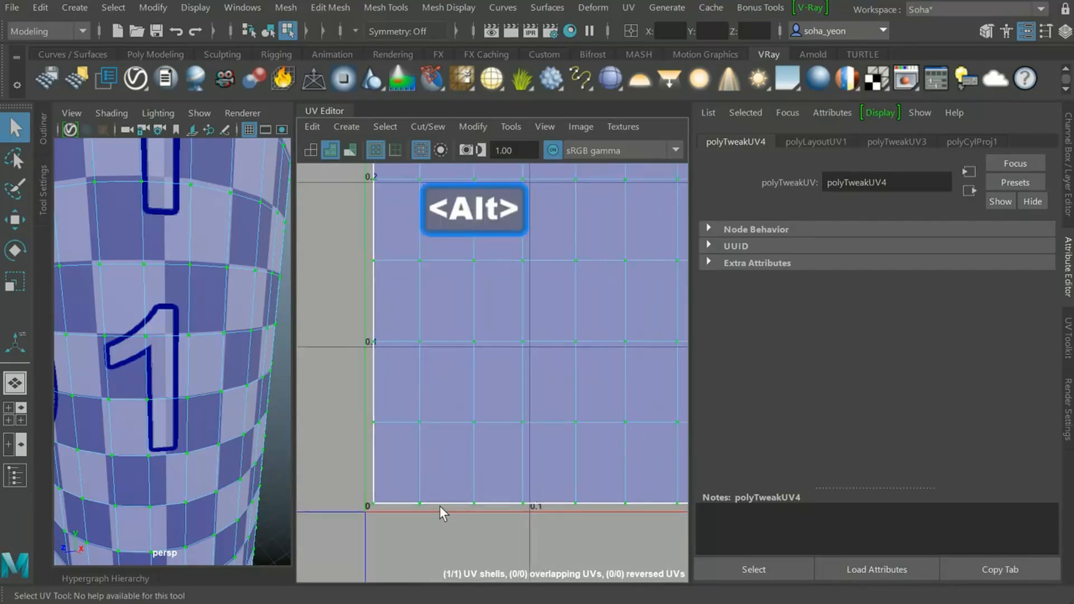
scroll(375, 427, "down", 10)
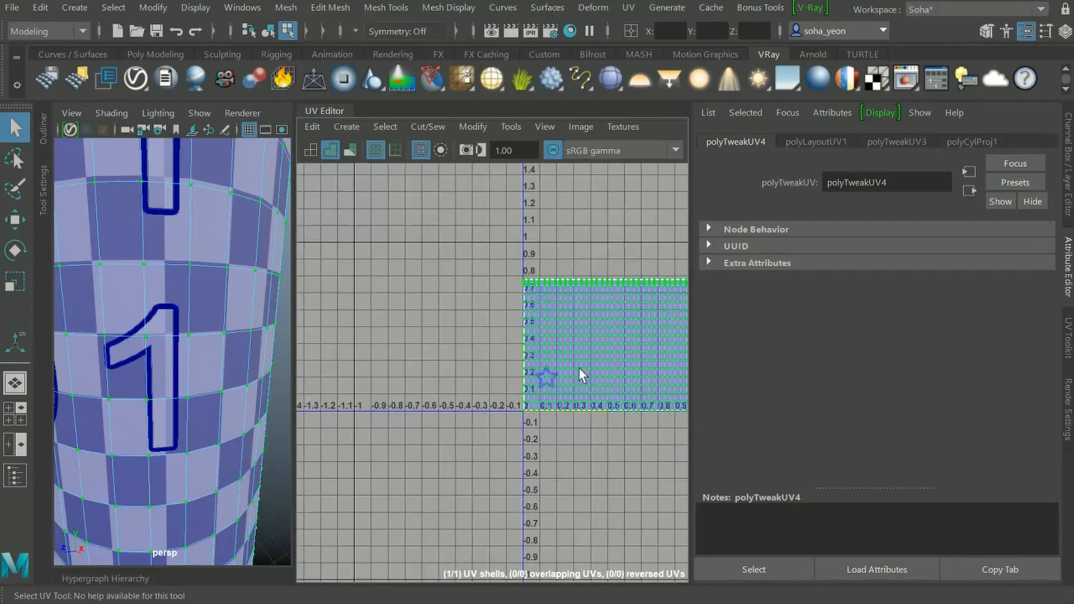
middle_click_drag(580, 368, 545, 384, "alt")
right_click_drag(544, 384, 484, 384, "alt")
Return to object selection, select all parts of the can and examine their checker patterns and combined UV shells
right_click_drag(163, 331, 133, 338, "alt")
left_click_drag(133, 337, 165, 341, "alt")
right_click_drag(165, 340, 176, 341, "alt")
mouse_move(175, 340)
left_mouse_down("alt")
mouse_move(233, 341)
mouse_move(186, 340)
left_mouse_up("alt")
key("alt+grave")
left_click(233, 341)
left_click_drag(132, 240, 227, 381)
middle_click_drag(227, 382, 225, 429, "alt")
mouse_move(225, 429)
right_mouse_down("alt")
mouse_move(199, 426)
mouse_move(235, 418)
right_mouse_up("alt")
left_click_drag(235, 419, 210, 361, "alt")
right_click_drag(210, 360, 175, 381, "alt")
left_click_drag(175, 381, 204, 310, "alt")
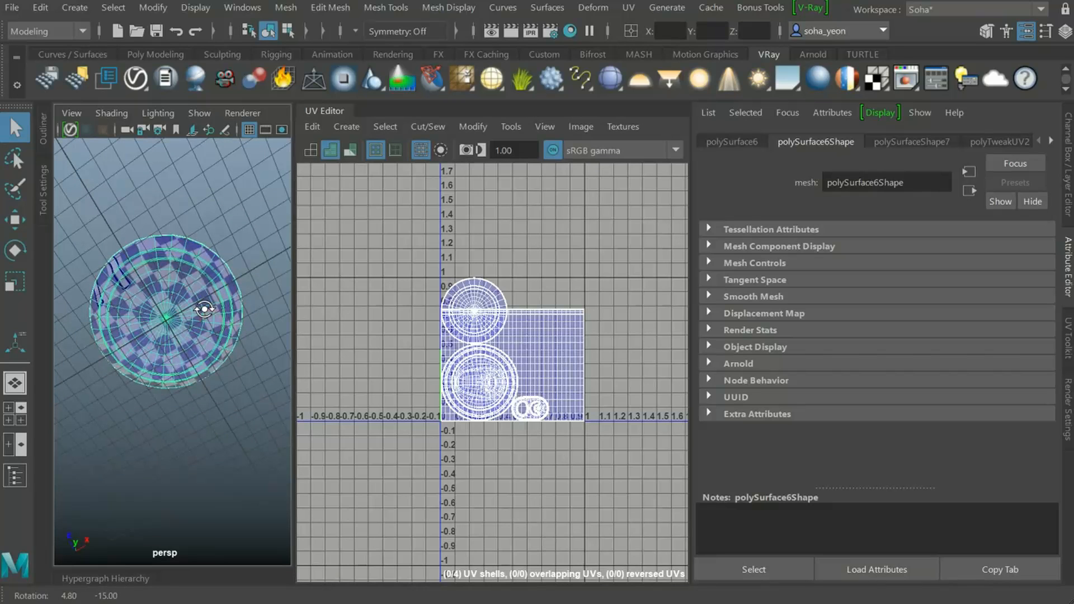
right_click_drag(490, 345, 501, 349, "alt")
Show the Channel Box instead of the Attribute Editor, widen the perspective view and select the can's body
left_click(242, 327)
left_click_drag(240, 325, 200, 345, "alt")
right_click_drag(200, 346, 168, 334, "alt")
left_click_drag(168, 334, 202, 347, "alt")
key("ctrl+a")
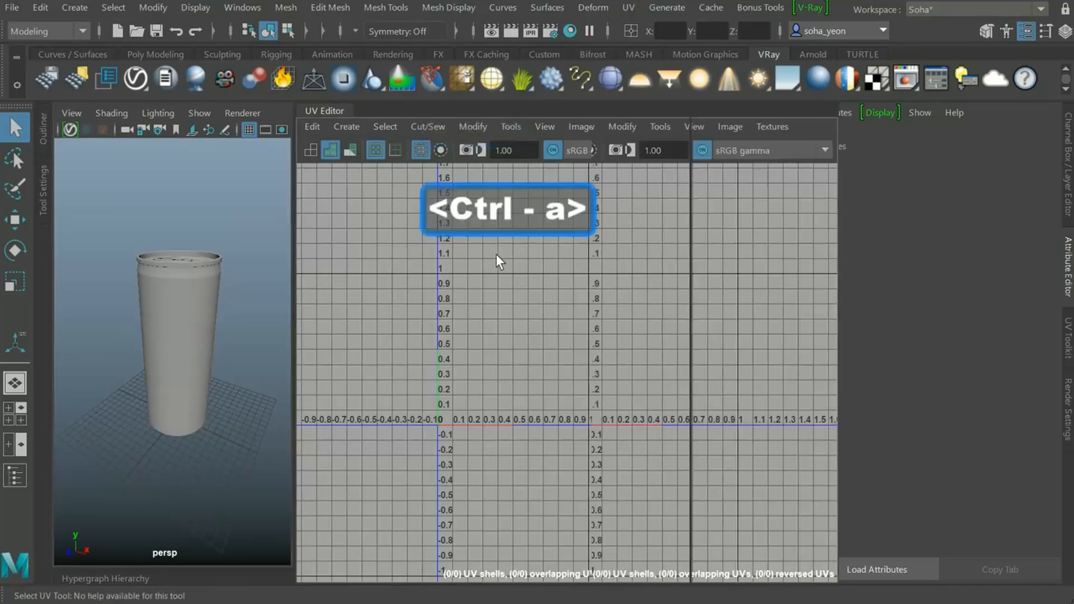
left_click_drag(294, 279, 438, 285)
left_click(275, 330)
middle_click_drag(387, 344, 340, 347, "alt")
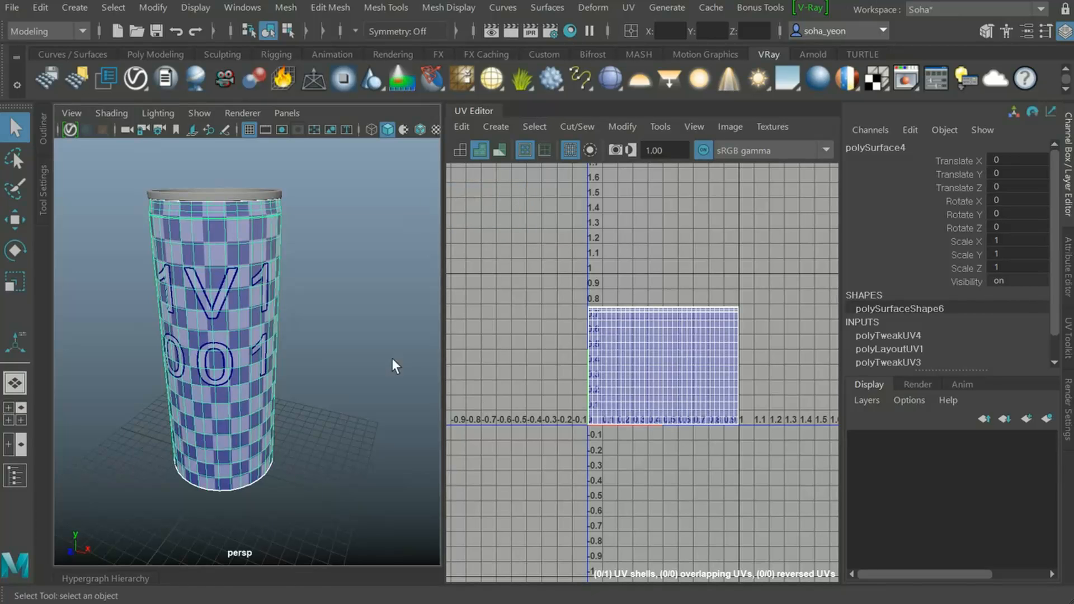
Look over the body's checker pattern, widen the UV Editor and open the UV Snapshot options
mouse_move(308, 340)
middle_mouse_down("alt")
mouse_move(324, 353)
mouse_move(319, 338)
middle_mouse_up("alt")
left_click_drag(319, 338, 289, 340, "alt")
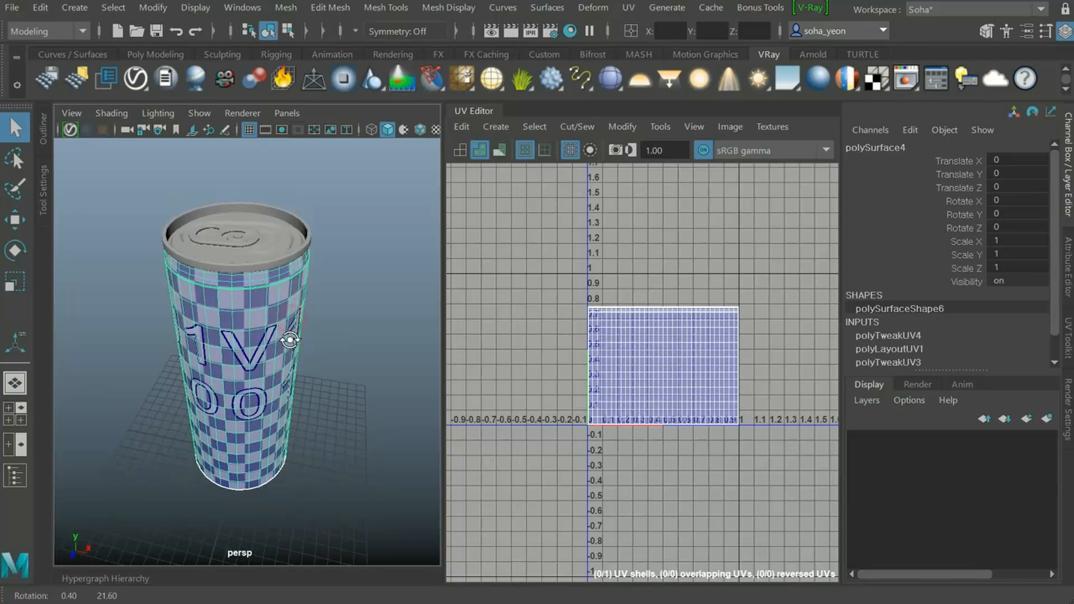
left_click_drag(256, 251, 266, 289, "alt")
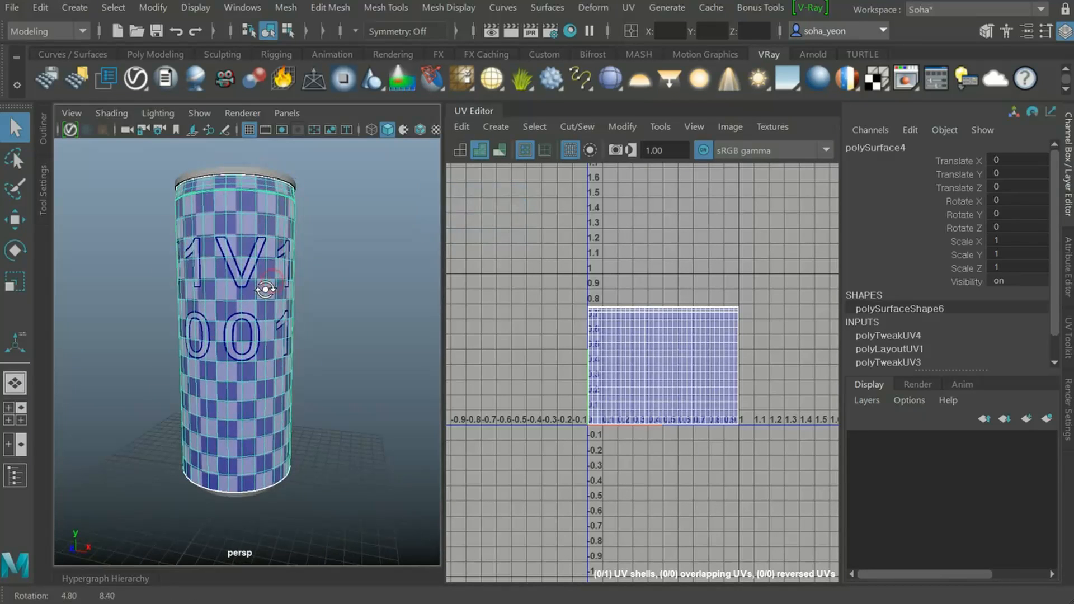
right_click_drag(292, 303, 313, 319, "alt")
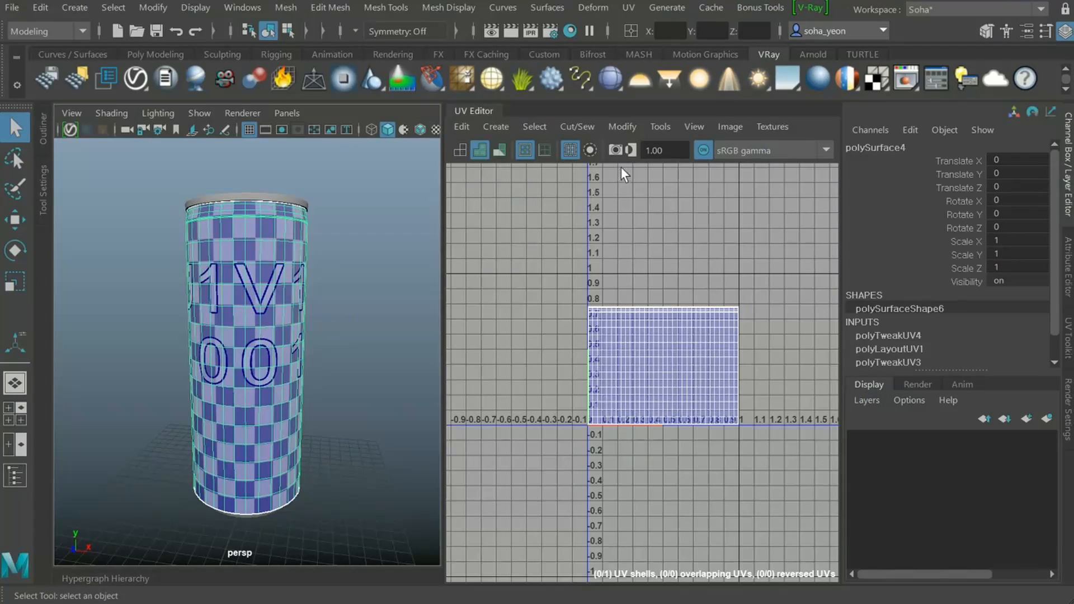
left_click_drag(443, 180, 381, 179)
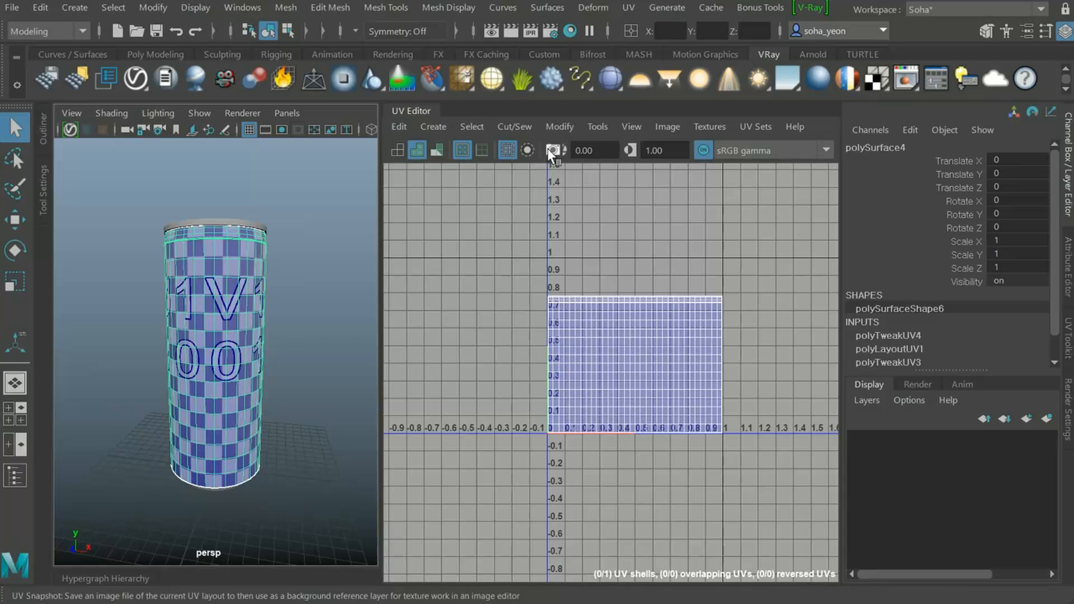
left_click(631, 128)
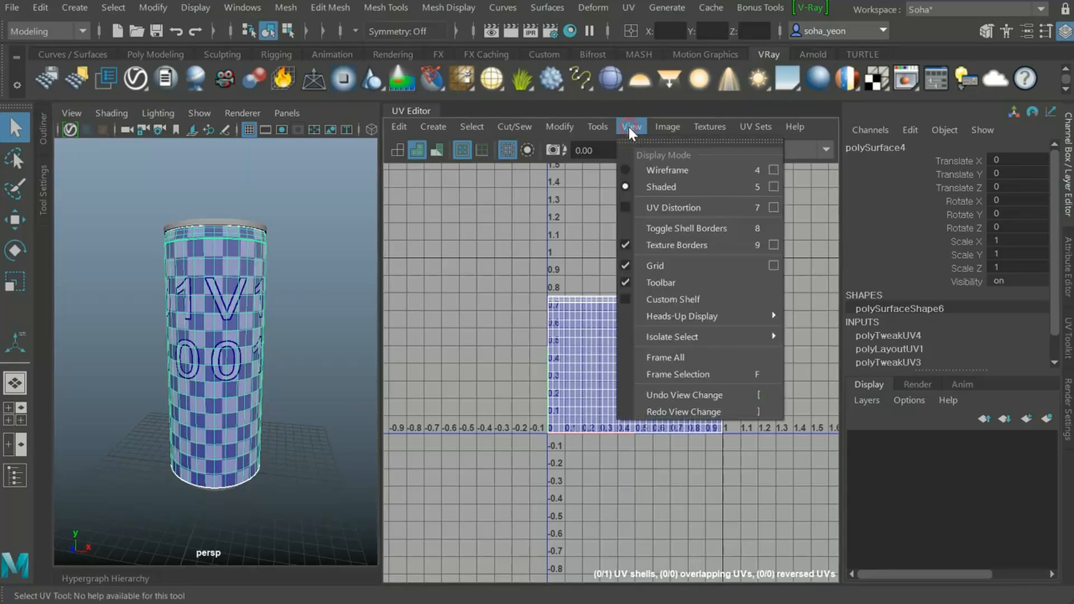
left_click(631, 128)
left_click(597, 127)
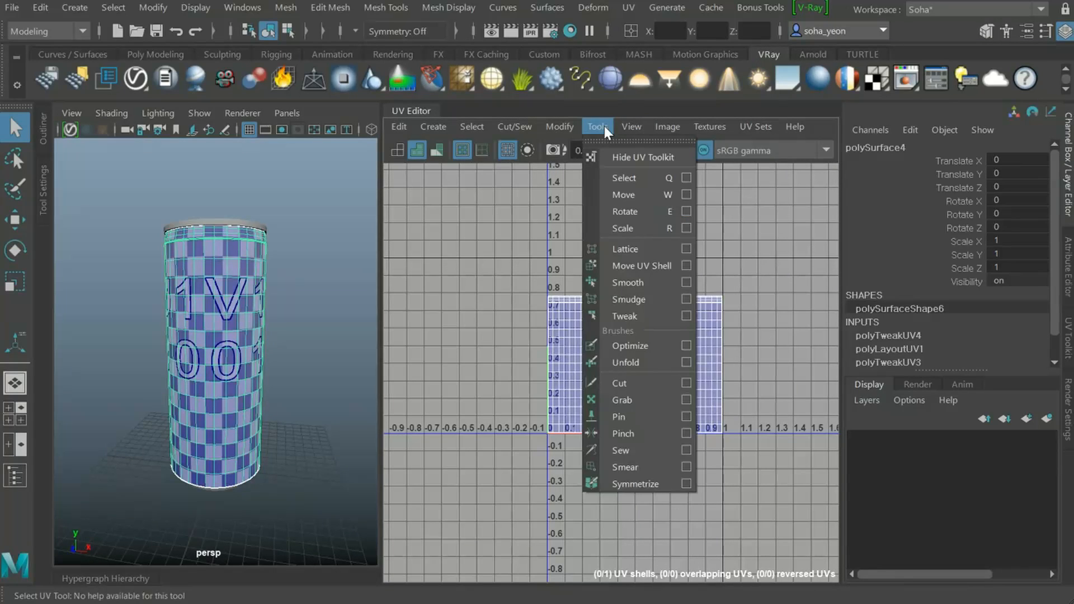
mouse_move(666, 129)
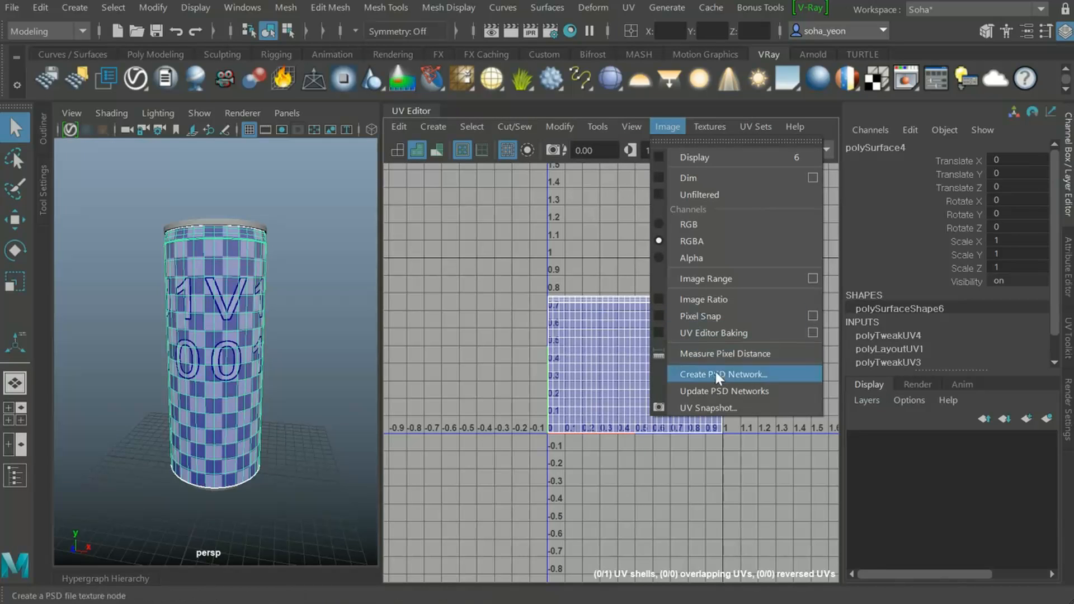
left_click(726, 413)
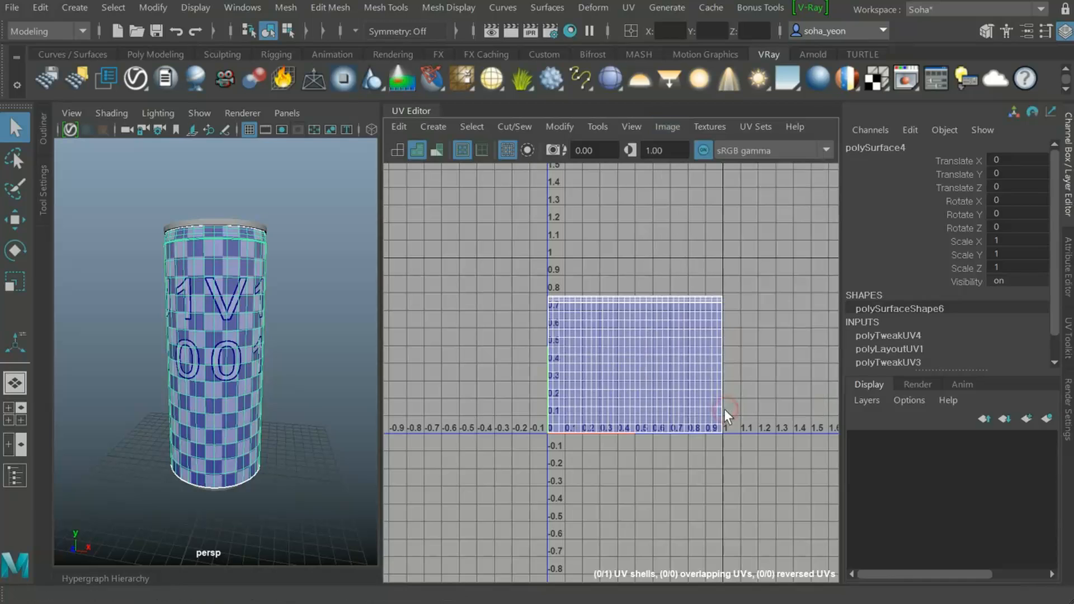
left_click_drag(1005, 45, 585, 112)
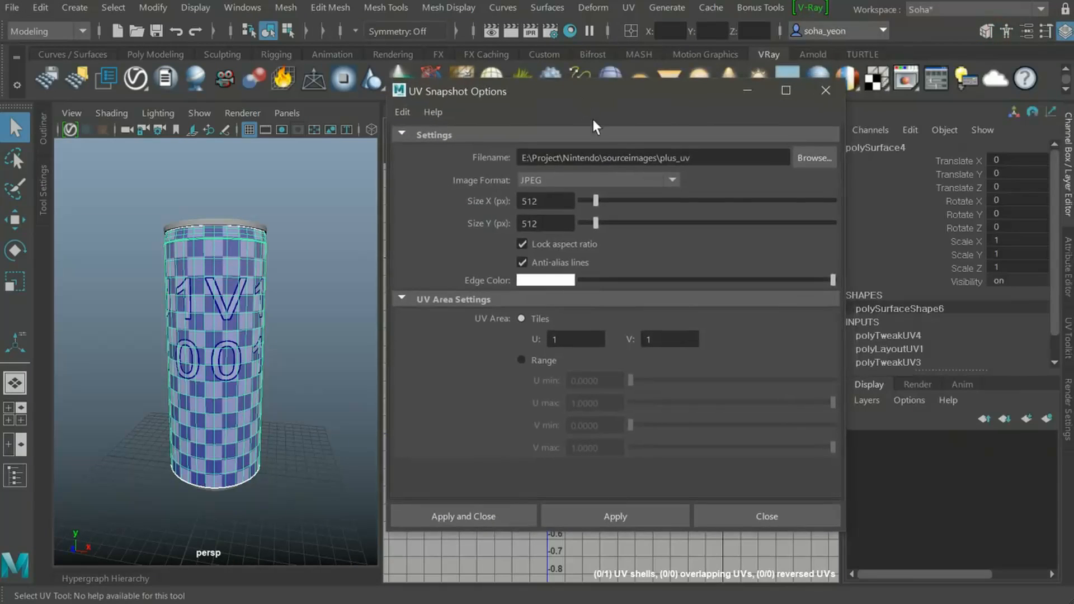
Set the UV snapshot's output file to can_label_uv in the Modeling project's sourceimages folder
left_click(812, 159)
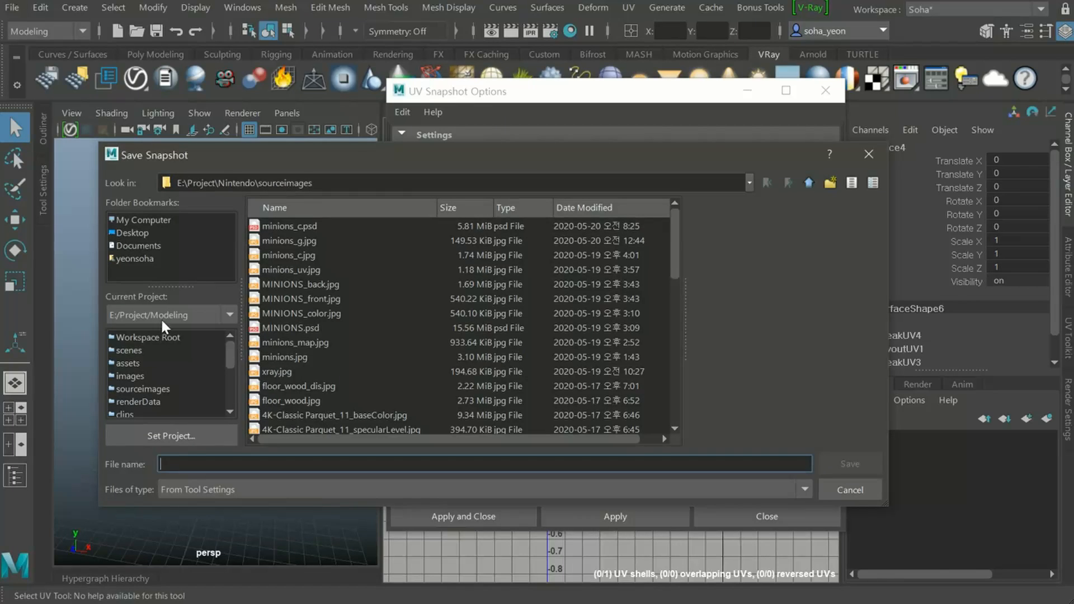
left_click(141, 390)
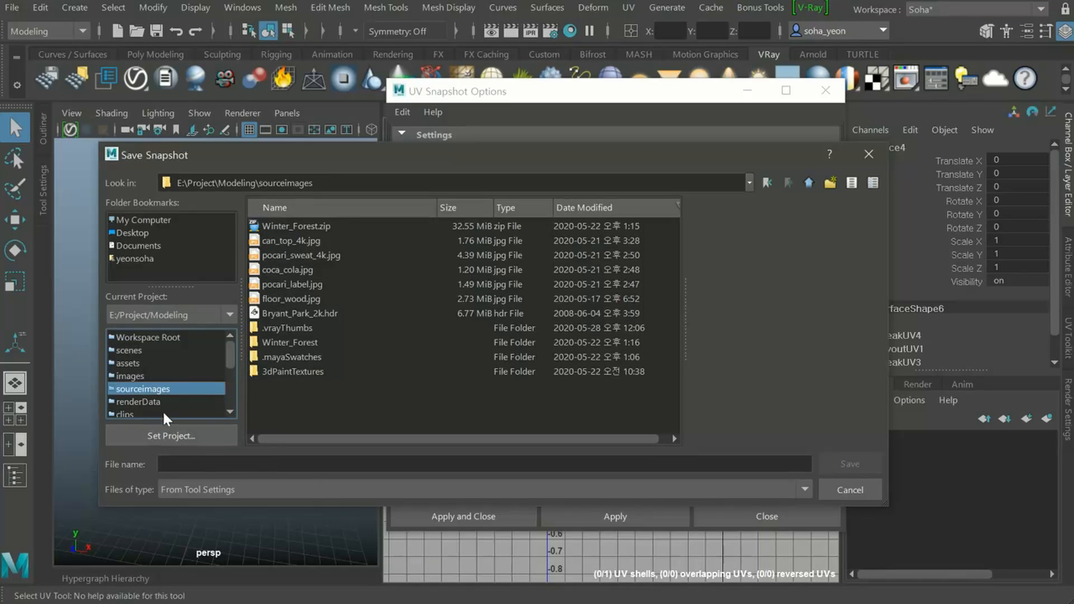
left_click(247, 463)
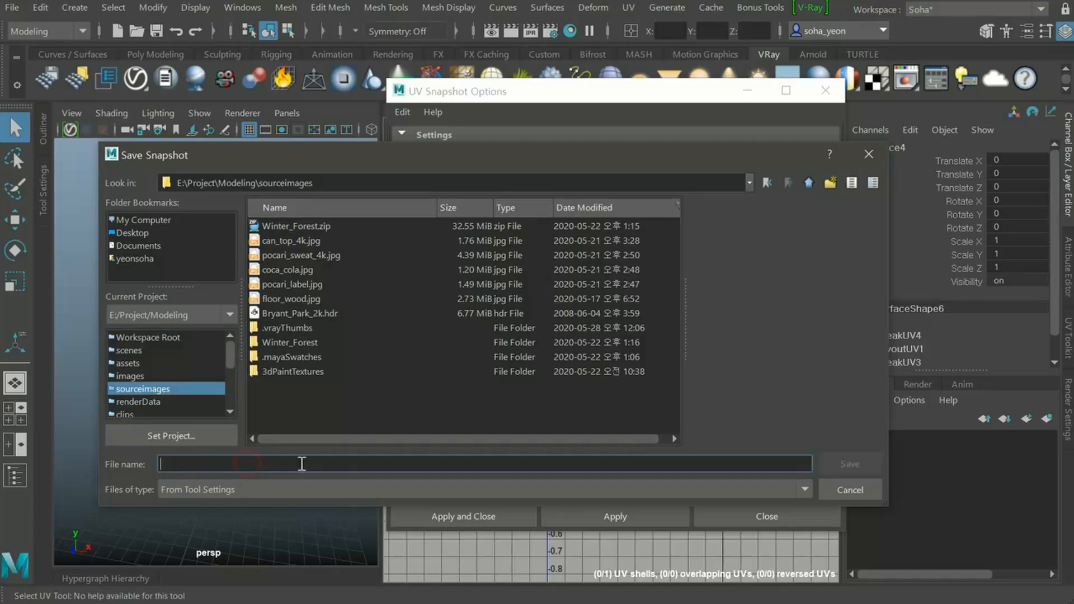
type("can")
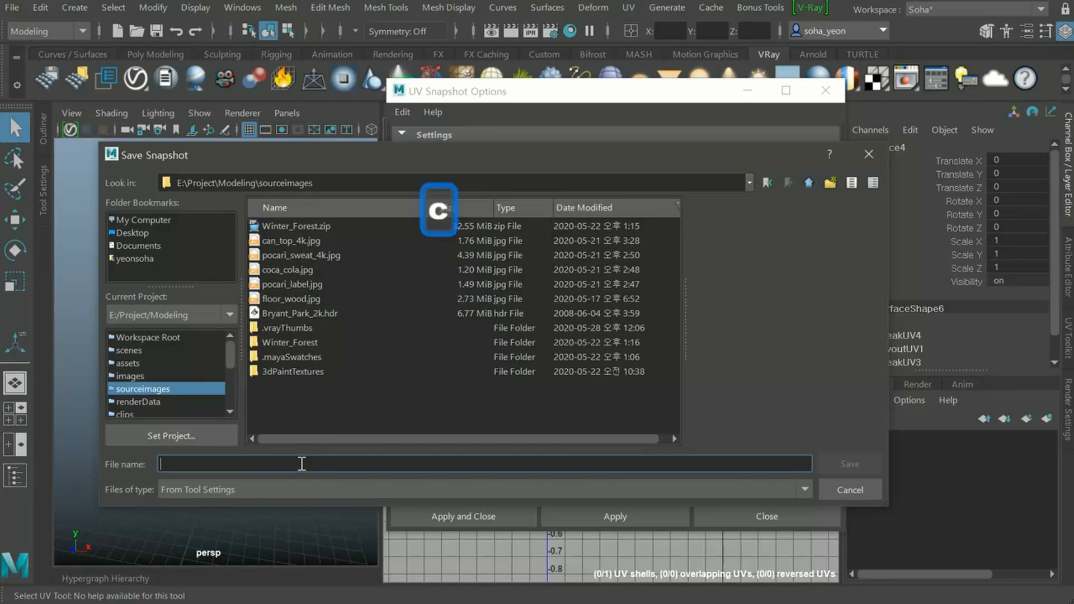
type("_")
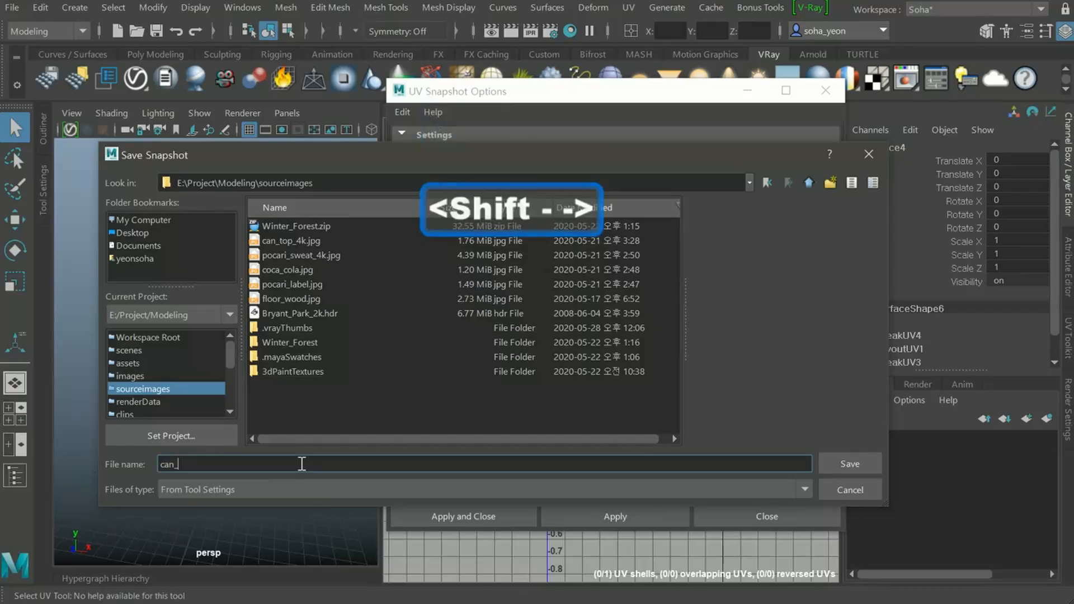
type("labe")
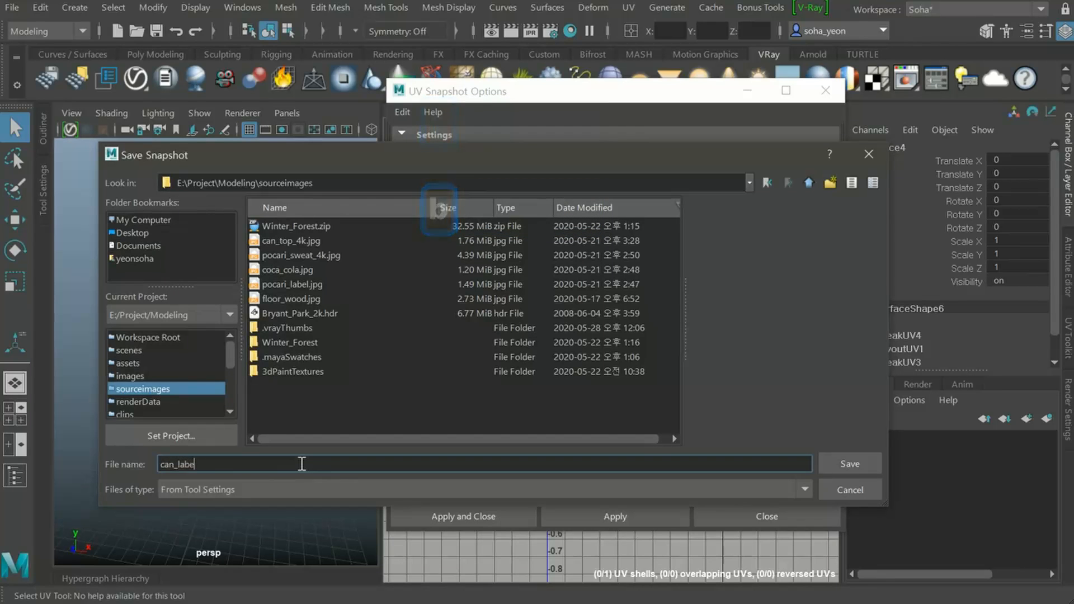
type("l_uv")
left_click(848, 466)
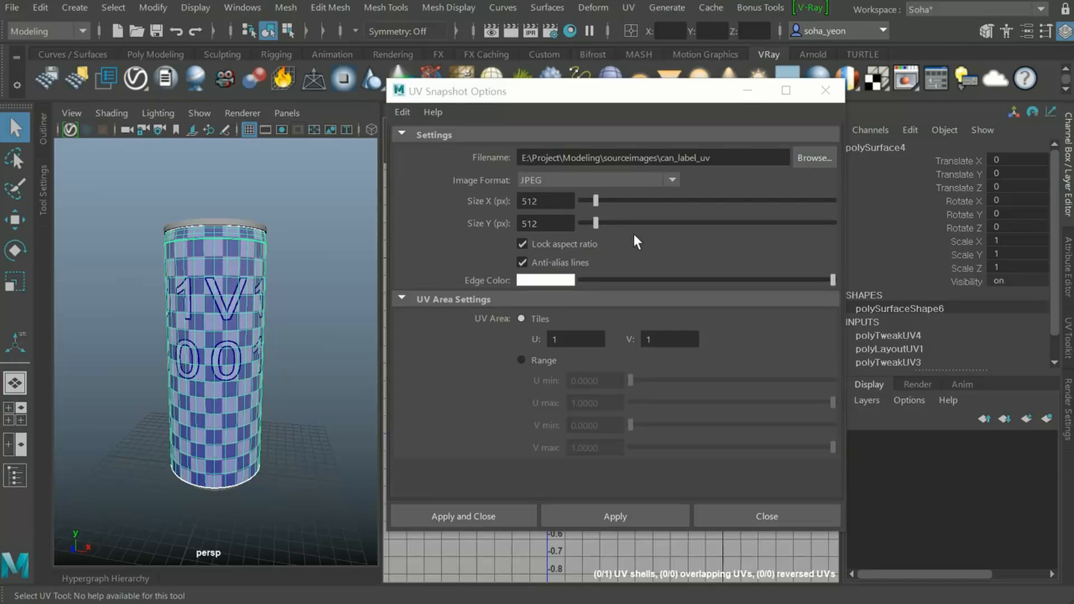
Set the snapshot size to 2048 by 2048 px and export the body's UV layout as a JPEG
left_click(562, 201)
type("2048")
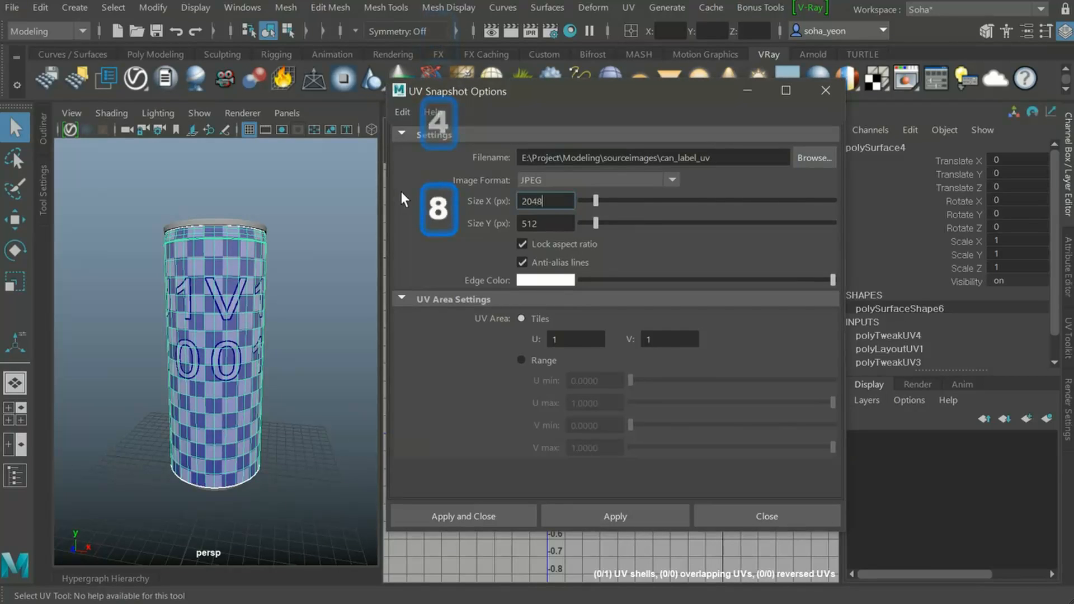
key("Tab")
type("2048")
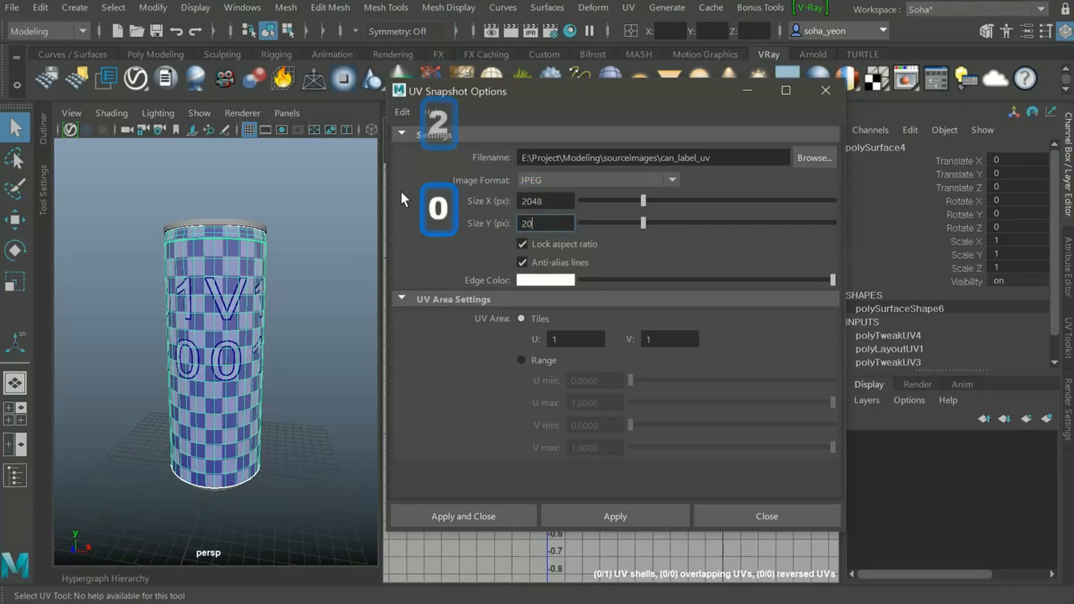
left_click(549, 201)
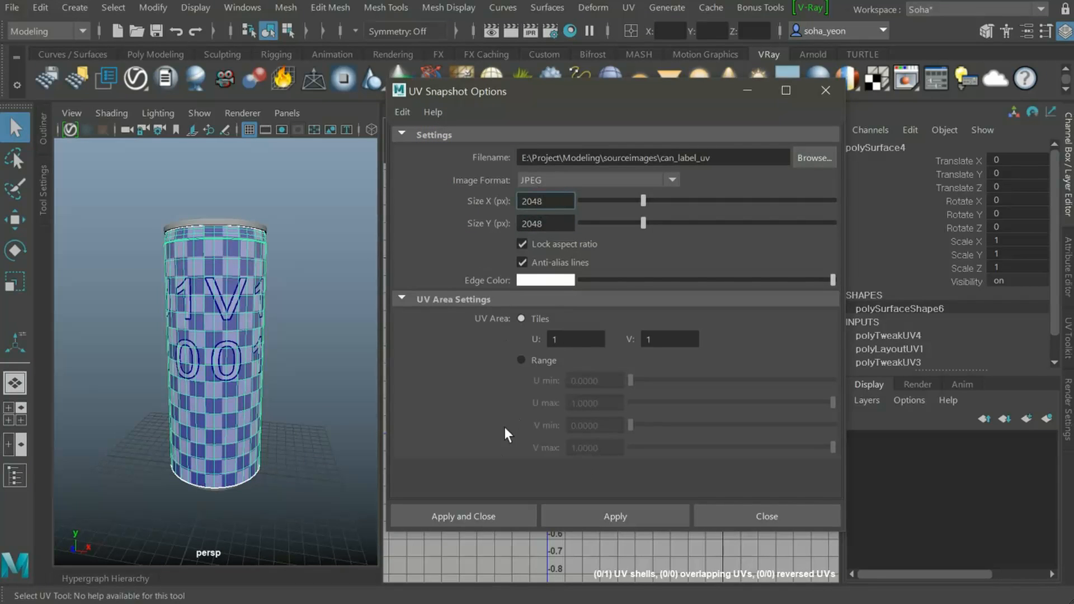
left_click(482, 516)
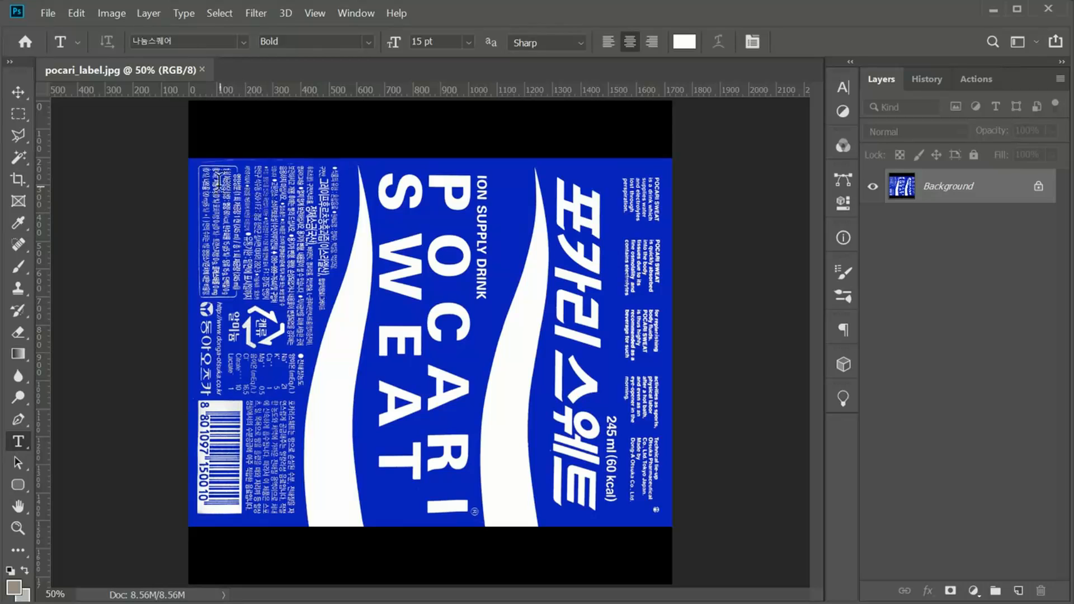
Switch to Photoshop and open can_label_uv.jpg from the sourceimages folder
left_click(49, 15)
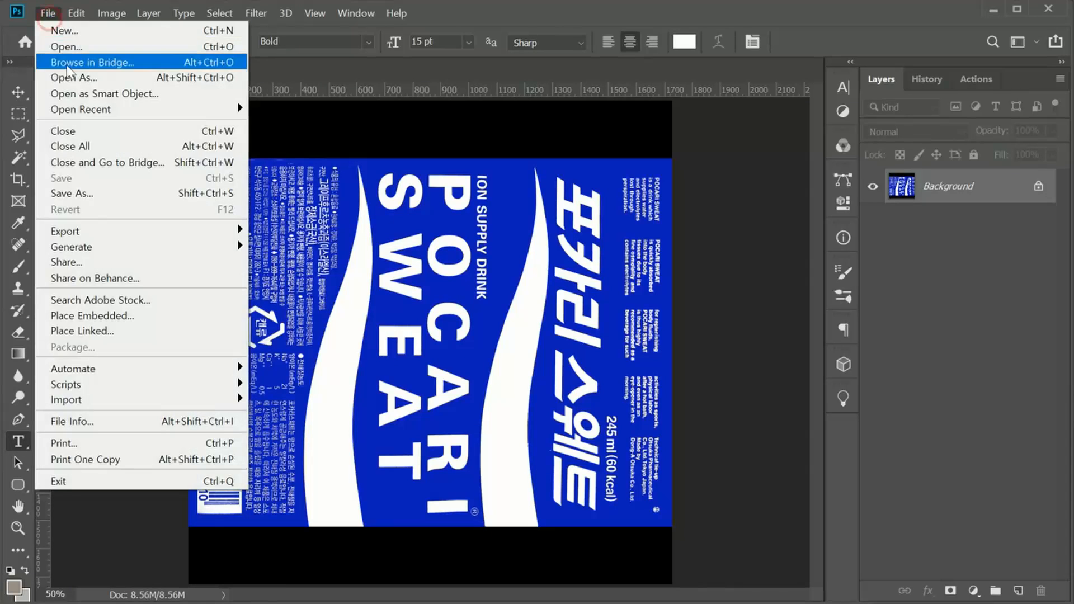
key("Escape")
key("ctrl+o")
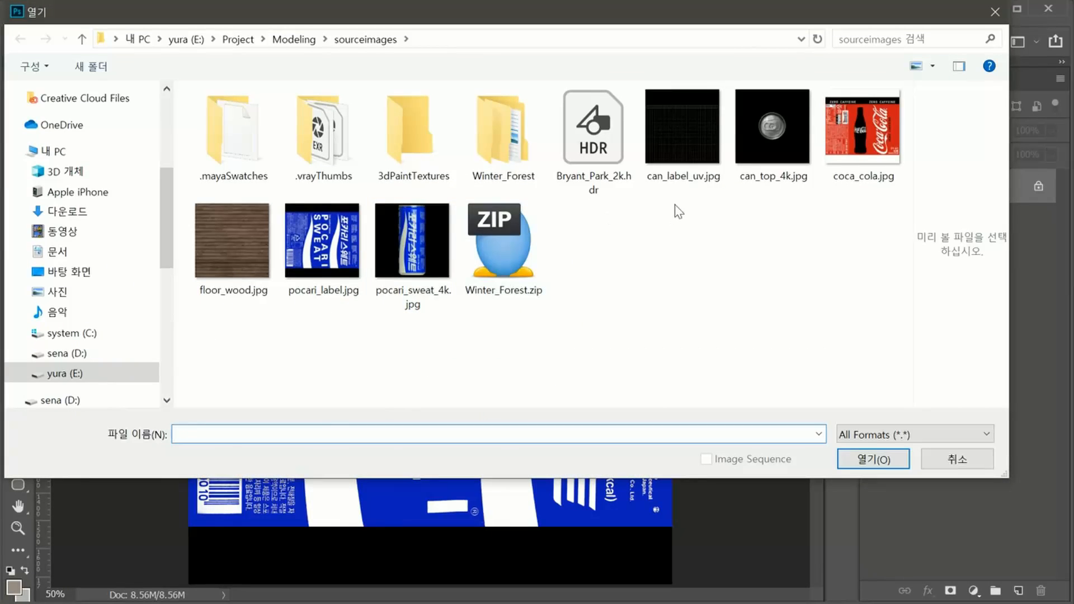
left_click(693, 143)
left_click(873, 460)
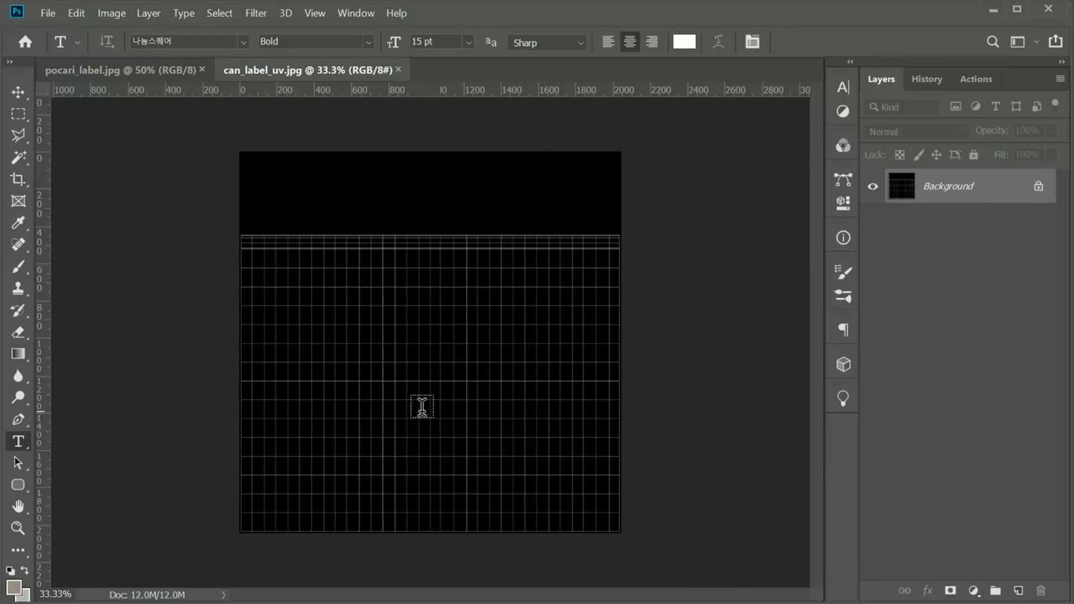
Convert the Background of can_label_uv.jpg into a regular layer named uv
double_click(963, 193)
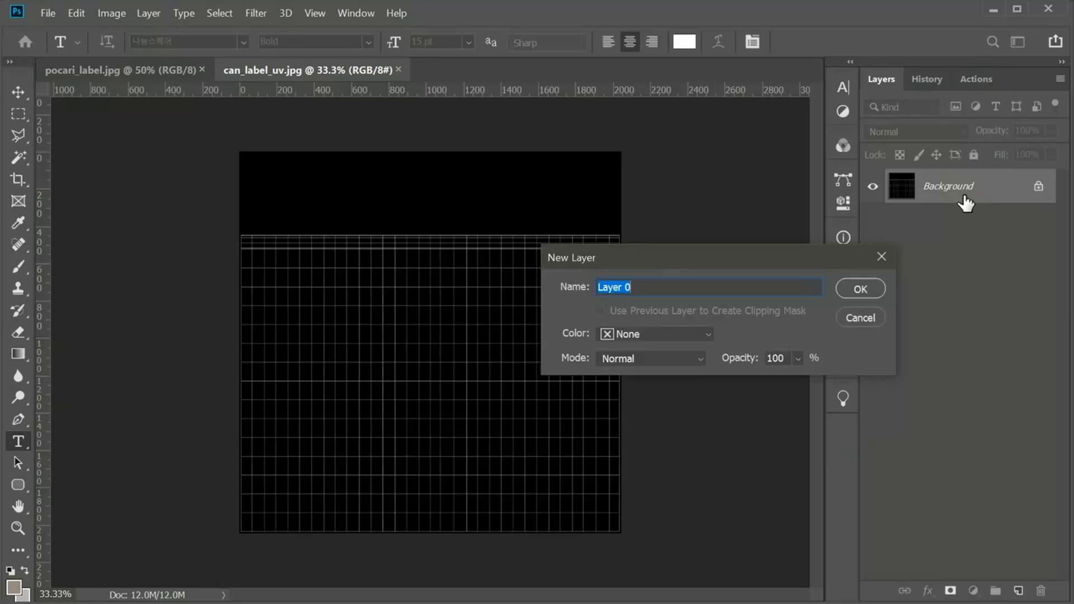
type("uv")
key("Return")
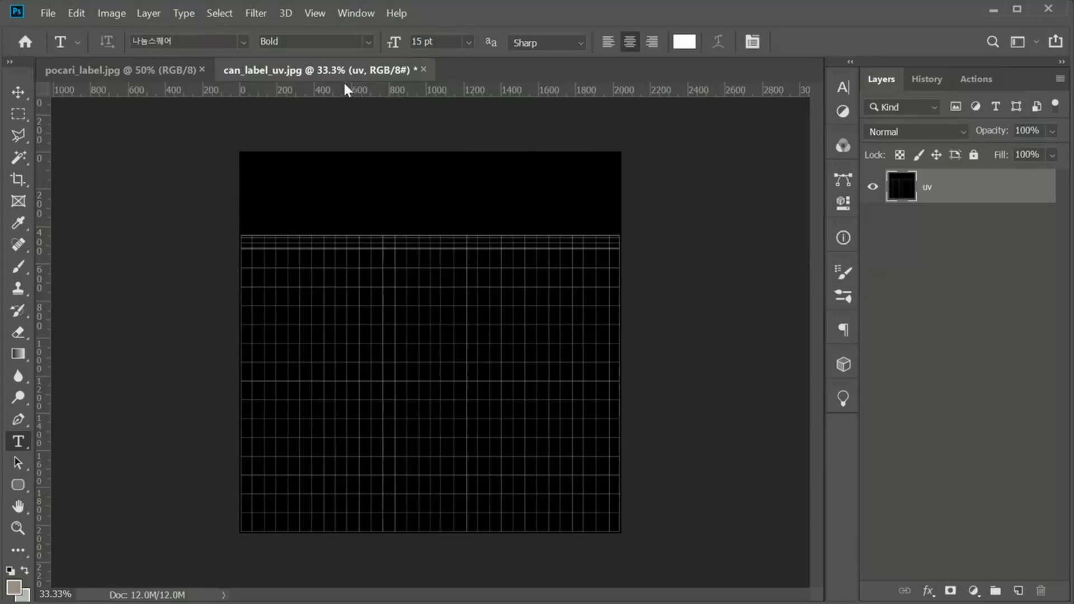
Copy the entire label artwork from the pocari_label.jpg document
left_click(140, 70)
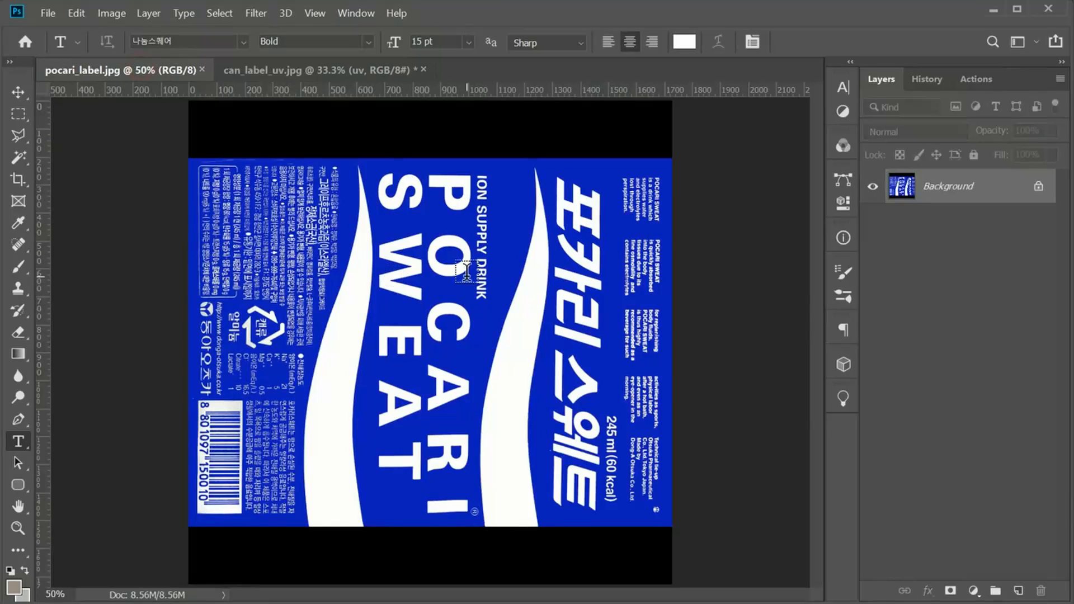
key("ctrl+a")
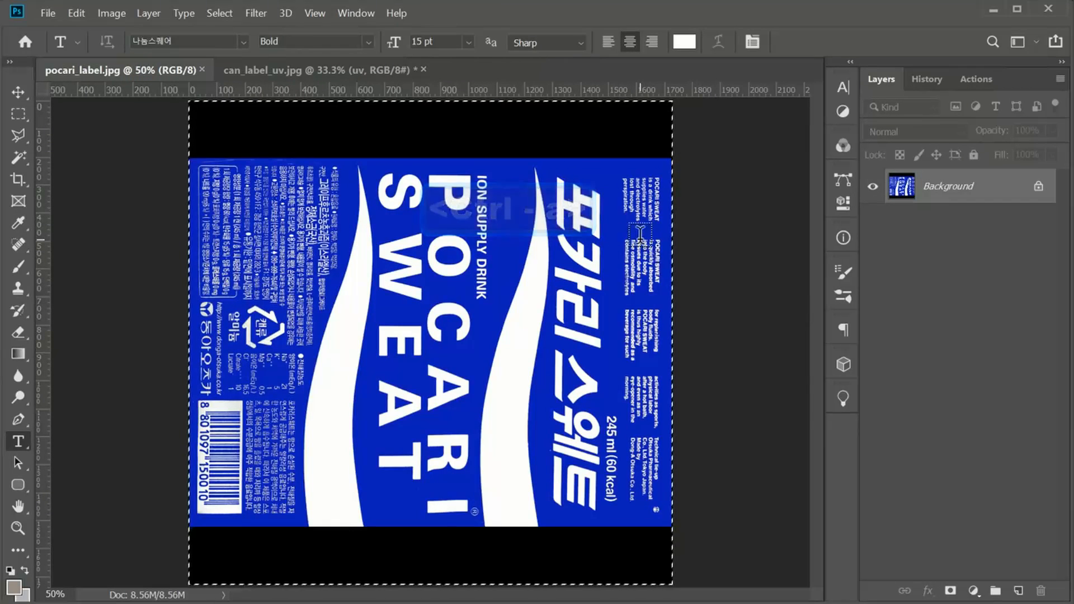
key("ctrl+c")
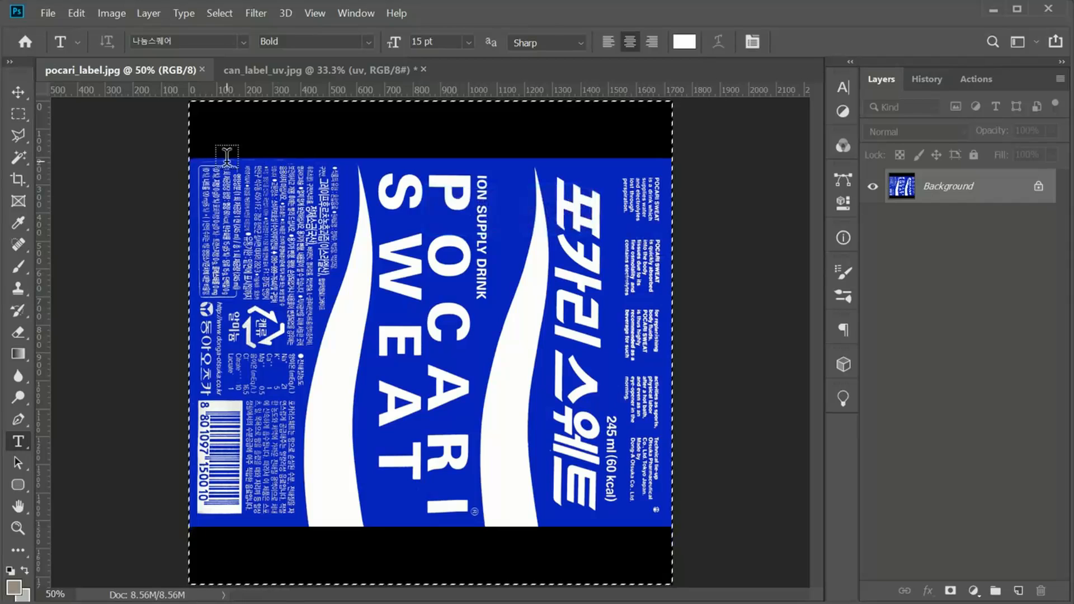
Paste the label artwork into can_label_uv.jpg and place its layer below the uv layer
left_click(260, 69)
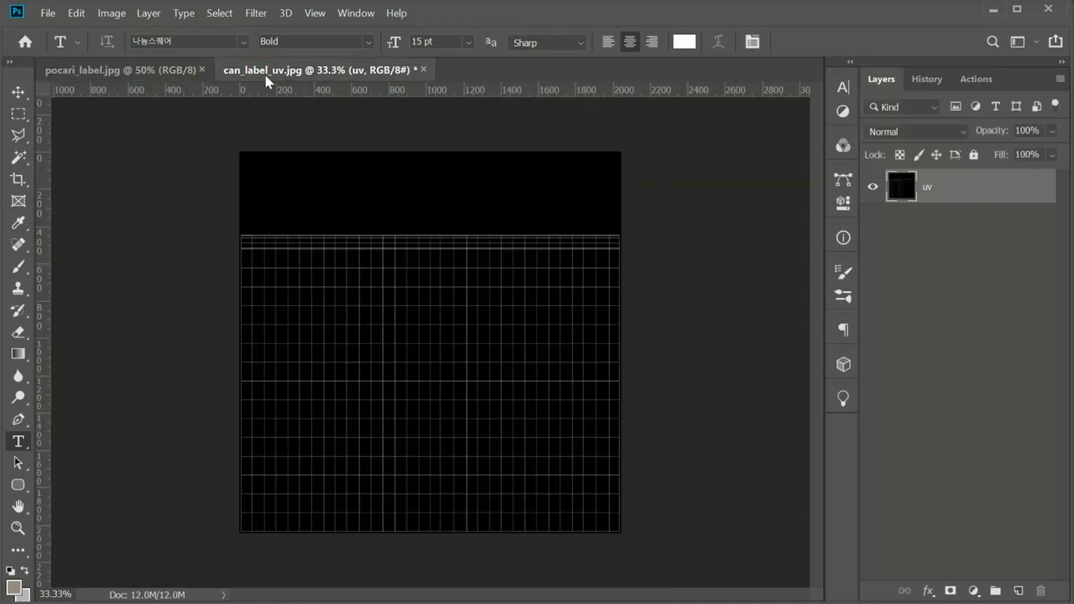
key("ctrl+v")
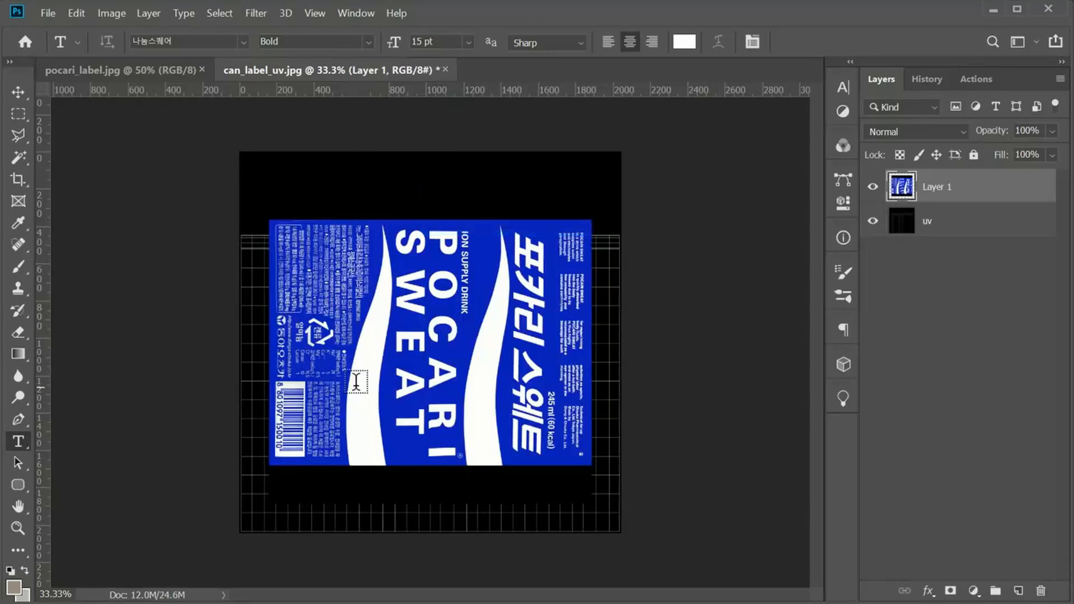
left_click_drag(965, 200, 964, 246)
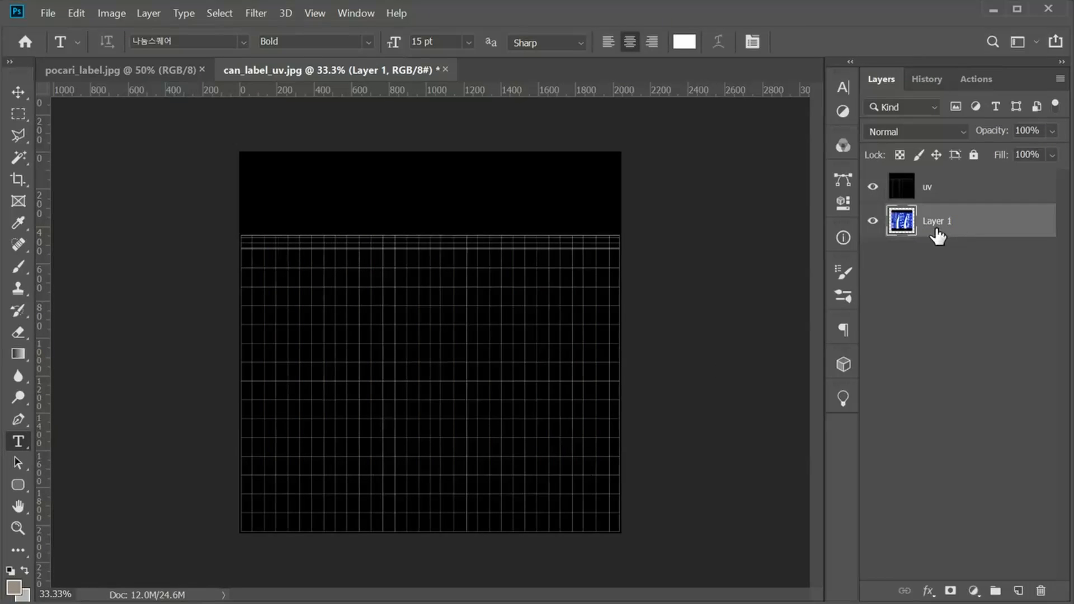
Rename the pasted artwork layer as color
double_click(940, 222)
type("clo")
key("BackSpace")
key("BackSpace")
type("o")
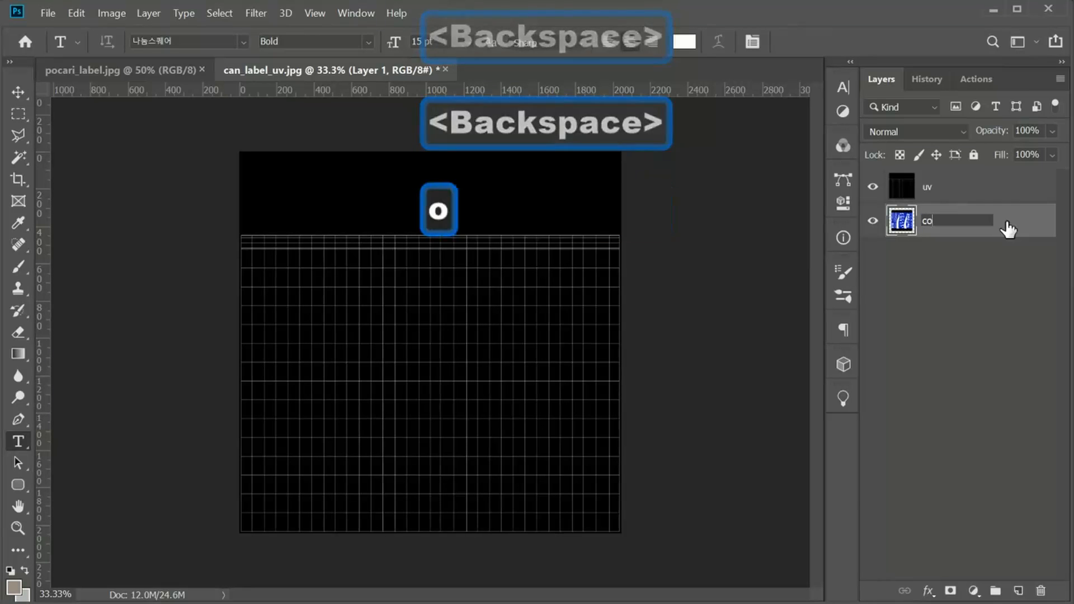
type("lor")
key("Return")
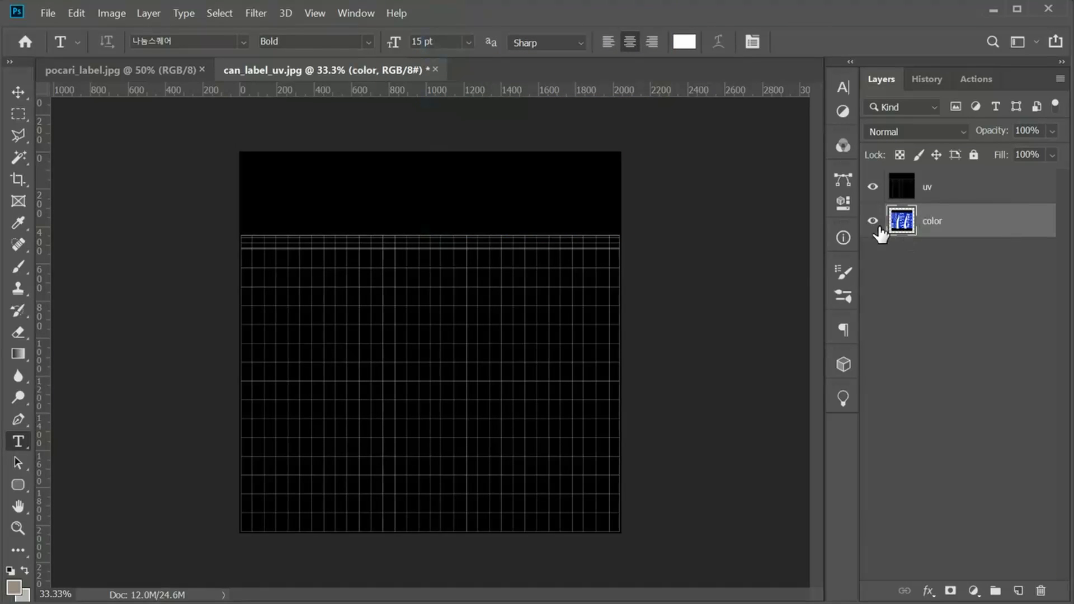
Set the uv layer's blend mode to Screen so the UV lines overlay the artwork
left_click(936, 191)
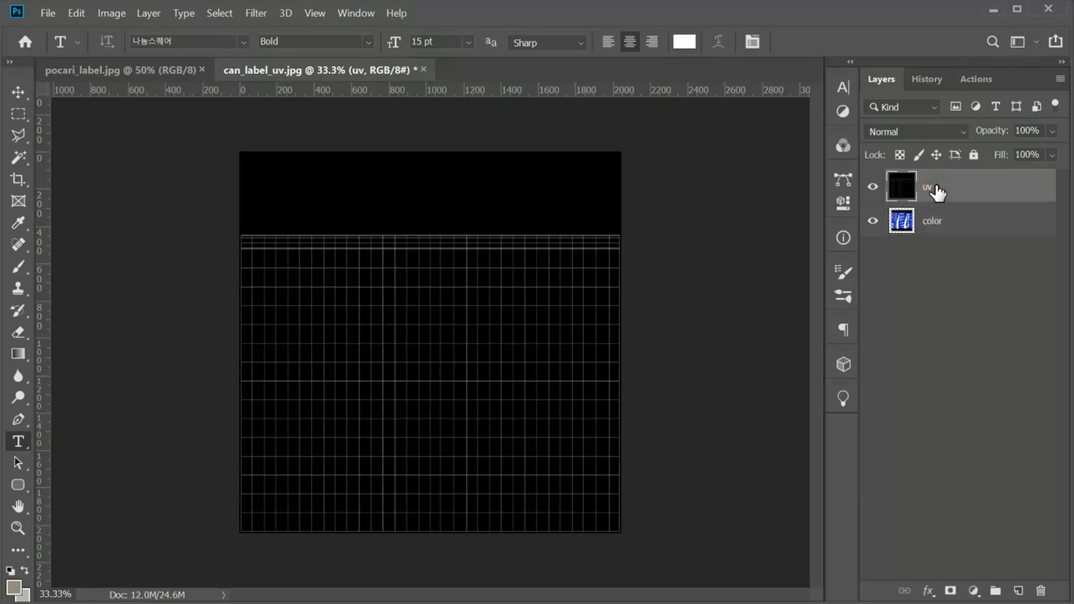
left_click(914, 133)
left_click(917, 292)
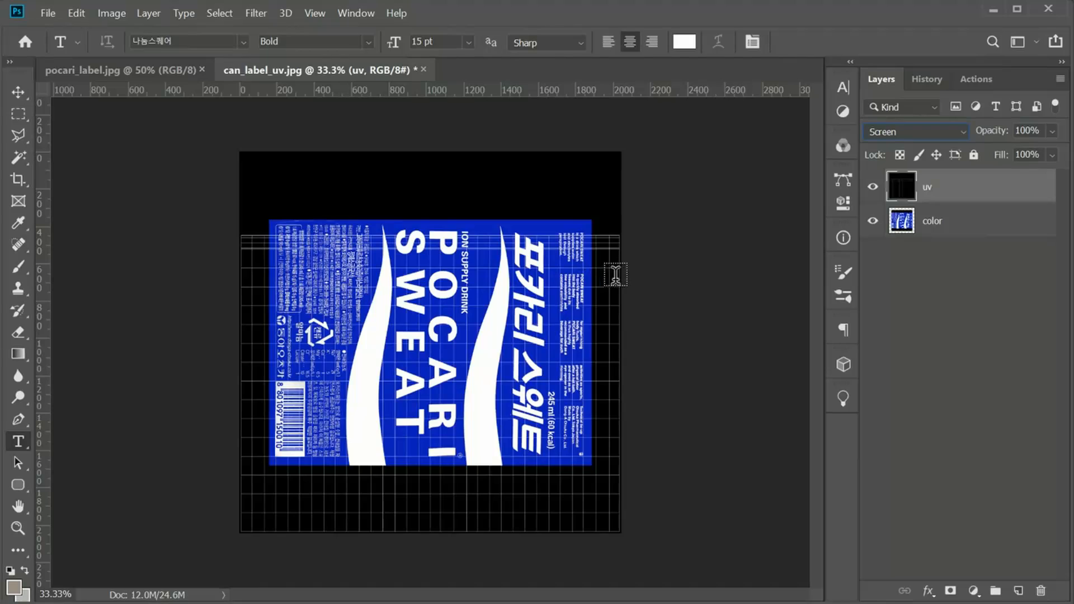
Try to shift the label artwork with the Move tool, then undo the shift
left_click(928, 221)
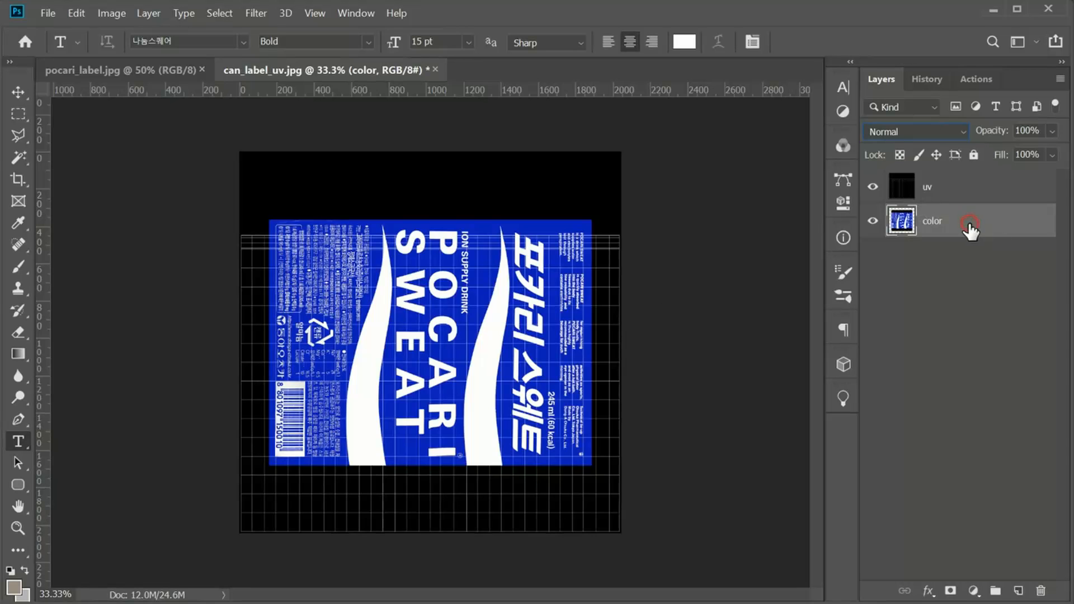
left_click(930, 187)
left_click(935, 227)
left_click(19, 91)
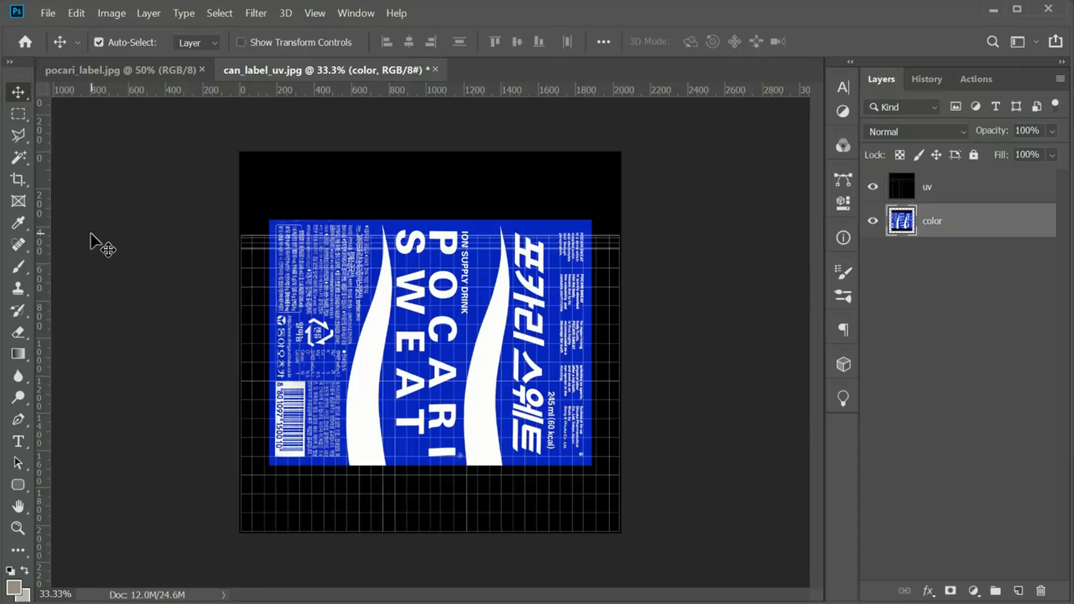
mouse_move(376, 284)
left_mouse_down()
mouse_move(361, 300)
mouse_move(384, 295)
left_mouse_up()
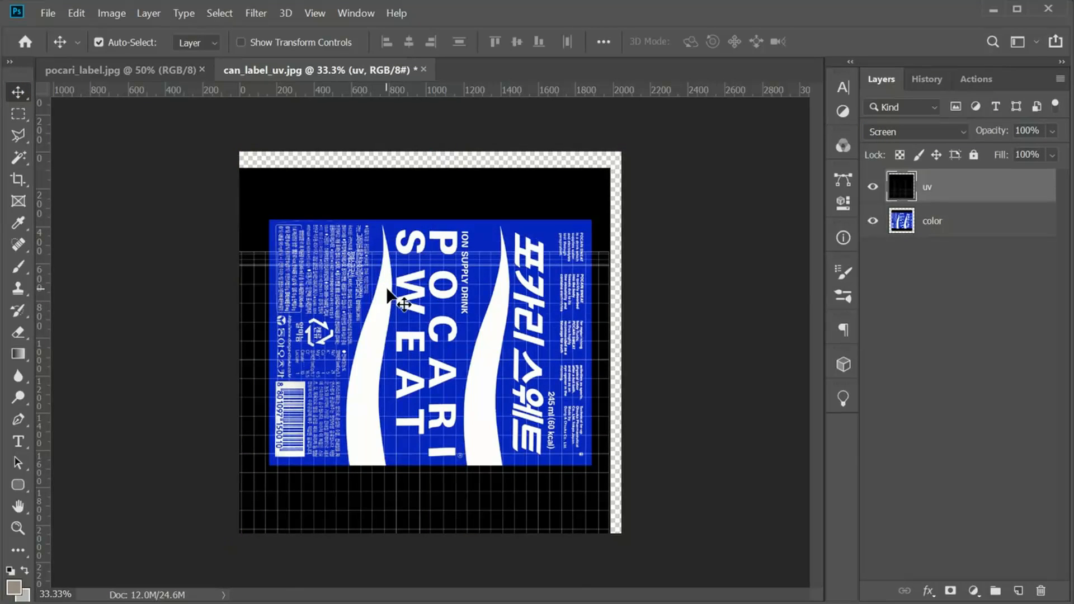
key("ctrl+z")
key("ctrl")
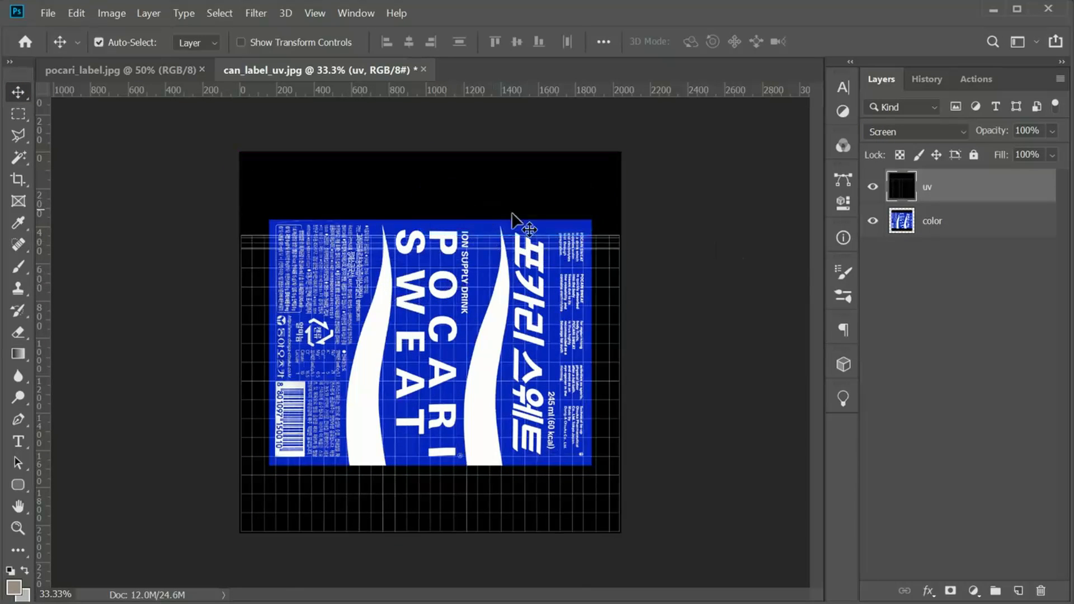
Move the color layer so the blue label's lower-left corner meets the lower-left corner of the UV layout
left_click(935, 228)
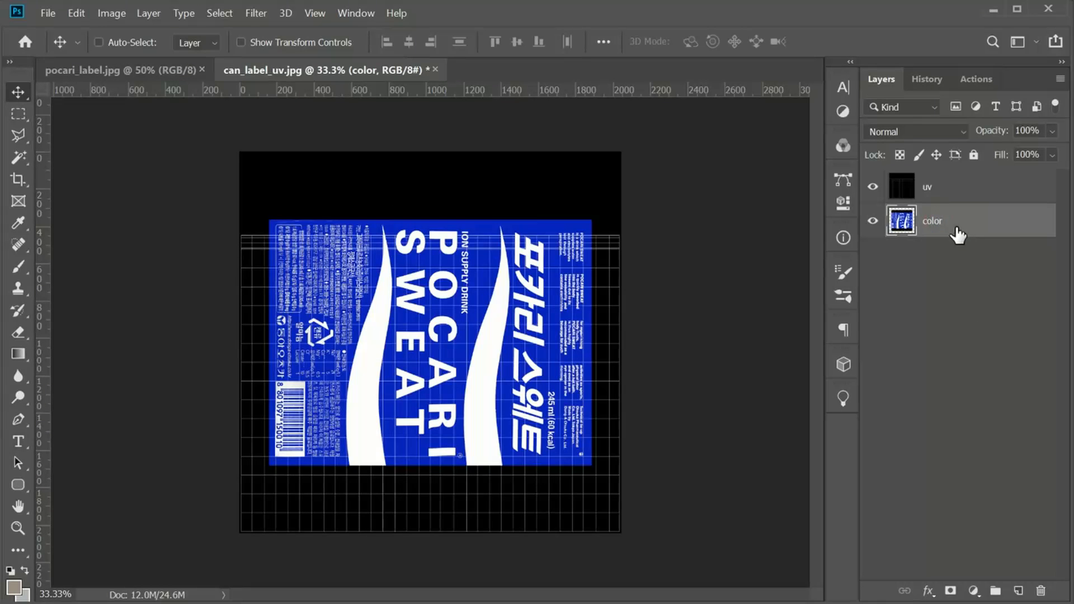
left_click_drag(440, 300, 413, 368)
key("ctrl+equal")
key("ctrl+equal")
key("space")
left_click_drag(165, 481, 331, 396)
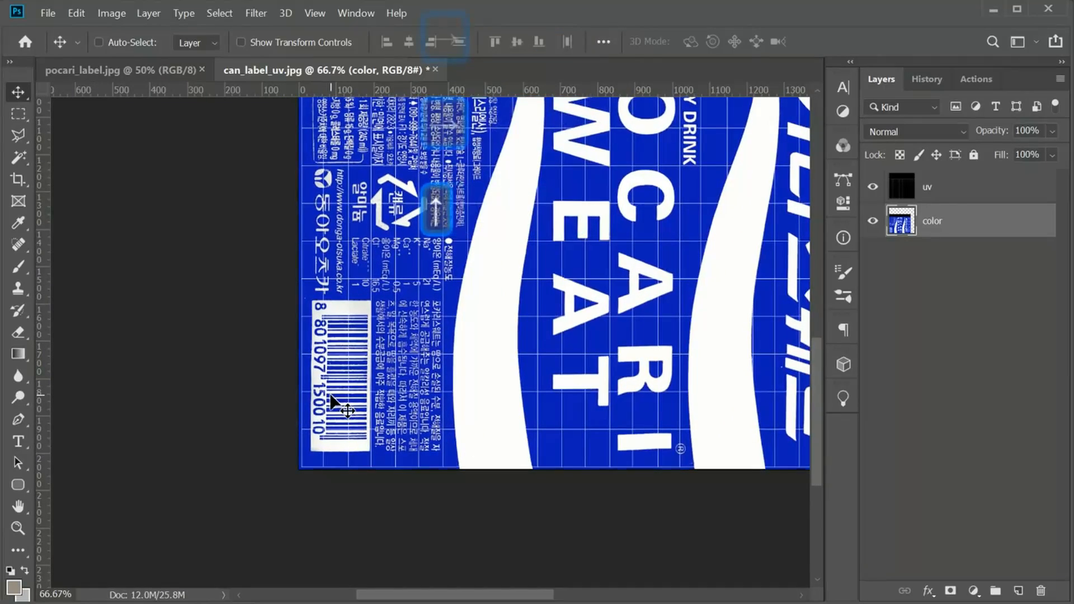
key("space")
left_click_drag(393, 365, 294, 487)
left_click_drag(479, 294, 321, 500)
left_click_drag(438, 360, 435, 330)
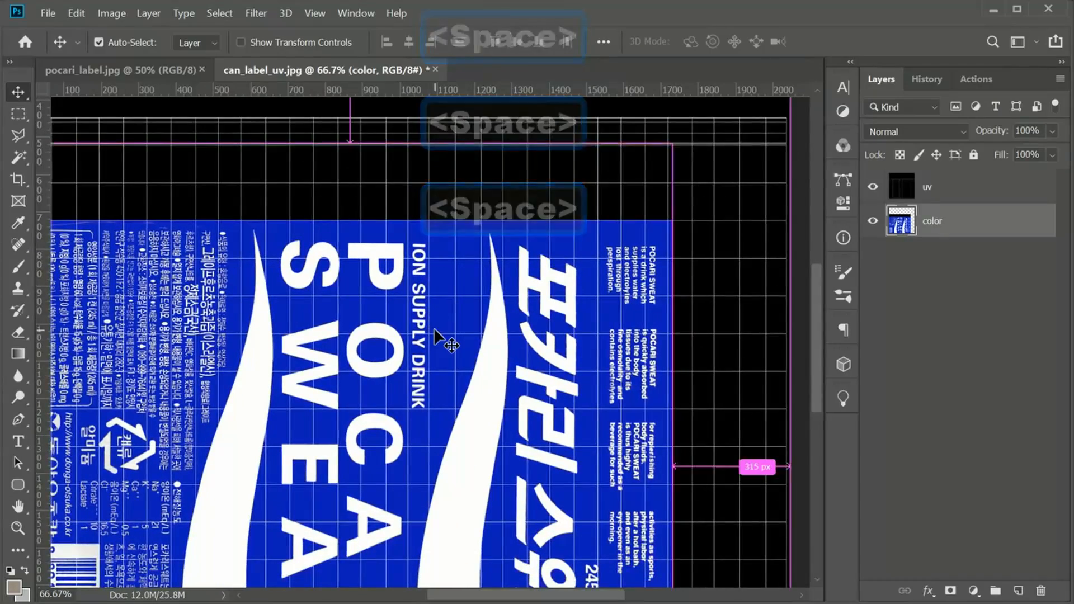
key("ctrl+minus")
key("ctrl+minus")
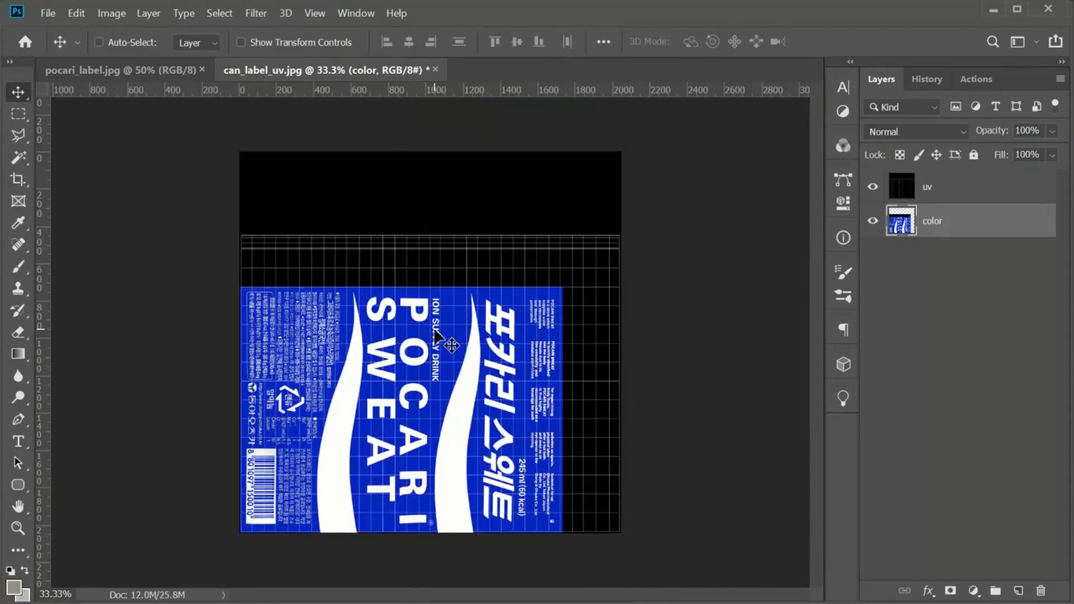
Scale the color layer to 118.29% to span the UV width, then stretch its bottom edge down to the layout's lower border
key("ctrl+t")
left_click_drag(562, 247, 627, 196)
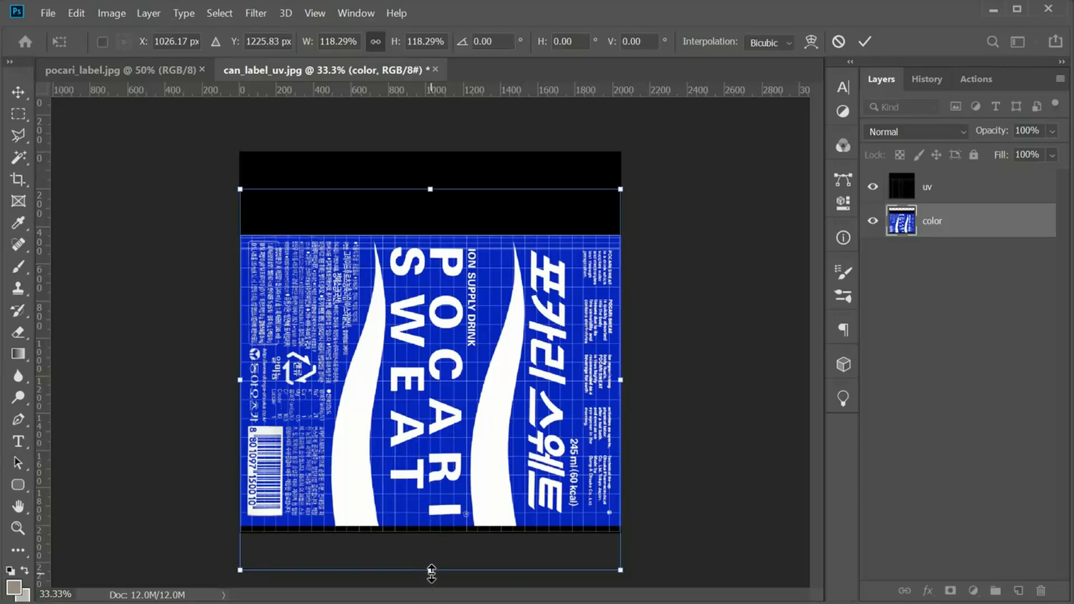
left_click_drag(430, 572, 434, 576)
key("shift")
key("Return")
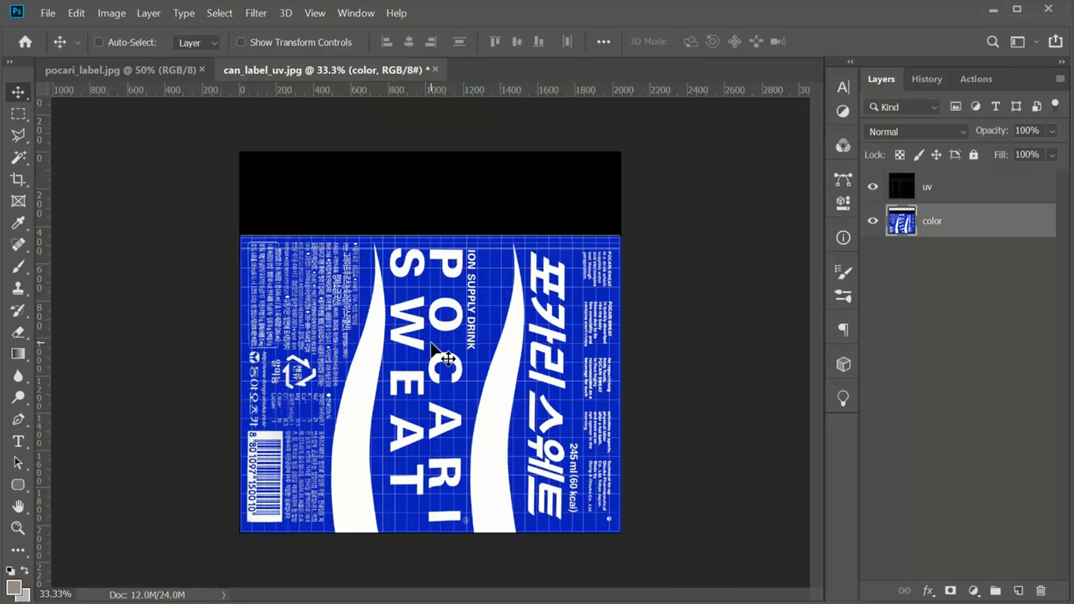
Stretch the color layer's top edge slightly upward to 100.72% height, covering the upper border of the UV layout
key("ctrl+t")
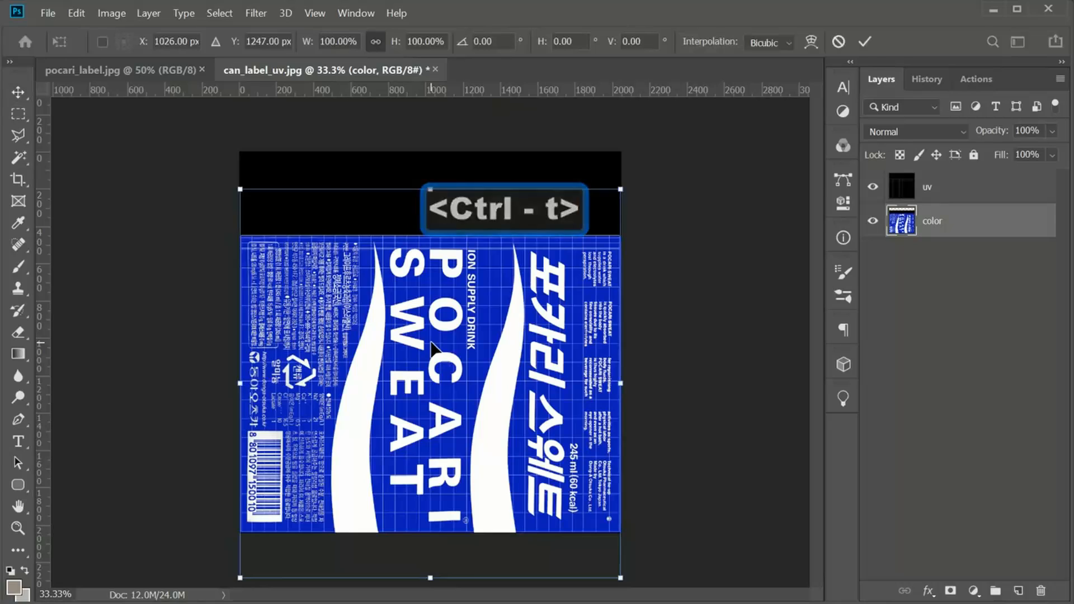
left_click_drag(431, 189, 431, 187)
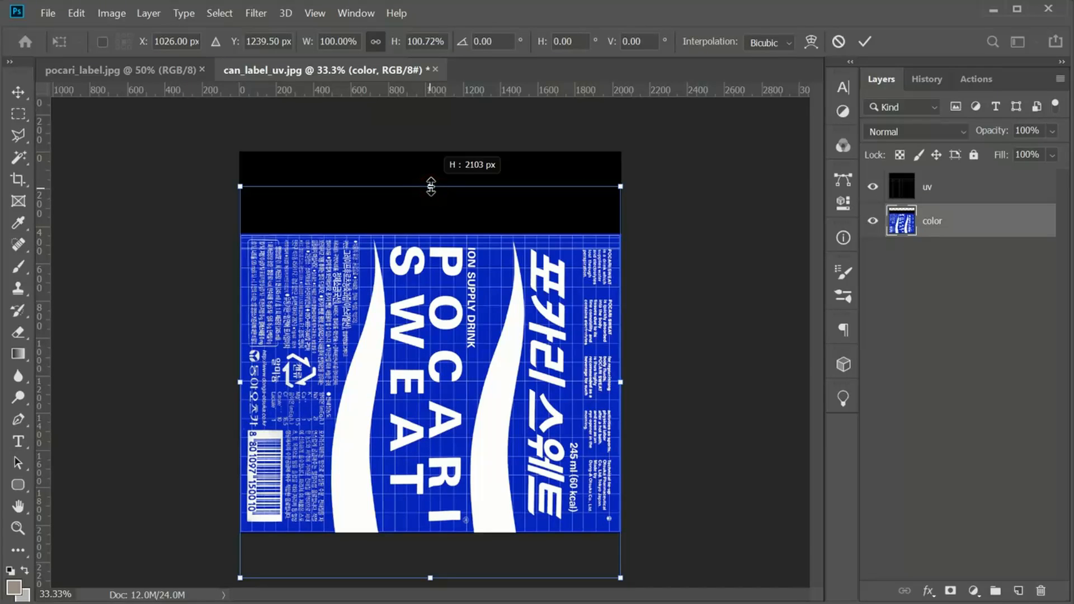
key("Return")
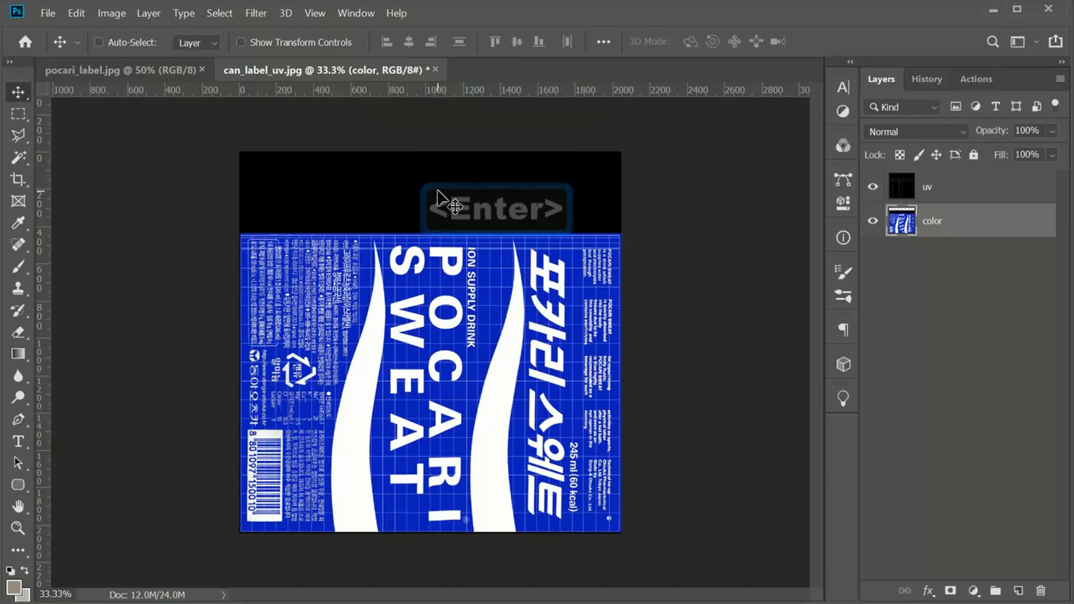
Examine at 100% zoom how the label artwork covers the upper left and upper right edges of the UV layout
key("ctrl+1")
left_click_drag(300, 192, 344, 307)
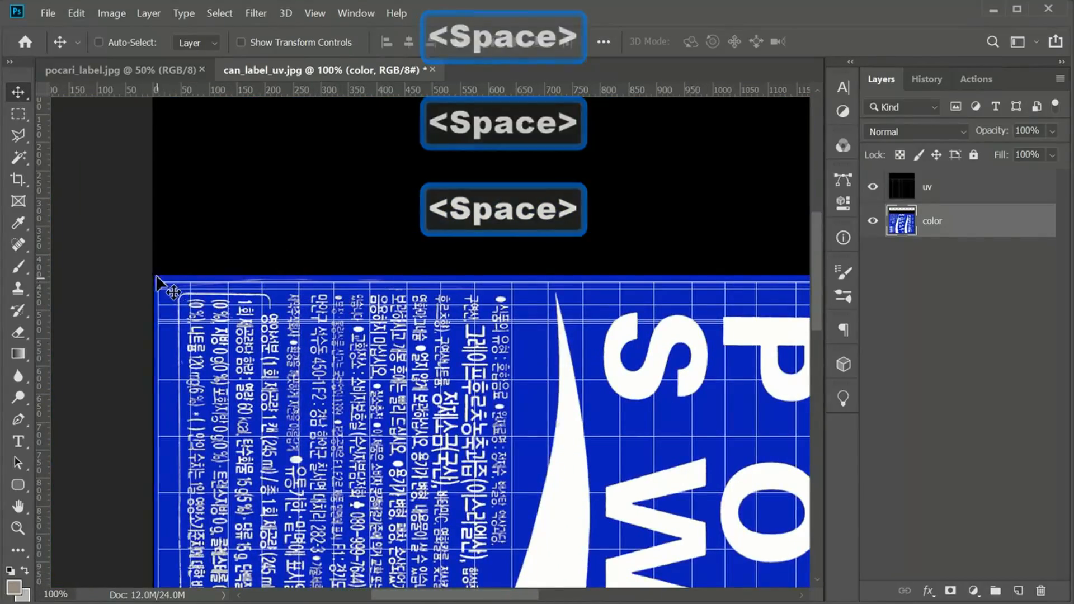
left_click_drag(313, 403, 278, 281)
left_click_drag(338, 372, 377, 274)
left_click_drag(313, 356, 347, 293)
left_click_drag(466, 276, 195, 317)
left_click_drag(437, 321, 357, 315)
left_click_drag(549, 360, 513, 395)
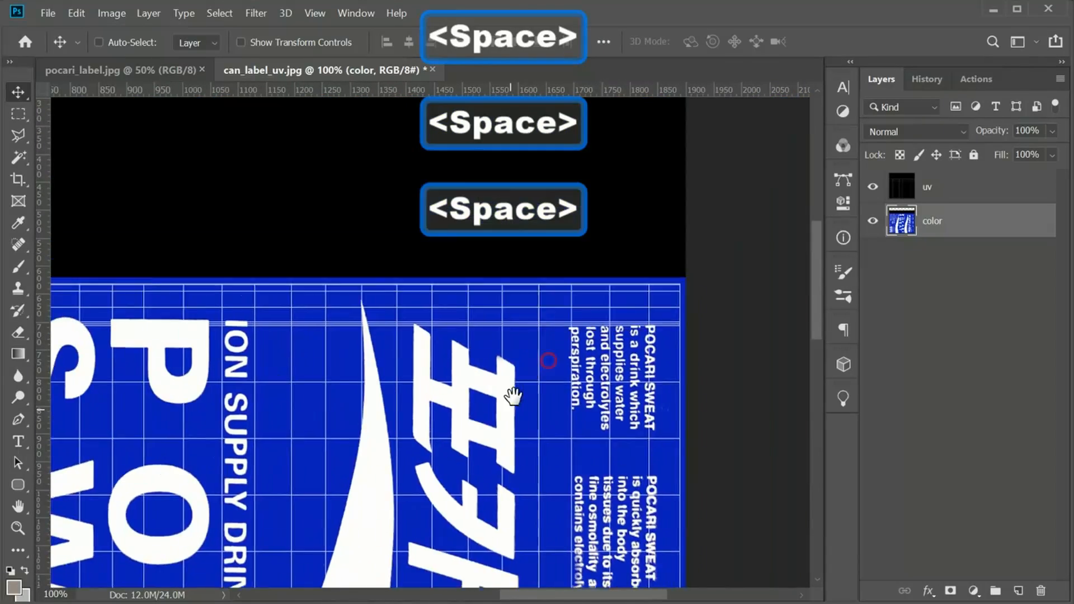
key("ctrl")
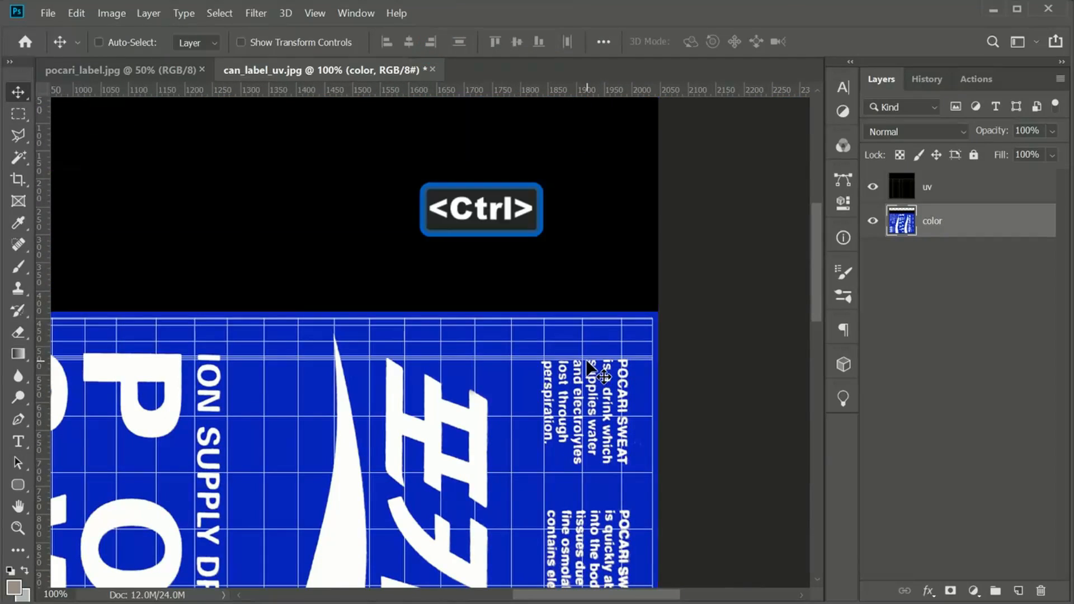
key("ctrl+0")
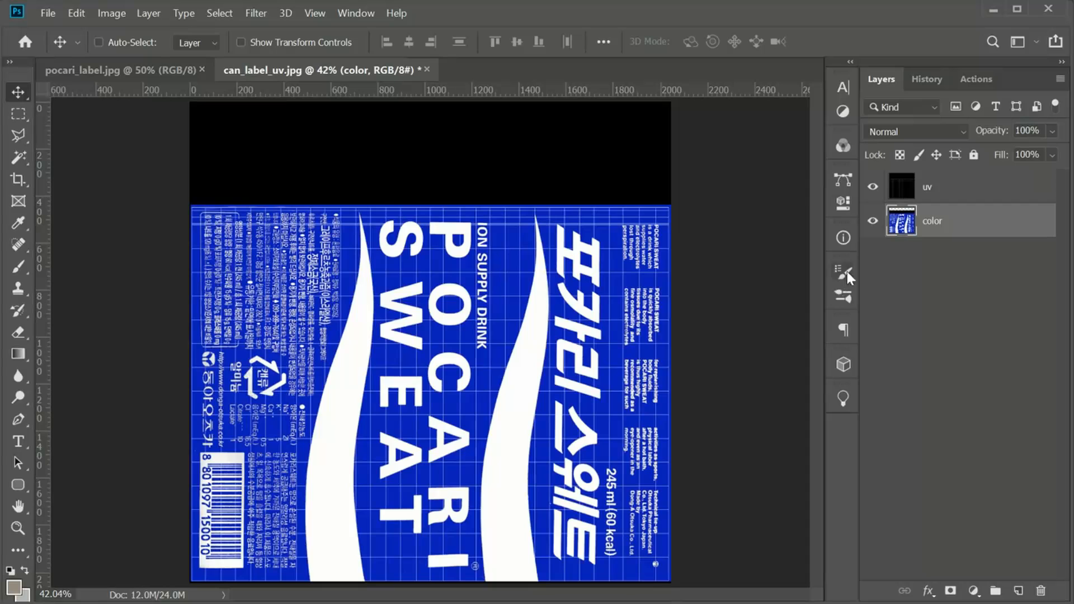
Hide the uv layer and add a new layer beneath color, filled with the background colour black (000000)
left_click(873, 188)
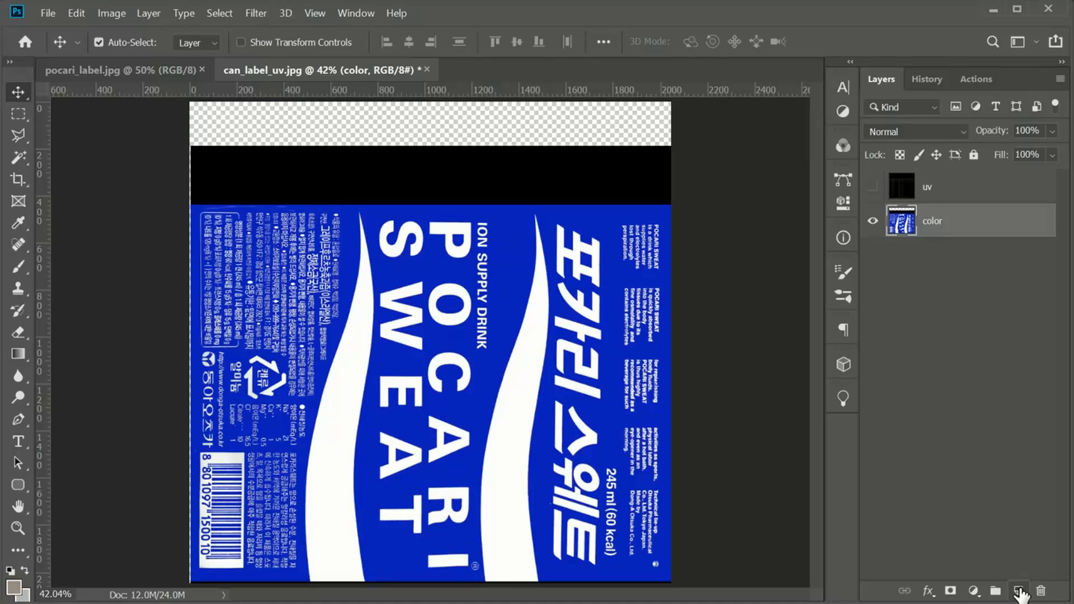
left_click(1019, 594, "ctrl")
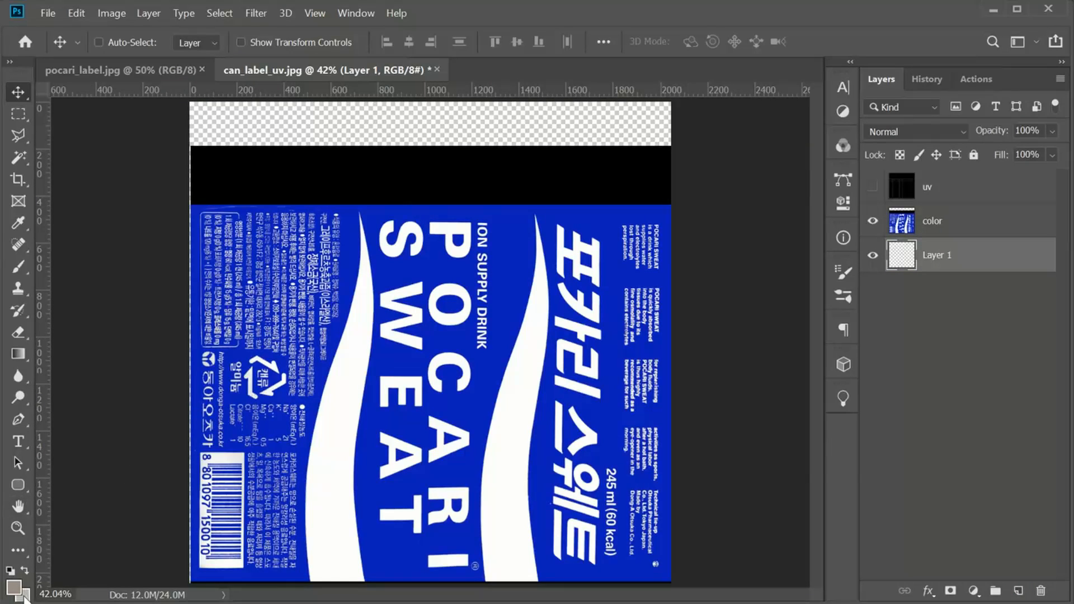
left_click(24, 594)
type("000000")
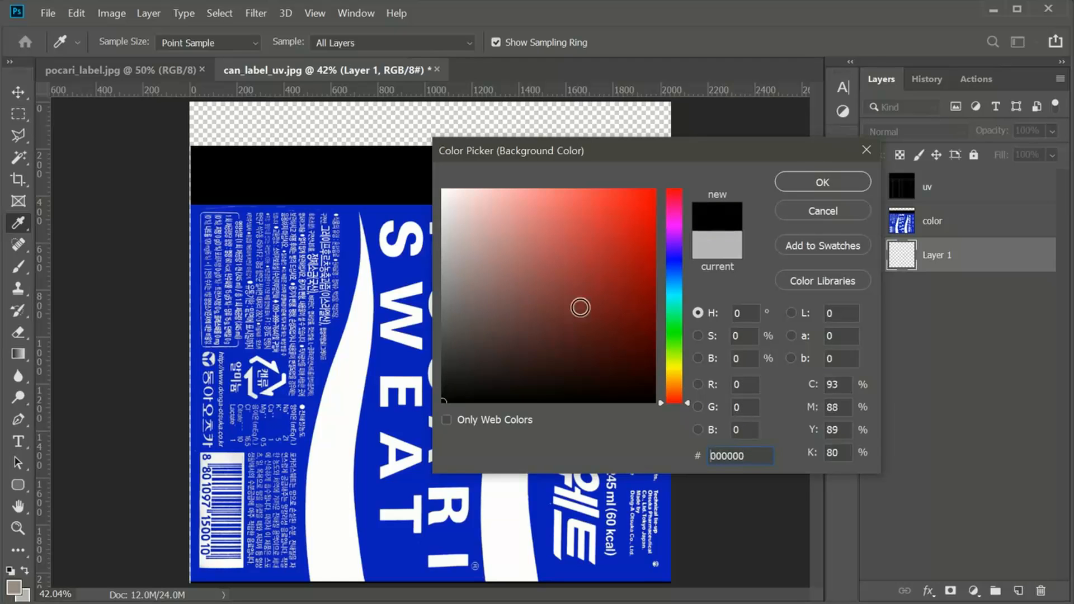
left_click(836, 191)
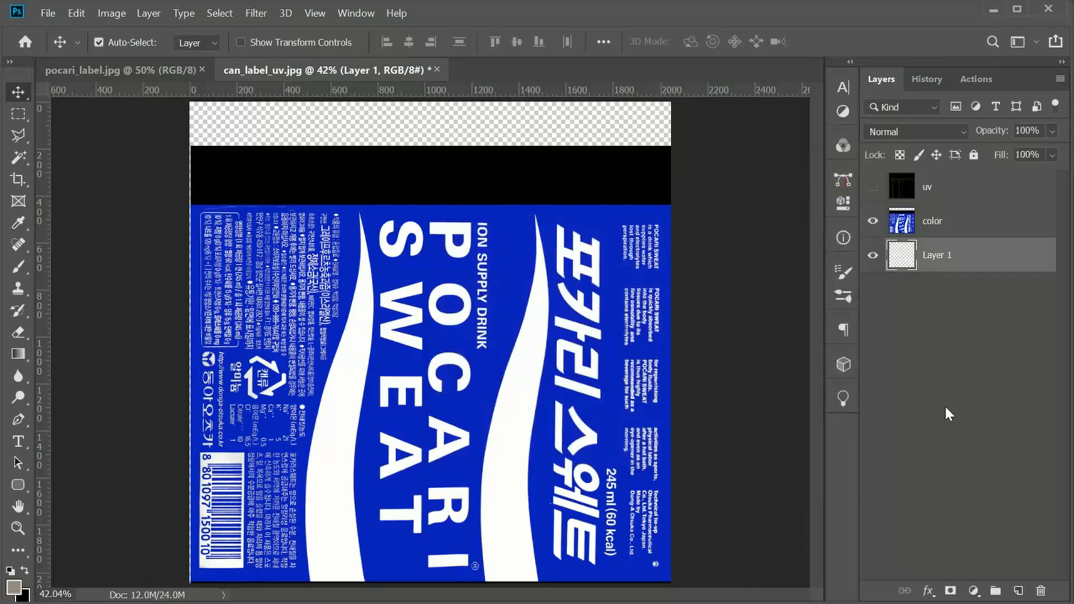
key("ctrl+Delete")
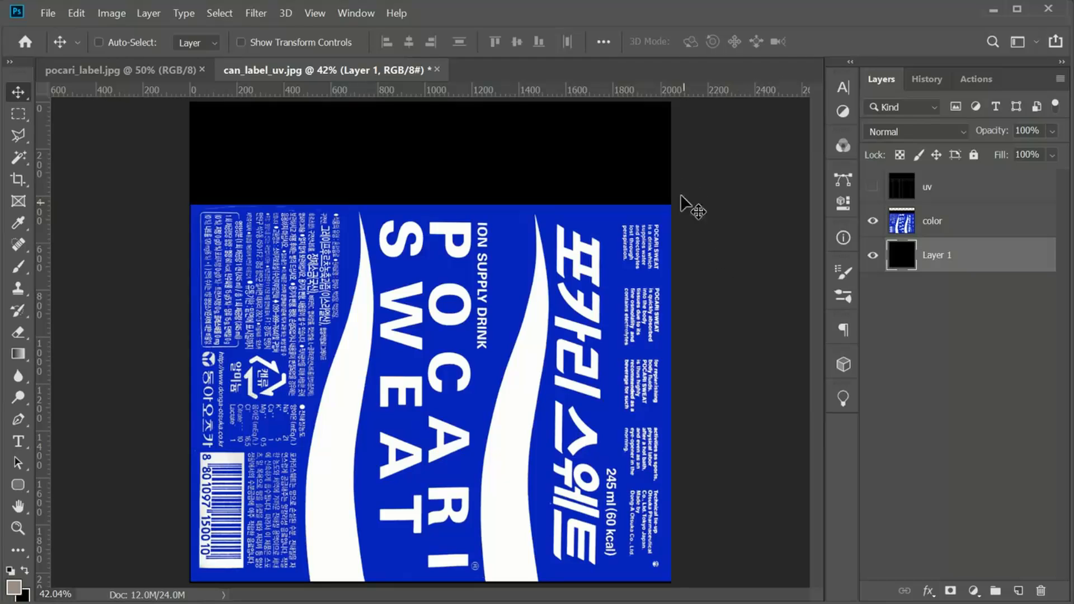
left_click(956, 385)
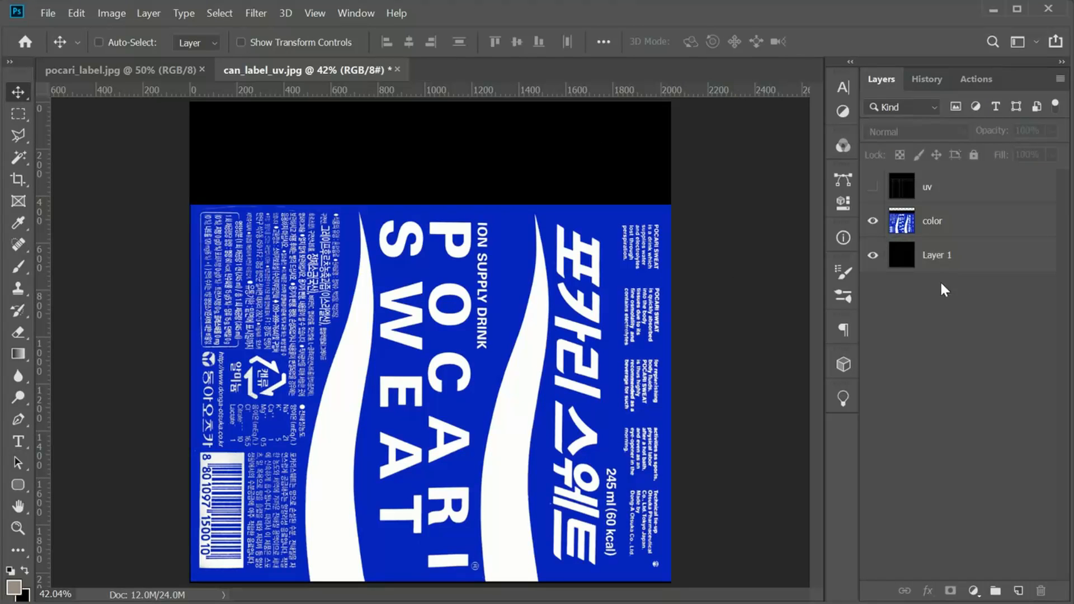
Save the layered document as can_label.psd in the sourceimages folder
left_click(49, 13)
left_click(91, 179)
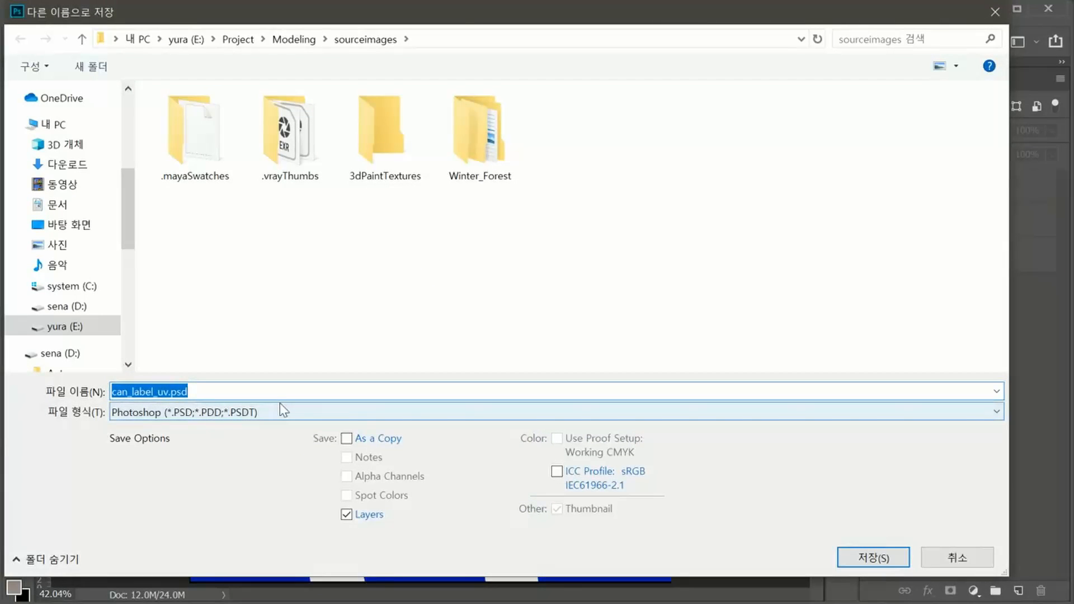
key("Right")
key("Left")
key("Left")
key("Left")
key("Left")
key("Left")
key("Left")
key("Delete")
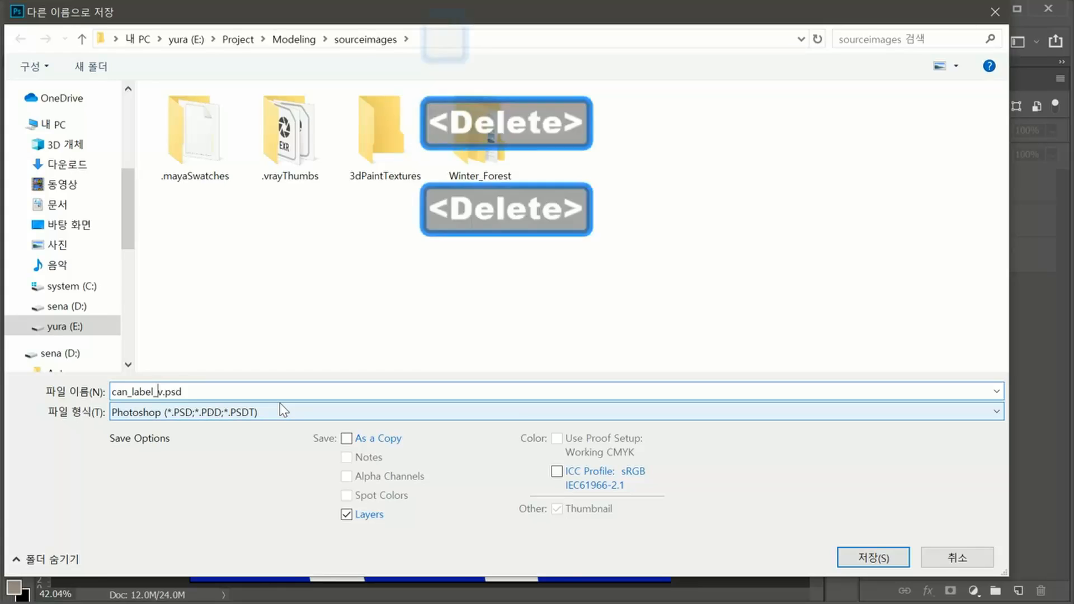
key("Delete")
key("BackSpace")
key("Return")
key("Return")
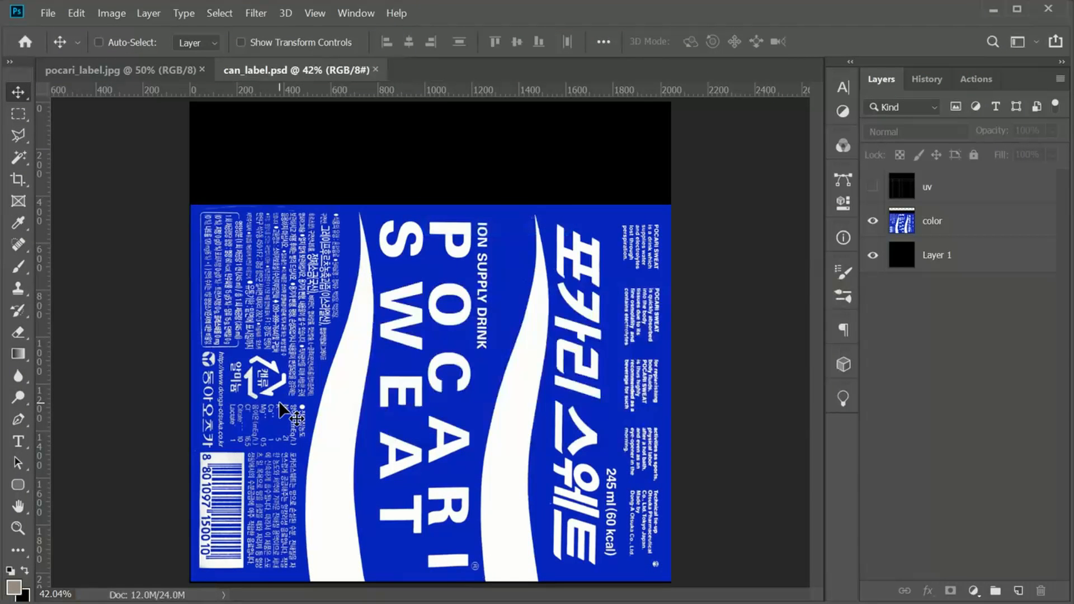
Save a JPEG copy of the label document as can_label_c.jpg in the sourceimages folder at maximum quality 12
key("ctrl+shift+s")
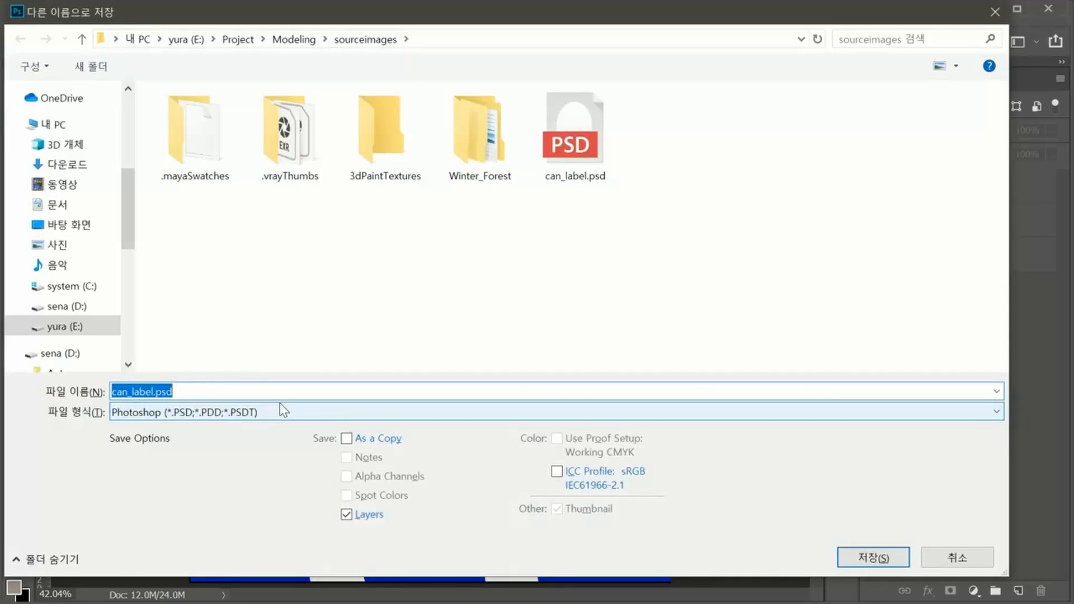
key("Right")
key("BackSpace")
key("BackSpace")
key("BackSpace")
key("BackSpace")
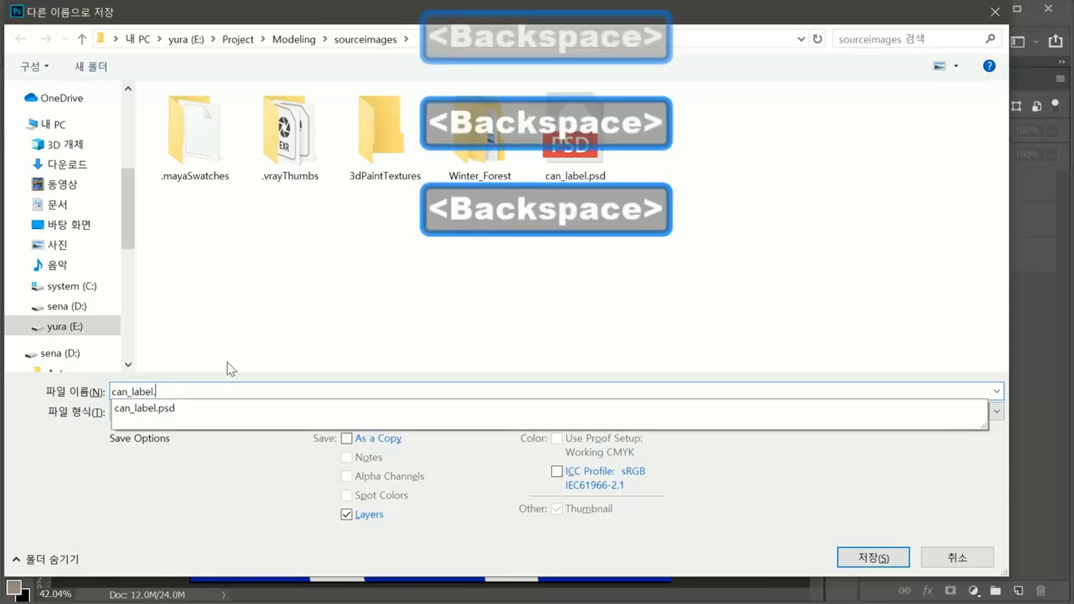
type("_c")
key("Tab")
key("j")
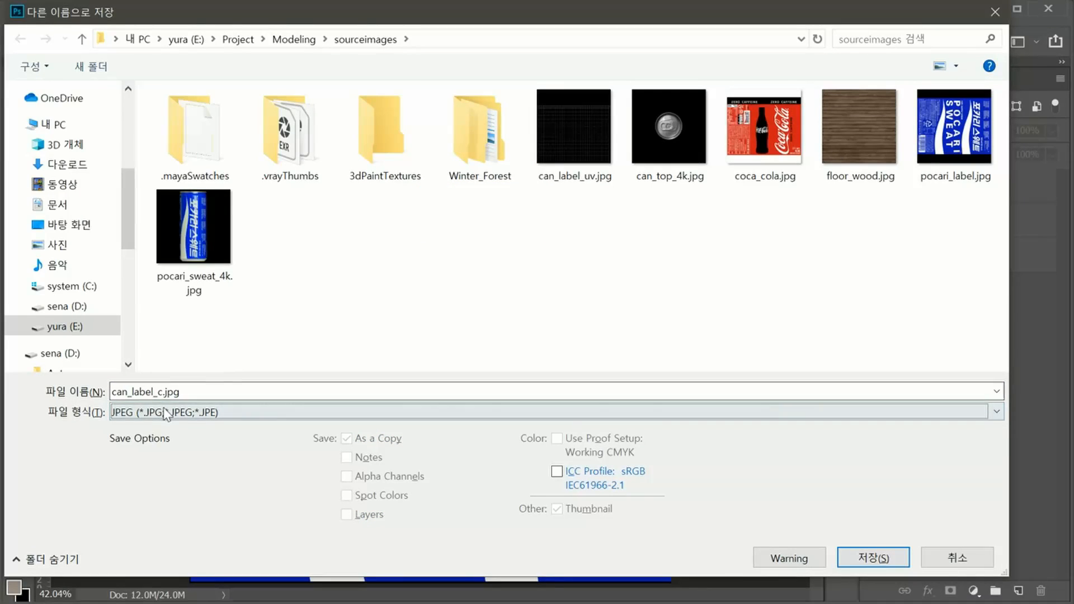
left_click(864, 559)
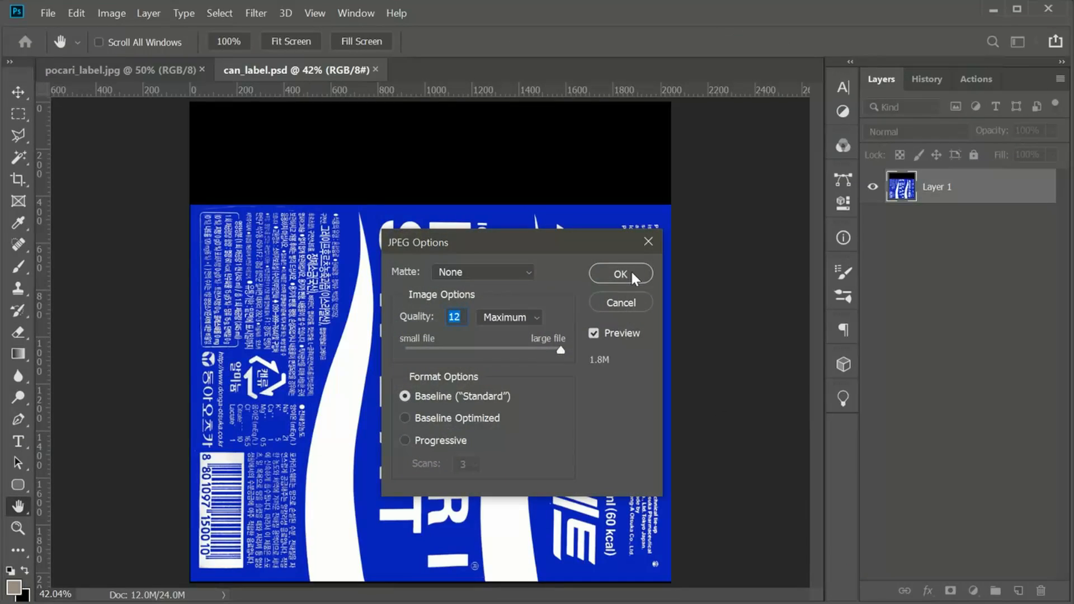
left_click(621, 274)
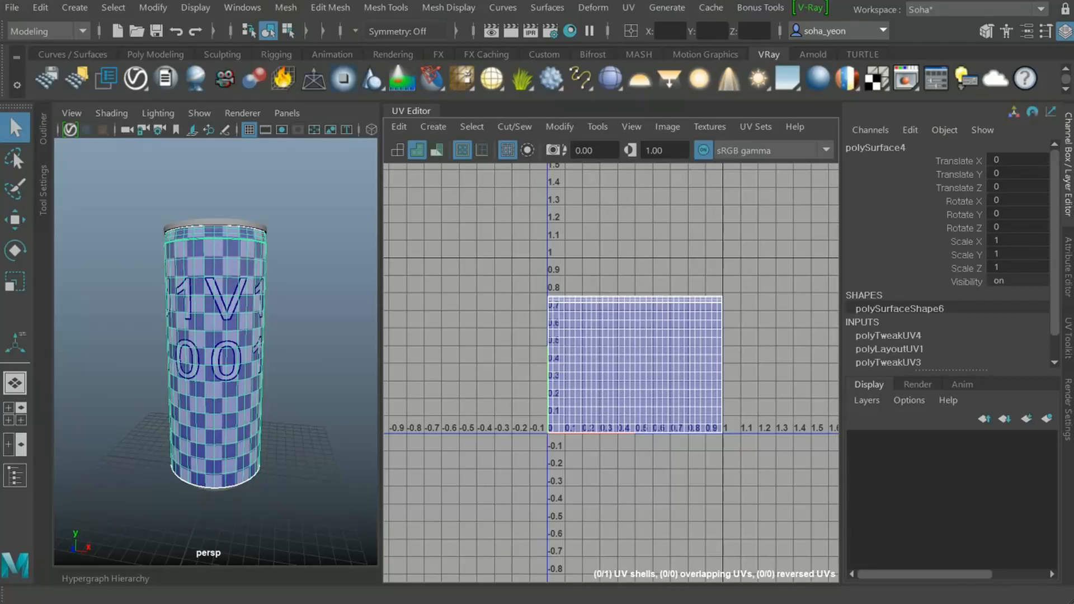
Switch to Maya, show the can body's attributes and collapse the UV Editor to enlarge the perspective view
left_click(307, 328)
left_click(221, 304)
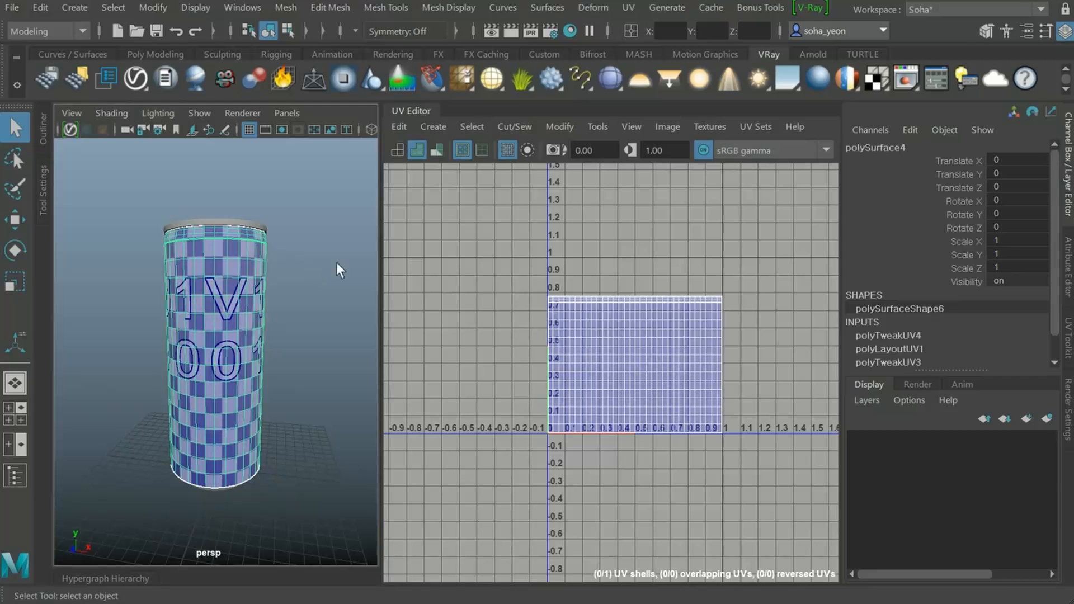
key("ctrl+a")
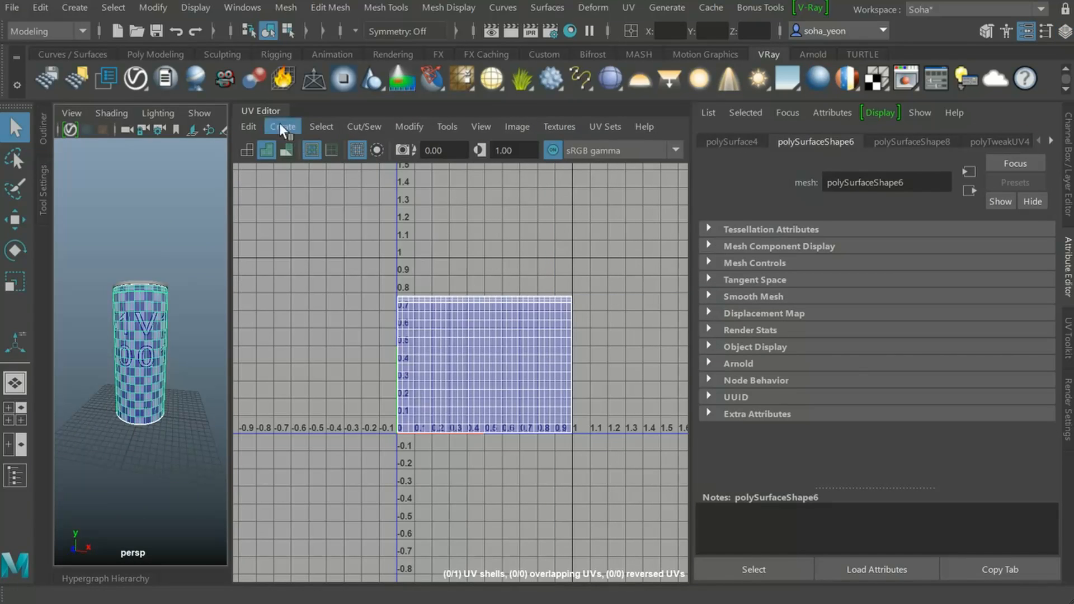
left_click(263, 113)
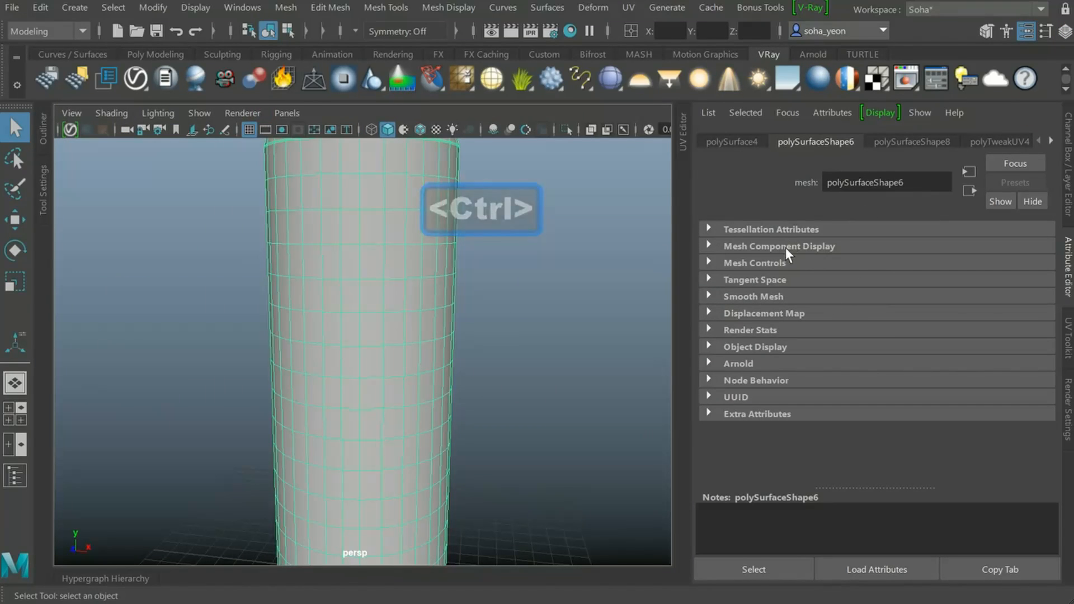
Delete the construction history of all the can's meshes
right_click_drag(525, 324, 434, 324, "alt")
left_click_drag(485, 302, 489, 300, "alt")
right_click_drag(489, 299, 437, 310, "alt")
left_click_drag(267, 240, 543, 526)
key("ctrl+a")
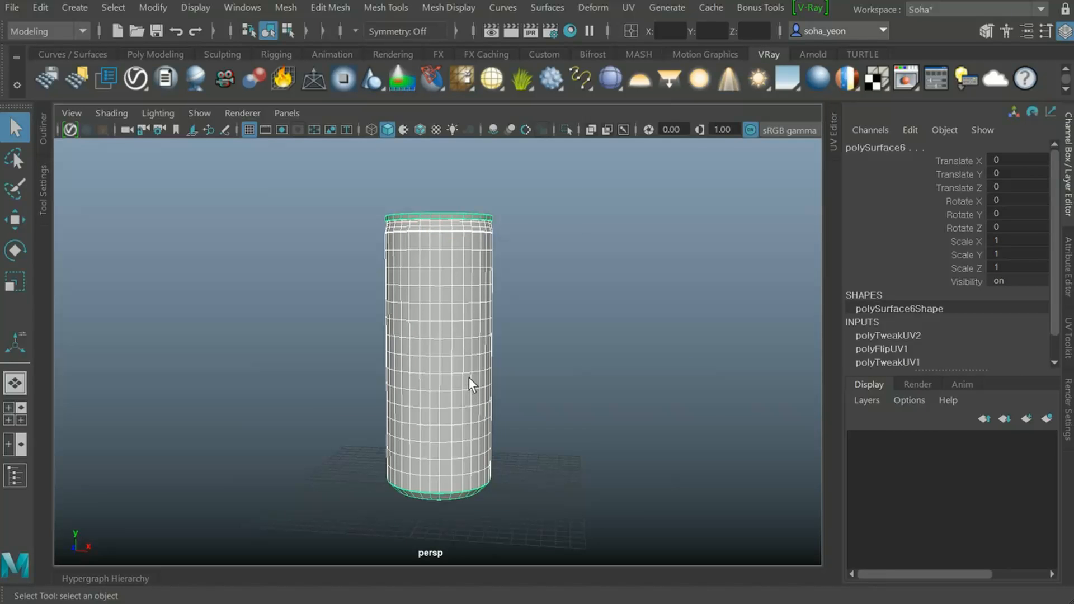
key("alt+d")
left_click(547, 341)
Assign a new V-Ray material to the can body and name it can
left_click(462, 318)
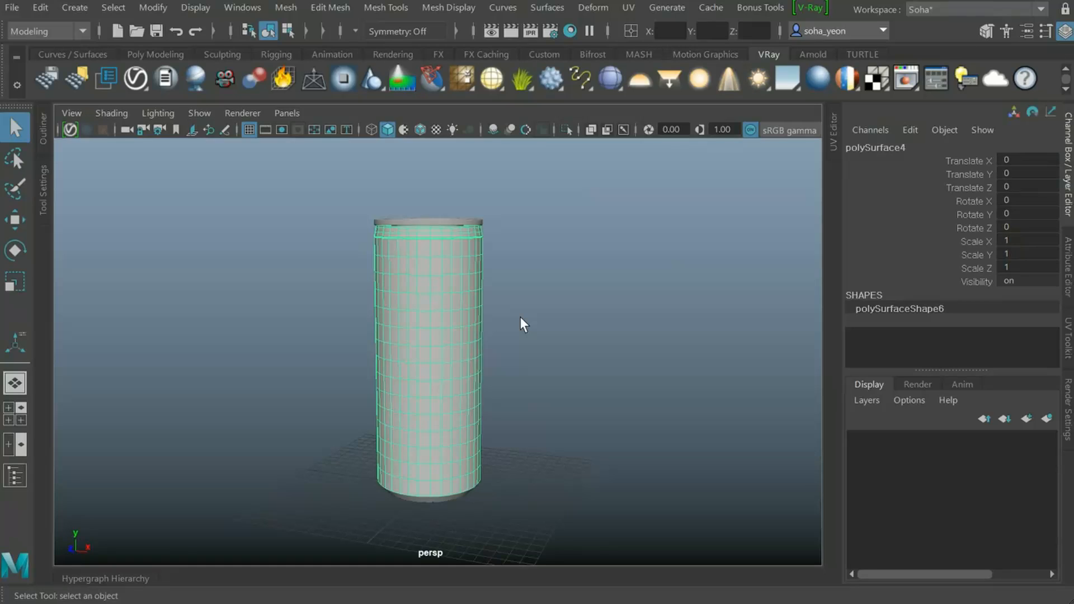
key("grave")
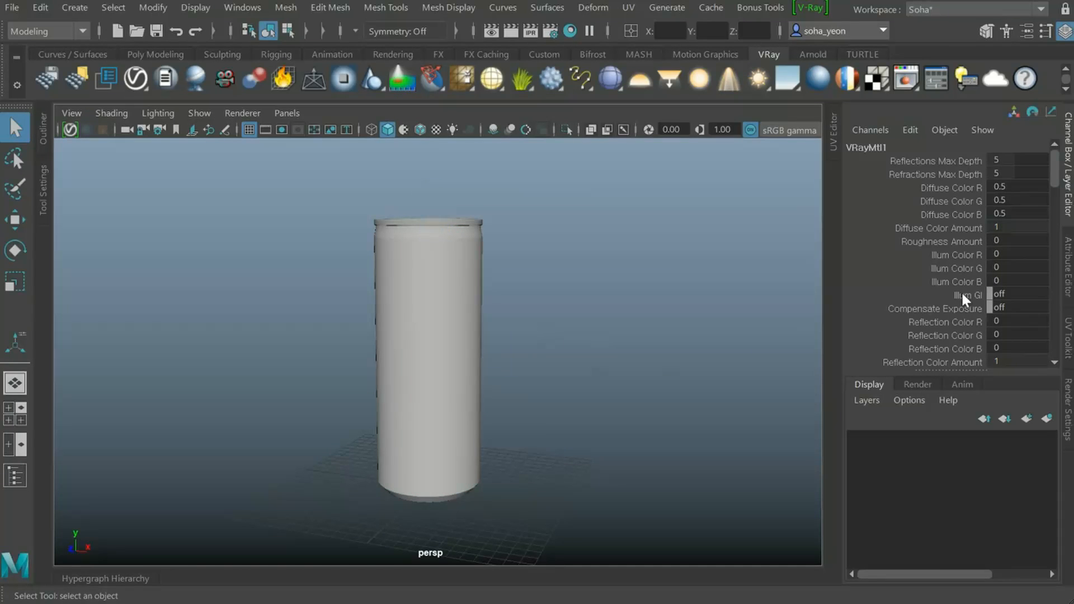
key("ctrl+a")
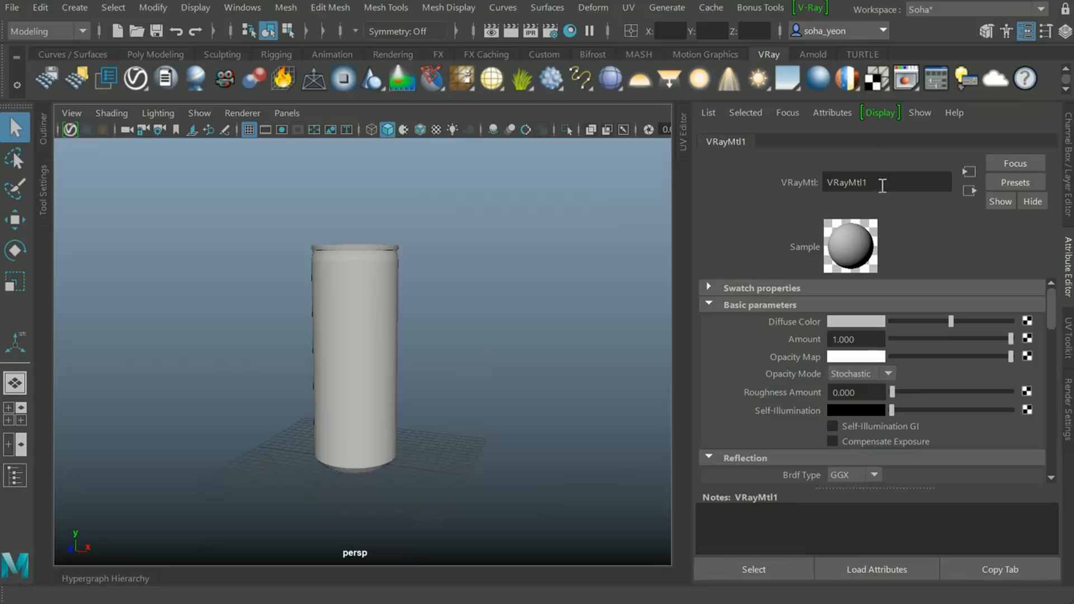
type("can")
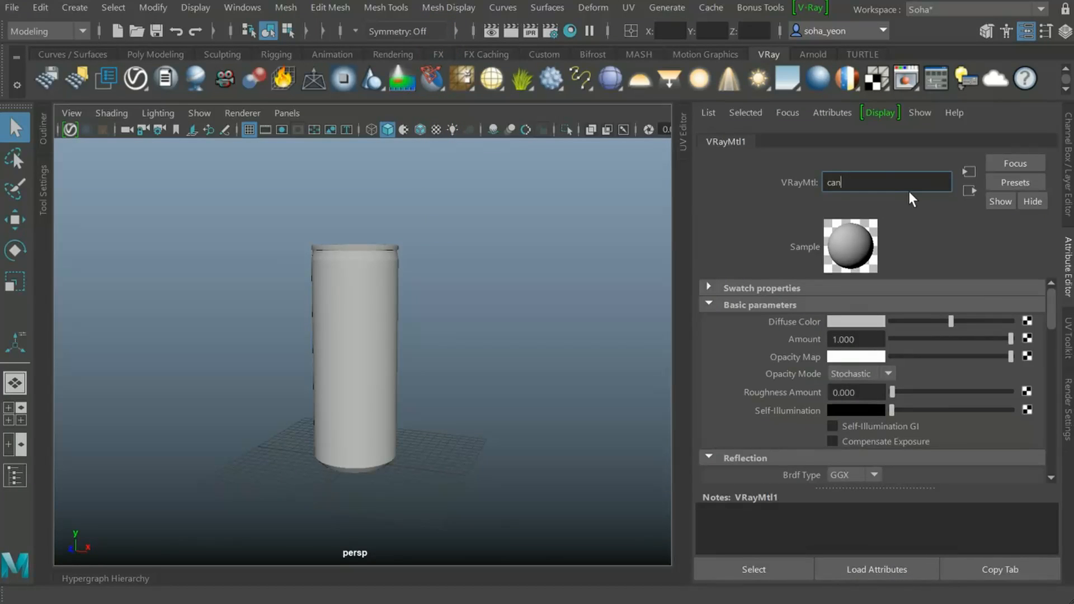
left_click(501, 355)
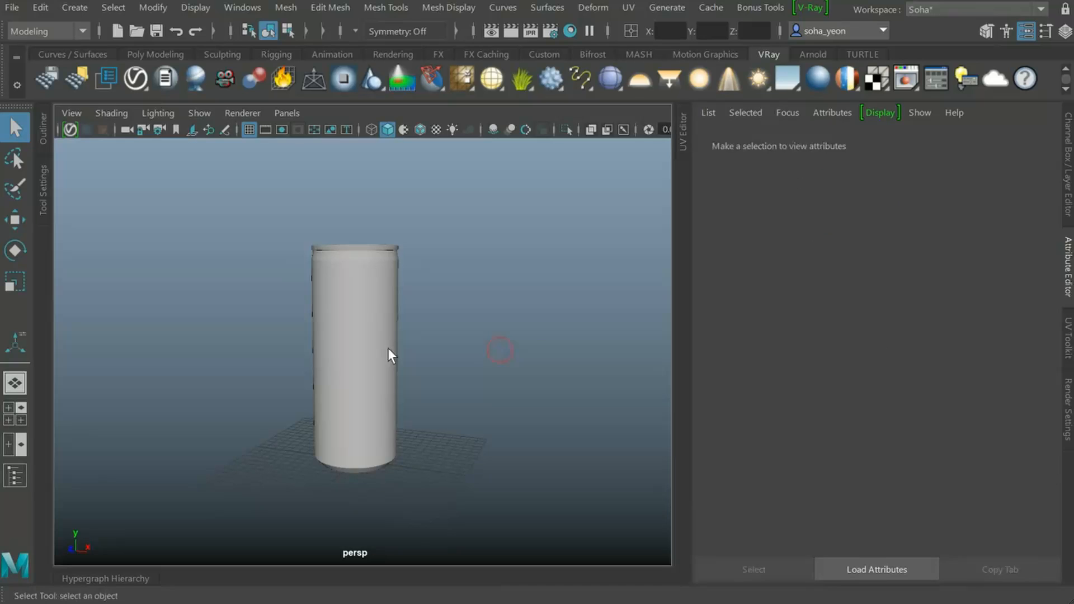
Check the can body's material among the scene materials in the Hypershade, then close that window
left_click(376, 348)
mouse_move(366, 302)
right_mouse_down()
mouse_move(376, 351)
mouse_move(370, 306)
right_mouse_up()
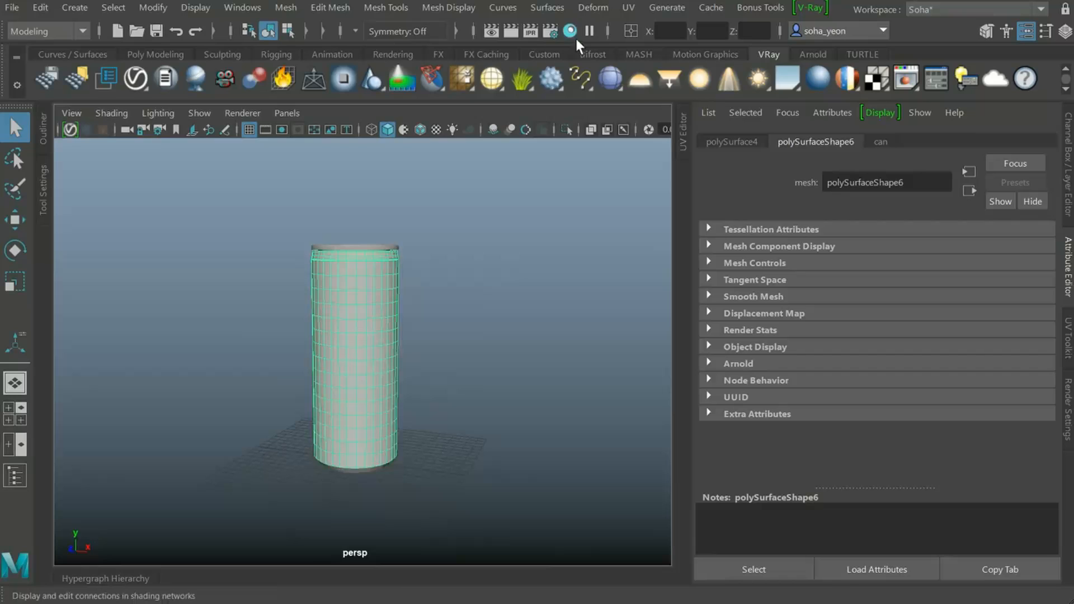
left_click(571, 31)
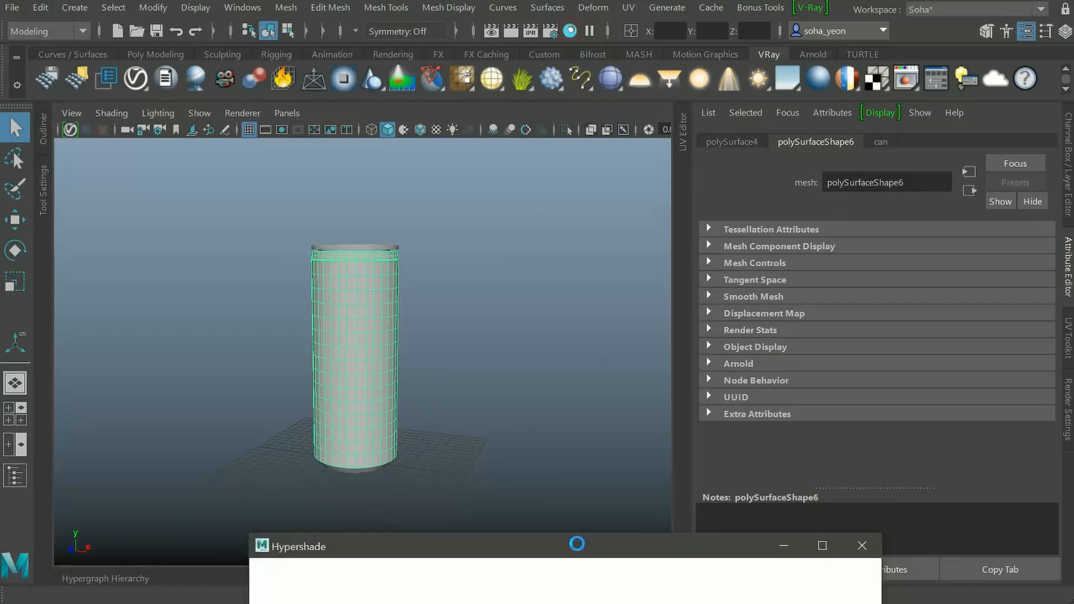
left_click_drag(581, 551, 509, 252)
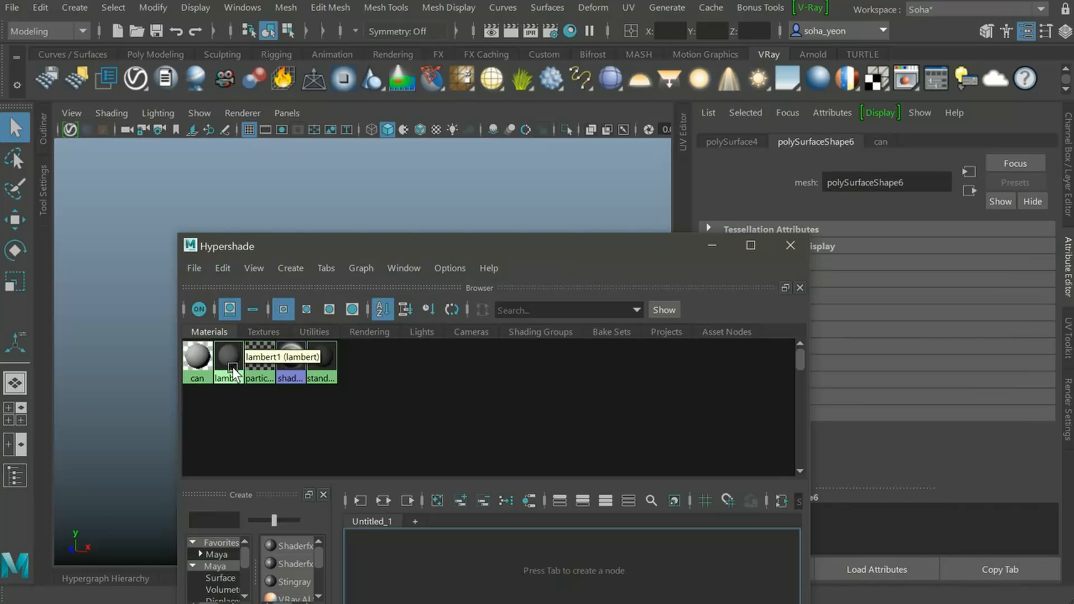
left_click(790, 245)
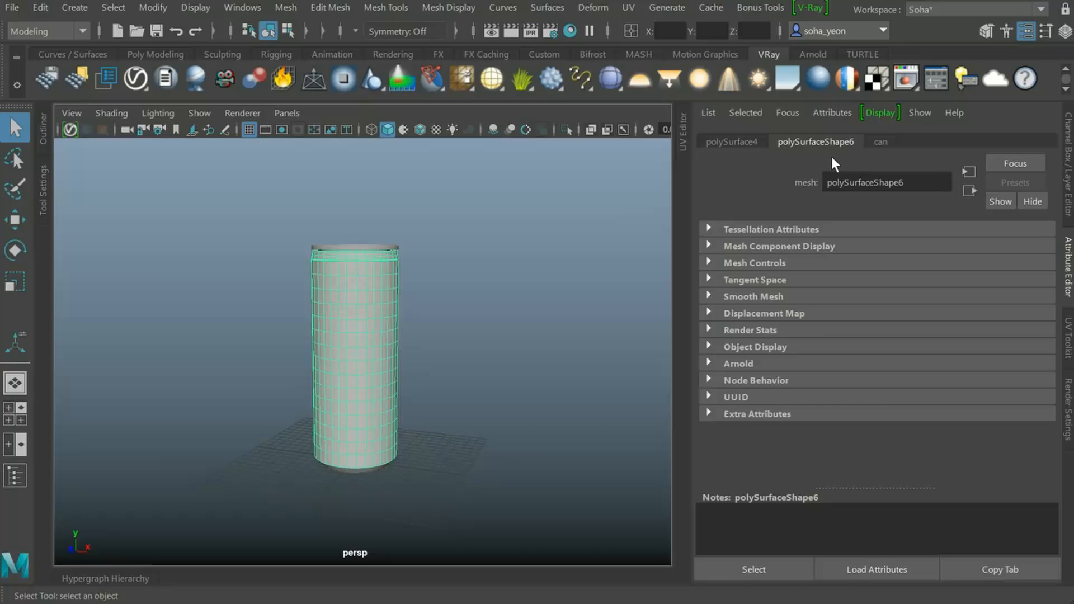
Rename the can body's V-Ray material as can_base_s
left_click(881, 144)
left_click(877, 177)
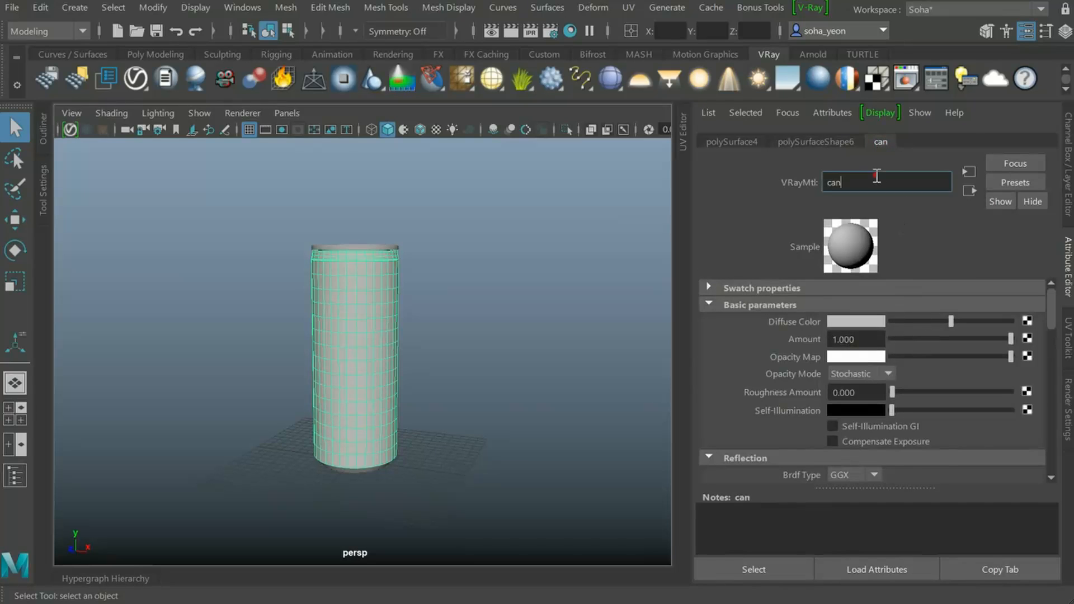
type("_bas")
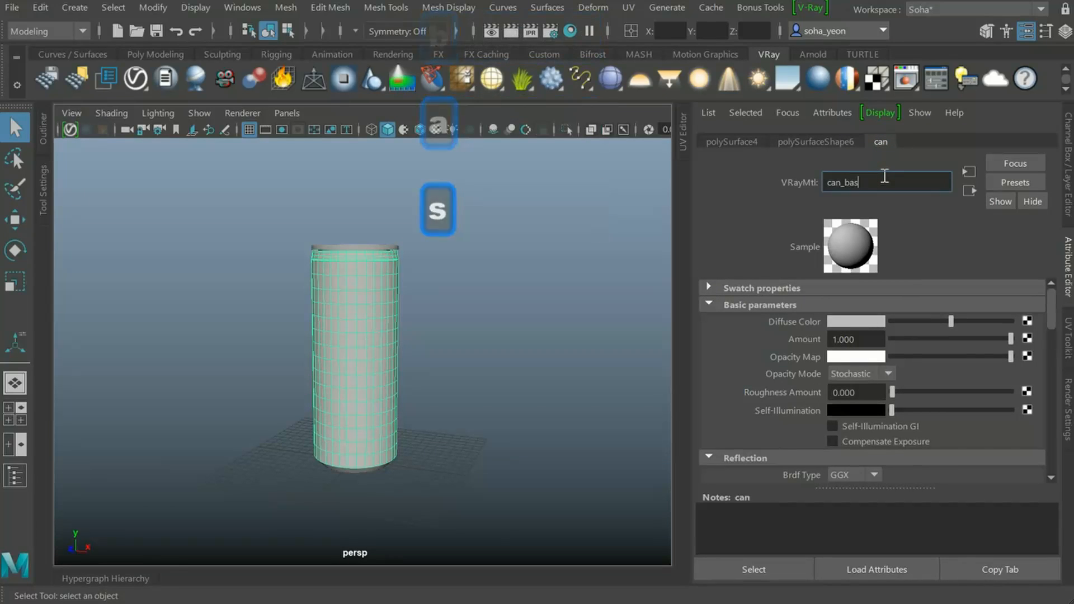
type("e_s")
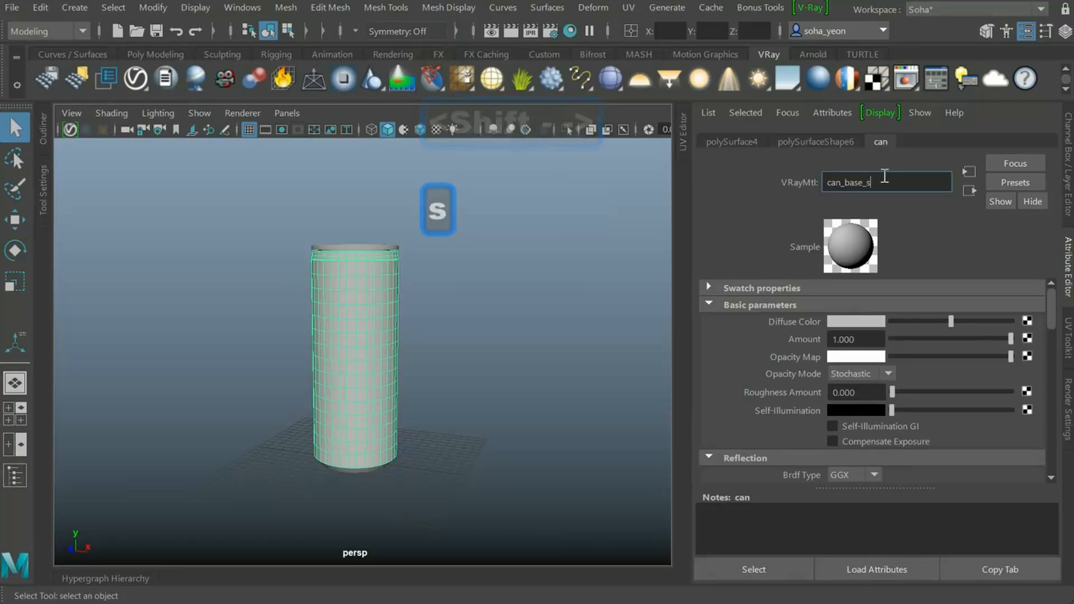
key("Return")
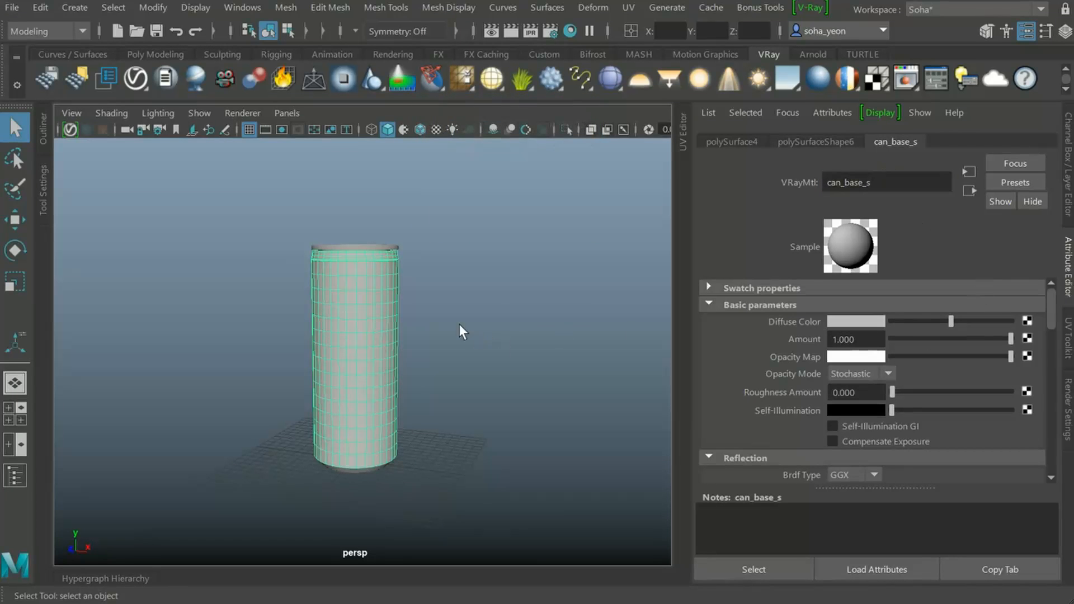
left_click_drag(463, 331, 448, 307, "alt")
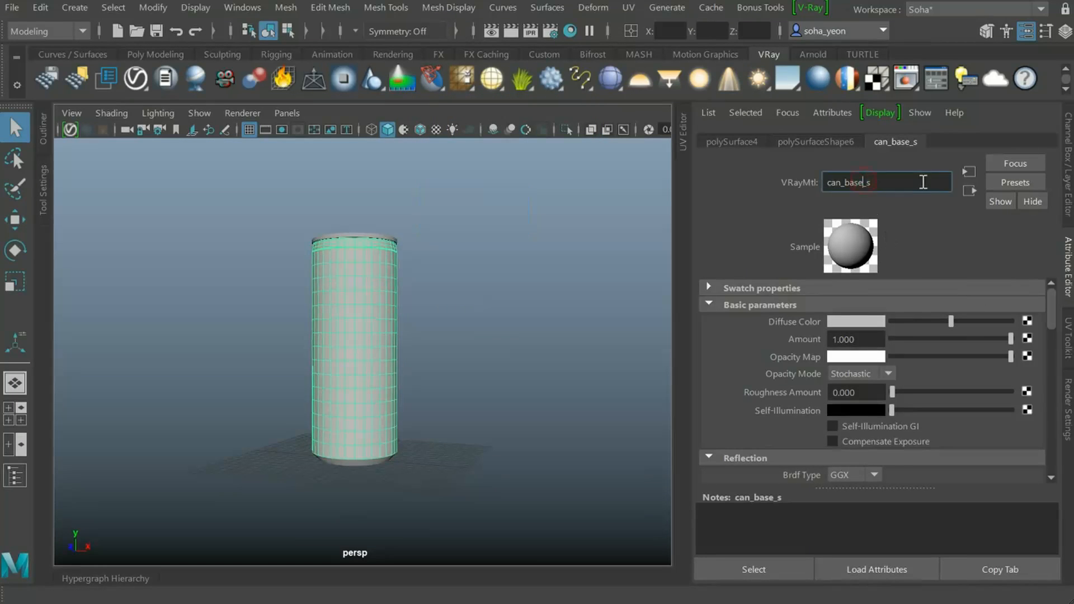
Rename the can body's V-Ray material as can_label_s
key("BackSpace")
key("BackSpace")
key("BackSpace")
key("BackSpace")
type("label")
key("Return")
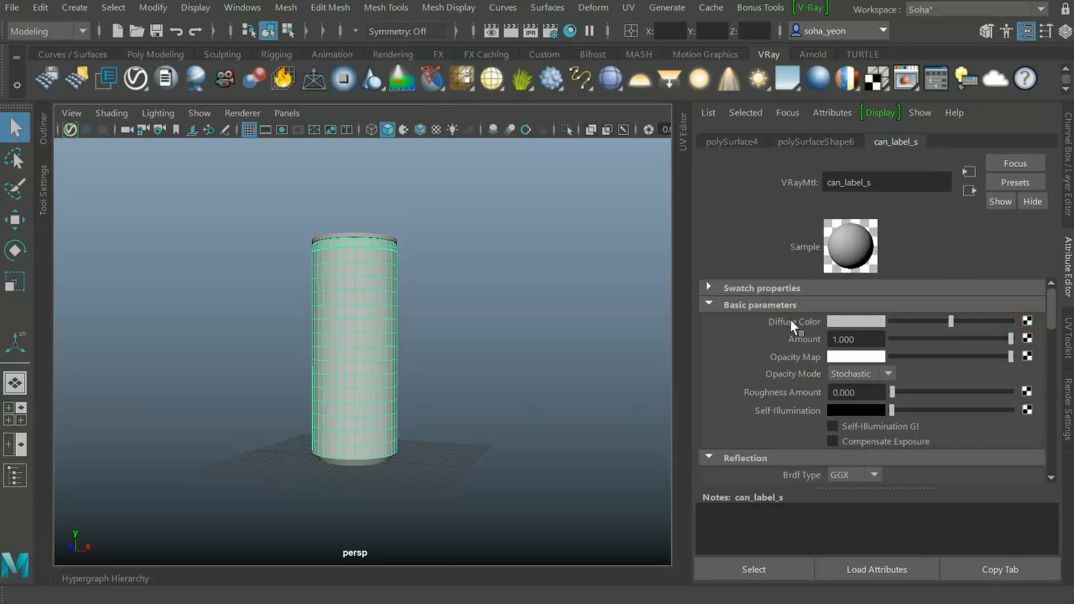
Connect a File texture to the diffuse colour of can_label_s and load can_label_c.jpg from the sourceimages folder
left_click(1028, 321)
left_click_drag(487, 516, 588, 145)
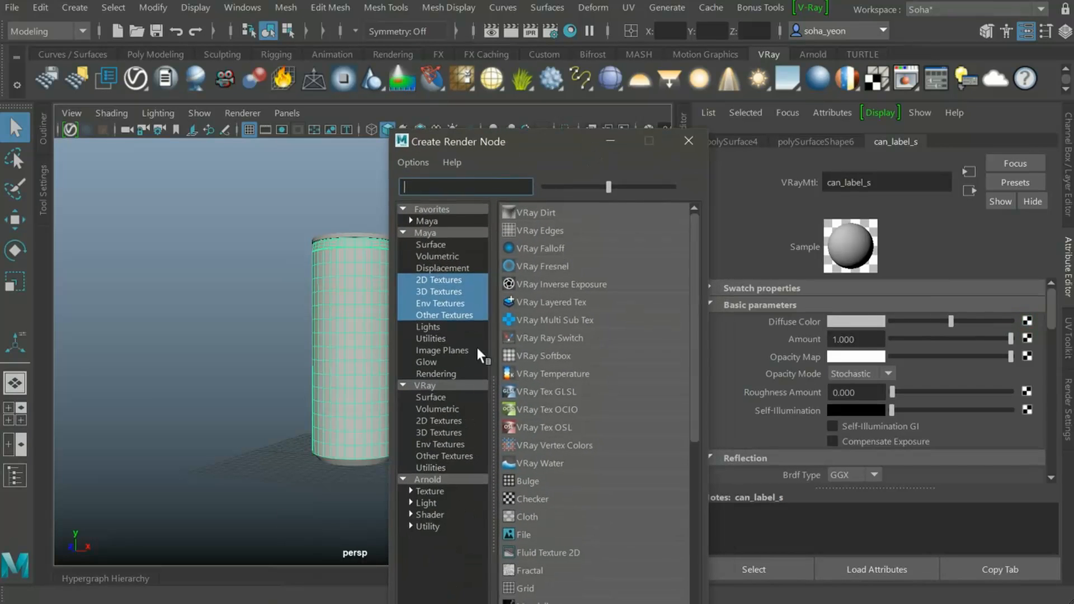
left_click(524, 535)
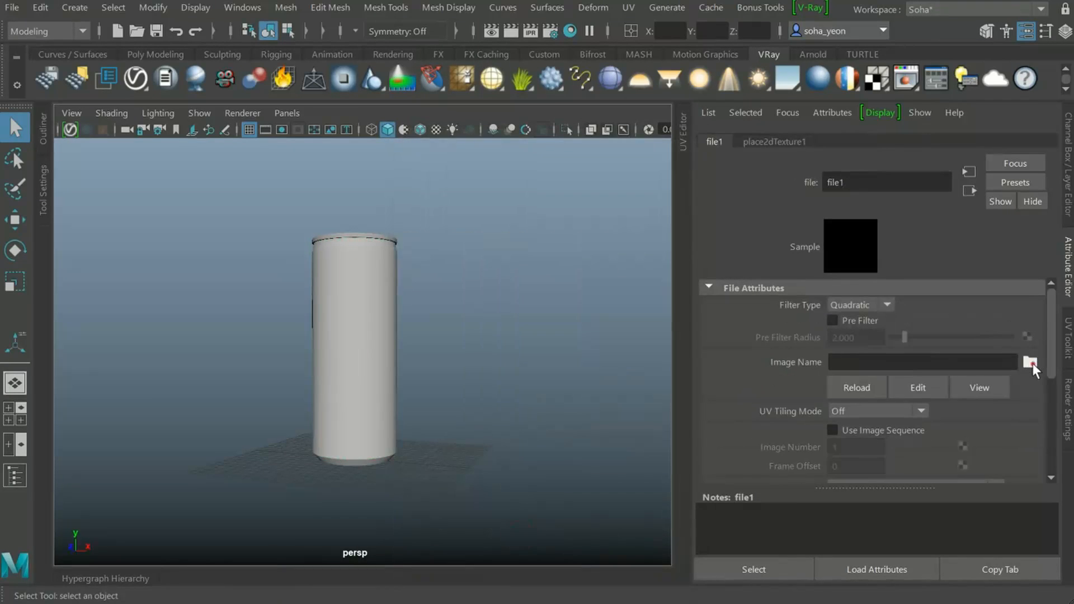
left_click(1031, 362)
left_click(308, 227)
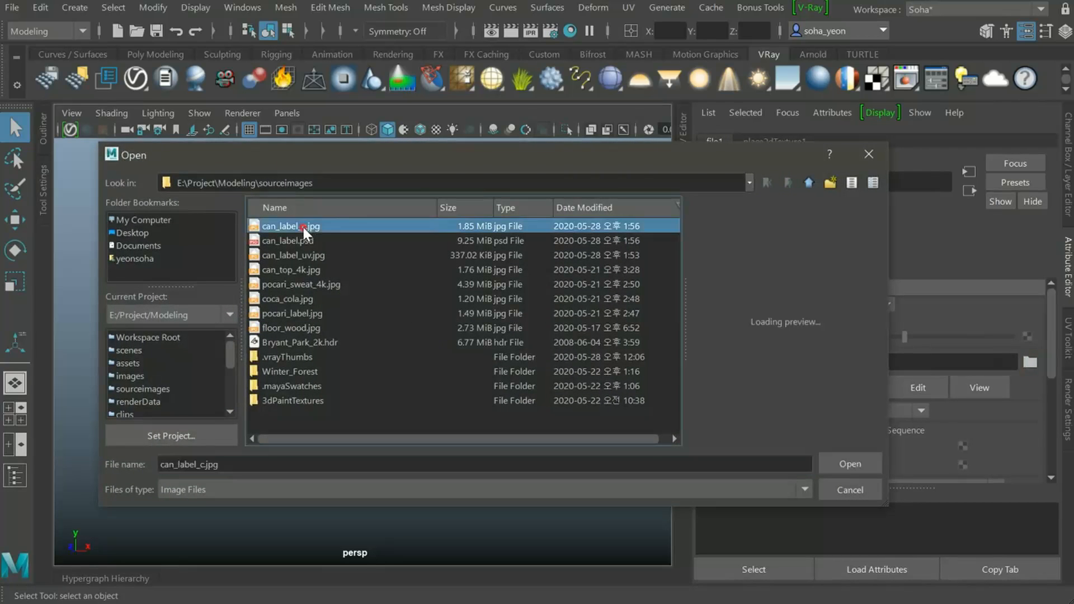
left_click(851, 464)
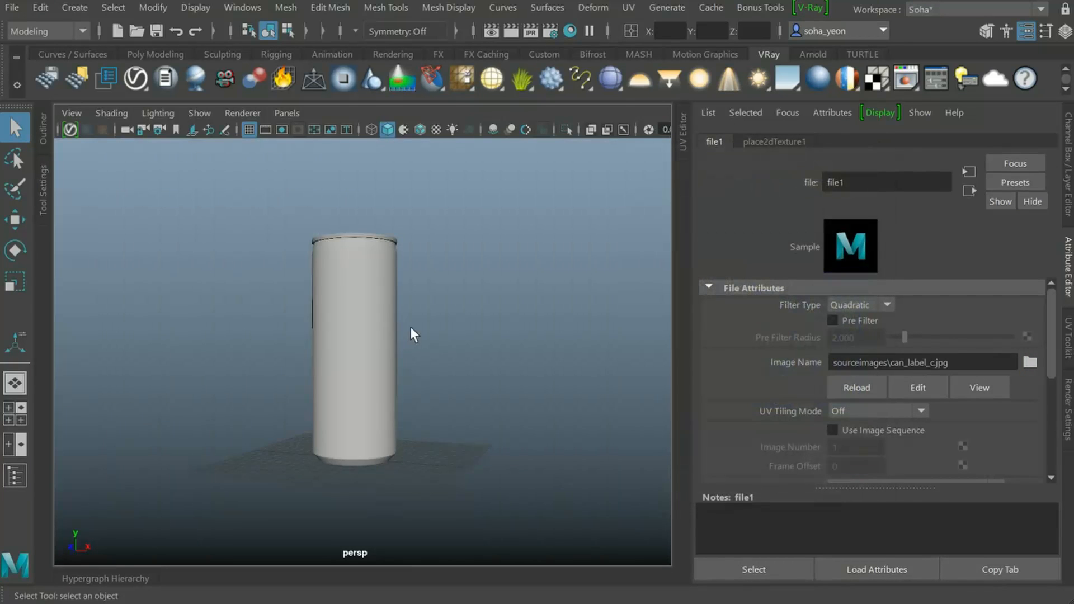
Turn on textured display in the perspective view and inspect the label on the can
left_click(377, 343)
key("6")
left_click(453, 339)
left_click_drag(453, 342, 451, 277, "alt")
Assign a new V-Ray material to the can's lid and bottom mesh and name it can_base_S
left_click(400, 239)
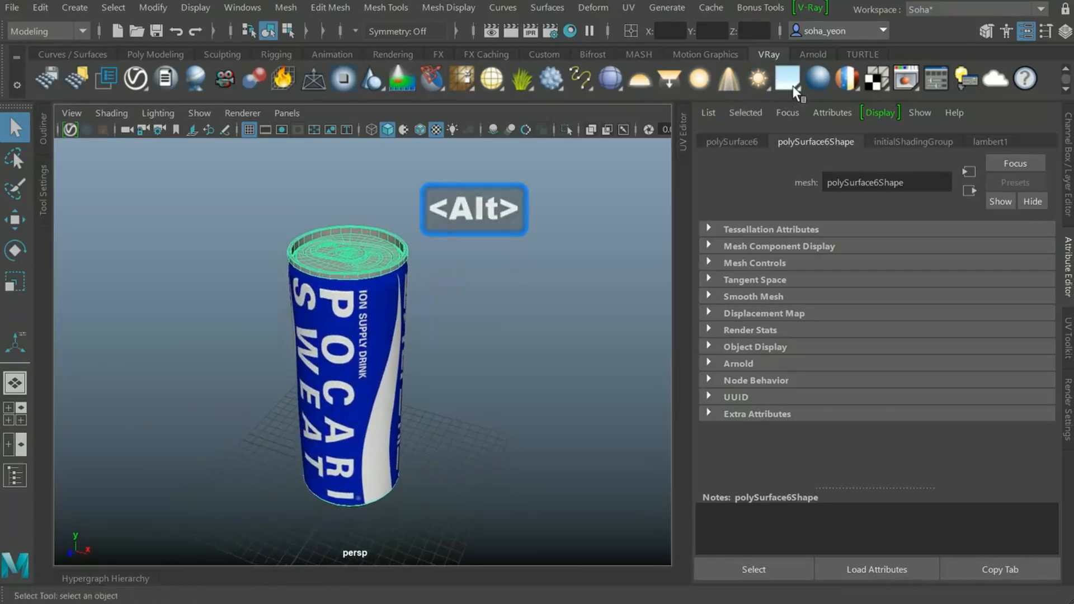
left_click(818, 79)
double_click(889, 182)
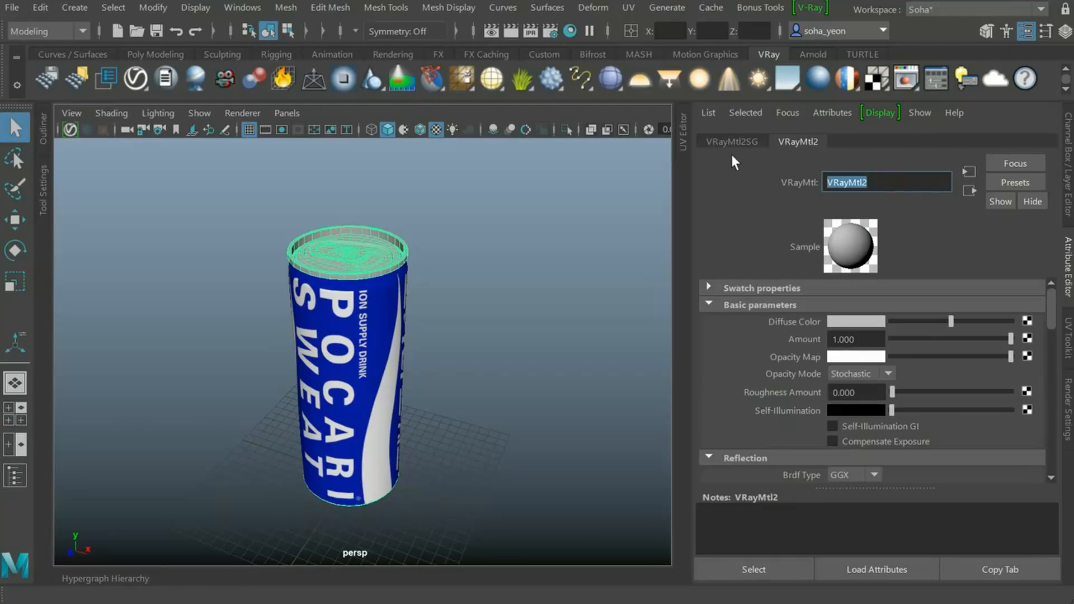
type("can_base")
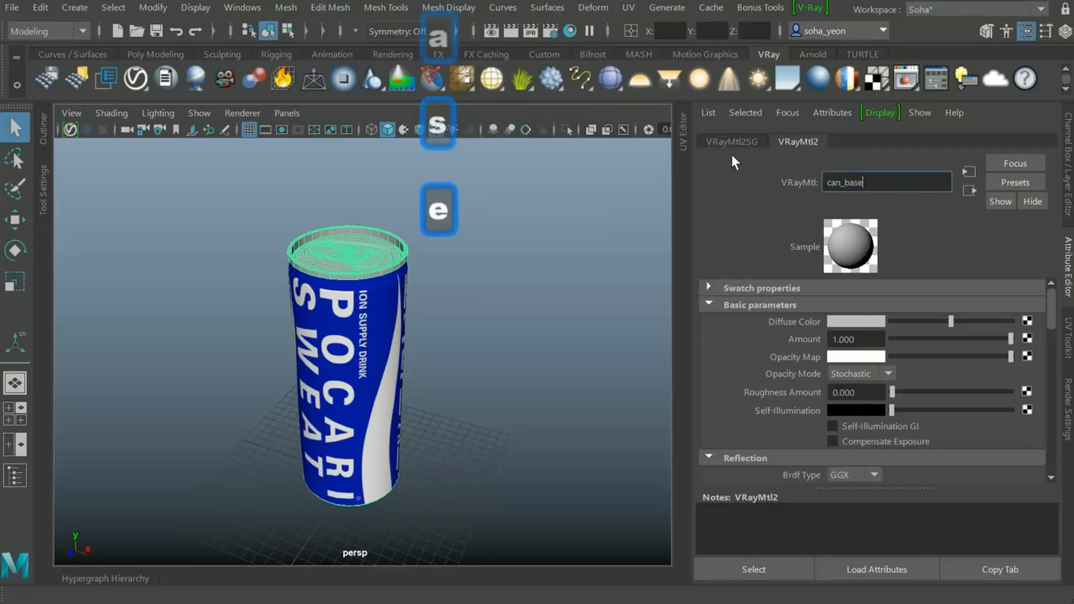
type("_S")
key("Return")
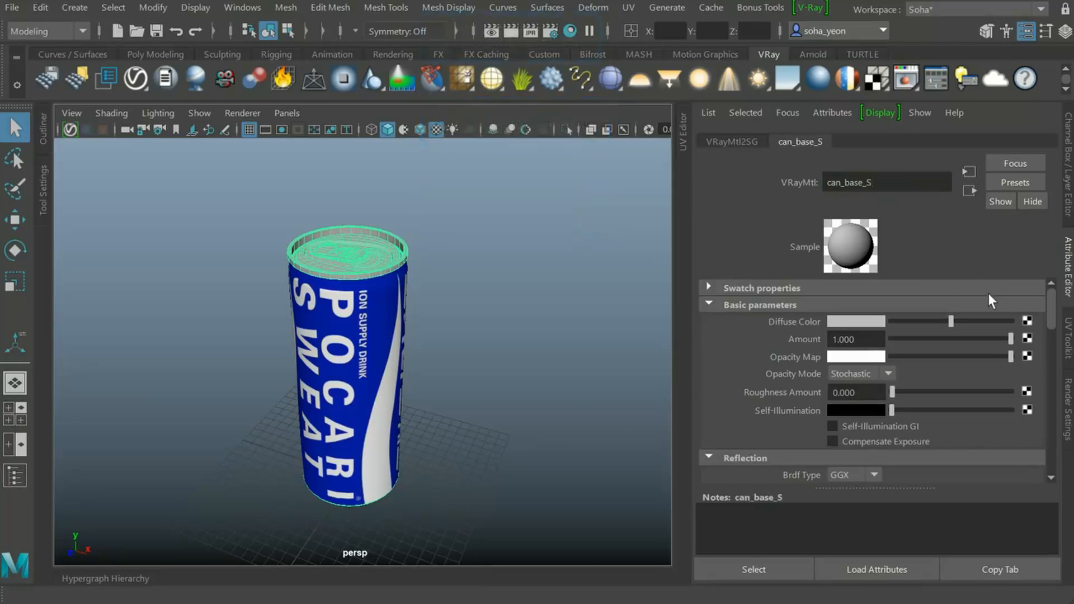
Set the reflection colour of can_base_S to full white
left_click_drag(497, 364, 464, 330, "alt")
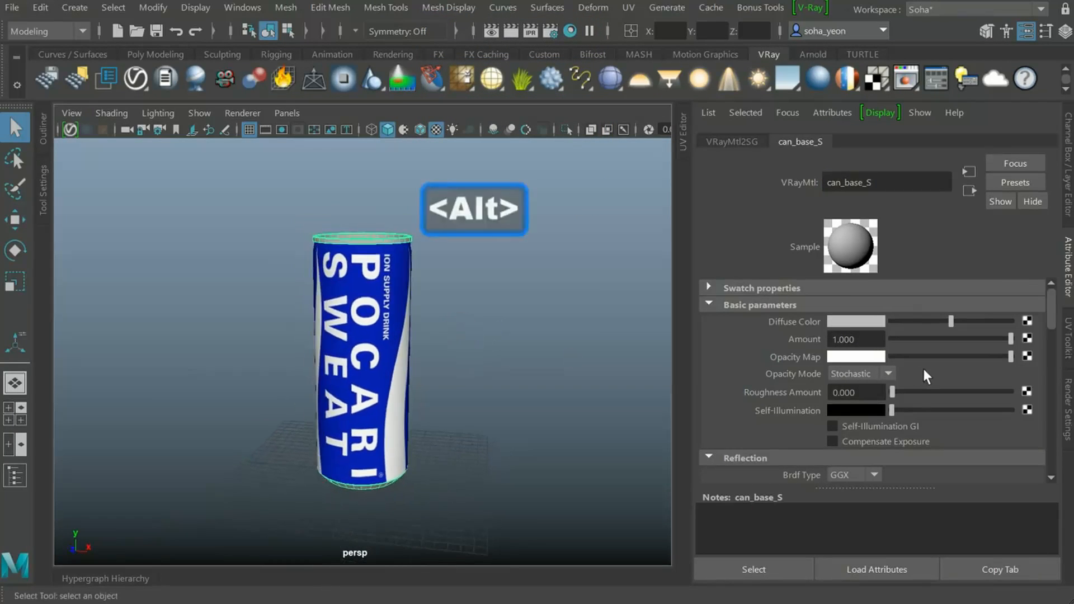
scroll(930, 391, "down", 3)
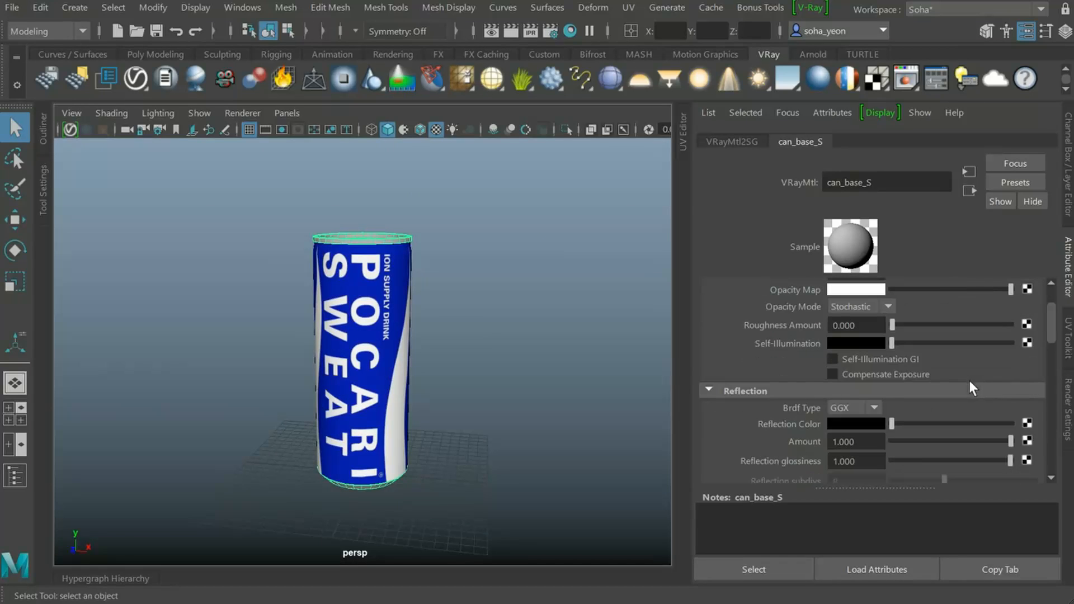
scroll(973, 388, "down", 2)
left_click_drag(893, 391, 1035, 395)
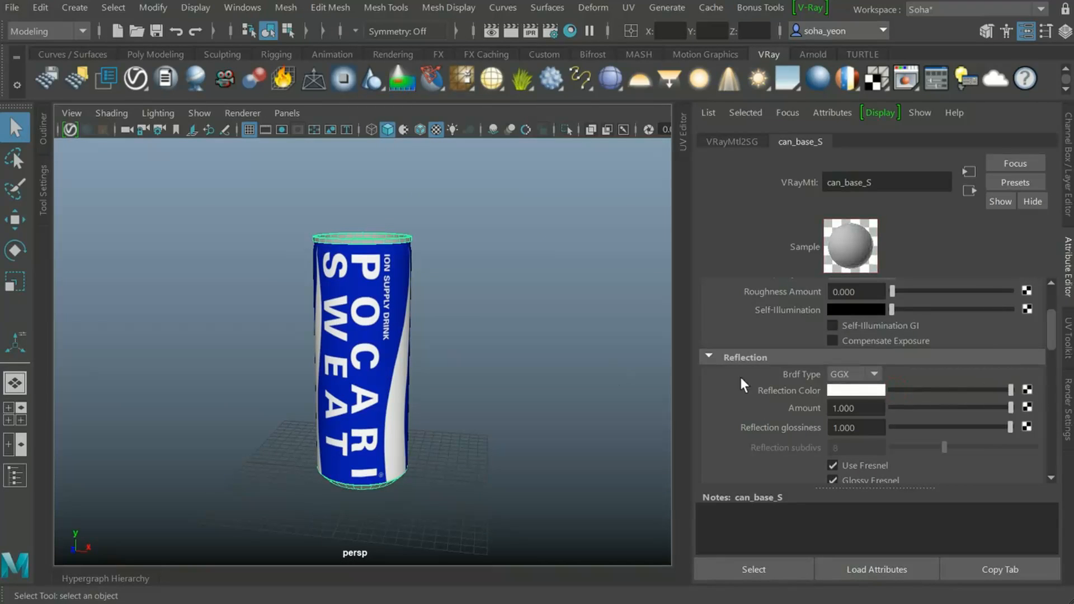
Lower the reflection glossiness of can_base_S to about 0.659
left_click_drag(497, 339, 493, 369, "alt")
scroll(997, 418, "down", 2)
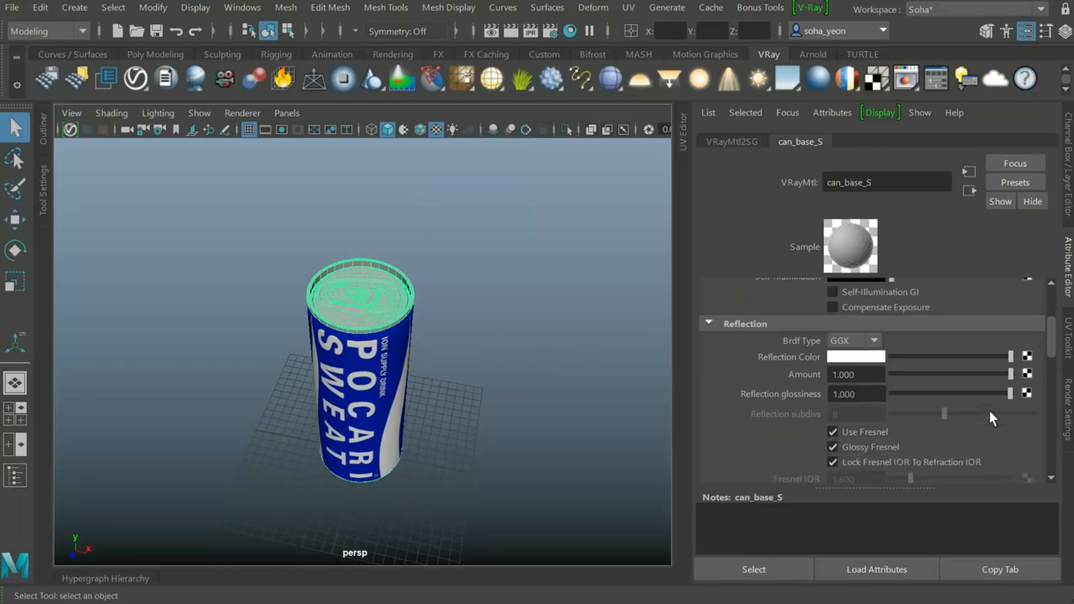
scroll(990, 412, "down", 2)
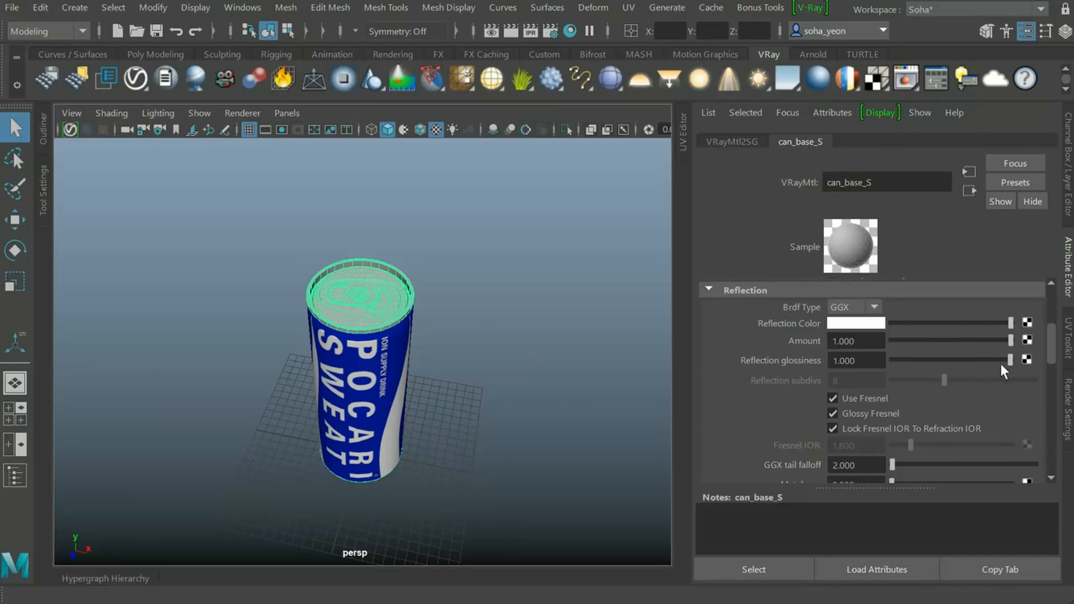
left_click_drag(1009, 361, 987, 369)
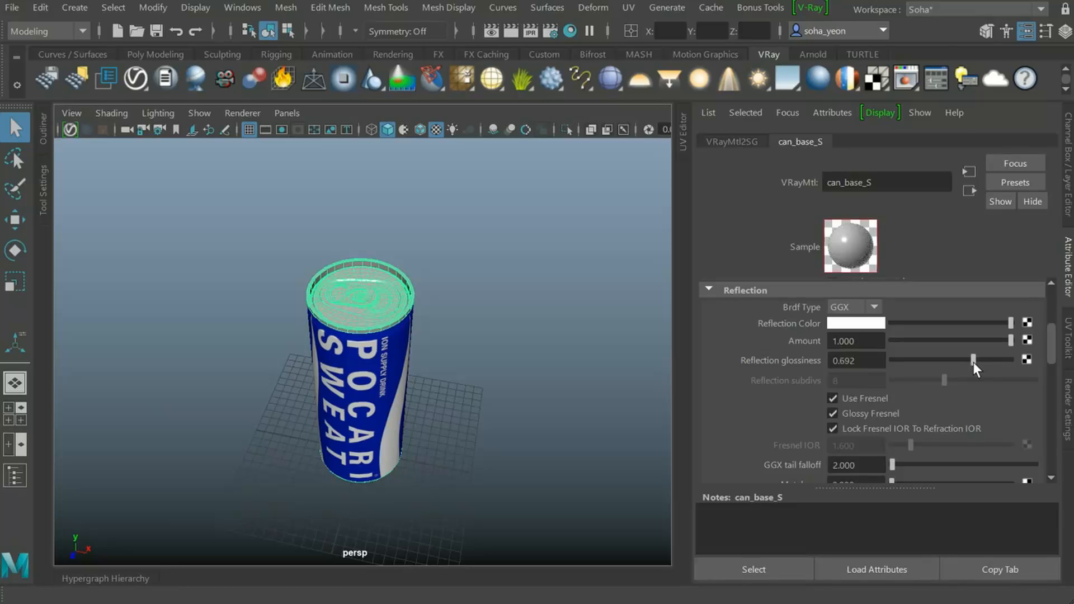
left_click_drag(974, 370, 971, 369)
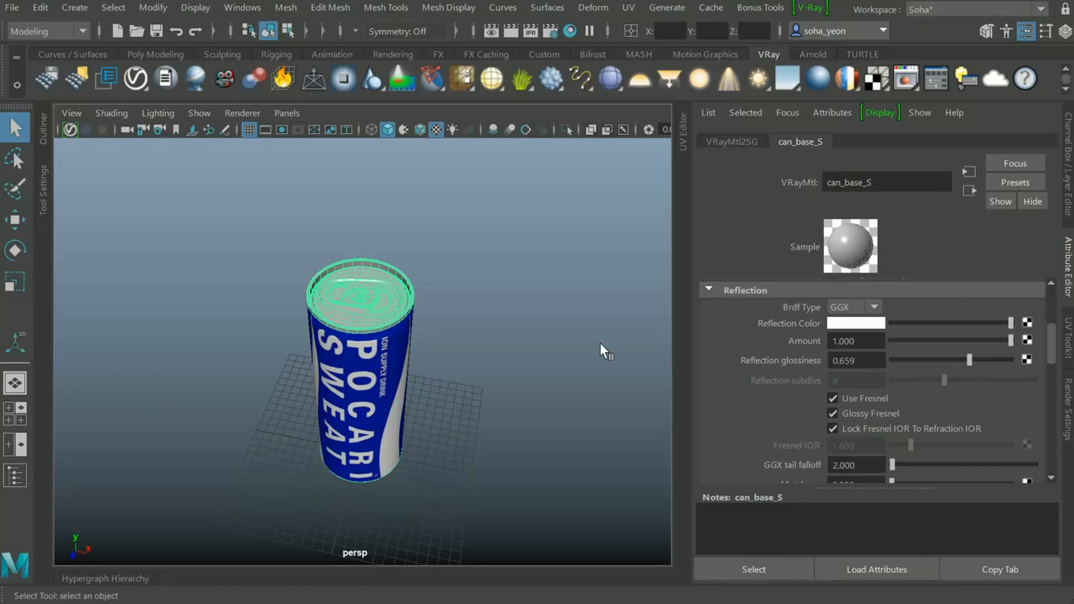
Set the metalness of can_base_S to 1.000 and deselect the lid and bottom mesh
left_click_drag(600, 352, 547, 326, "alt")
scroll(986, 403, "down", 3)
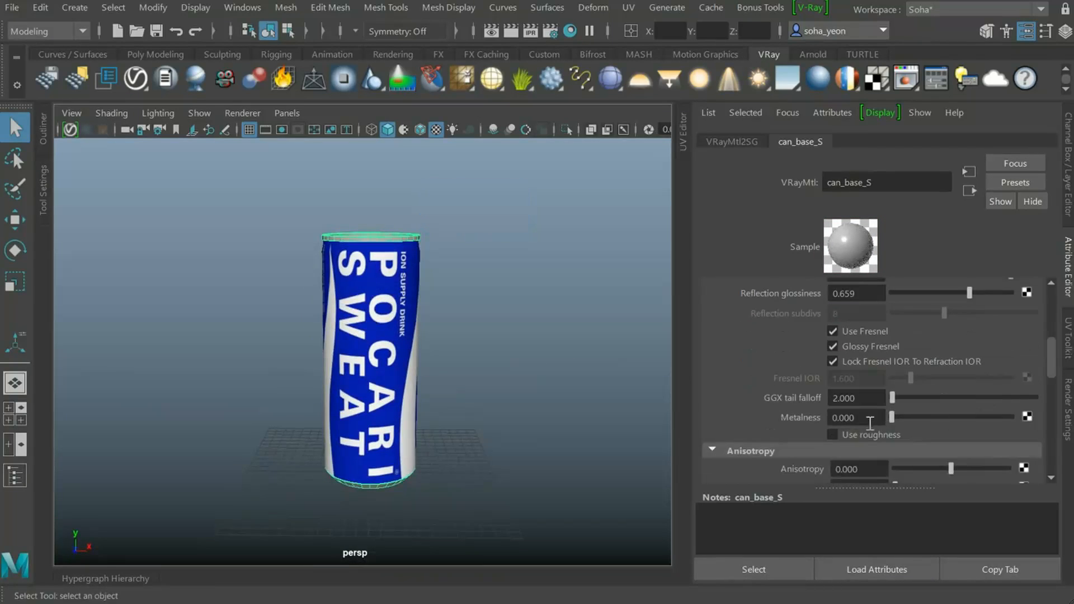
left_click_drag(895, 417, 1031, 419)
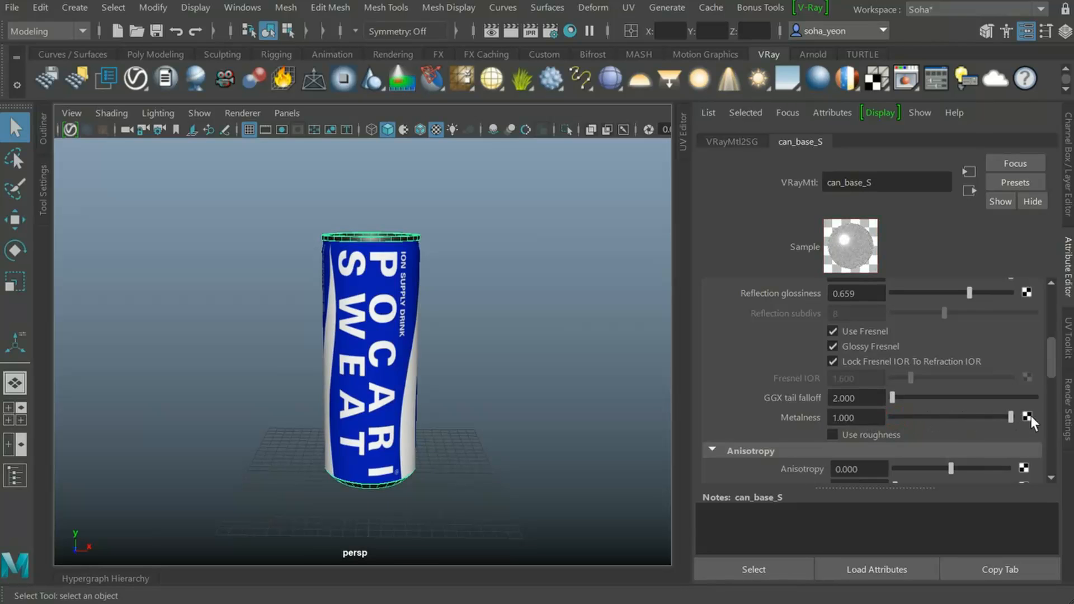
mouse_move(413, 330)
left_mouse_down("alt")
mouse_move(407, 386)
mouse_move(415, 324)
left_mouse_up("alt")
left_click(460, 357)
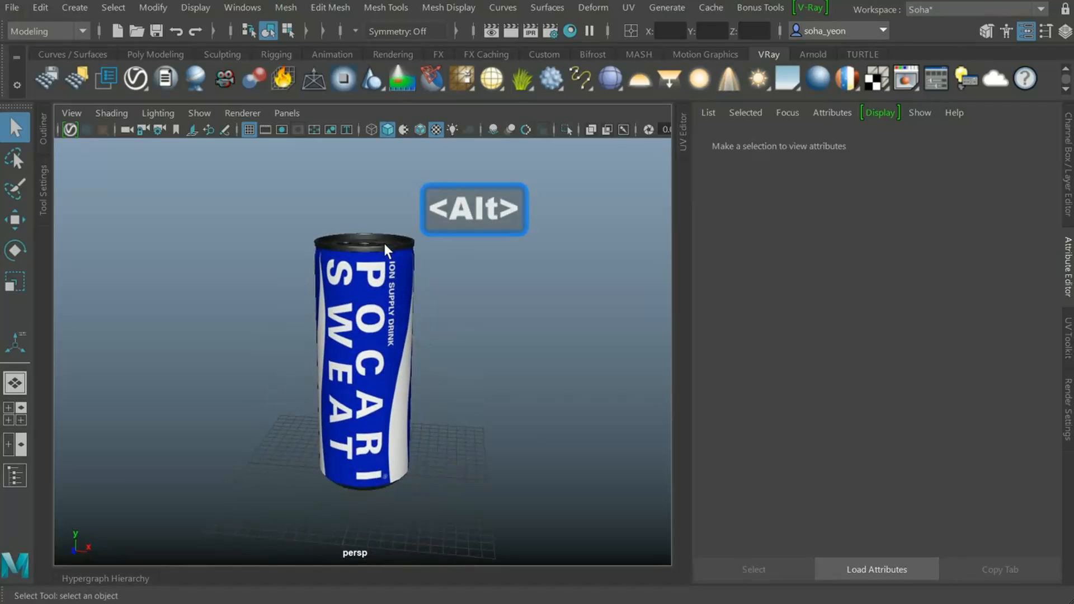
Select the can's labelled body and set the reflection colour of its can_label_s material to full white
left_click(391, 330)
left_click_drag(567, 363, 479, 343, "alt")
left_click_drag(480, 386, 438, 364, "alt")
mouse_move(439, 364)
middle_mouse_down("alt")
mouse_move(451, 345)
mouse_move(458, 358)
middle_mouse_up("alt")
scroll(459, 358, "up", 2)
left_click_drag(460, 359, 454, 342, "alt")
middle_click_drag(454, 342, 451, 337, "alt")
left_click(897, 142)
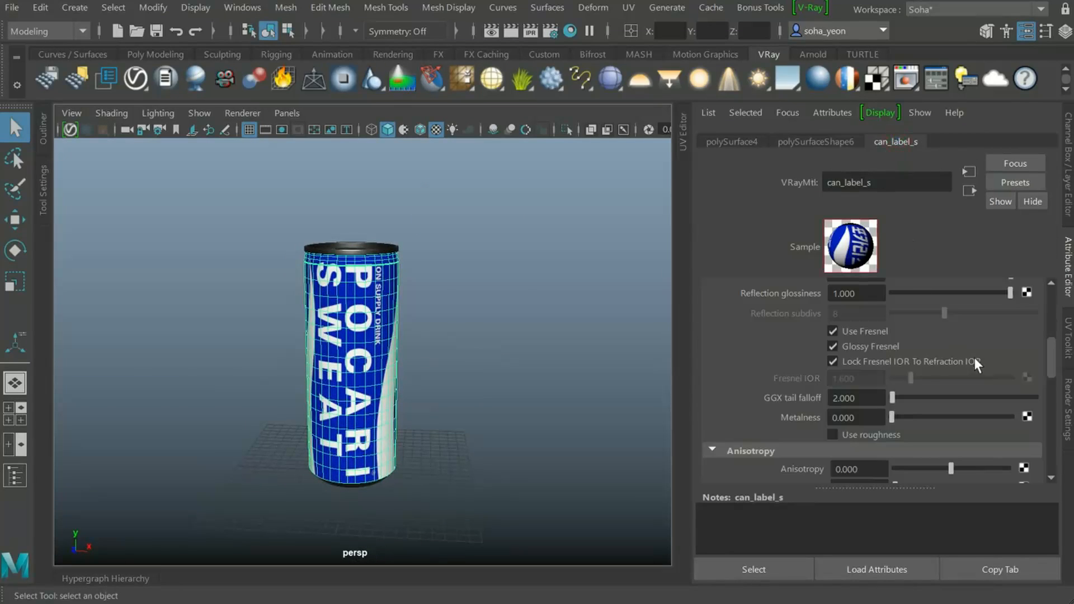
scroll(980, 359, "up", 5)
scroll(983, 351, "down", 3)
scroll(983, 351, "up", 4)
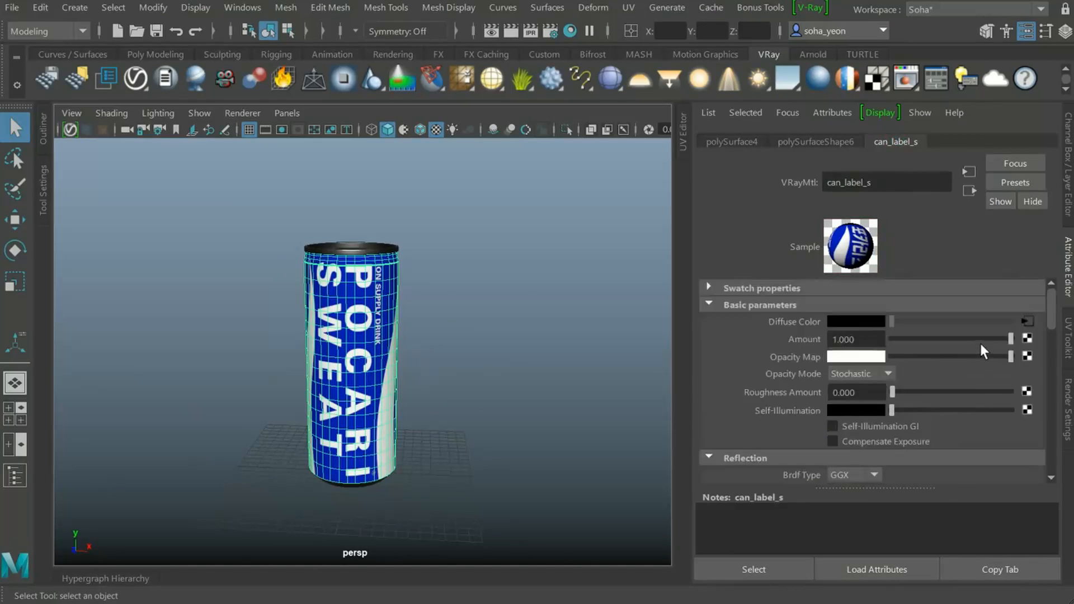
scroll(986, 348, "down", 2)
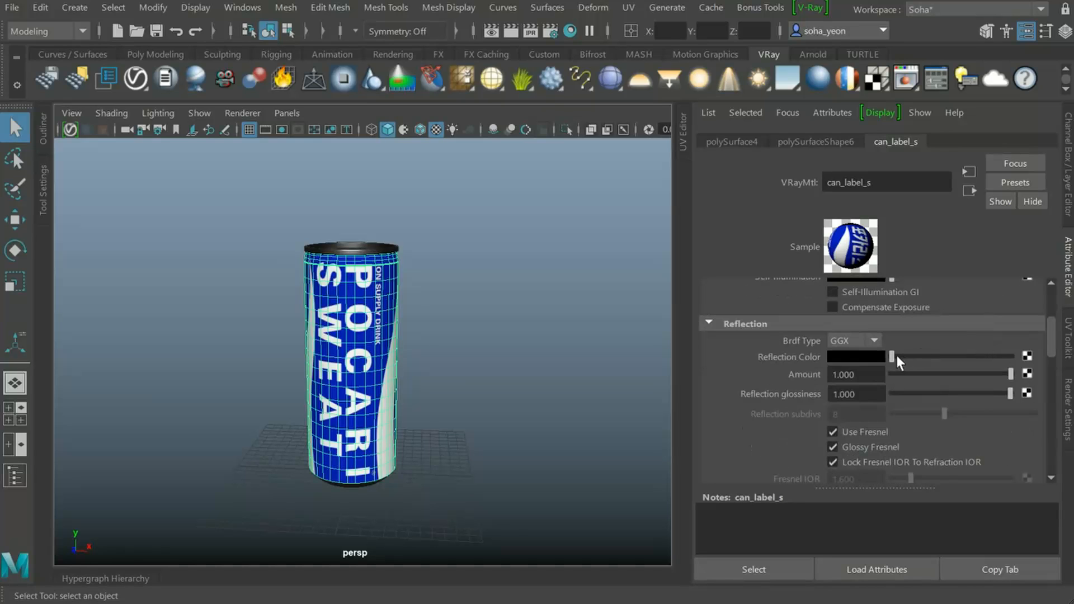
left_click_drag(892, 355, 1020, 354)
Lower the reflection glossiness of can_label_s to about 0.891 and check the highlight on the label
left_click_drag(1011, 392, 1000, 394)
left_click_drag(479, 378, 463, 357, "alt")
right_click_drag(463, 357, 525, 376, "alt")
left_click_drag(525, 376, 430, 358, "alt")
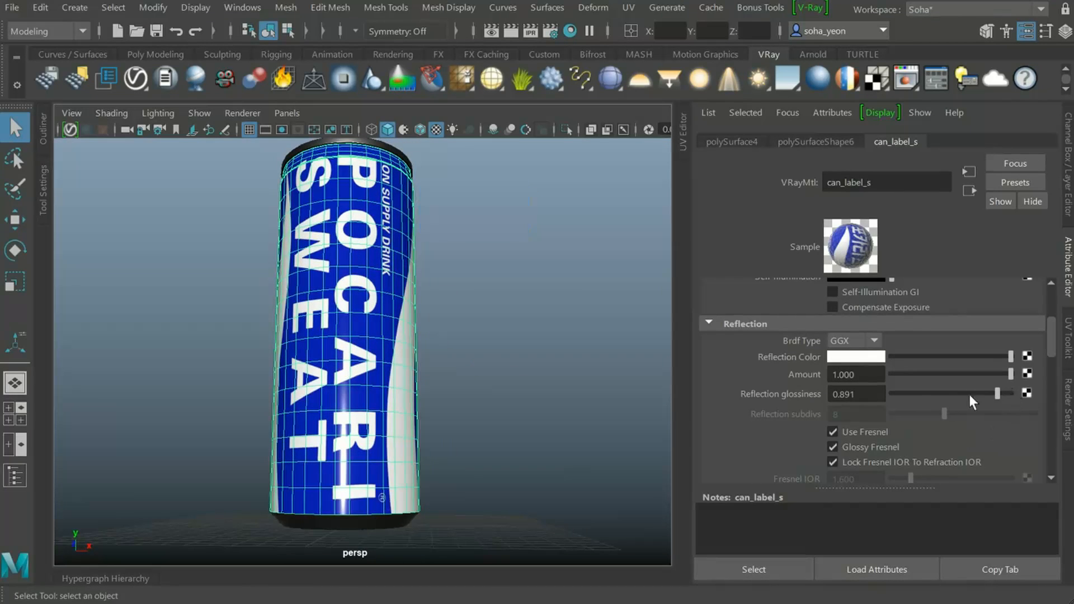
Deselect the can body and inspect the label and metal materials on the whole can from several angles
left_click_drag(594, 404, 506, 388, "alt")
scroll(960, 431, "down", 2)
scroll(961, 430, "down", 2)
left_click_drag(511, 398, 445, 376, "alt")
left_click(448, 419)
left_click_drag(468, 459, 444, 462, "alt")
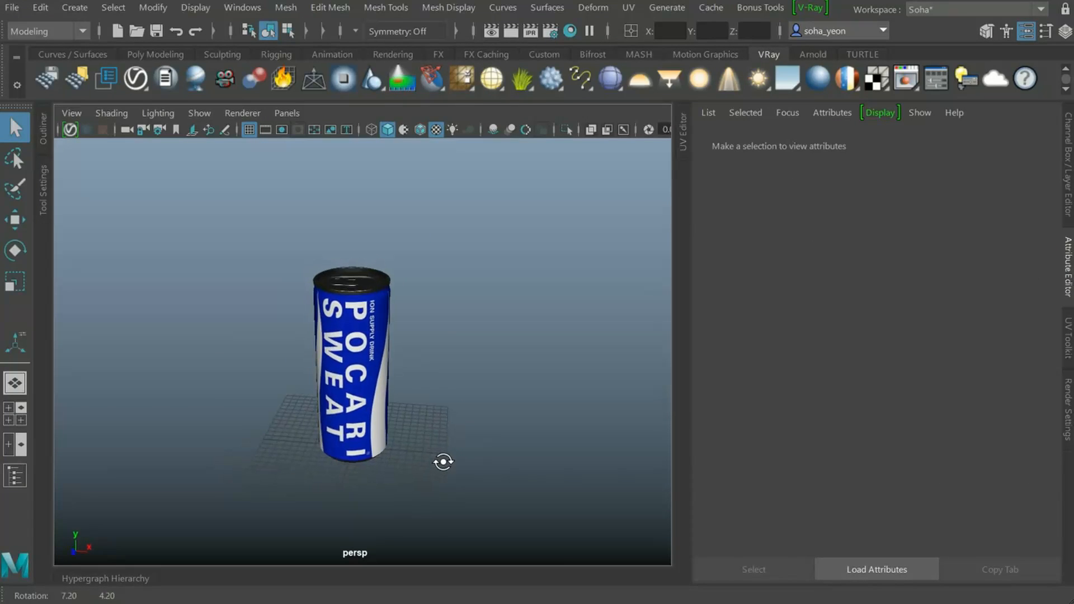
right_click_drag(425, 446, 430, 446, "alt")
key("alt")
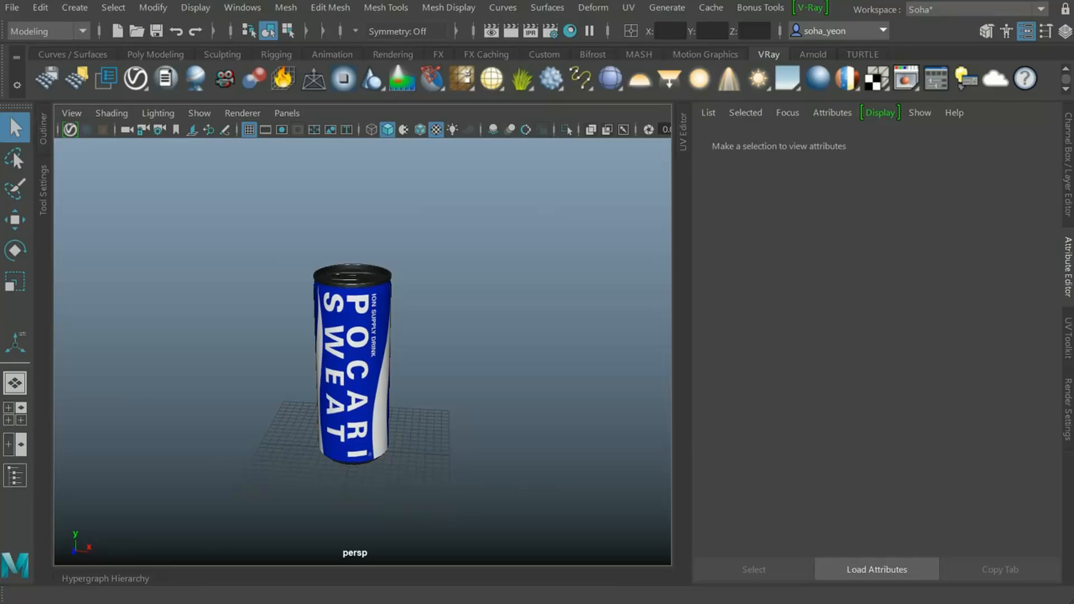